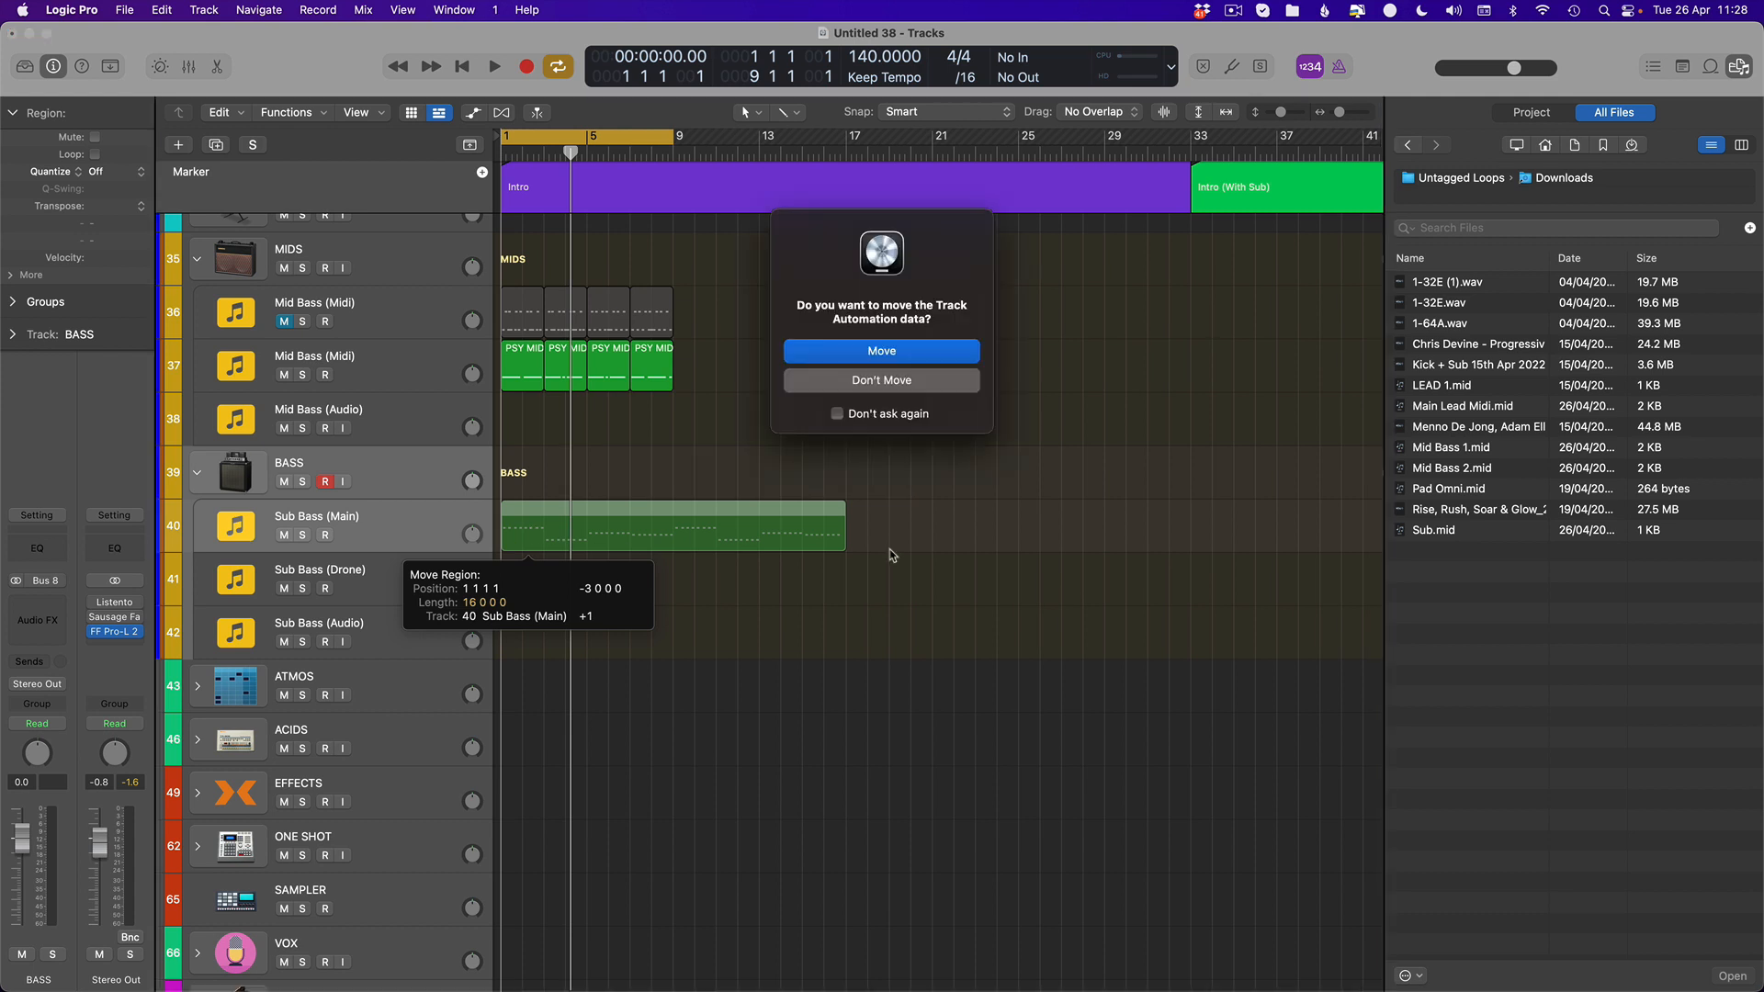
Move the automation along with the region on Sub Bass (Main) and trim the region to two bars
key("Return")
left_click_drag(842, 544, 543, 557)
key("Return")
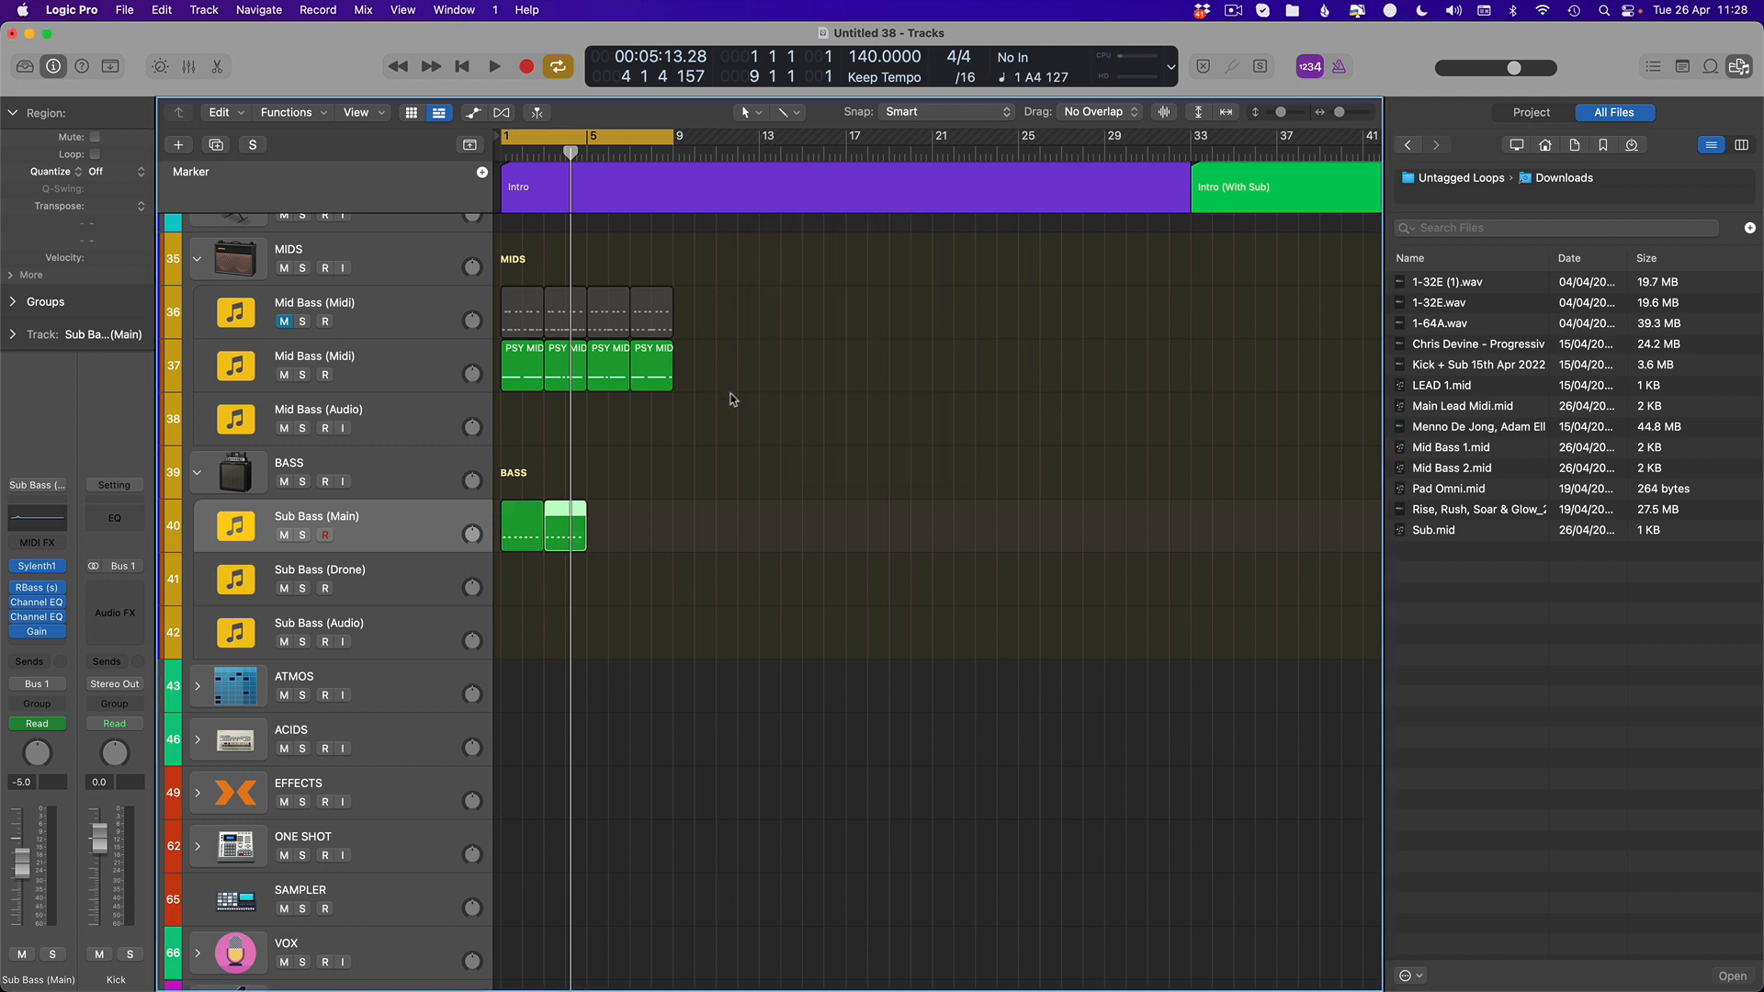
Repeat the two-bar Sub Bass (Main) region until four copies run from bar 1 to bar 9
key("super+r")
left_click(836, 351)
key("super+r")
key("Return")
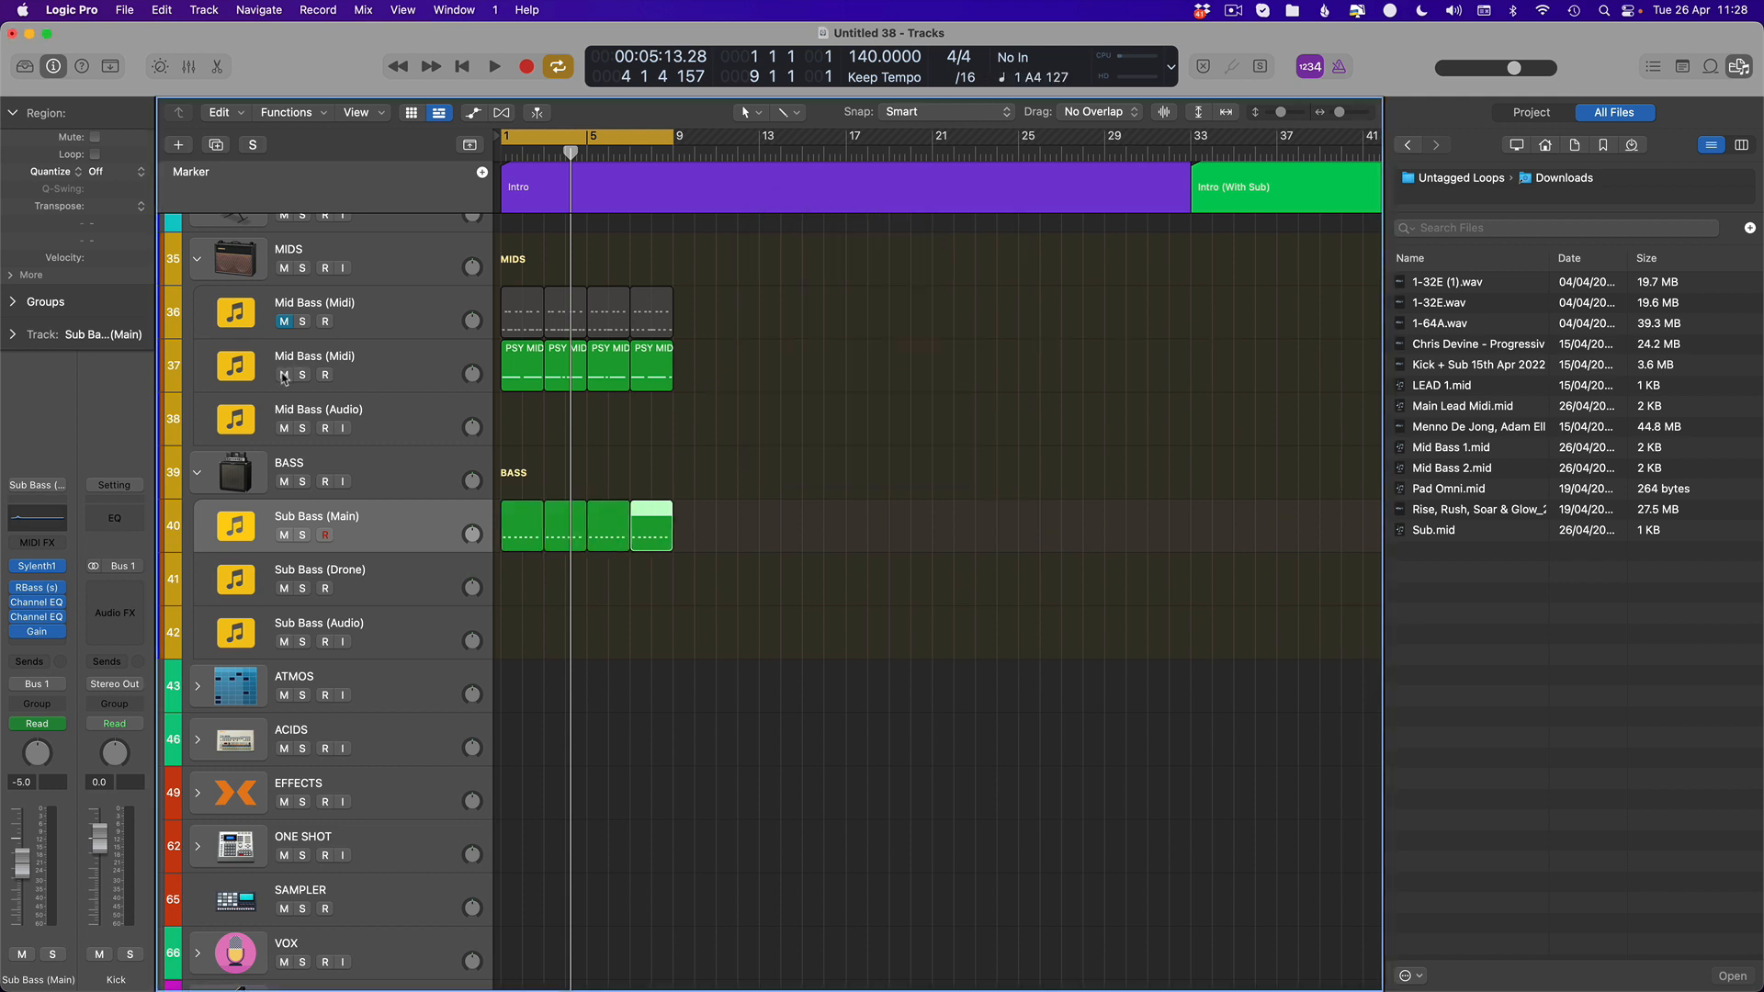
Mute the second Mid Bass (Midi) track and play back the Sub Bass (Main) regions
left_click(284, 375)
left_click(378, 523)
key("space")
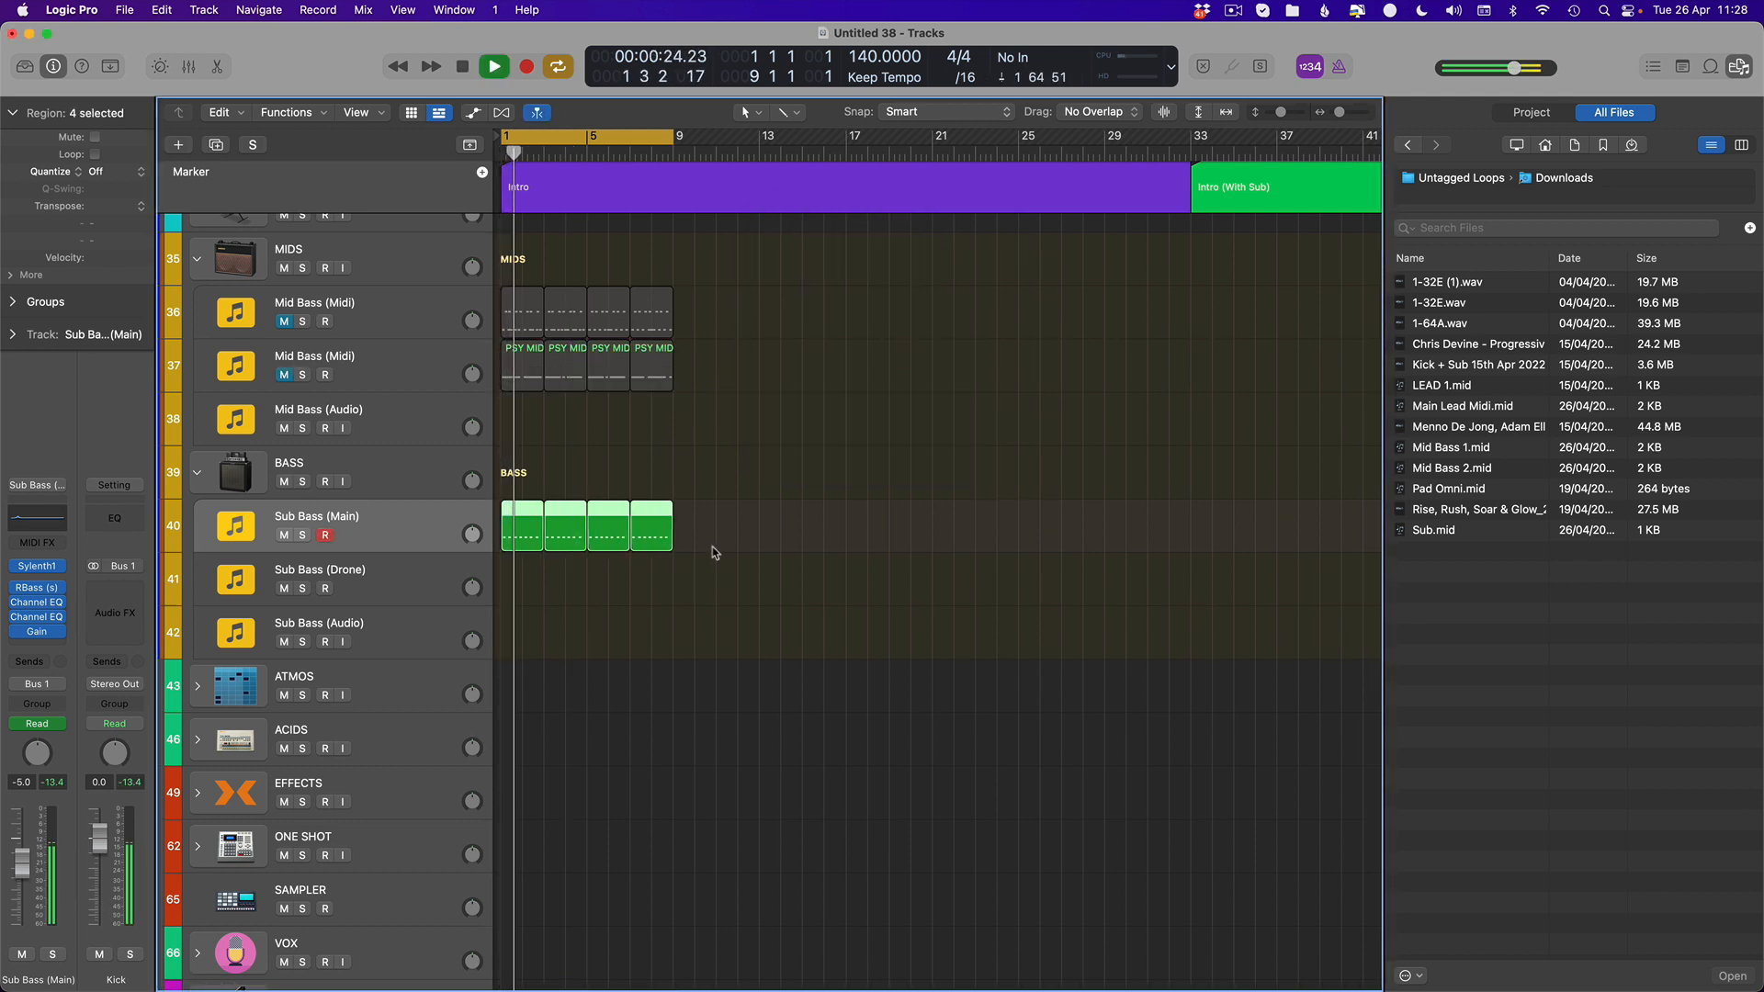
Show the four Sub Bass (Main) regions in the Piano Roll and slightly lengthen all their notes
key("p")
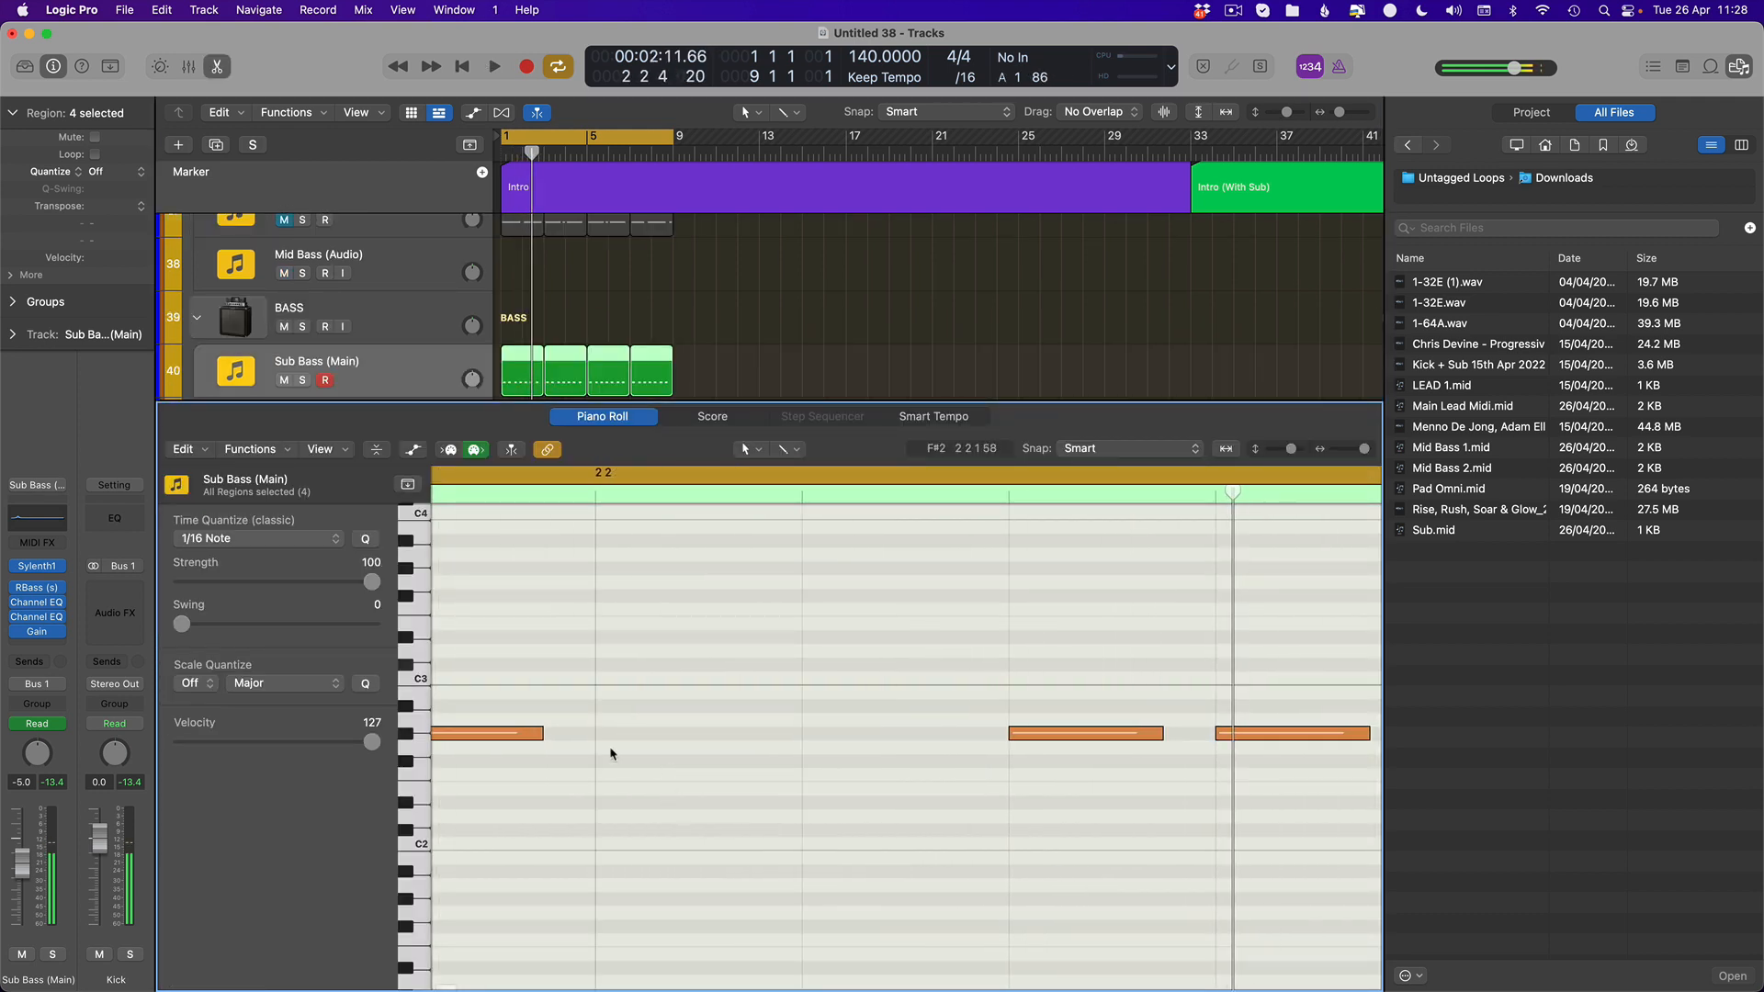
key("space")
key("f")
key("super+a")
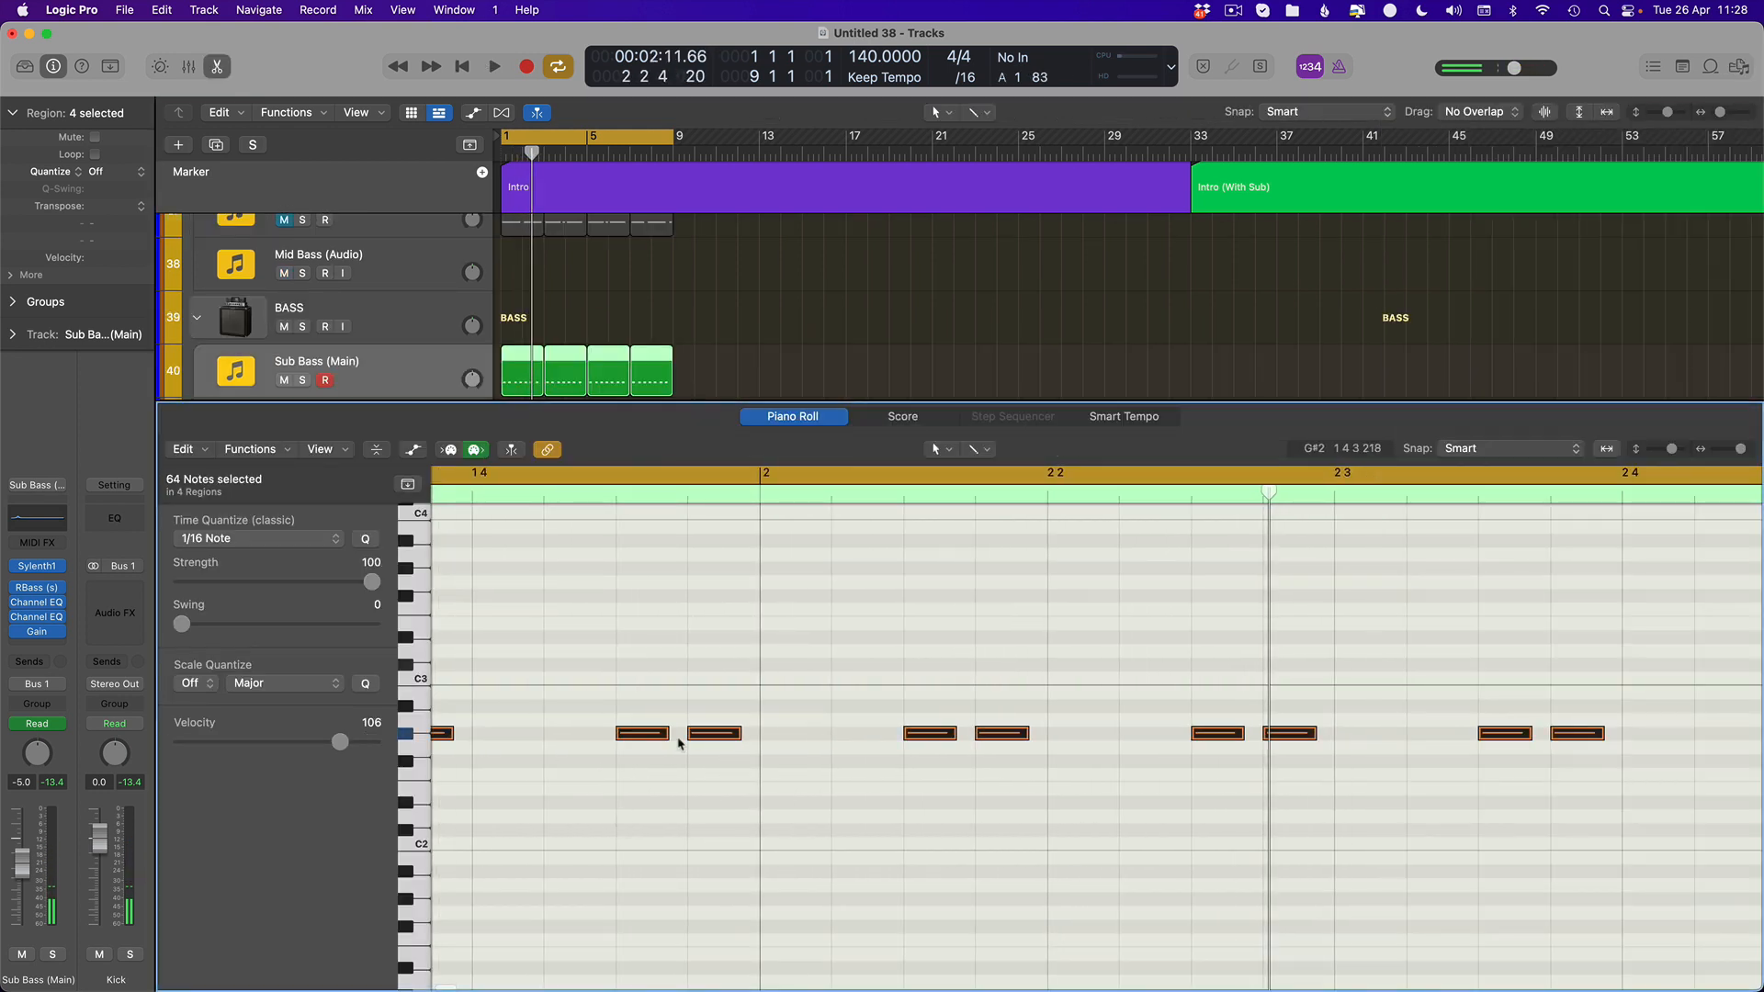
left_click_drag(669, 733, 682, 767)
left_click(679, 766)
Delete all sub bass notes except the first two in bar 1
key("super+Left")
key("super+Left")
key("super+Left")
key("super+Left")
key("super+Left")
key("super+Left")
key("super+Left")
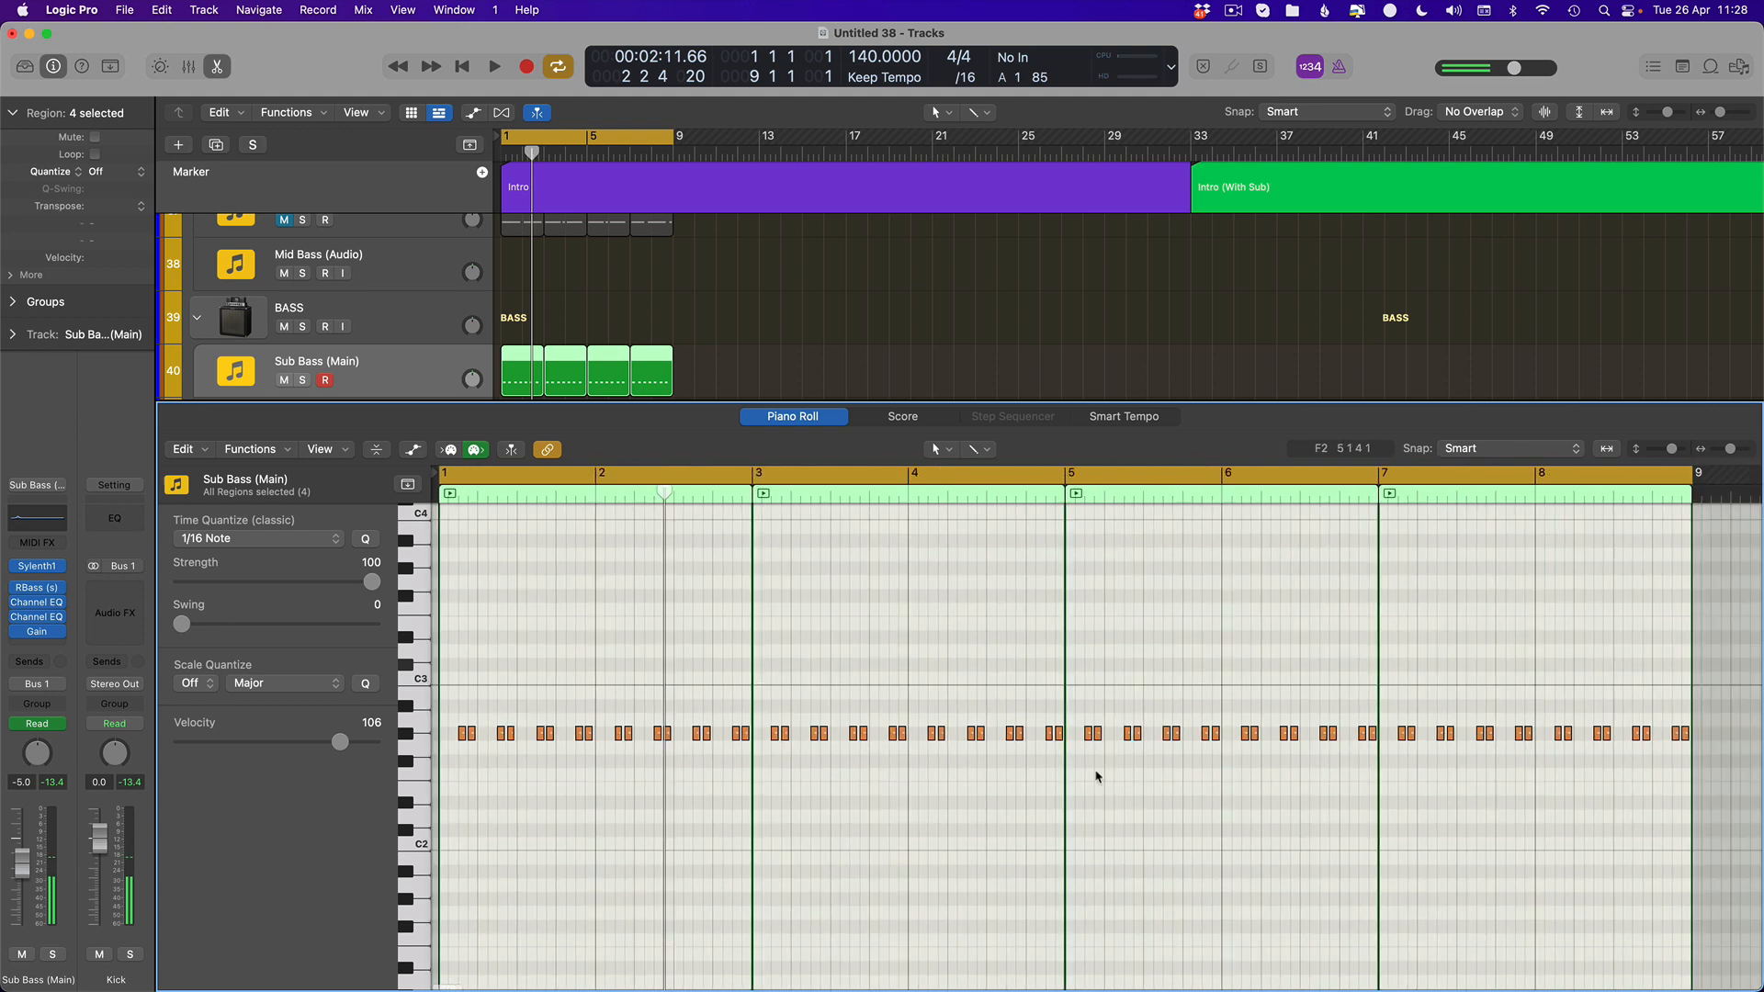
left_click_drag(1381, 661, 477, 768)
key("super+Right")
key("super+Right")
key("super+Right")
key("super+Right")
key("super+Right")
scroll(594, 731, "left", 10)
left_click_drag(682, 687, 577, 740)
key("Delete")
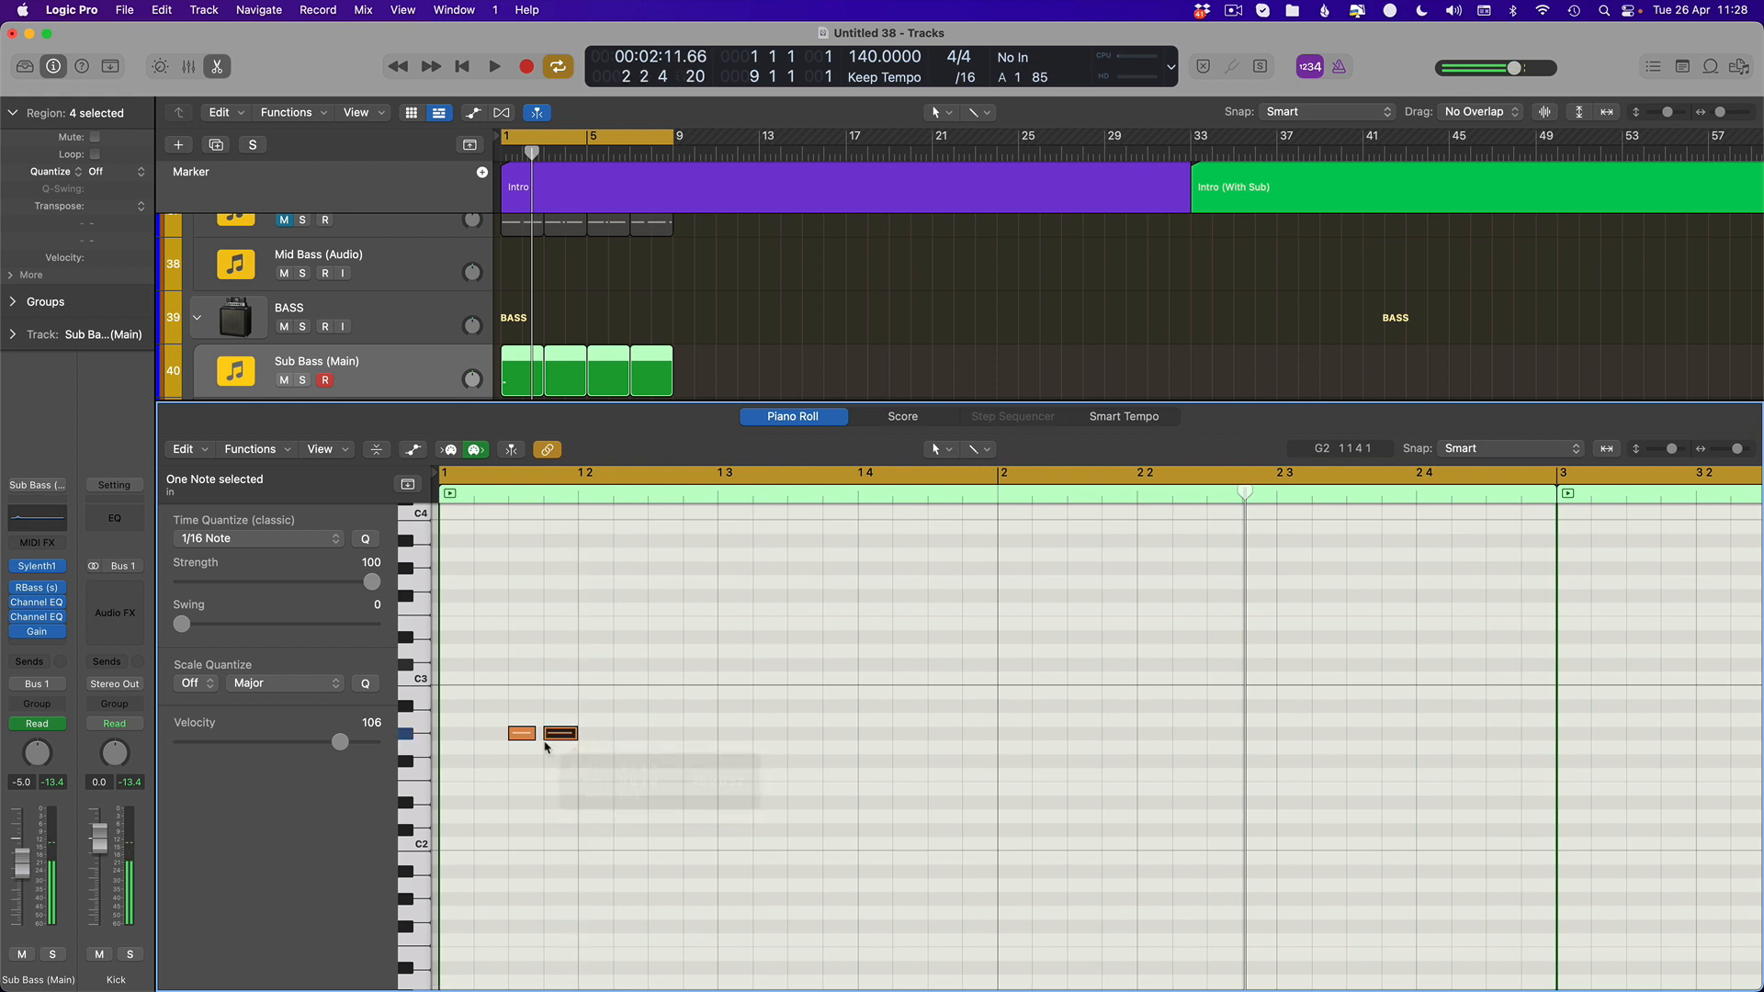
Use the Velocity tool to set the second note to 127 and the first note to 100
key("t")
key("v")
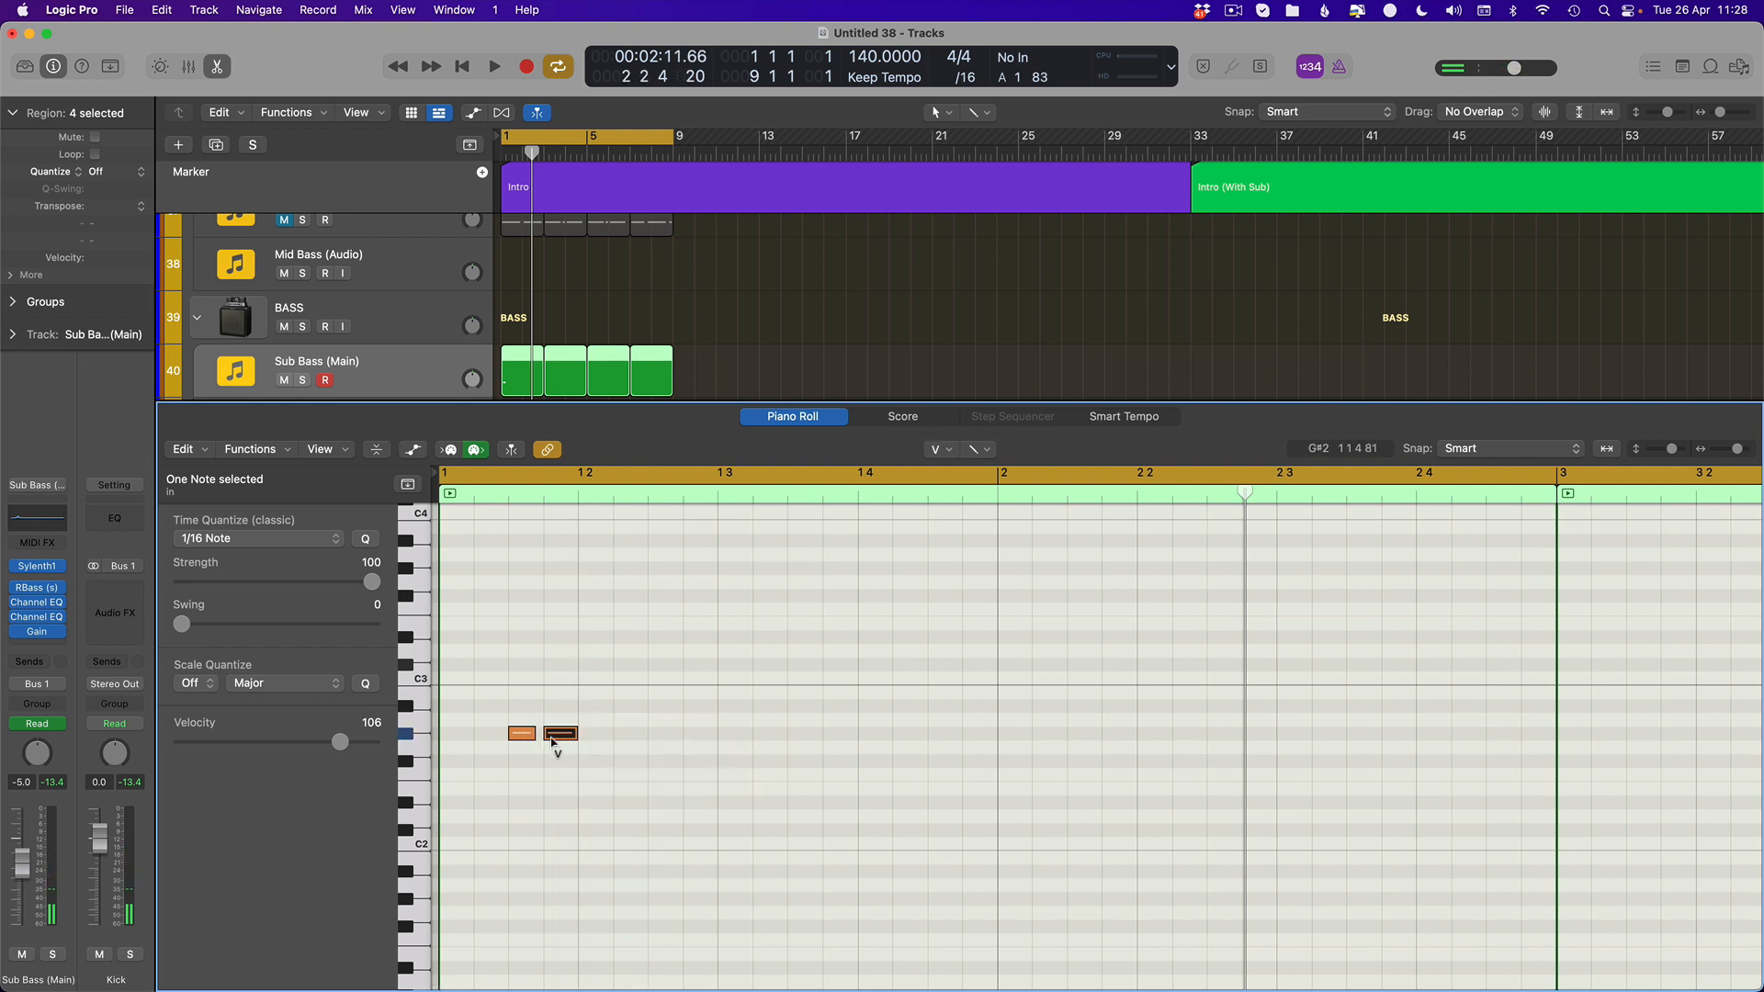
left_click_drag(560, 741, 563, 684)
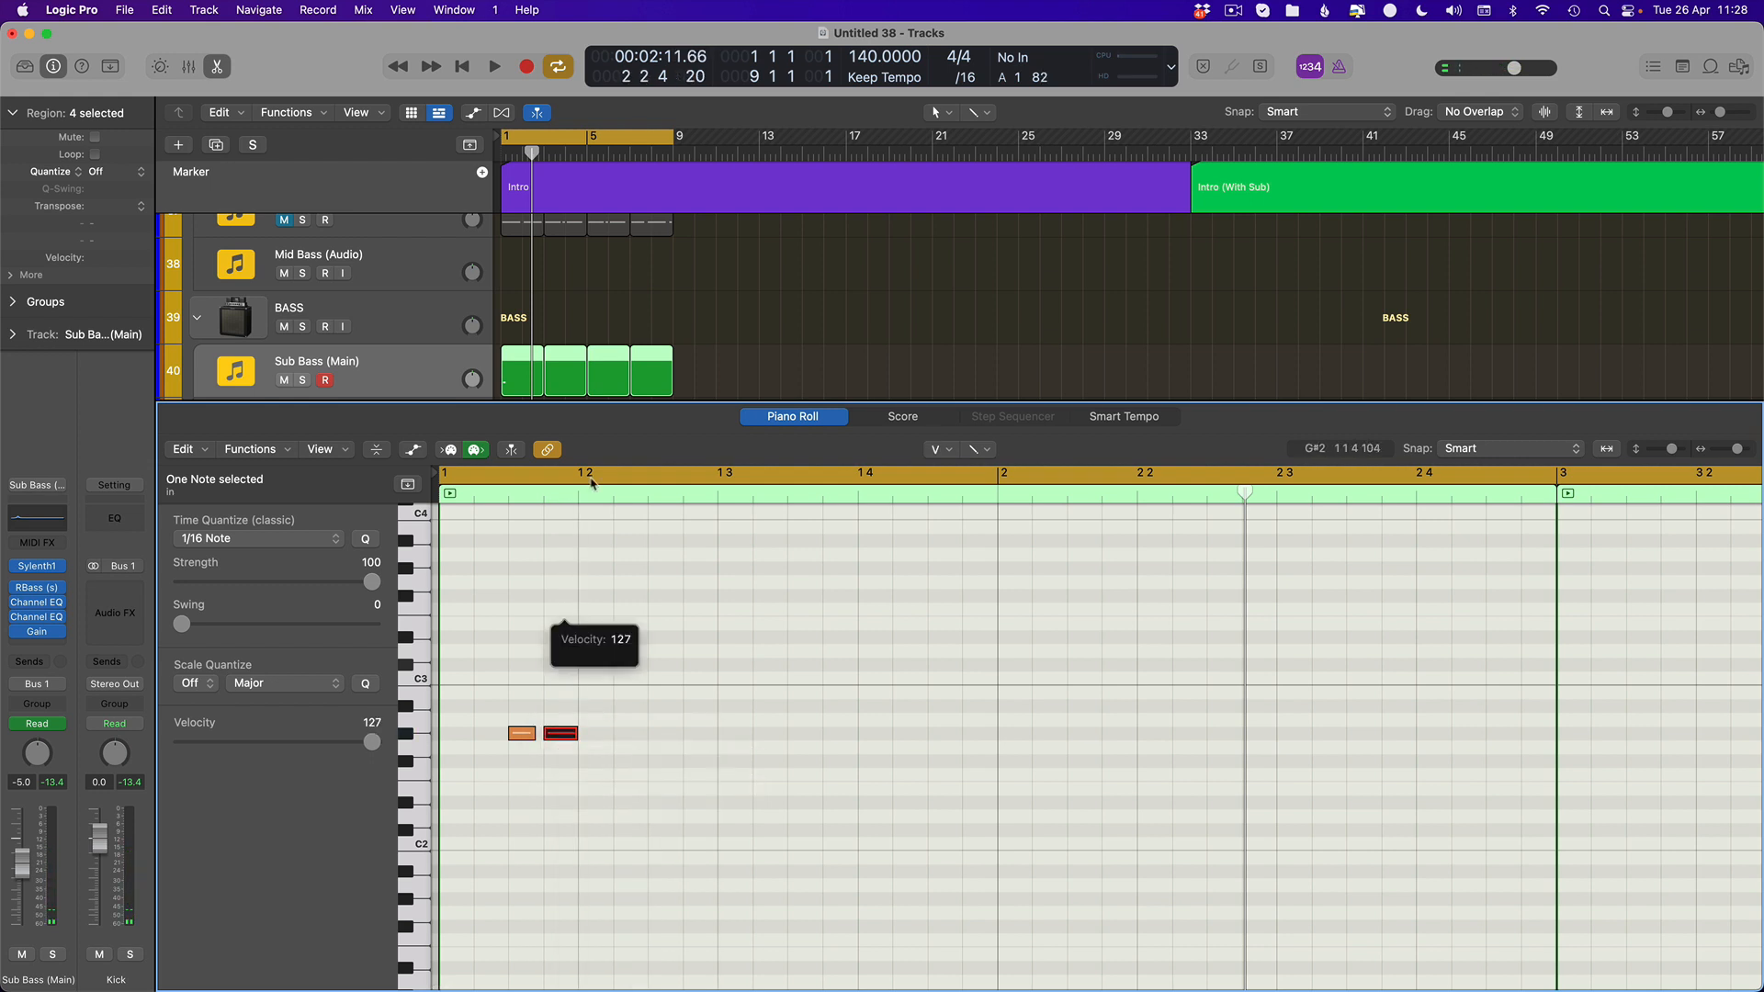
left_click(520, 740)
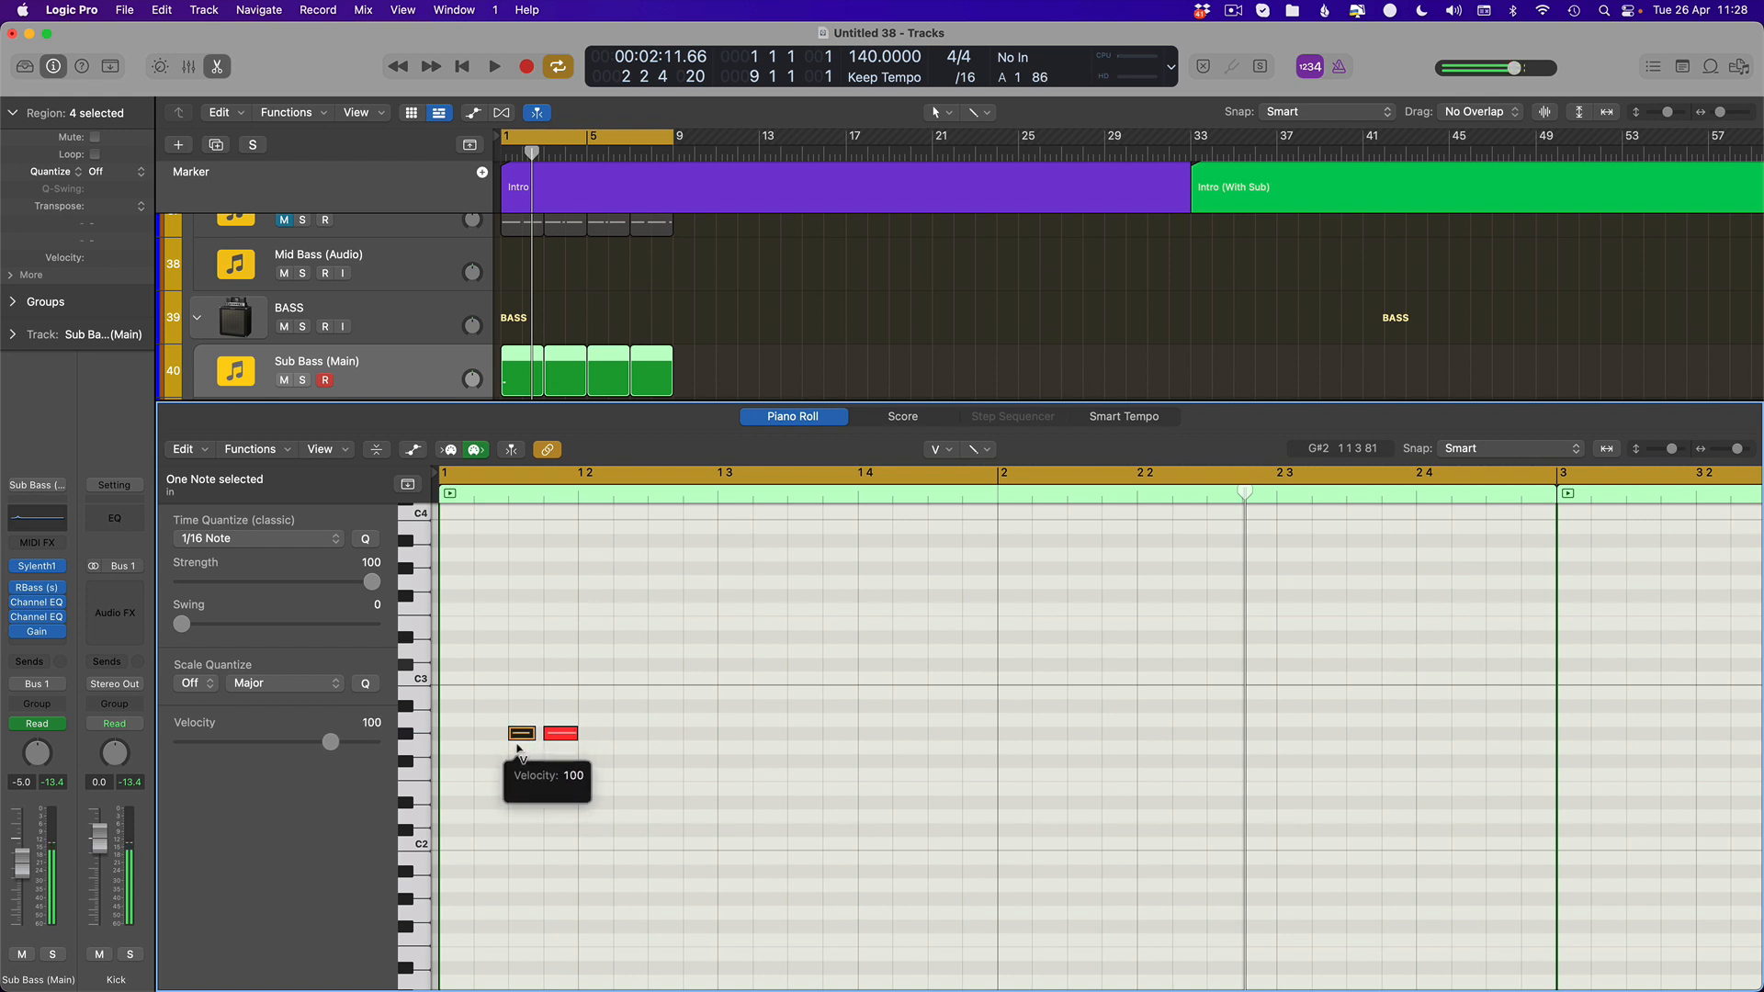
key("t")
key("t")
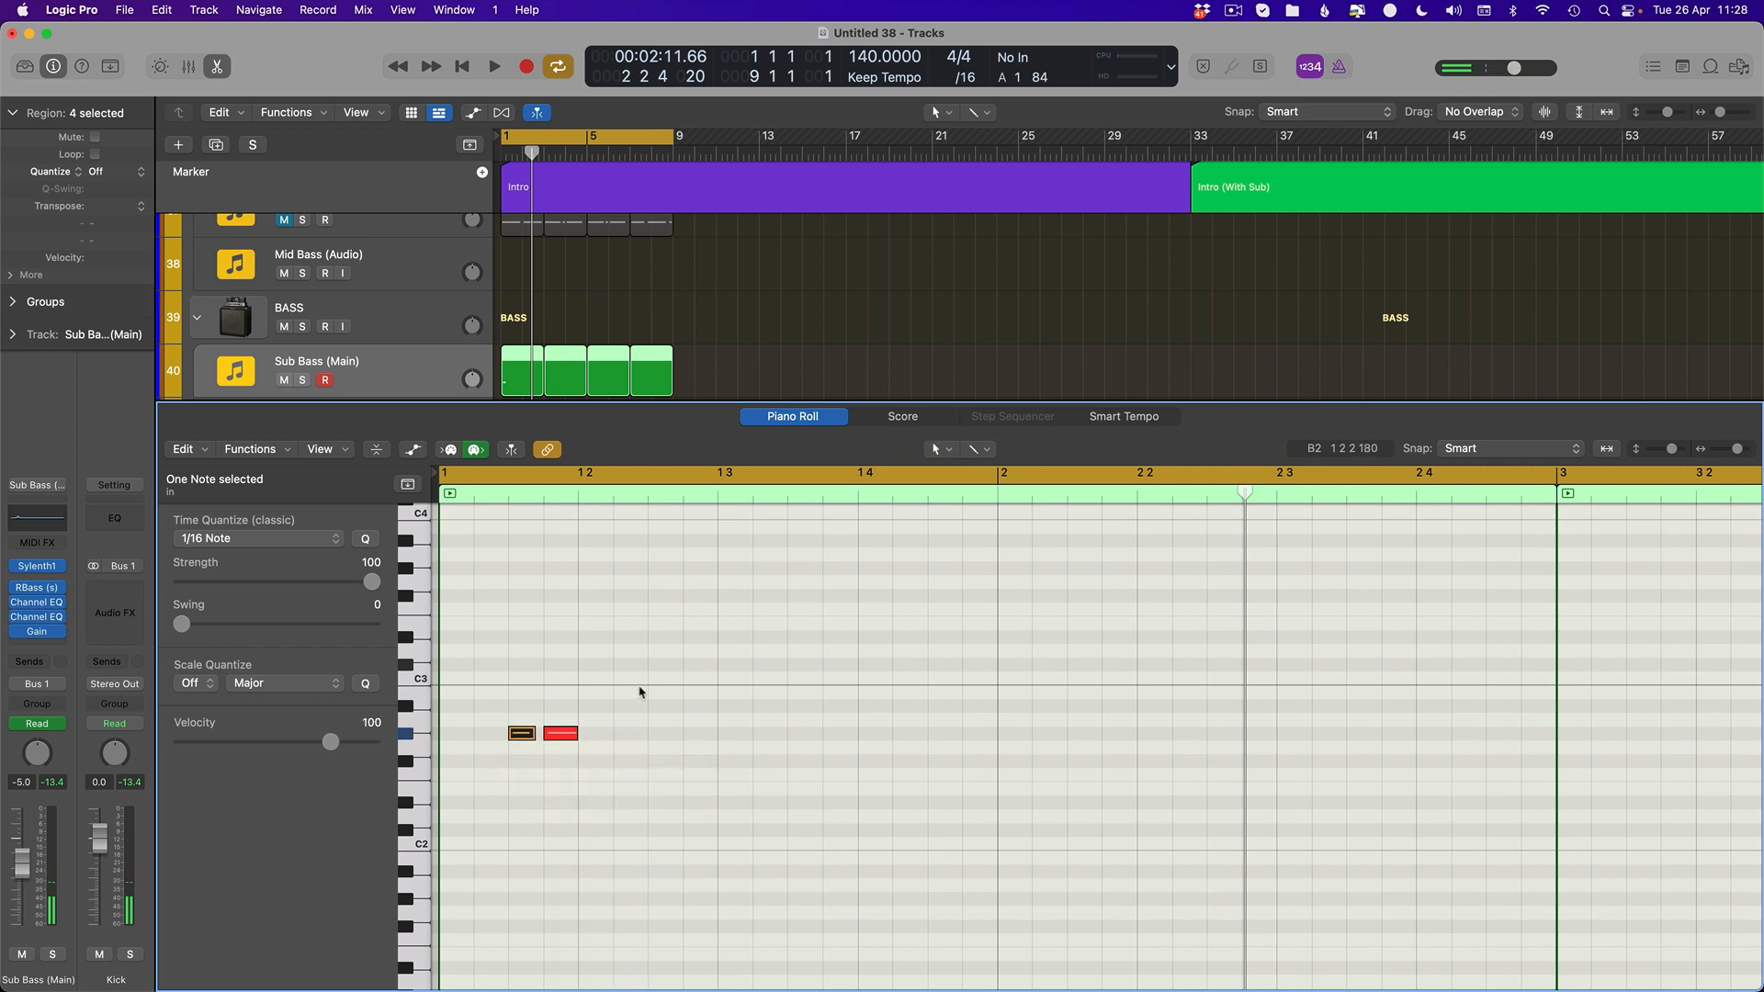
Repeat the two-note pair on every beat of bar 1 and on the first beat of bar 2
key("t")
key("t")
left_click_drag(633, 691, 442, 787)
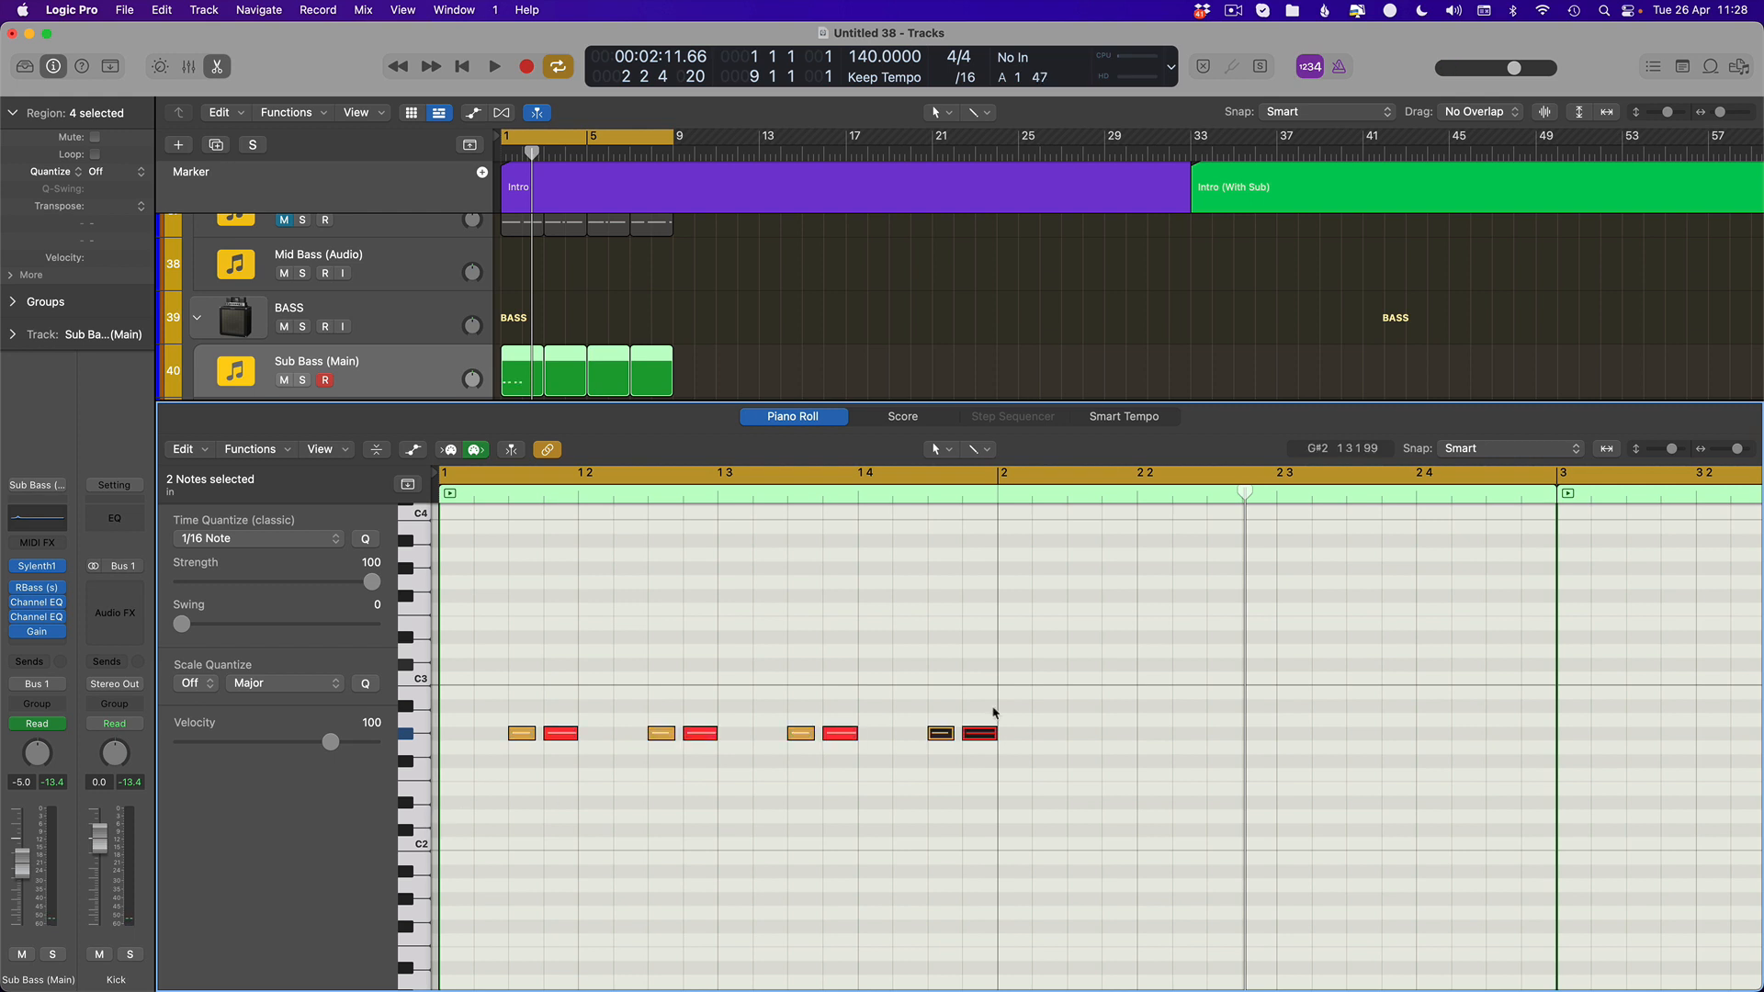
key("super+r")
Try to repeat all five note pairs as one block and undo the repetition
left_click_drag(1301, 667, 496, 884)
key("super+r")
scroll(965, 859, "down", 5)
key("super+z")
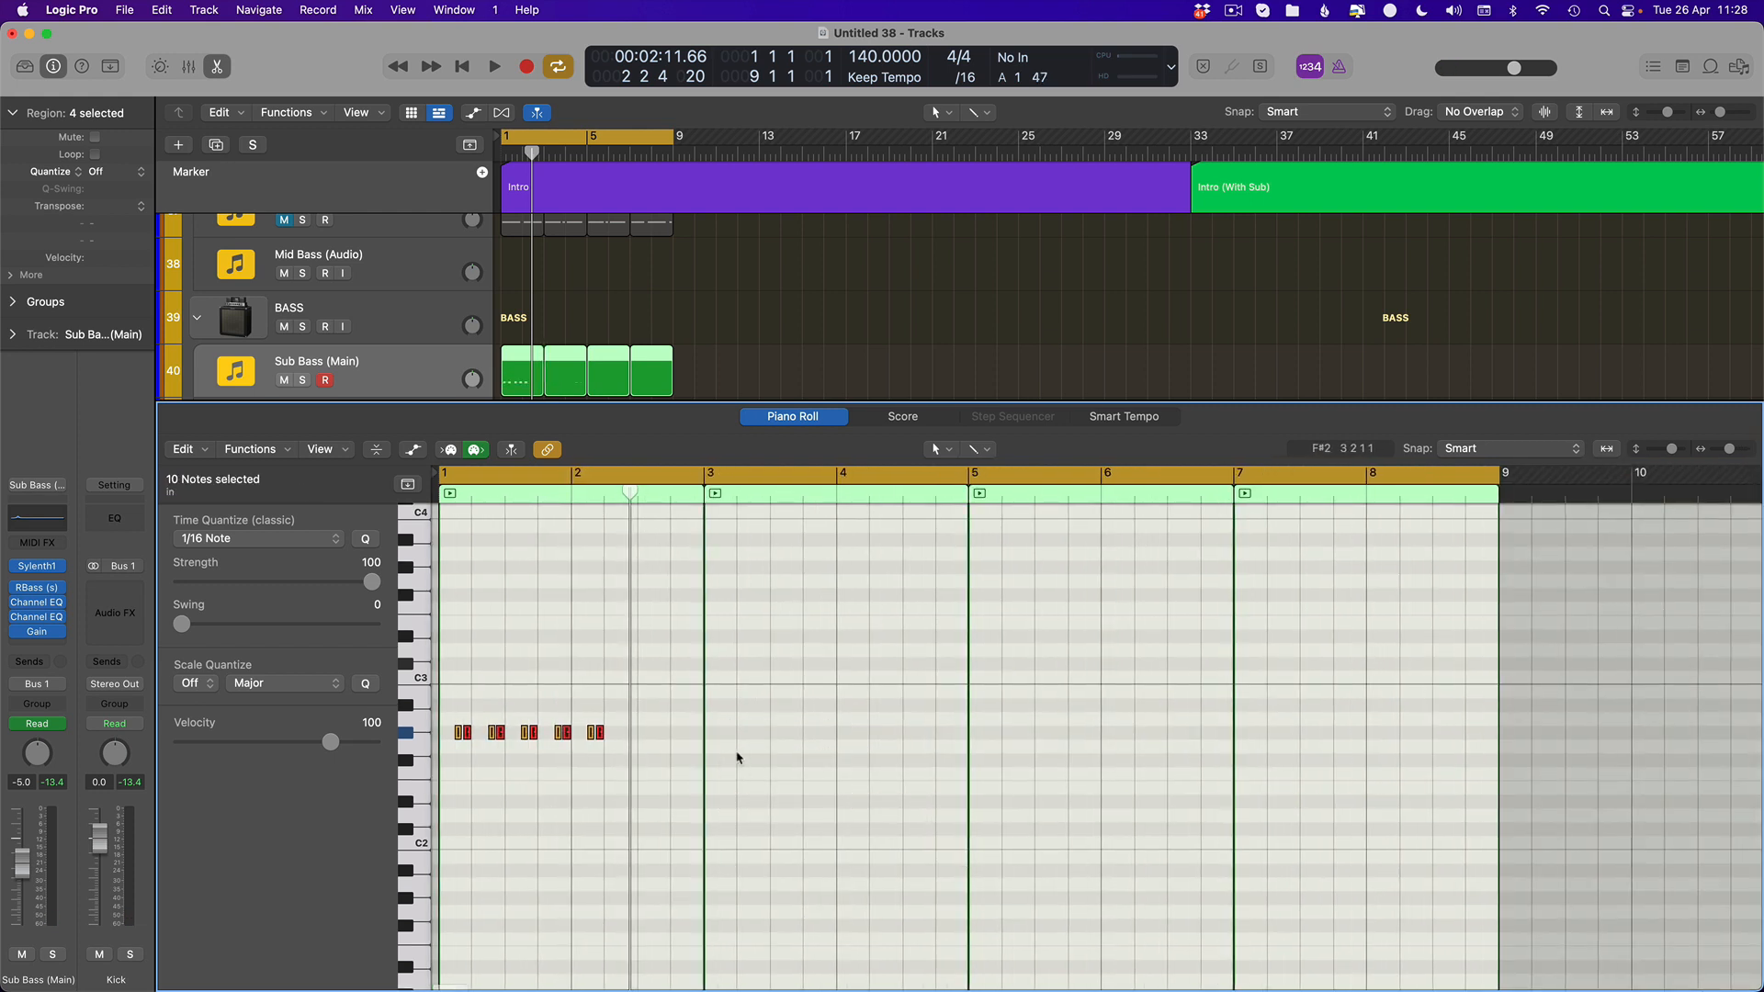
left_click_drag(675, 716, 258, 761)
key("super+r")
key("super+z")
Show only the first Sub Bass (Main) region in the Piano Roll and delete the note pair in bar 2
left_click(741, 368)
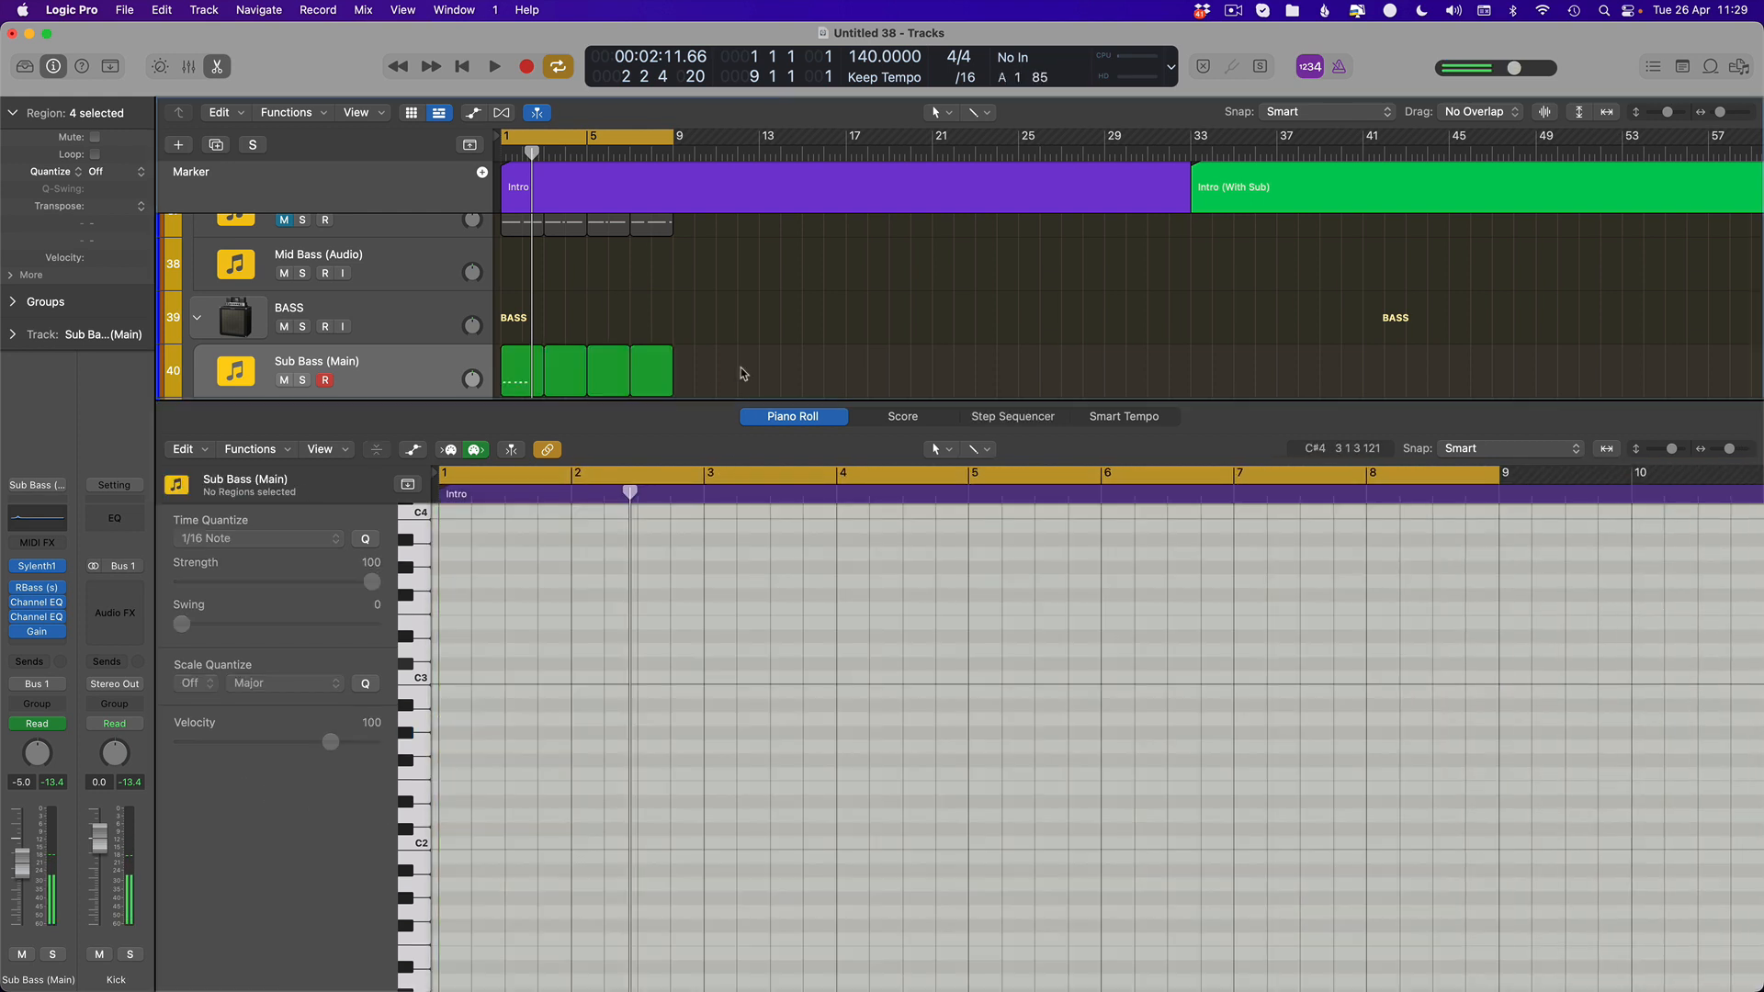
left_click(520, 368)
scroll(684, 722, "up", 4)
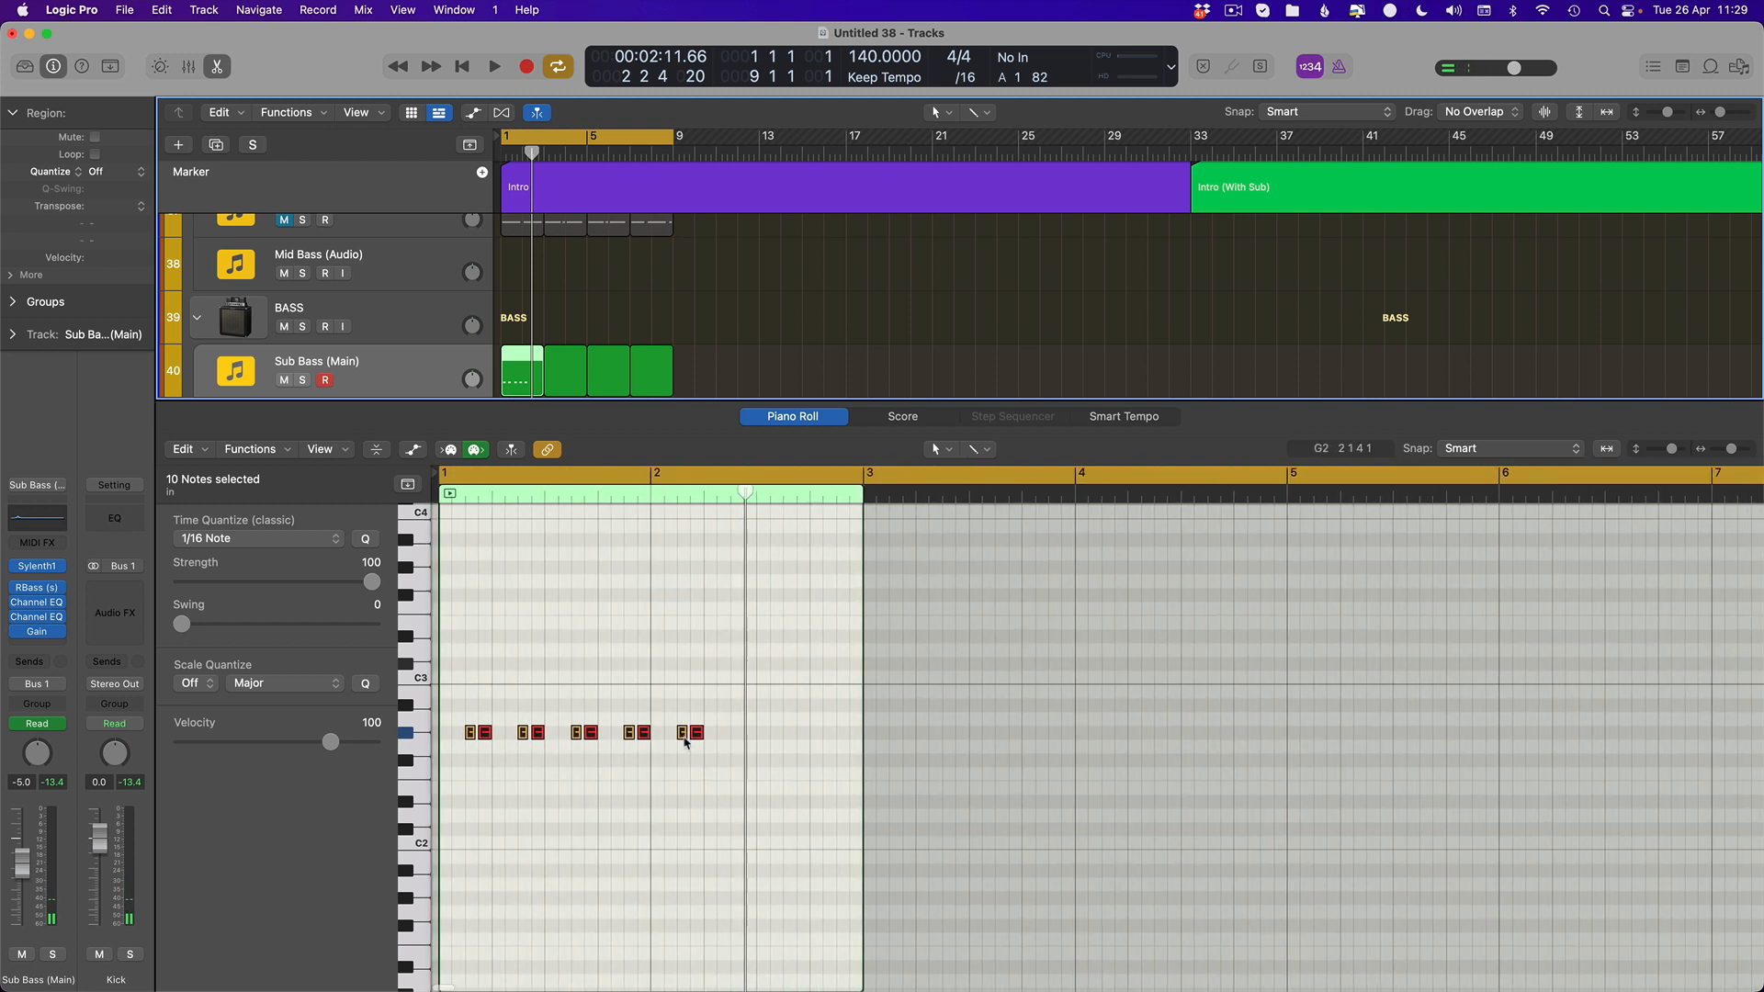
left_click_drag(829, 723, 638, 770)
key("Delete")
Repeat the four note pairs of bar 1 into bar 2 and delete the stray lower notes in bar 3
left_click_drag(704, 708, 398, 823)
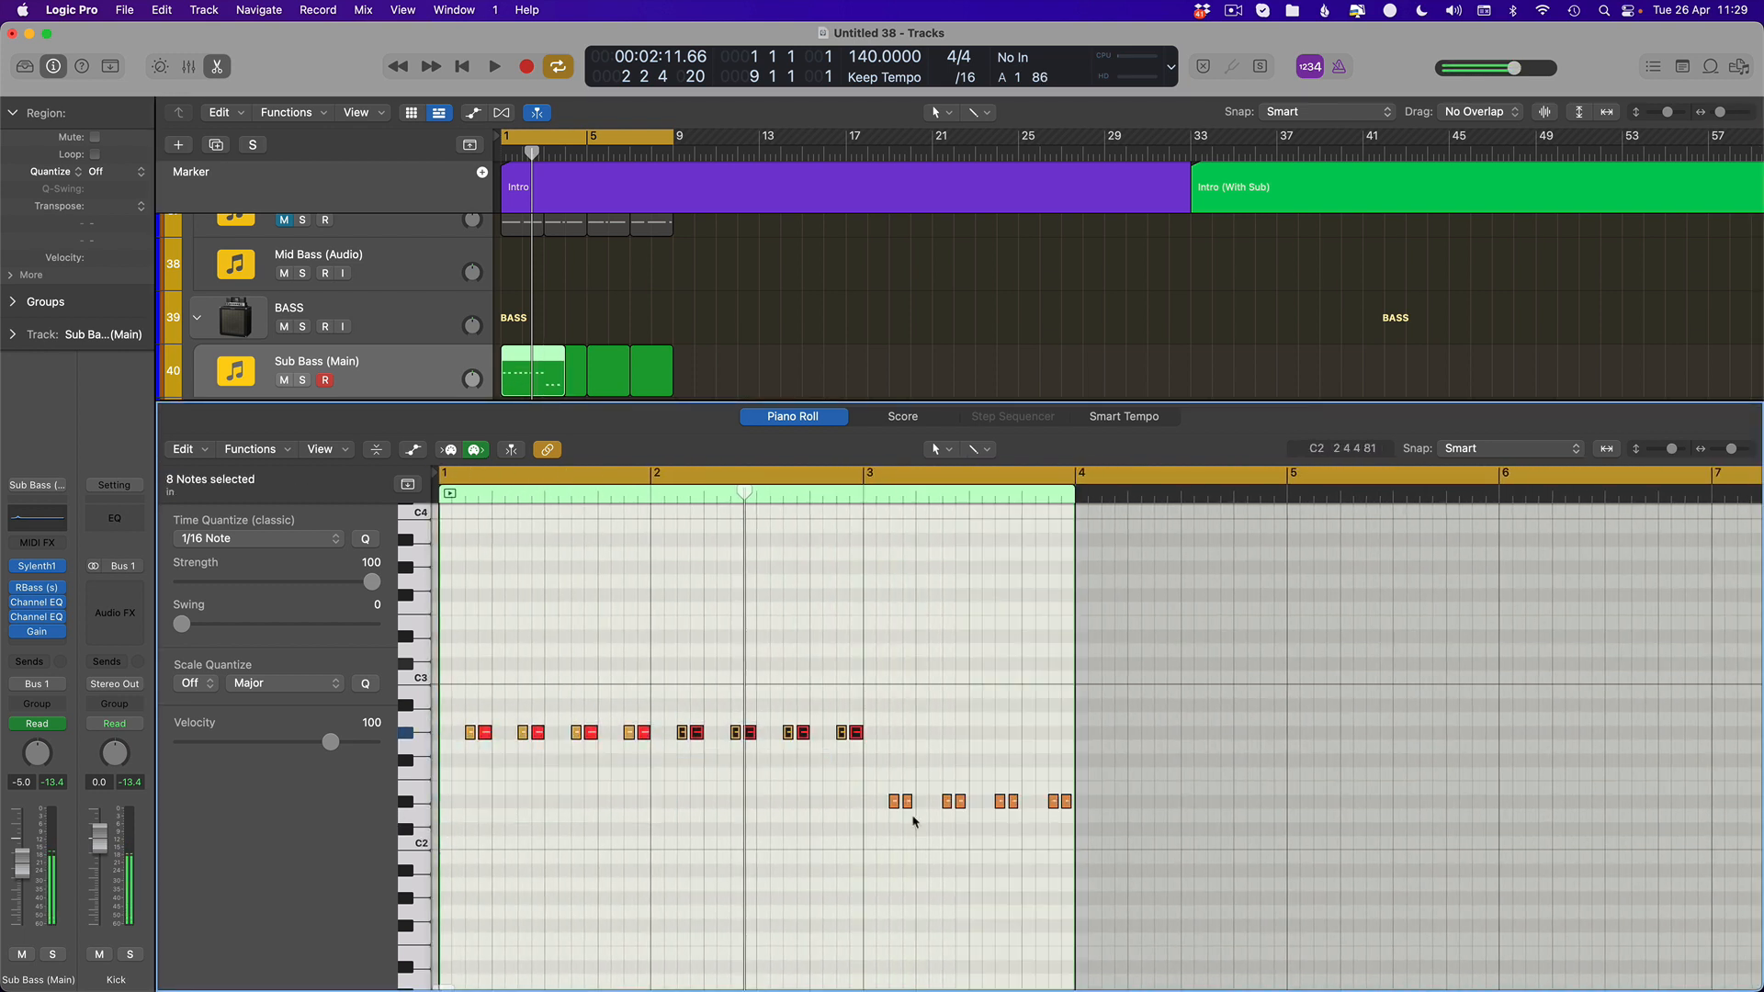
left_click_drag(853, 786, 1199, 849)
key("Delete")
Repeat the two-bar note pattern into bars 3 and 4 and delete the stray lower notes in bar 5
left_click_drag(932, 696, 432, 836)
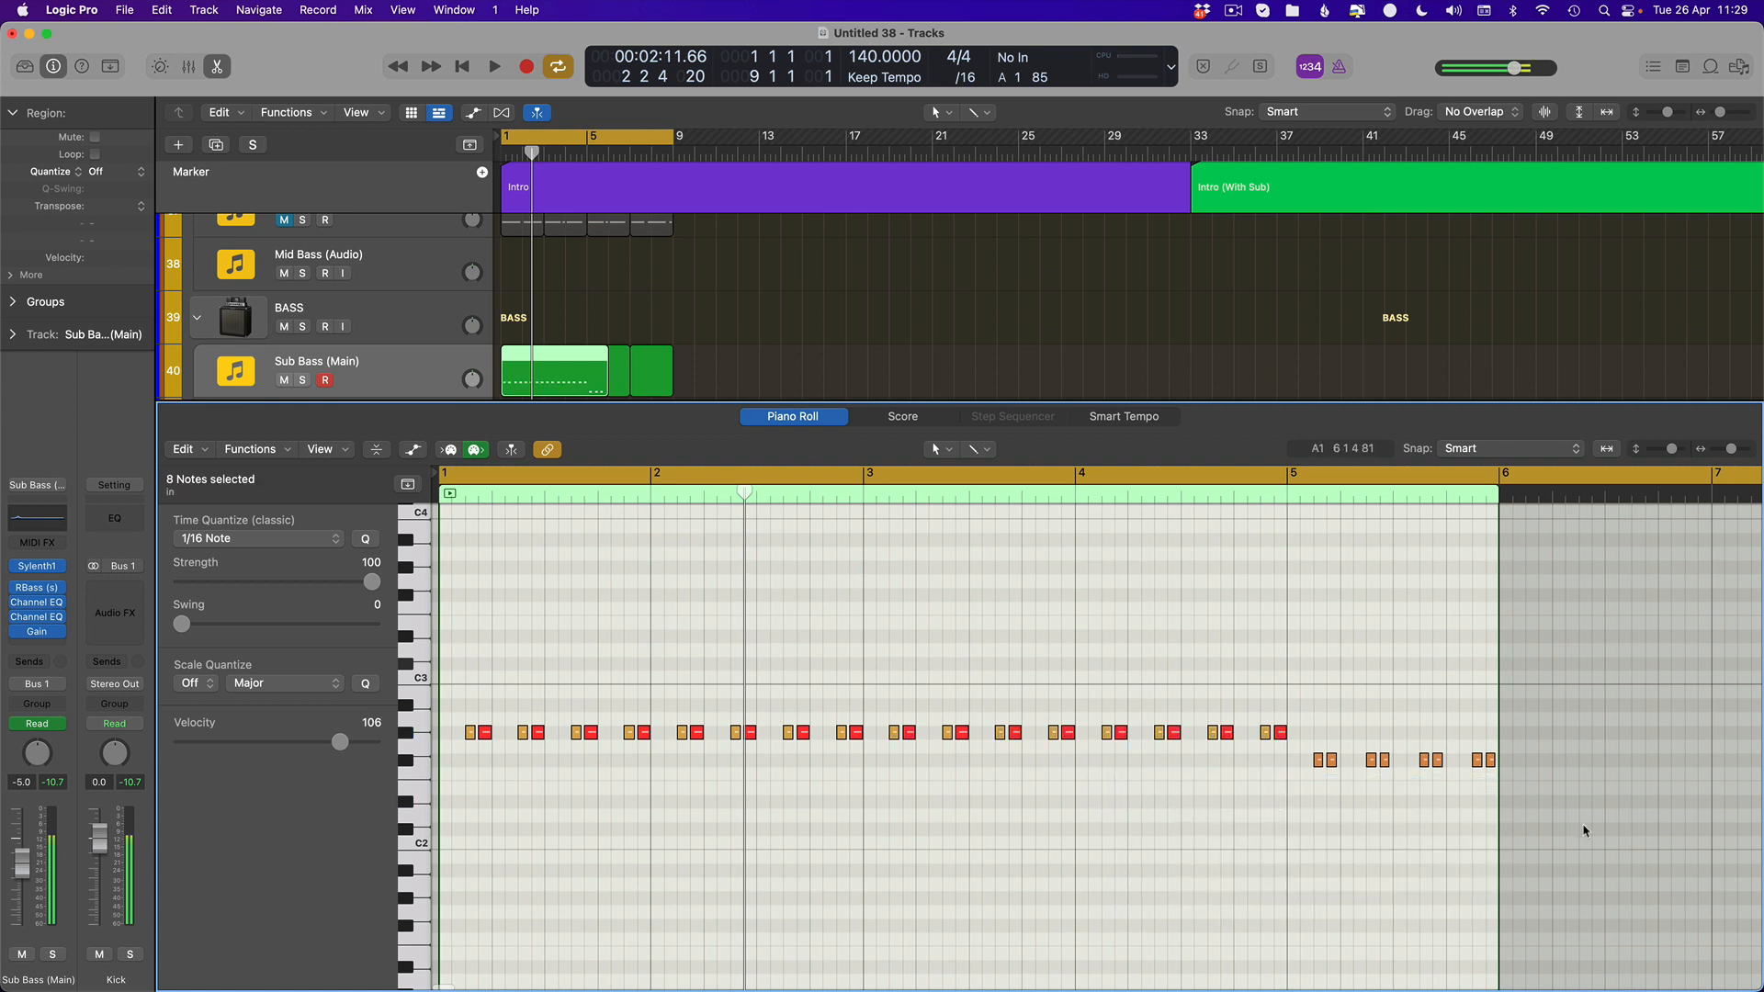
left_click_drag(1621, 763, 1316, 807)
key("Delete")
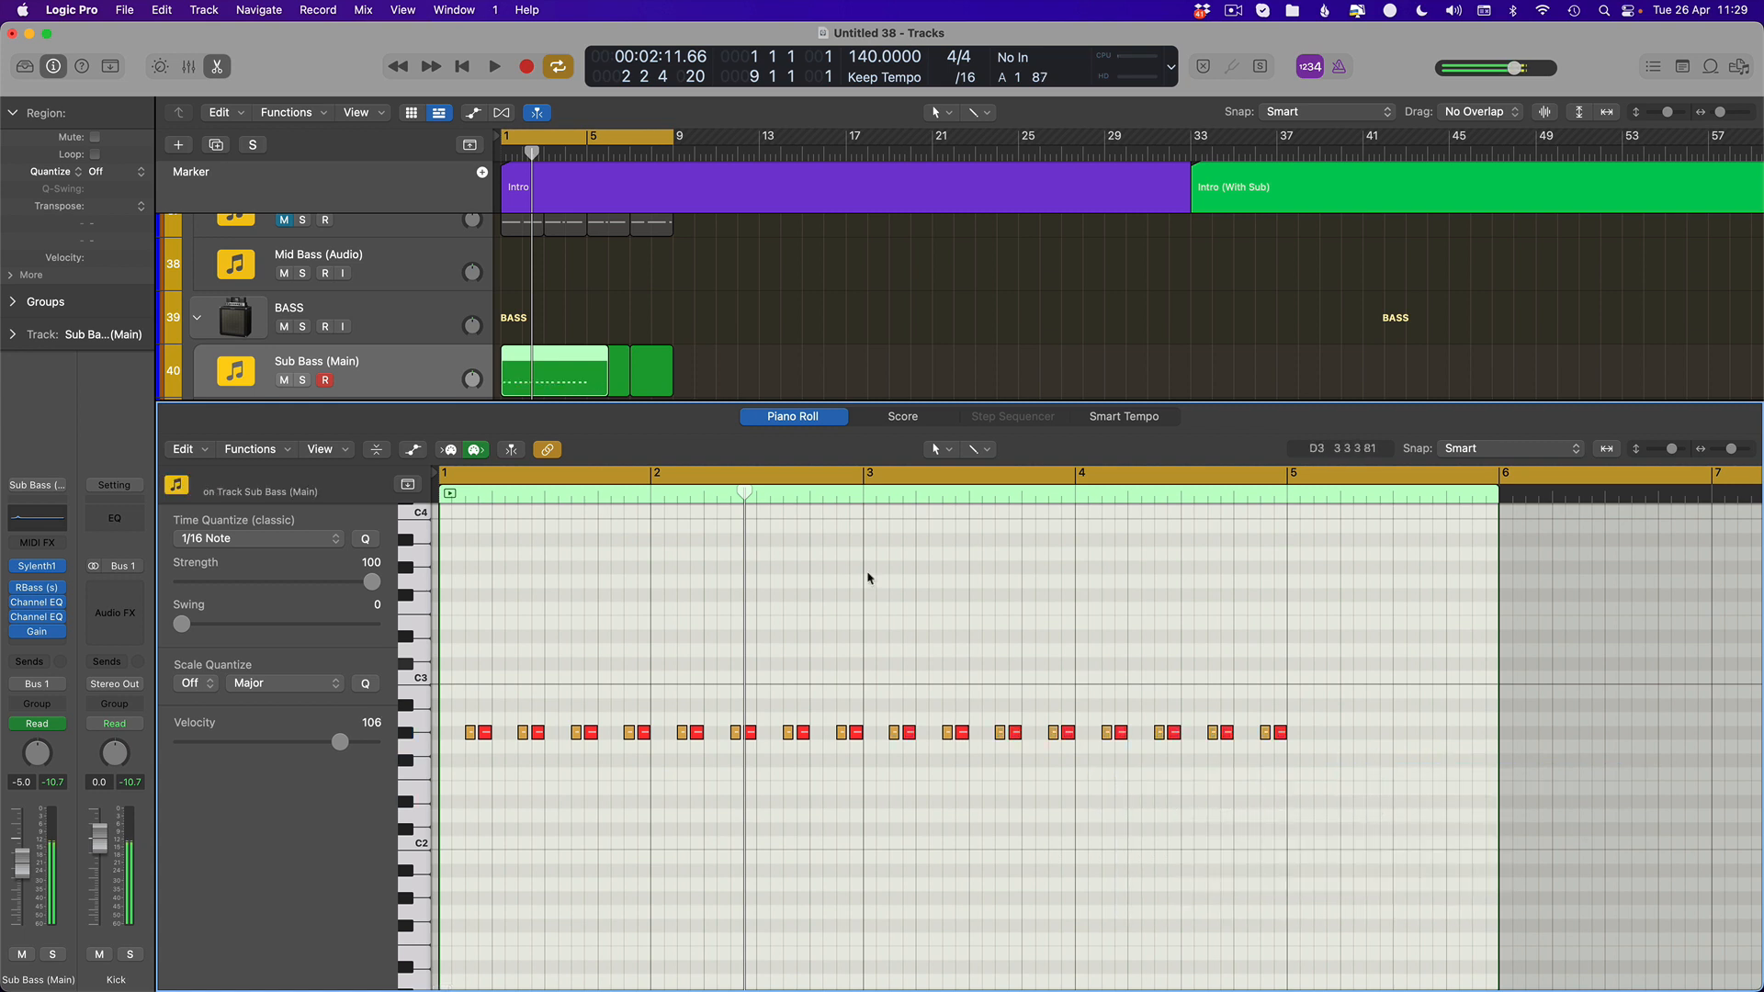
Delete the leftover Sub Bass (Main) regions so that only the extended pattern region remains on the track
left_click(620, 386)
key("Delete")
key("Return")
left_click(650, 388)
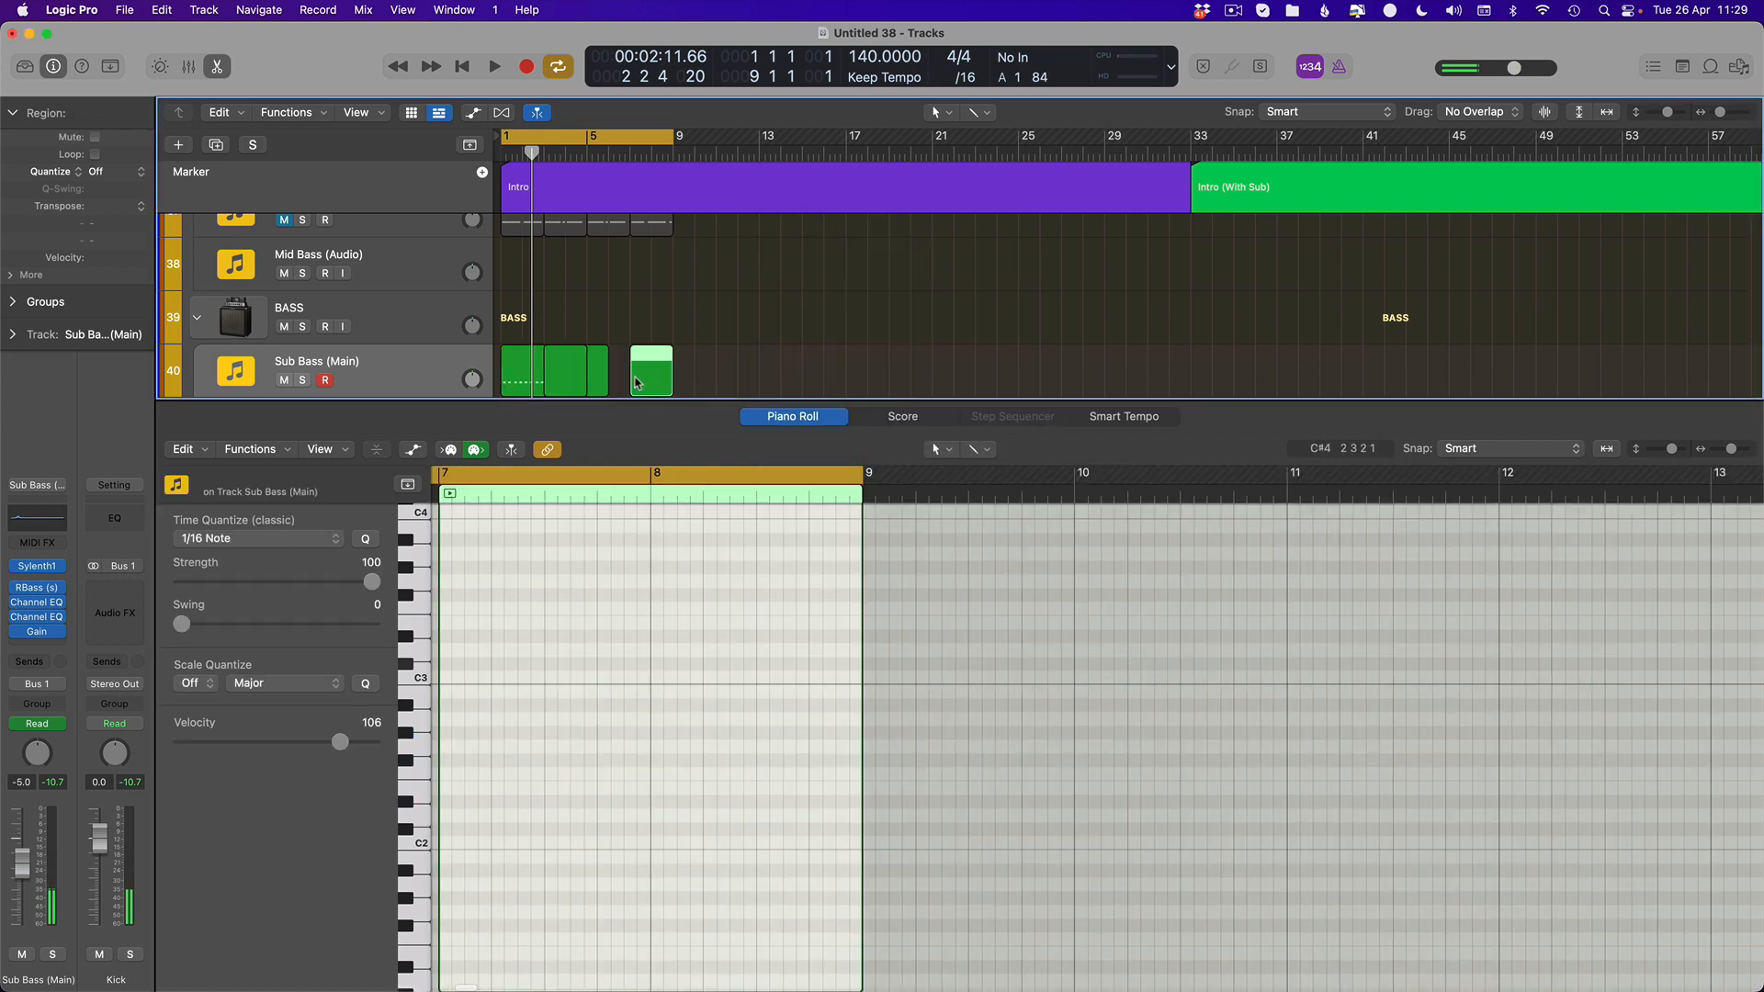
key("Delete")
key("Return")
left_click(573, 382)
key("Delete")
key("Return")
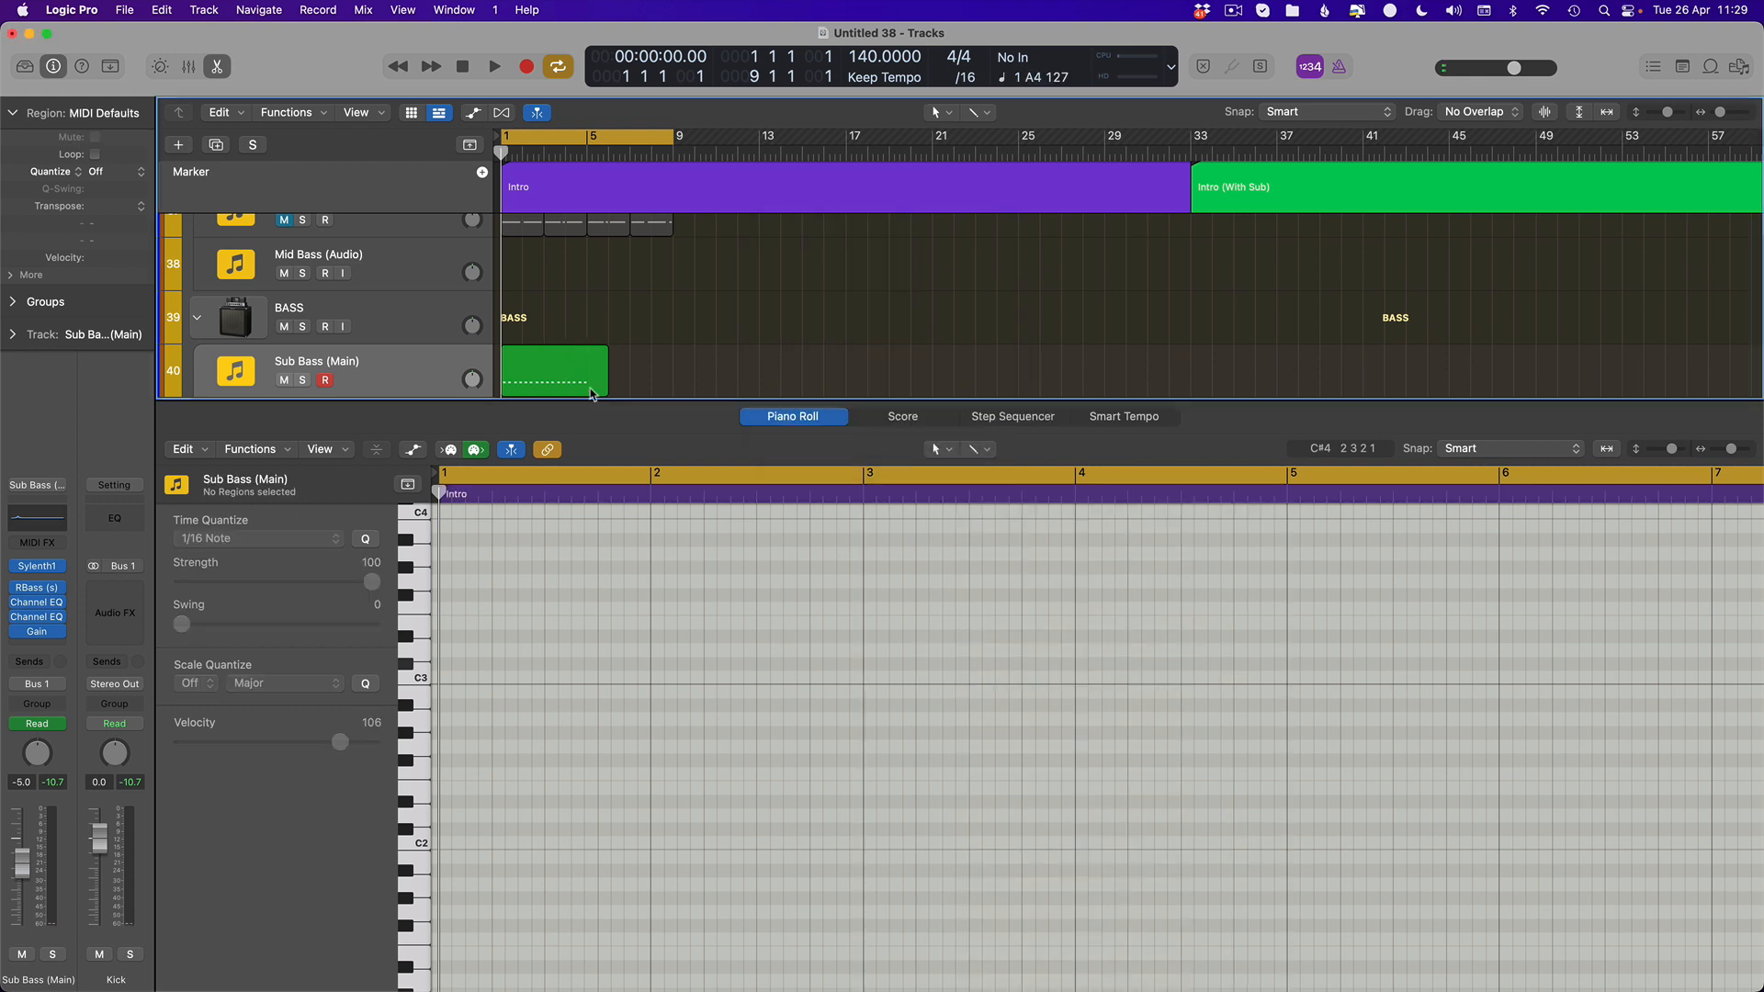
Trim the Sub Bass (Main) region to end at bar 5 and shorten the cycle range to match
left_click_drag(603, 386, 587, 386)
left_click_drag(671, 139, 582, 148)
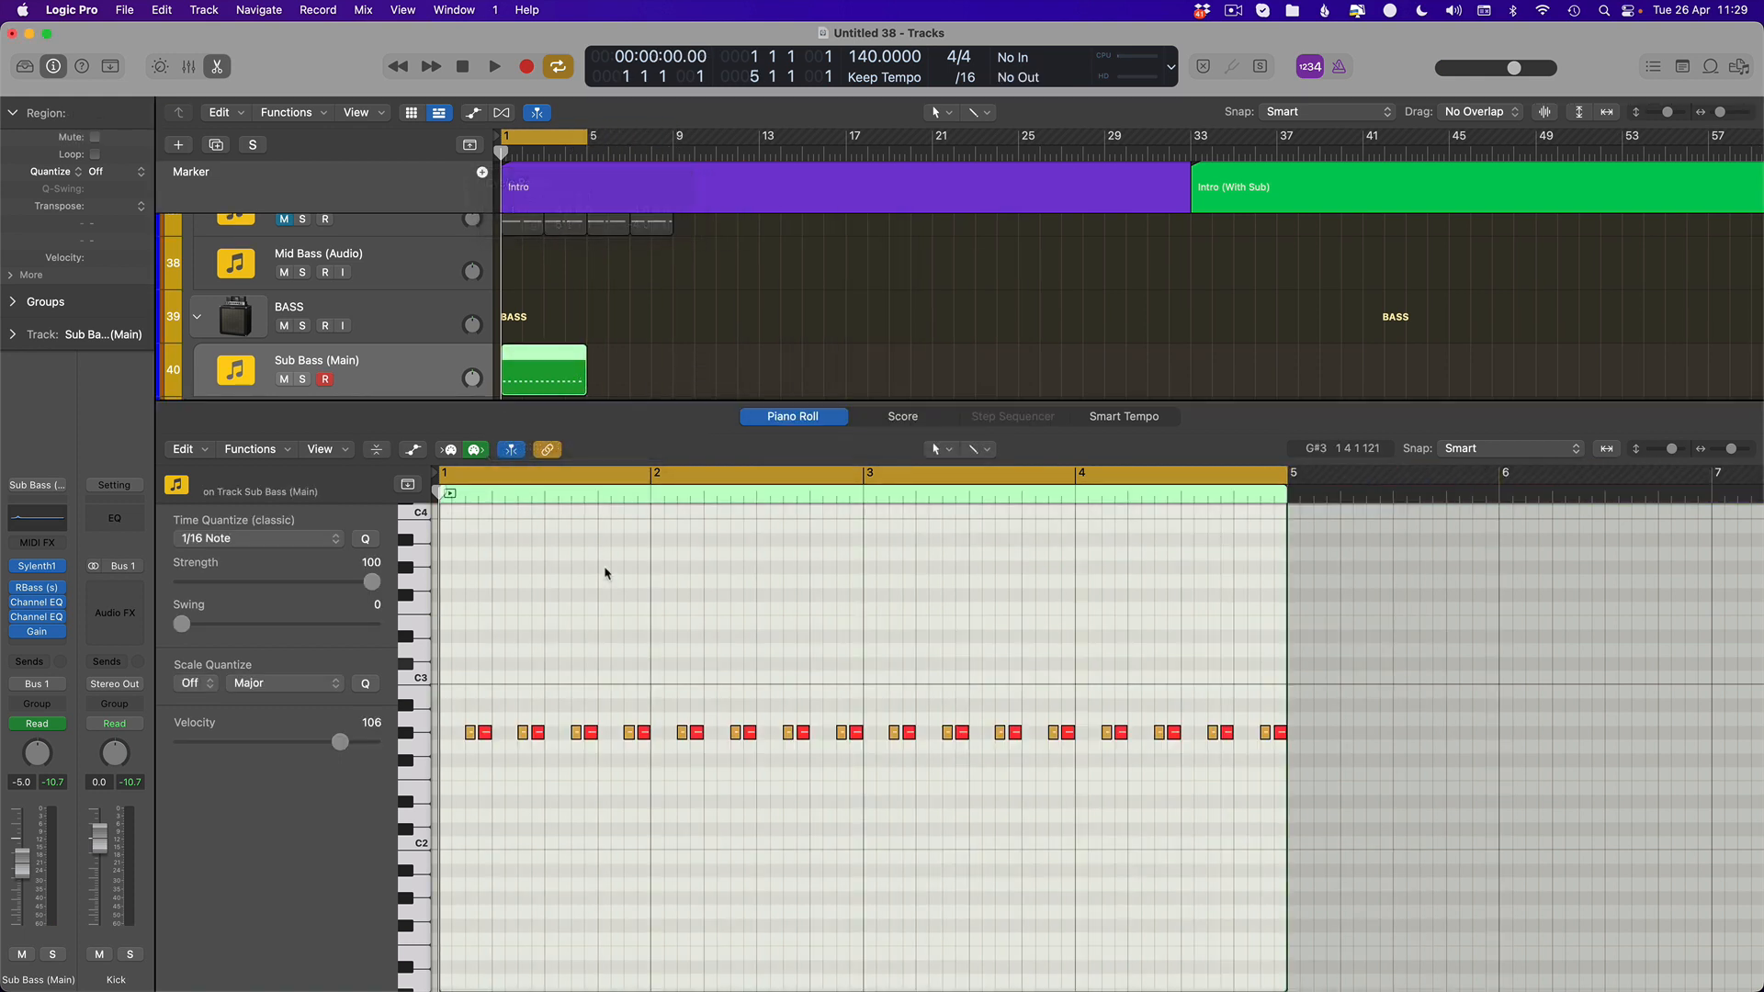
left_click(605, 574)
Transpose all notes in the sub bass region down two octaves and play the result
key("super+a")
key("alt+shift+Down")
key("alt+shift+Down")
key("space")
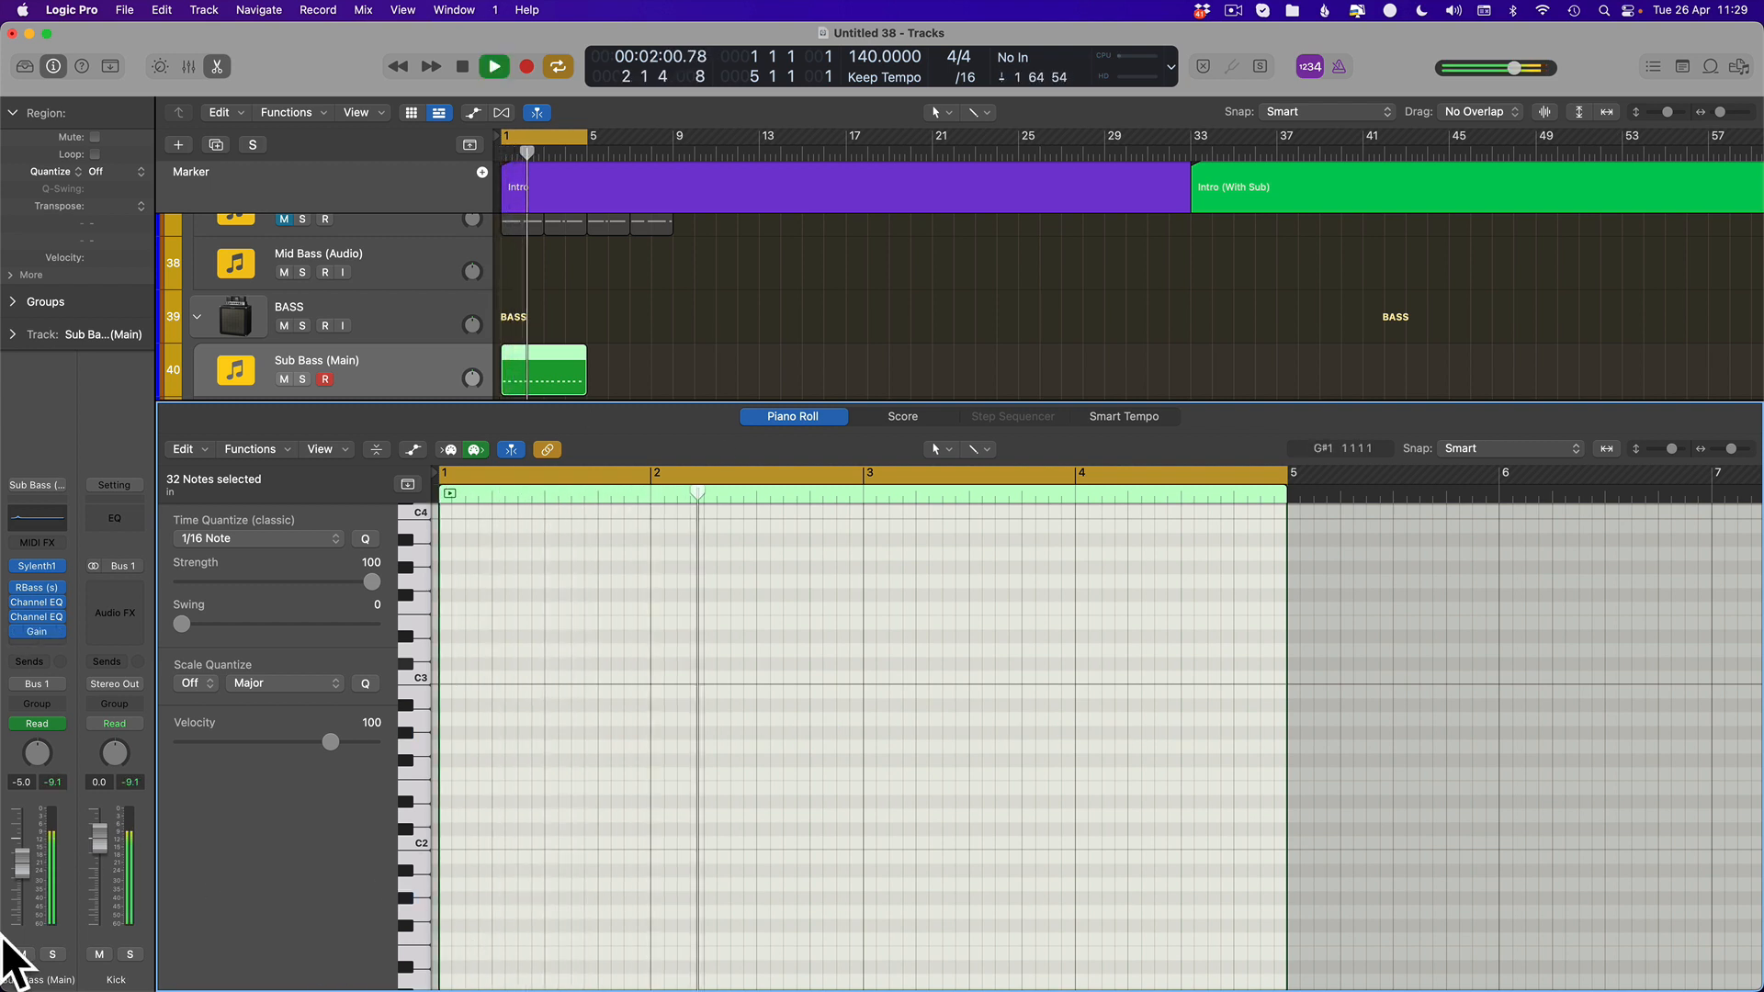
Solo the Sub Bass (Main) track and check the spectrum in its Channel EQ with the Sub Bass EQ preset
key("s")
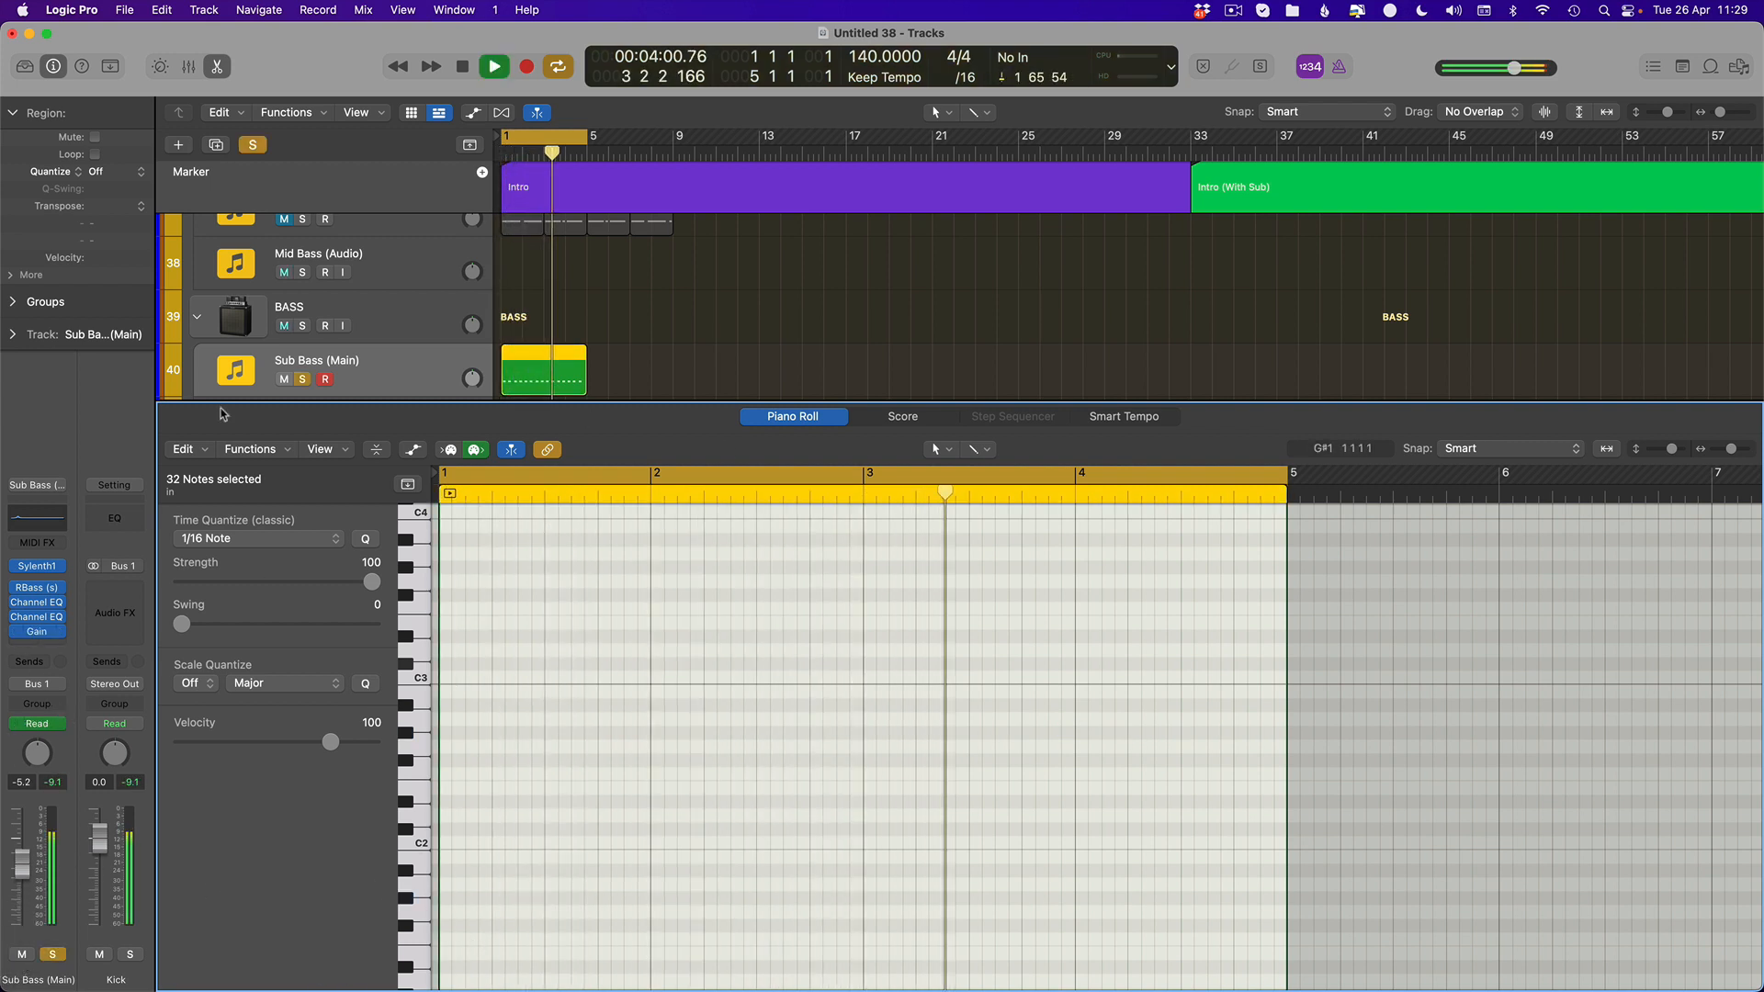
left_click(38, 619)
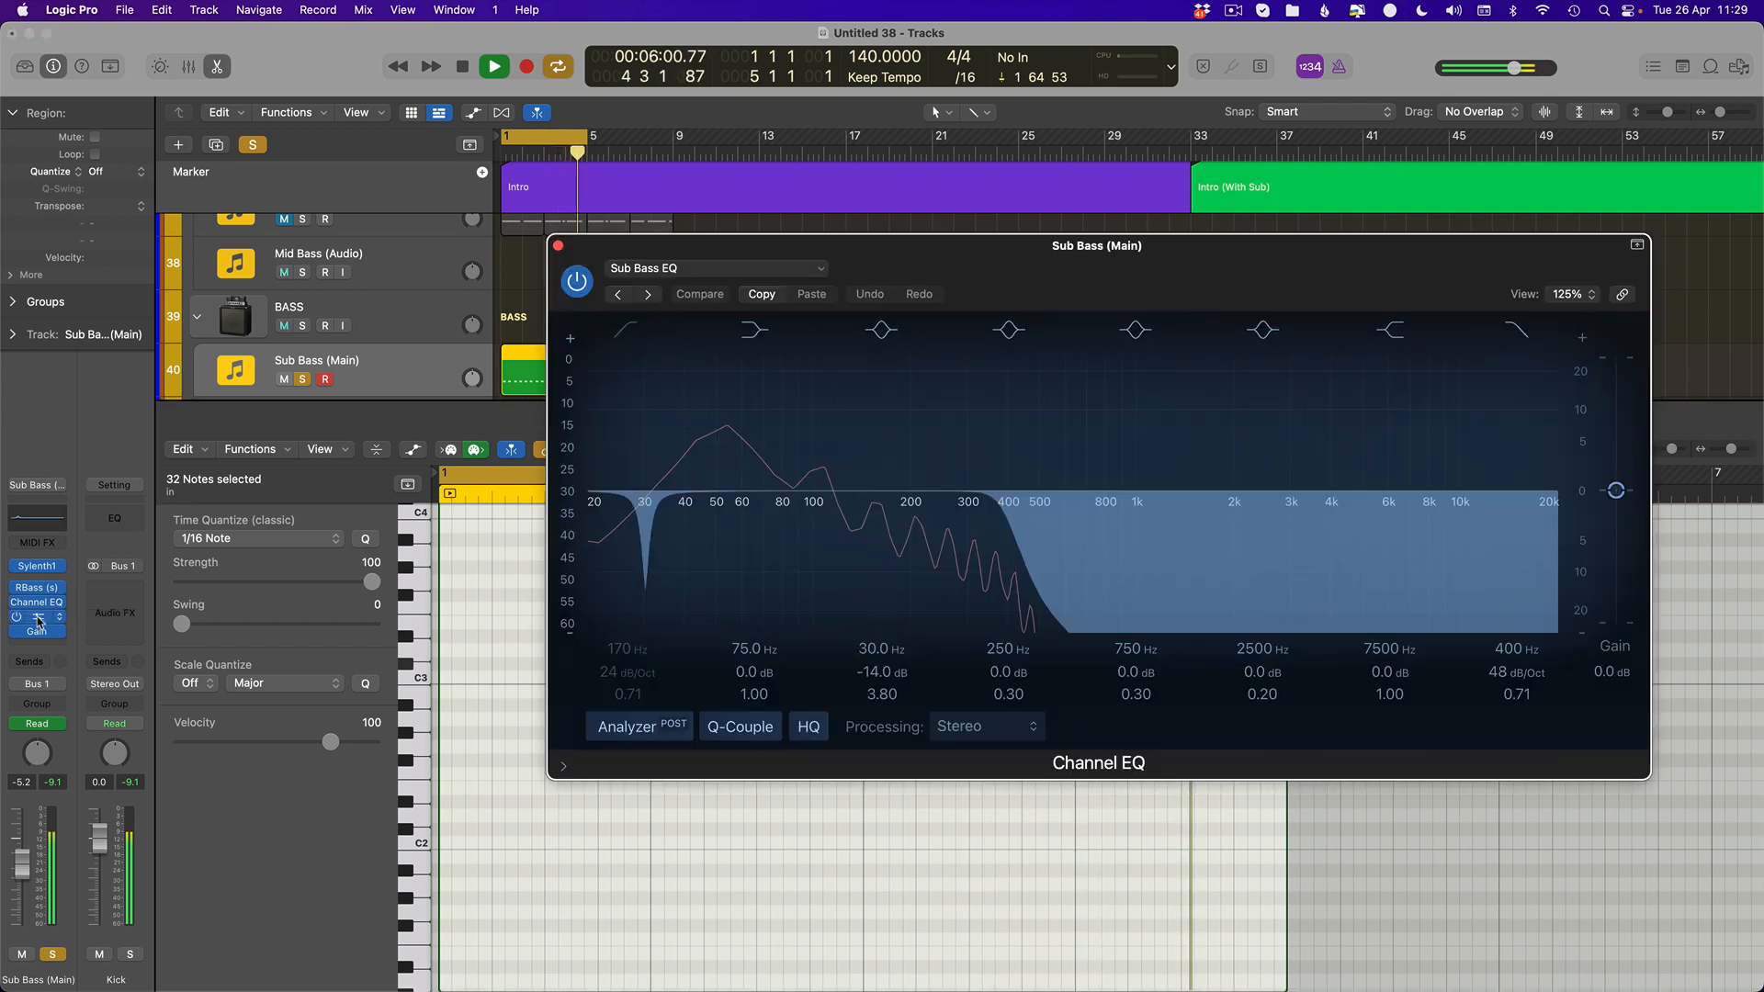
key("space")
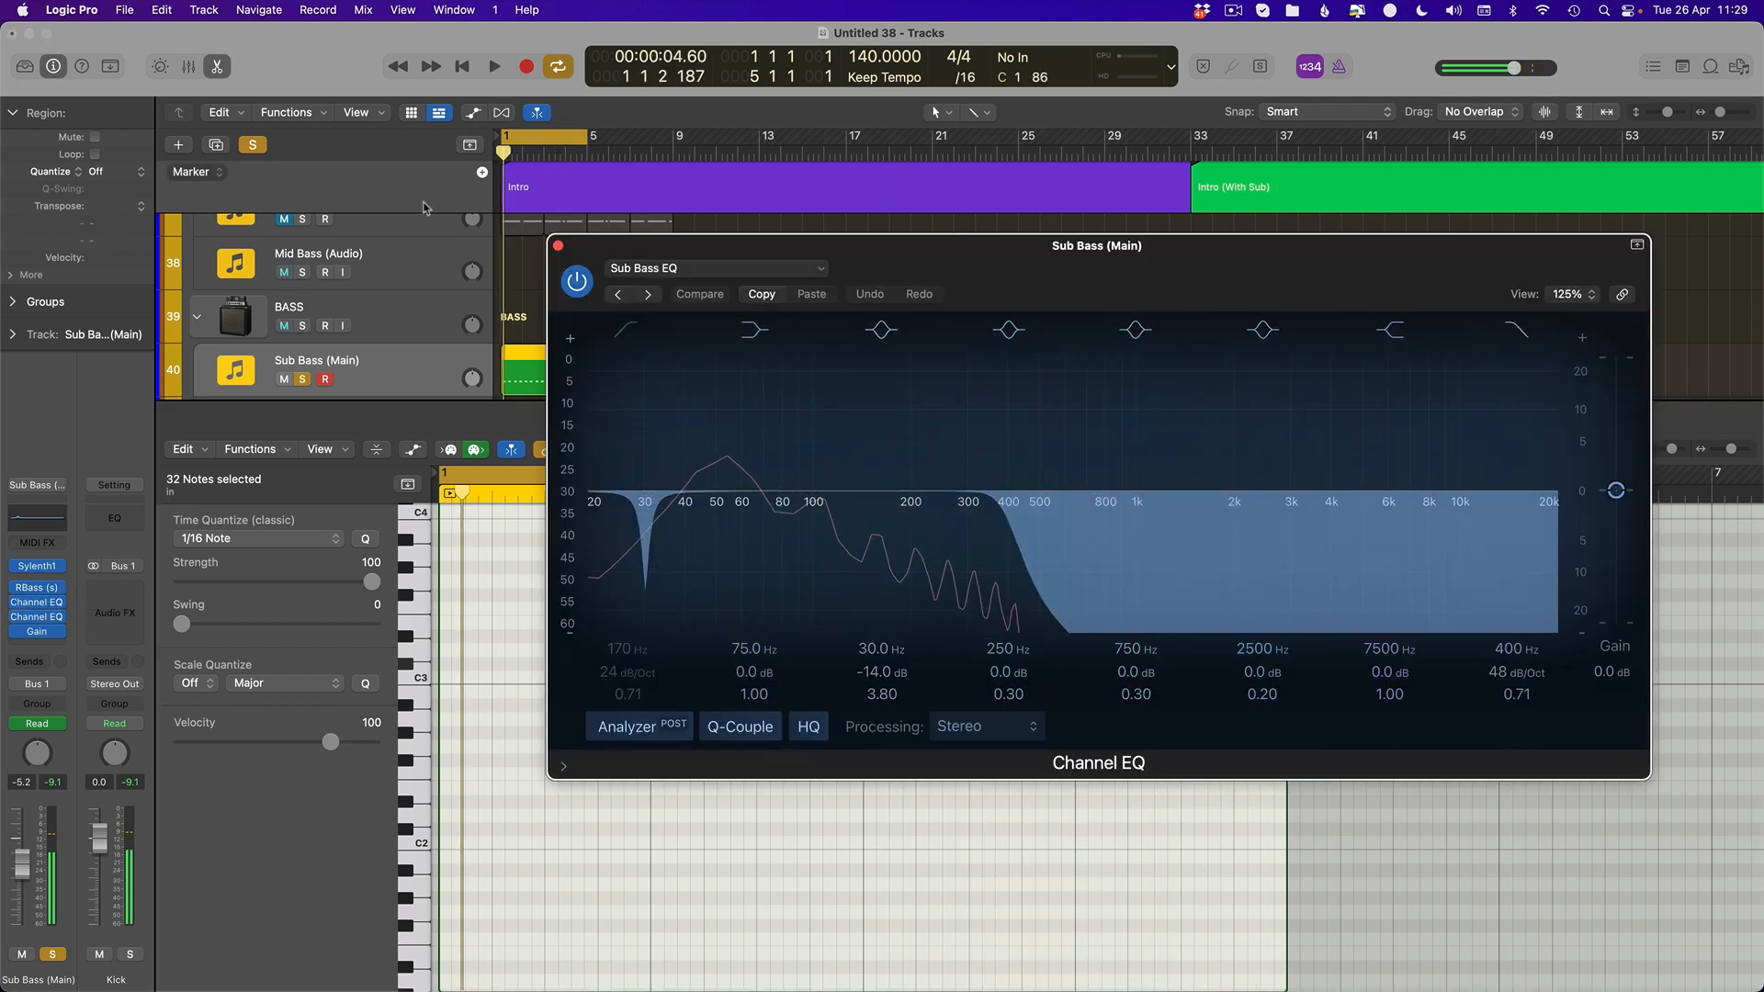
left_click_drag(650, 246, 632, 267)
left_click(539, 265)
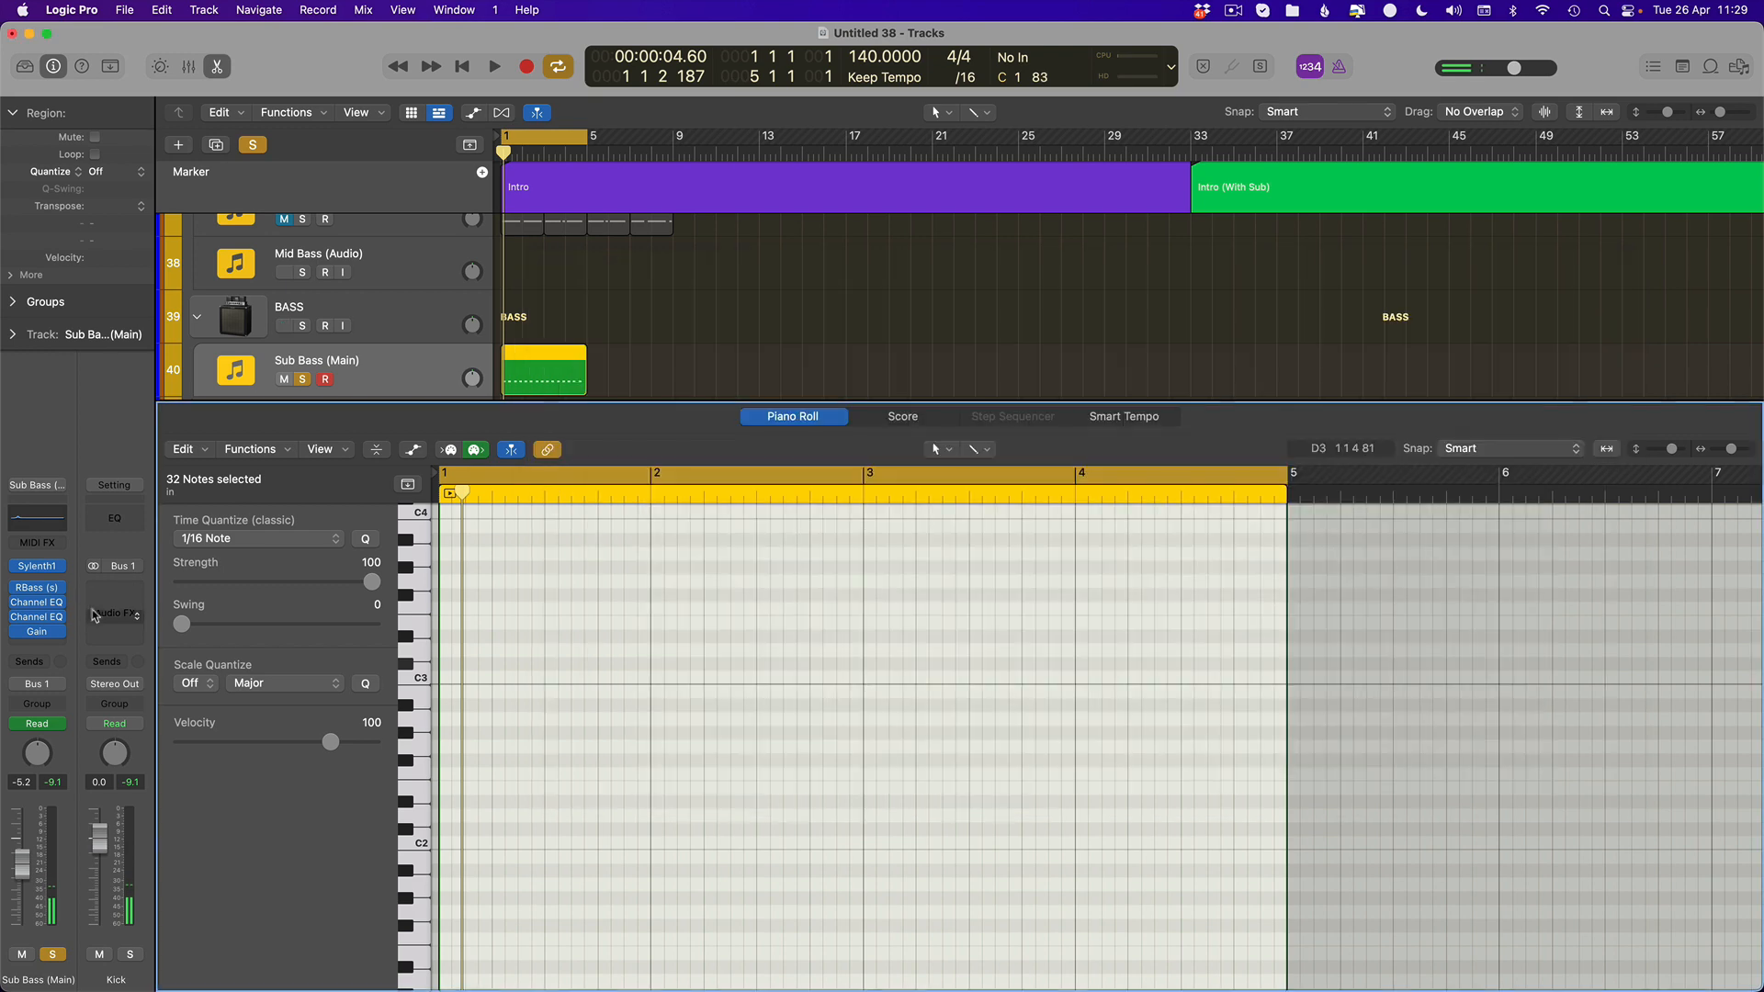
Arrange the RBass and User Default Channel EQ windows side by side and start playback
left_click(42, 589)
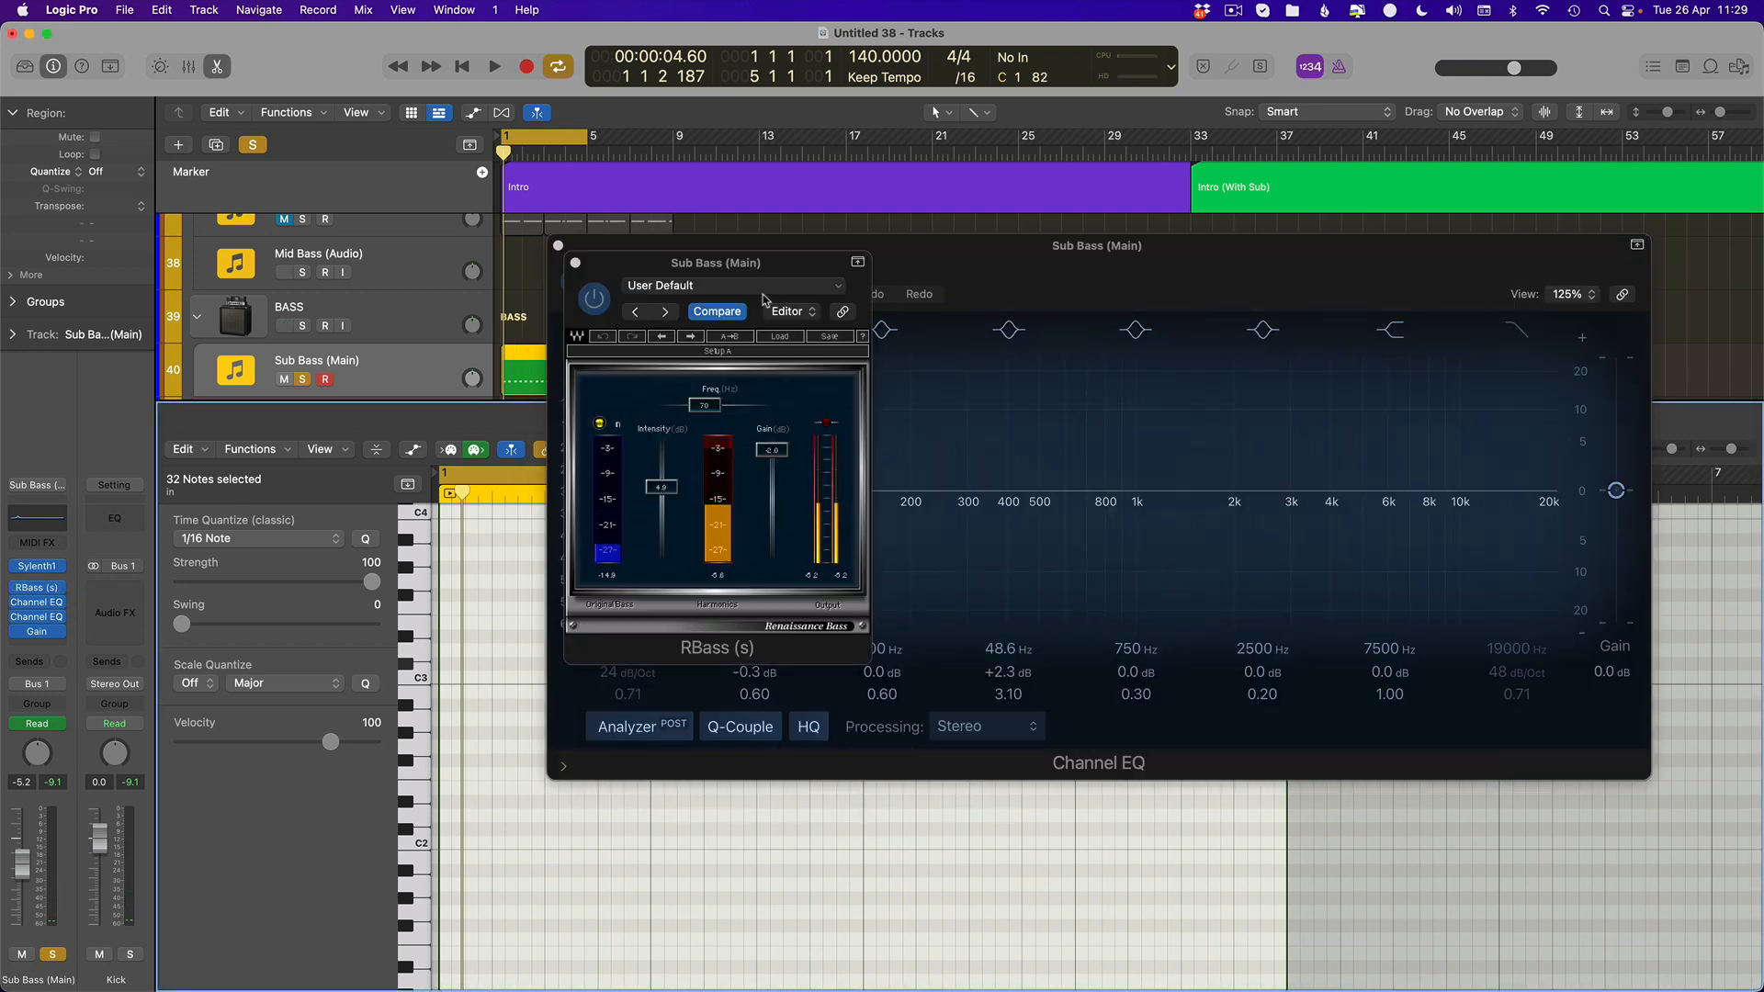
left_click_drag(640, 246, 750, 244)
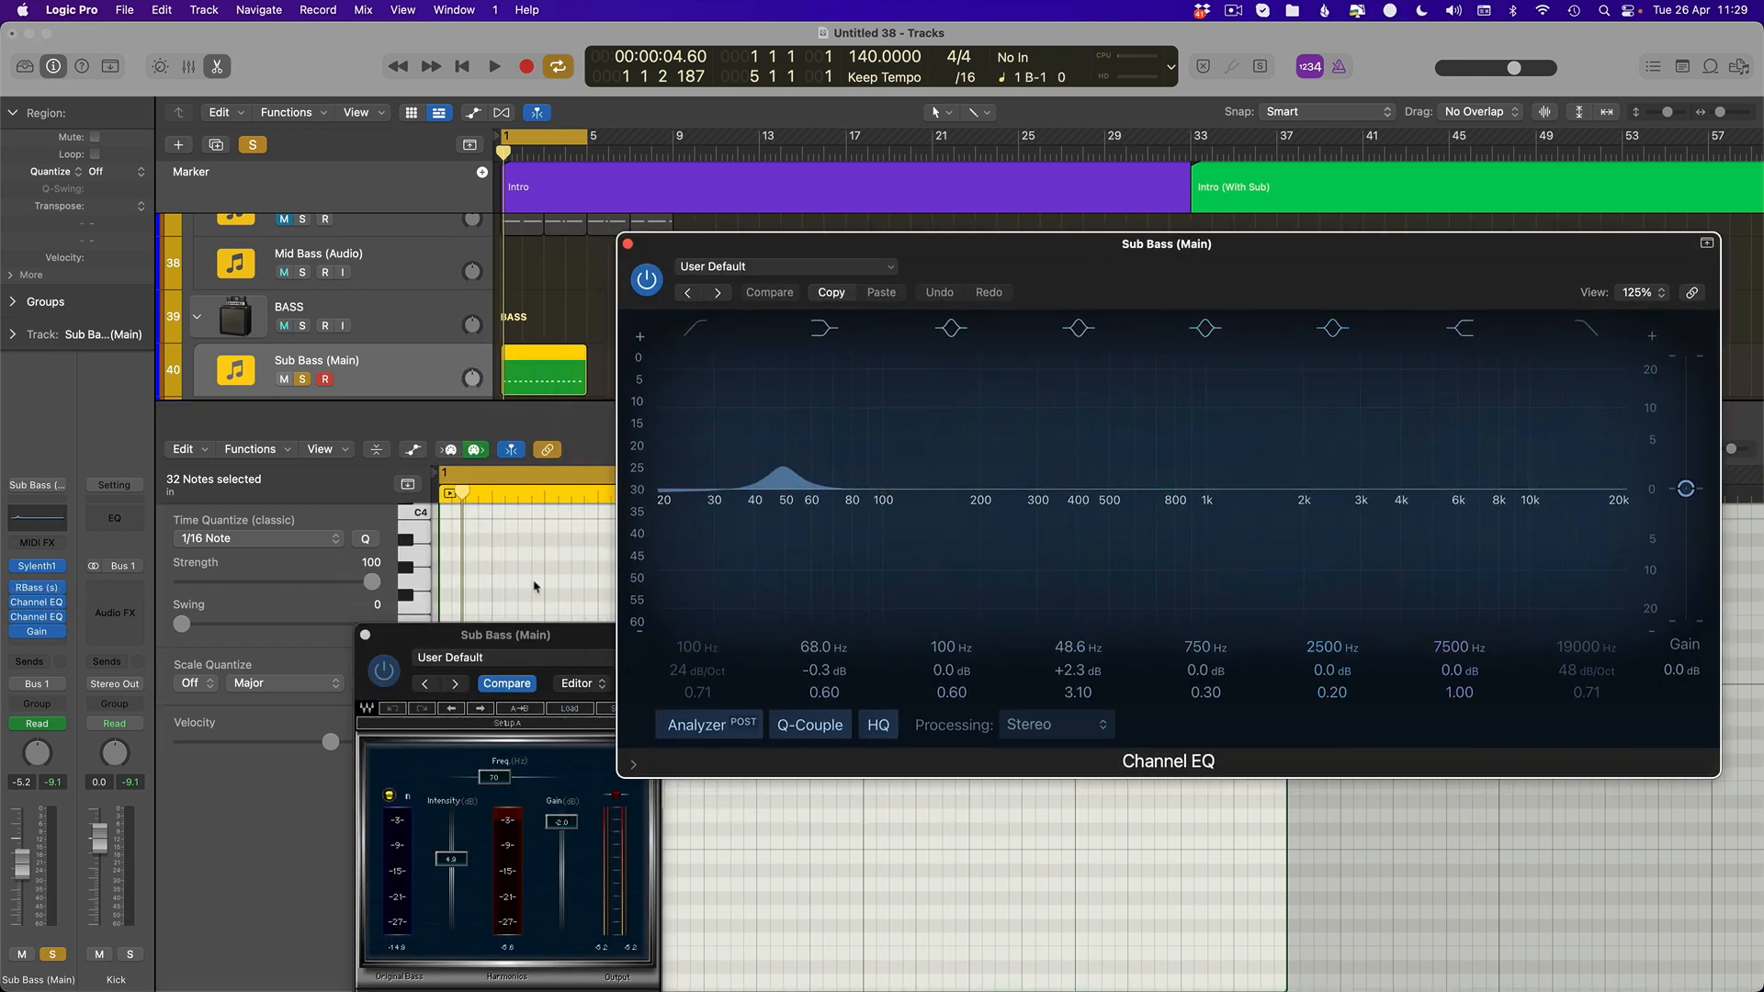
left_click_drag(492, 646, 335, 534)
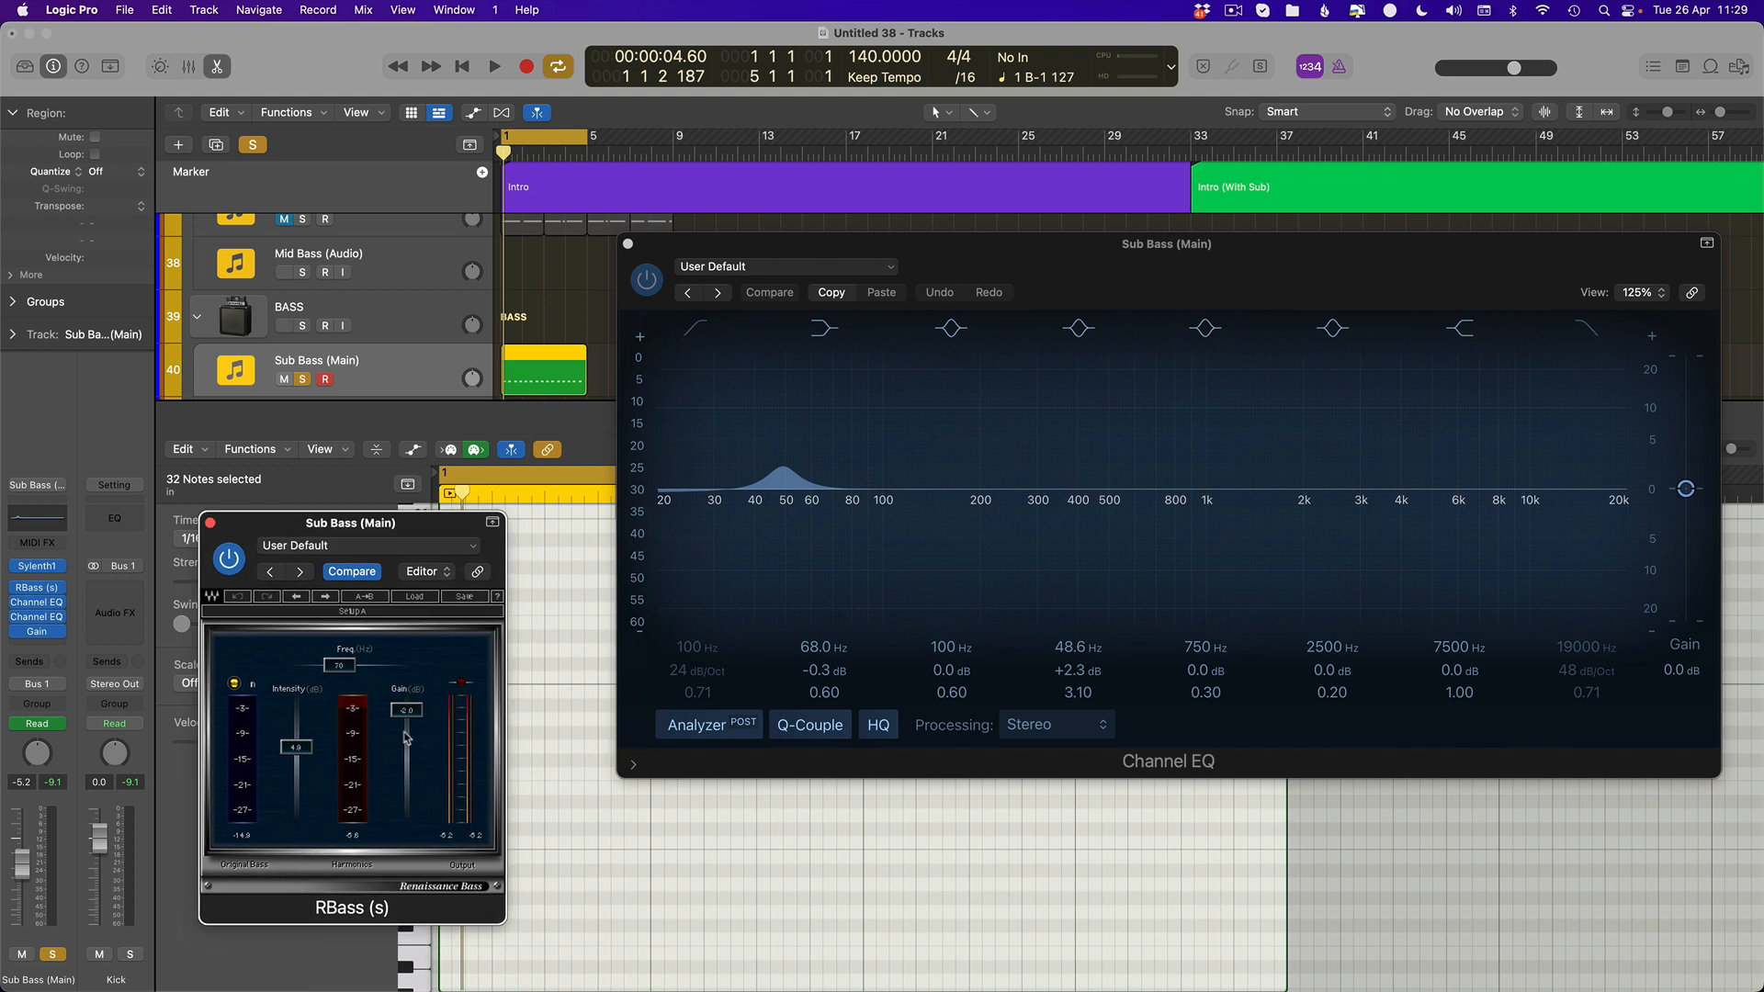
key("space")
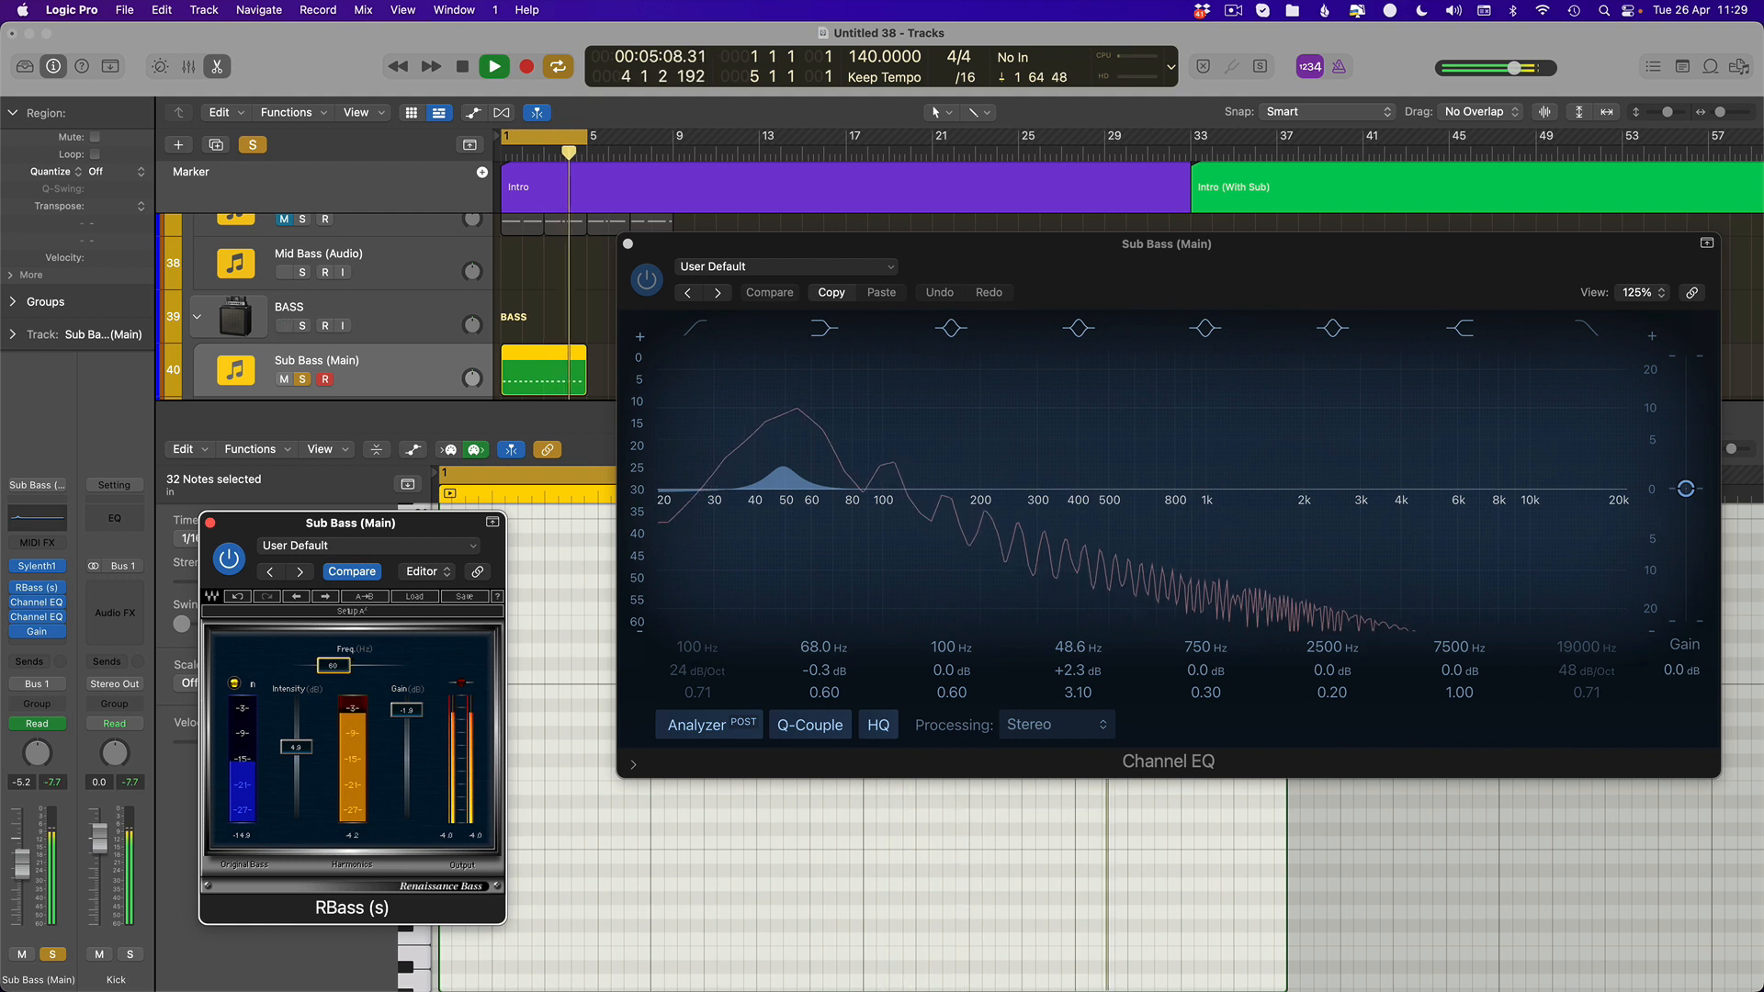
Try the Channel EQ's 48.6 Hz boost at 38.8 Hz and +0.1 dB, and compare it with the original setting
left_click_drag(783, 469, 750, 487)
left_click(648, 280)
left_click(648, 280)
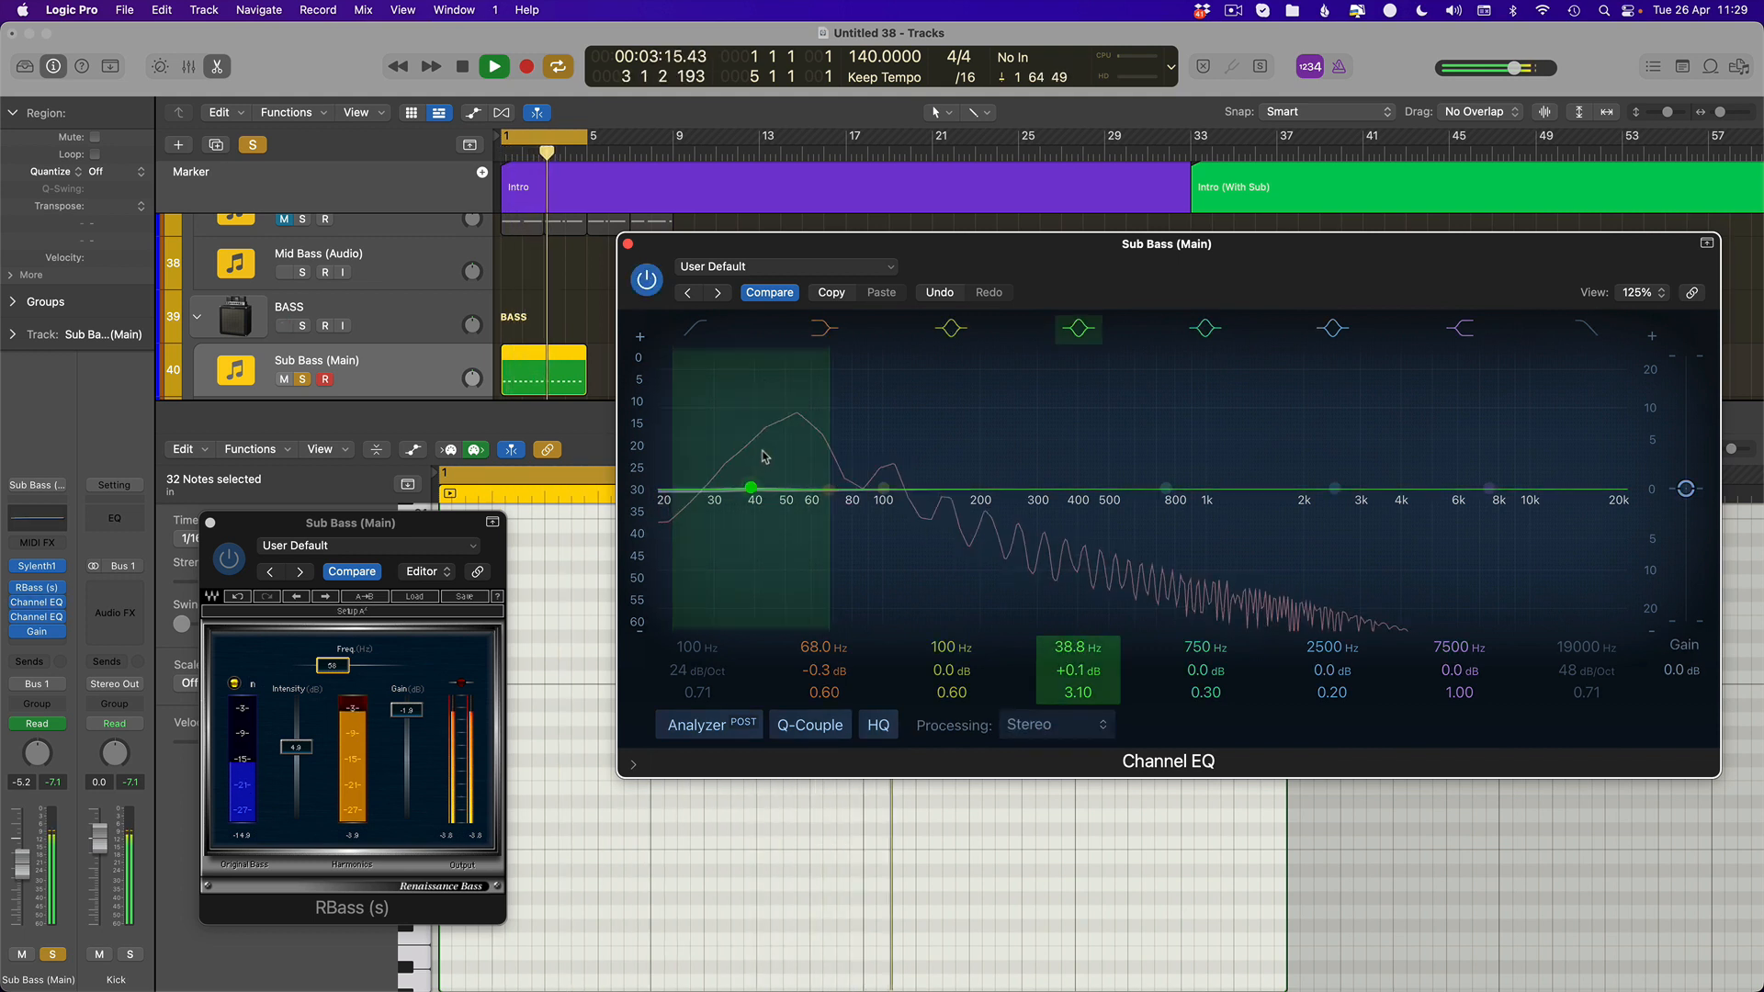
left_click(770, 292)
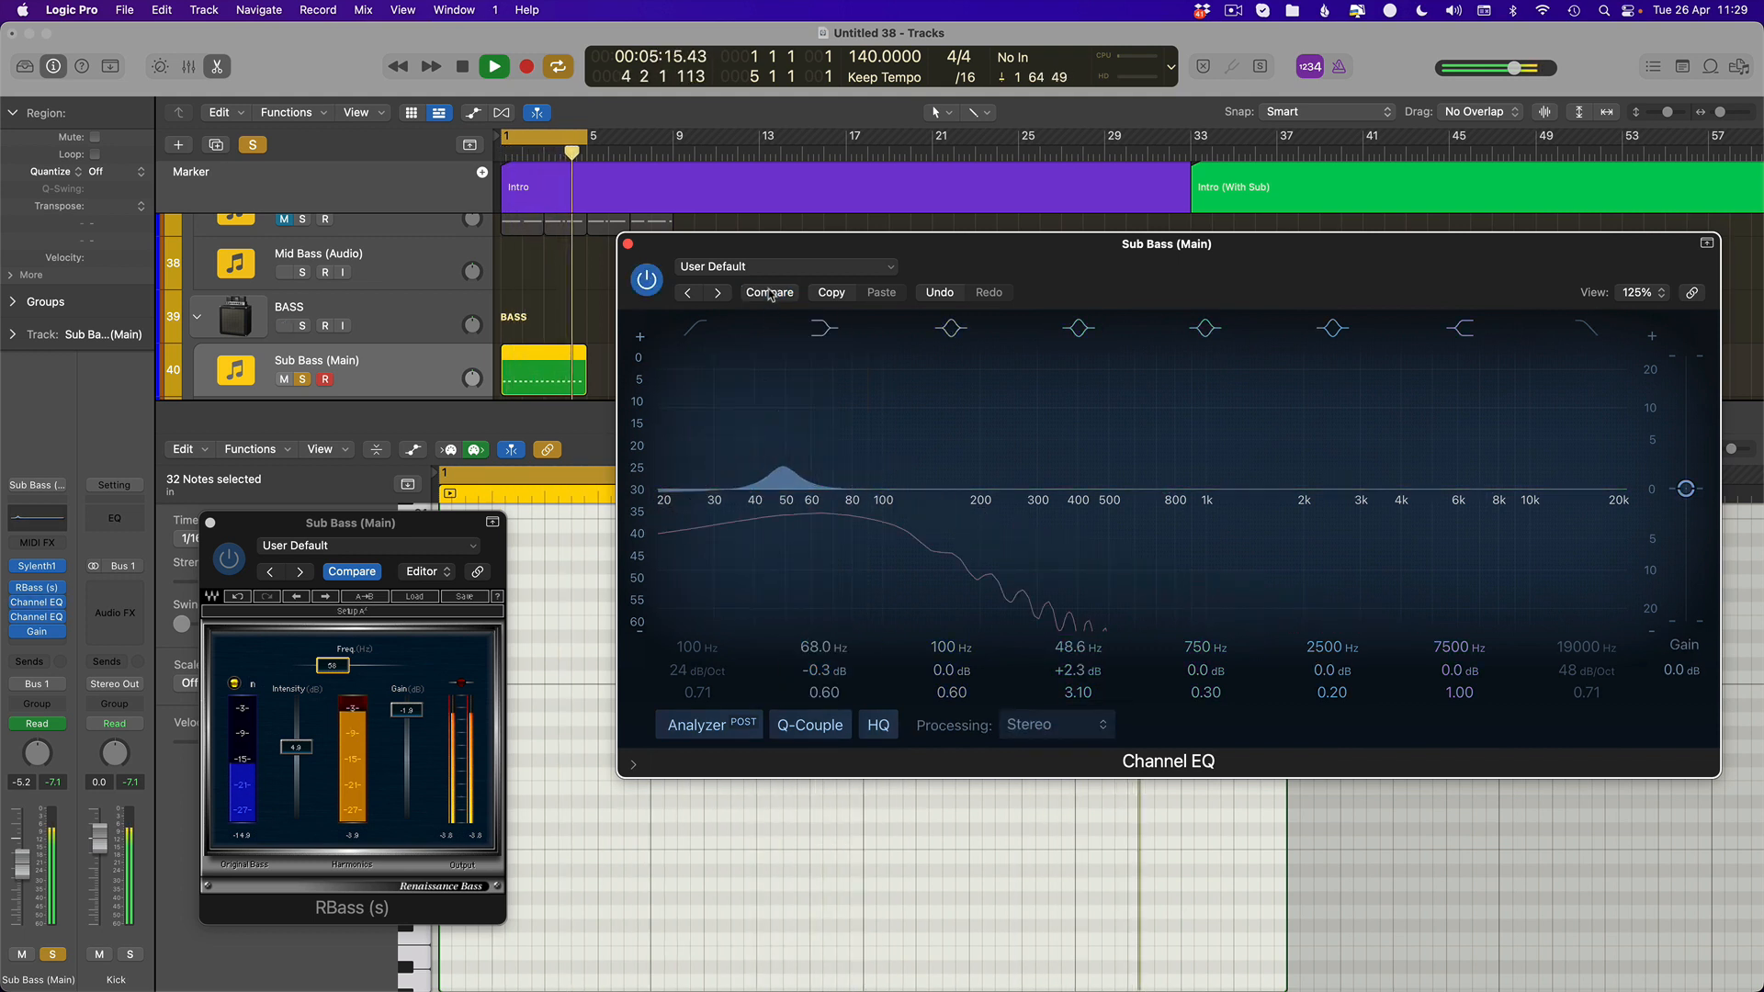
Lower the RBass frequency in small amounts and set the Channel EQ's low boost to 49.8 Hz at +1.8 dB
left_click_drag(333, 665, 330, 666)
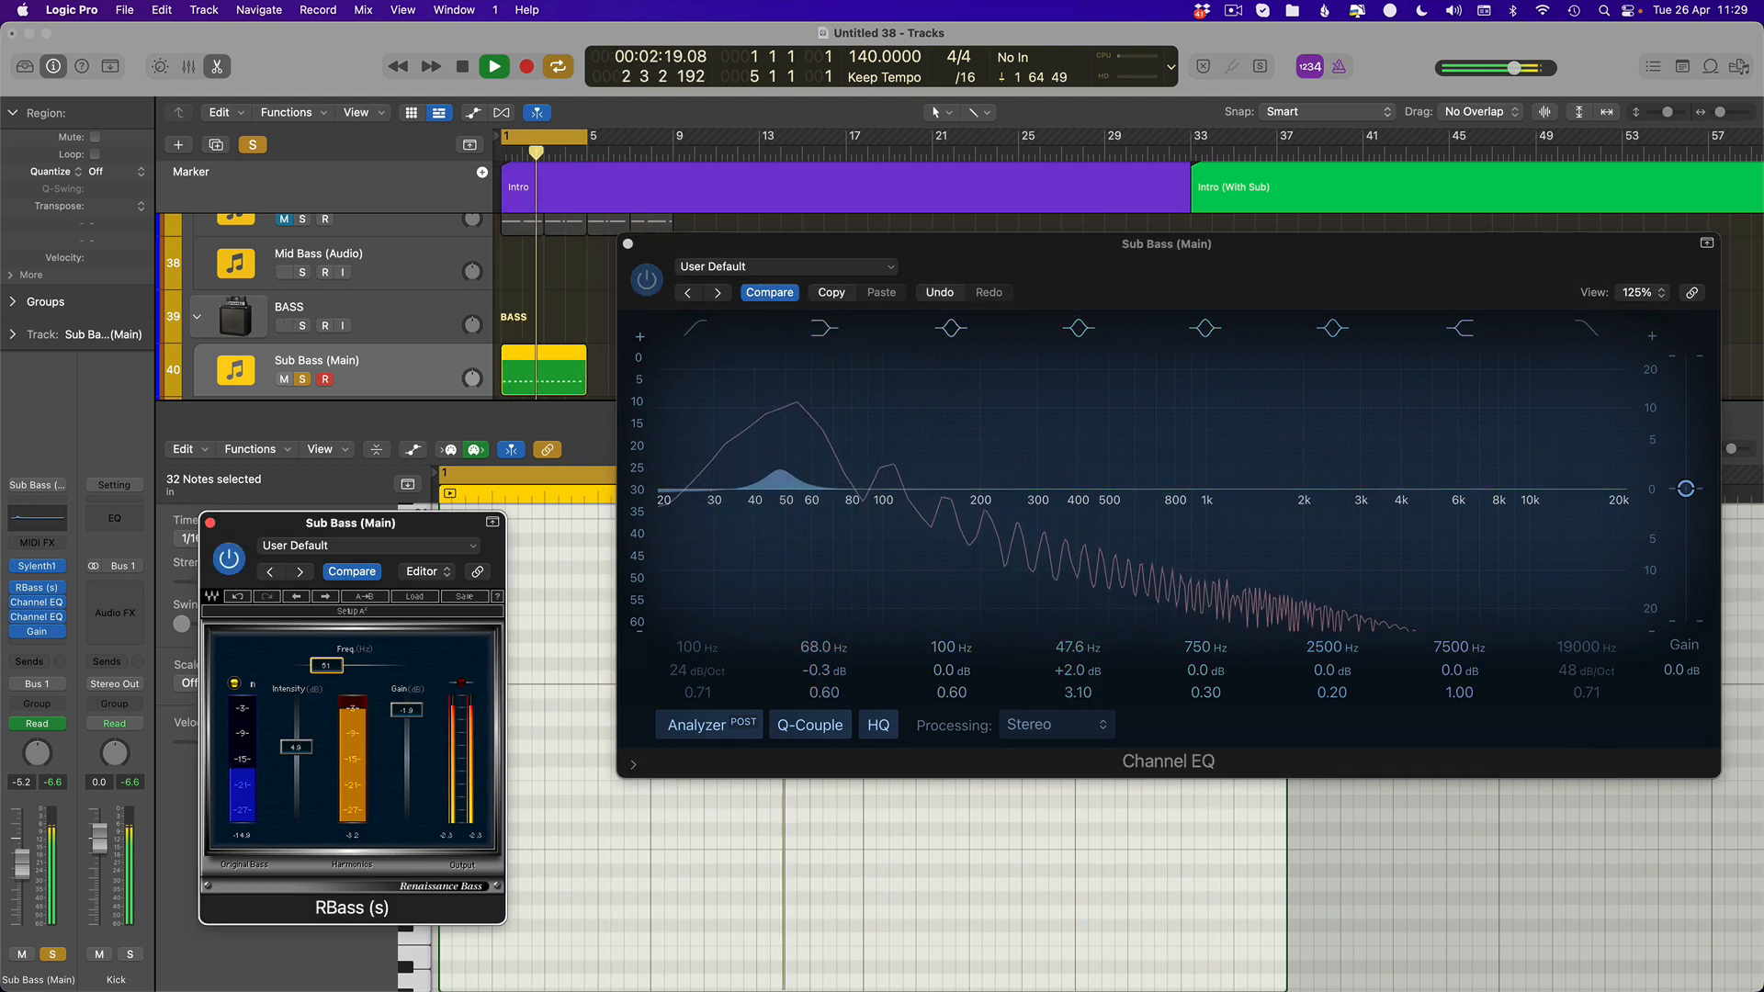
left_click_drag(779, 472, 787, 473)
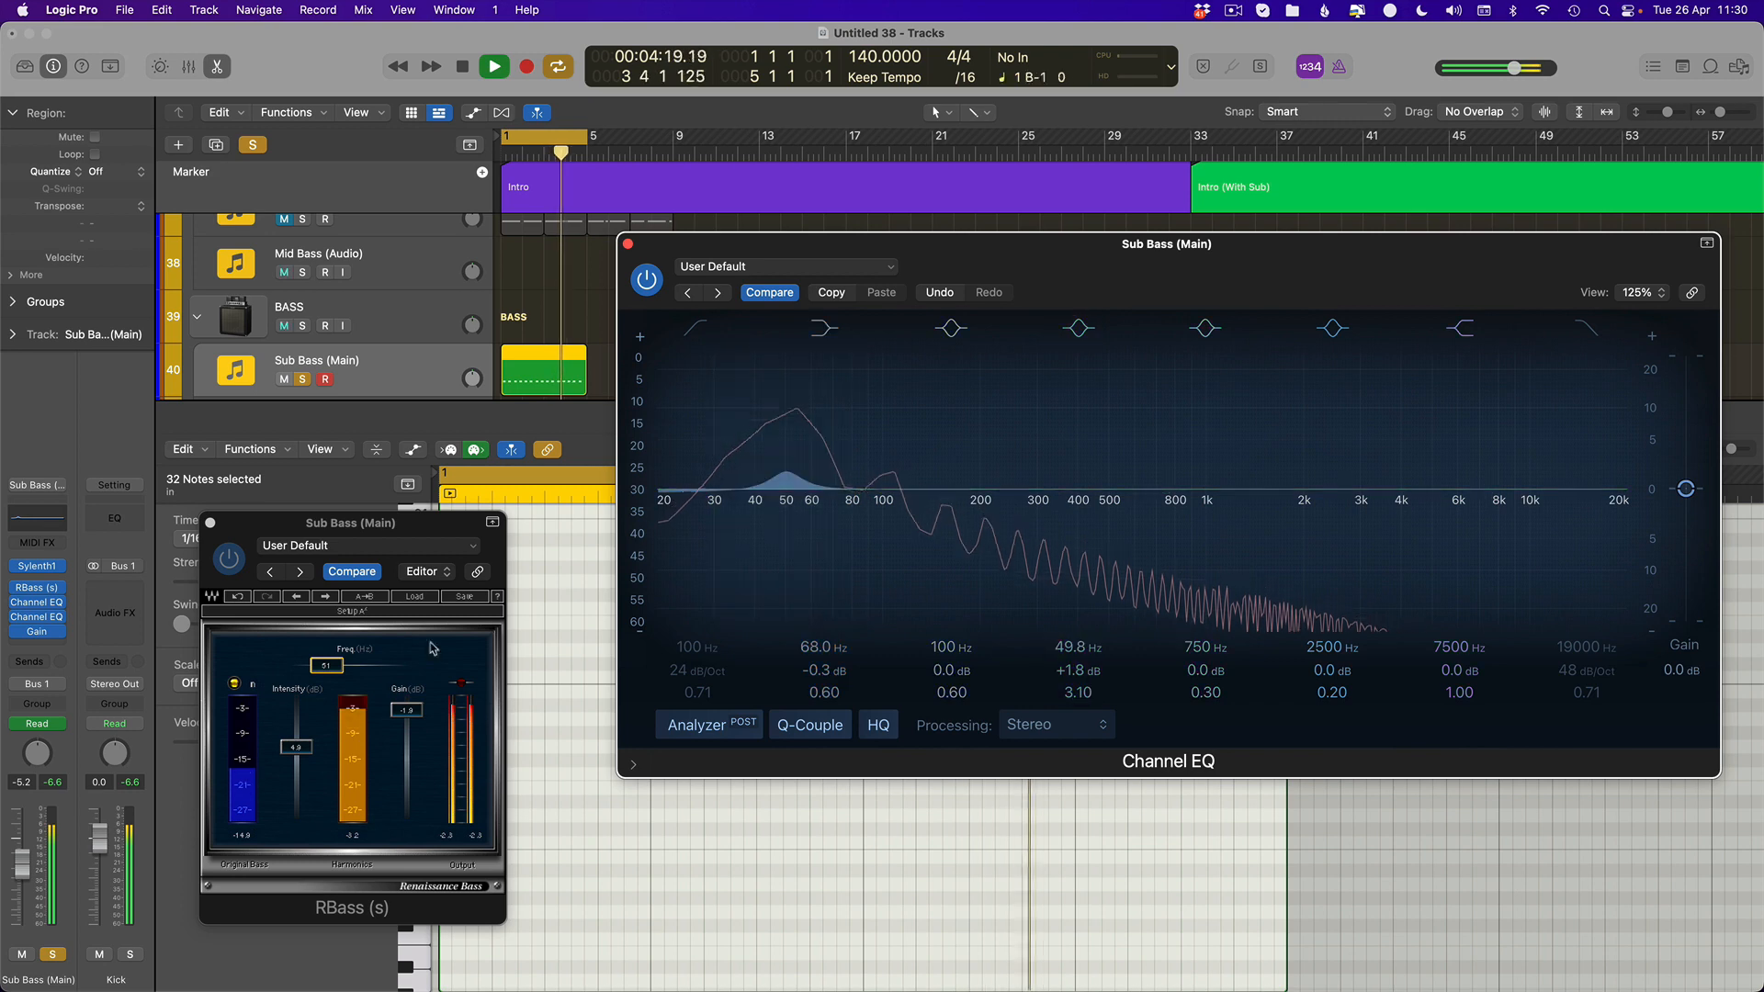
left_click_drag(344, 672, 341, 672)
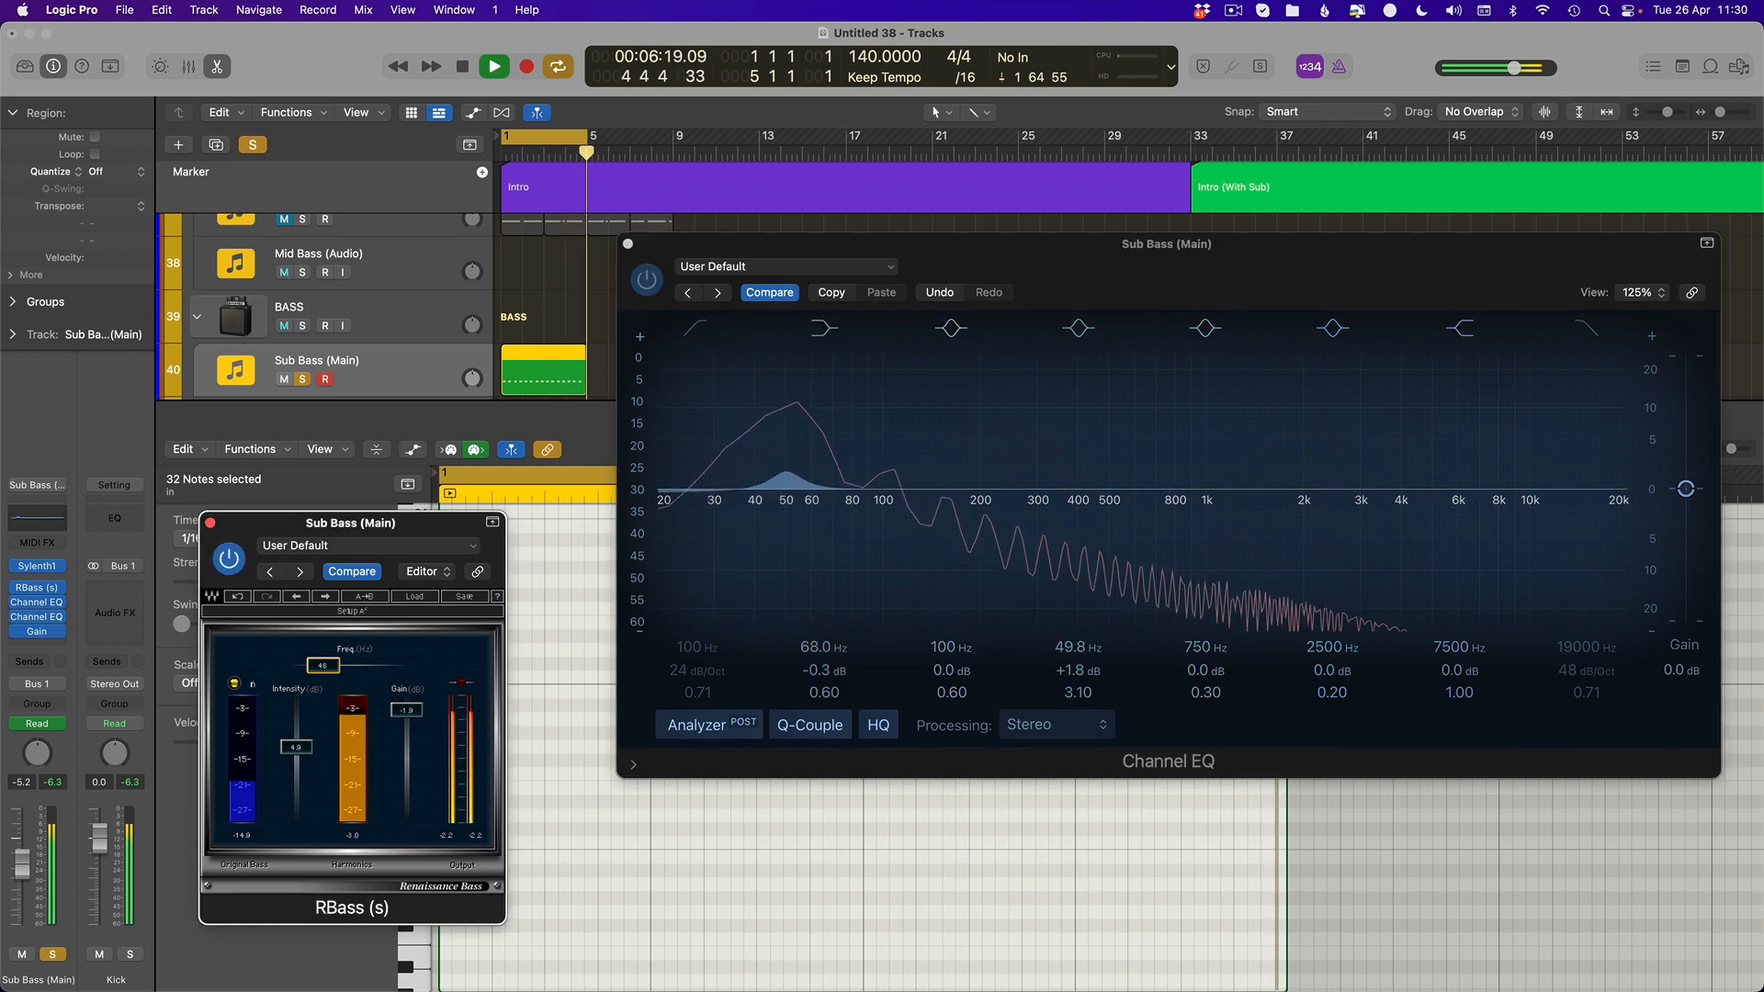
Compare the RBass settings, fine-tune the RBass frequency by ear, and set the Channel EQ's low boost to 47.4 Hz at +1.5 dB
left_click_drag(787, 473, 791, 474)
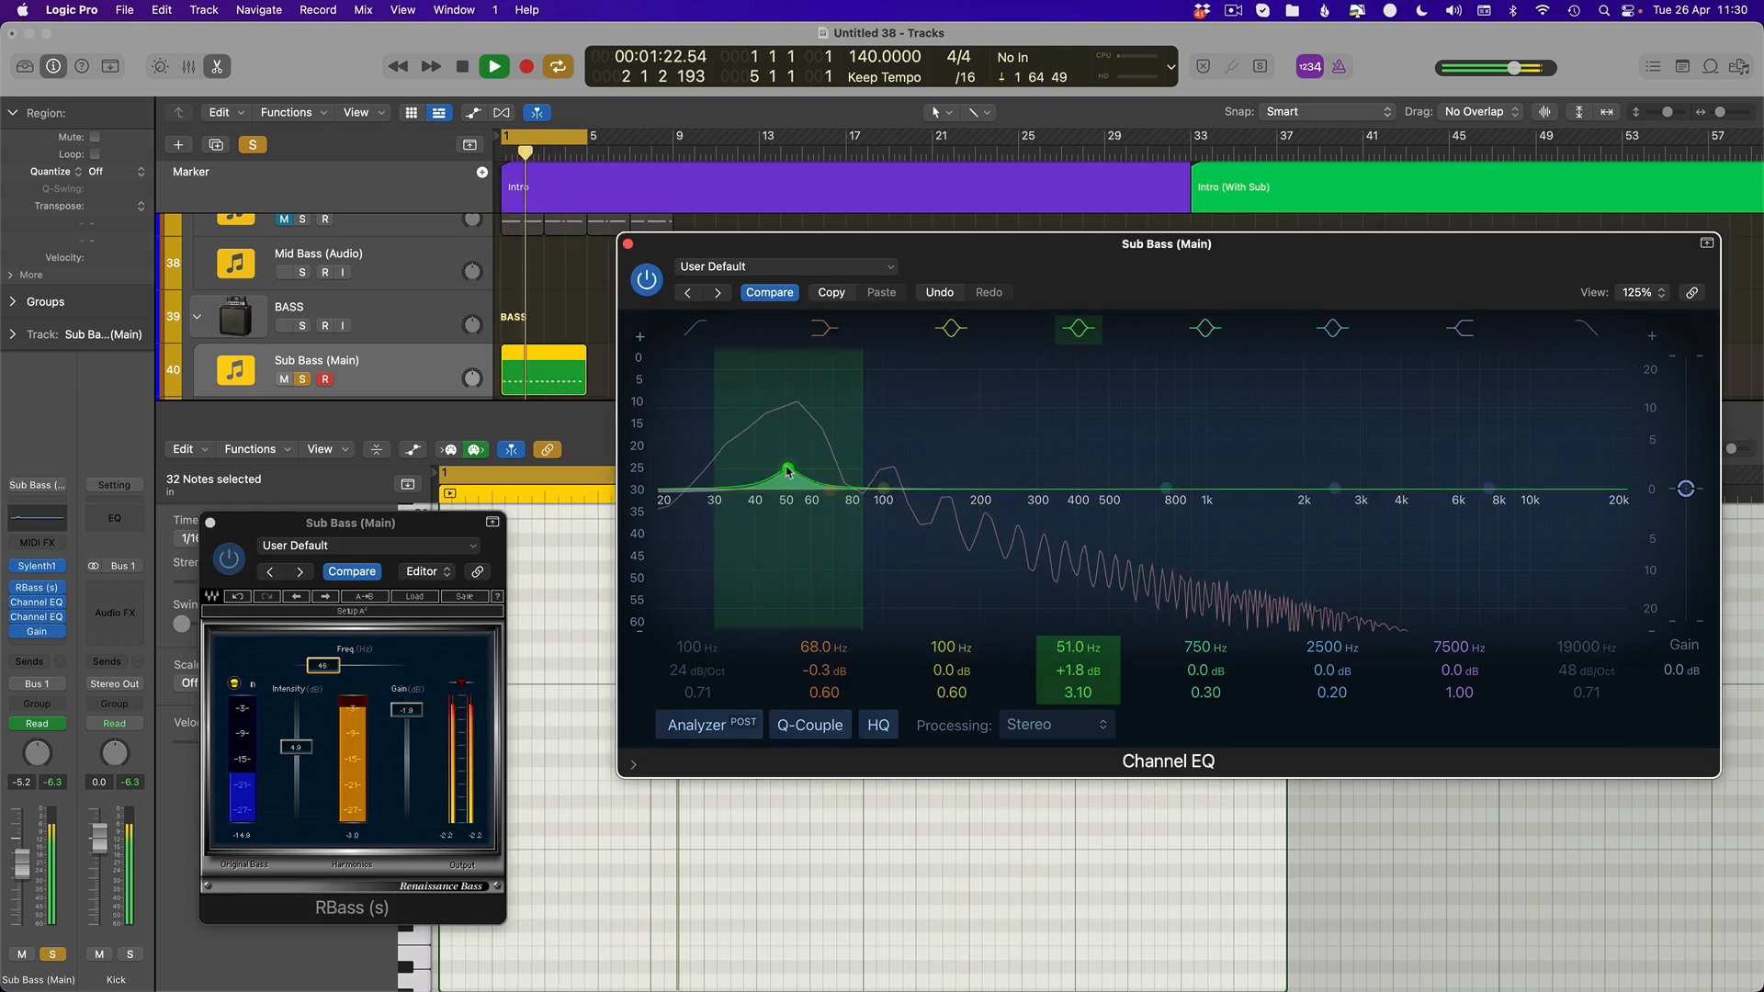
left_click(374, 572)
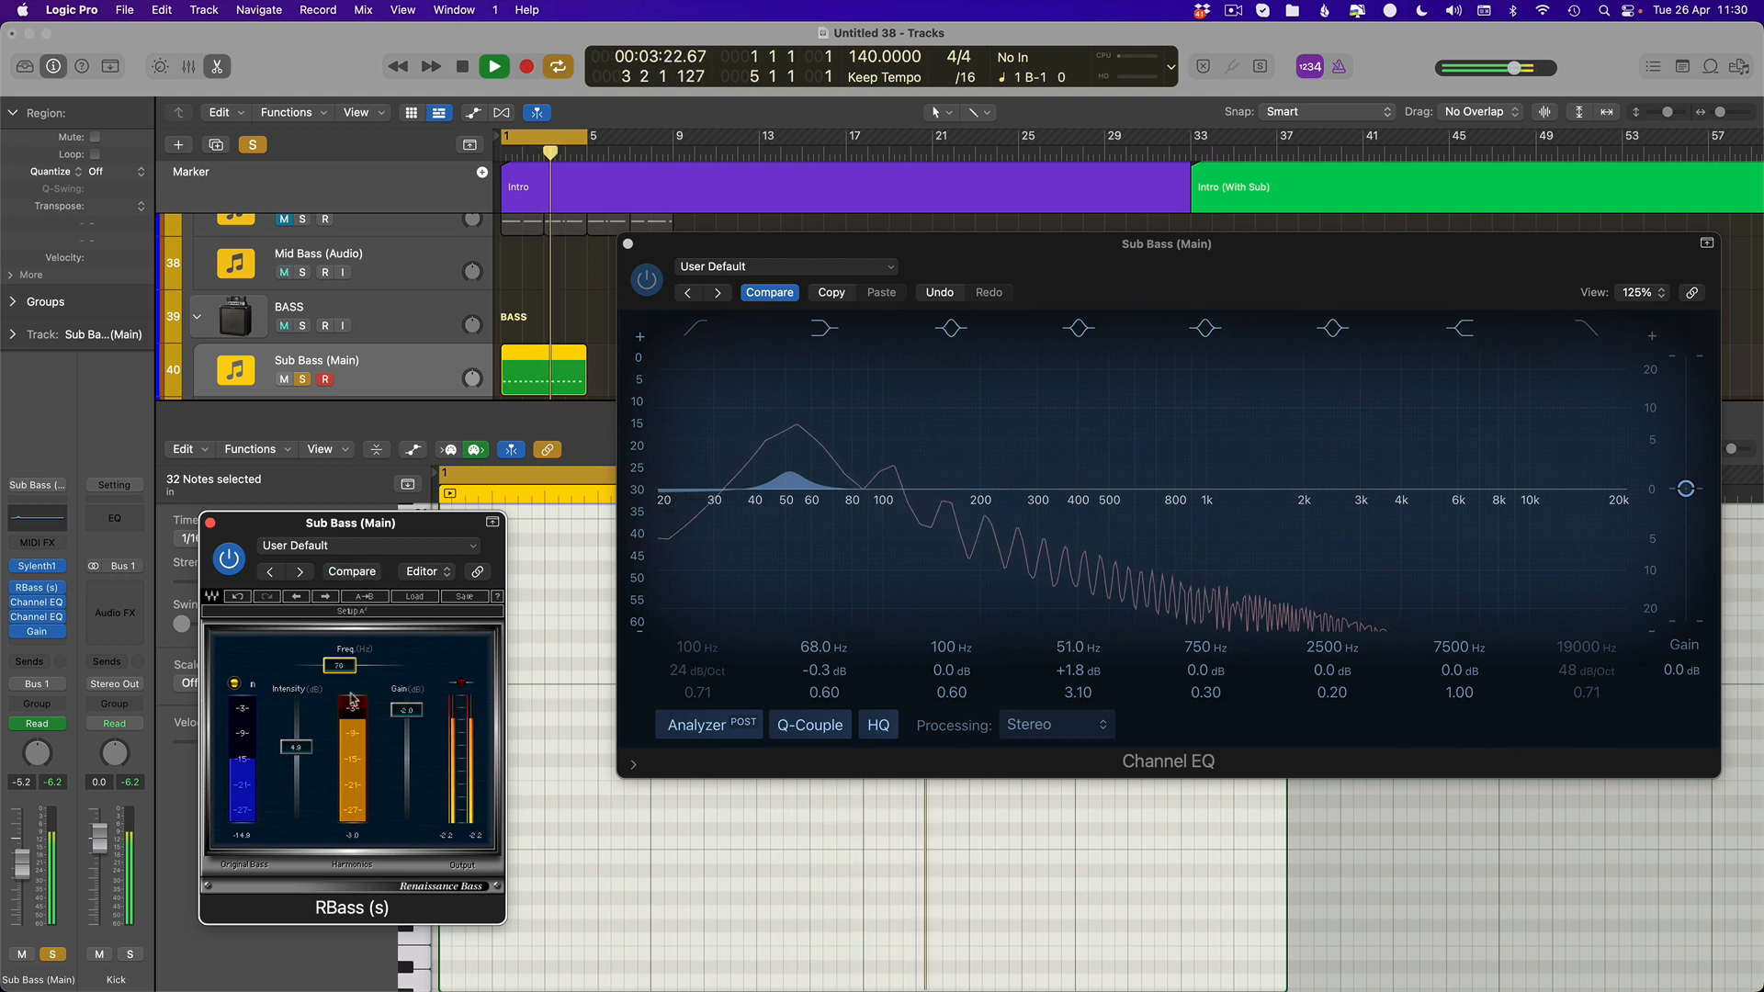
left_click_drag(339, 665, 312, 666)
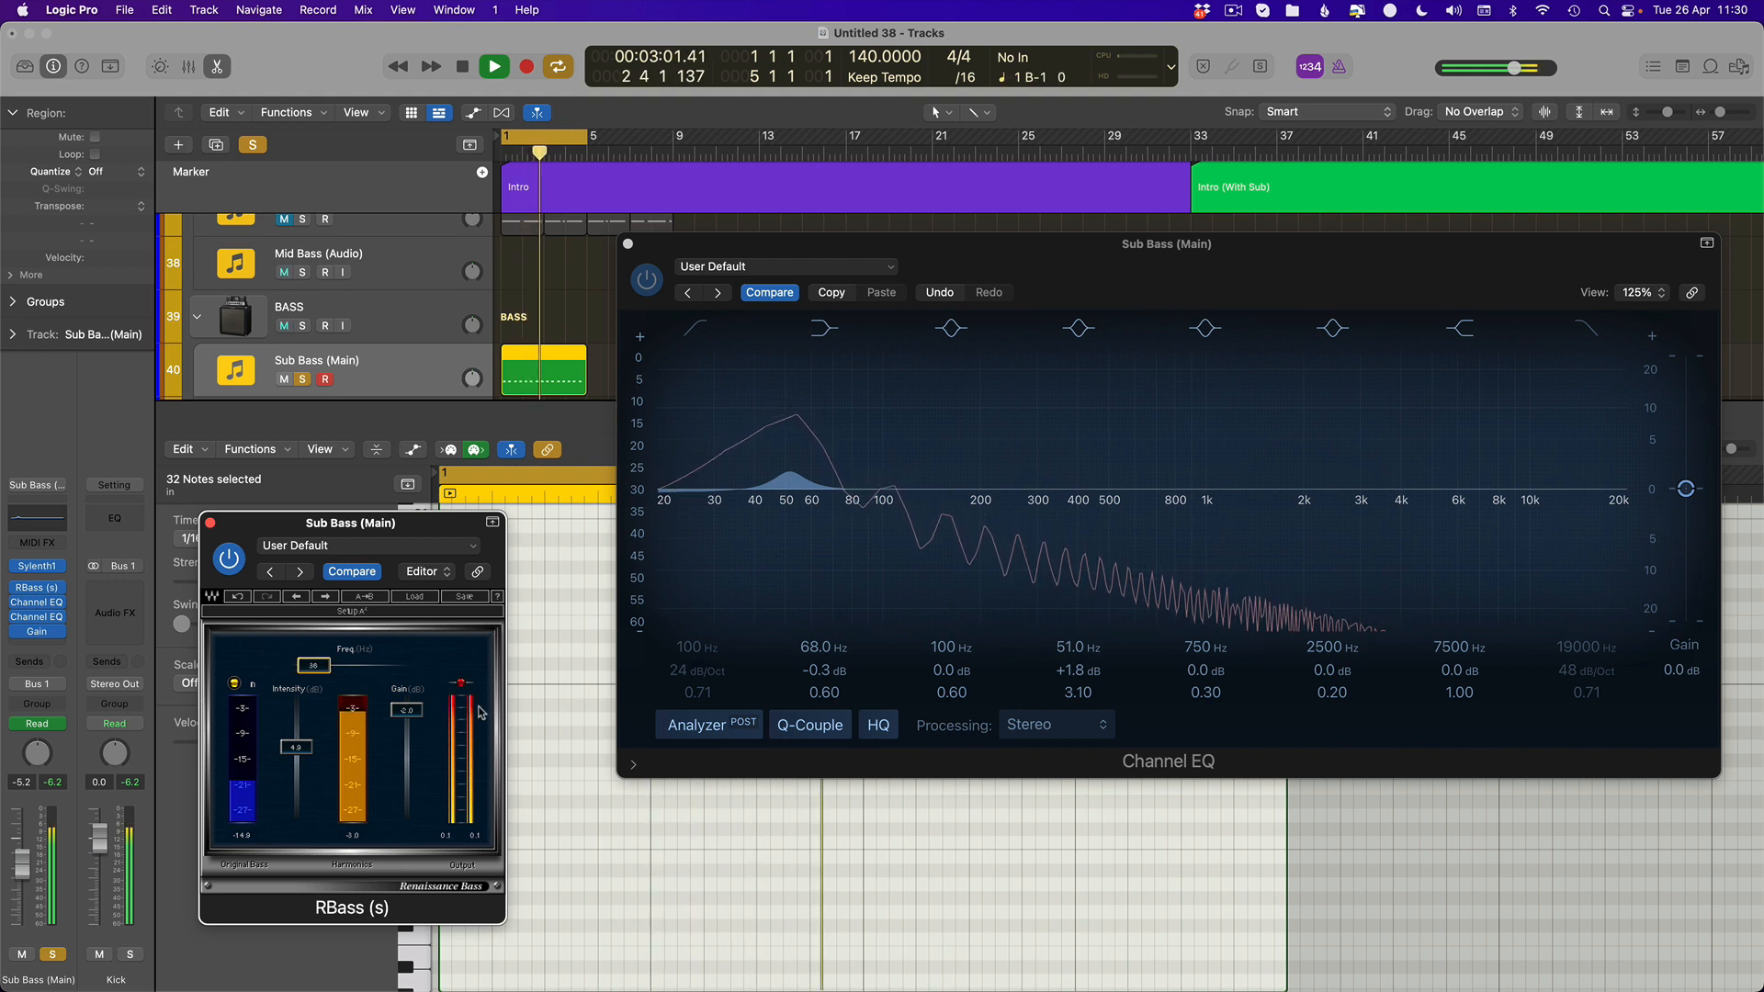
key("space")
key("space")
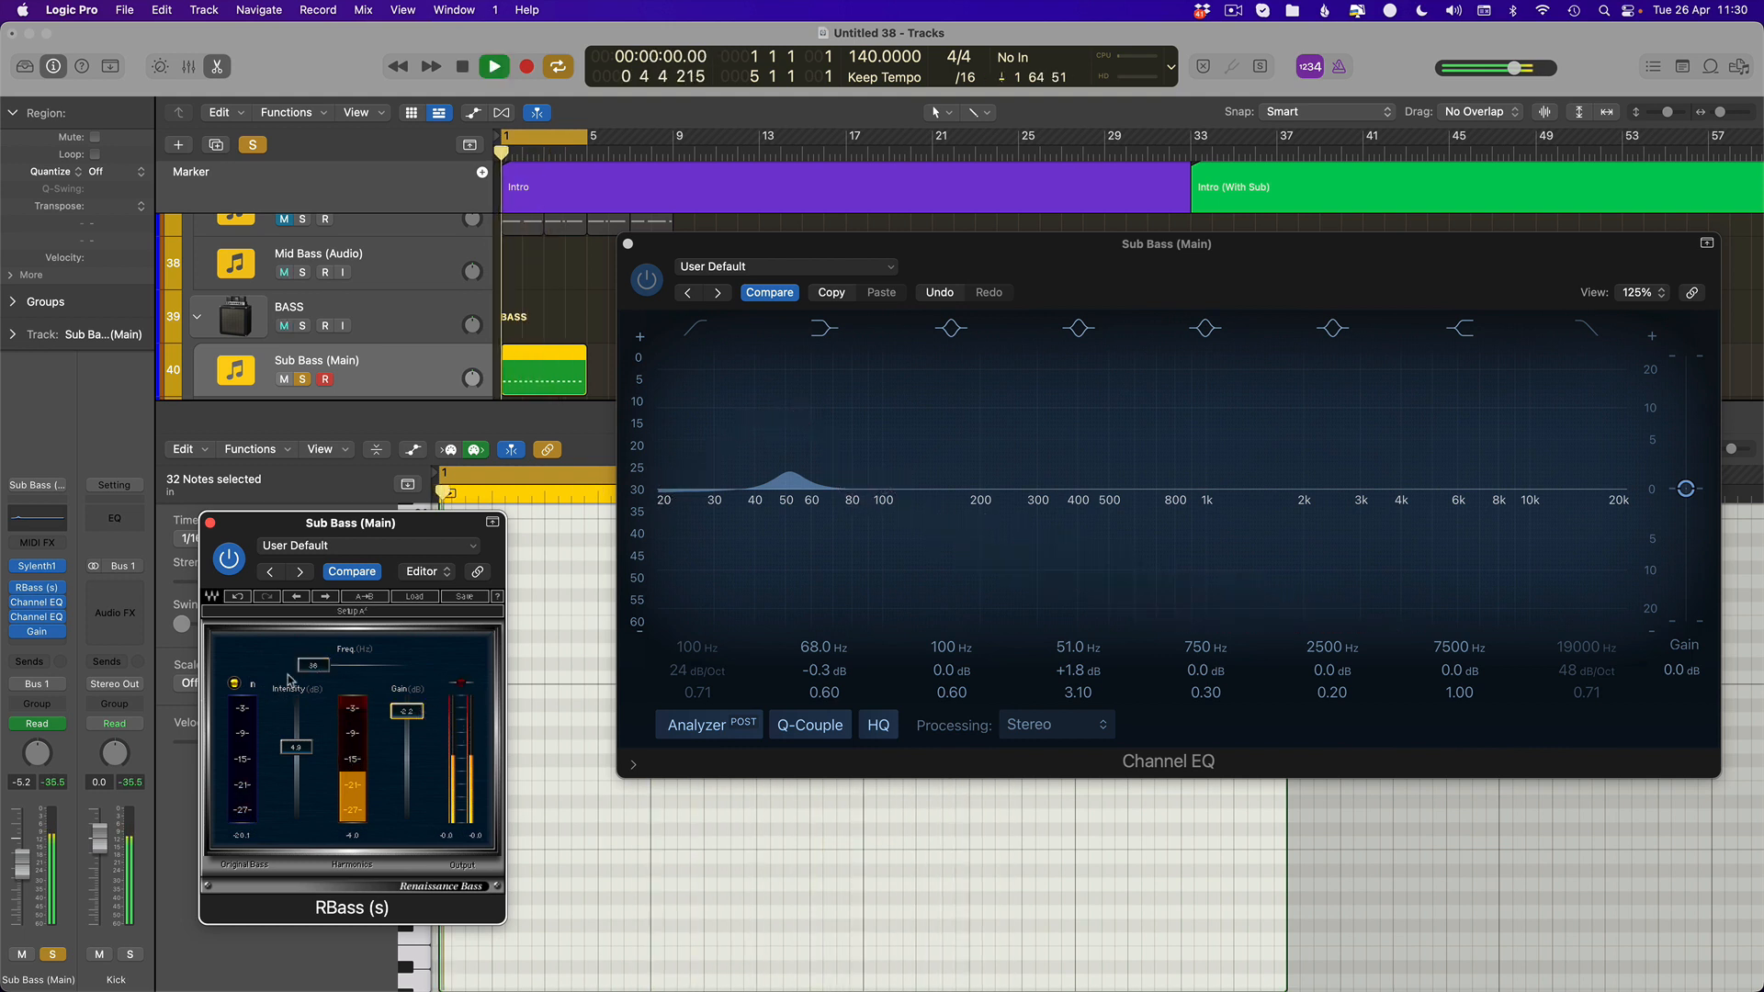
left_click_drag(313, 666, 315, 666)
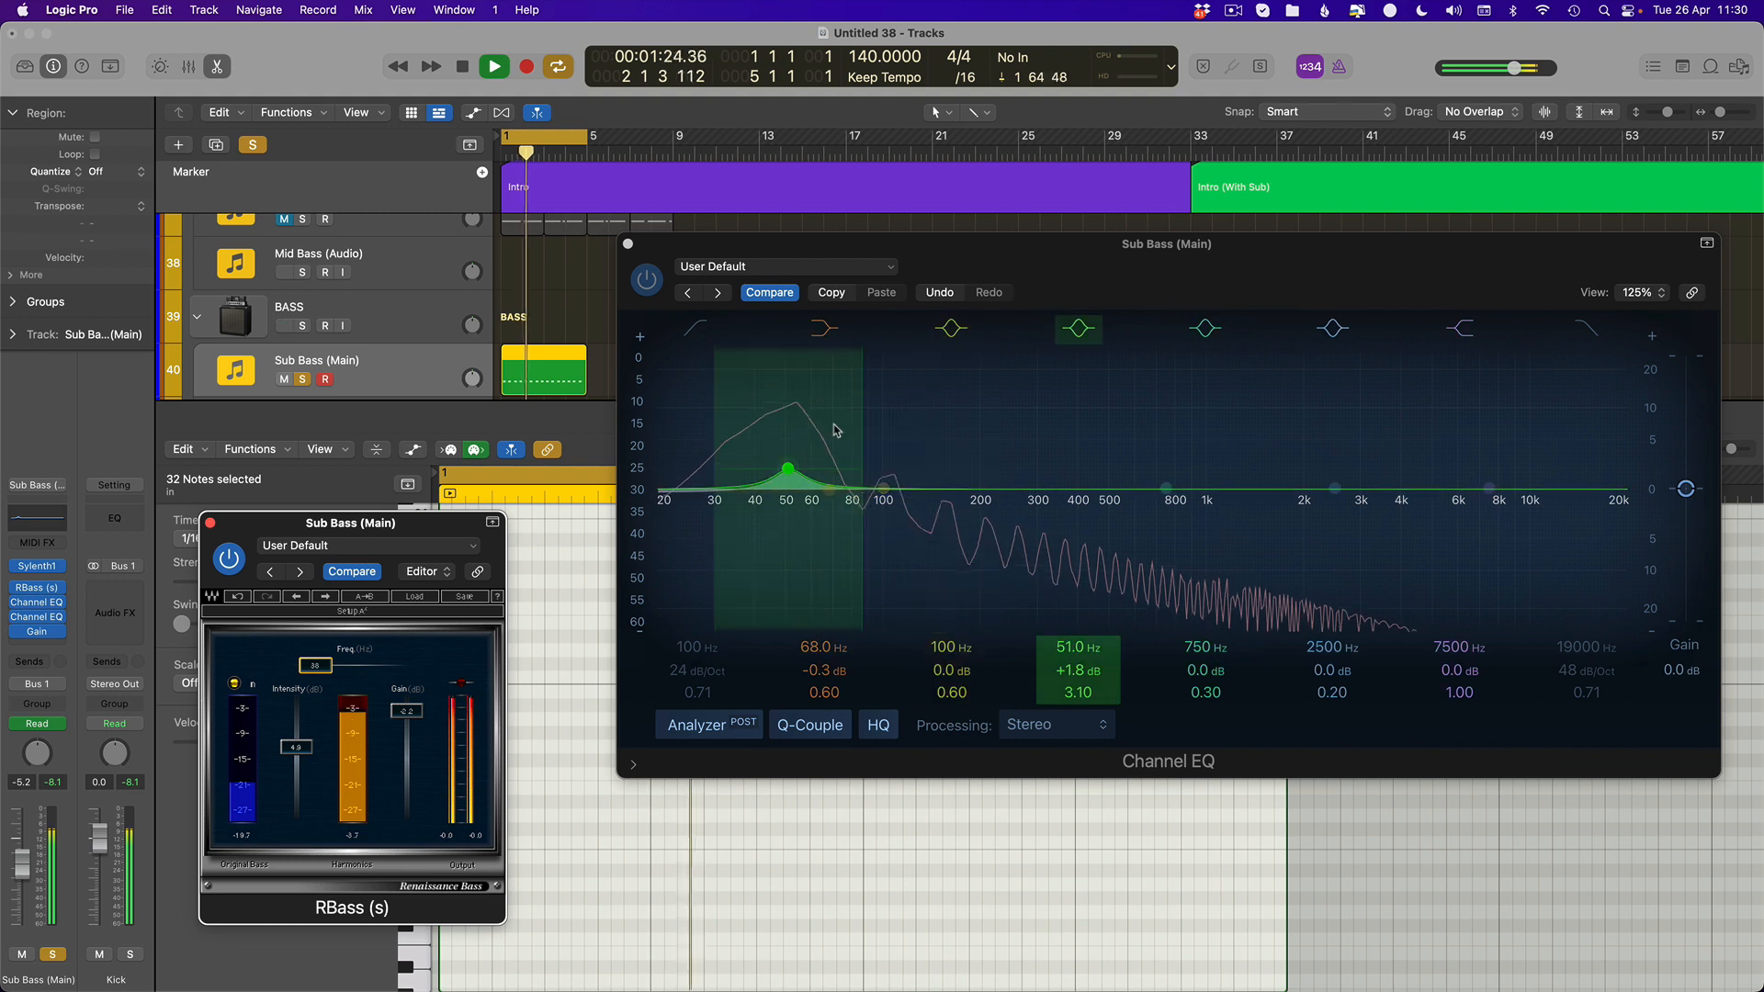
left_click_drag(832, 428, 828, 428)
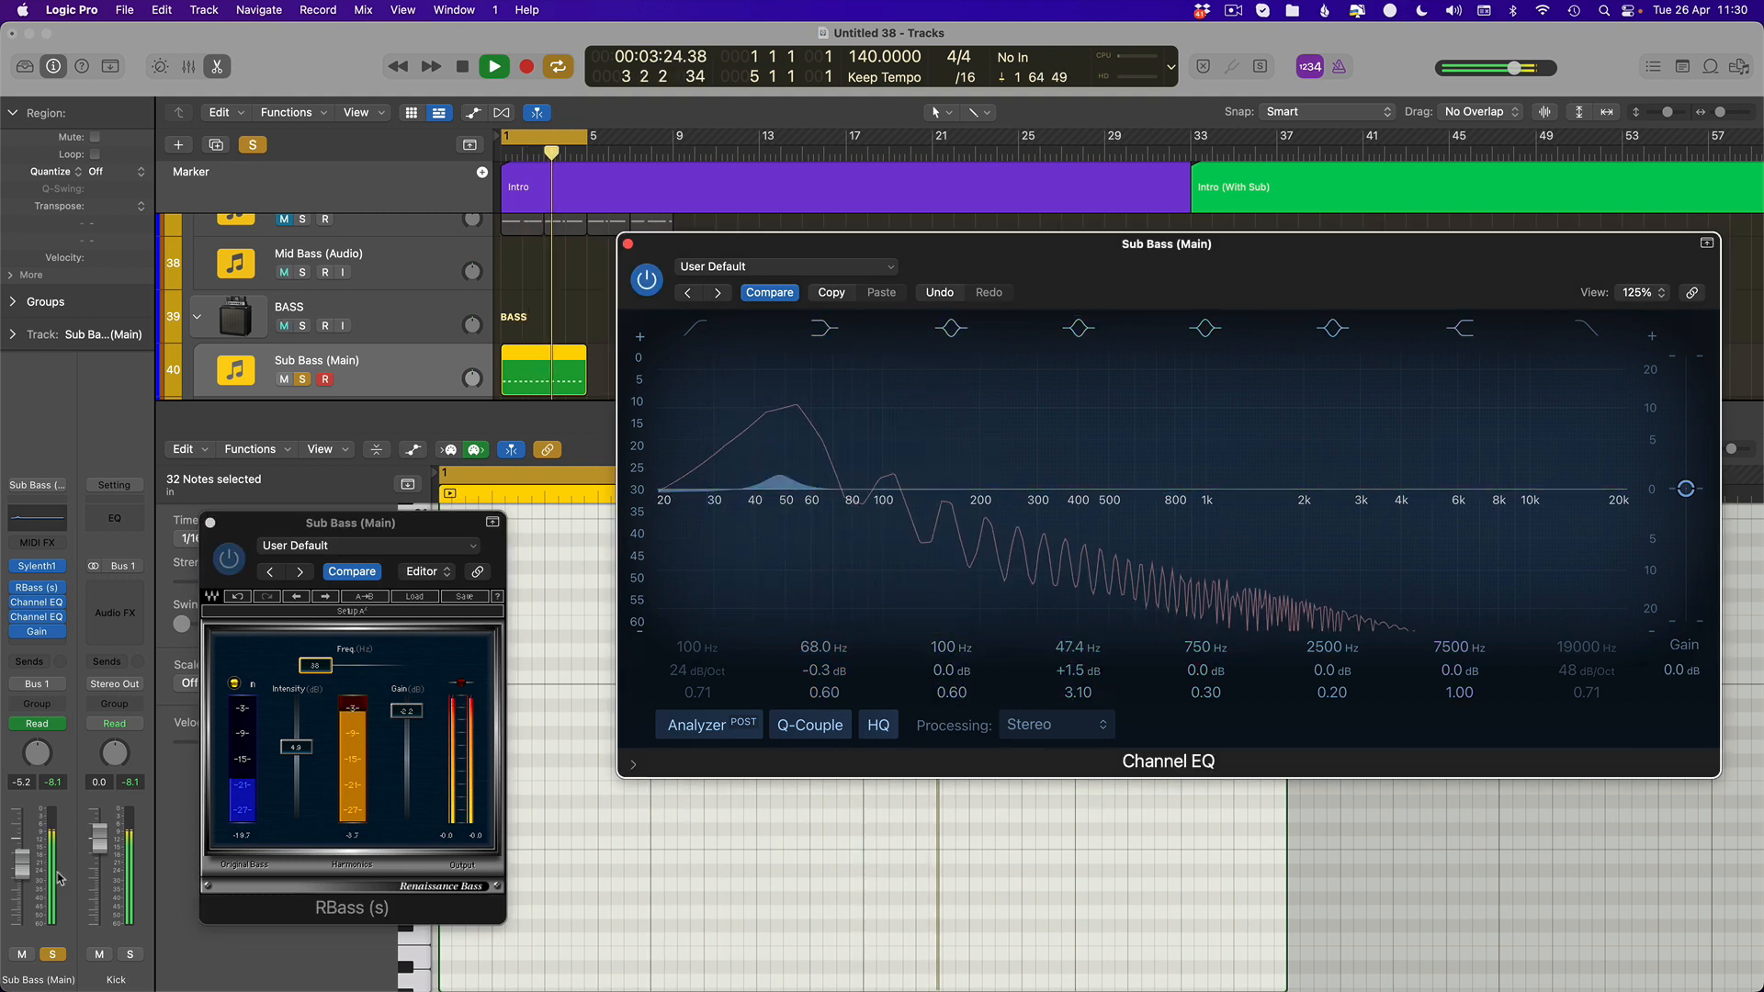
Unsolo the Sub Bass (Main) track, check the mix with it briefly muted, and lower its volume to -8.0 dB
left_click(52, 955)
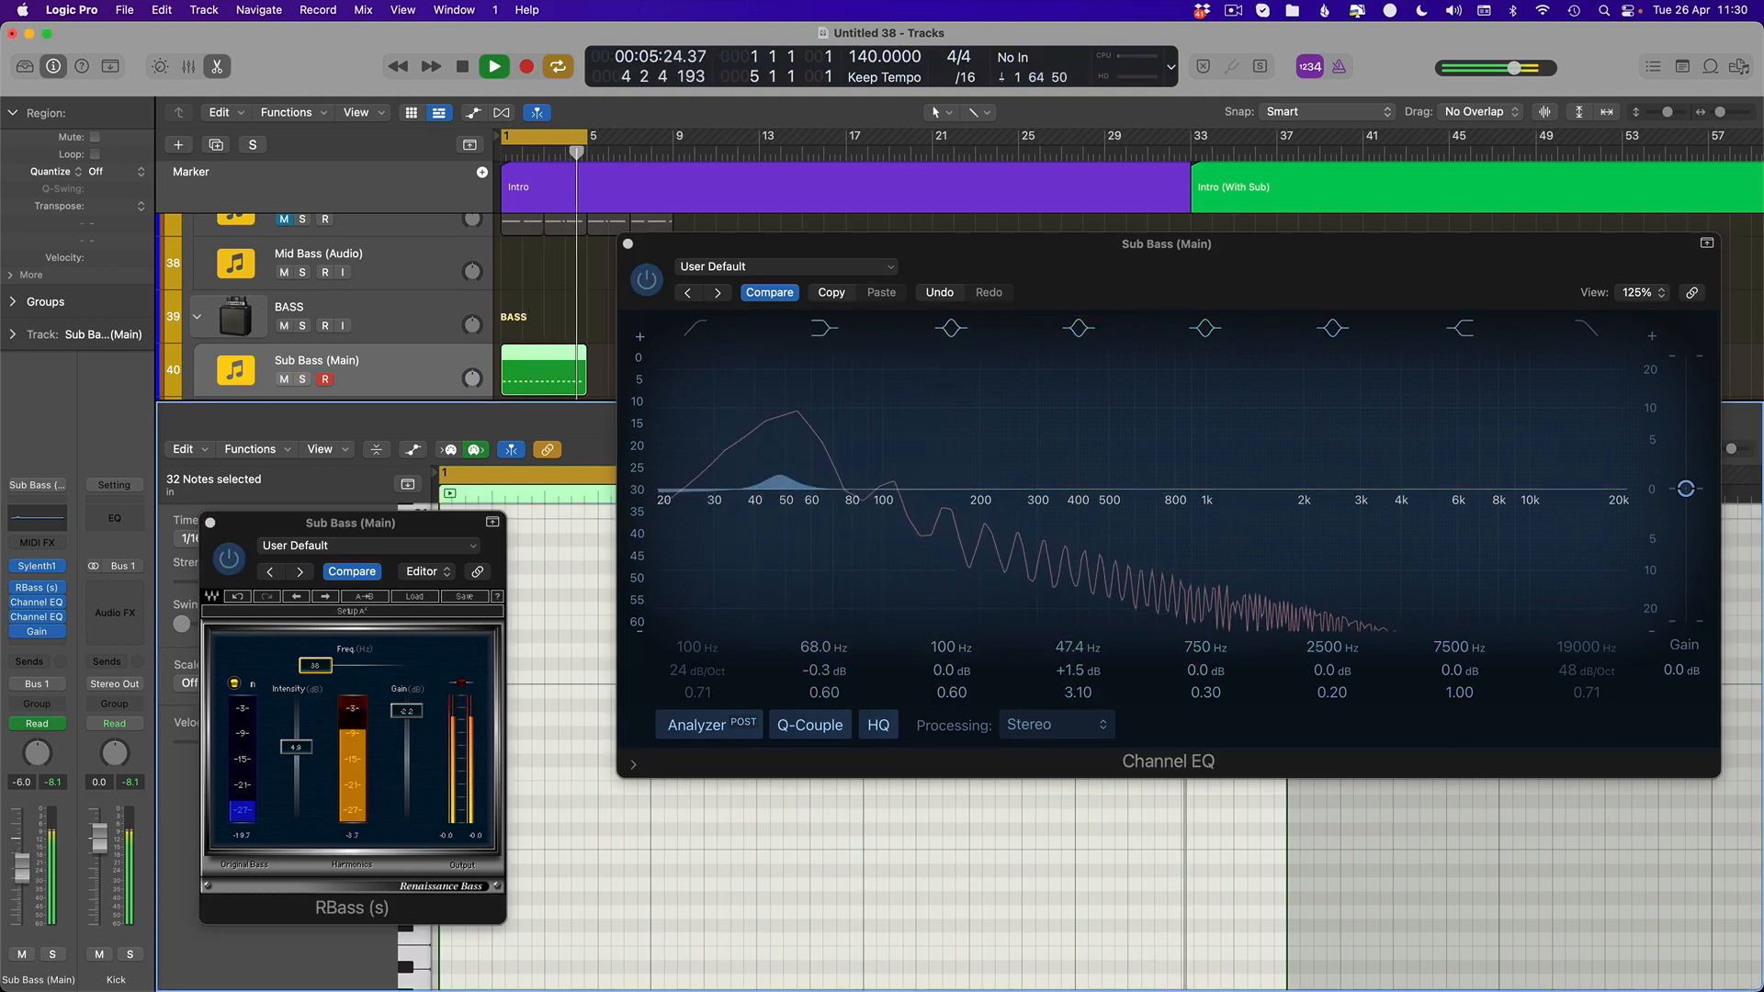
left_click_drag(21, 869, 21, 873)
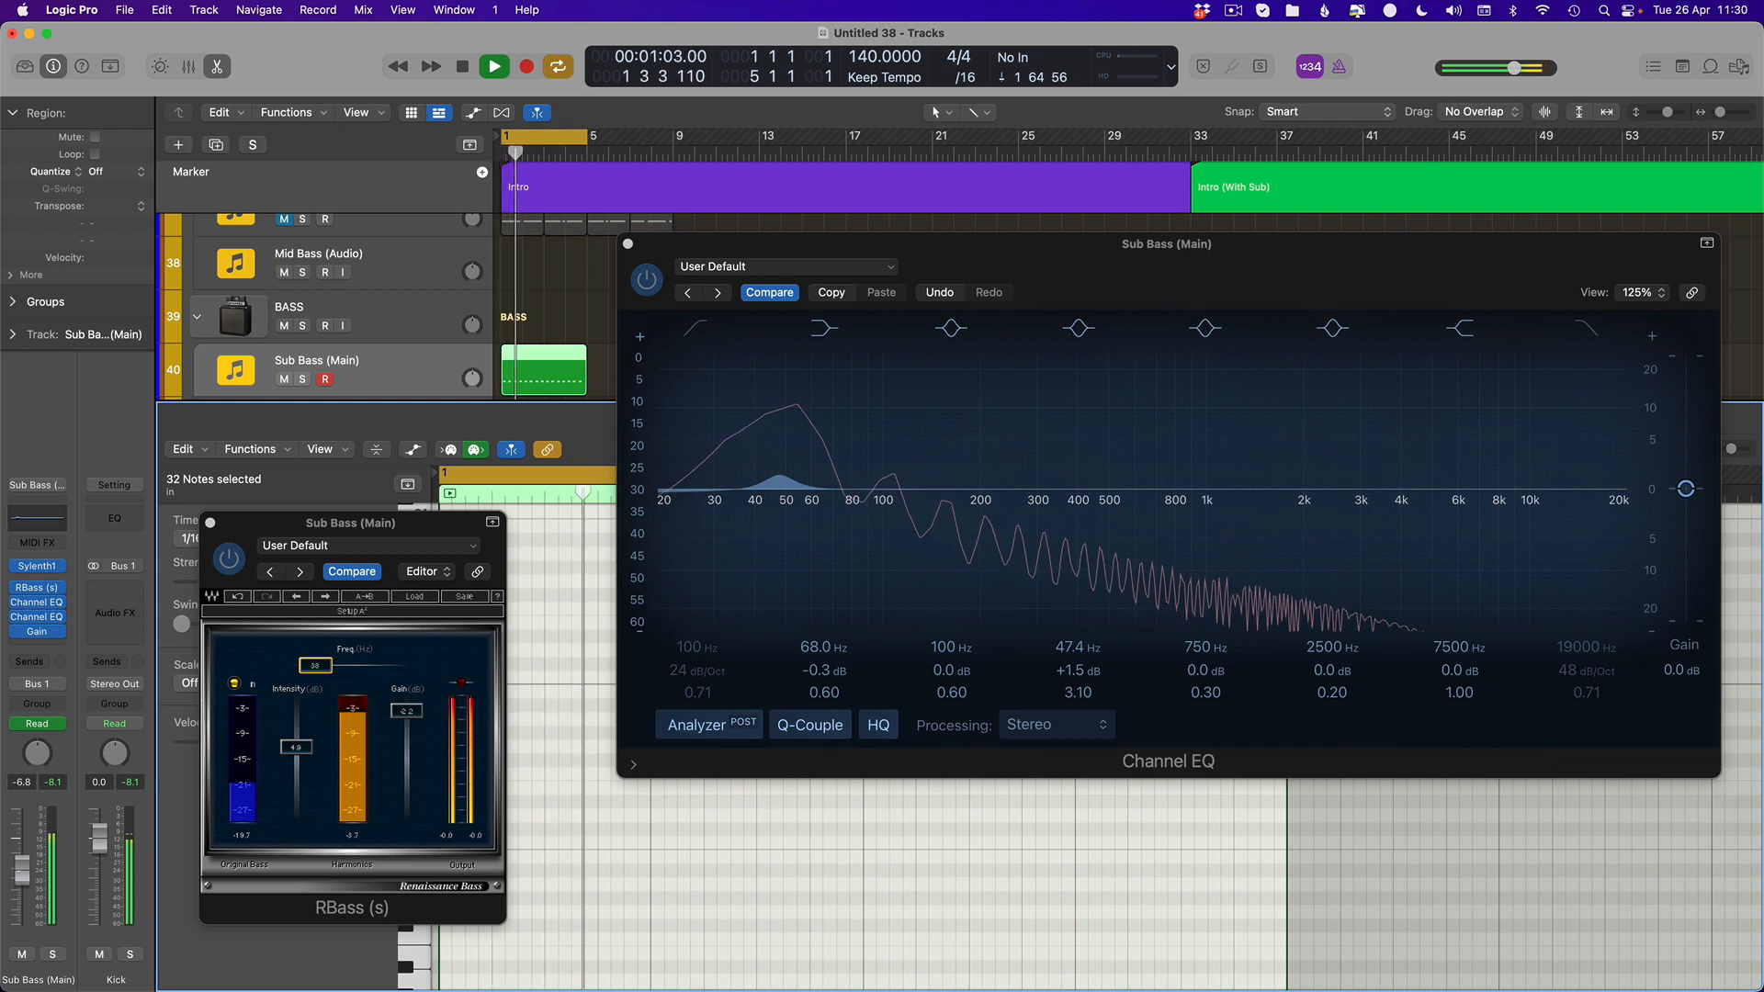
left_click(22, 955)
left_click(22, 955)
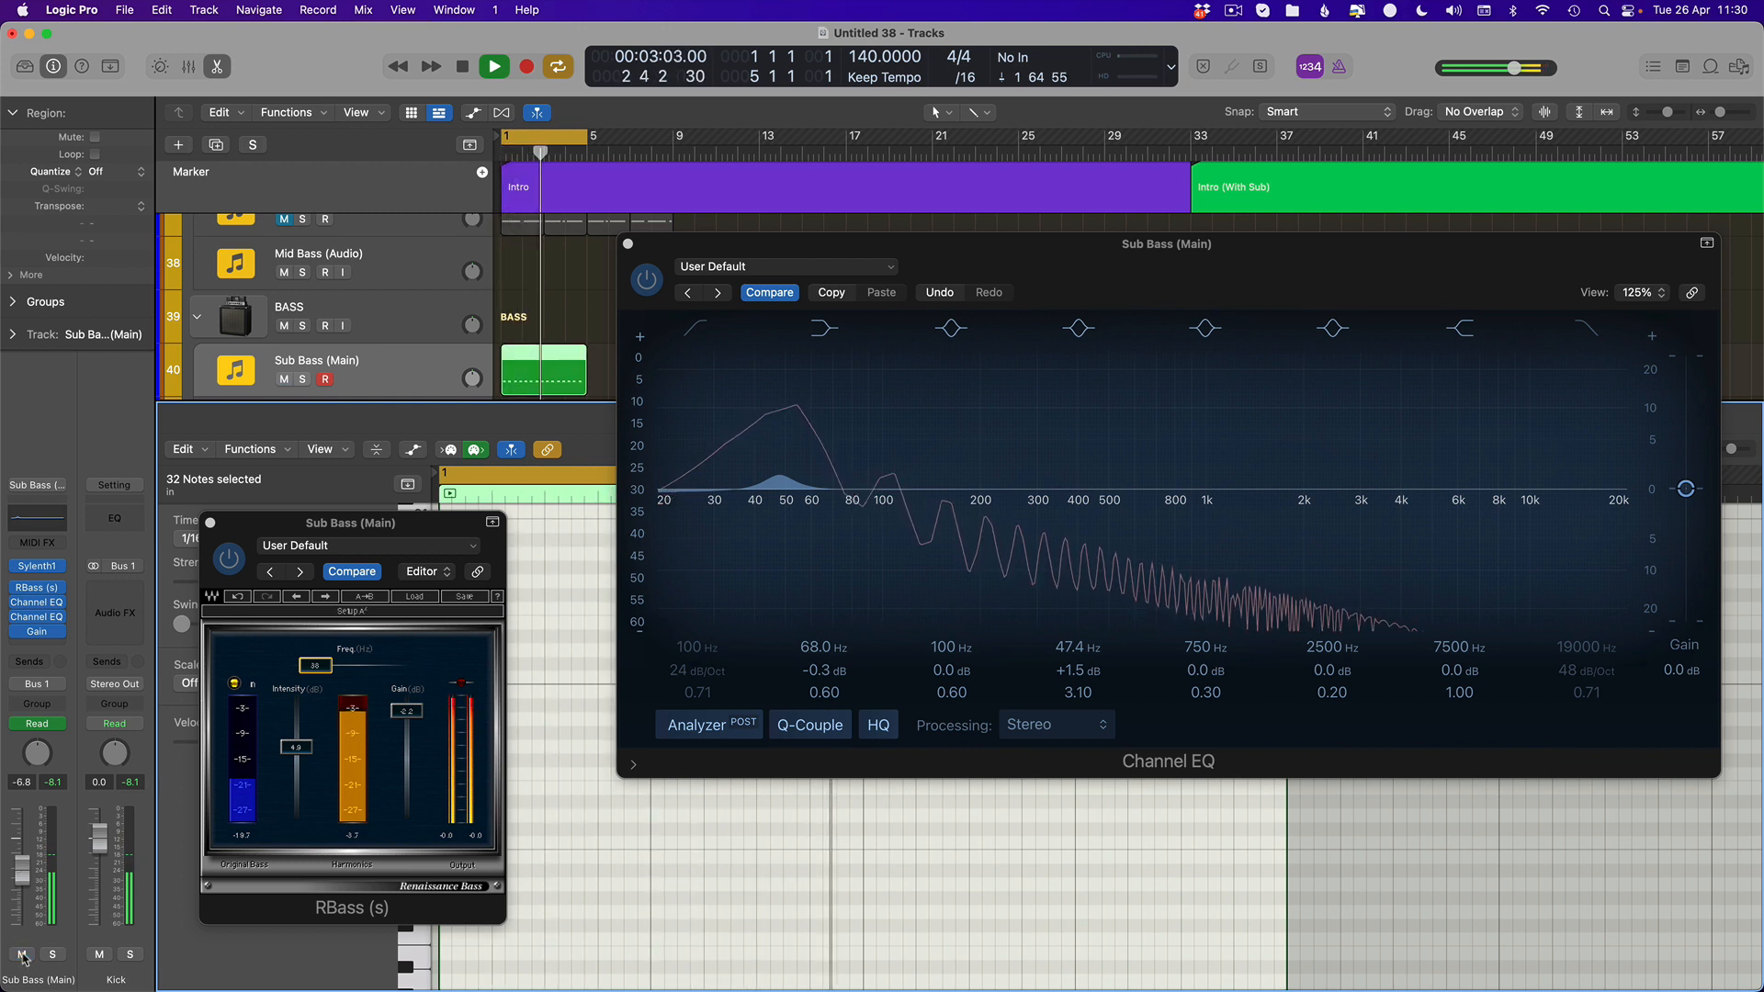
left_click_drag(21, 872, 21, 874)
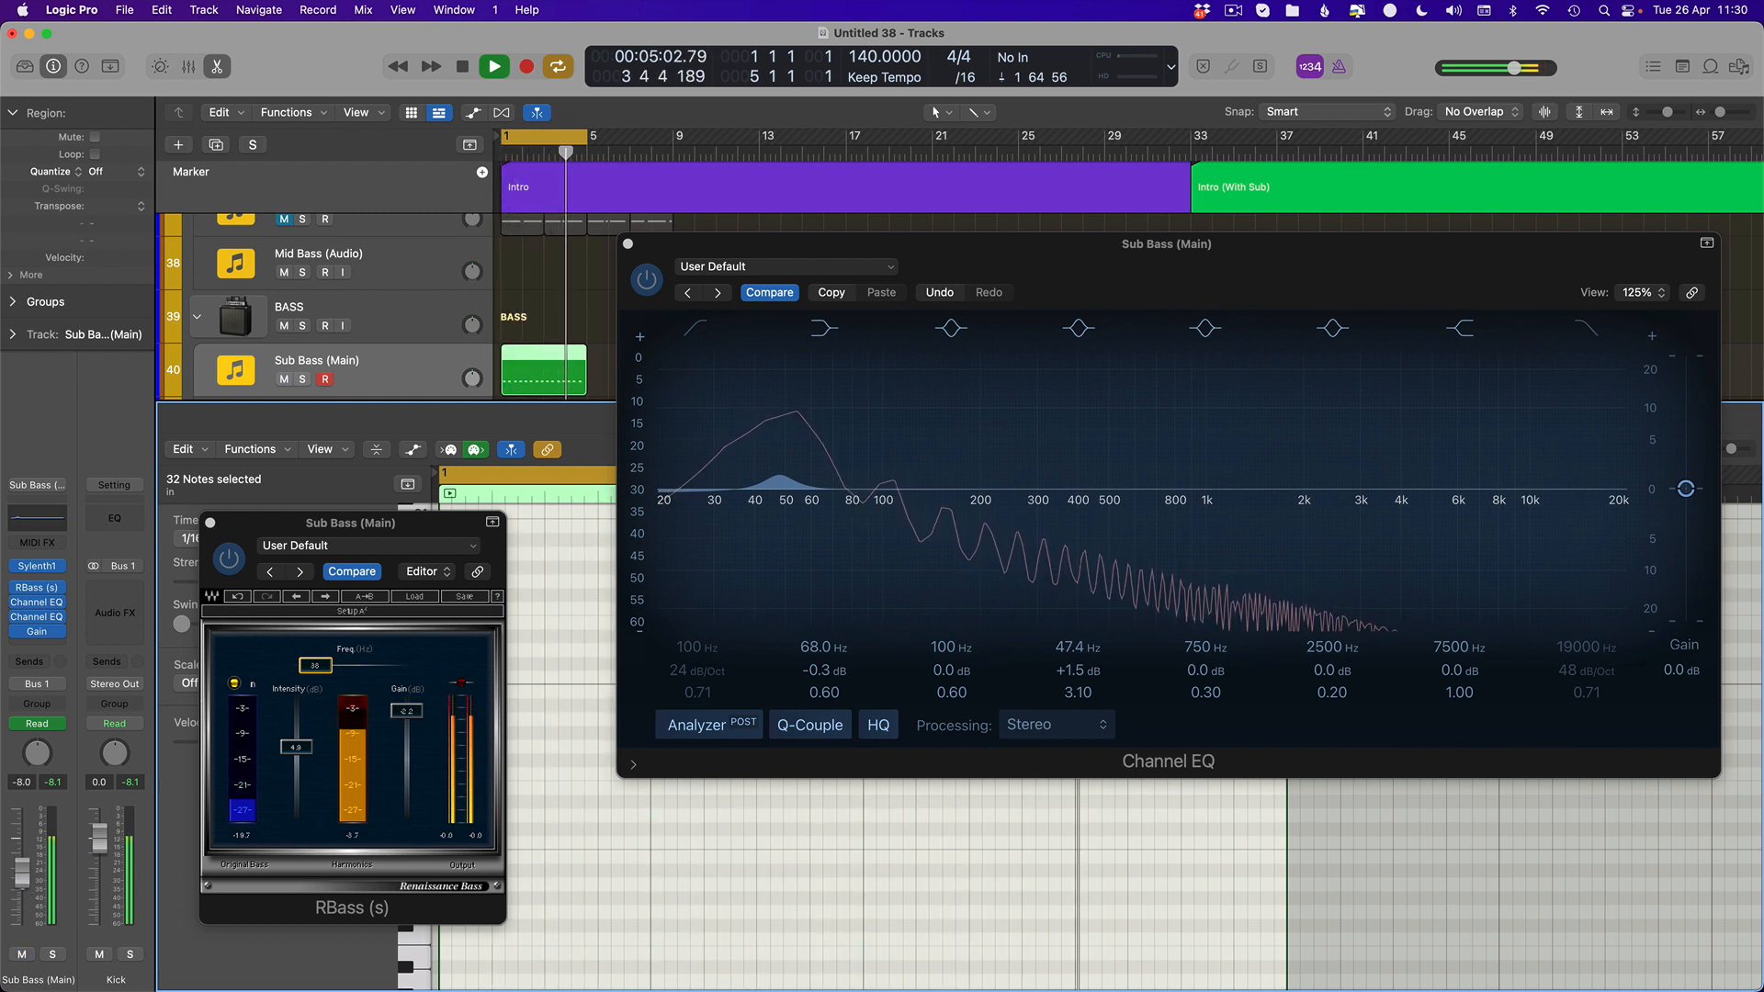
Hide the plug-in windows and the note editor, and stop playback
key("v")
key("e")
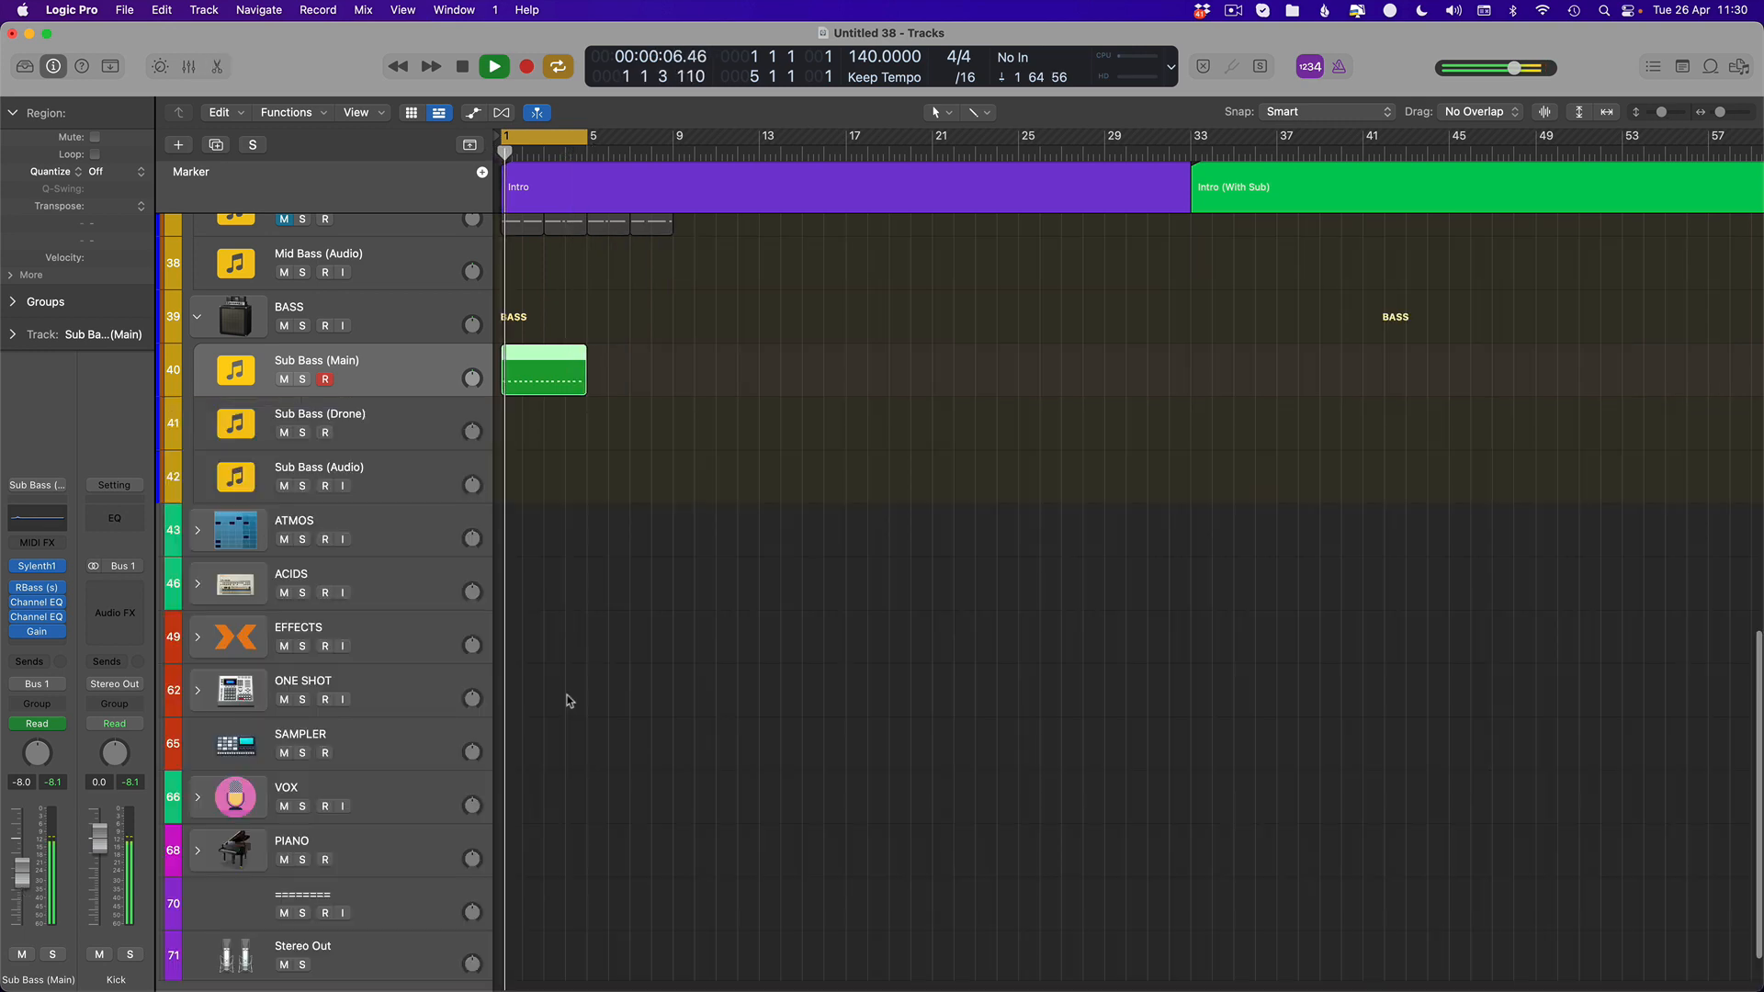
key("space")
During playback, set the low shelf in the Kick track's Channel EQ to 68.5 Hz at +2.4 dB
scroll(725, 713, "up", 10)
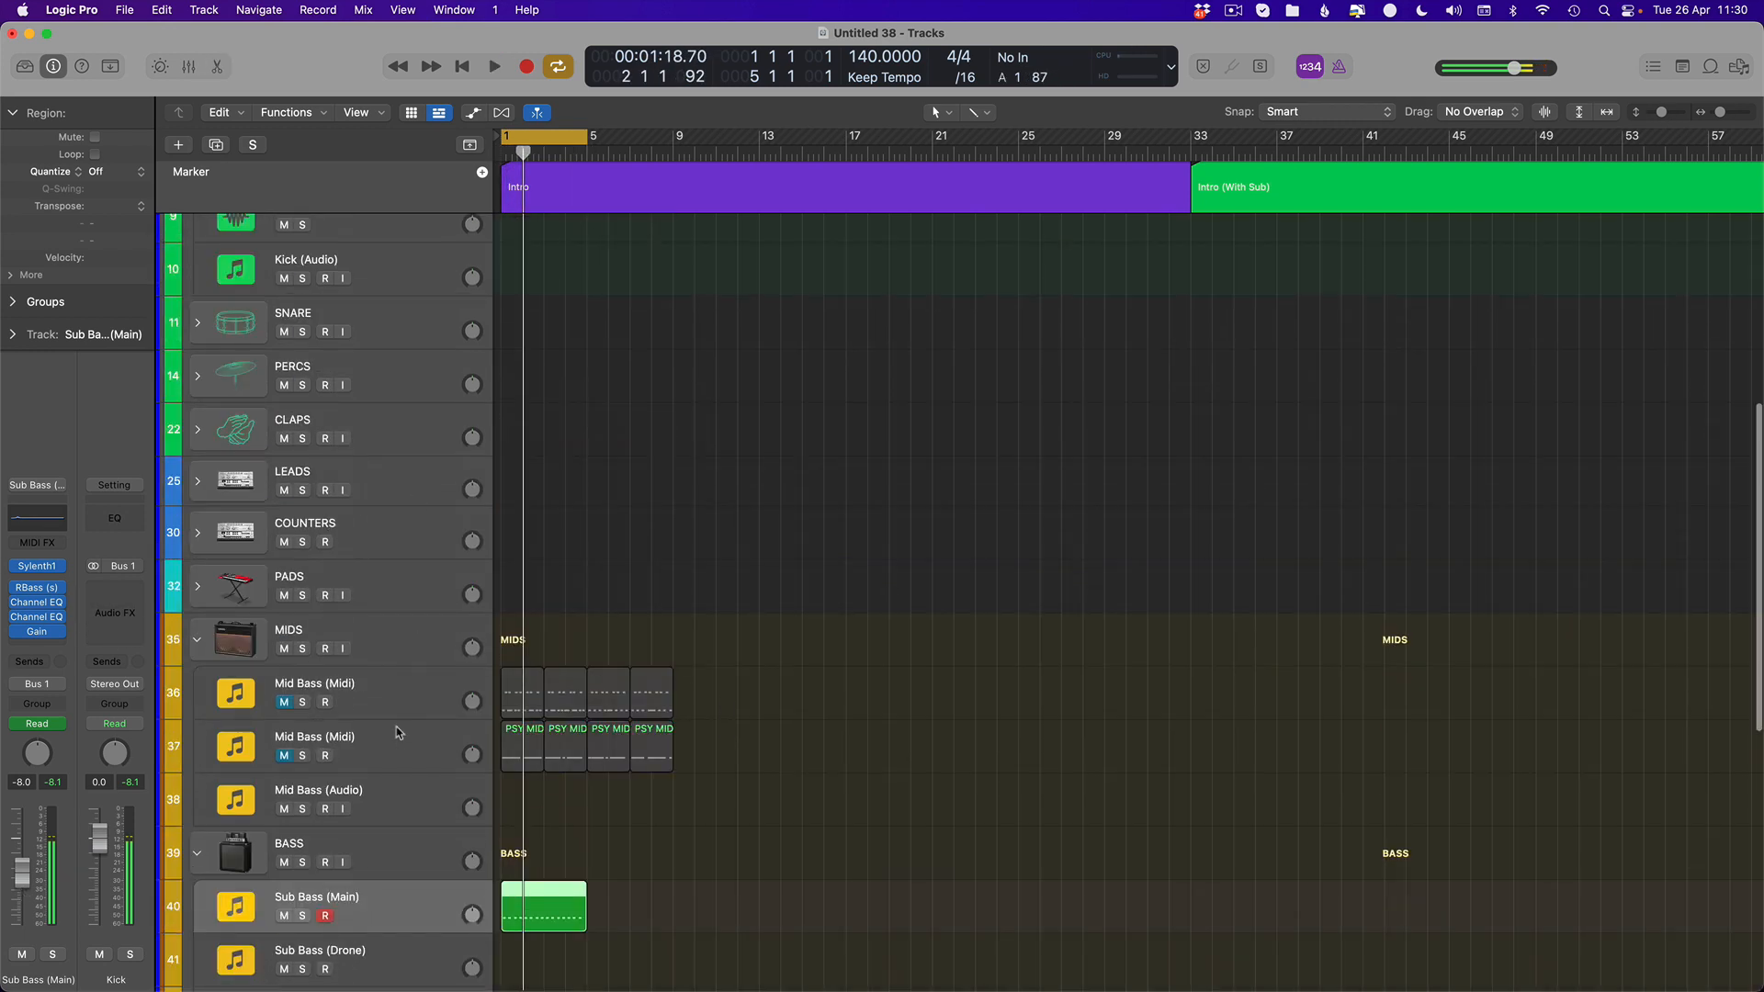
scroll(500, 740, "up", 10)
left_click(384, 405)
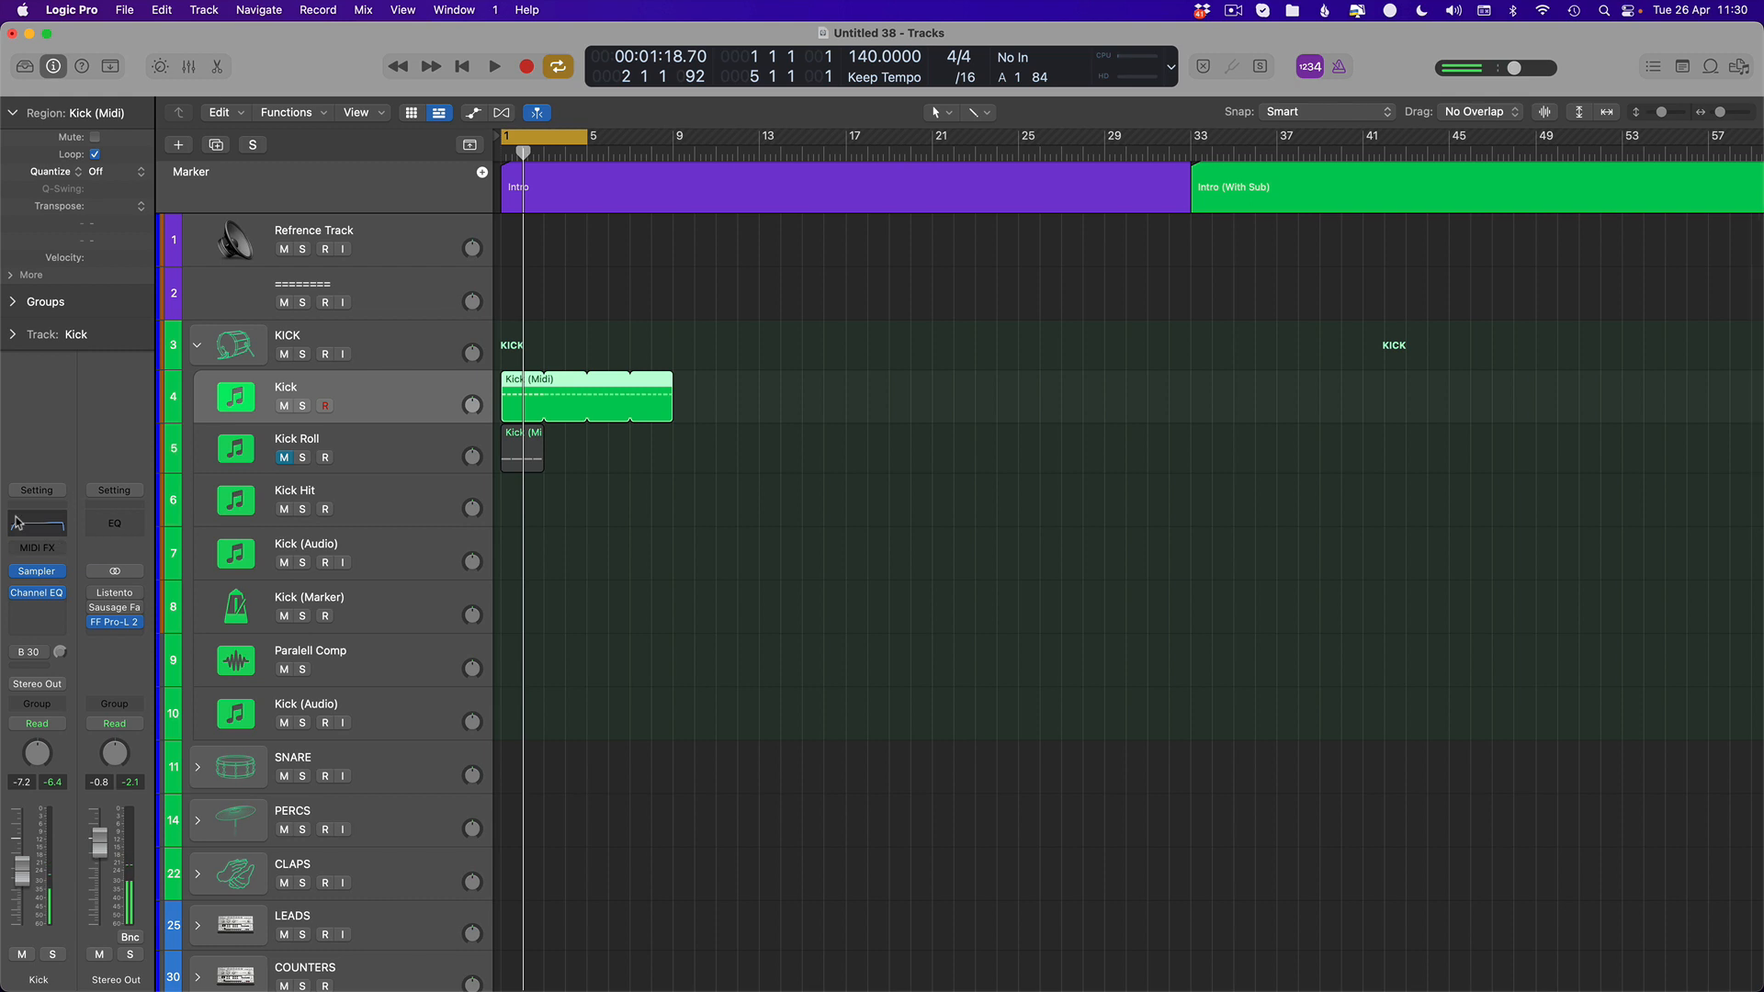
key("v")
key("space")
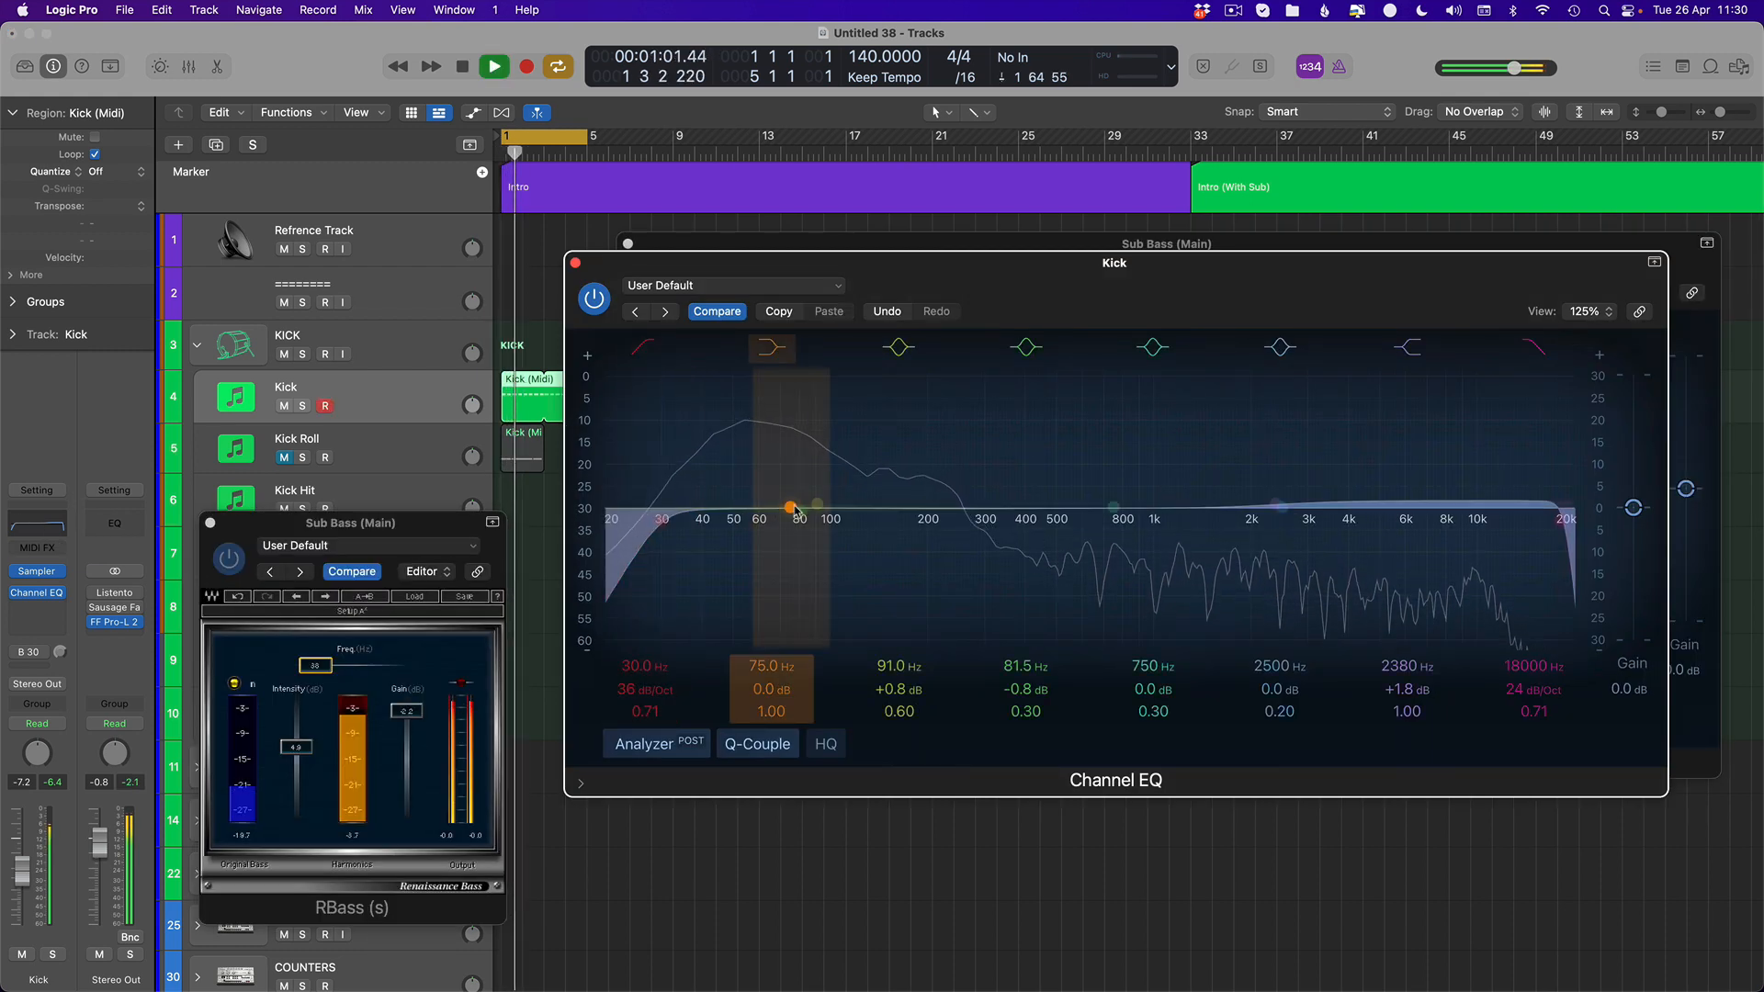
left_click_drag(784, 503, 779, 497)
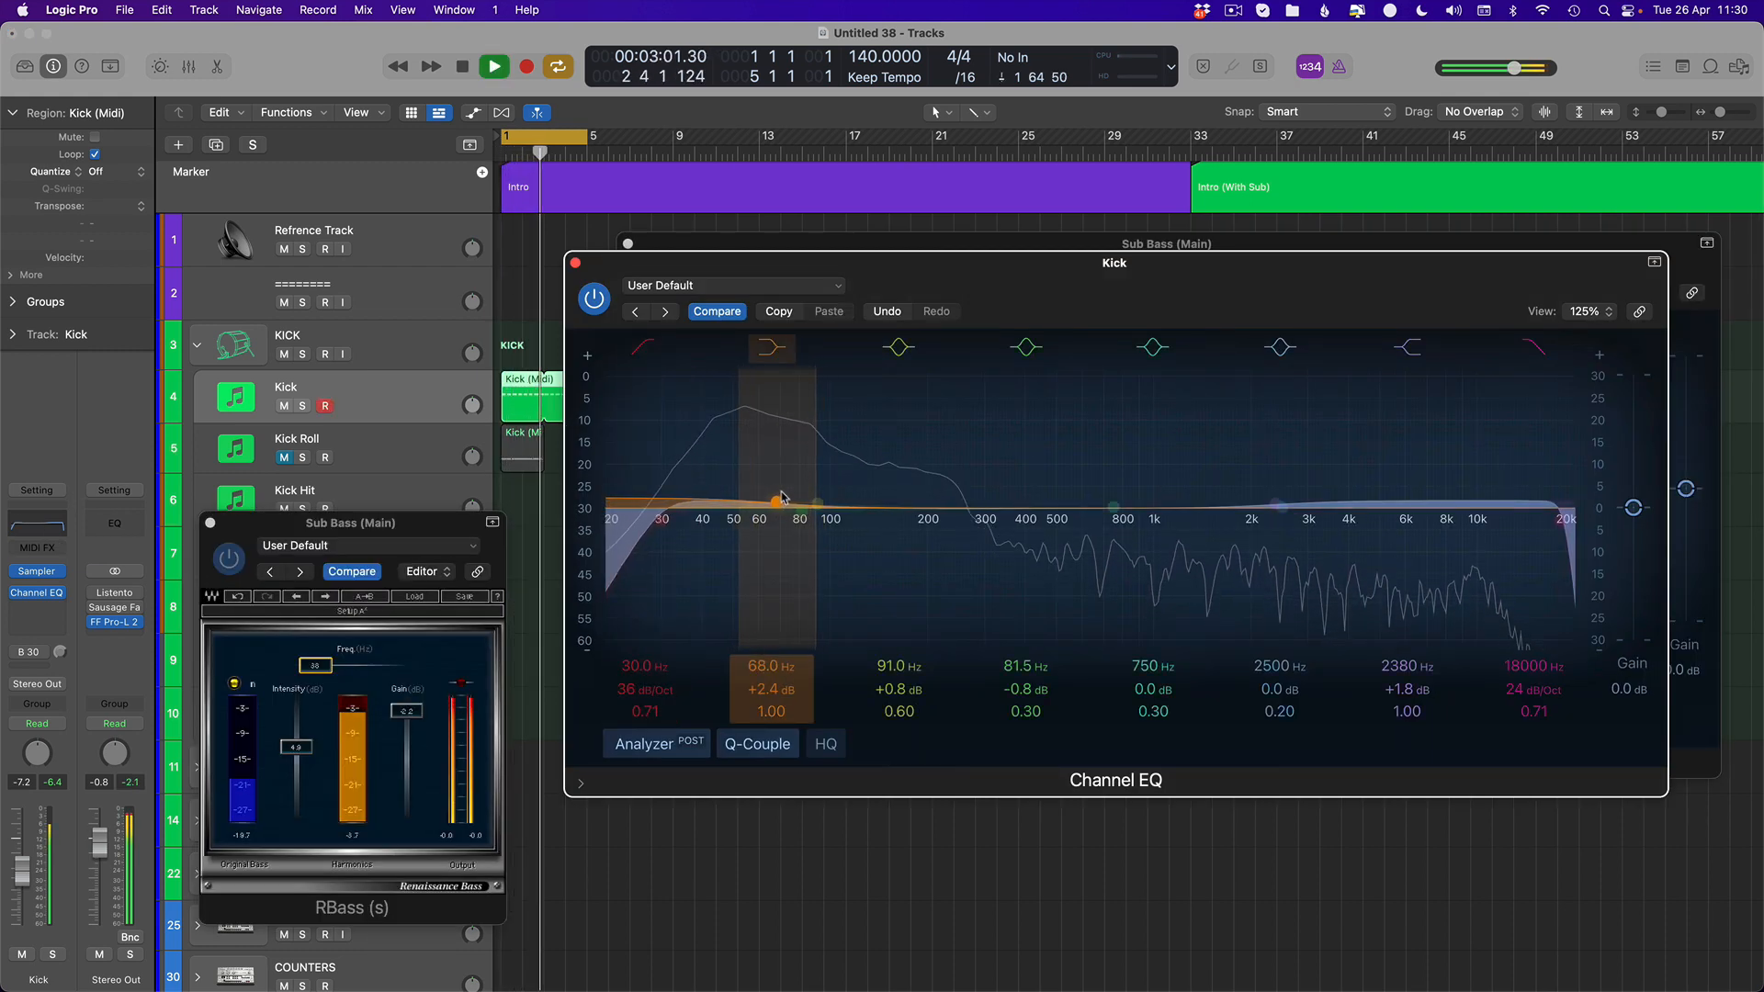
Lower the Kick track's volume to -8.8 dB and hide the plug-in windows
left_click(24, 882)
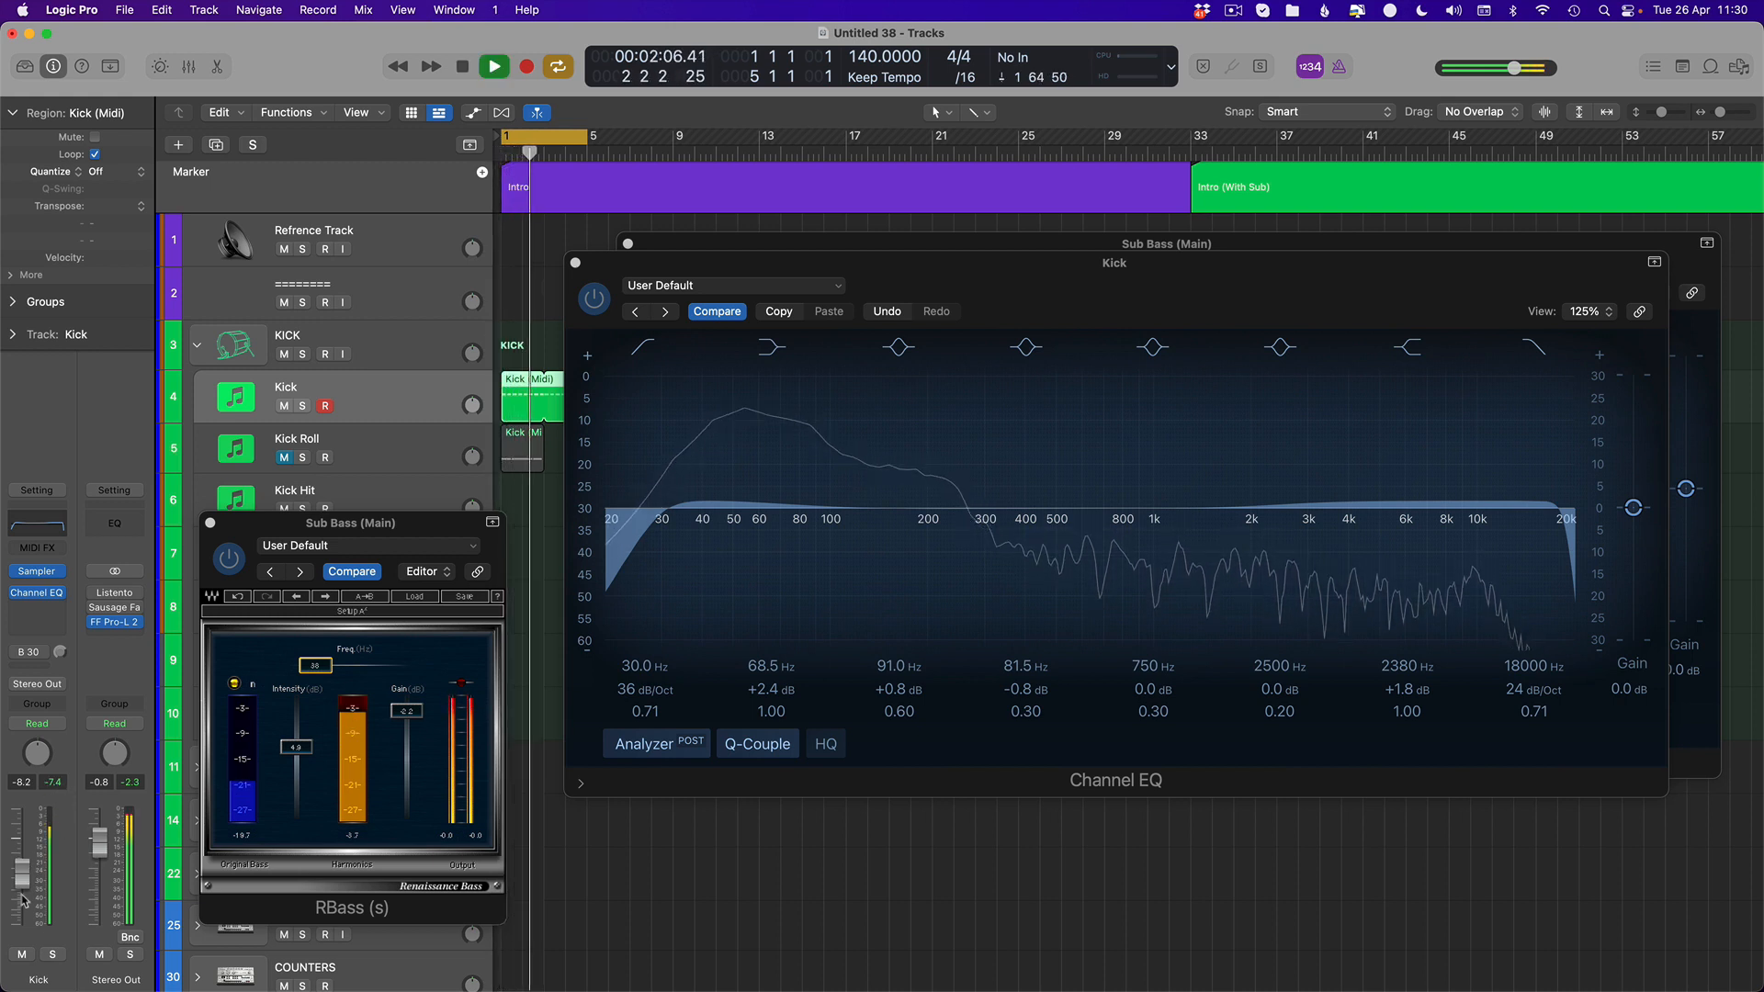
left_click_drag(25, 873, 25, 875)
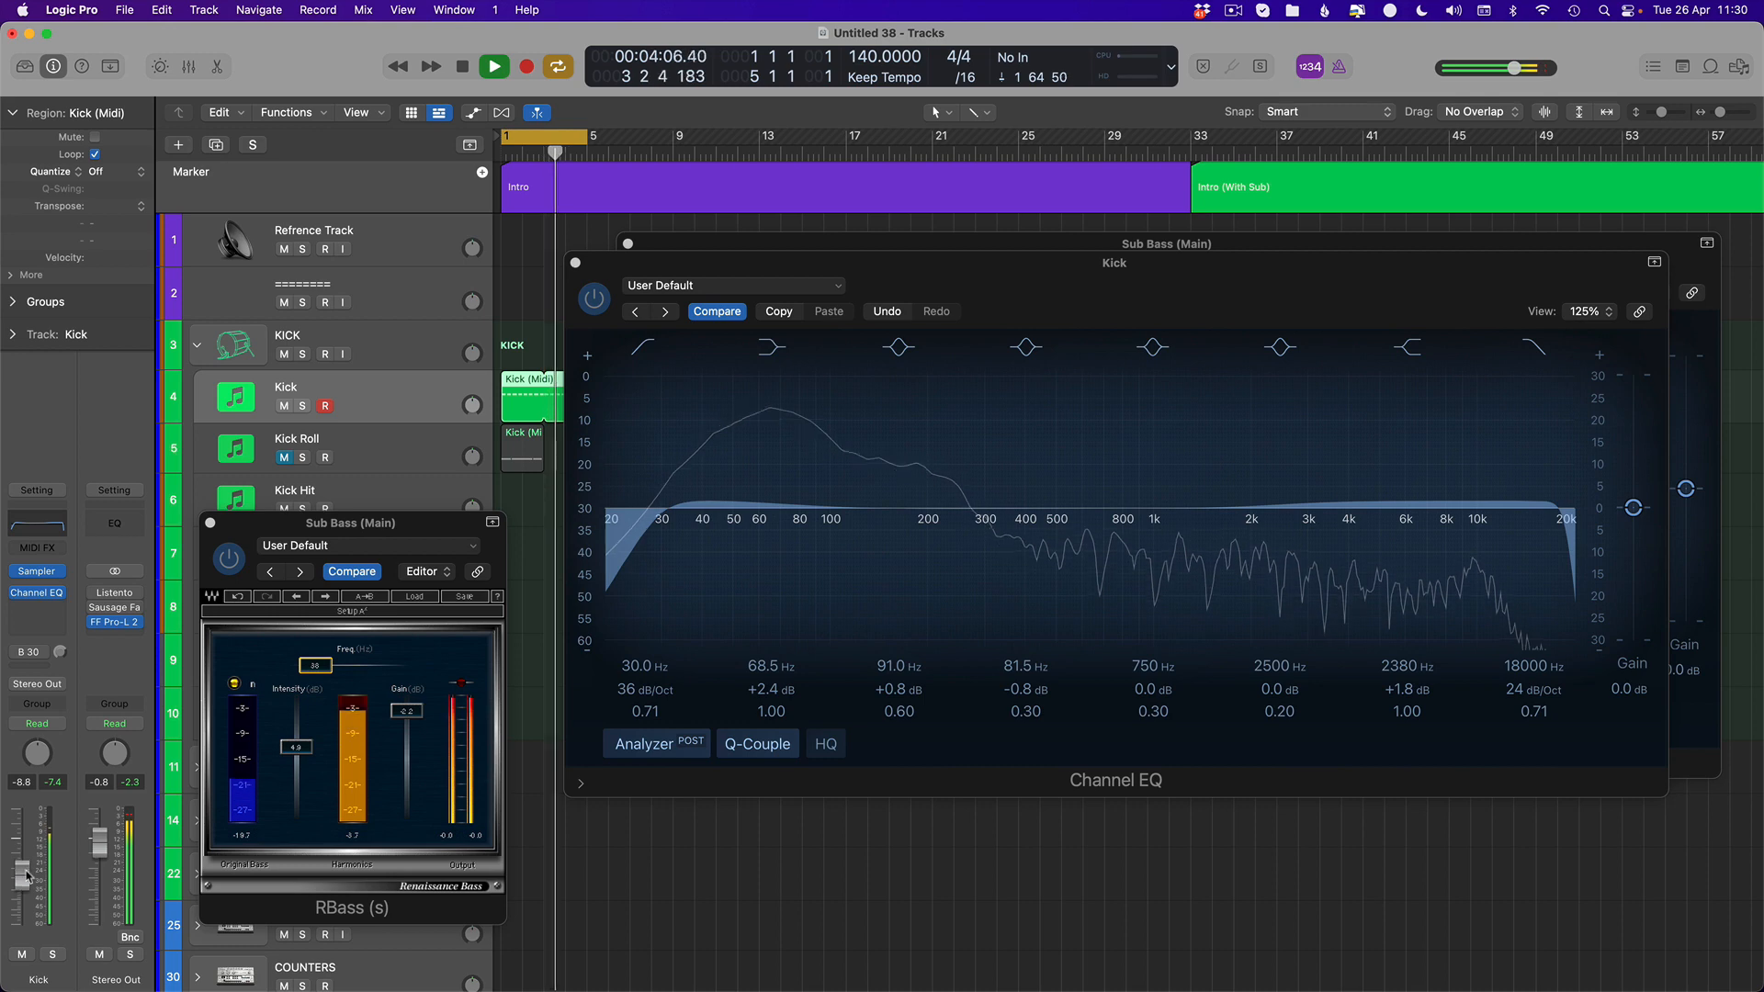
key("v")
Lower the Sub Bass (Main) track's volume to -9.4 dB and stop playback
scroll(542, 797, "down", 6)
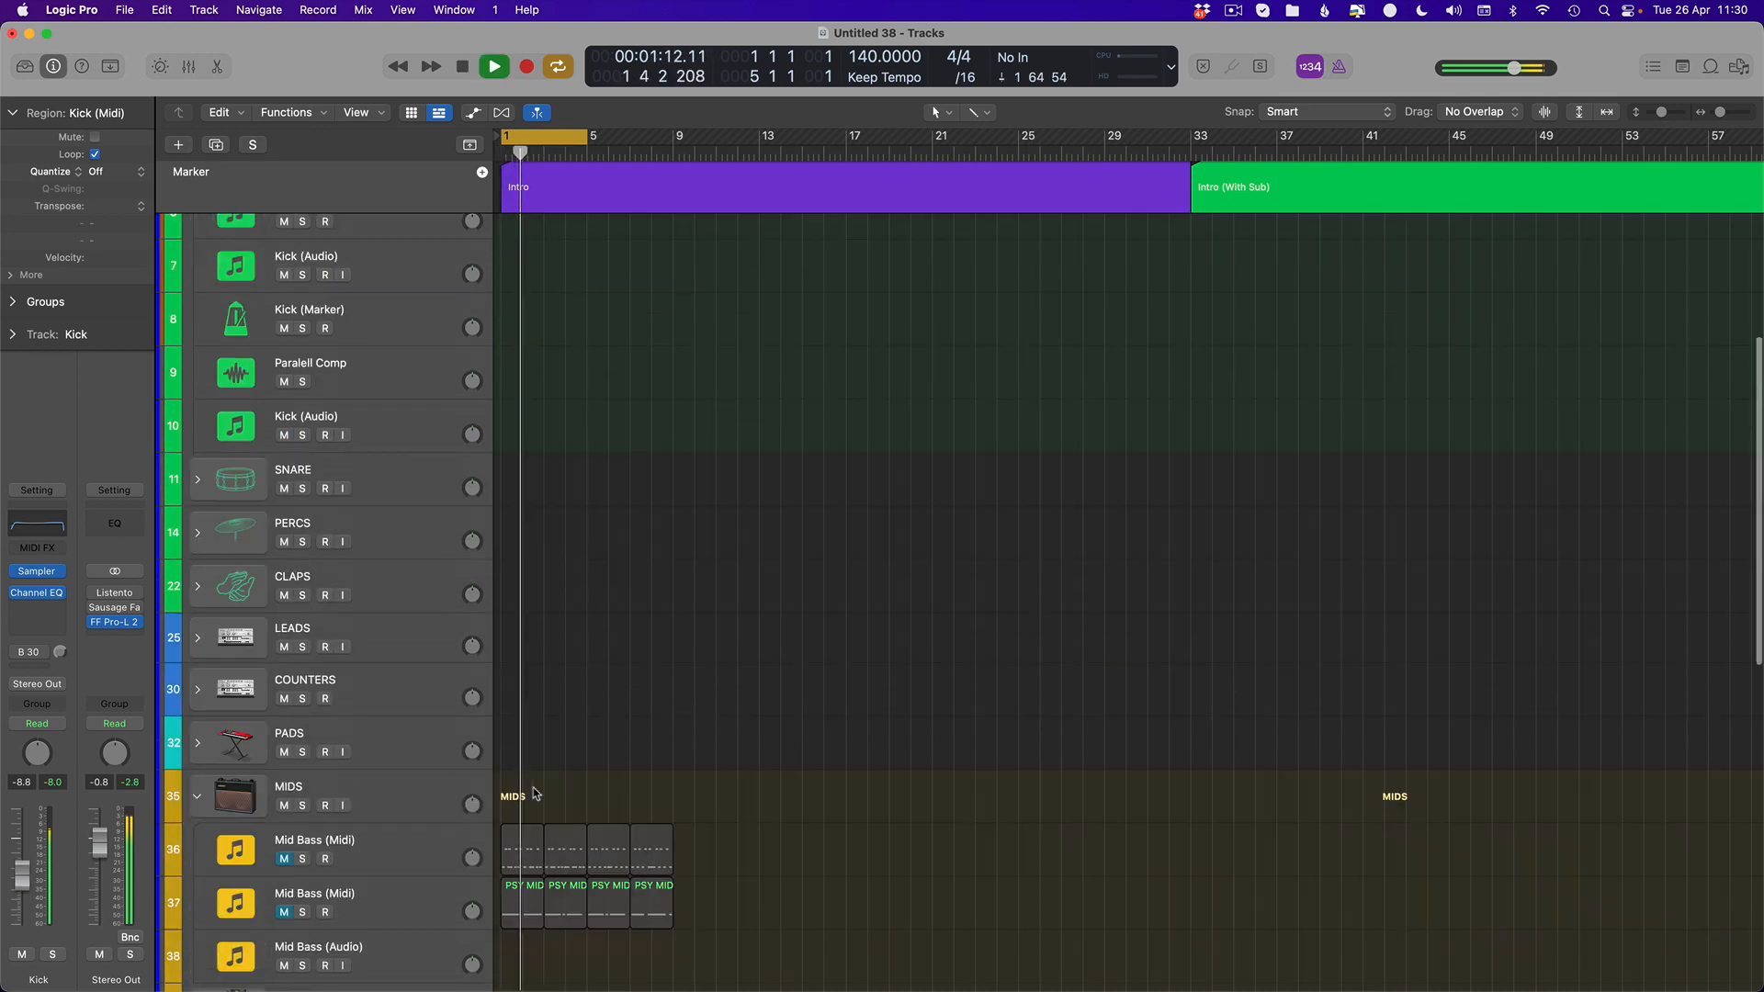
scroll(336, 896, "down", 3)
left_click(336, 899)
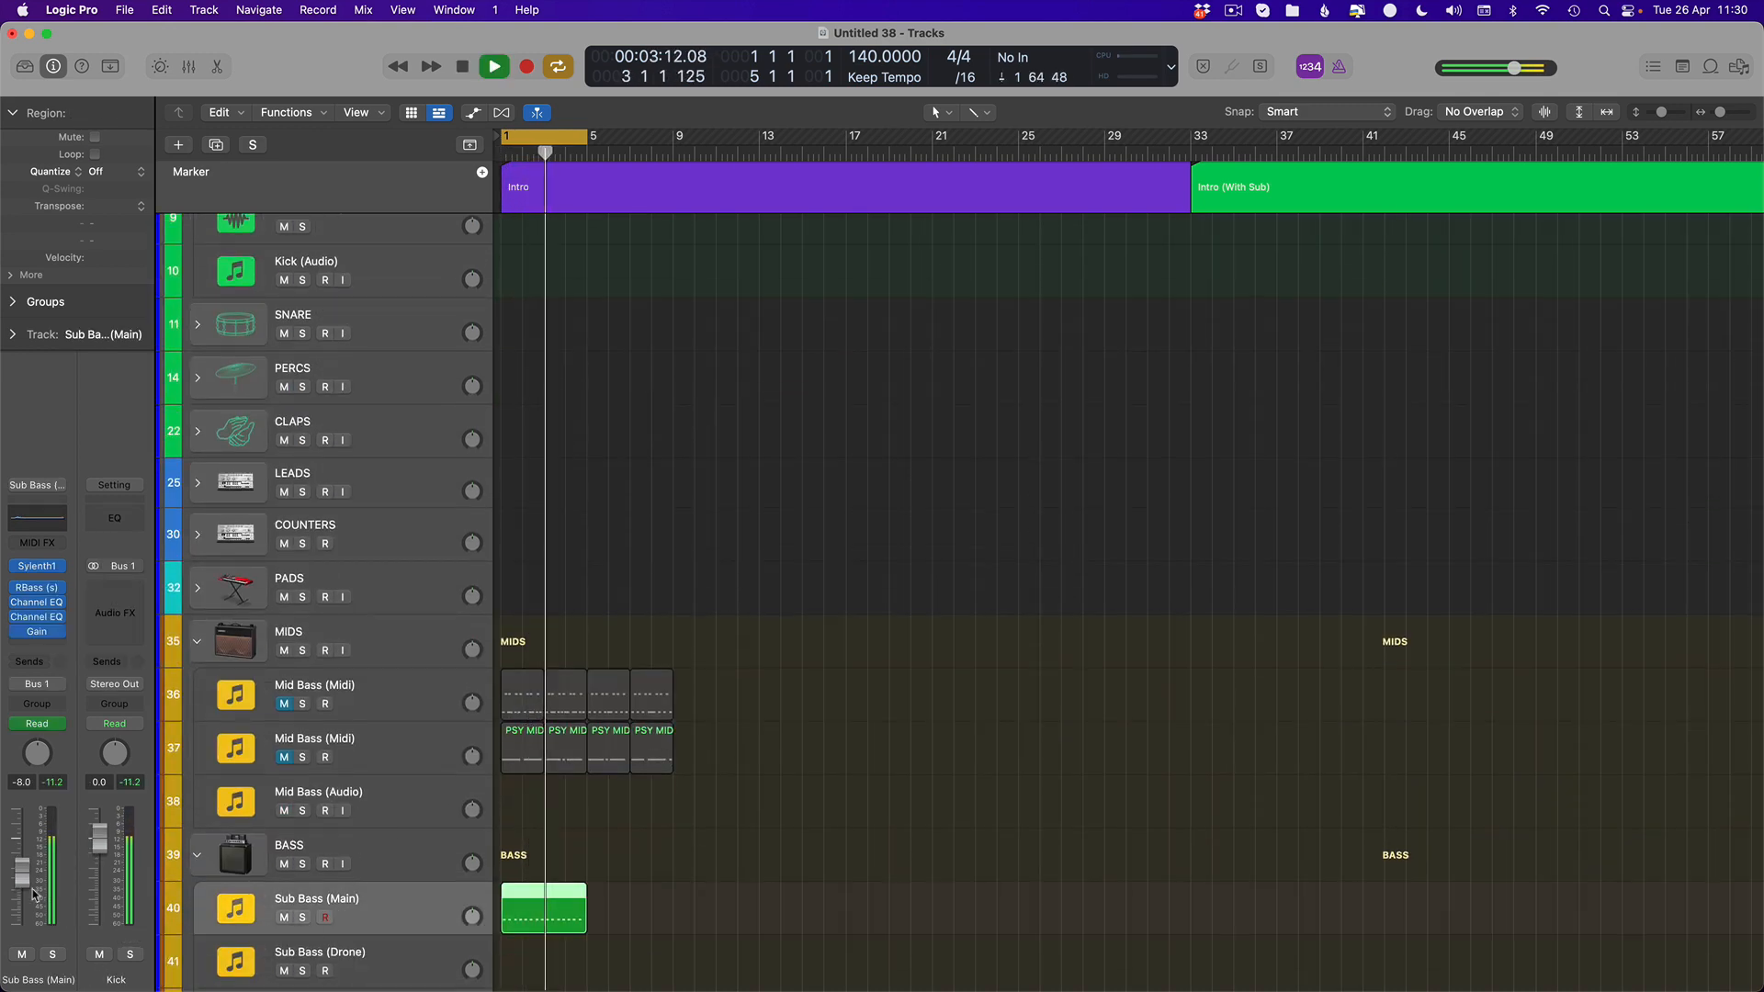
left_click_drag(22, 874, 22, 876)
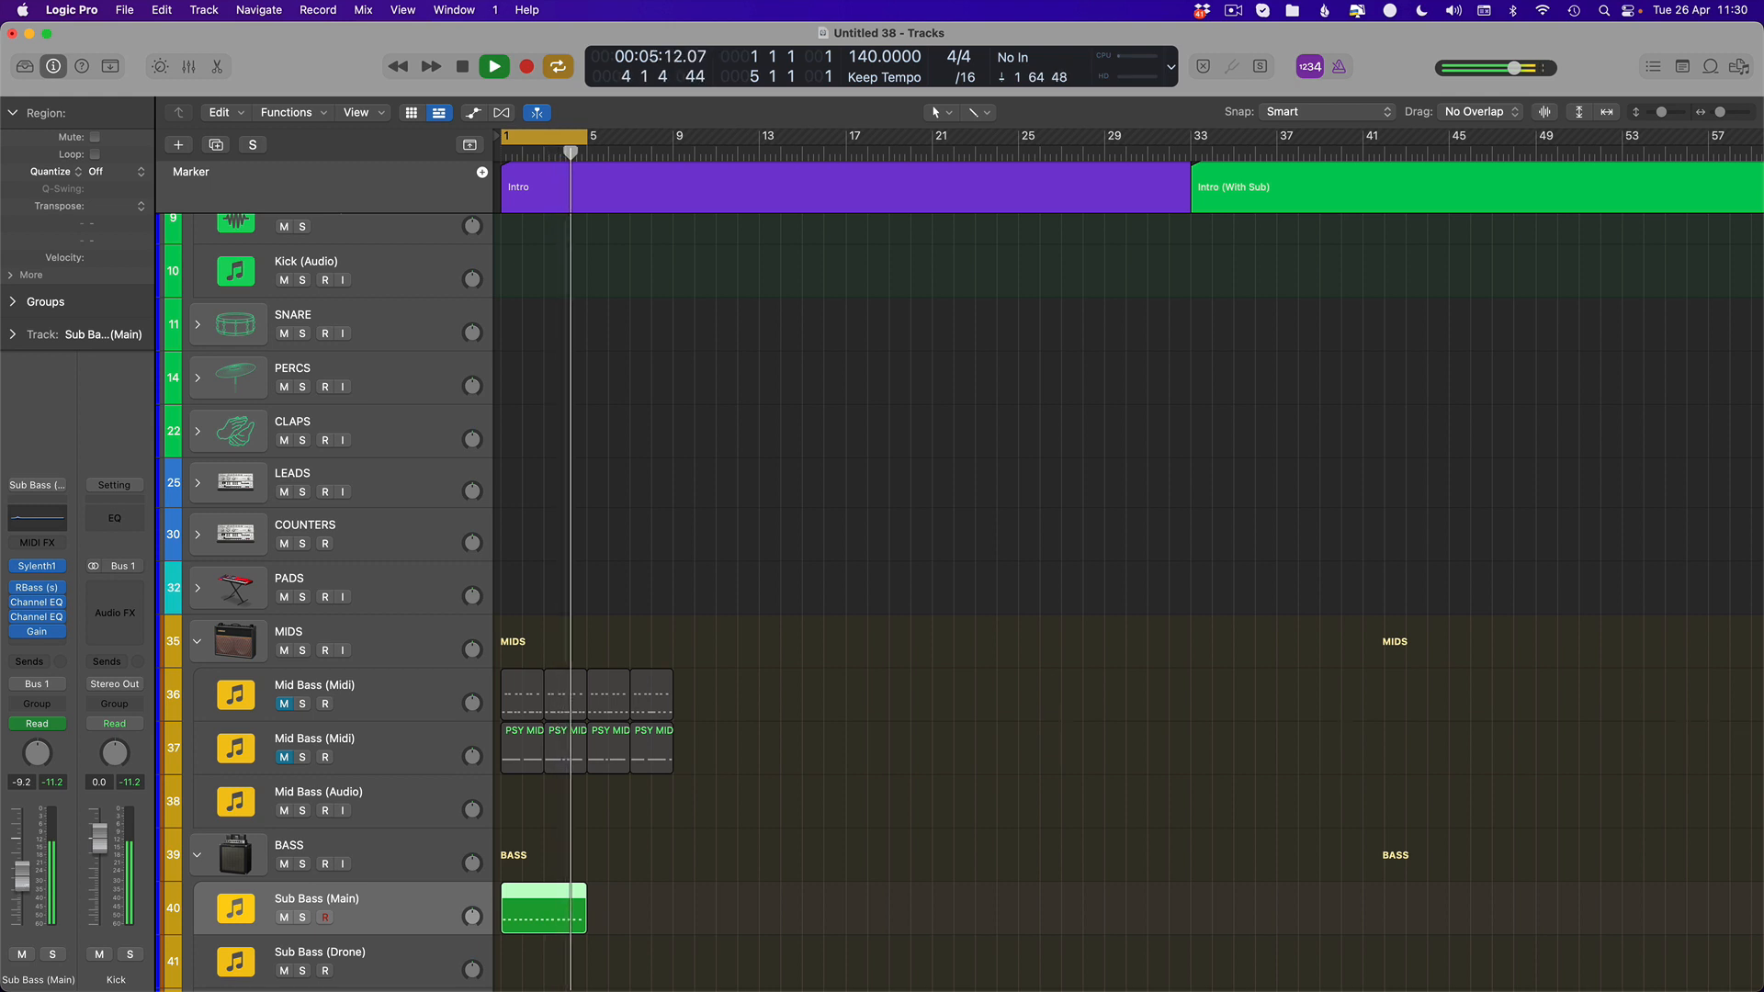
scroll(708, 726, "up", 5)
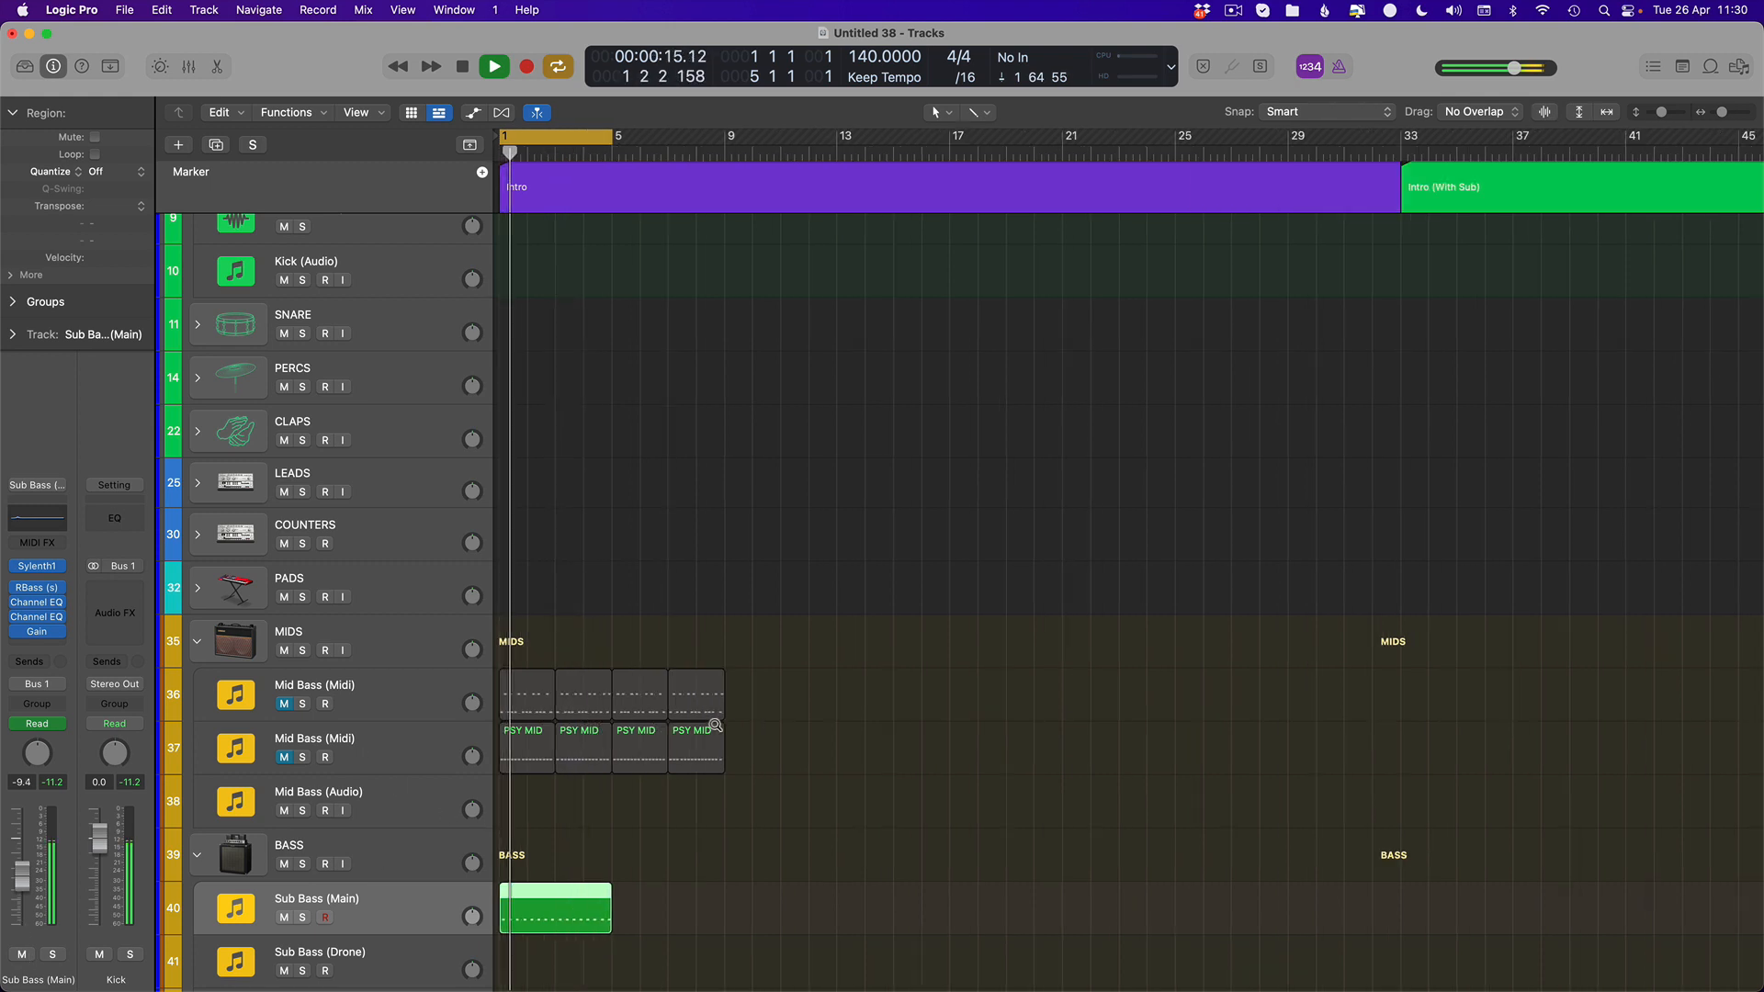
key("space")
Open the first PSY MID region on the second Mid Bass (Midi) track in the Piano Roll
scroll(661, 735, "left", 2)
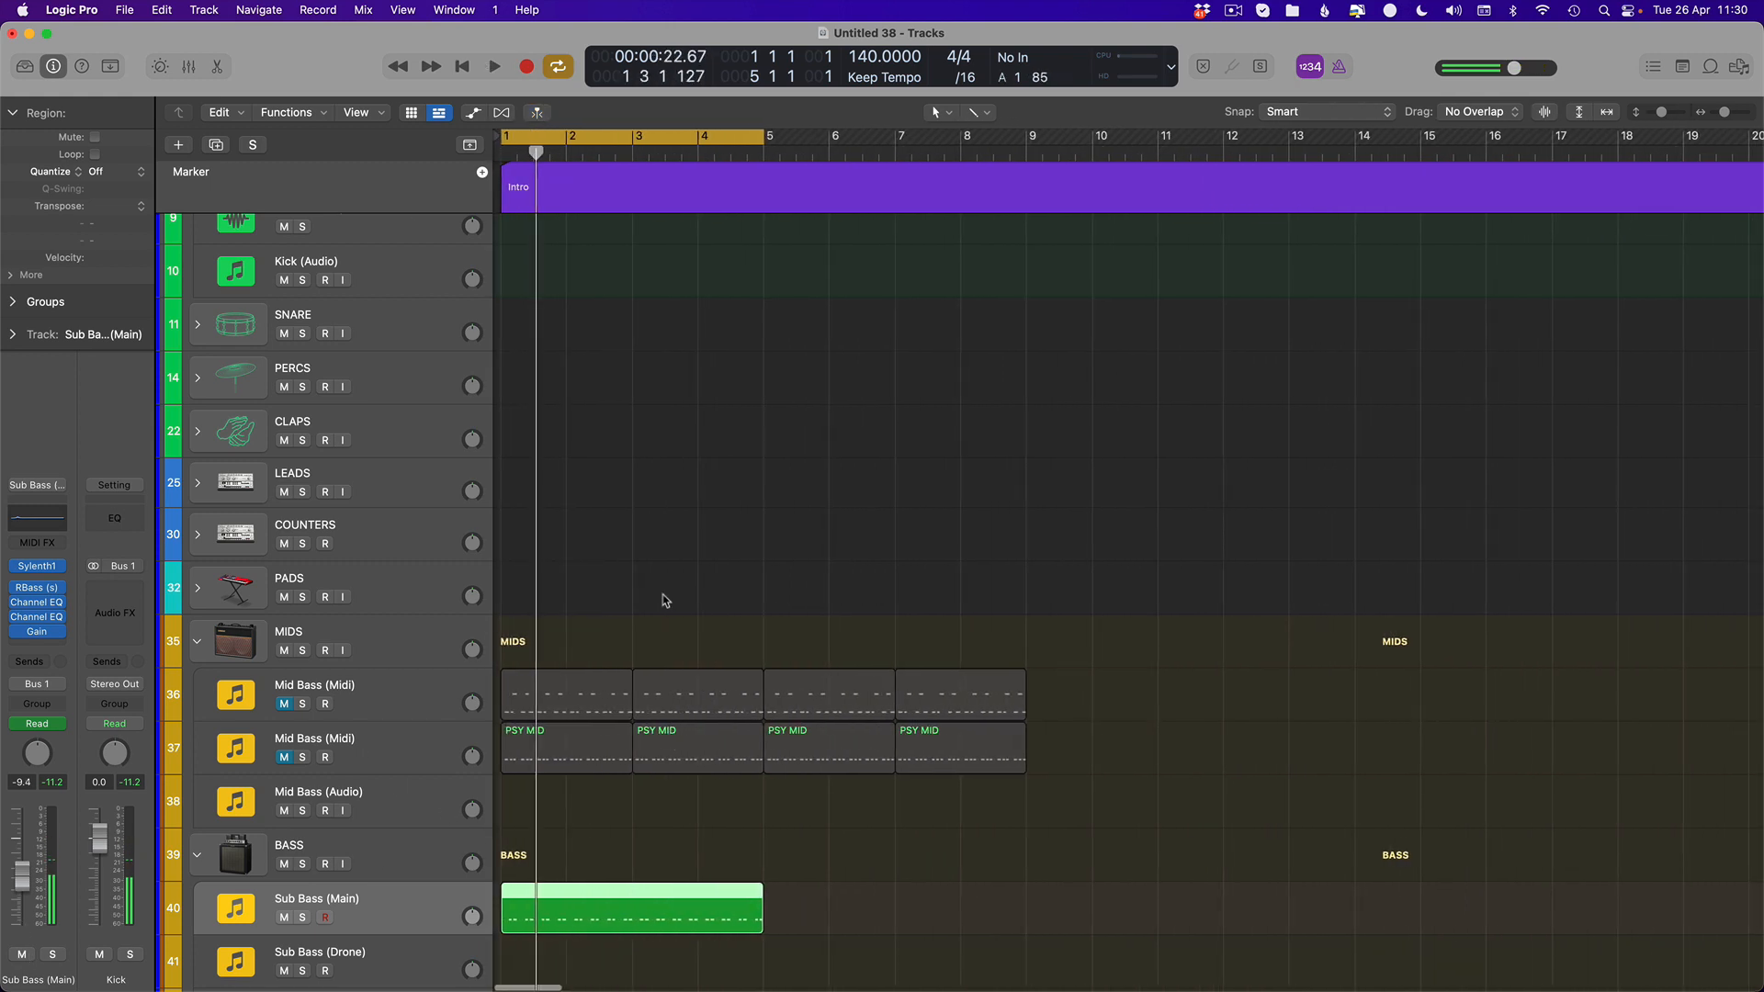
scroll(663, 599, "down", 5)
left_click_drag(903, 605, 536, 782)
scroll(536, 782, "up", 2)
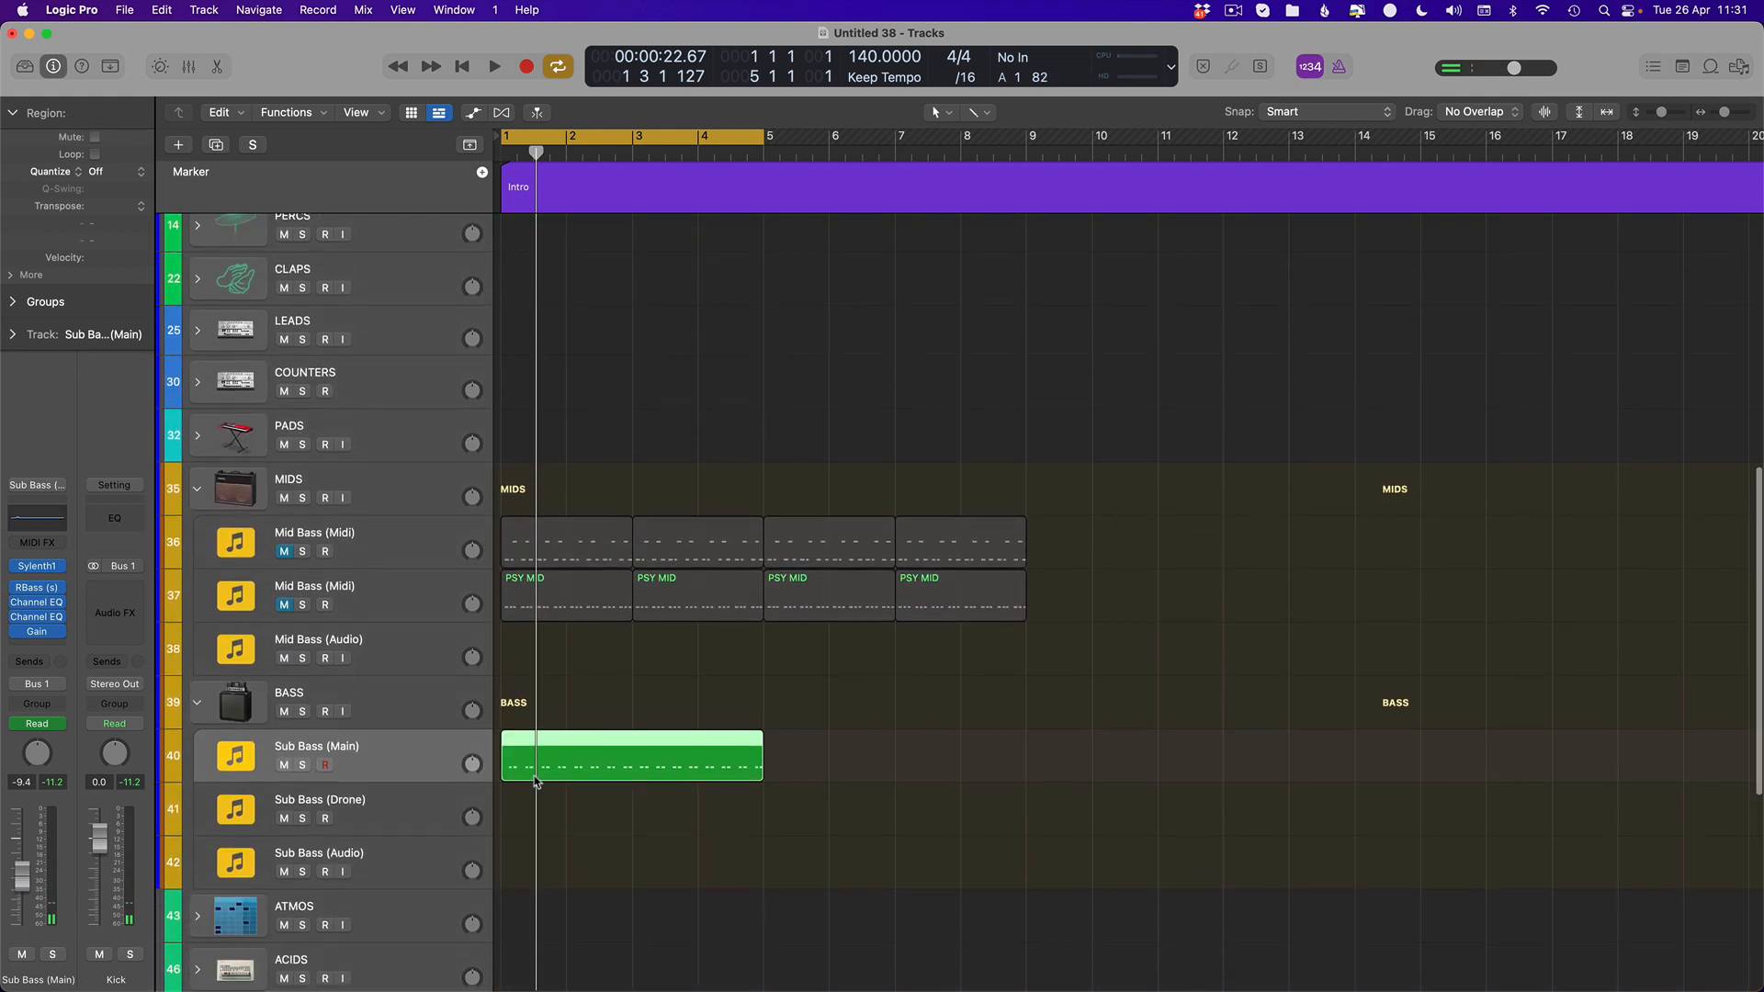
scroll(536, 782, "up", 1)
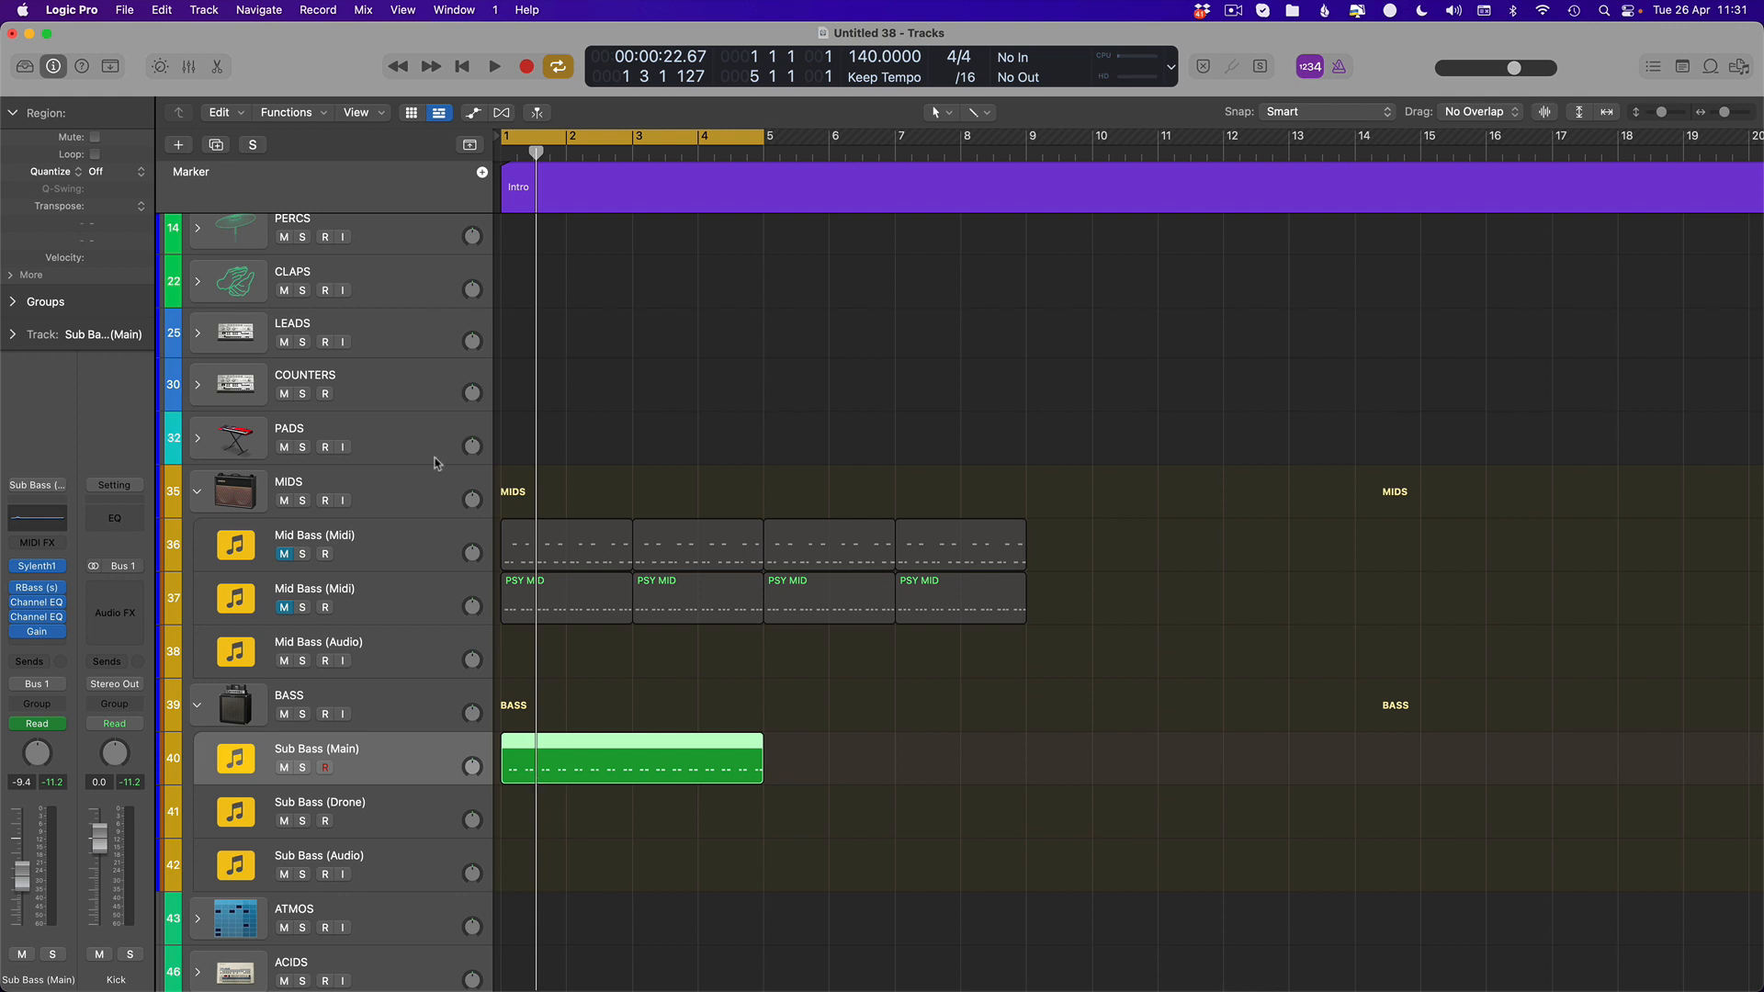
left_click(410, 601)
double_click(555, 590)
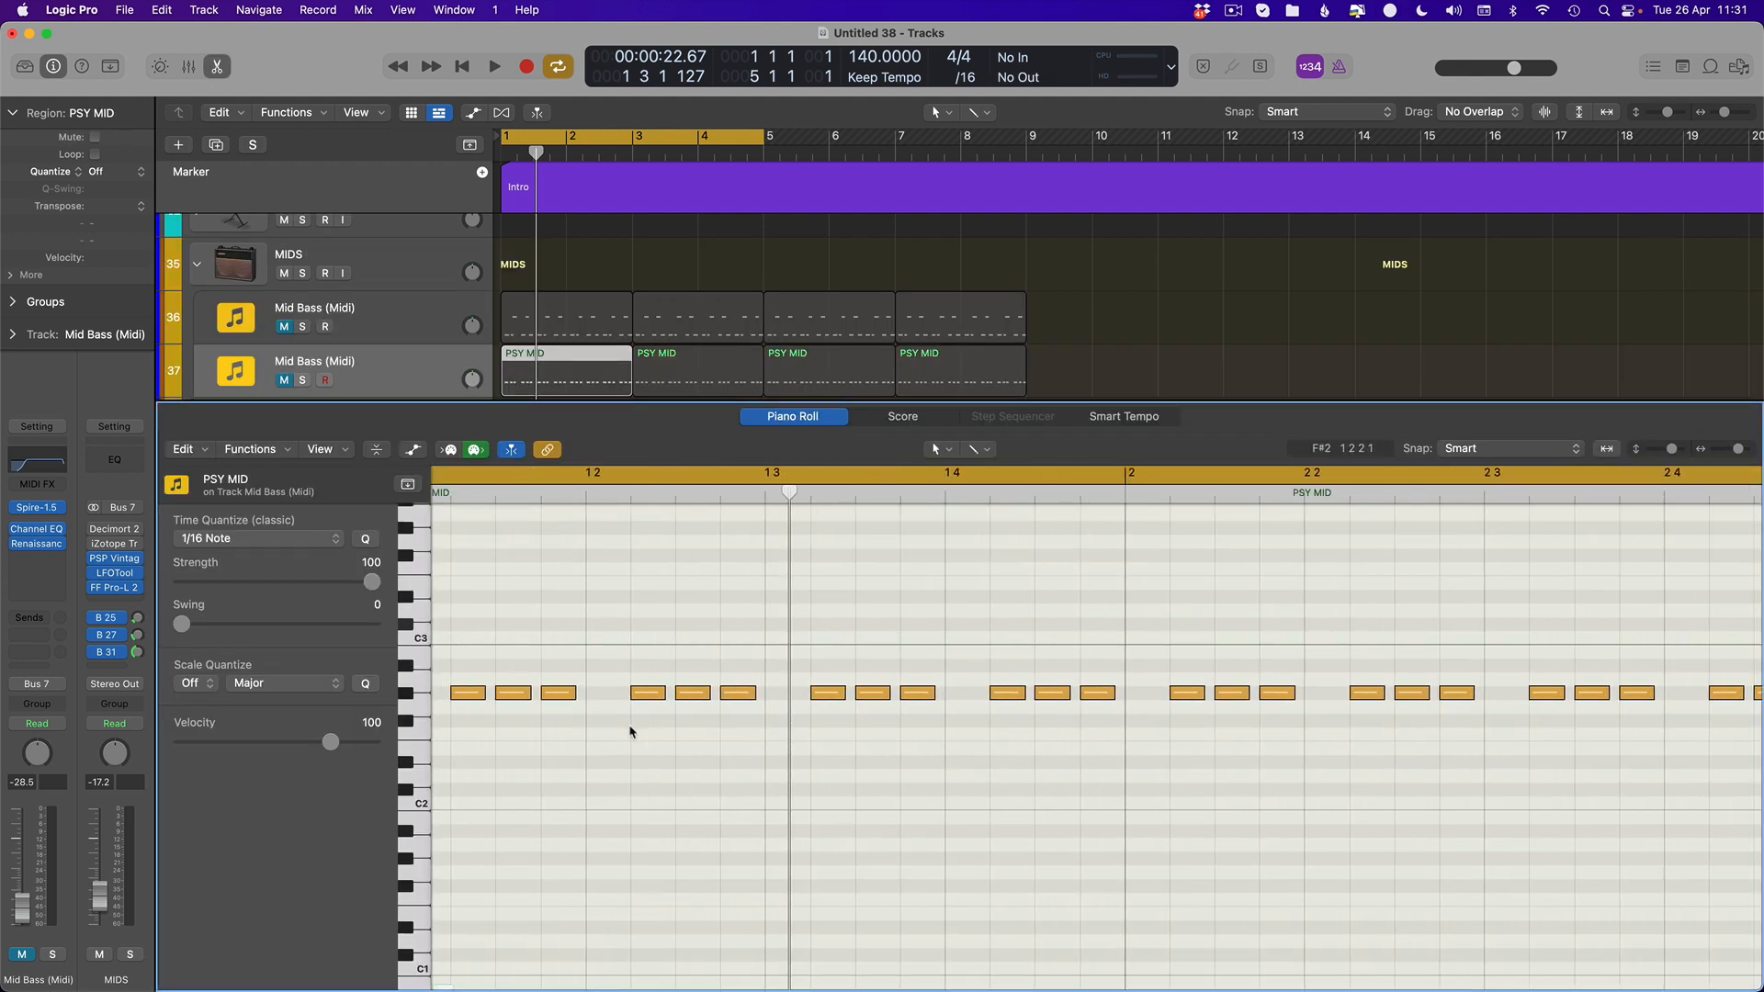
scroll(607, 739, "left", 3)
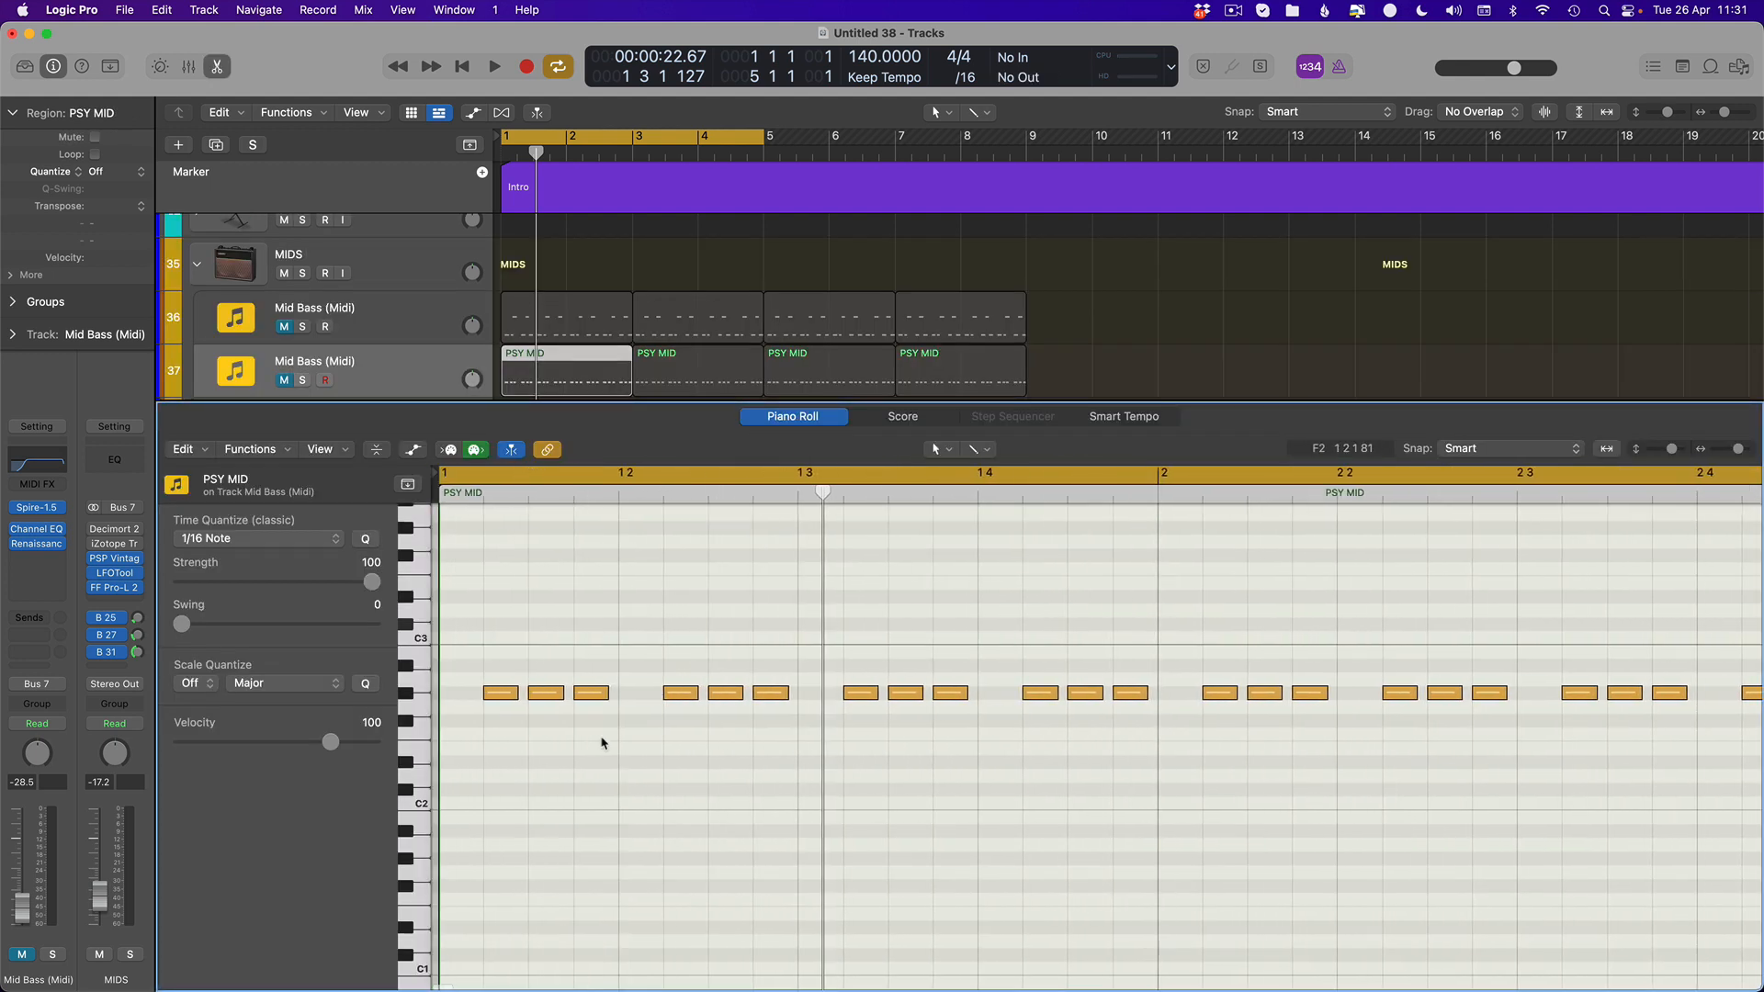
Drop the second, fourth and sixth notes of PSY MID an octave to G#1, and lengthen the third and fourth notes
left_click(554, 695)
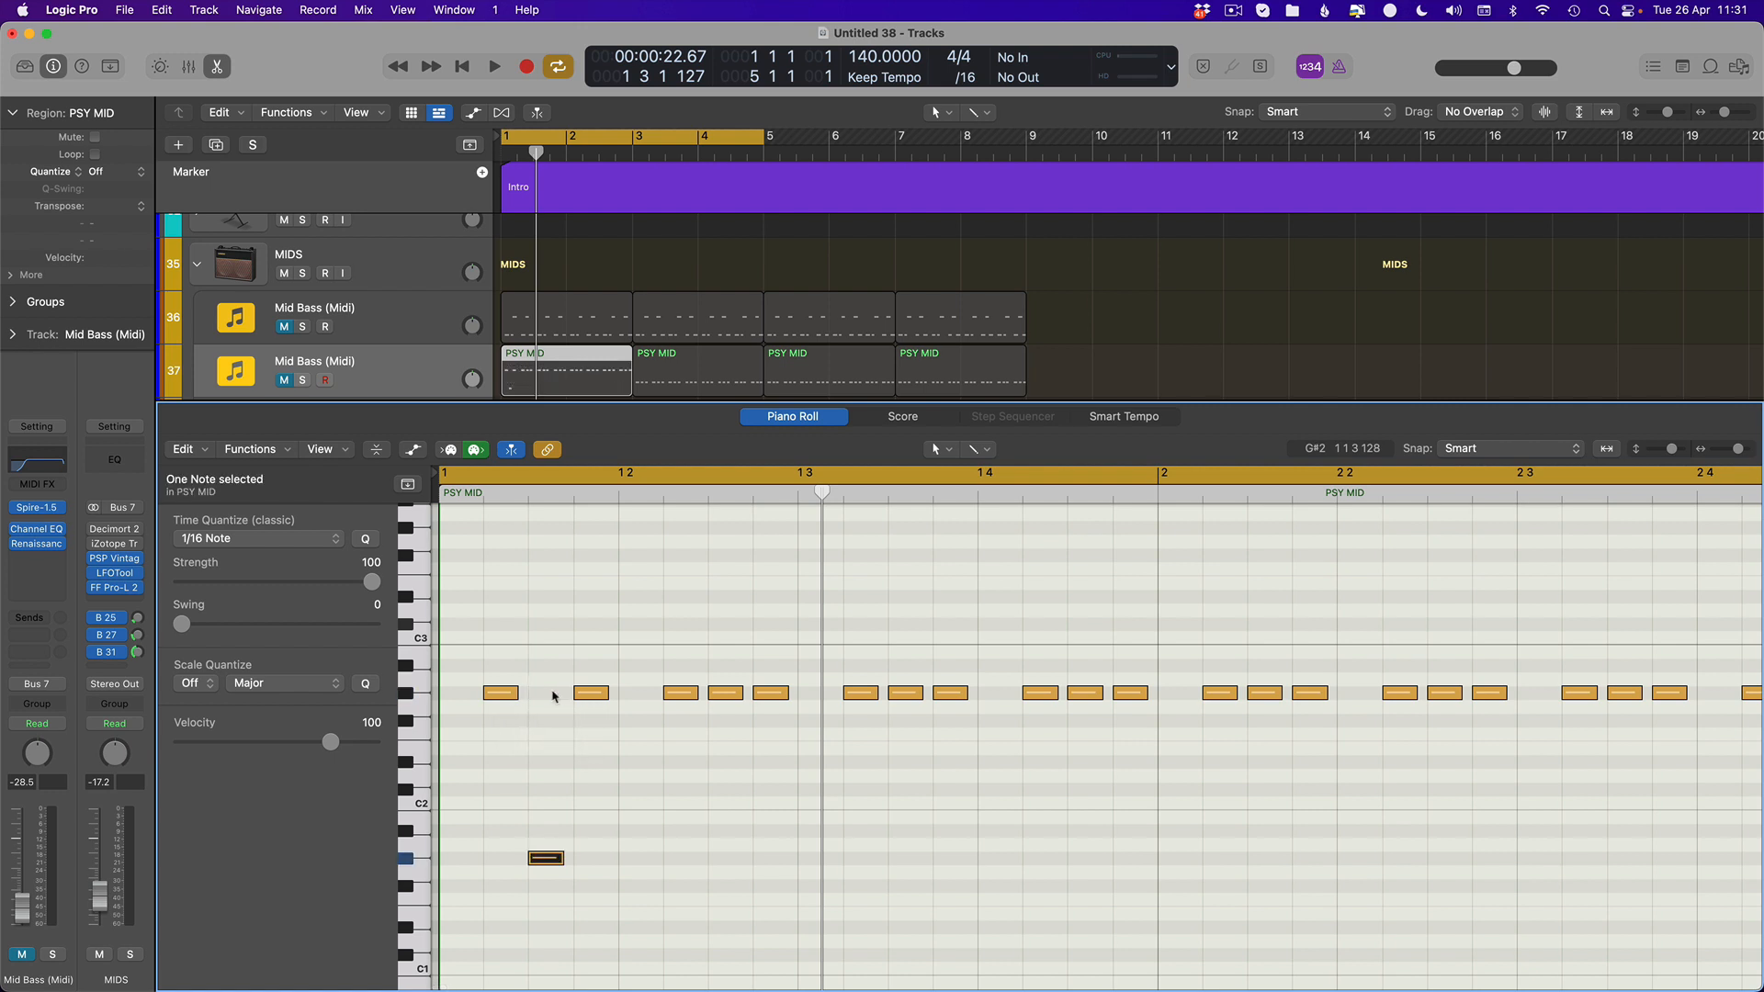
left_click_drag(603, 691, 631, 691)
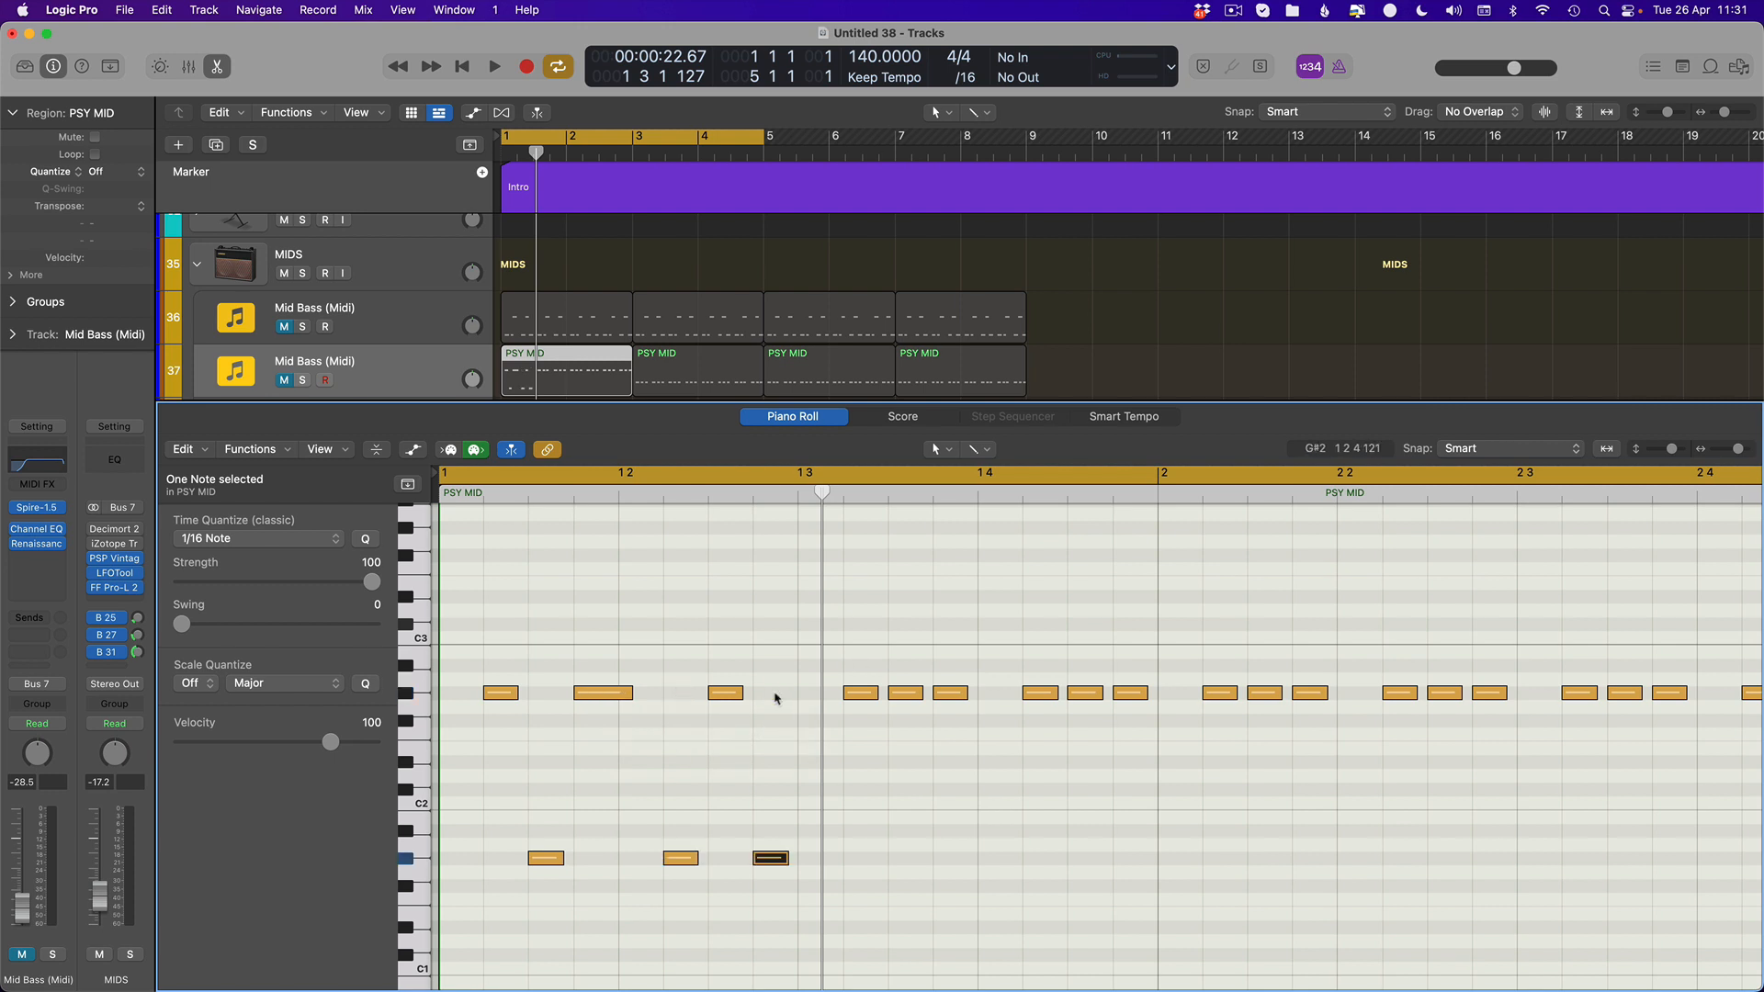
left_click_drag(695, 859, 720, 858)
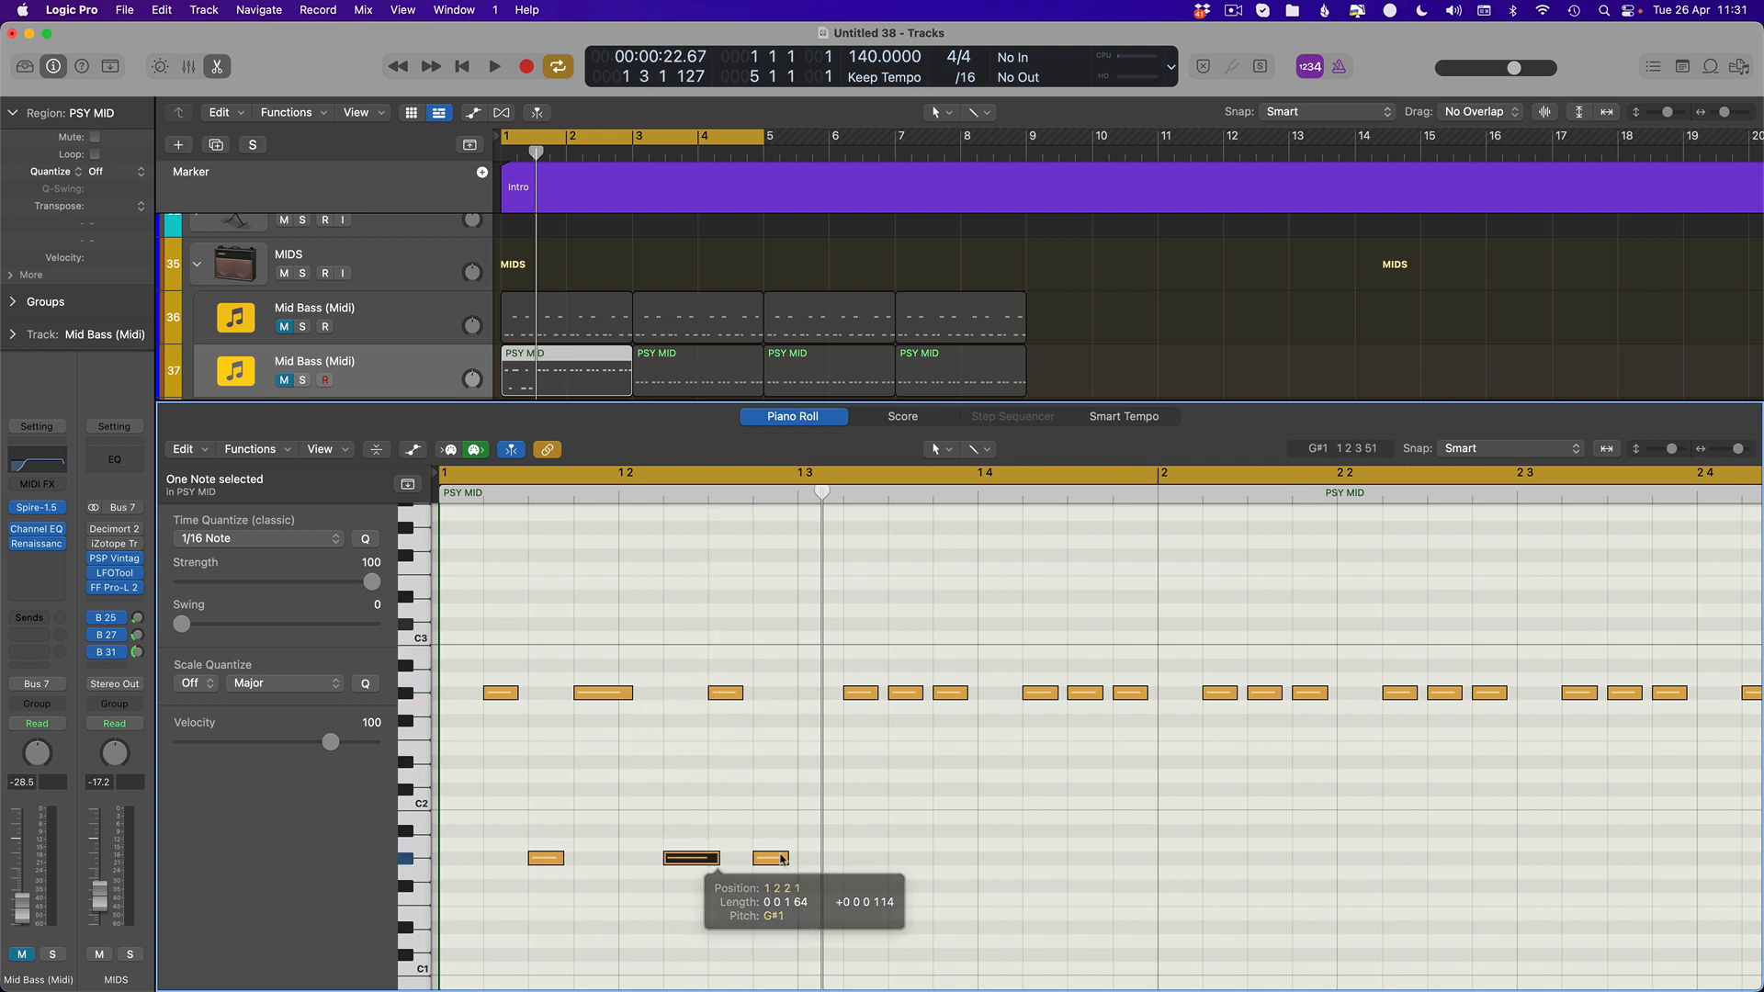
Delete all the notes from beat 3 of bar 1 onward and repeat the edited six-note pattern once
key("super+Left")
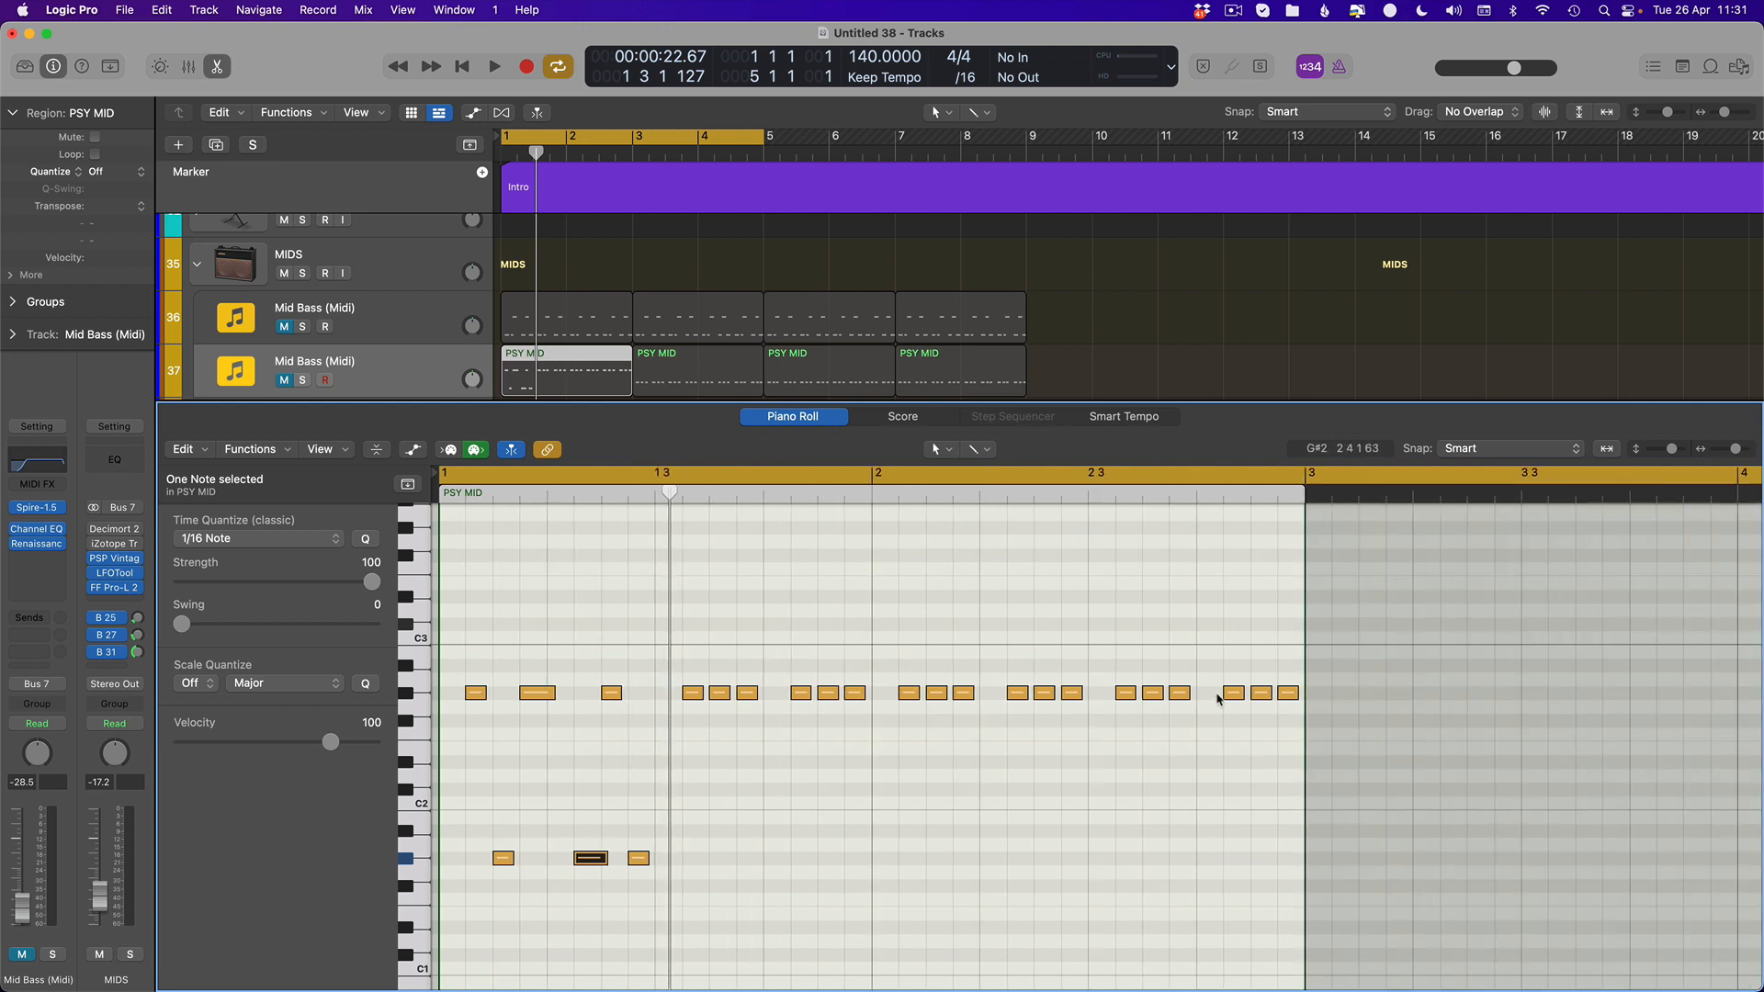
left_click_drag(1497, 643, 670, 712)
key("Delete")
left_click_drag(802, 617, 449, 901)
key("super+r")
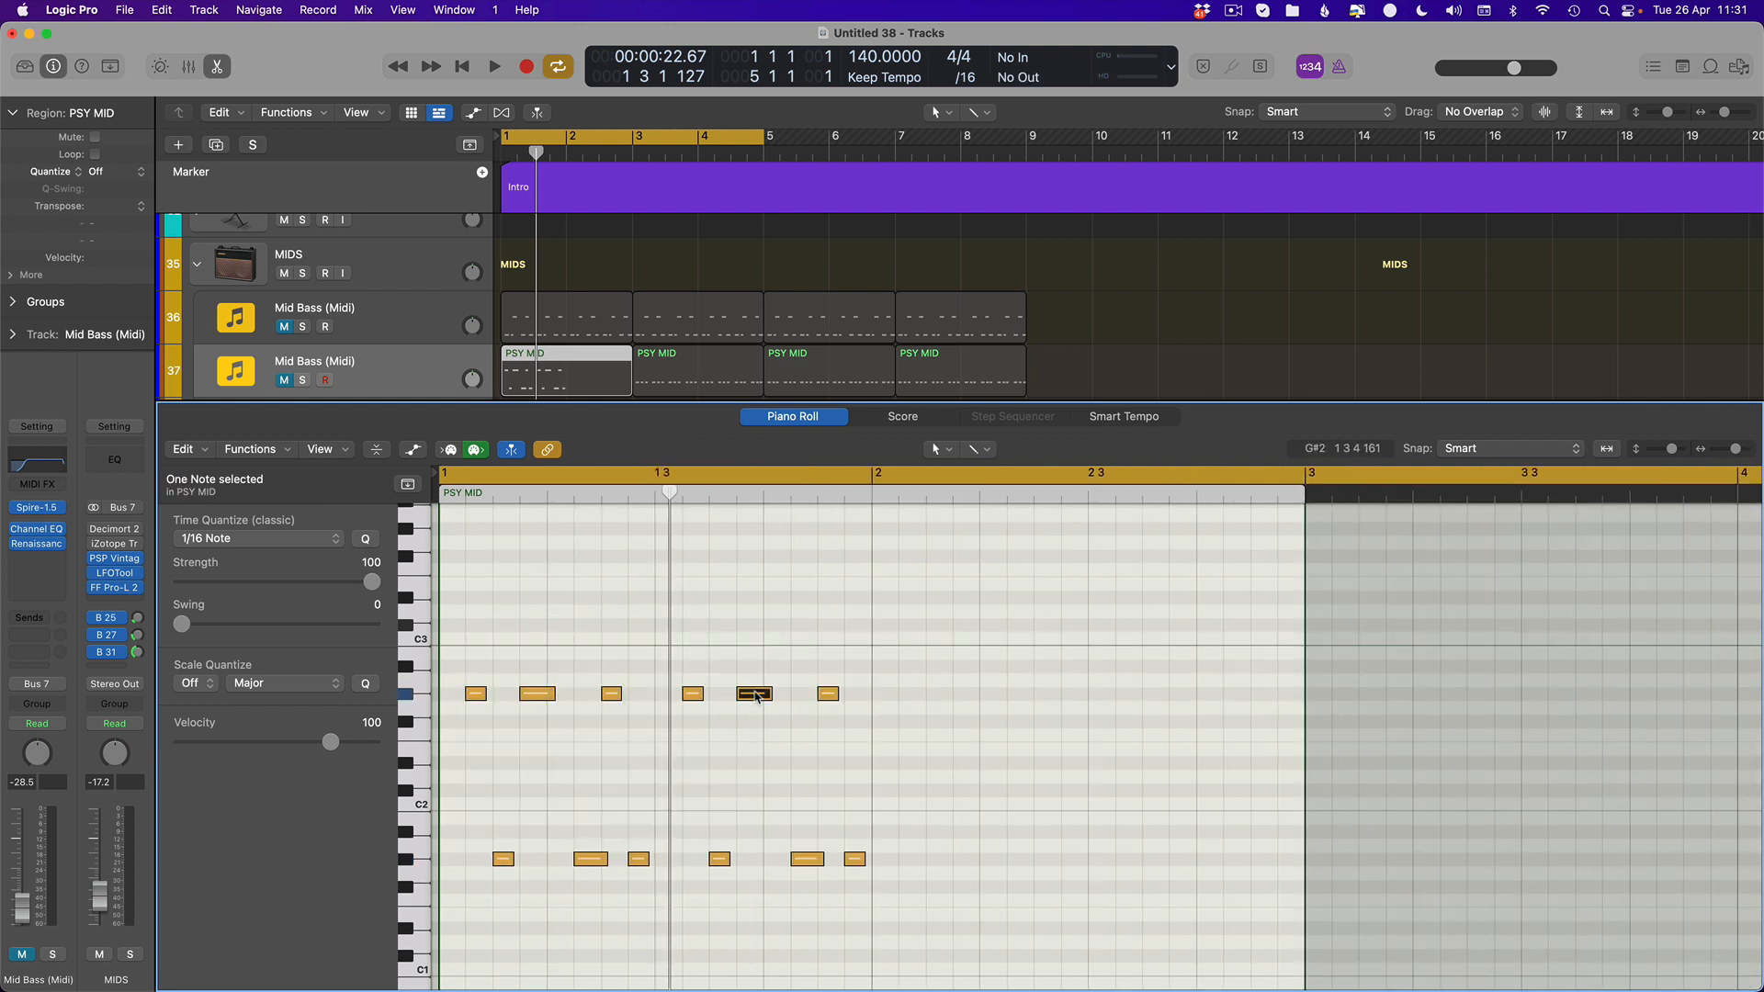
In beat 4 of bar 1, raise the first note an octave to G#2 and move the second note to G#1
key("alt+shift+Up")
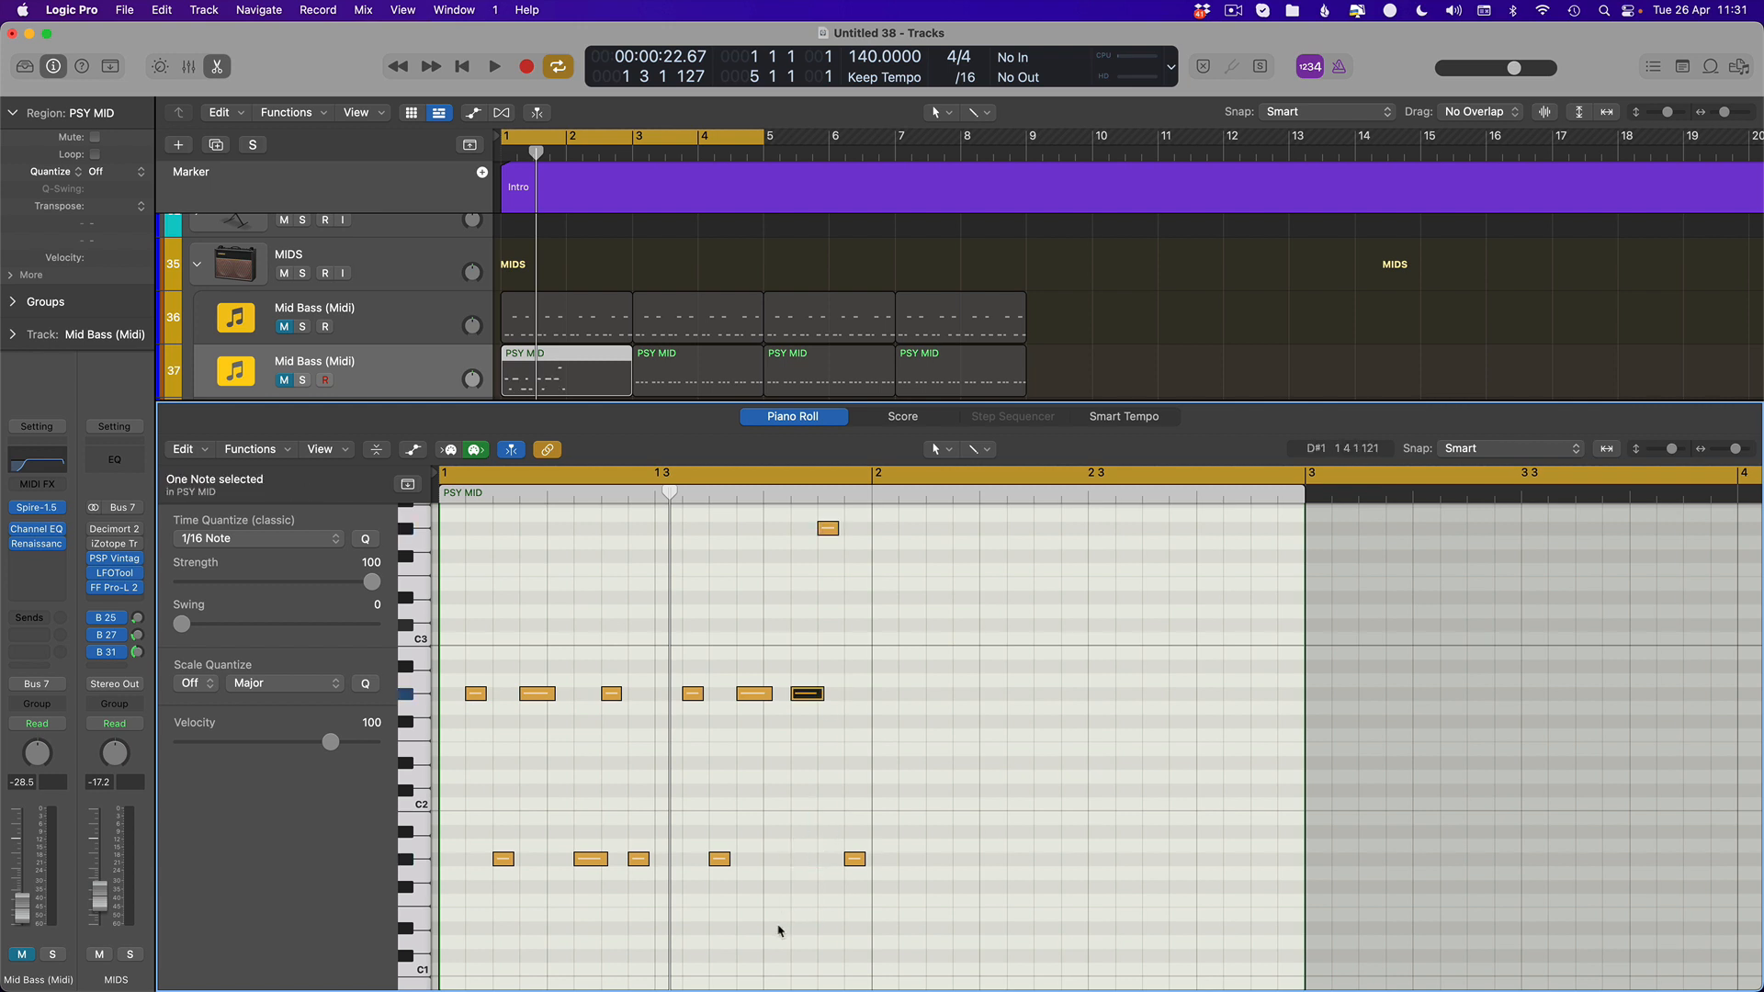
scroll(823, 551, "right", 1)
left_click(827, 528)
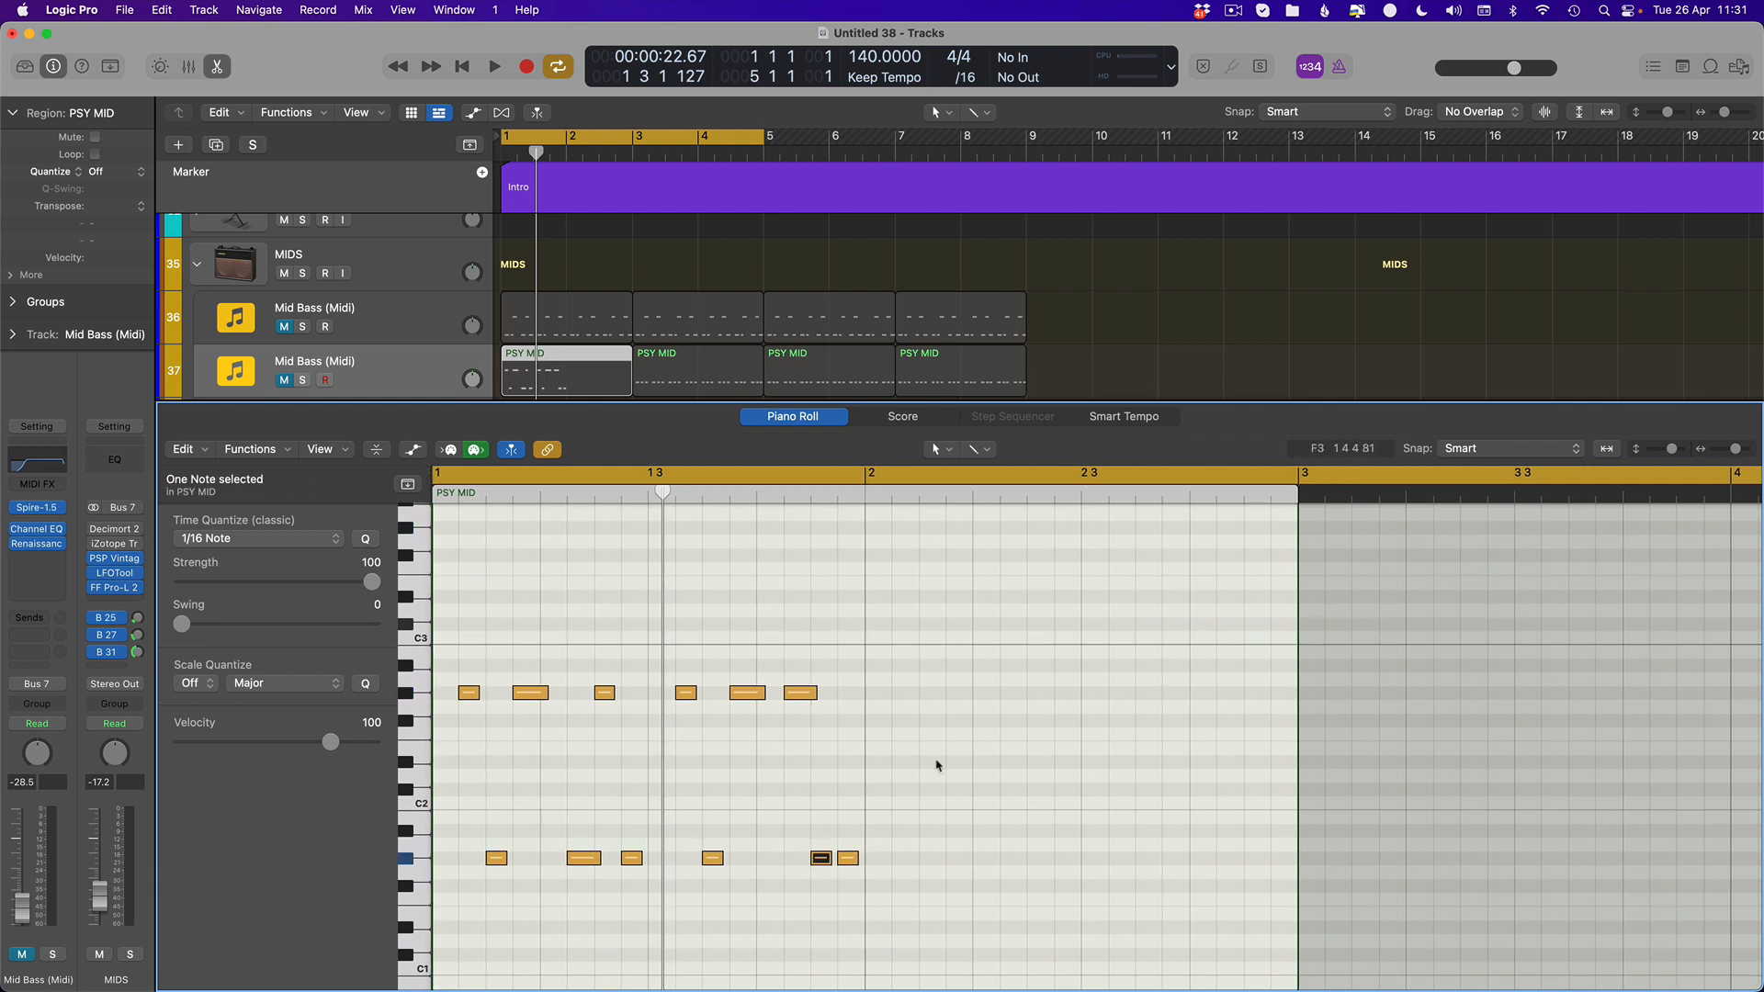
Delete the last note of bar 1 and extend the G#1 note before it to the end of the bar
left_click(839, 860)
key("Delete")
left_click(823, 860)
left_click_drag(831, 860, 858, 860)
Repeat the full bar 1 pattern into bar 2, and delete the regions from bar 3 onward on both Mid Bass (Midi) tracks
key("cmd+a")
key("cmd+r")
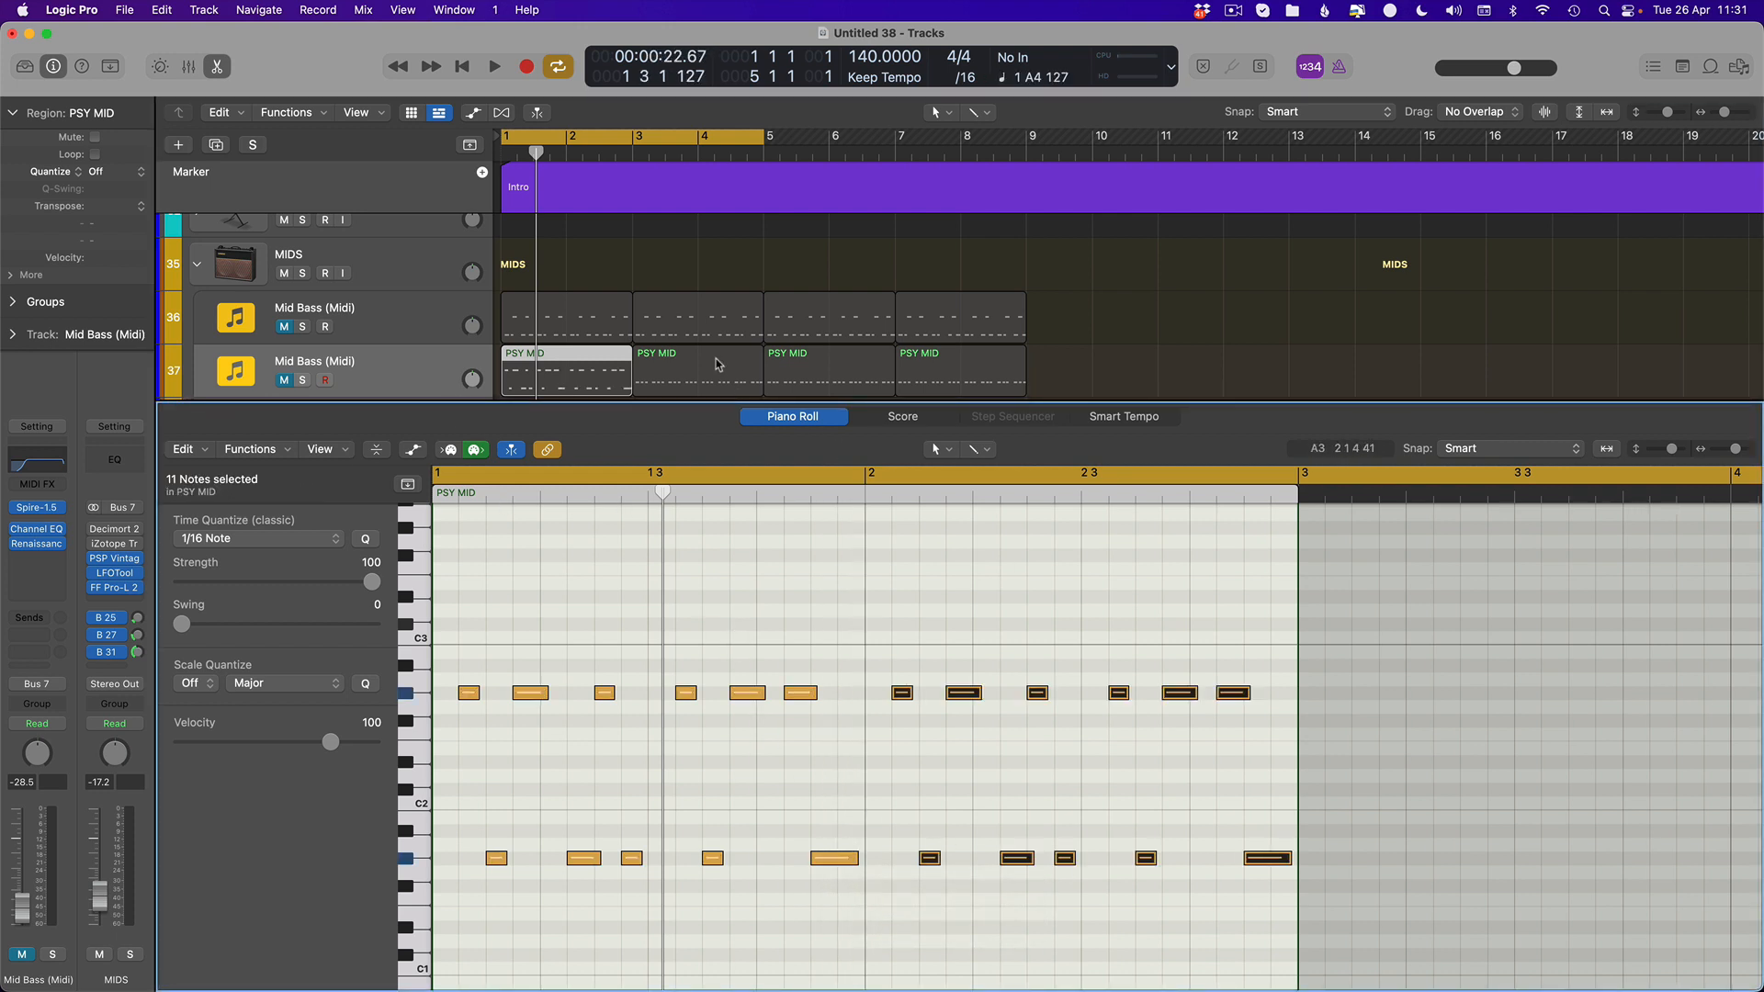
left_click_drag(1099, 284, 757, 365)
key("Delete")
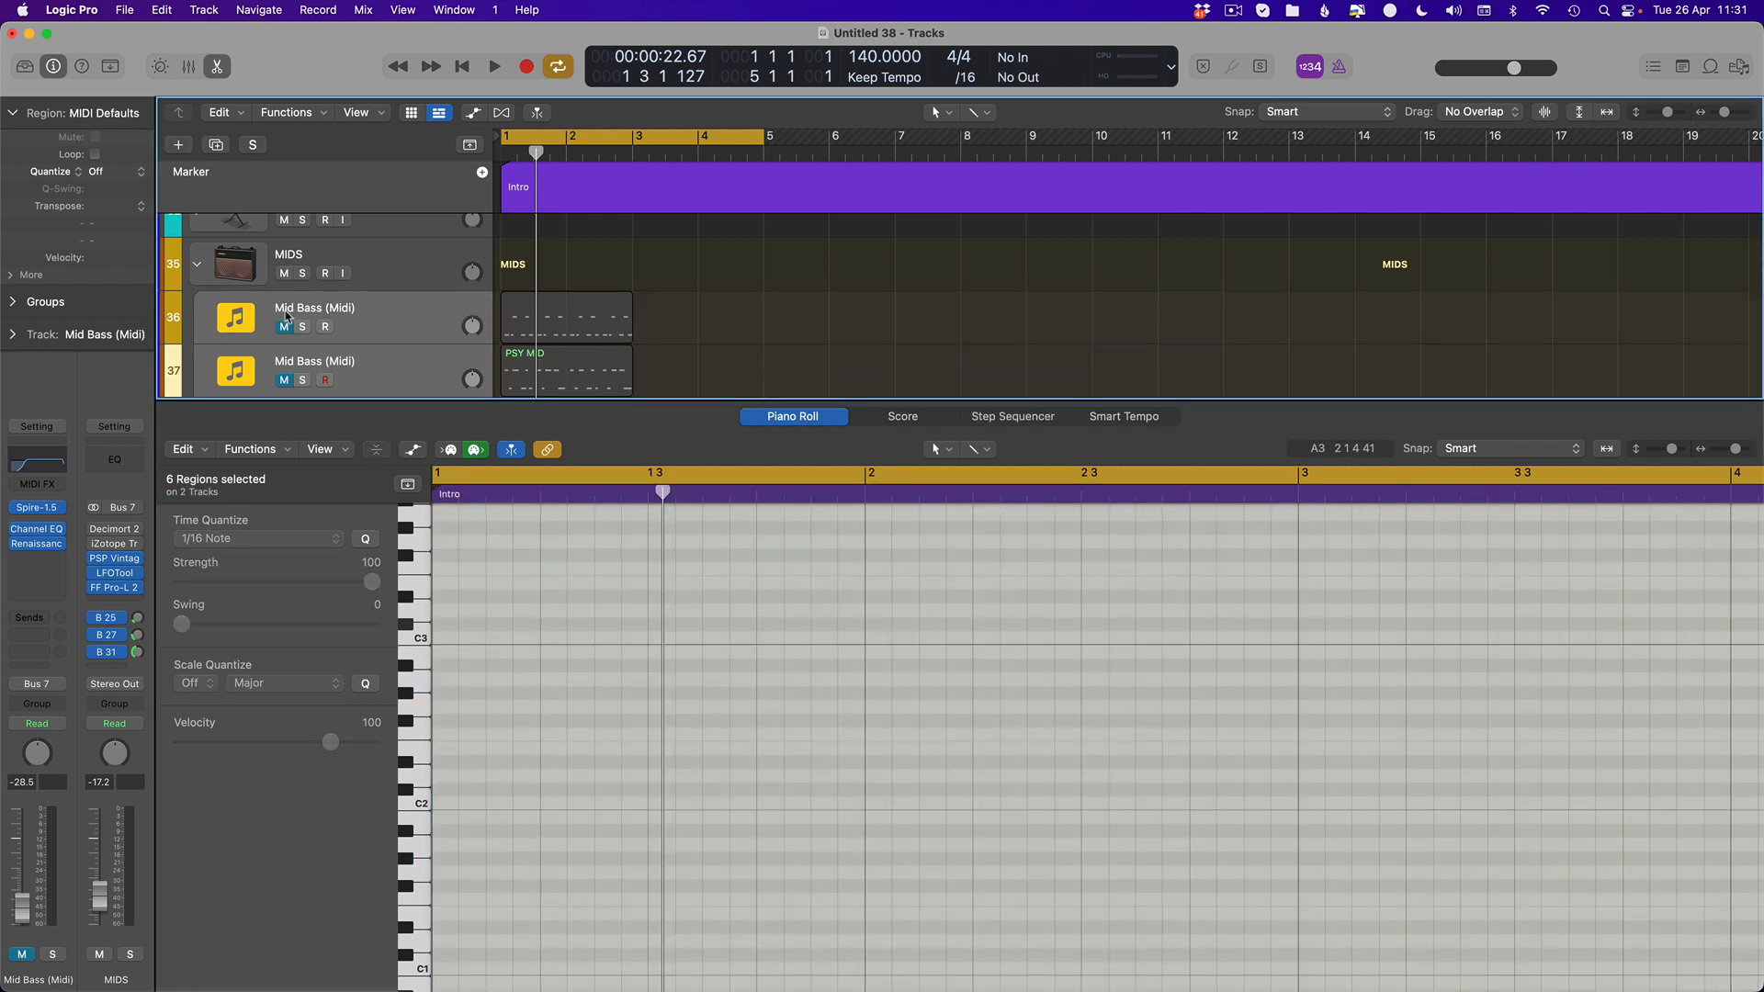
Insert a Stereo Delay between Channel EQ and Renaissance Axx on the lower Mid Bass (Midi) track
left_click(521, 374)
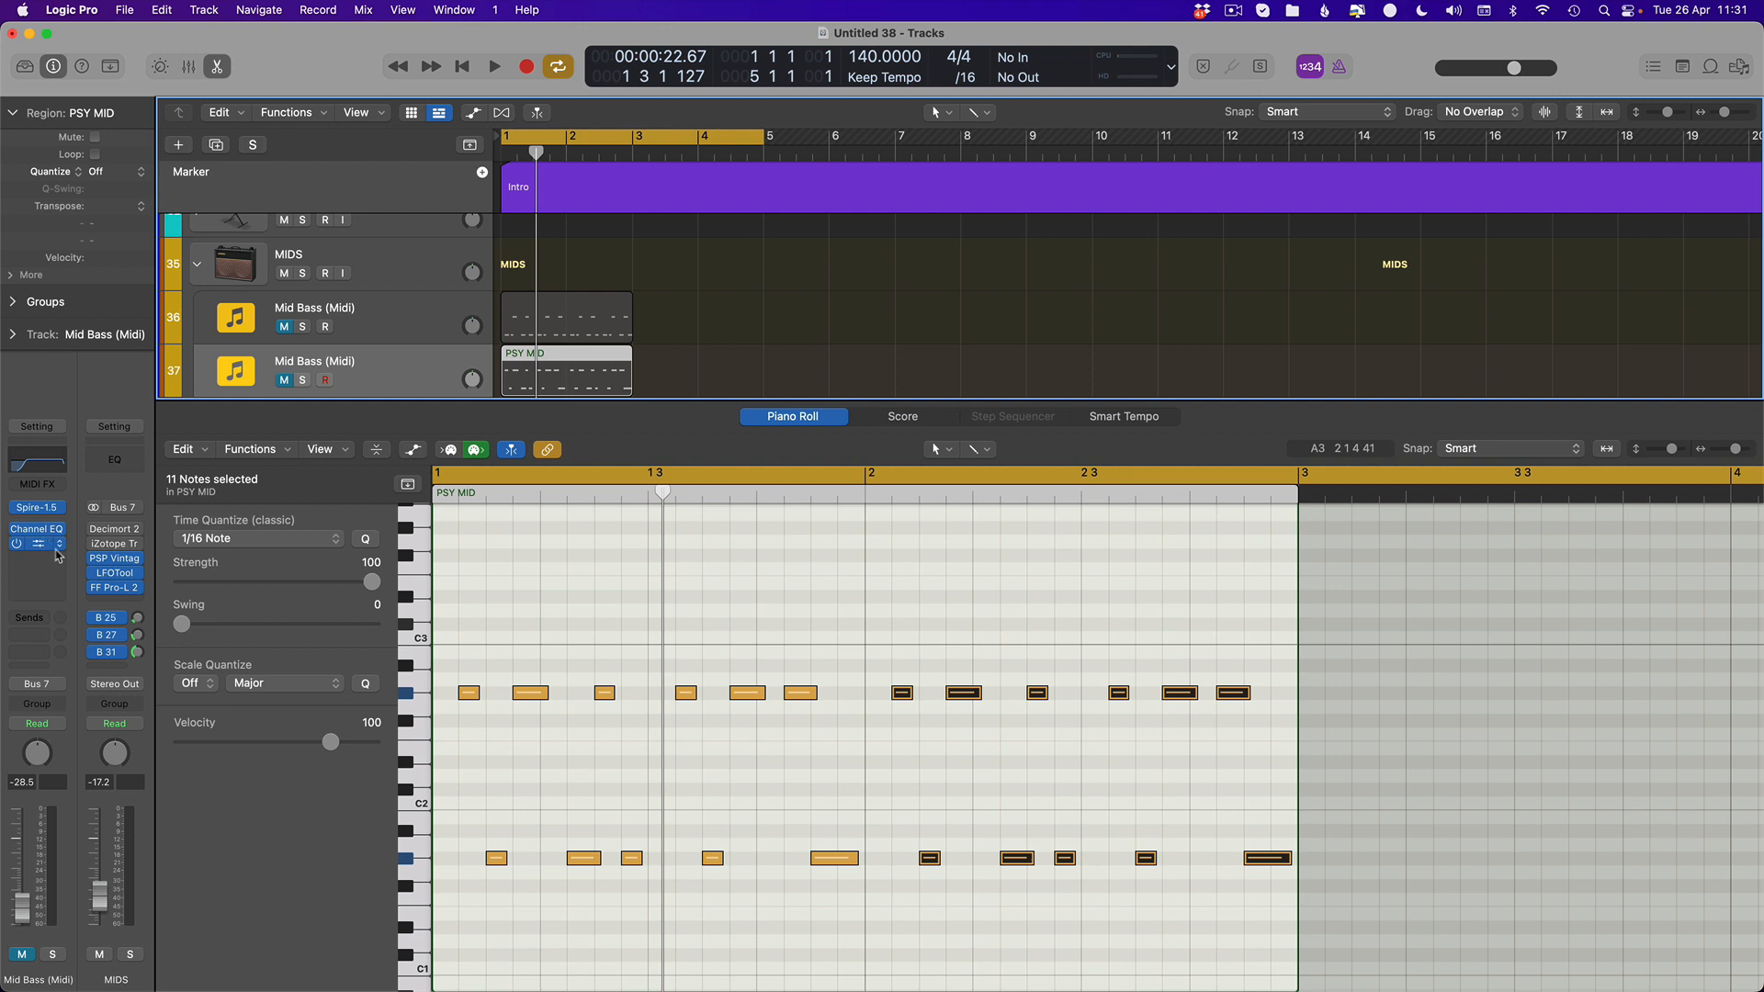
key("v")
key("v")
left_click(60, 543)
mouse_move(107, 703)
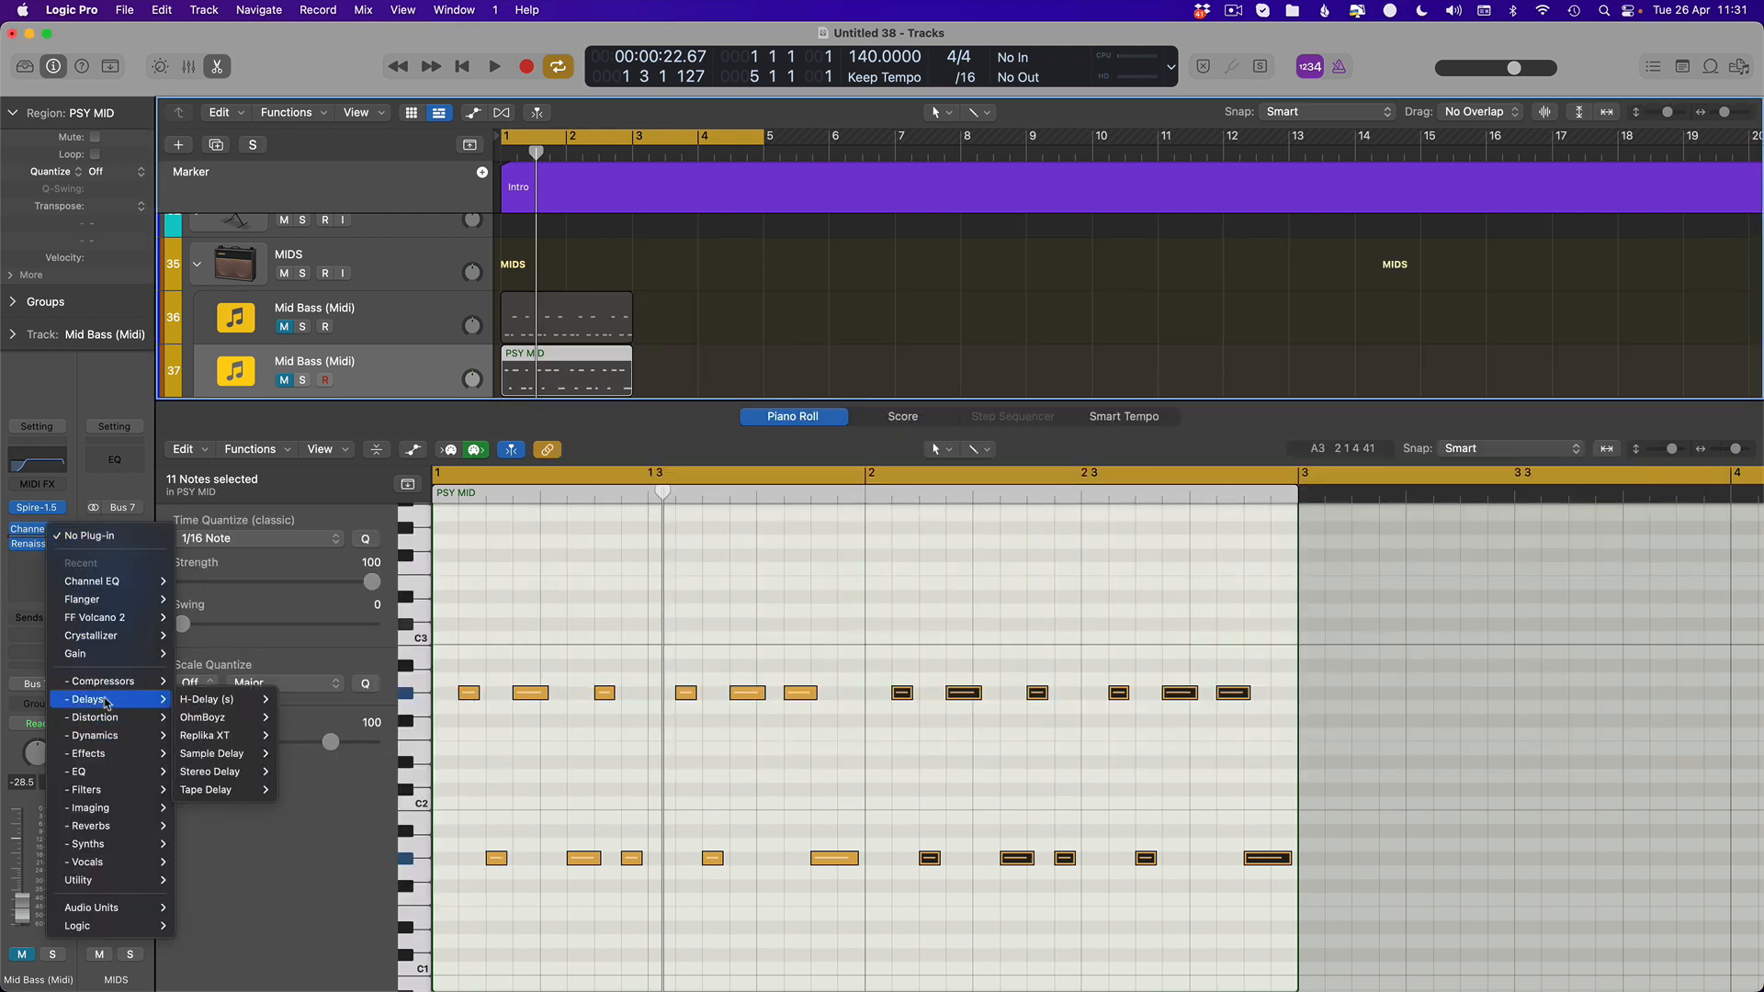
left_click(196, 773)
Solo and play the lower Mid Bass (Midi) track with its fader at -22.5 dB and its Renaissance Axx threshold at -4.3
left_click(304, 381)
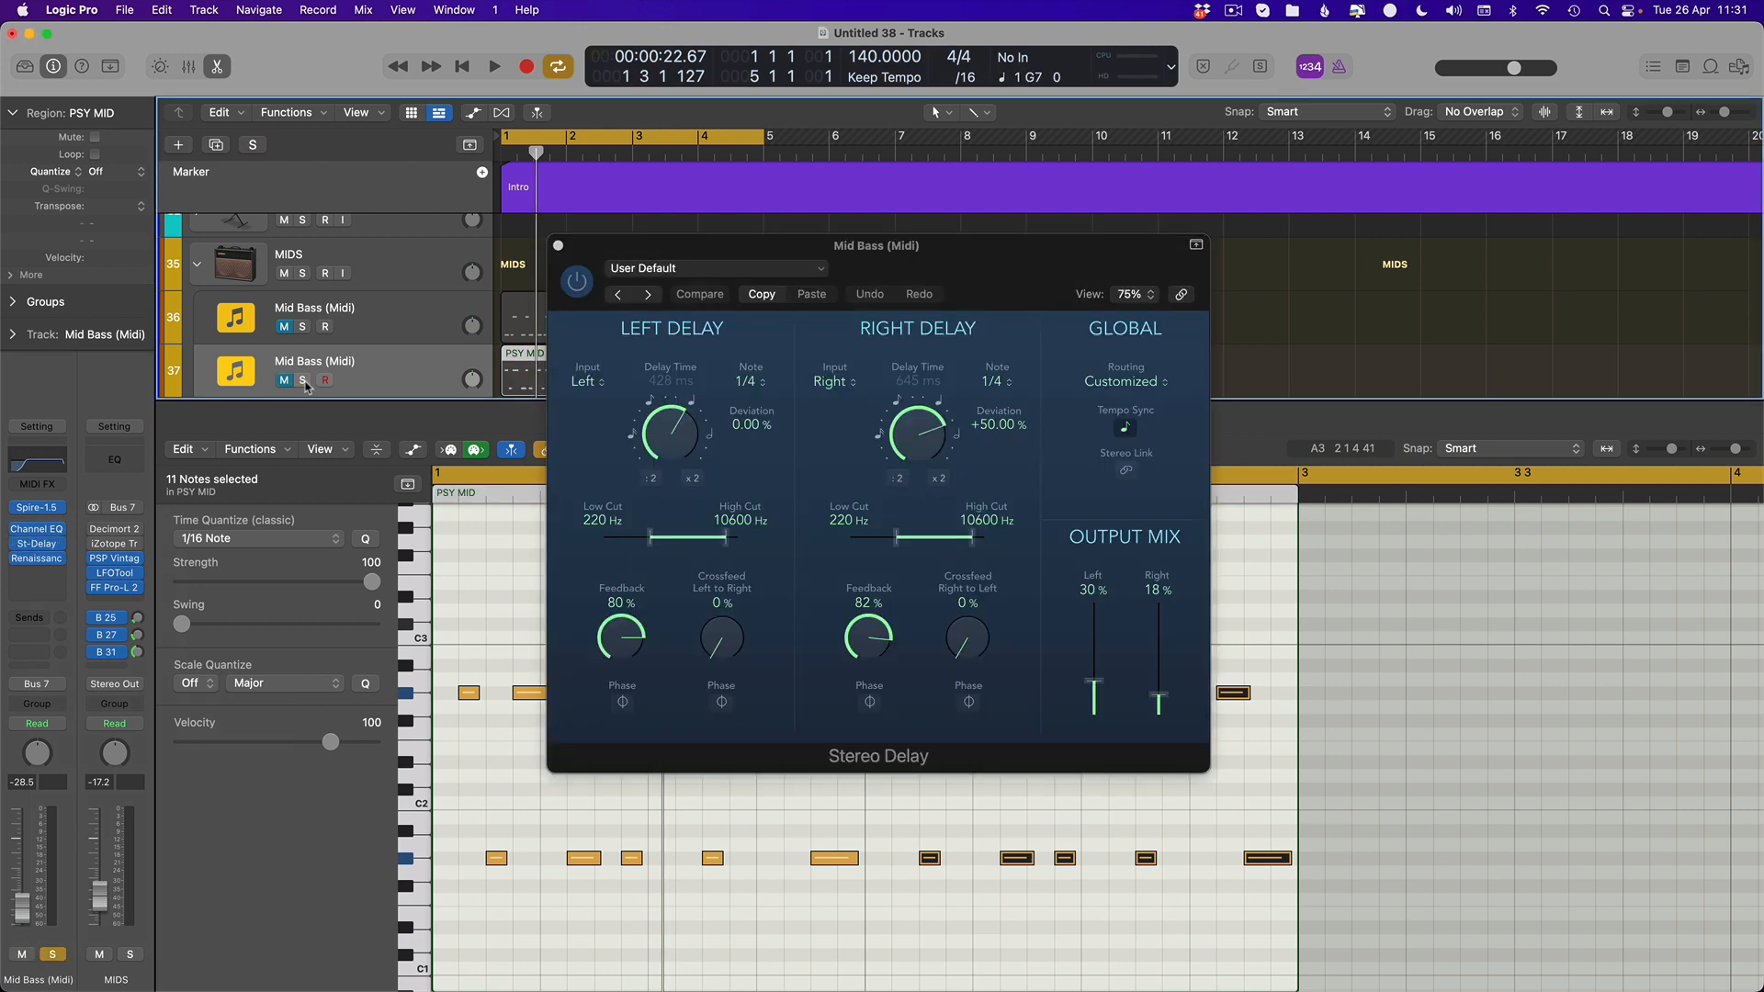
key("space")
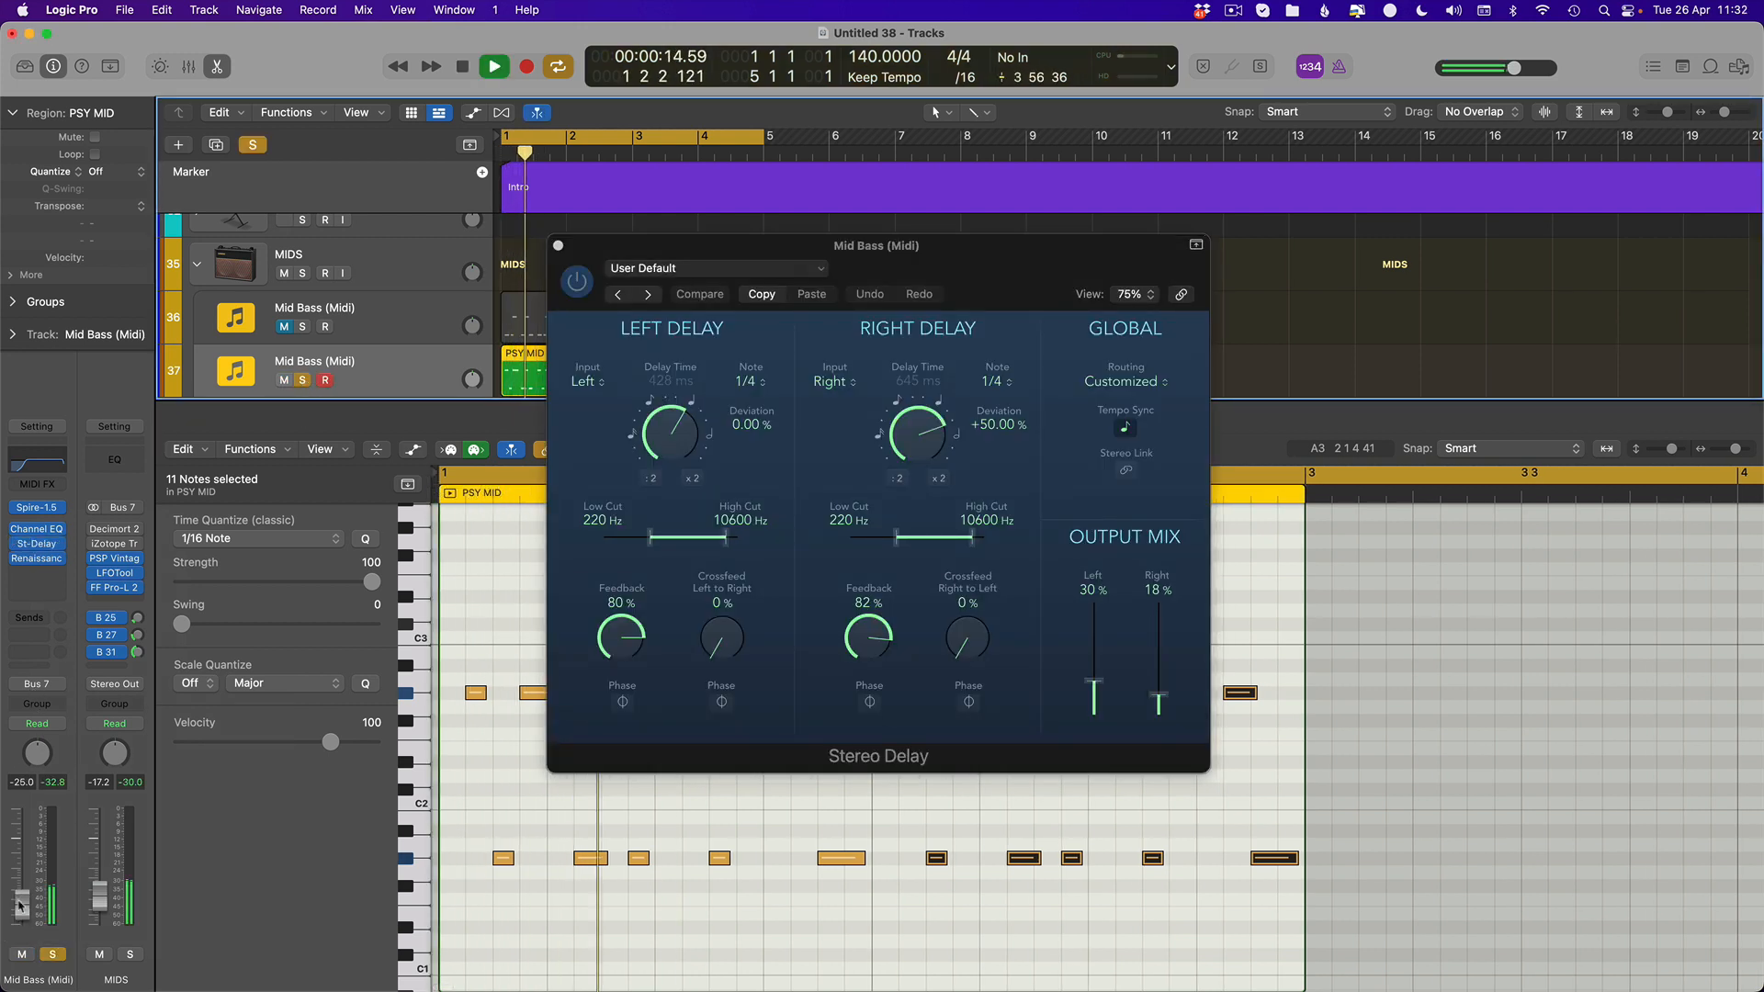
left_click(37, 563)
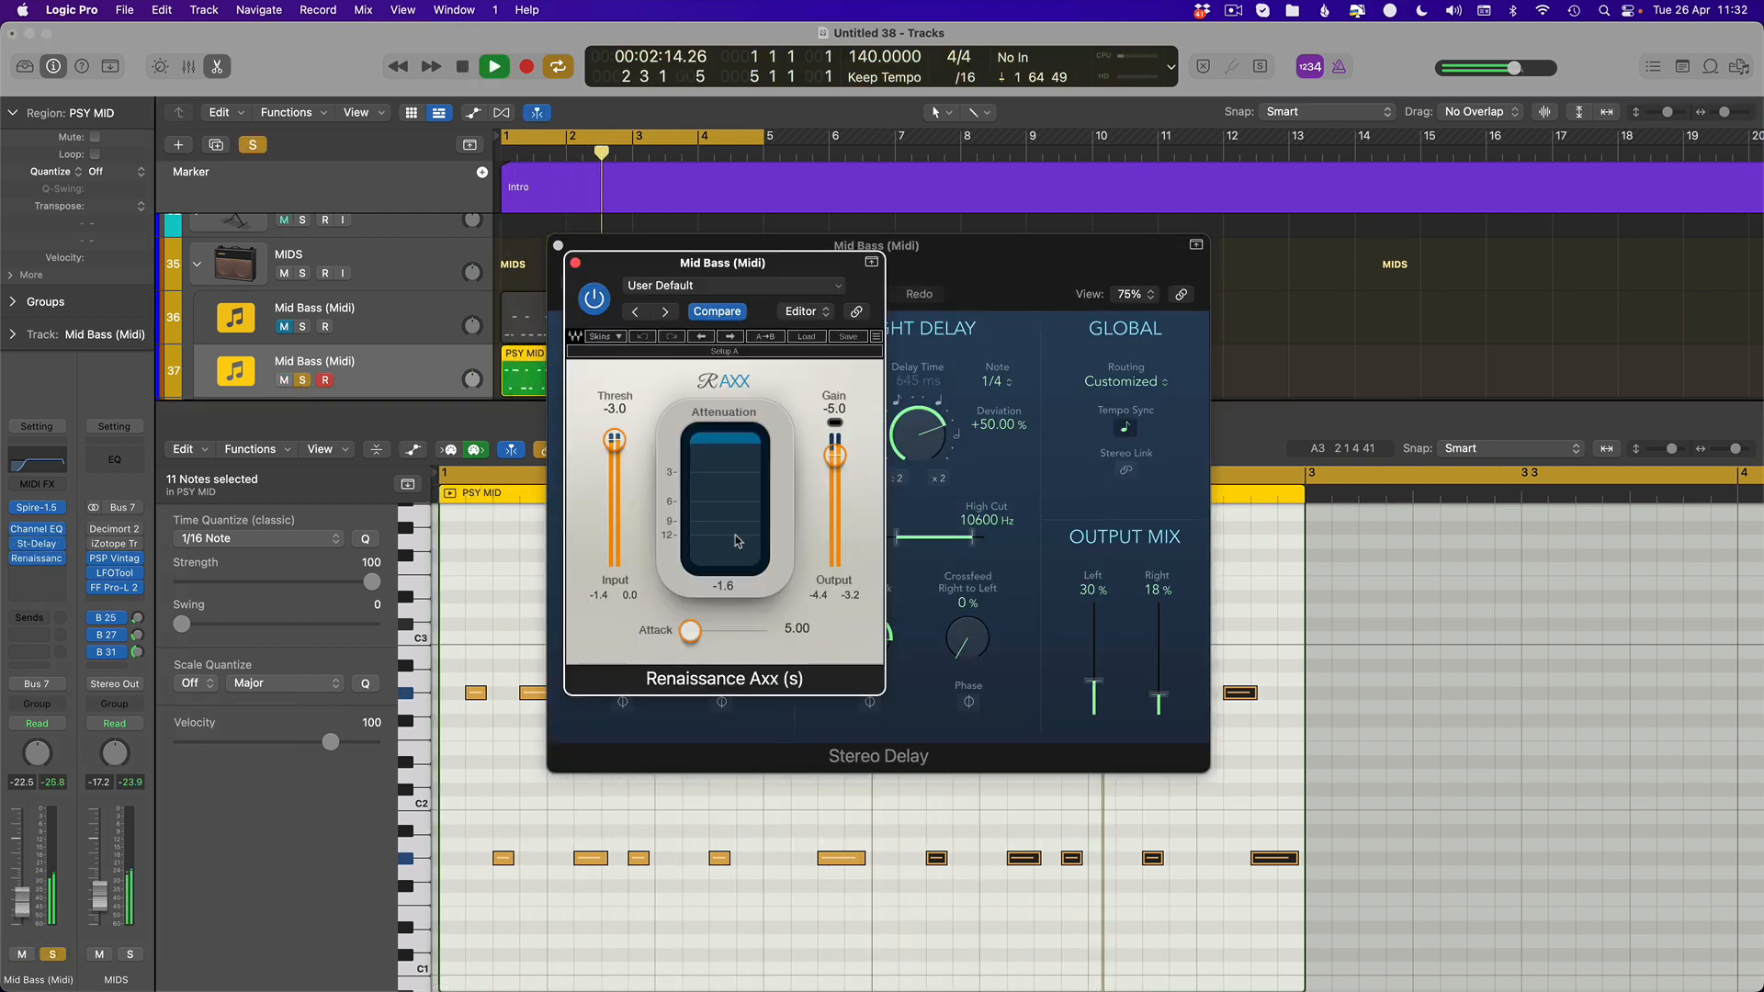
left_click_drag(613, 449, 612, 453)
left_click(503, 153)
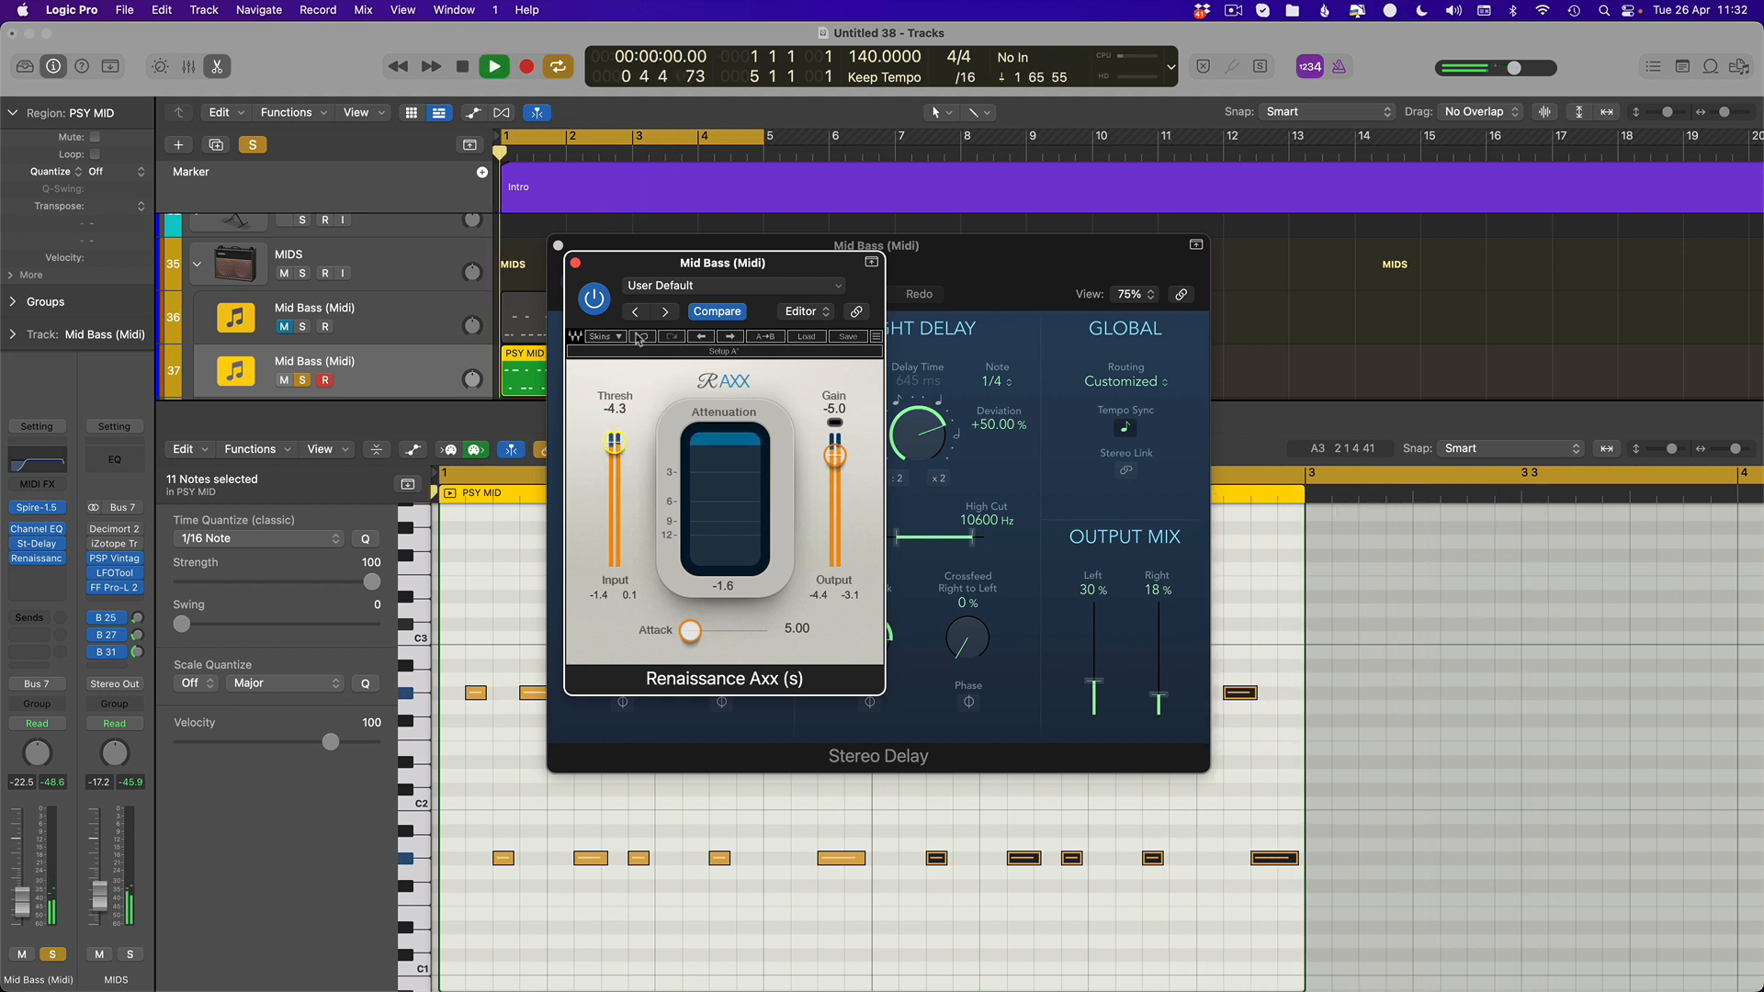
key("v")
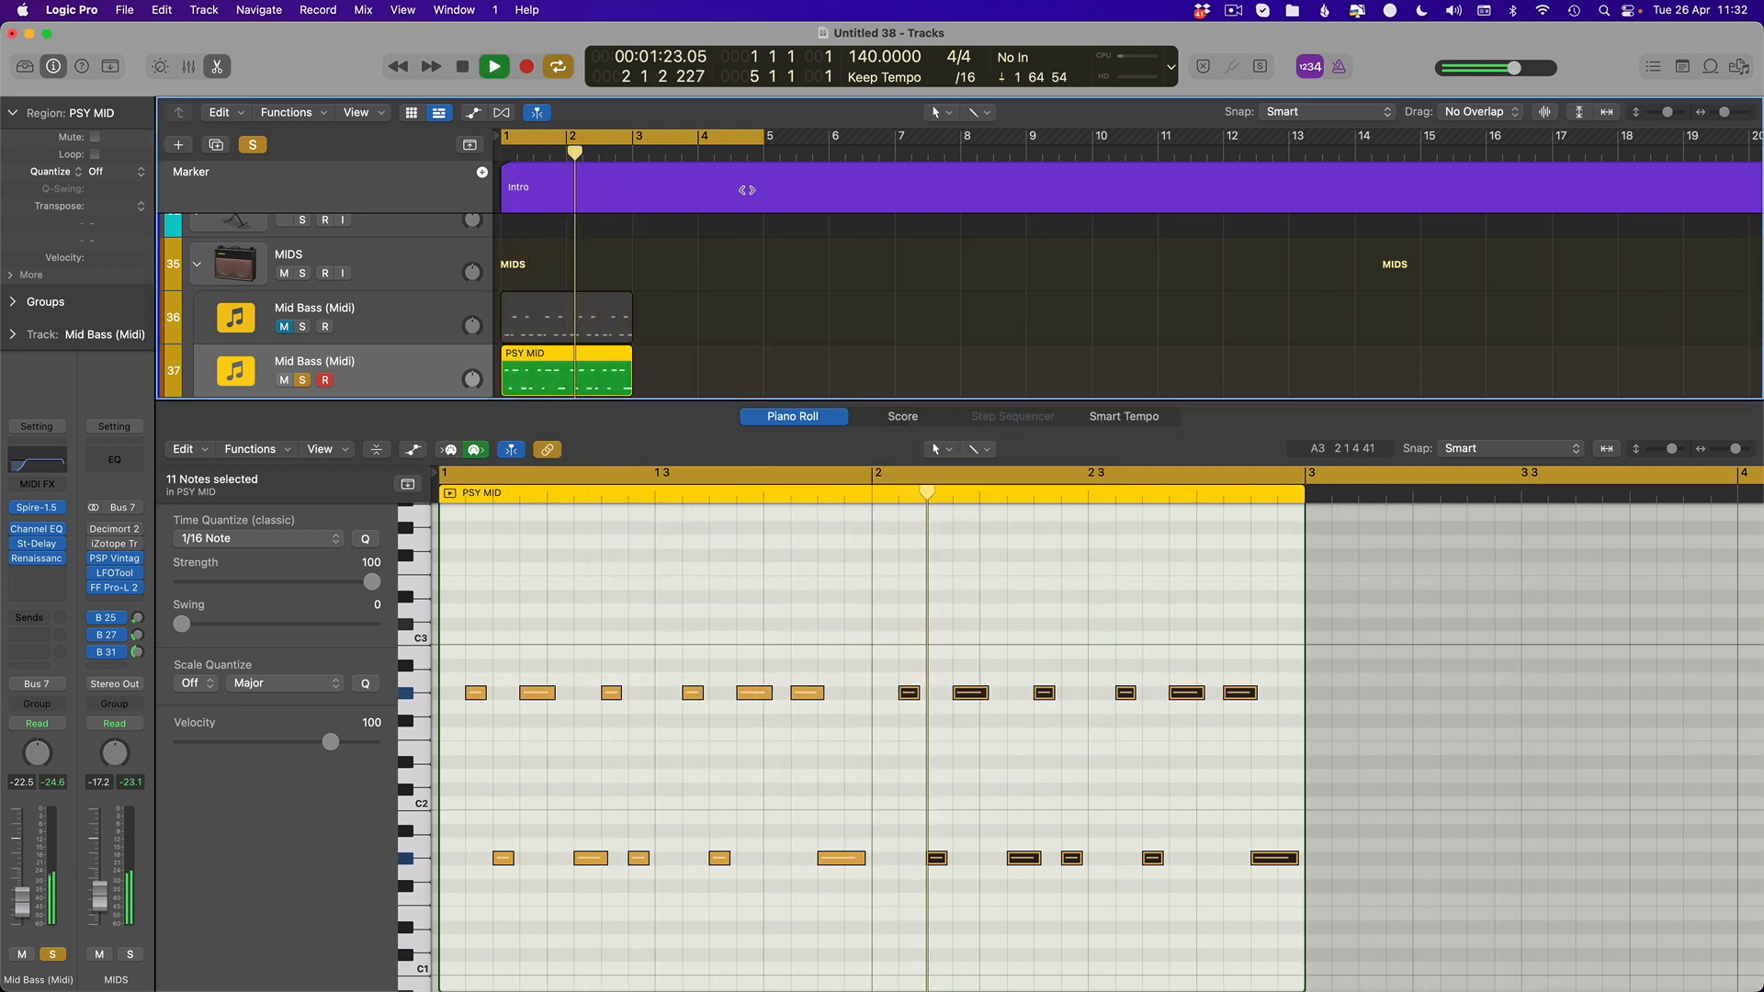
Shorten the cycle range to bars 1 and 2 and raise the last G#2 note of bar 2 an octave to G#3
left_click_drag(768, 145, 632, 145)
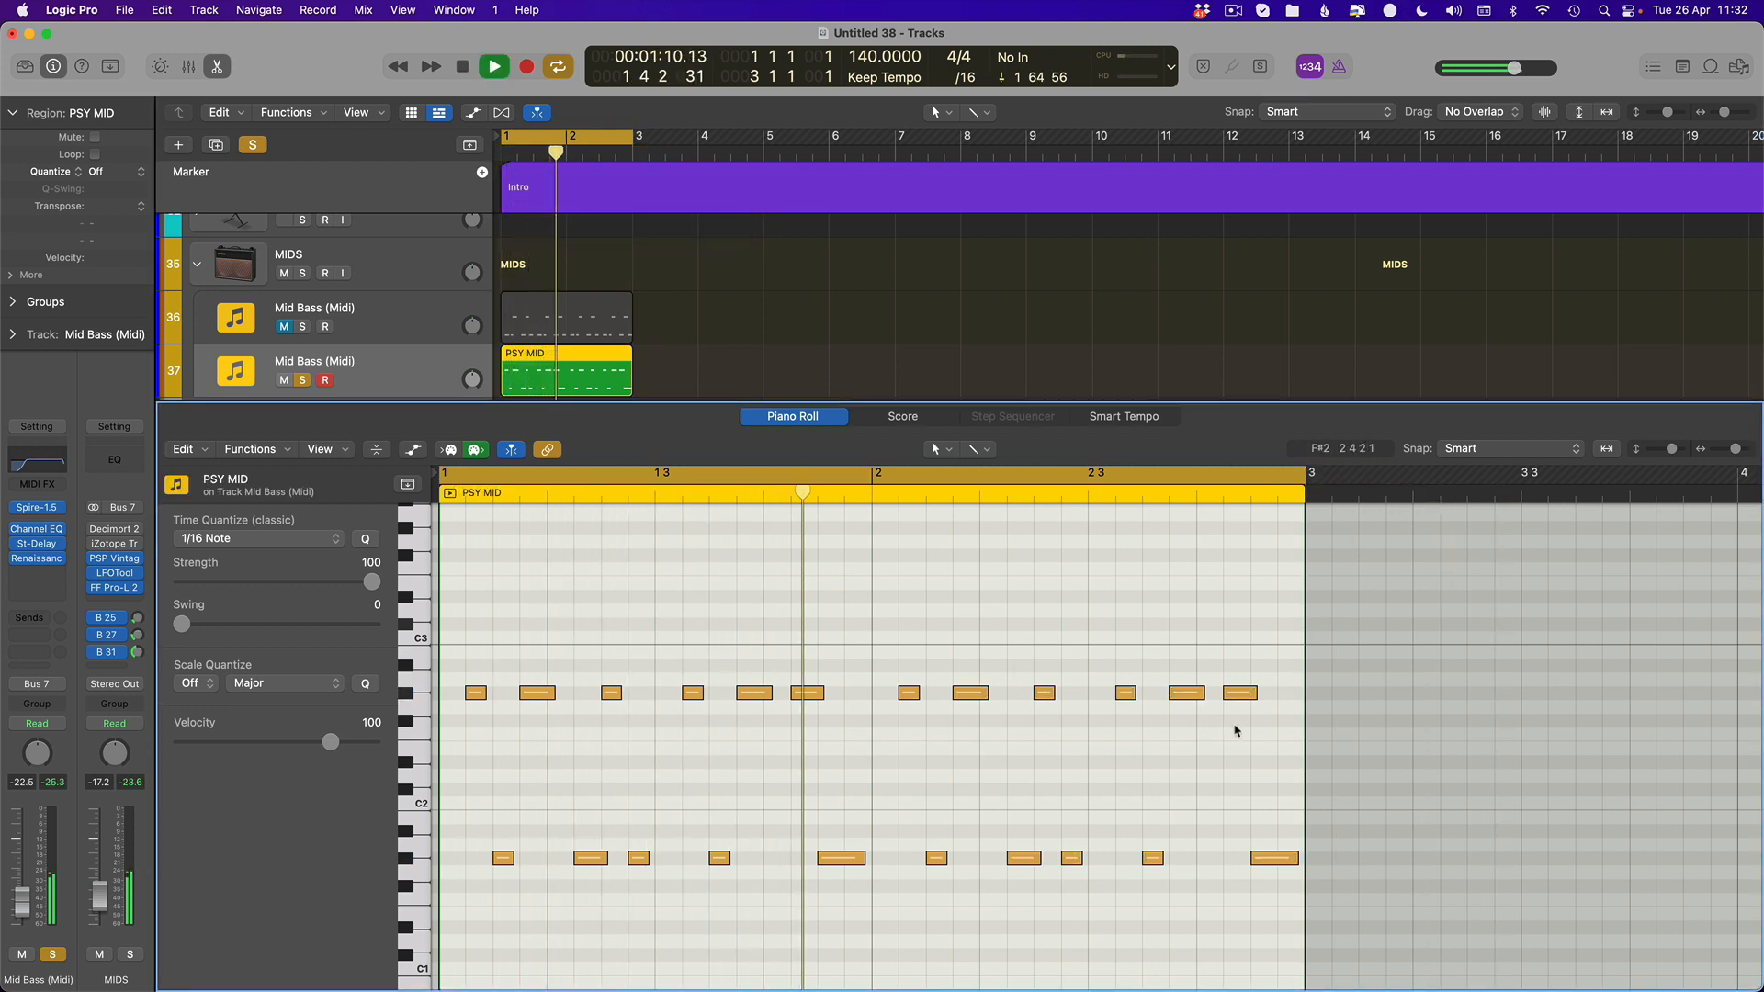
left_click(1241, 693)
key("alt+shift+Up")
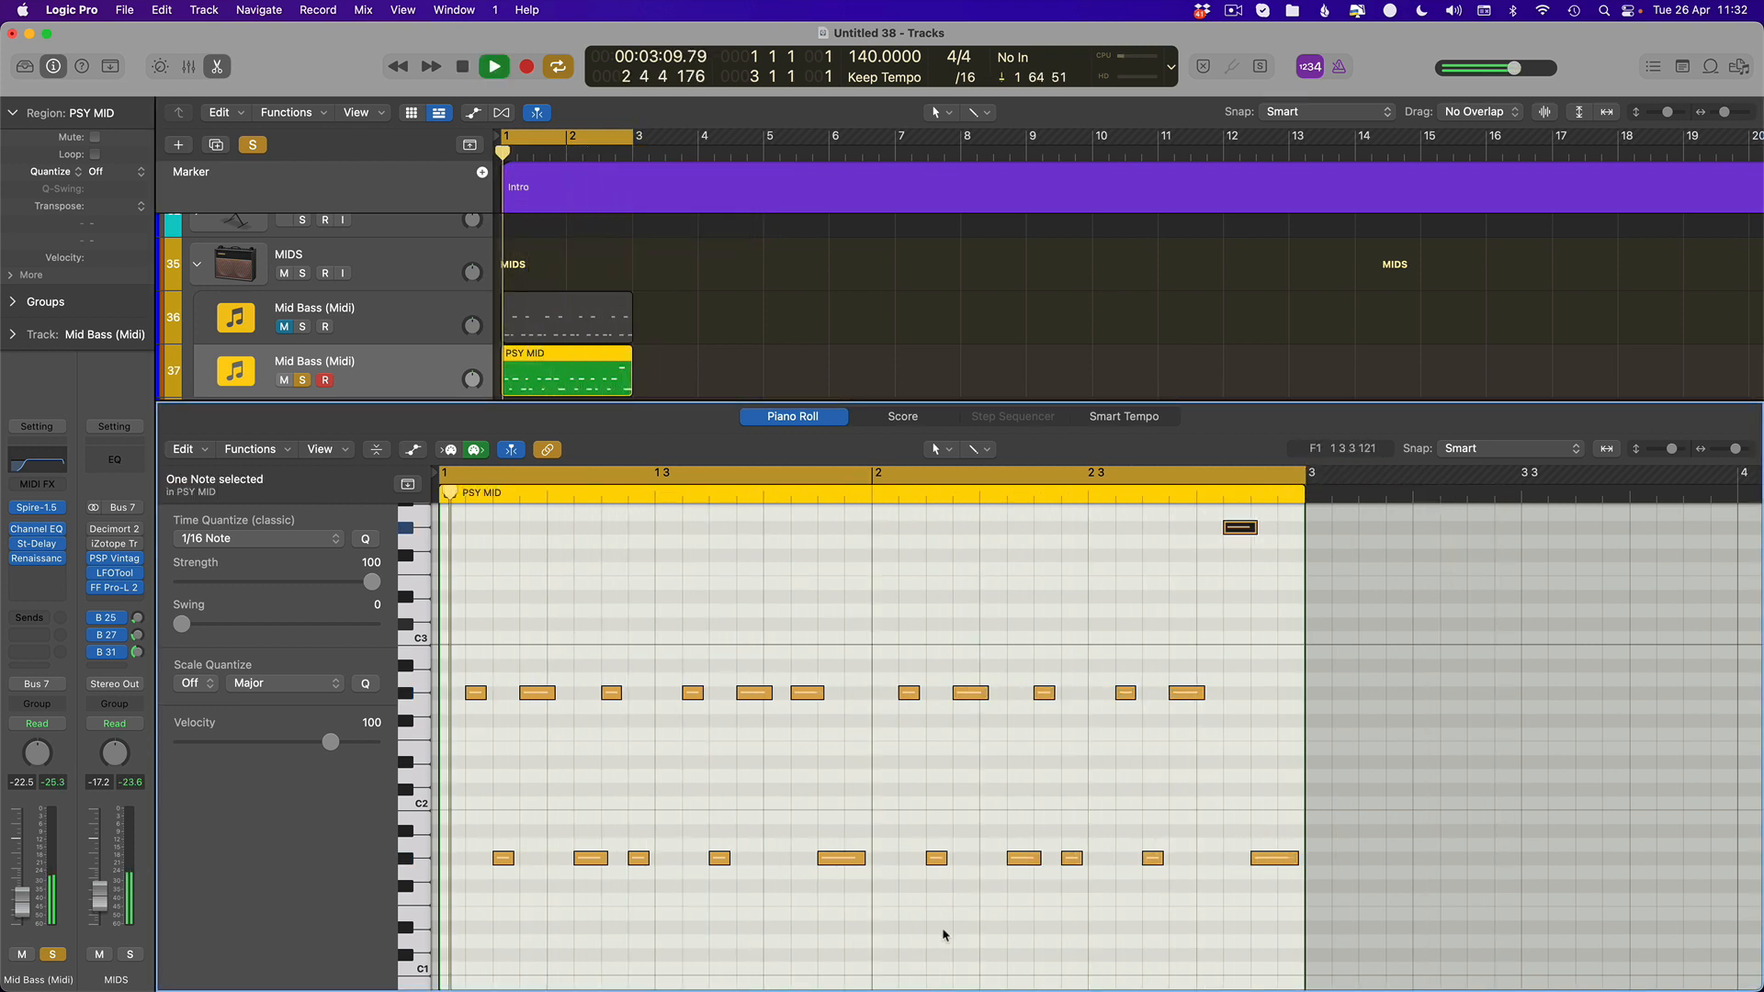
Lower the Renaissance Axx threshold on the lower Mid Bass (Midi) track to -5.1 and hide the plug-in windows
key("v")
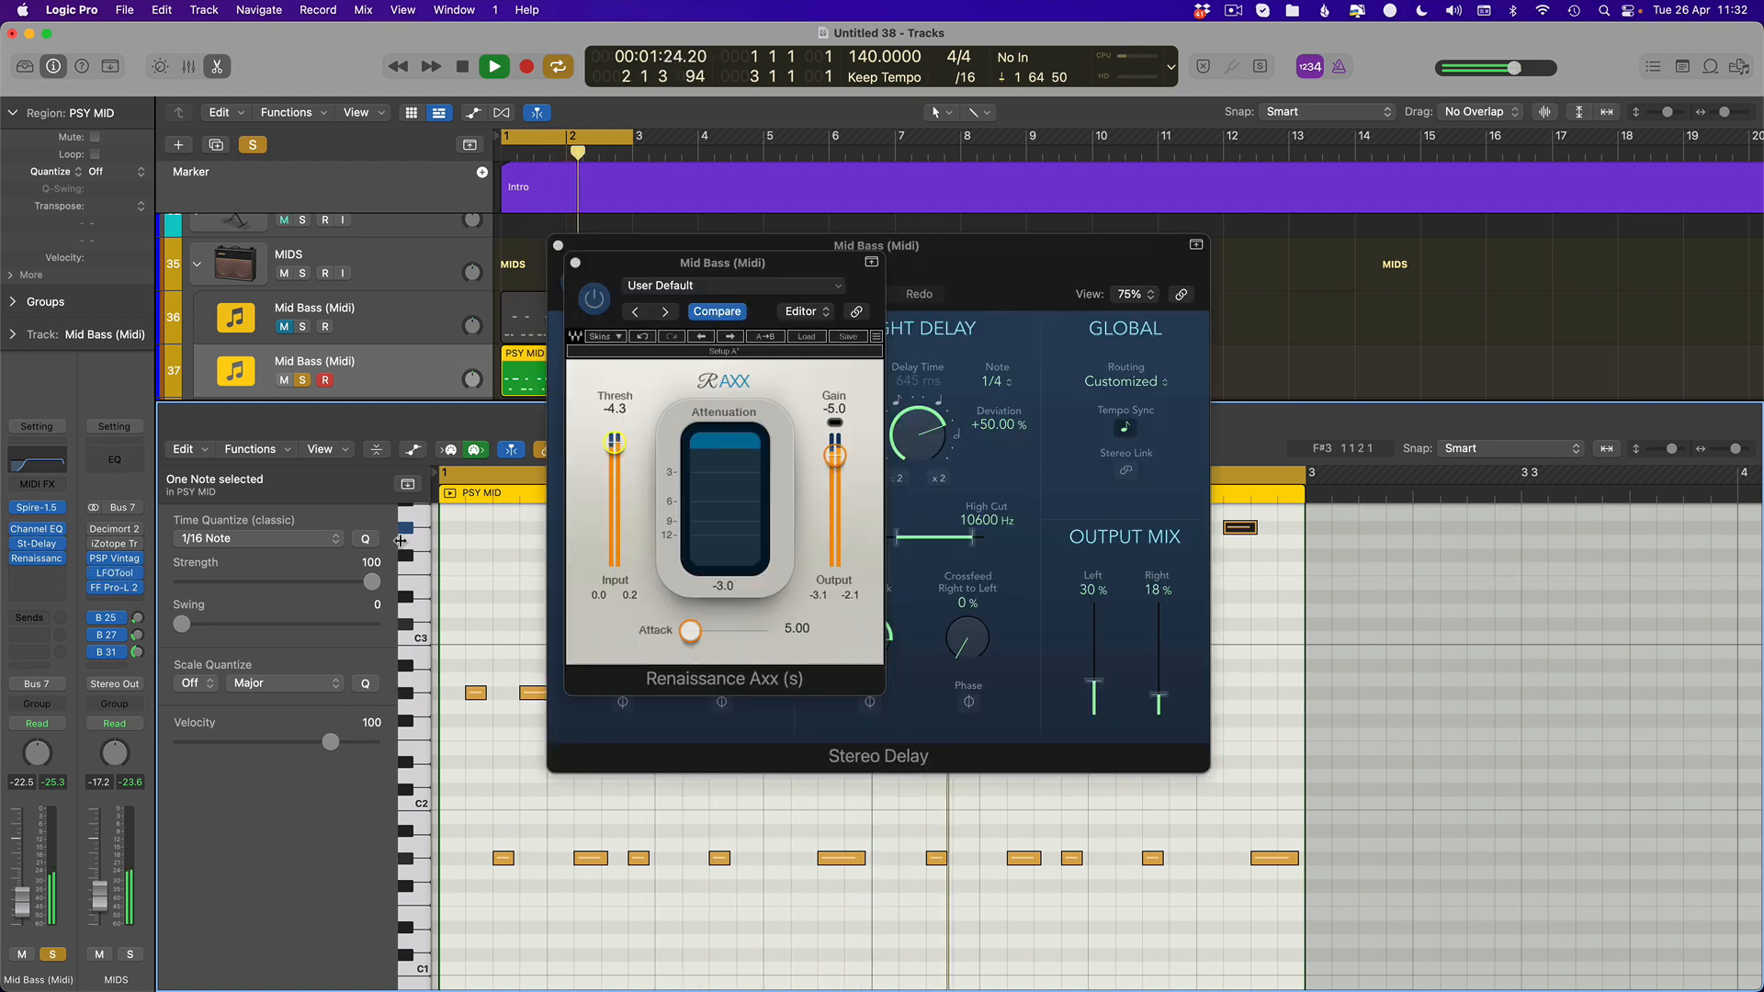
left_click_drag(623, 450, 623, 455)
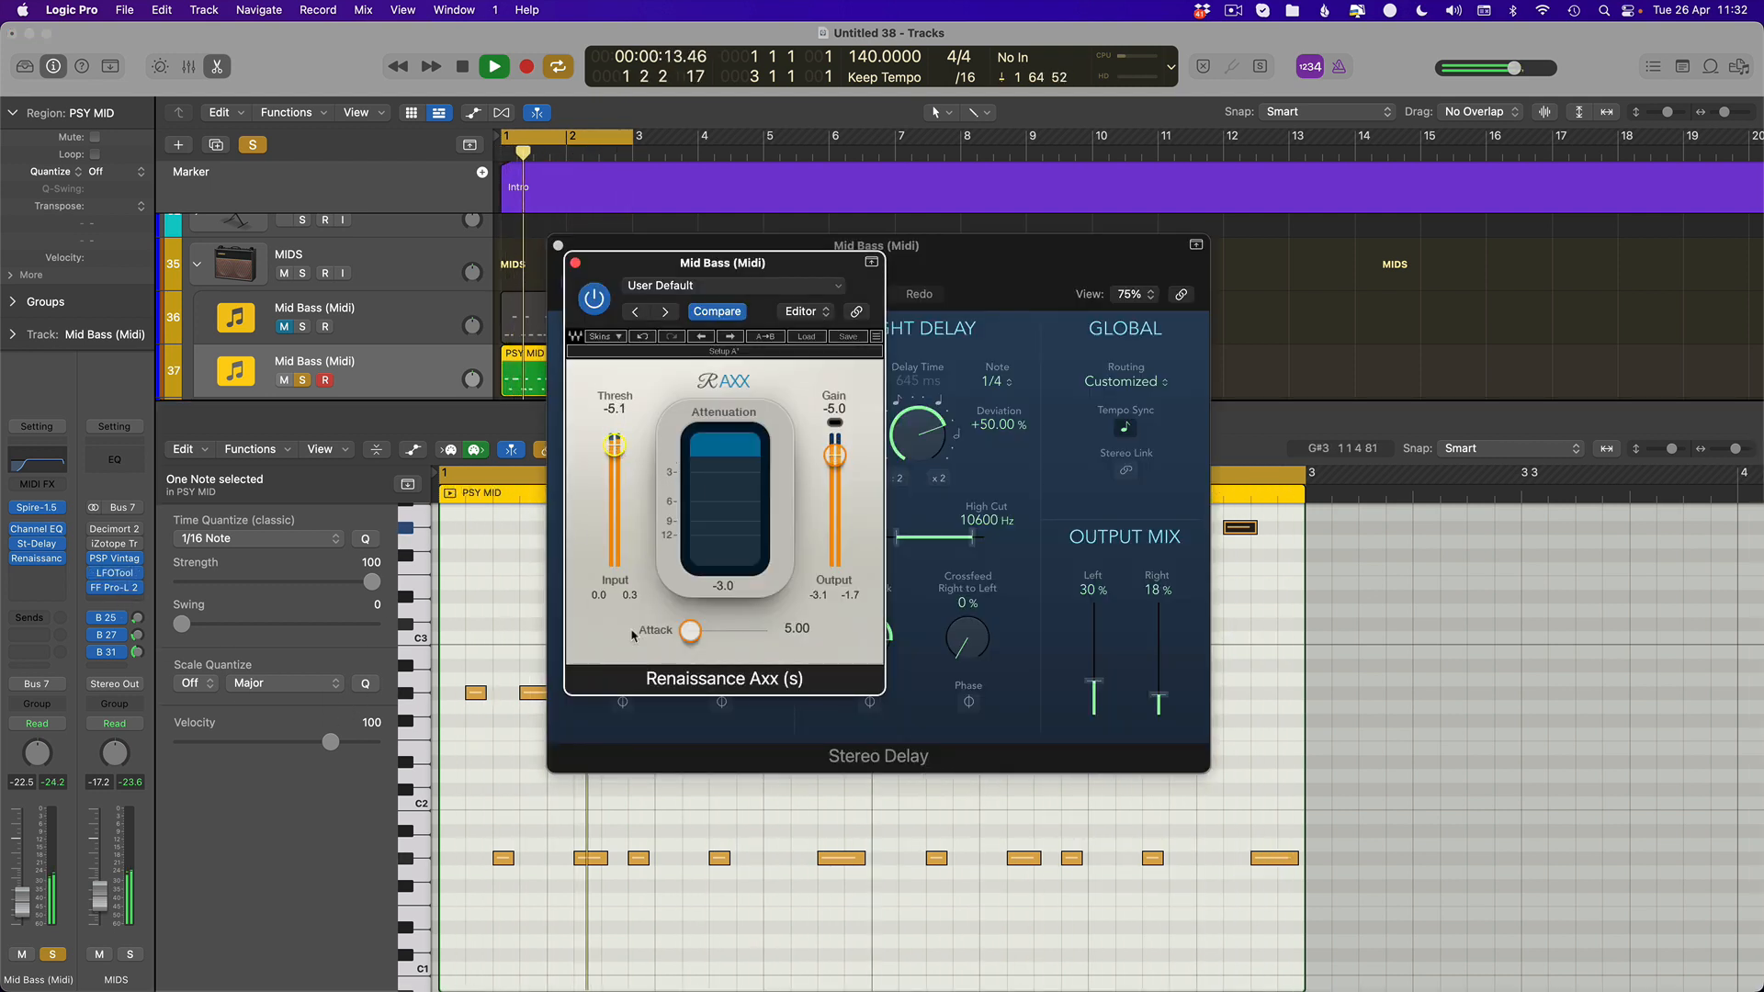
key("v")
View the mid bass's Spire synth and the MIDS bus's PSP VintageWarmer2 while the loop plays, and stop playback
left_click(37, 508)
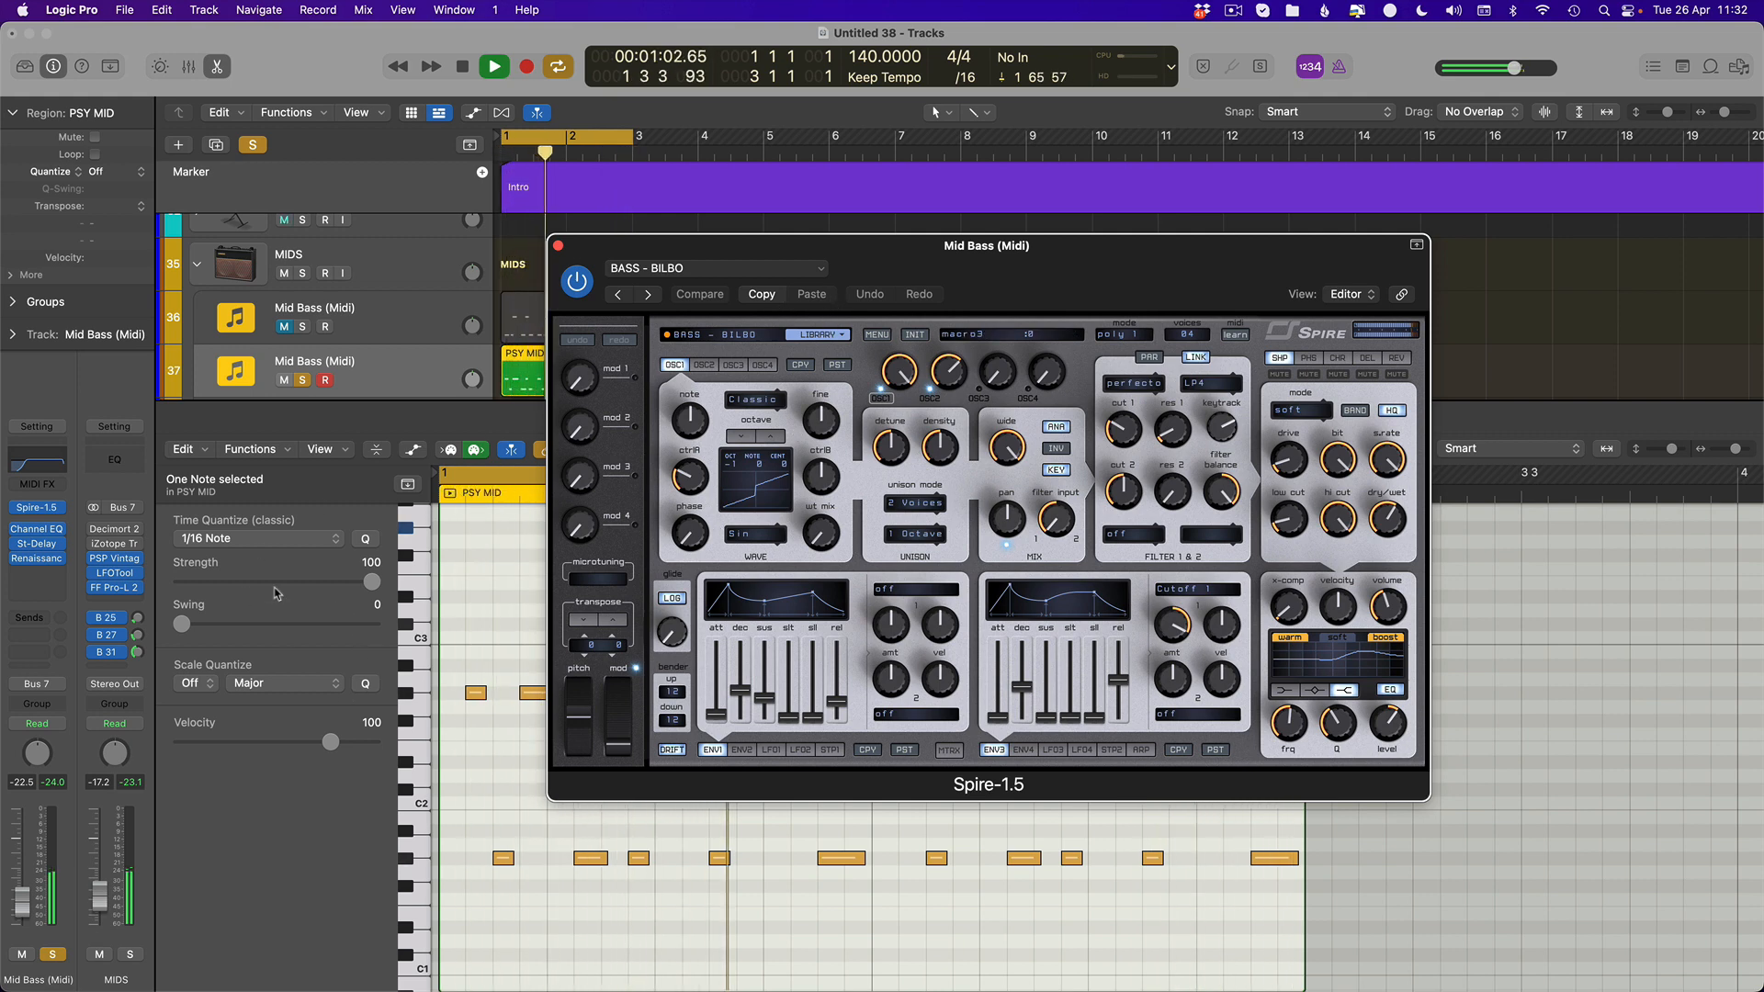
left_click(115, 558)
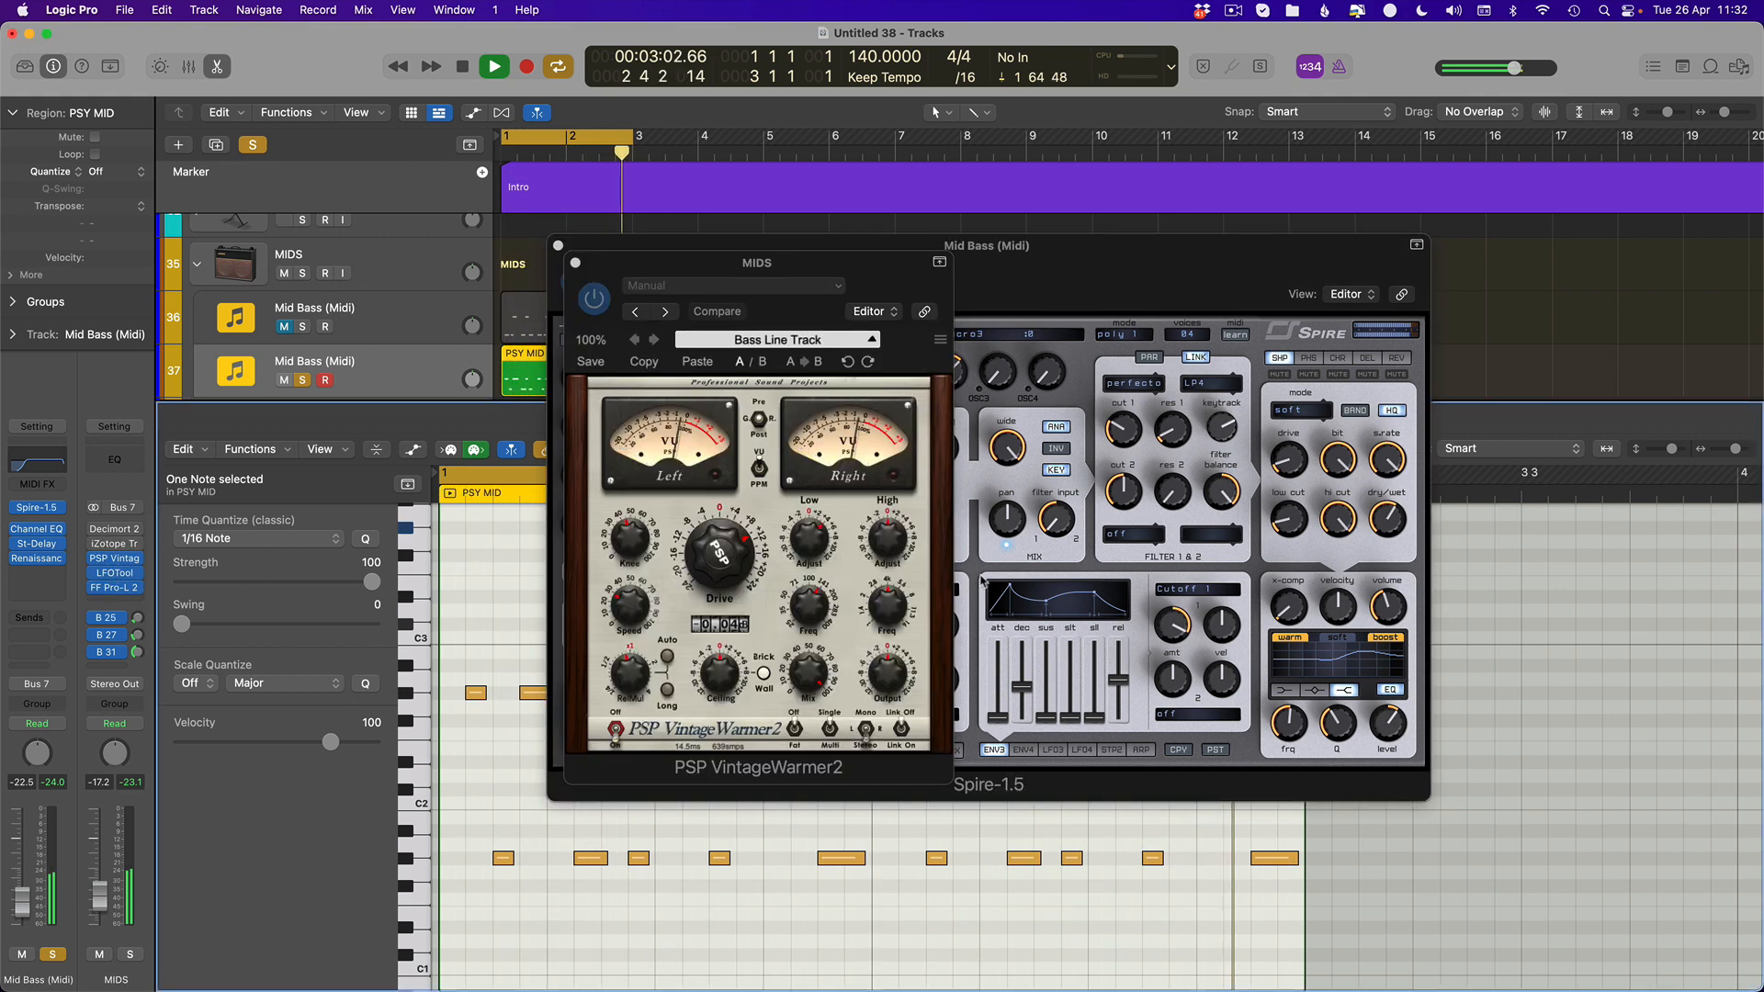
key("space")
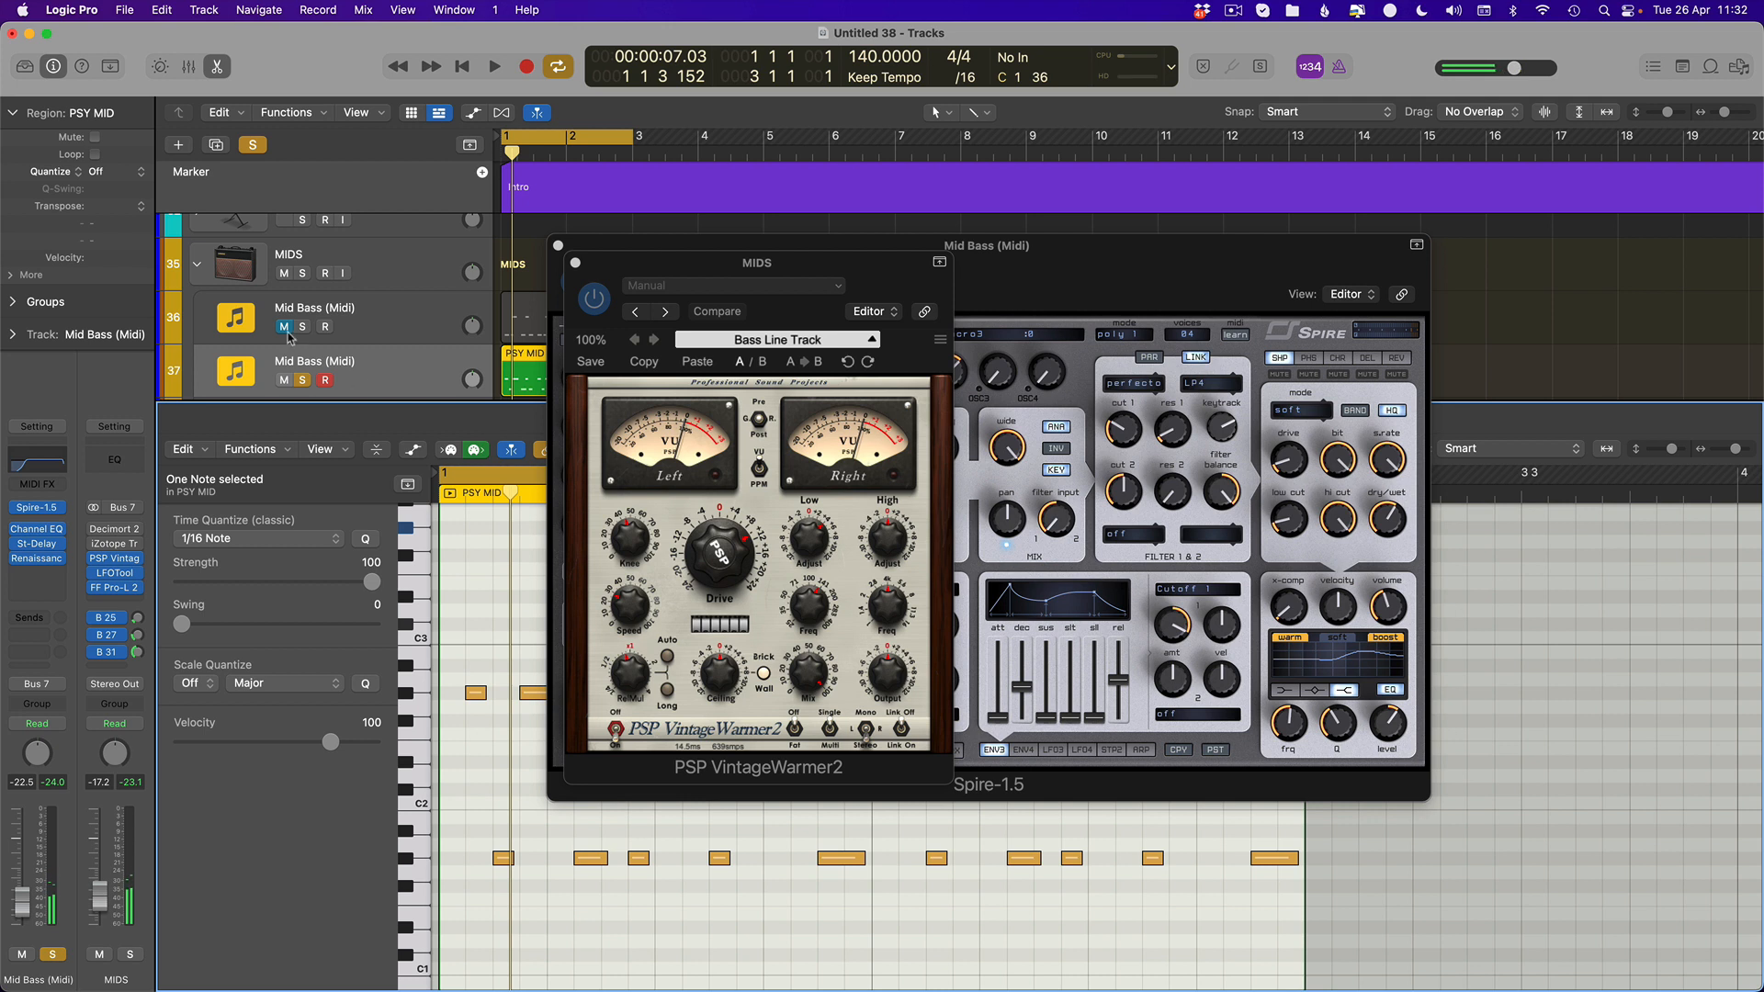
Compare the lower Mid Bass (Midi) track muted and unmuted during playback, and close PSP VintageWarmer2
left_click(286, 380)
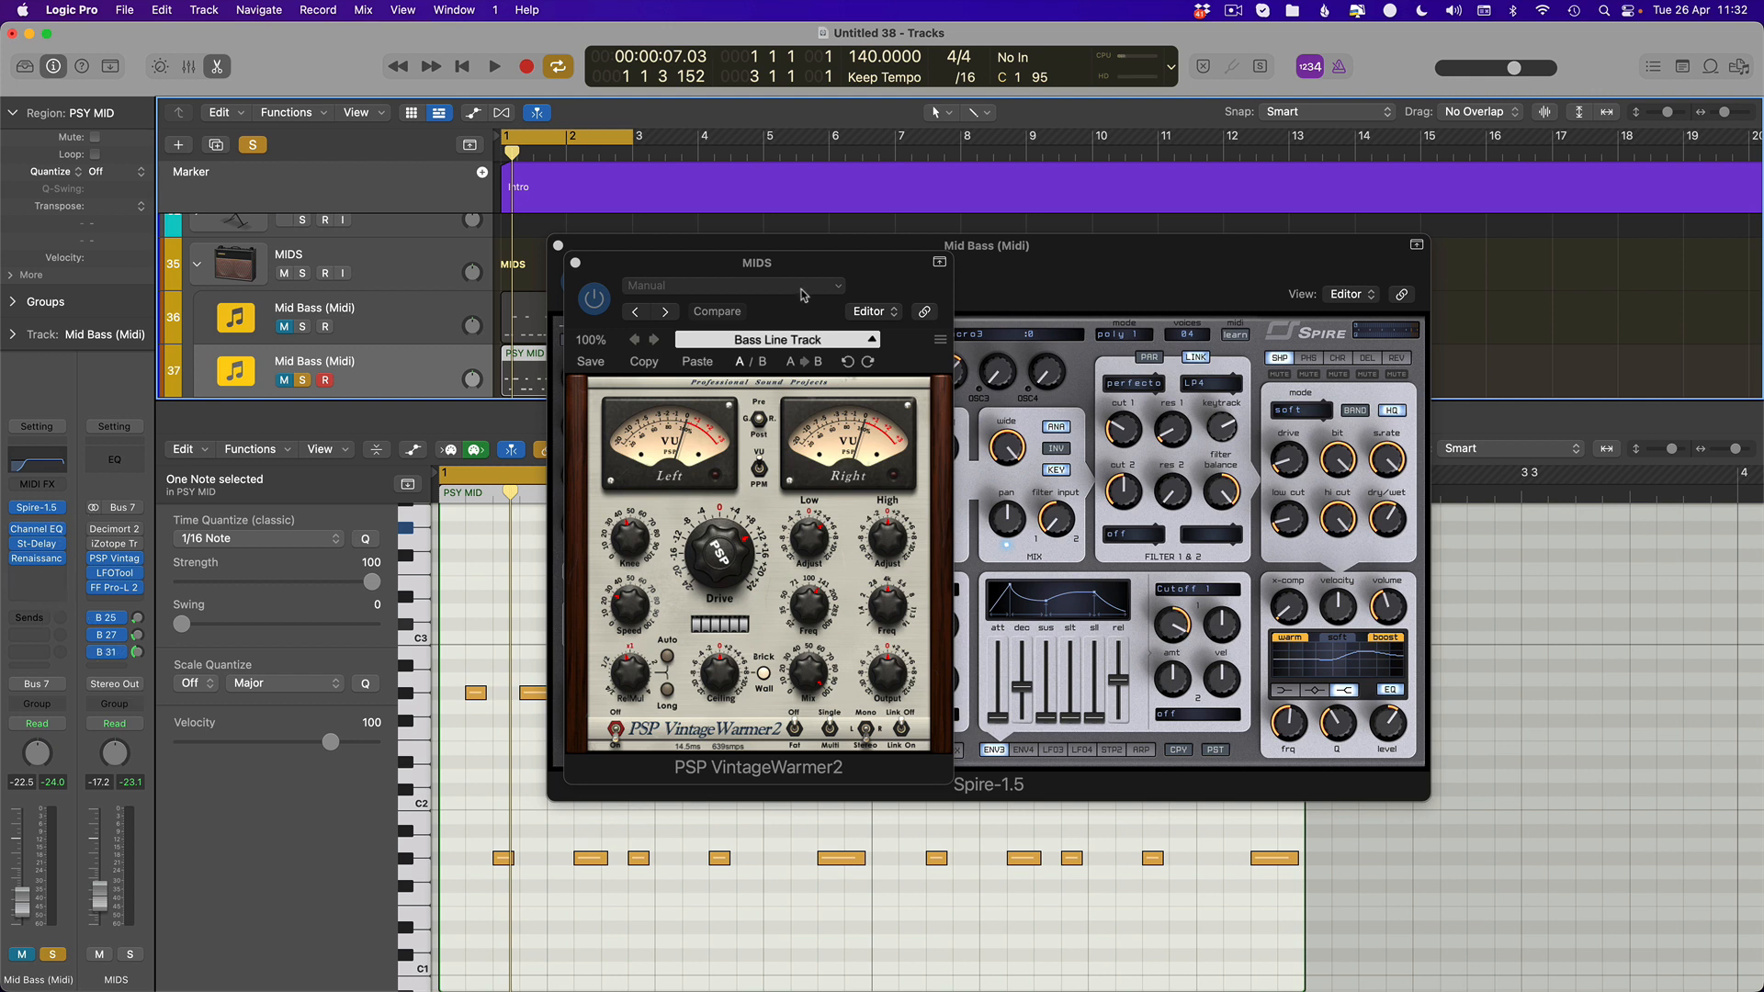
key("space")
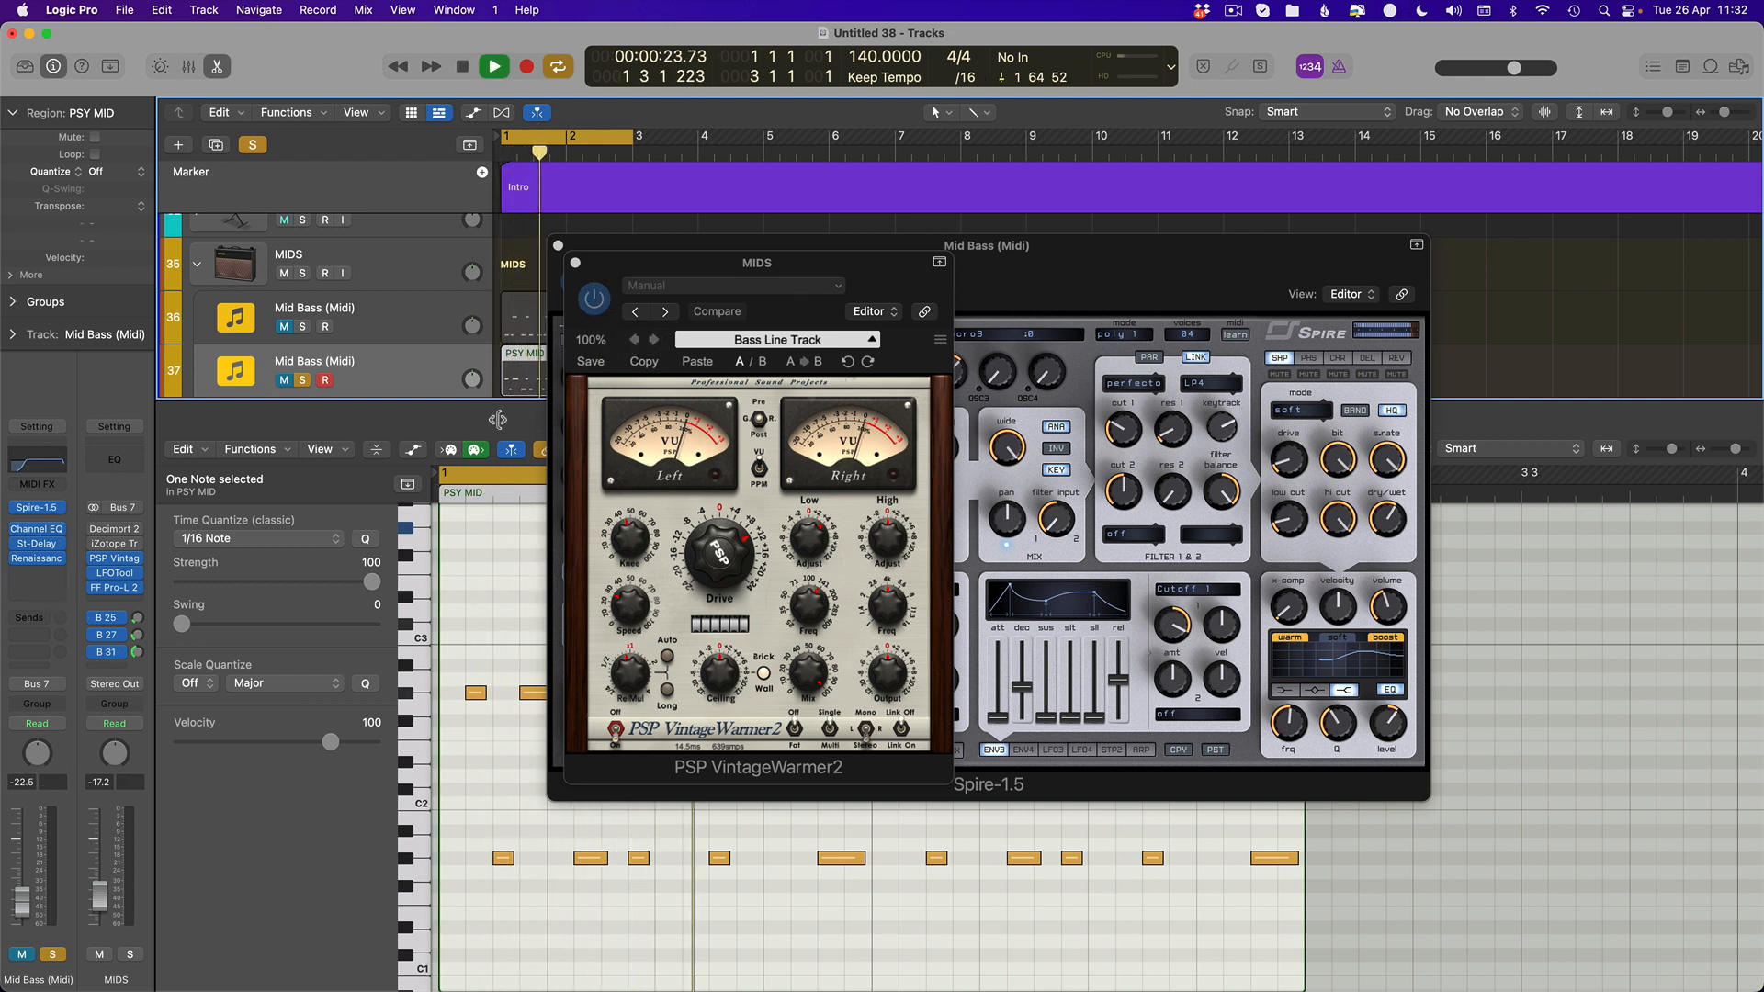
left_click(285, 381)
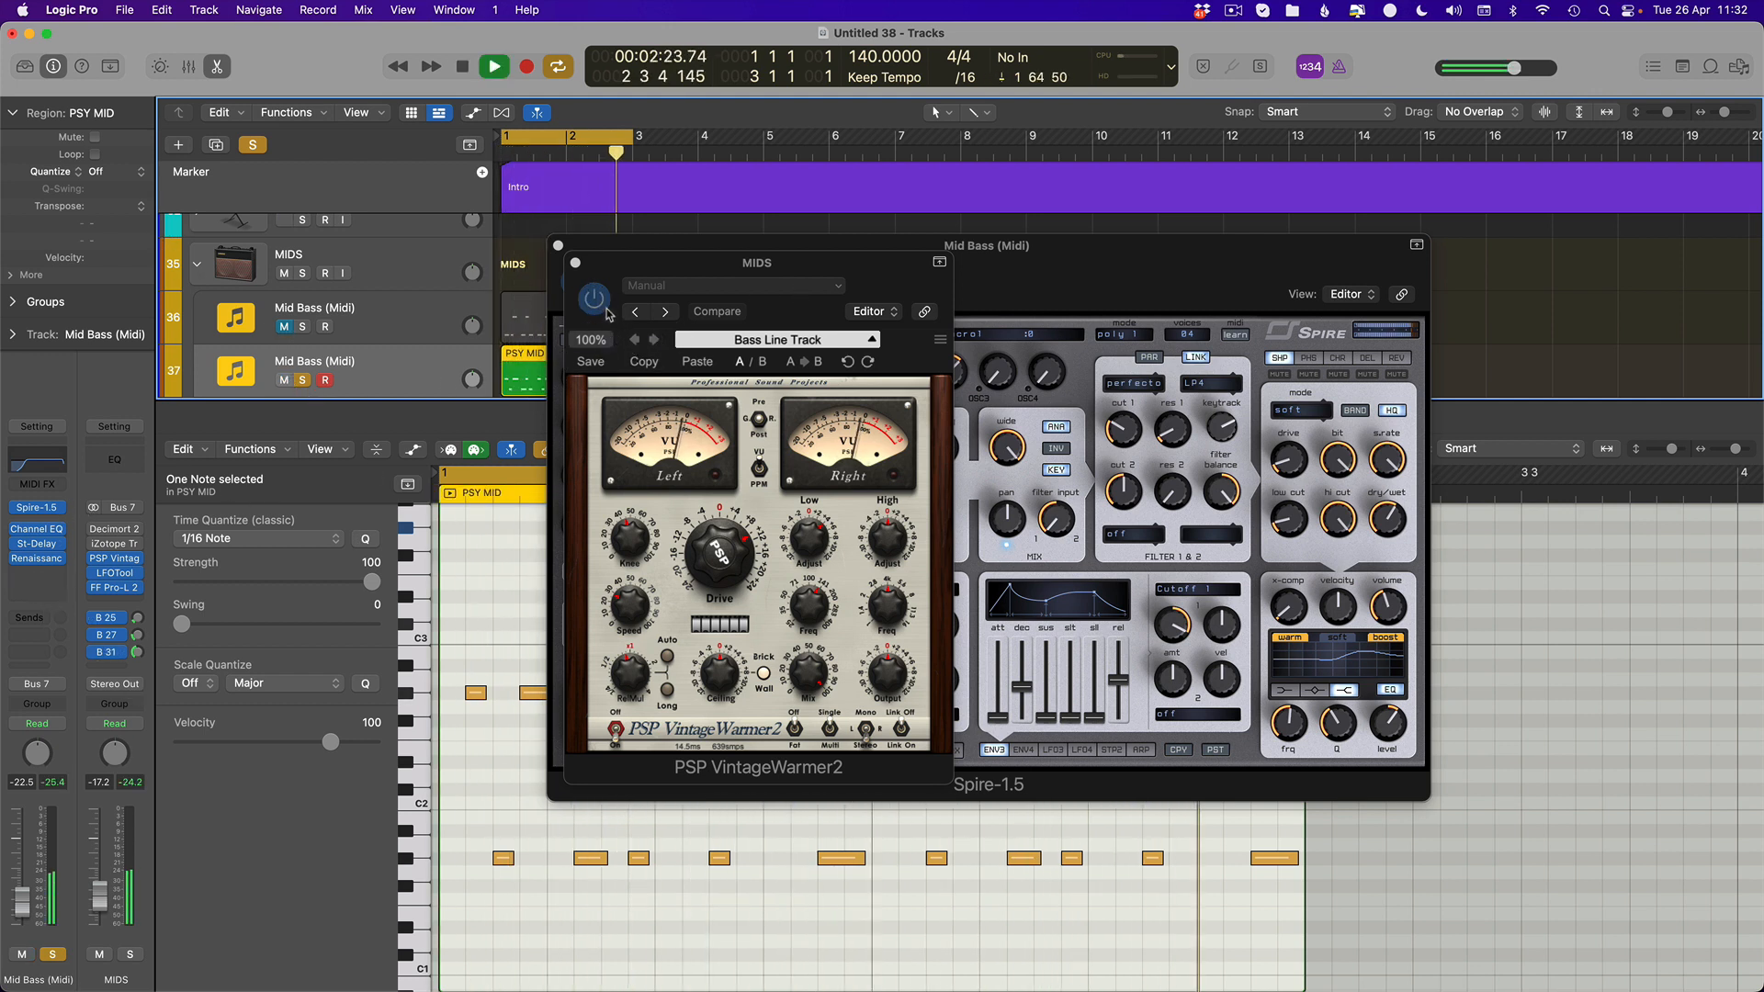
left_click(594, 299)
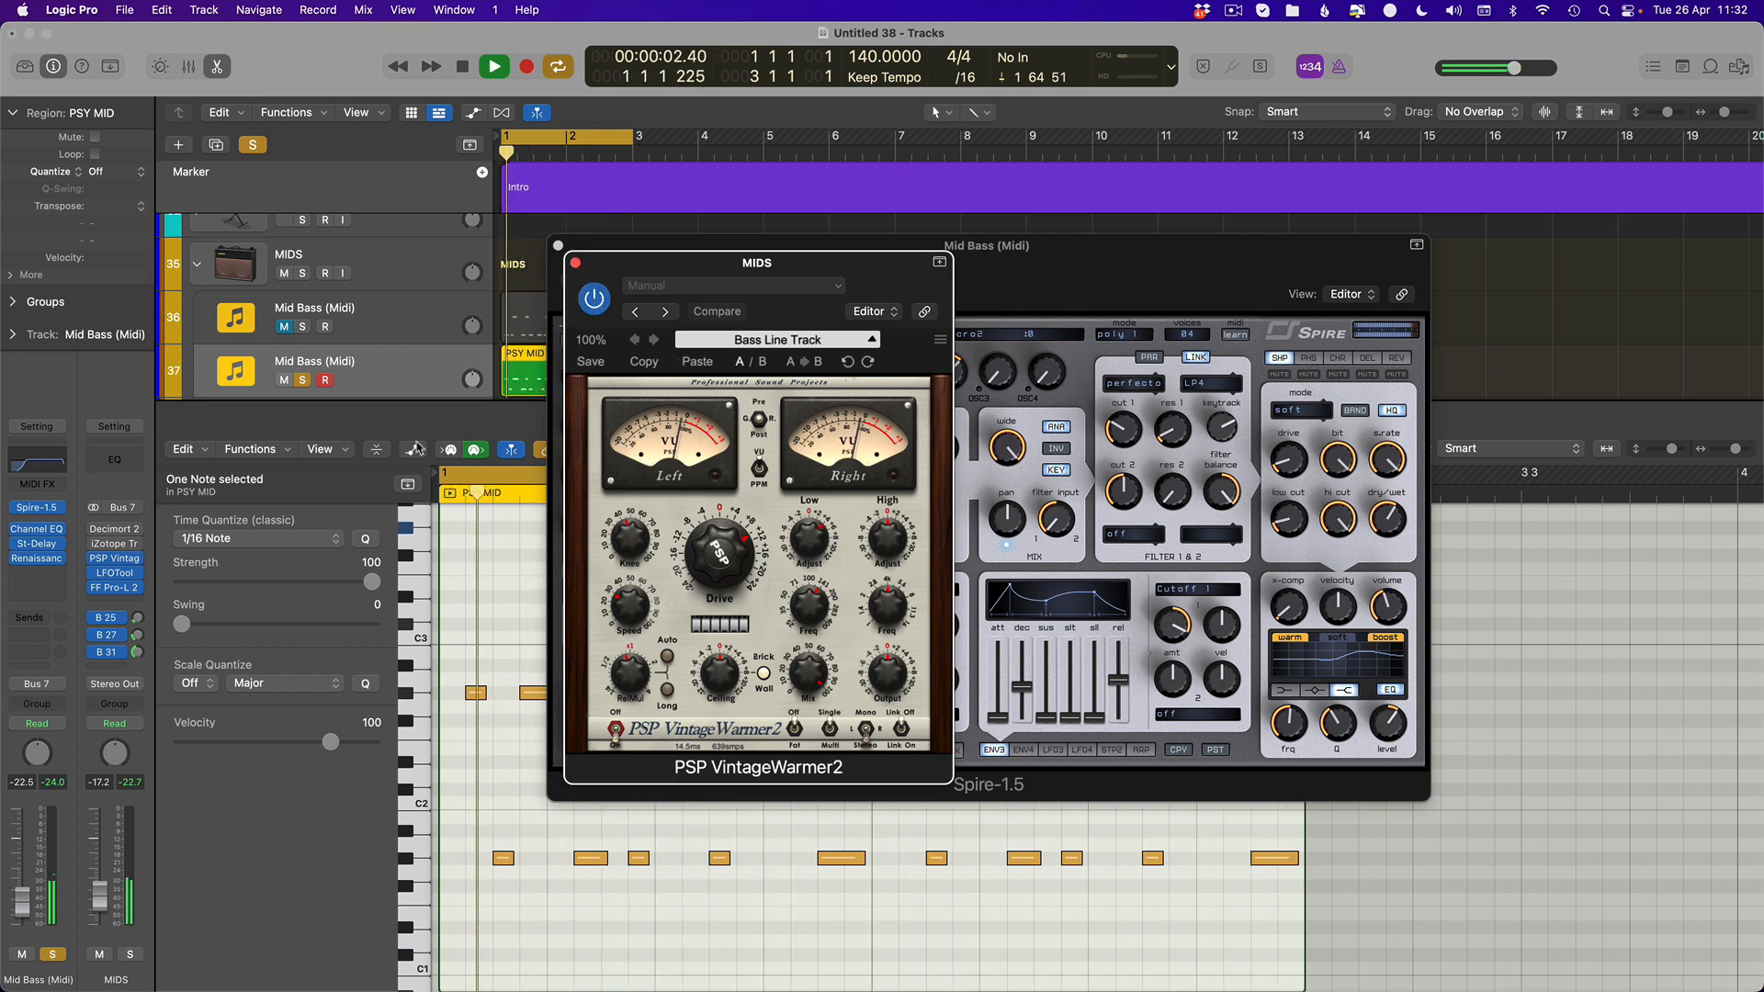
left_click(576, 265)
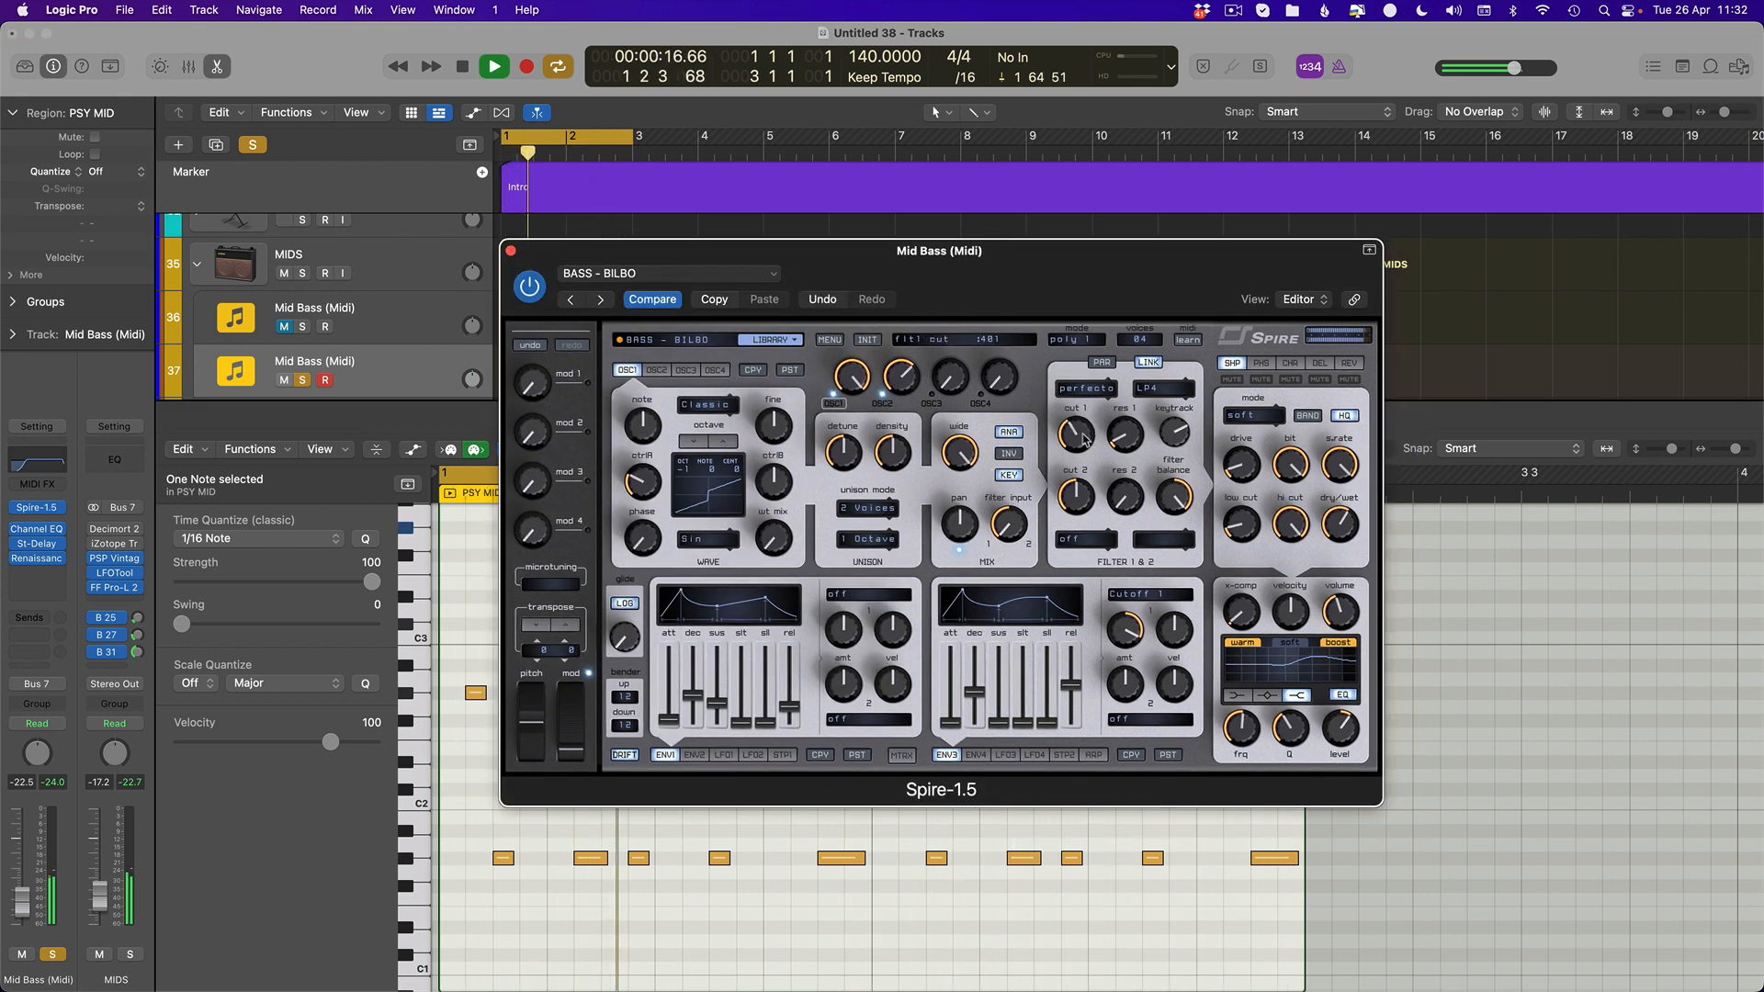
Open Spire's preset library and show the first Metta & Glyde Signature Spire bank in the User Library
left_click(644, 340)
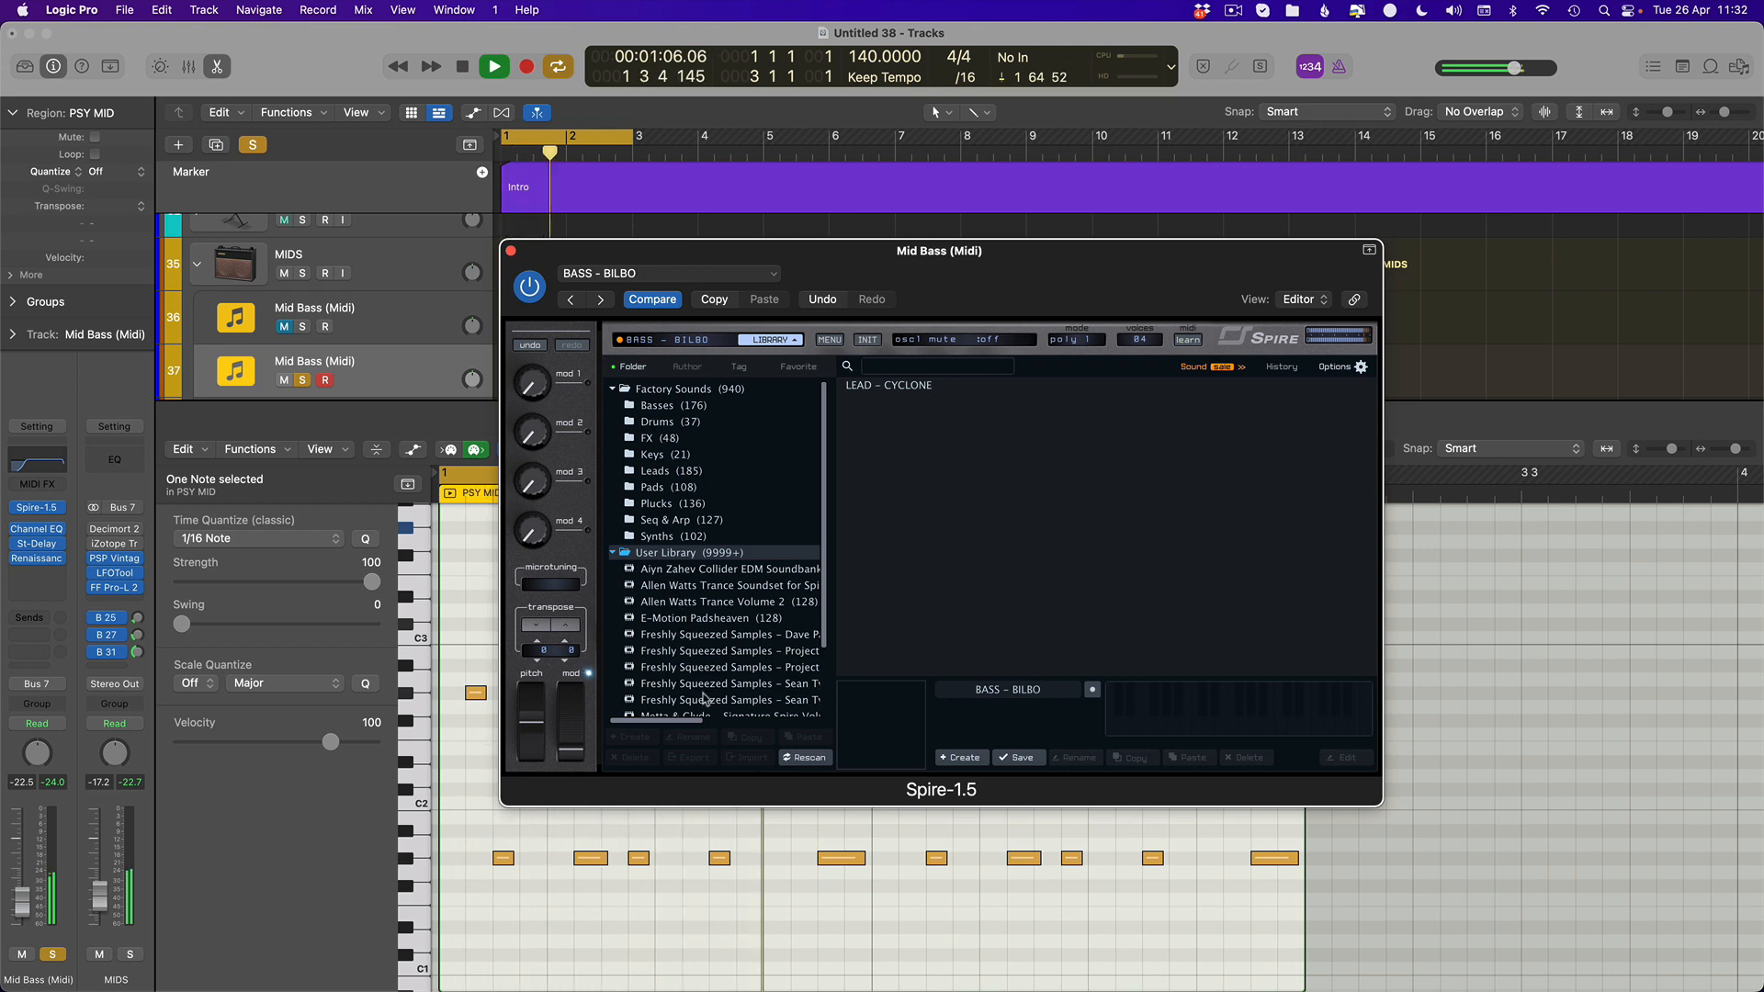
scroll(704, 698, "down", 5)
left_click(709, 628)
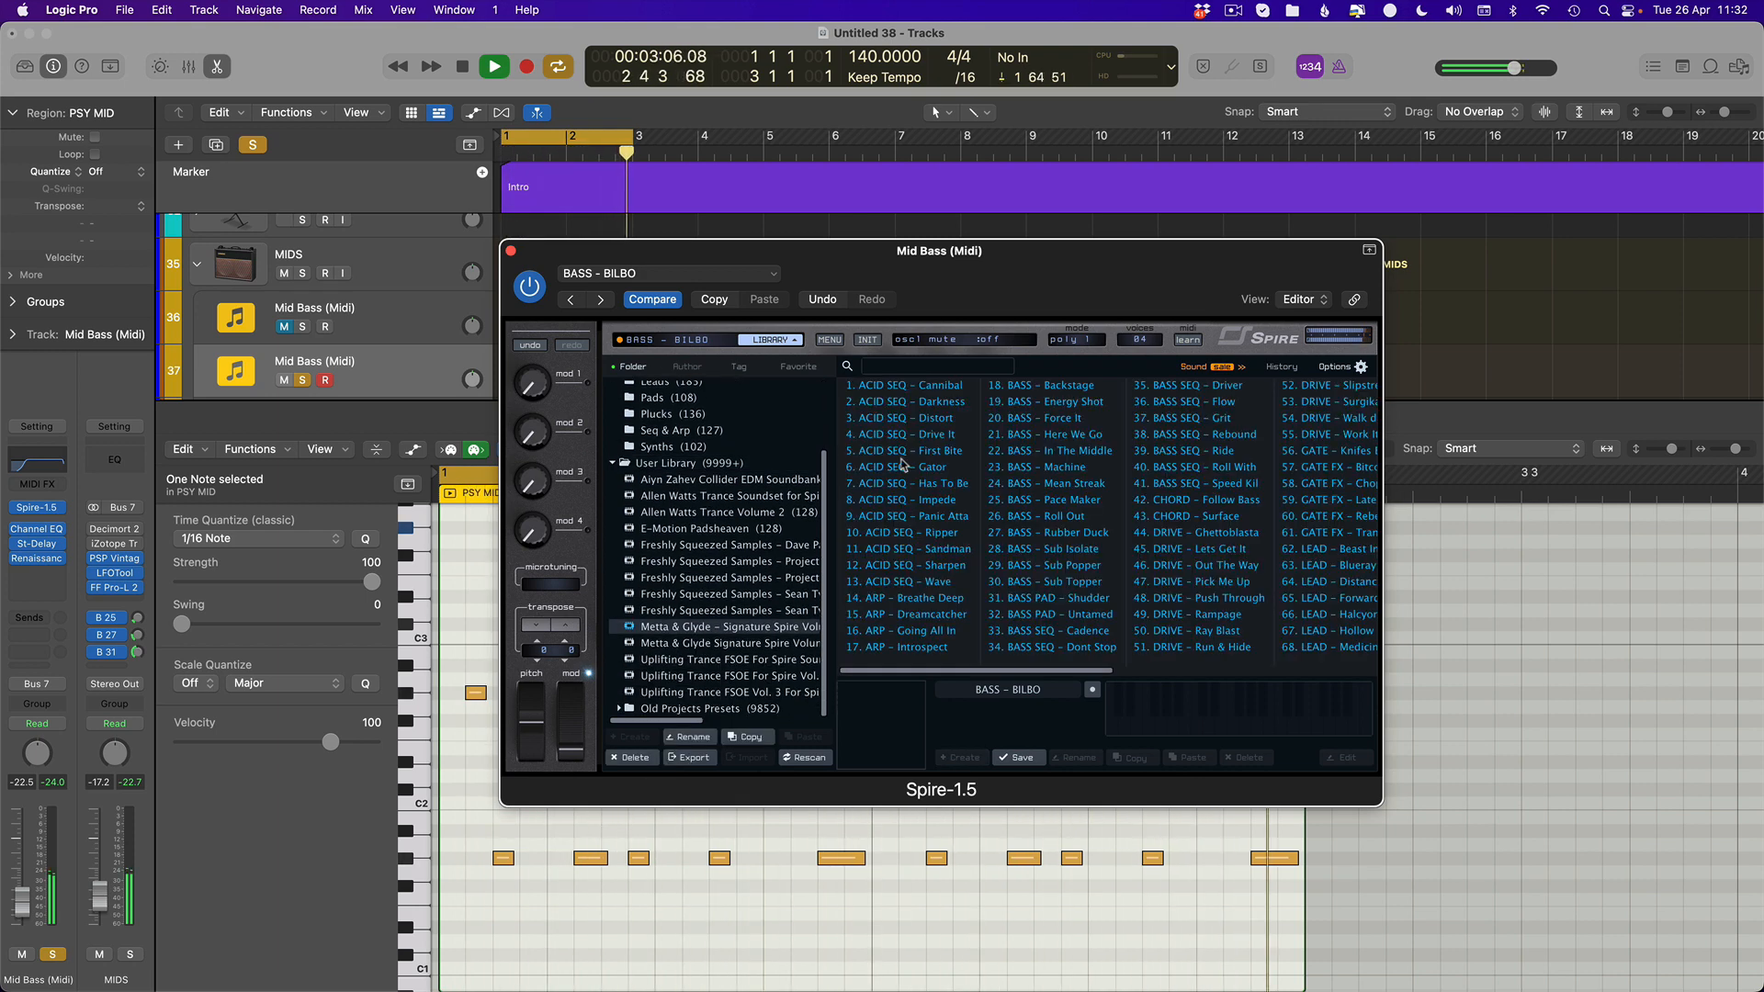
Audition several ACID SEQ presets starting from First Bite, and the BASS presets from Backstage to Force It
left_click(911, 451)
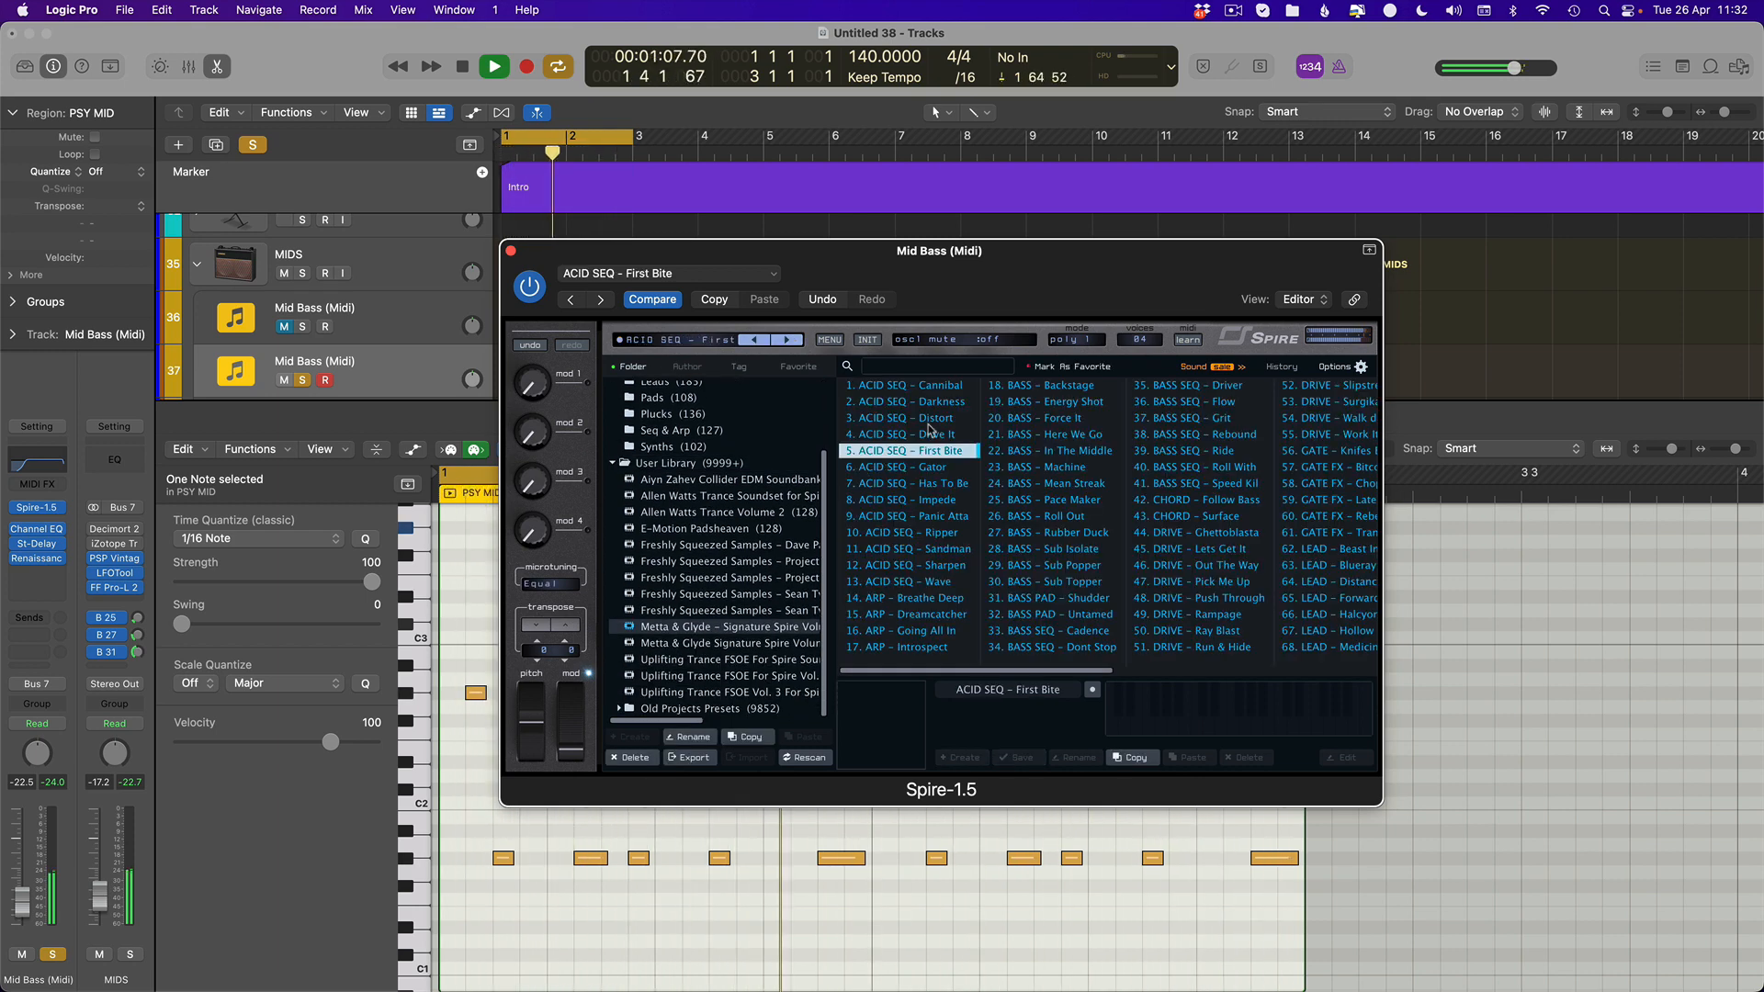
left_click(800, 344)
left_click(795, 346)
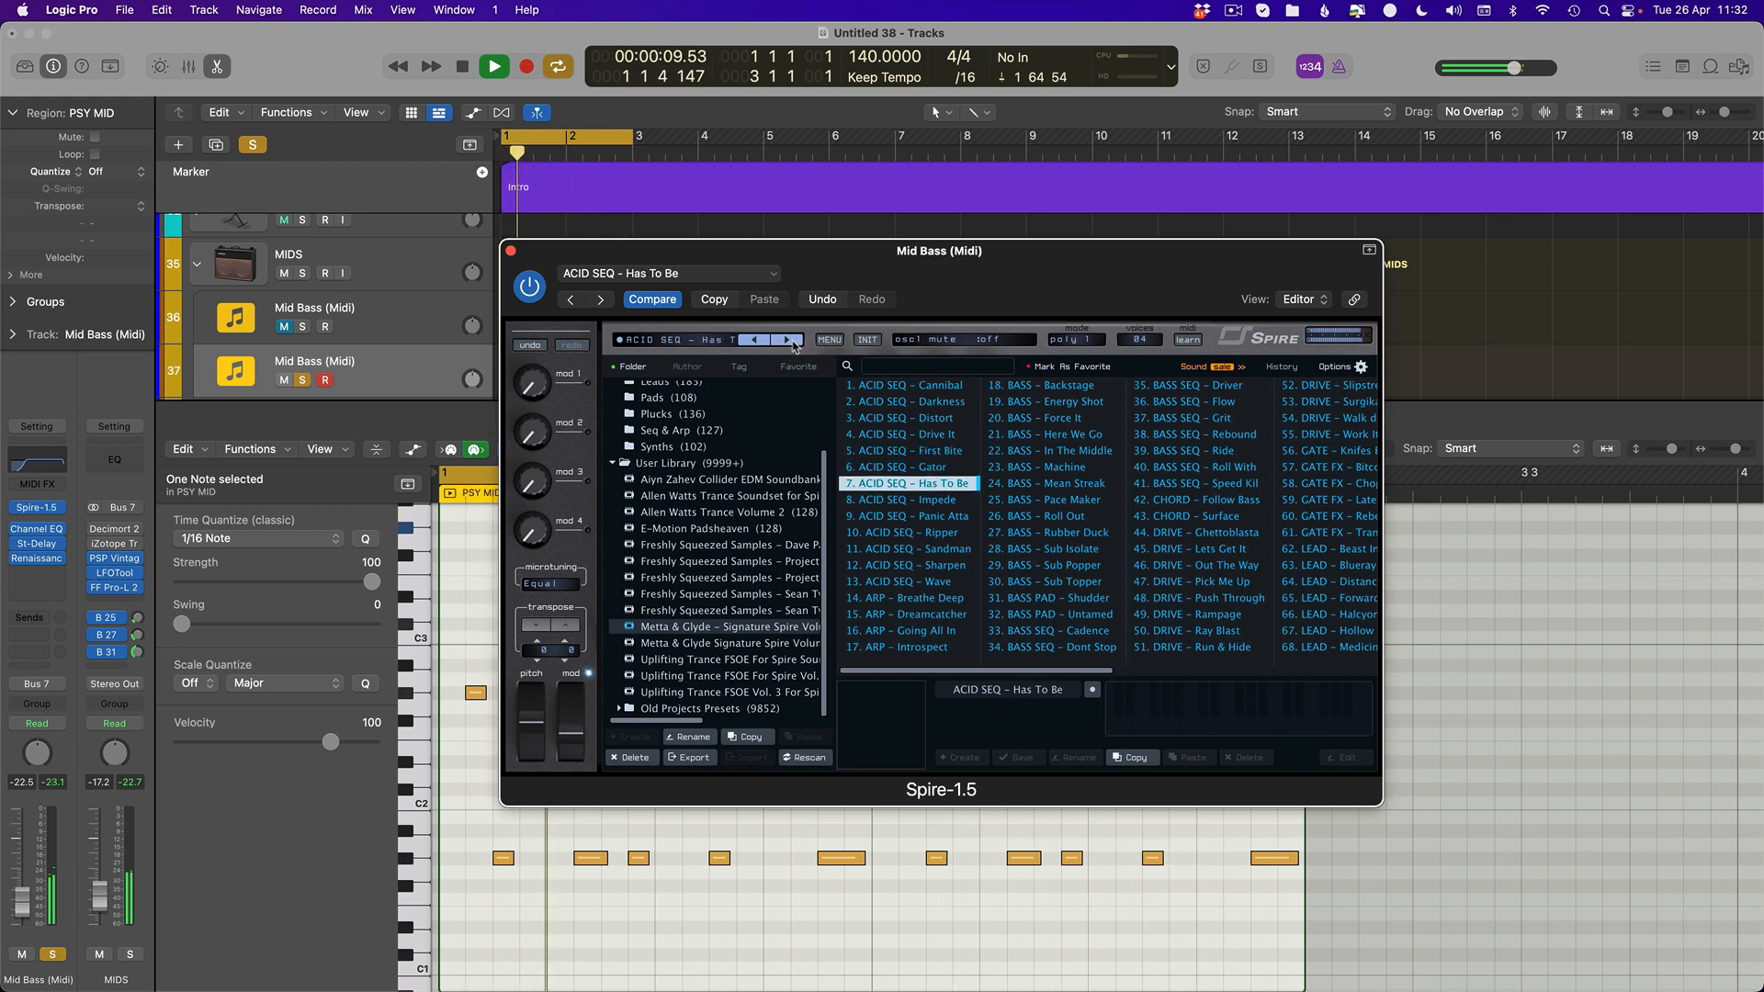
left_click(796, 347)
left_click(992, 386)
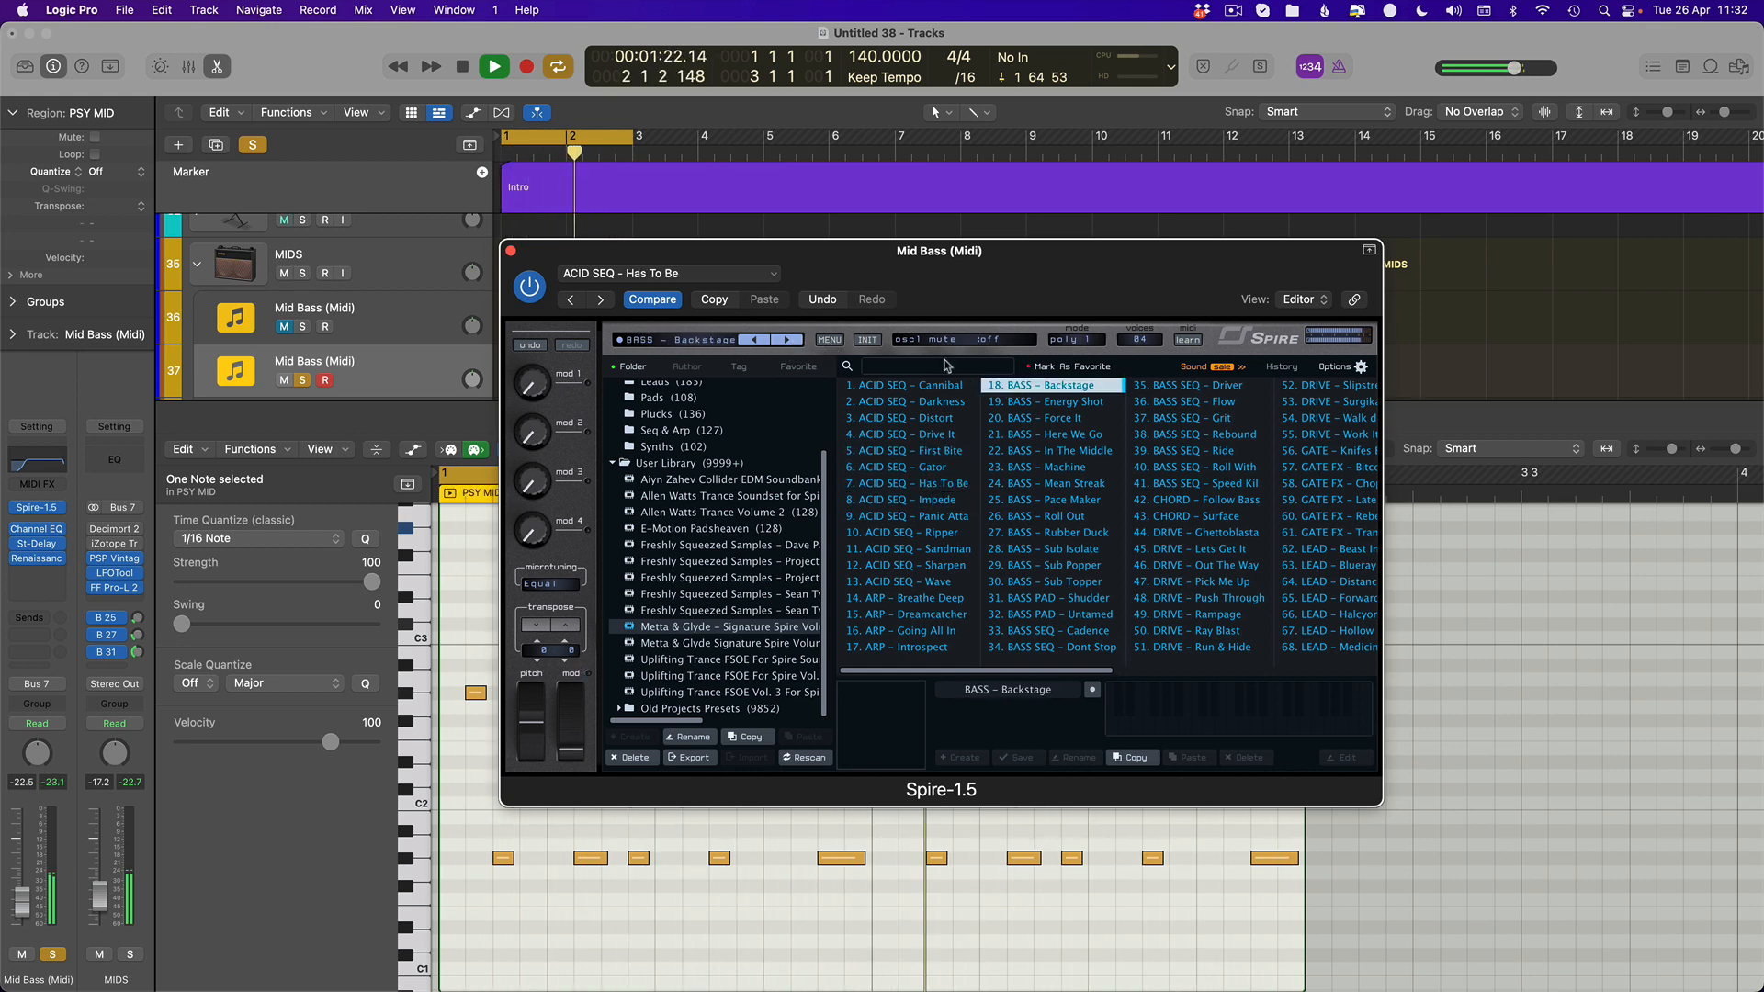
left_click(788, 342)
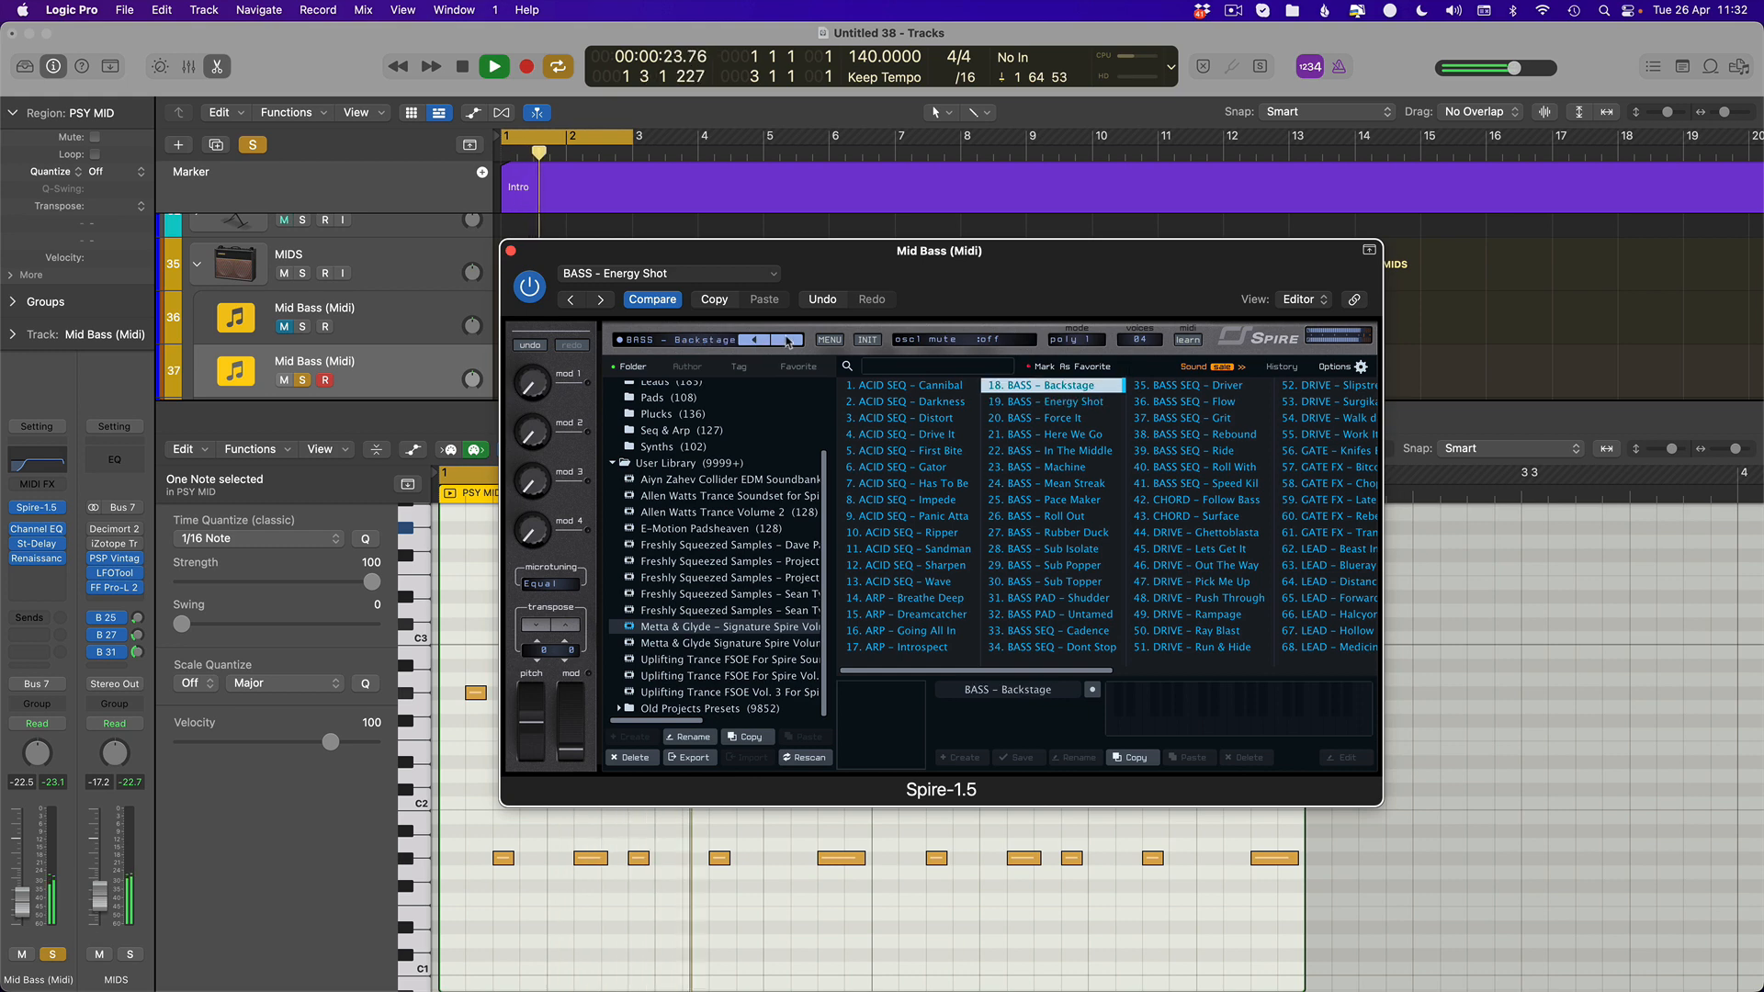
left_click(788, 343)
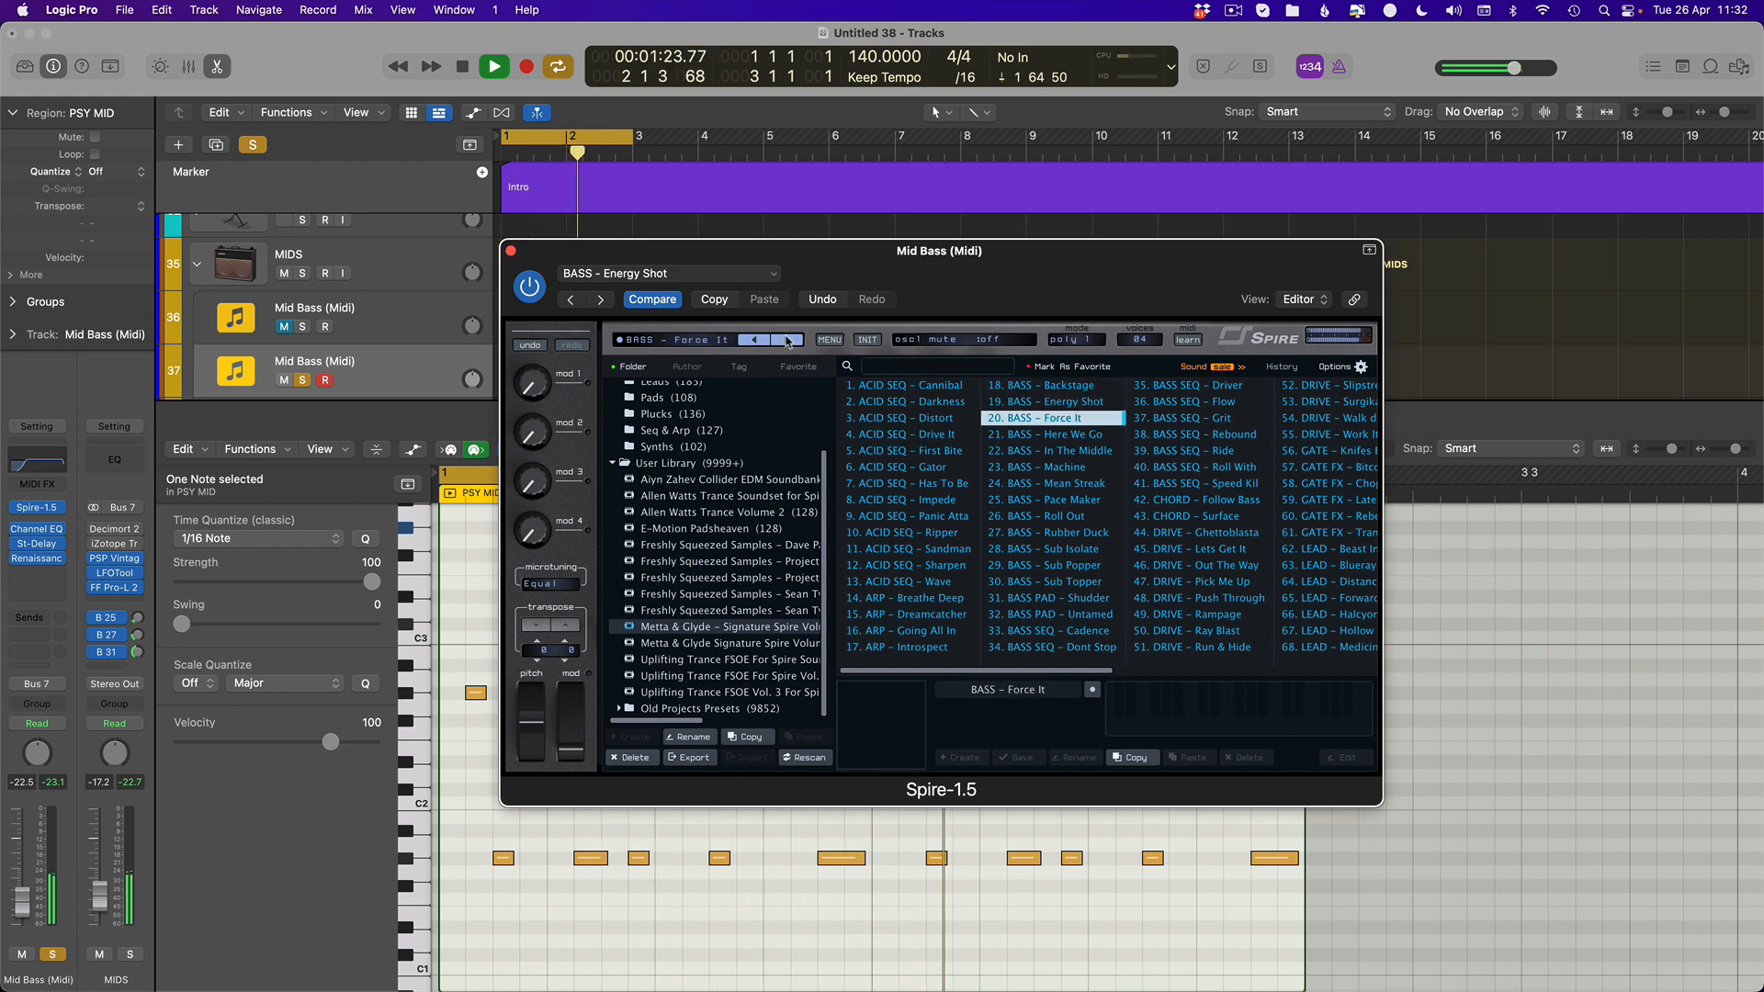
Bypass the Stereo Delay, load the BASS - In The Middle preset in Spire and close the preset library
left_click(8, 549)
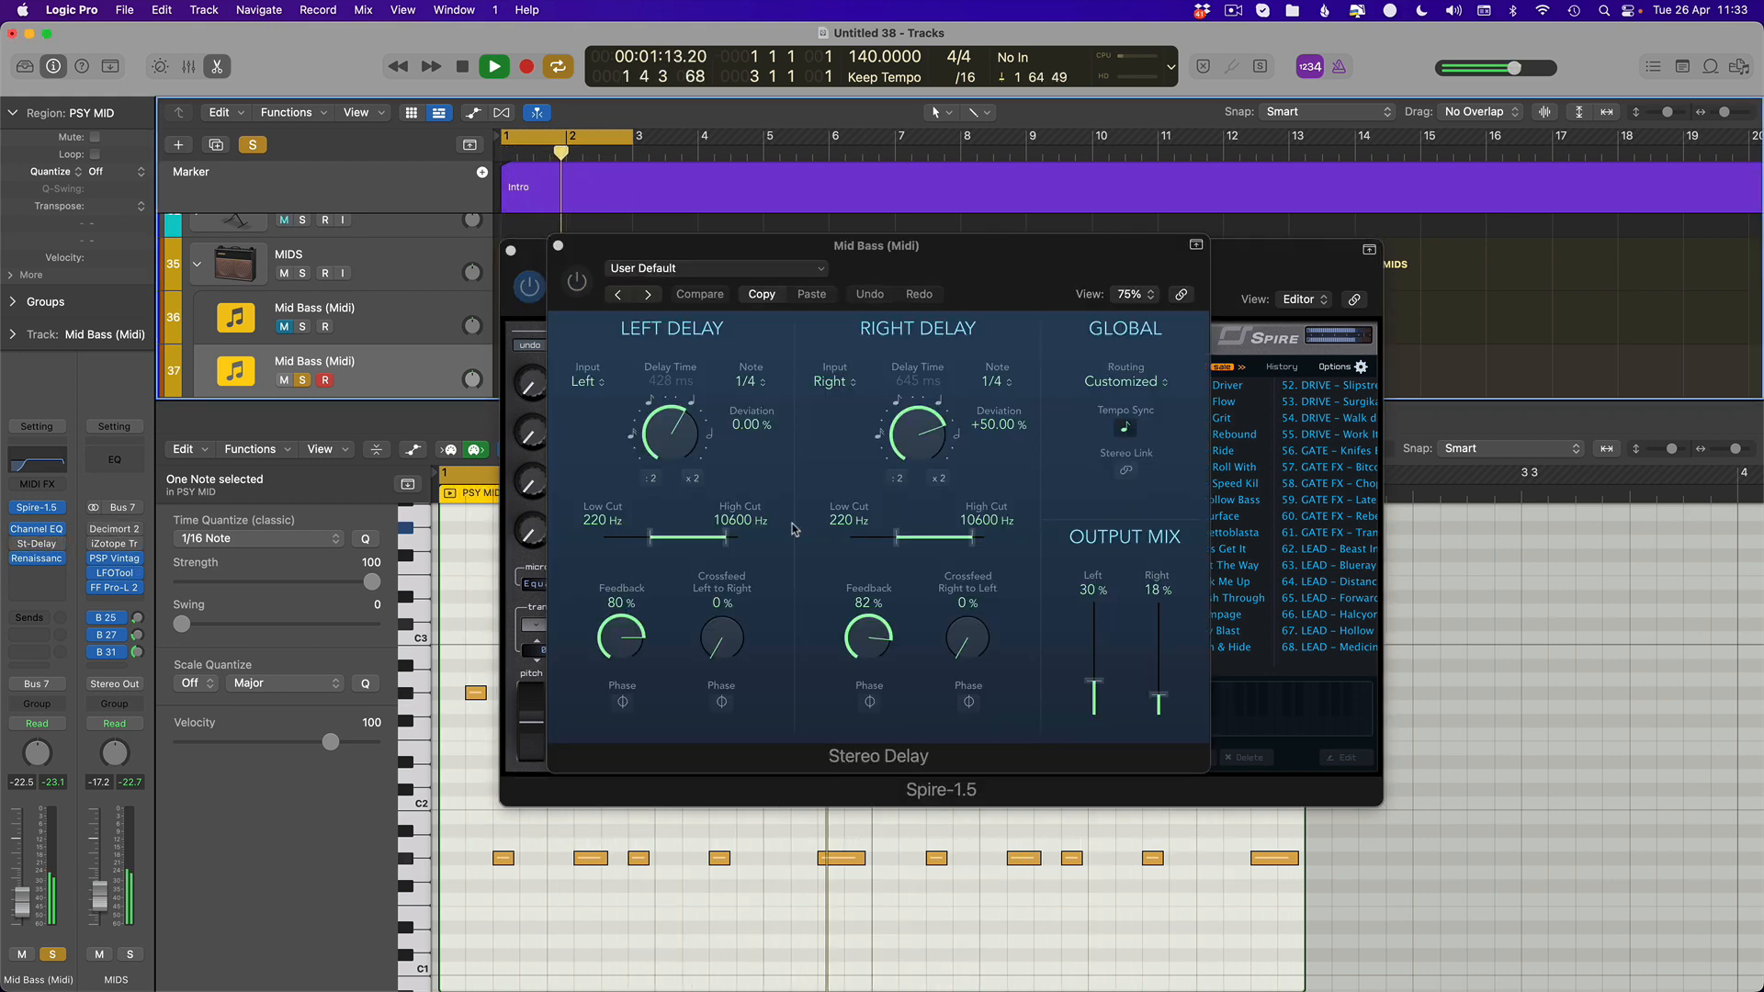
left_click(1237, 259)
left_click(788, 343)
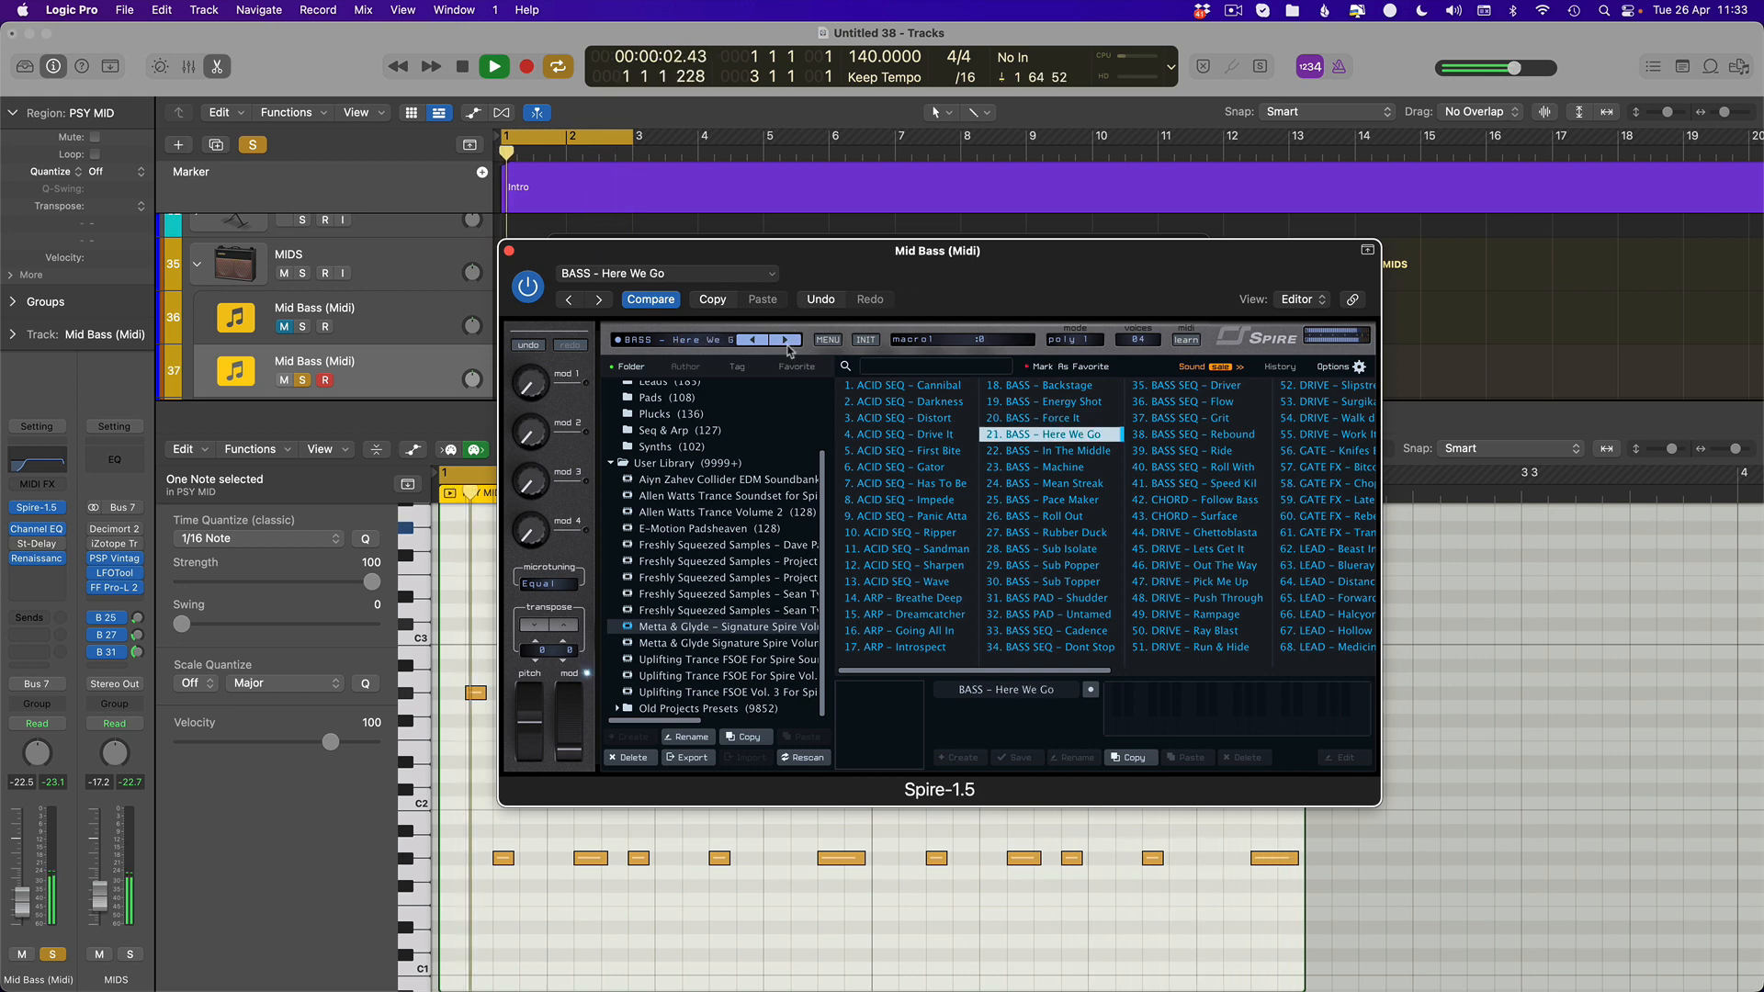
left_click(786, 340)
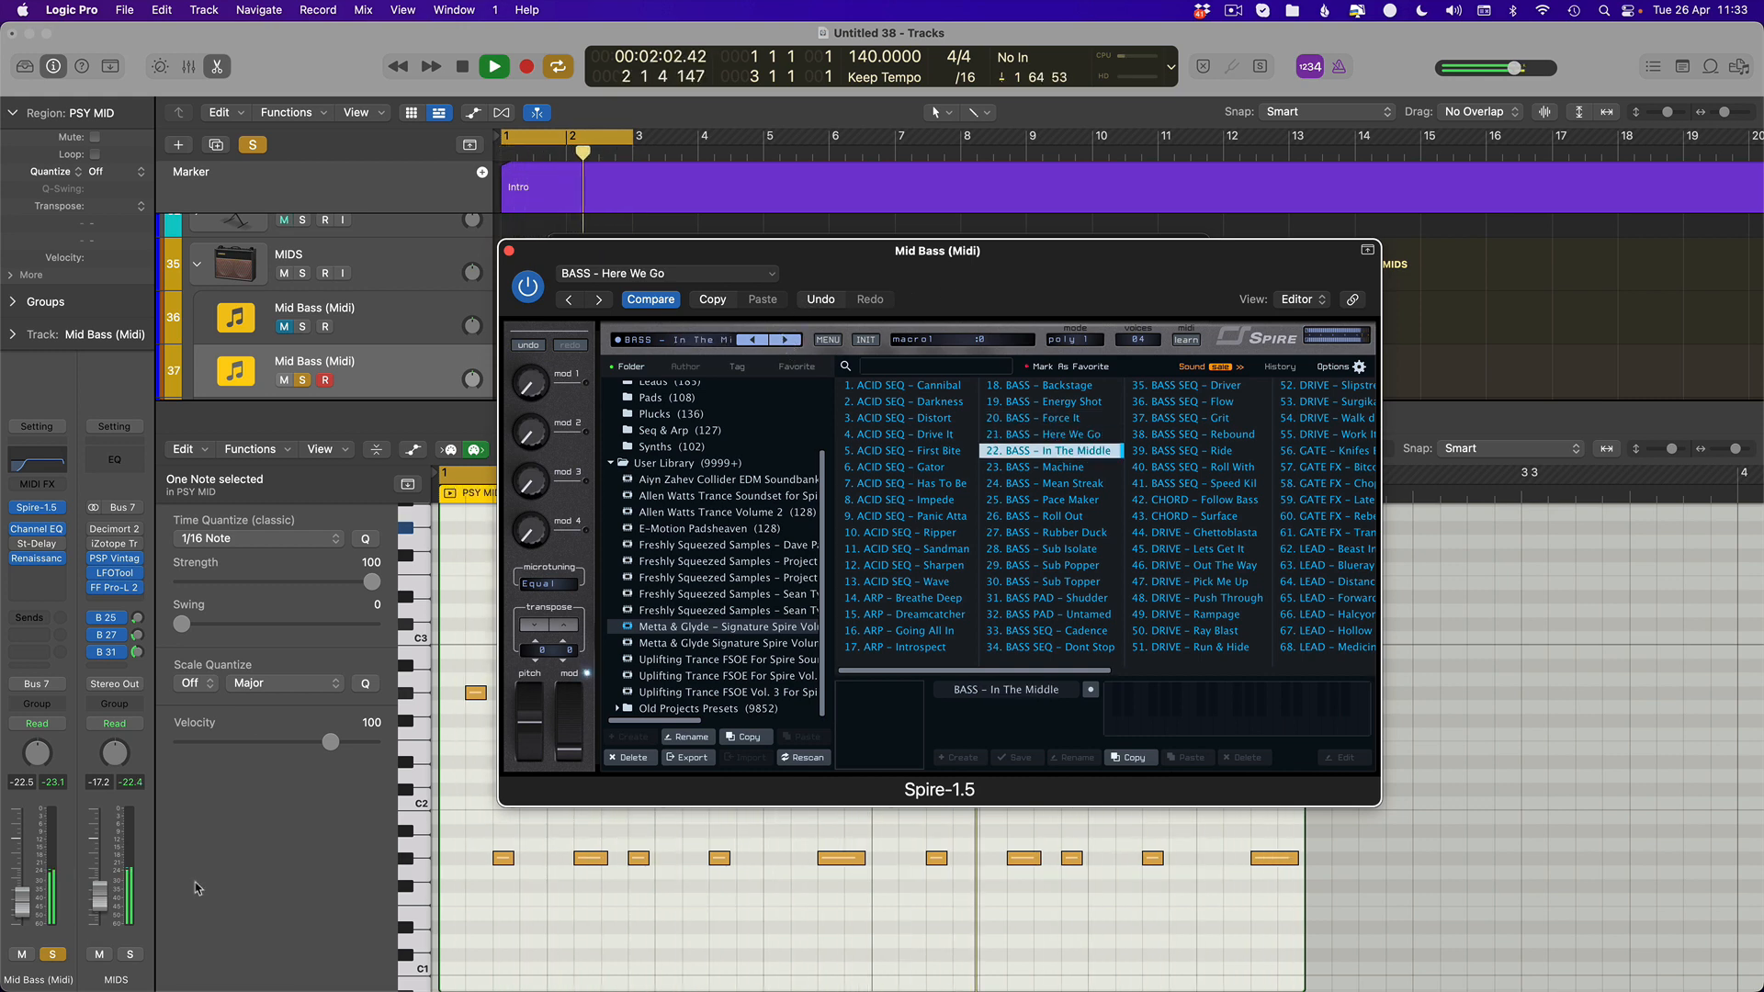
left_click(828, 341)
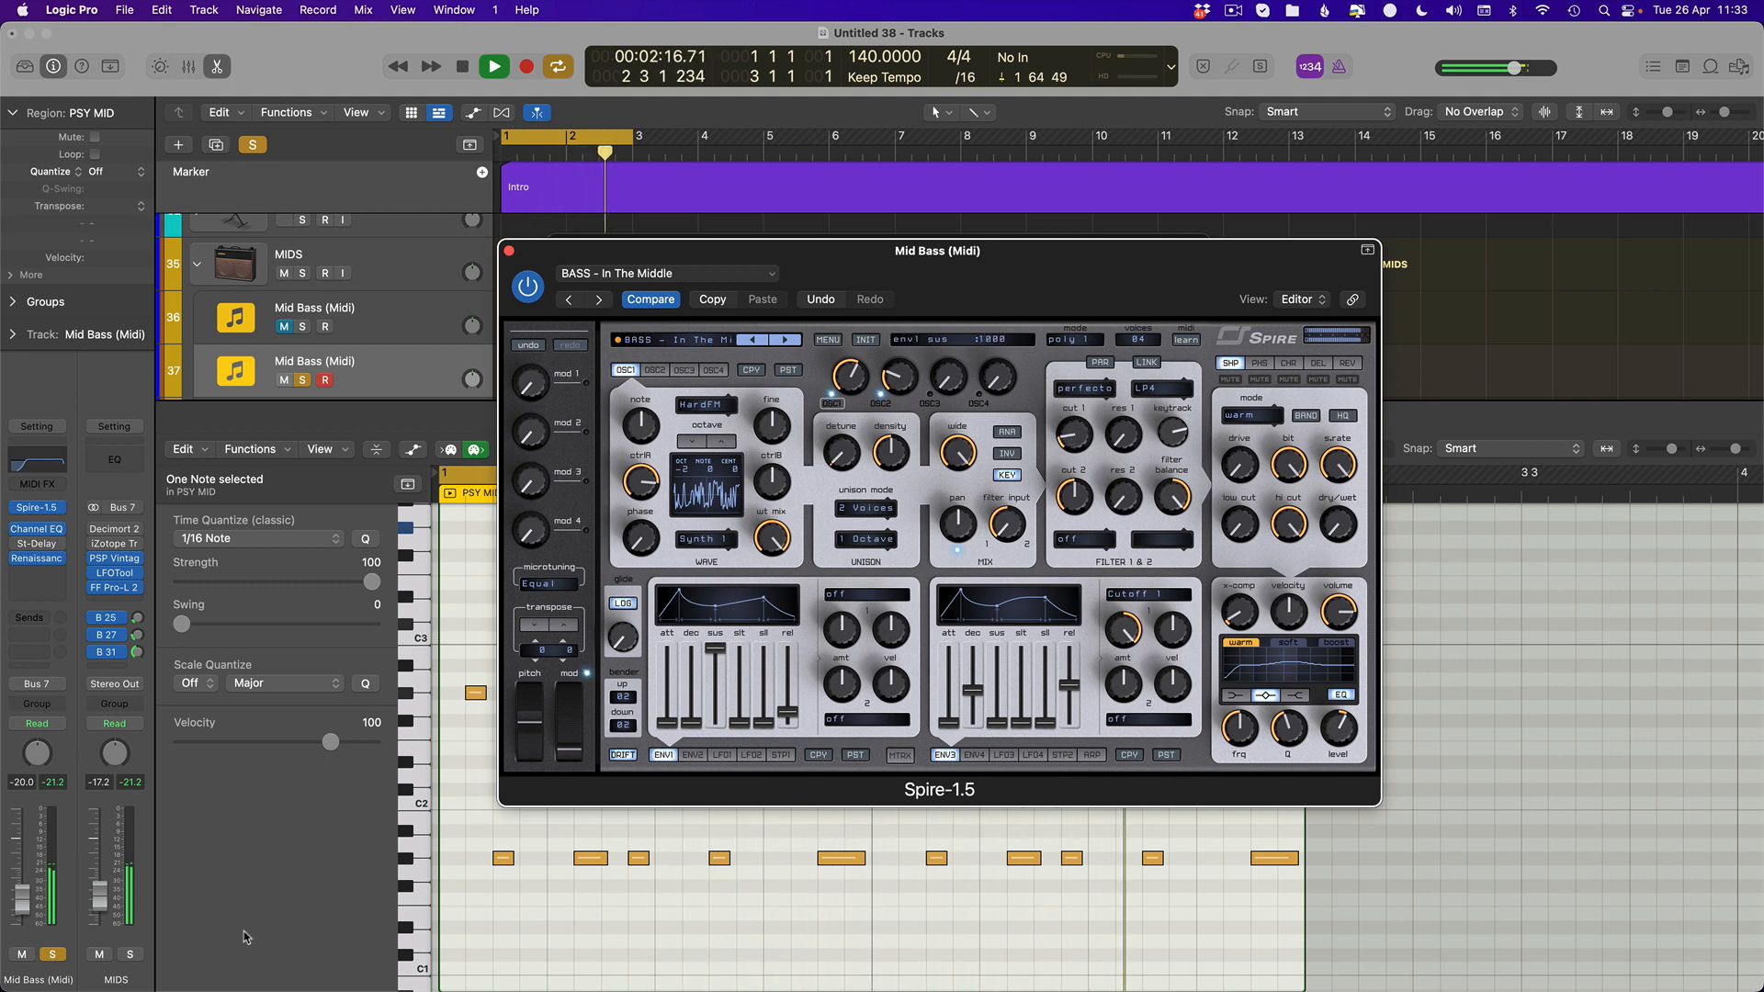
Unsolo the lower Mid Bass (Midi) track and set its fader to -17.4 dB
left_click(52, 954)
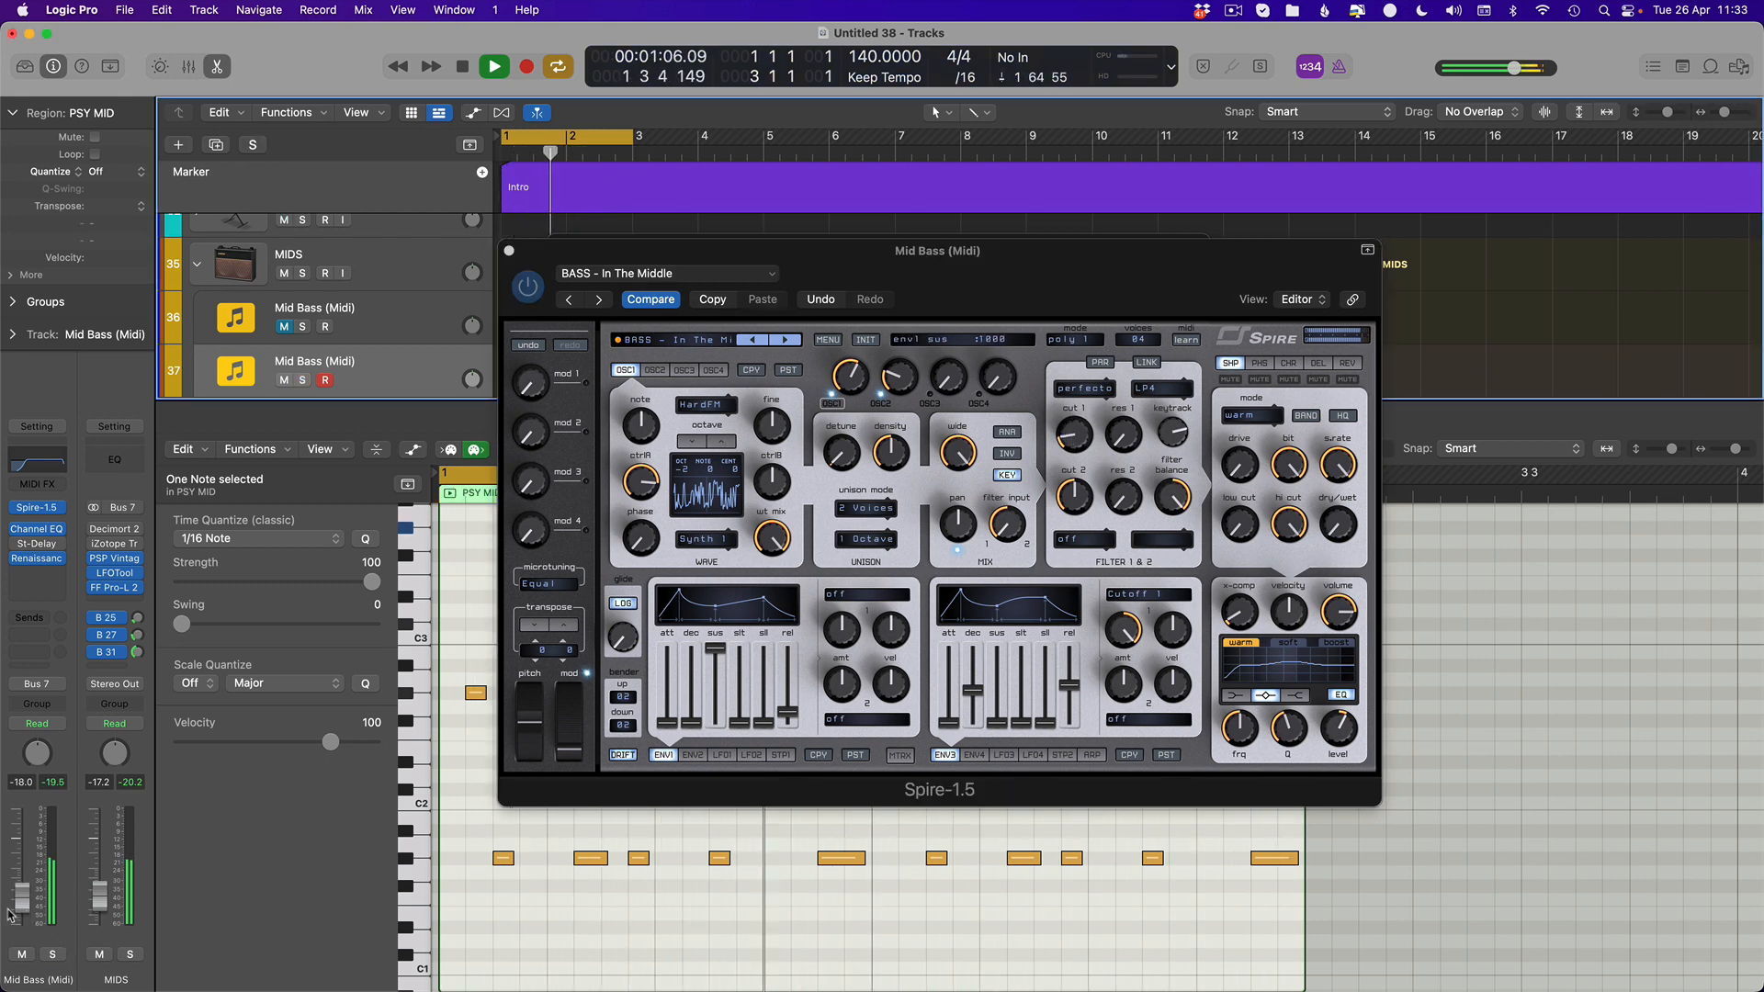
key("v")
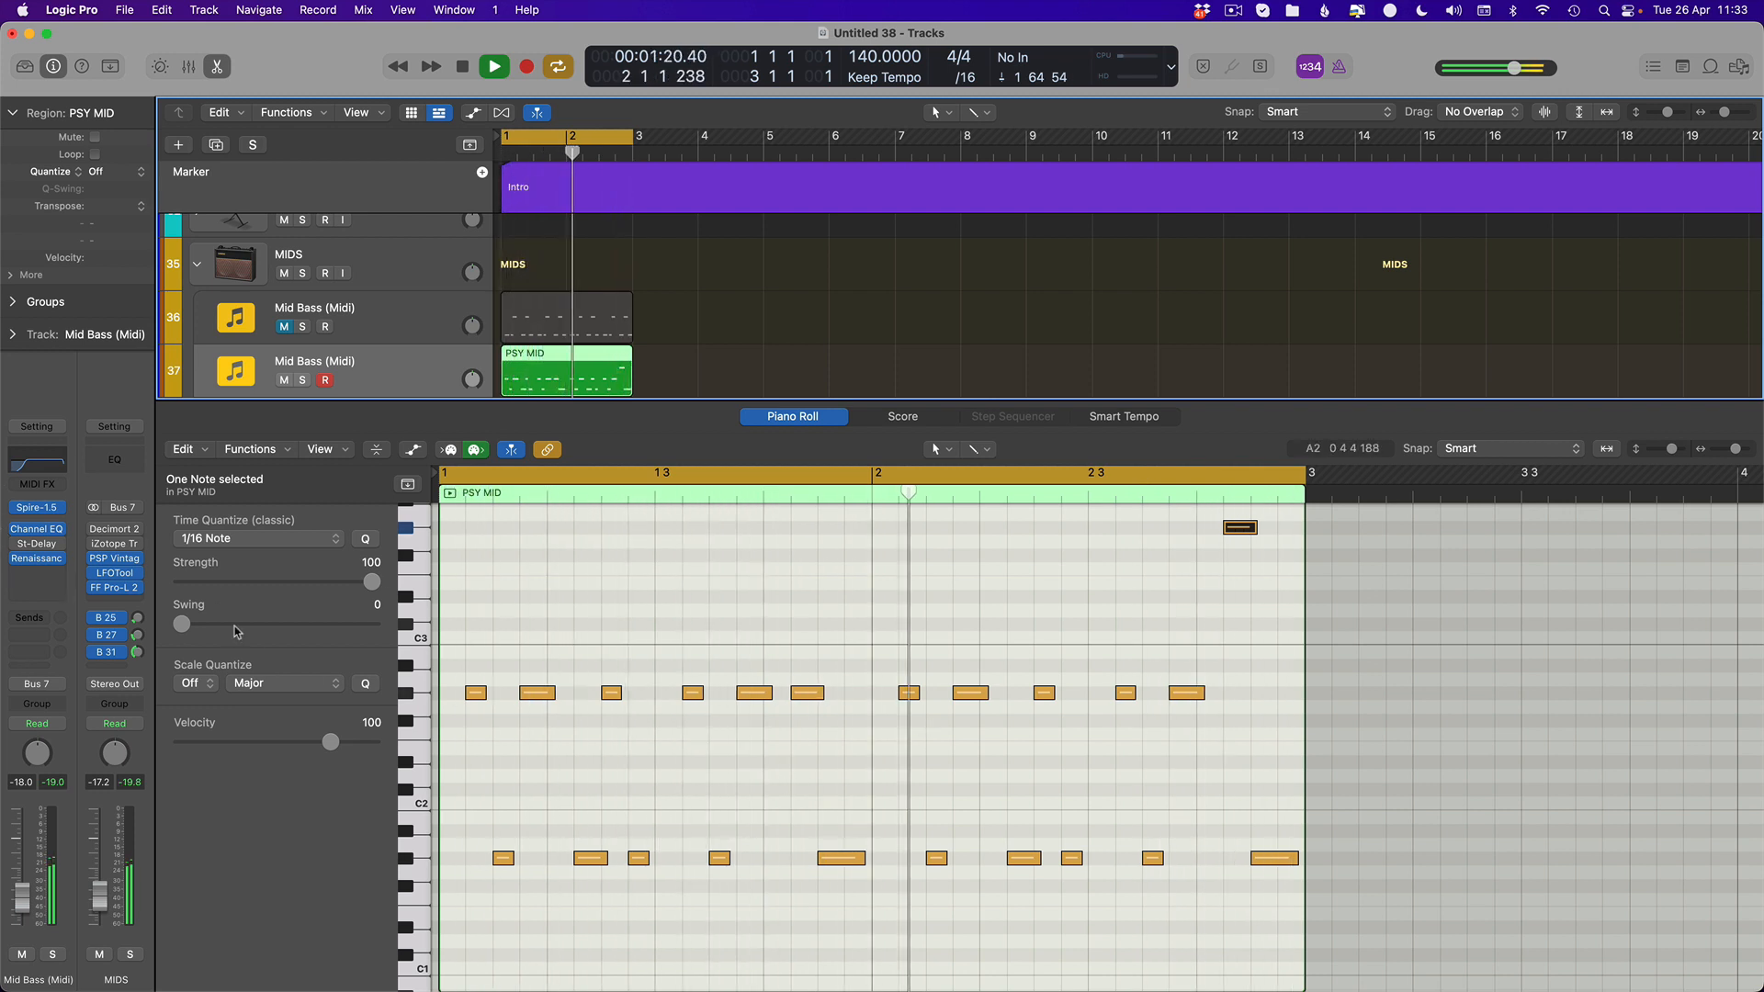
left_click_drag(19, 891, 19, 888)
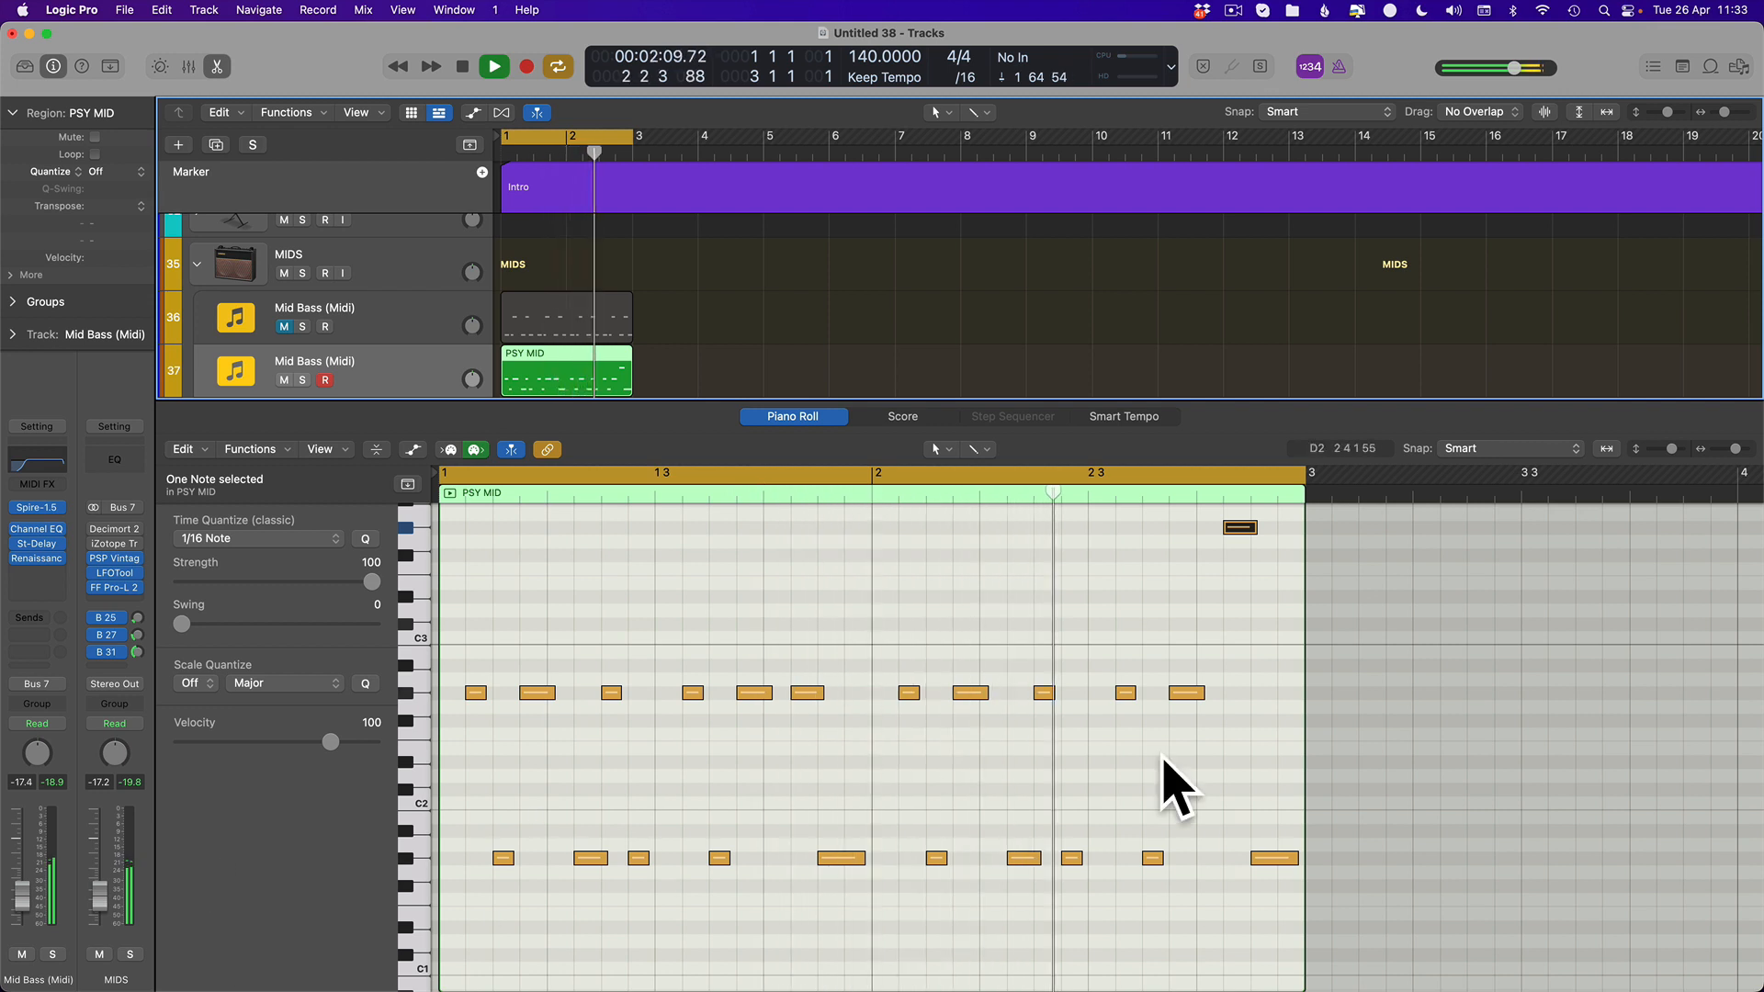
Stop playback, shorten the last G#1 note of bar 1 and add a G#2 note of length 0 0 0 160 at 1 4 4 1
left_click(1288, 594)
scroll(1252, 819, "up", 2)
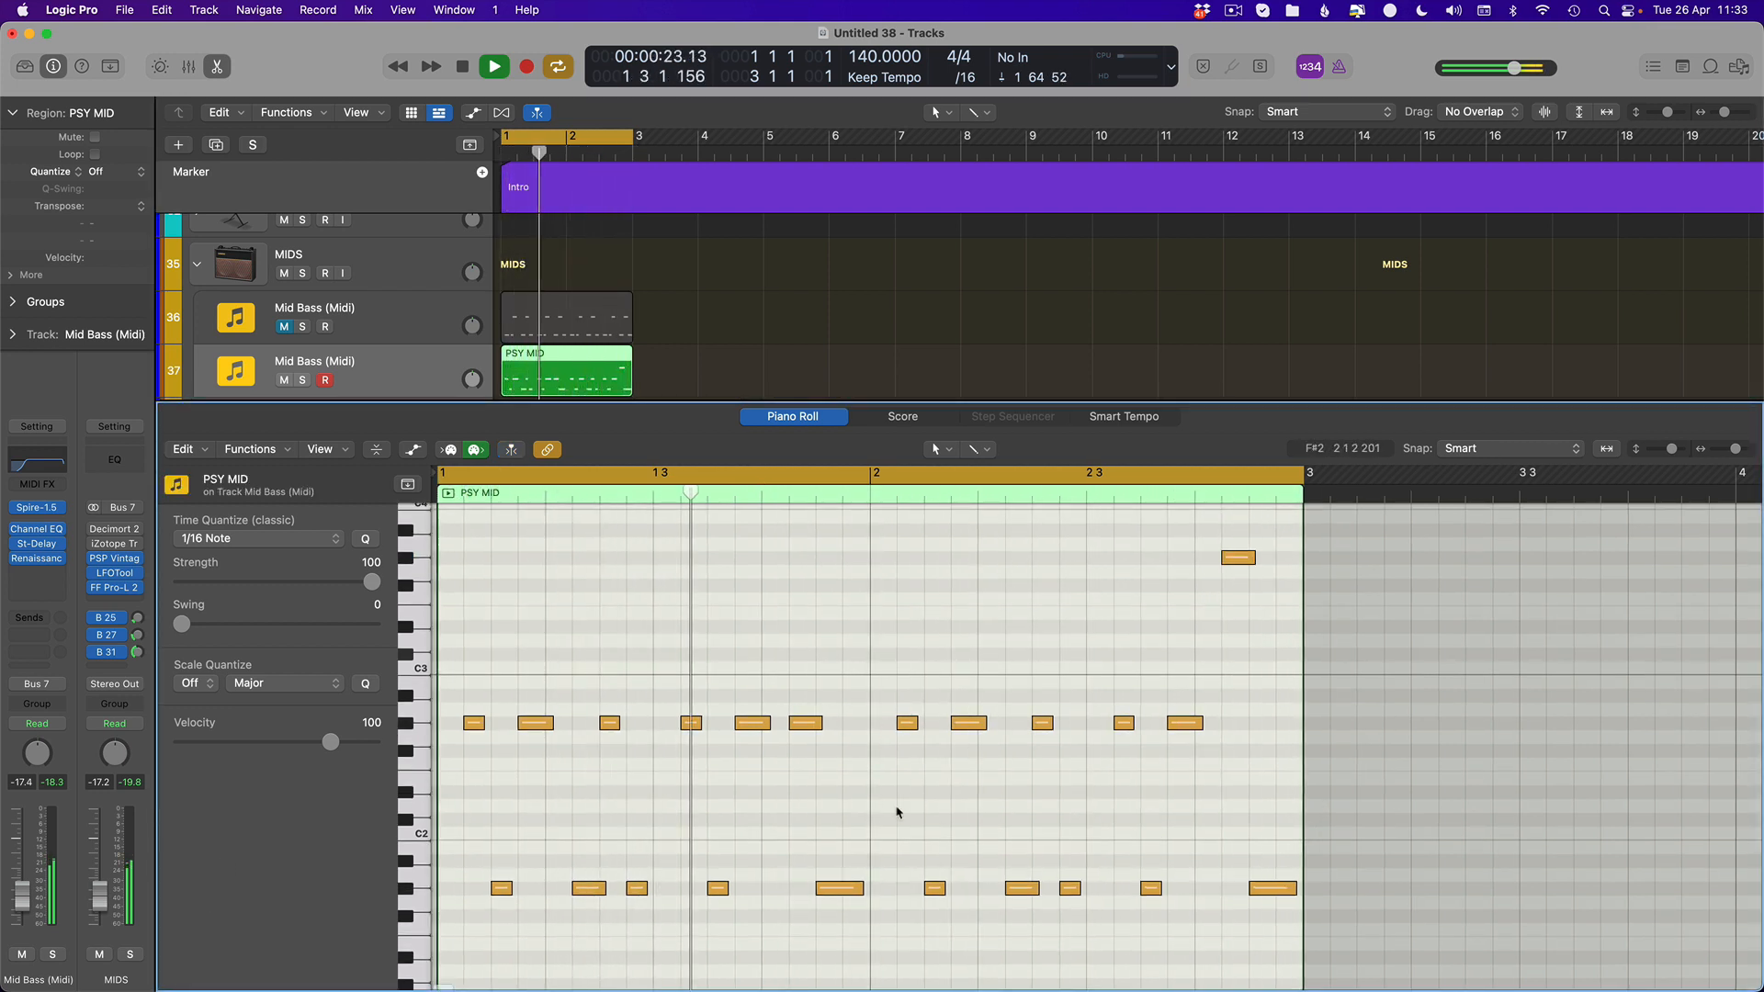
key("space")
left_click(842, 890)
left_click_drag(842, 892, 826, 894)
key("super+z")
left_click(851, 723, "super")
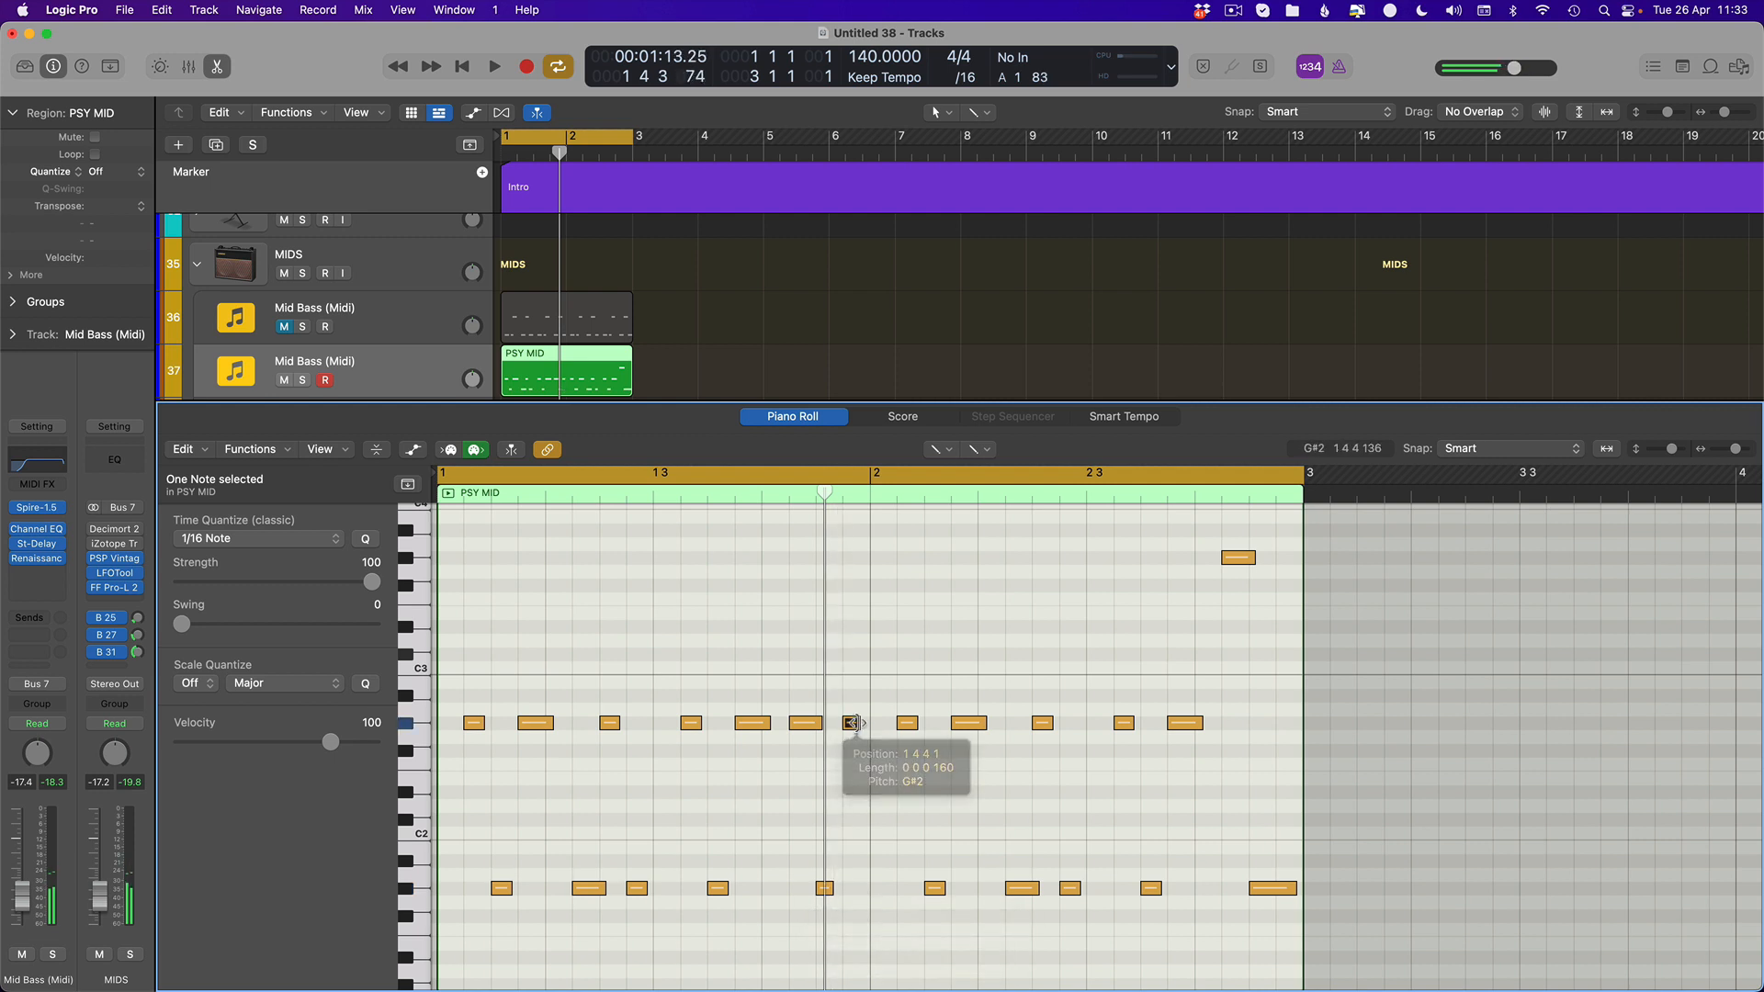
Replace the last high and low notes of bar 2 with three short G#2 notes, and start playback
left_click(1230, 723)
left_click(1258, 723)
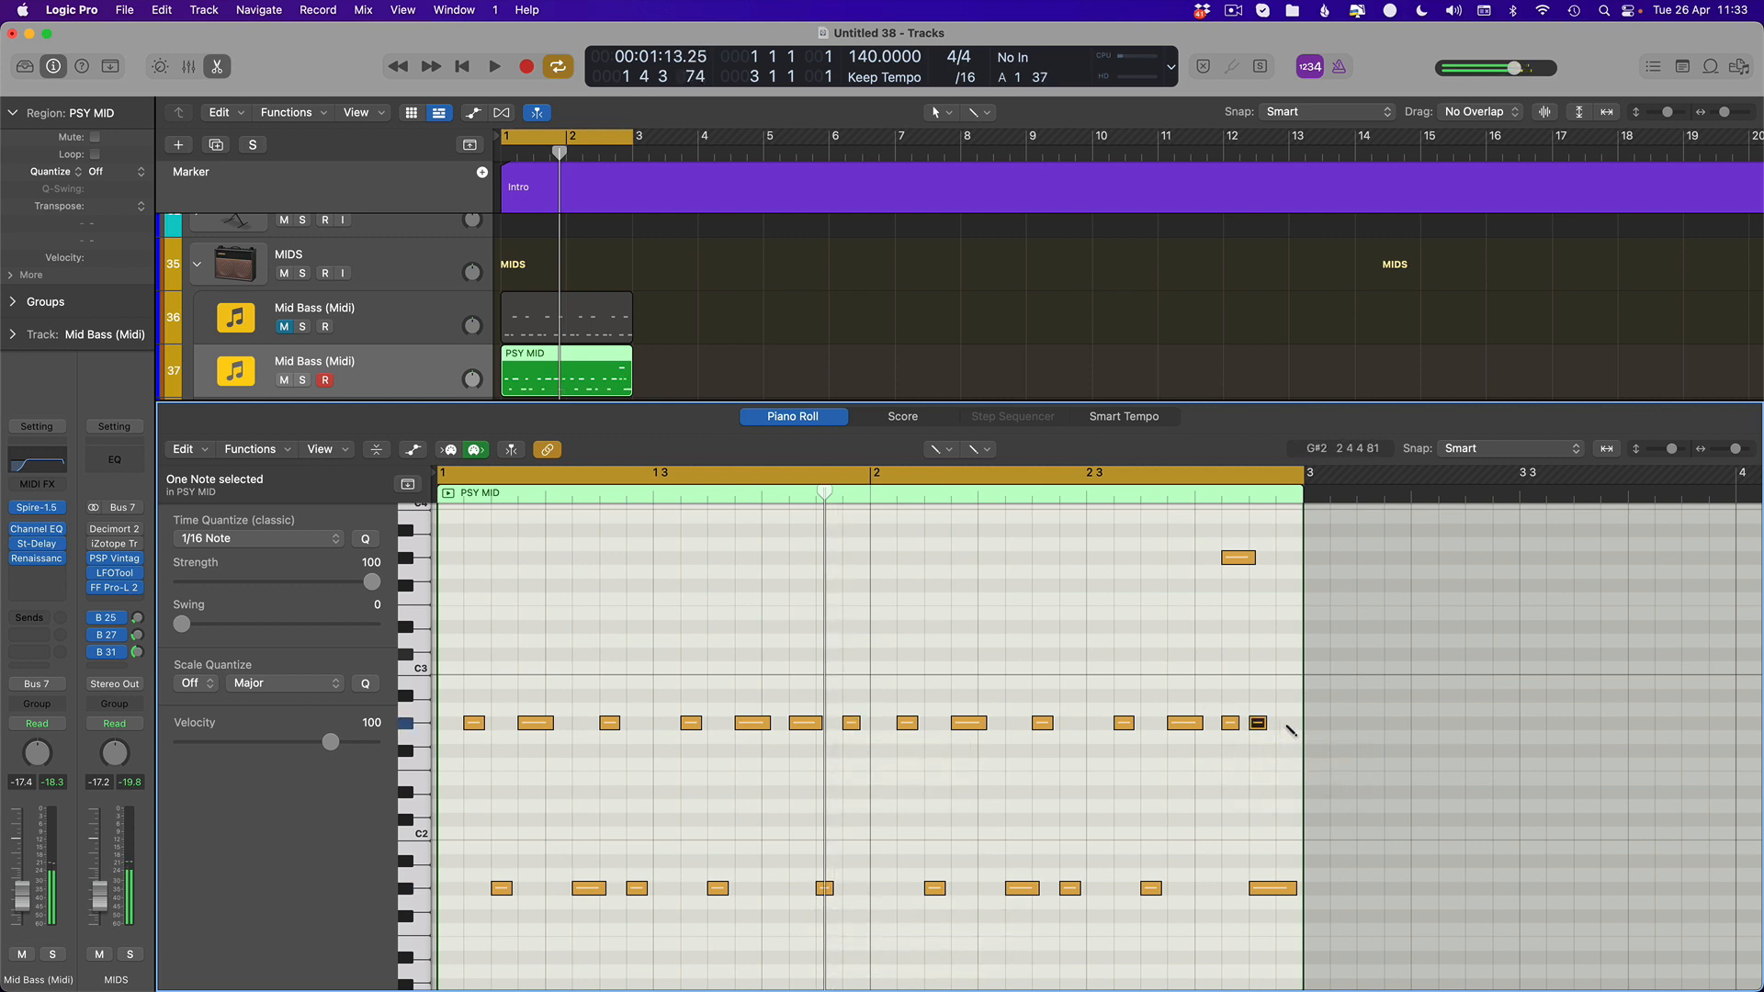
key("super+z")
key("space")
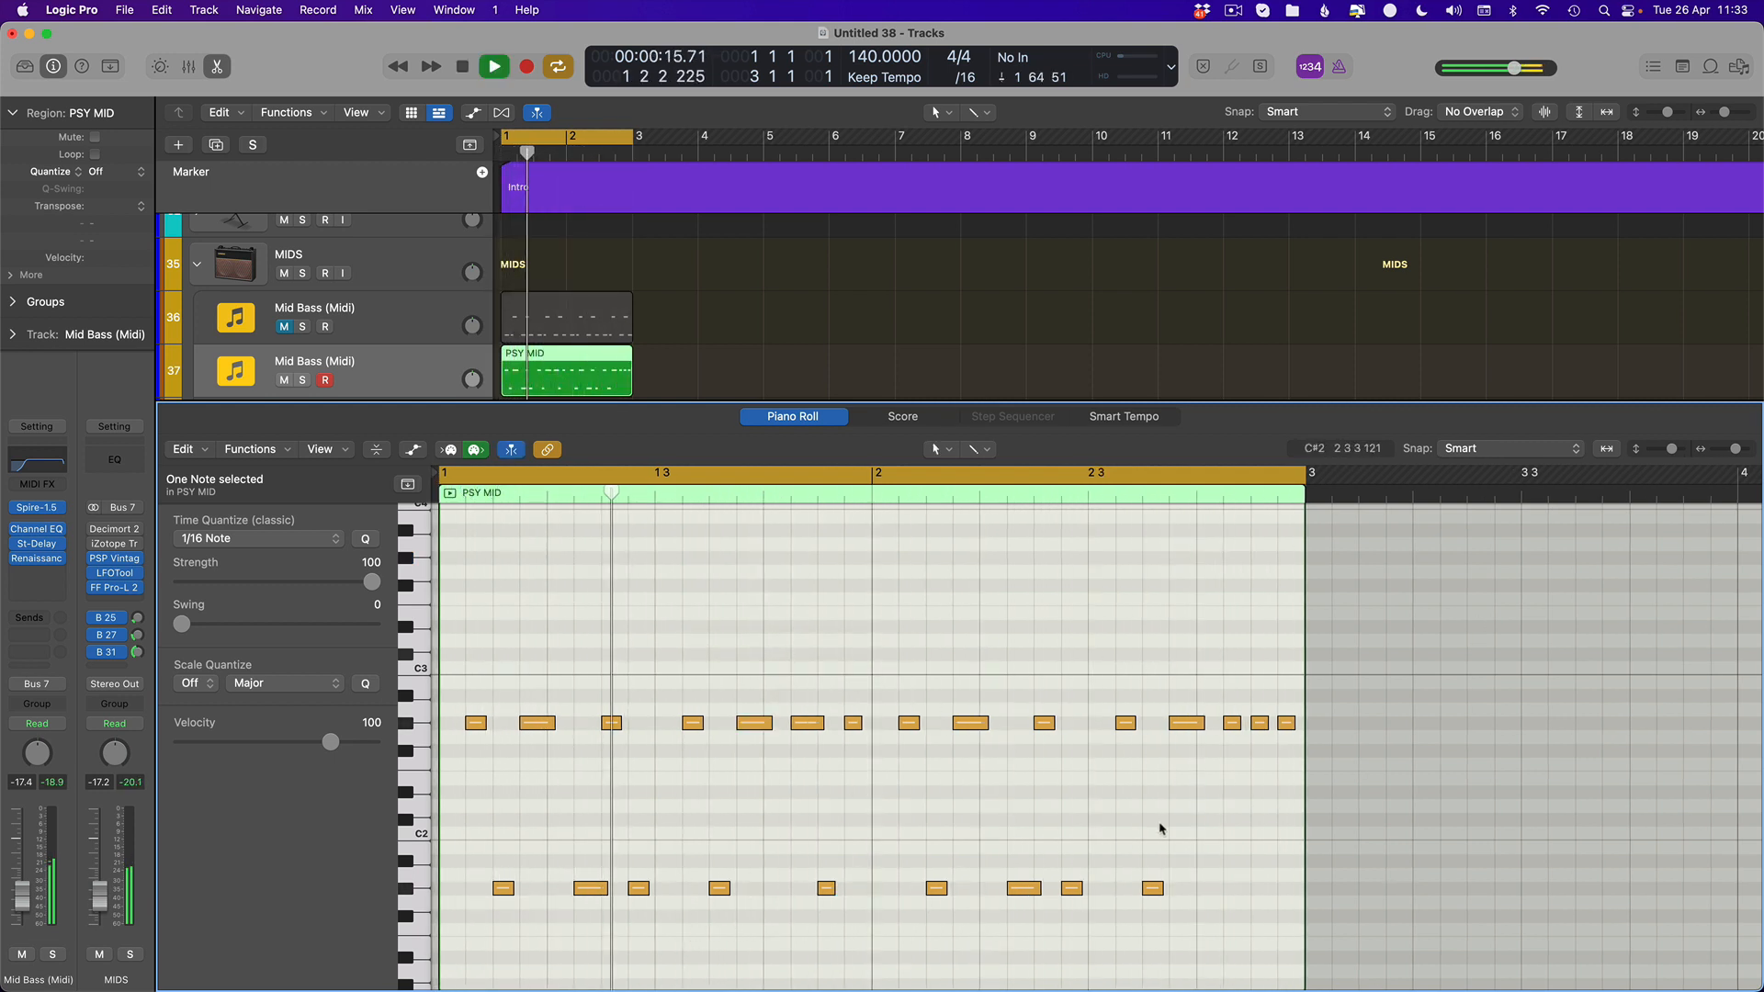
Raise the middle of bar 2's three closing notes one octave to G#3 and lengthen the G#2 note before it
left_click_drag(1260, 725, 1277, 560)
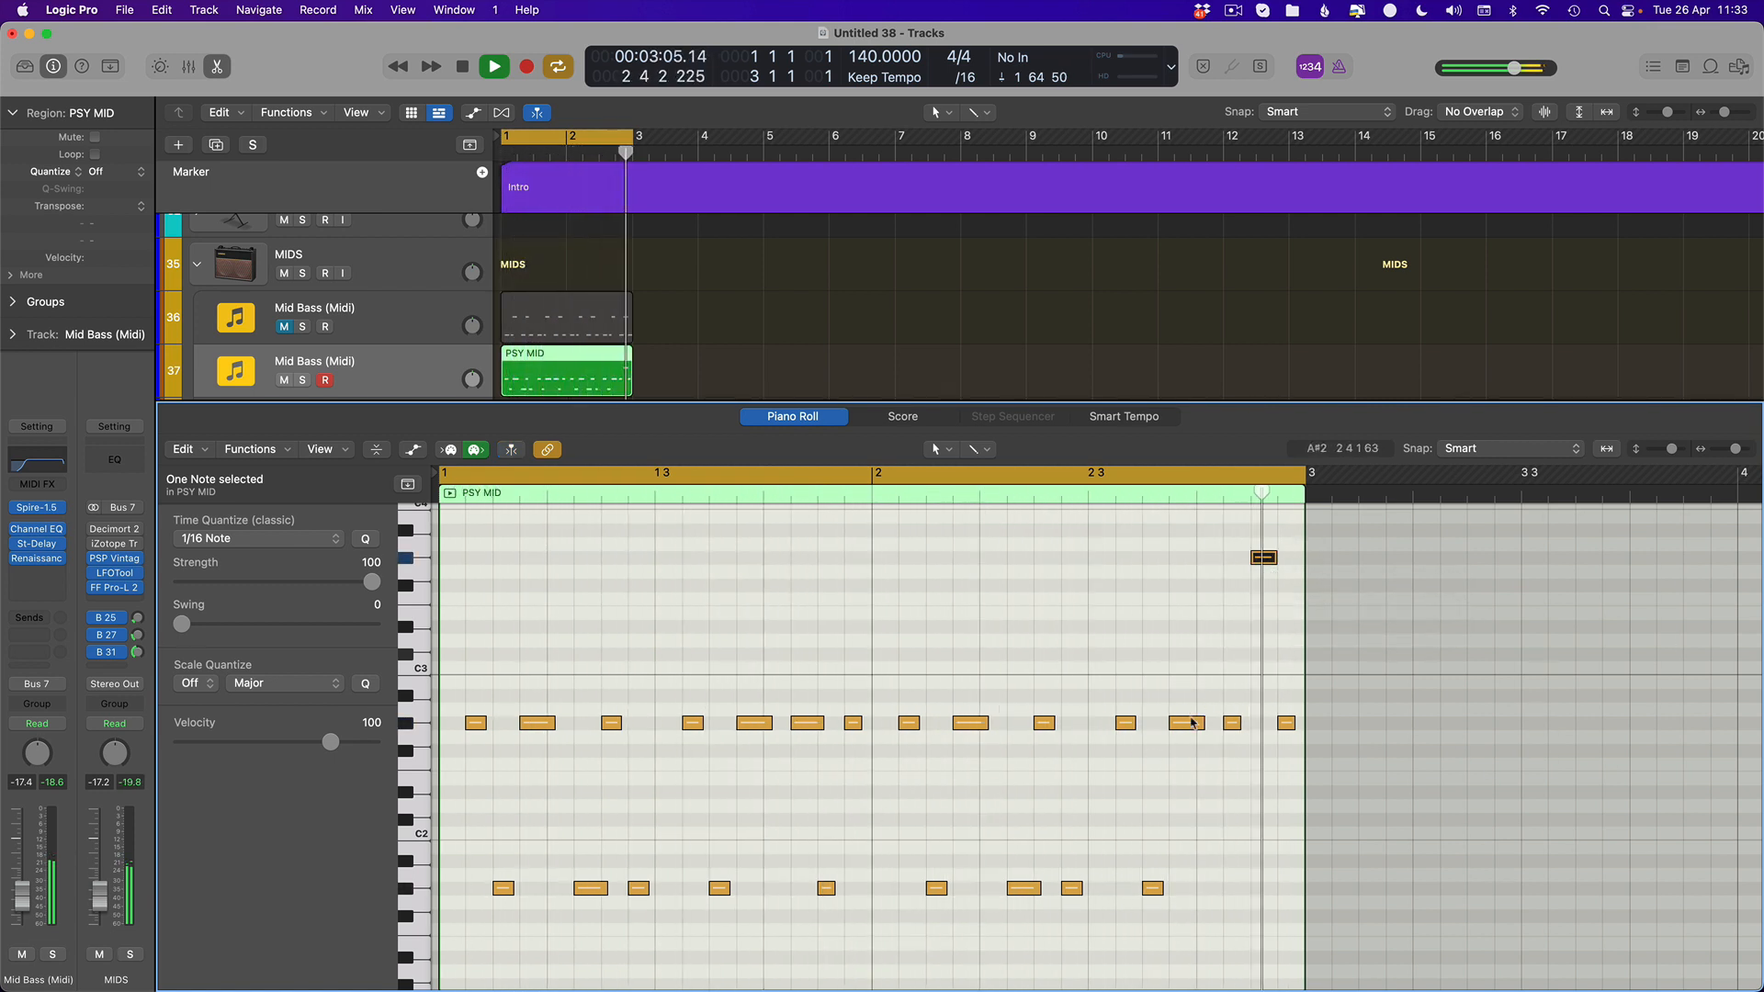
left_click_drag(1242, 723, 1250, 723)
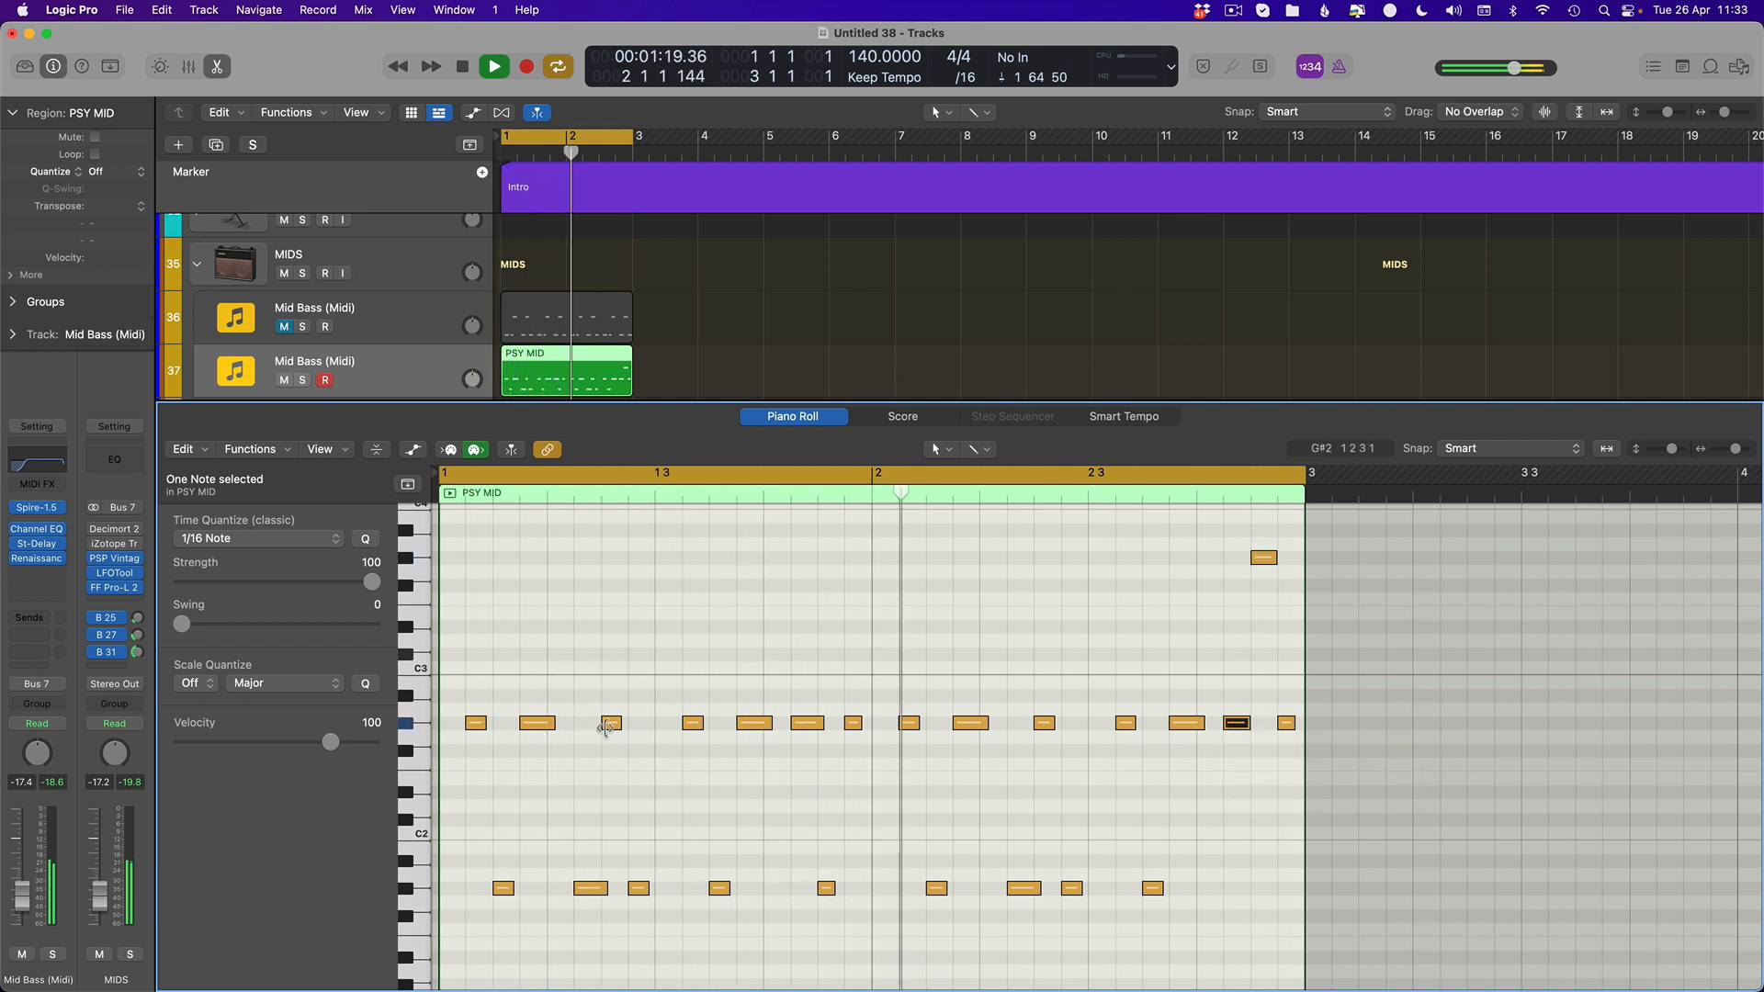
Apply the Random Velocity transform to all notes of the PSY MID region, with a range of 100 to 127
key("super+a")
left_click(250, 449)
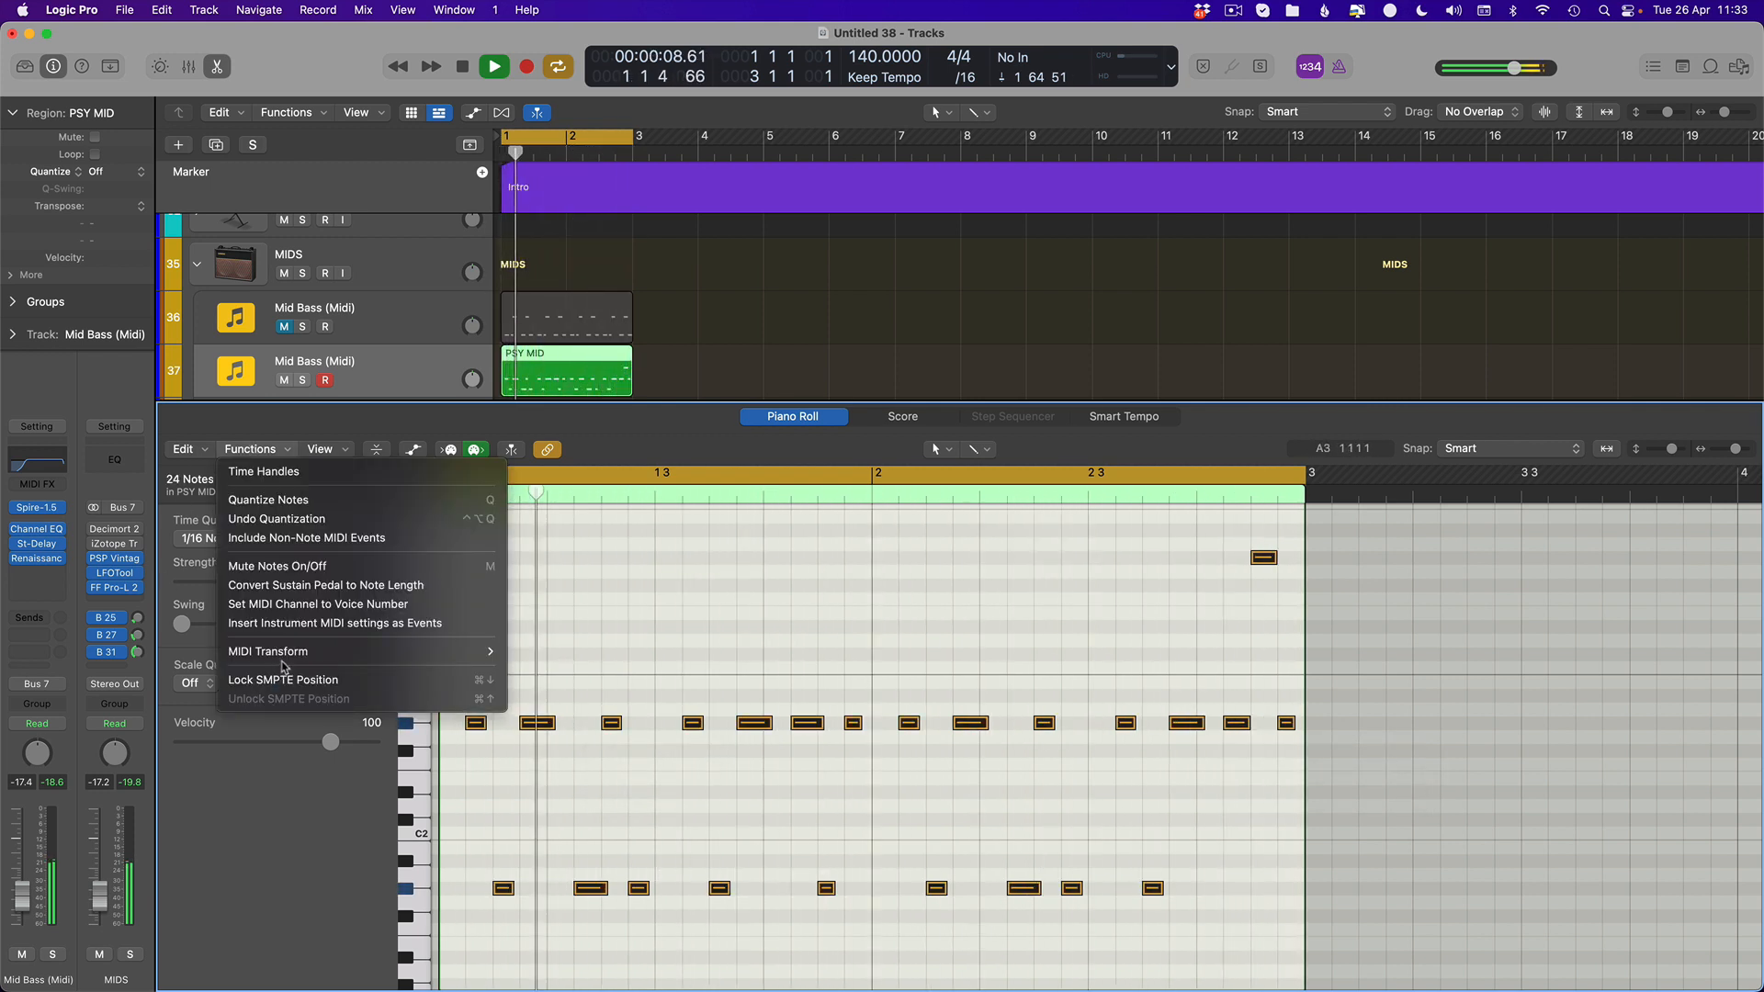
mouse_move(432, 651)
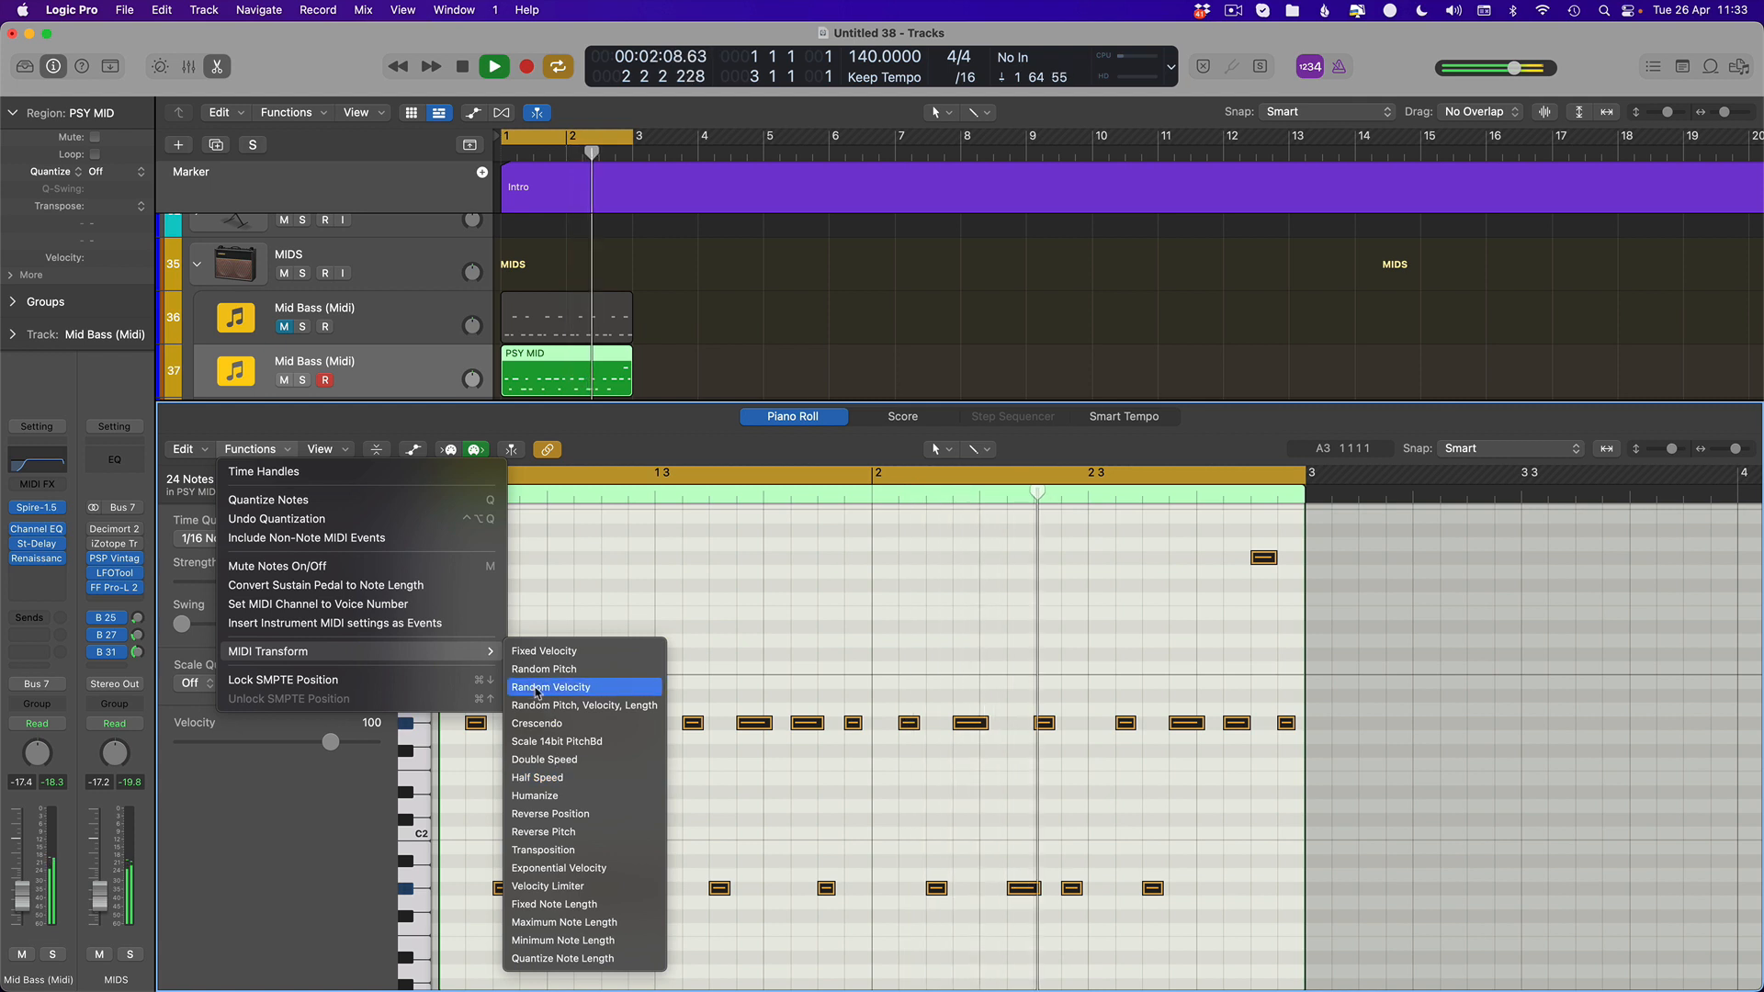
left_click(561, 688)
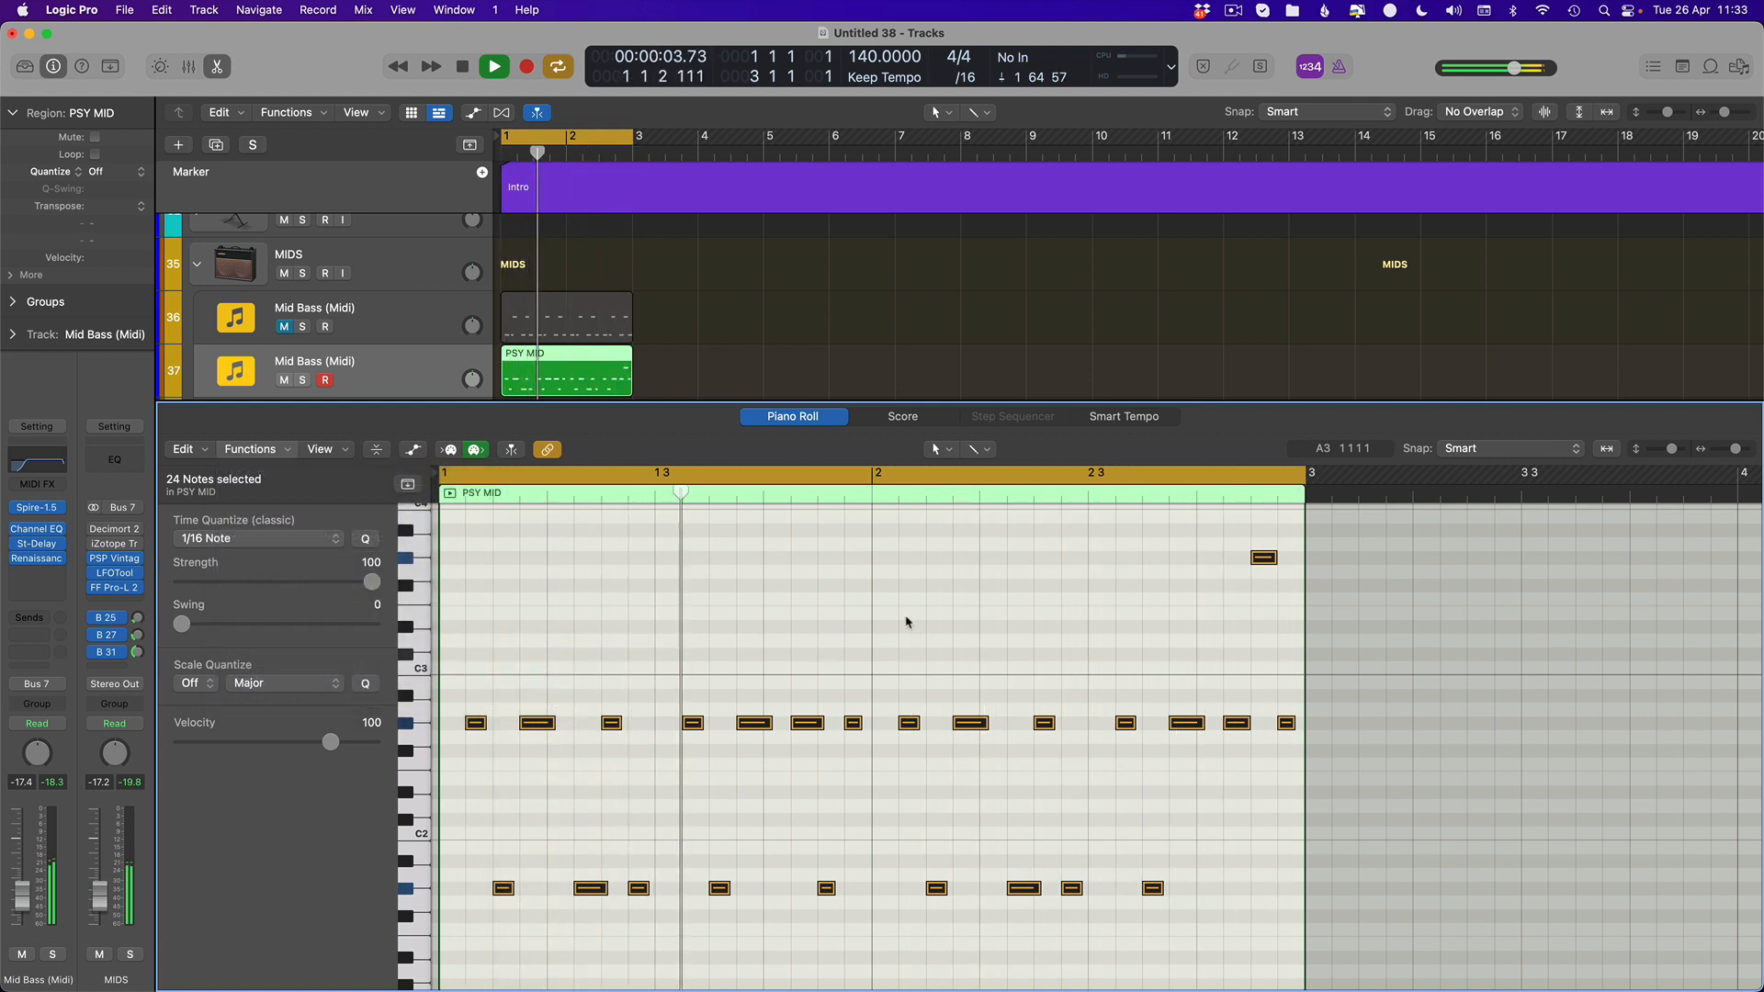
left_click(640, 613)
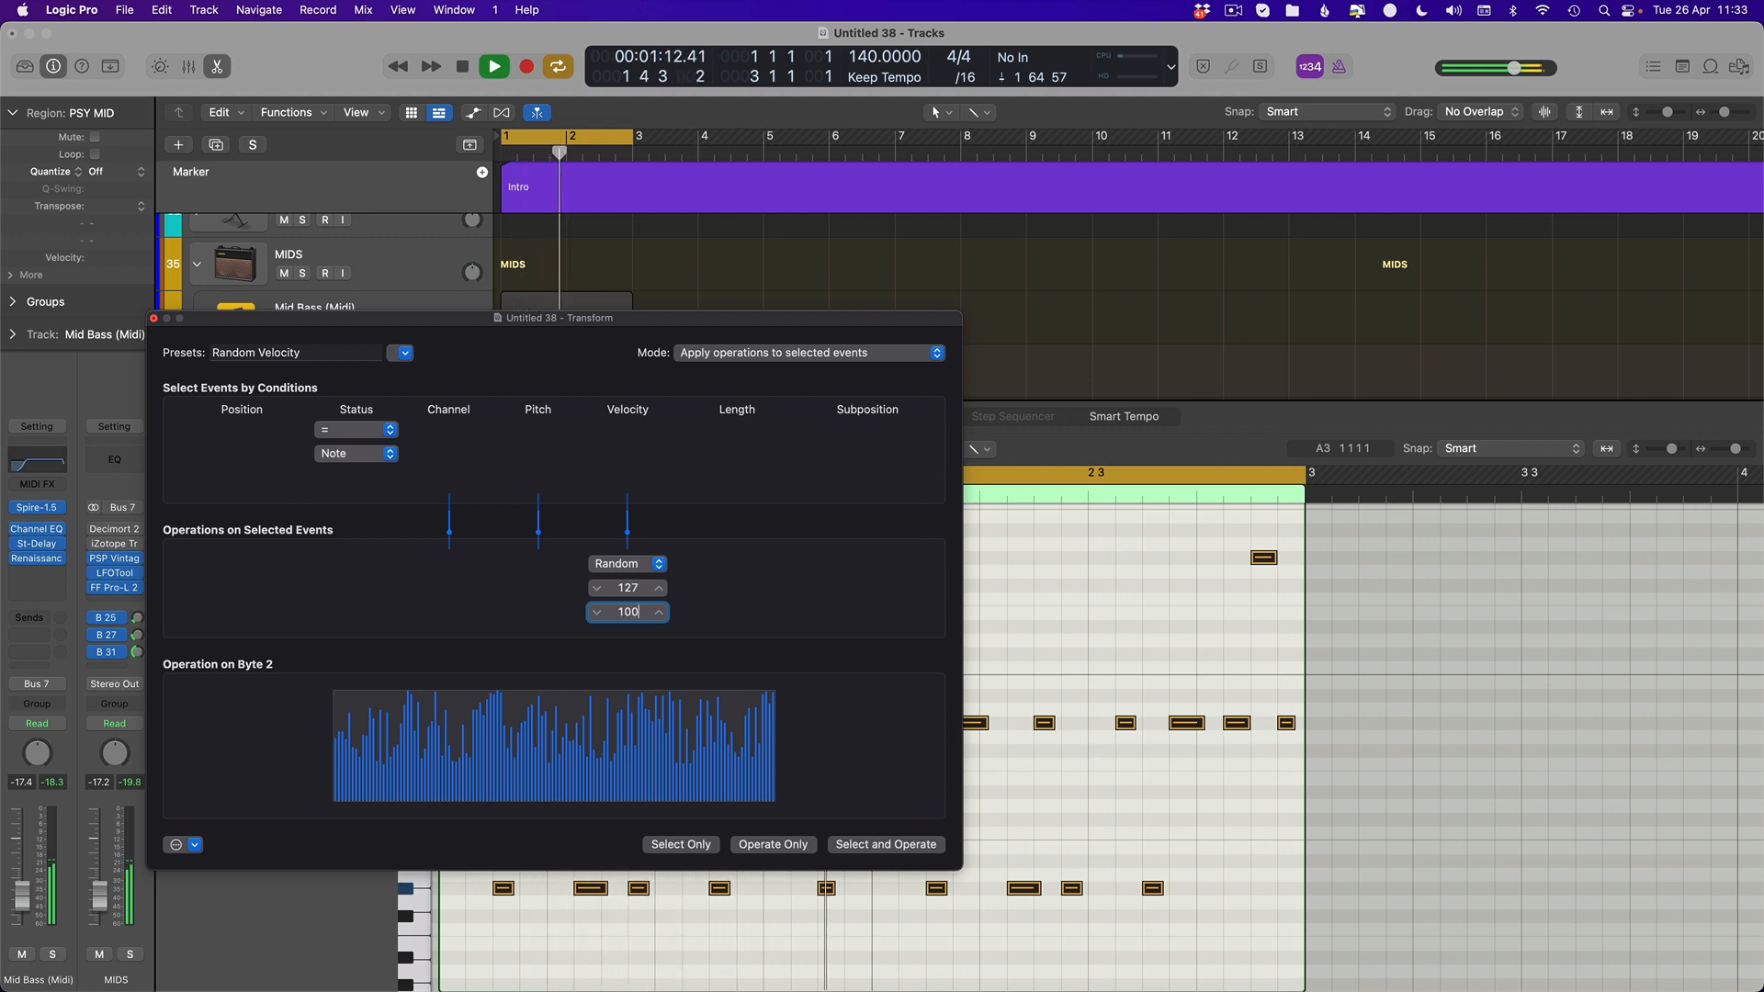
left_click(924, 845)
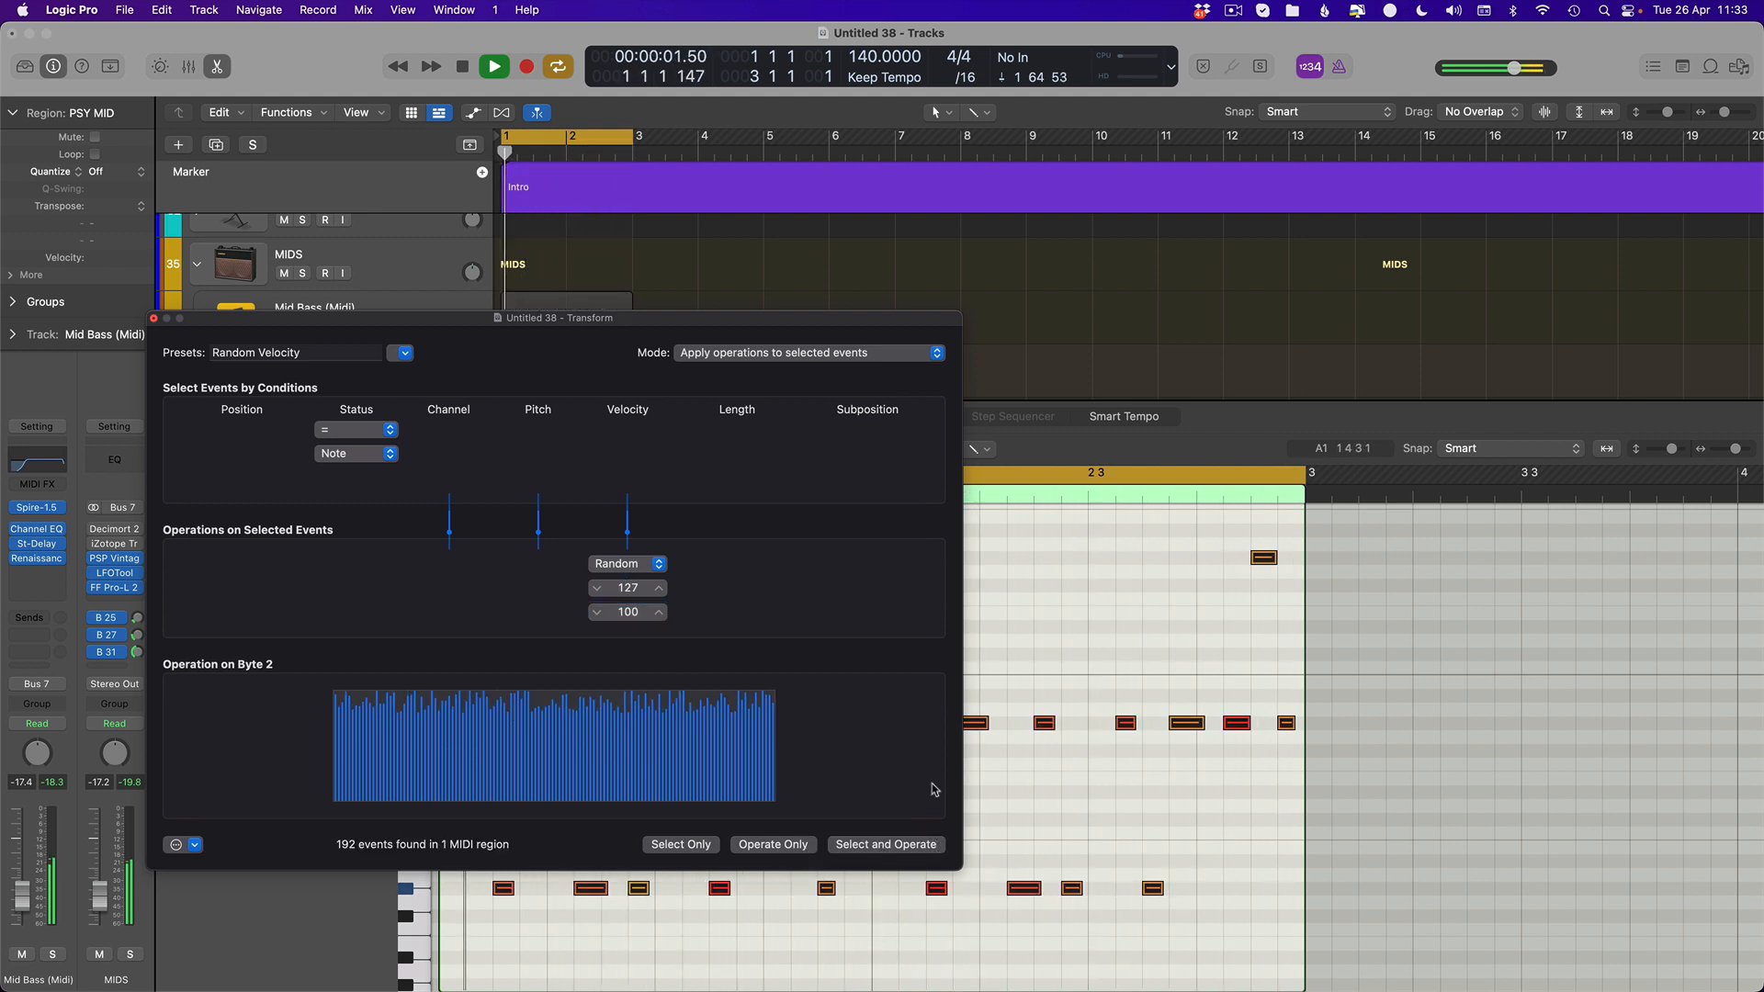
left_click(153, 318)
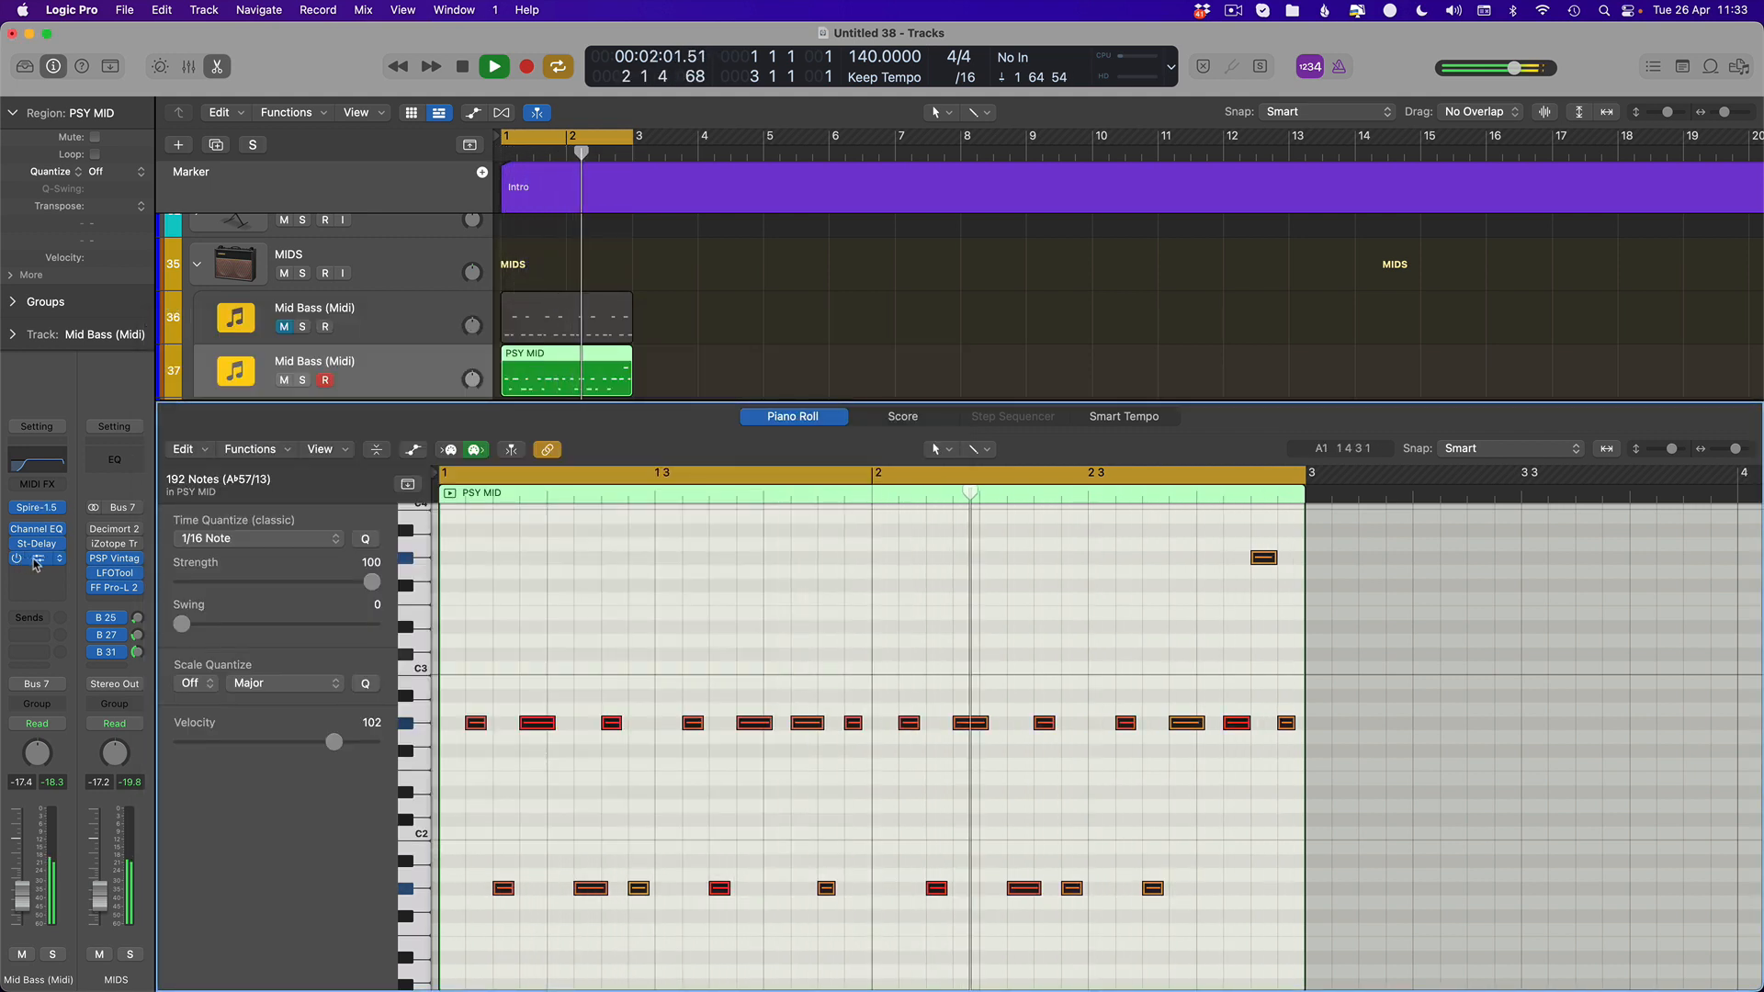
Lengthen all the selected notes slightly, set the lower Mid Bass (Midi) fader to -19.0 dB and close the piano roll
left_click_drag(555, 737, 714, 772)
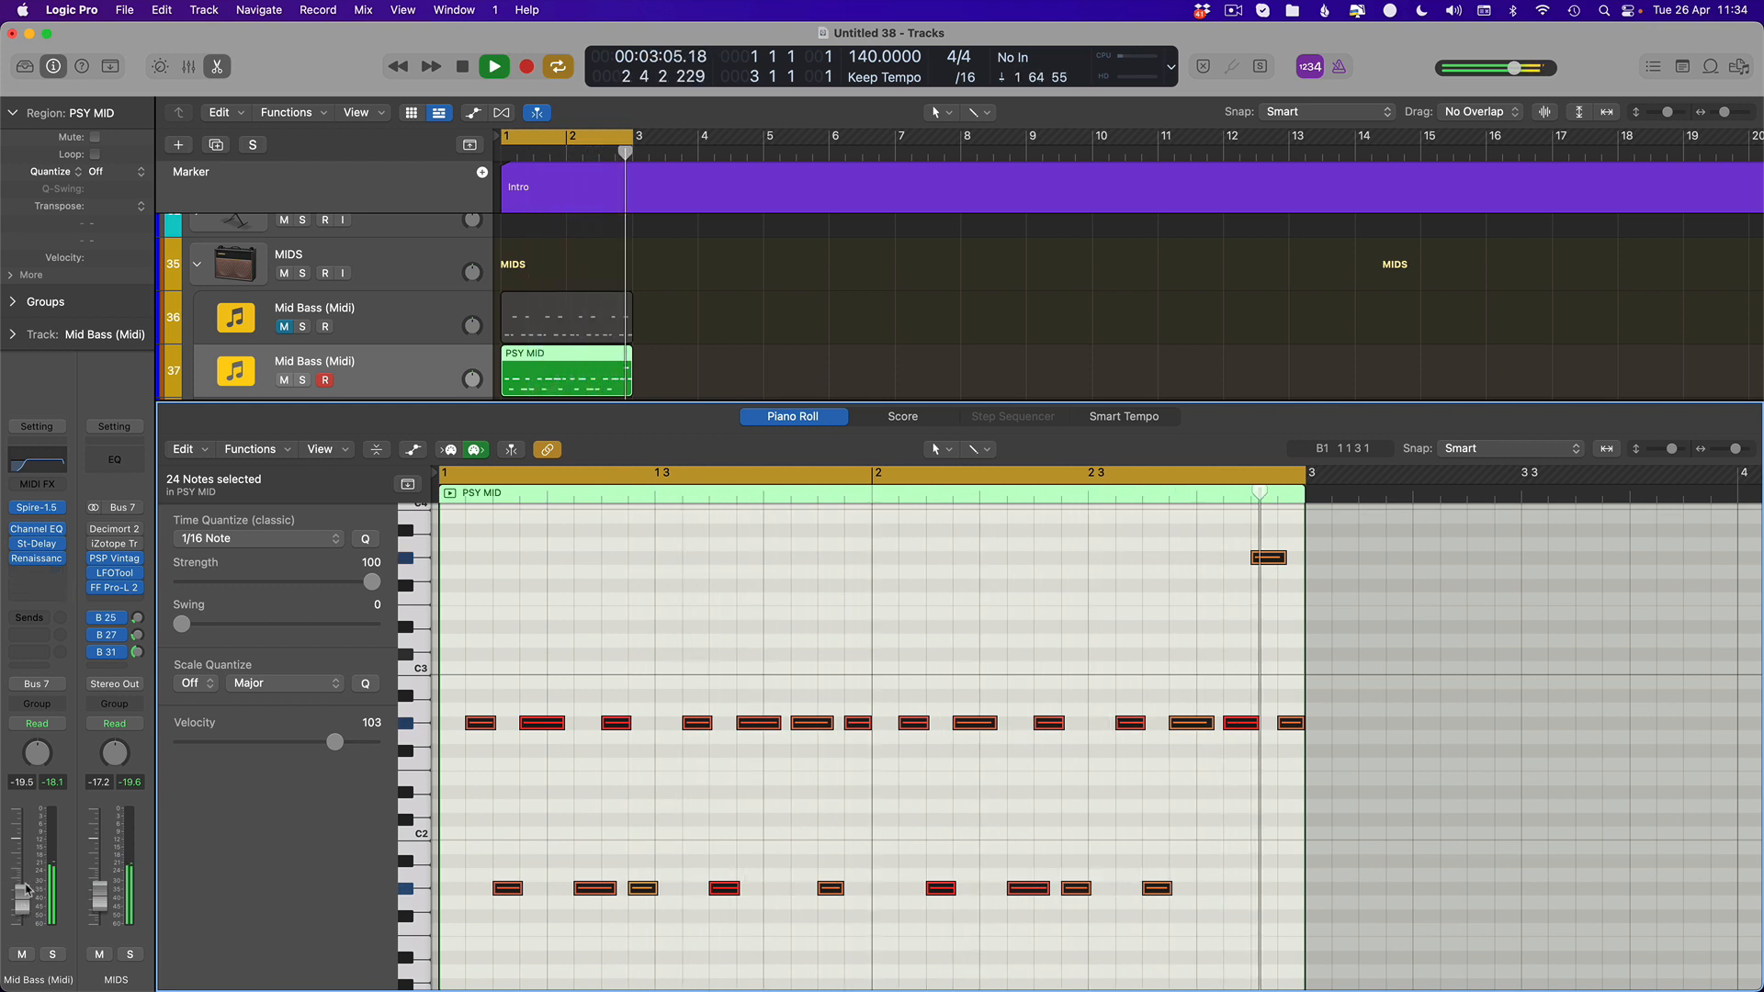
key("e")
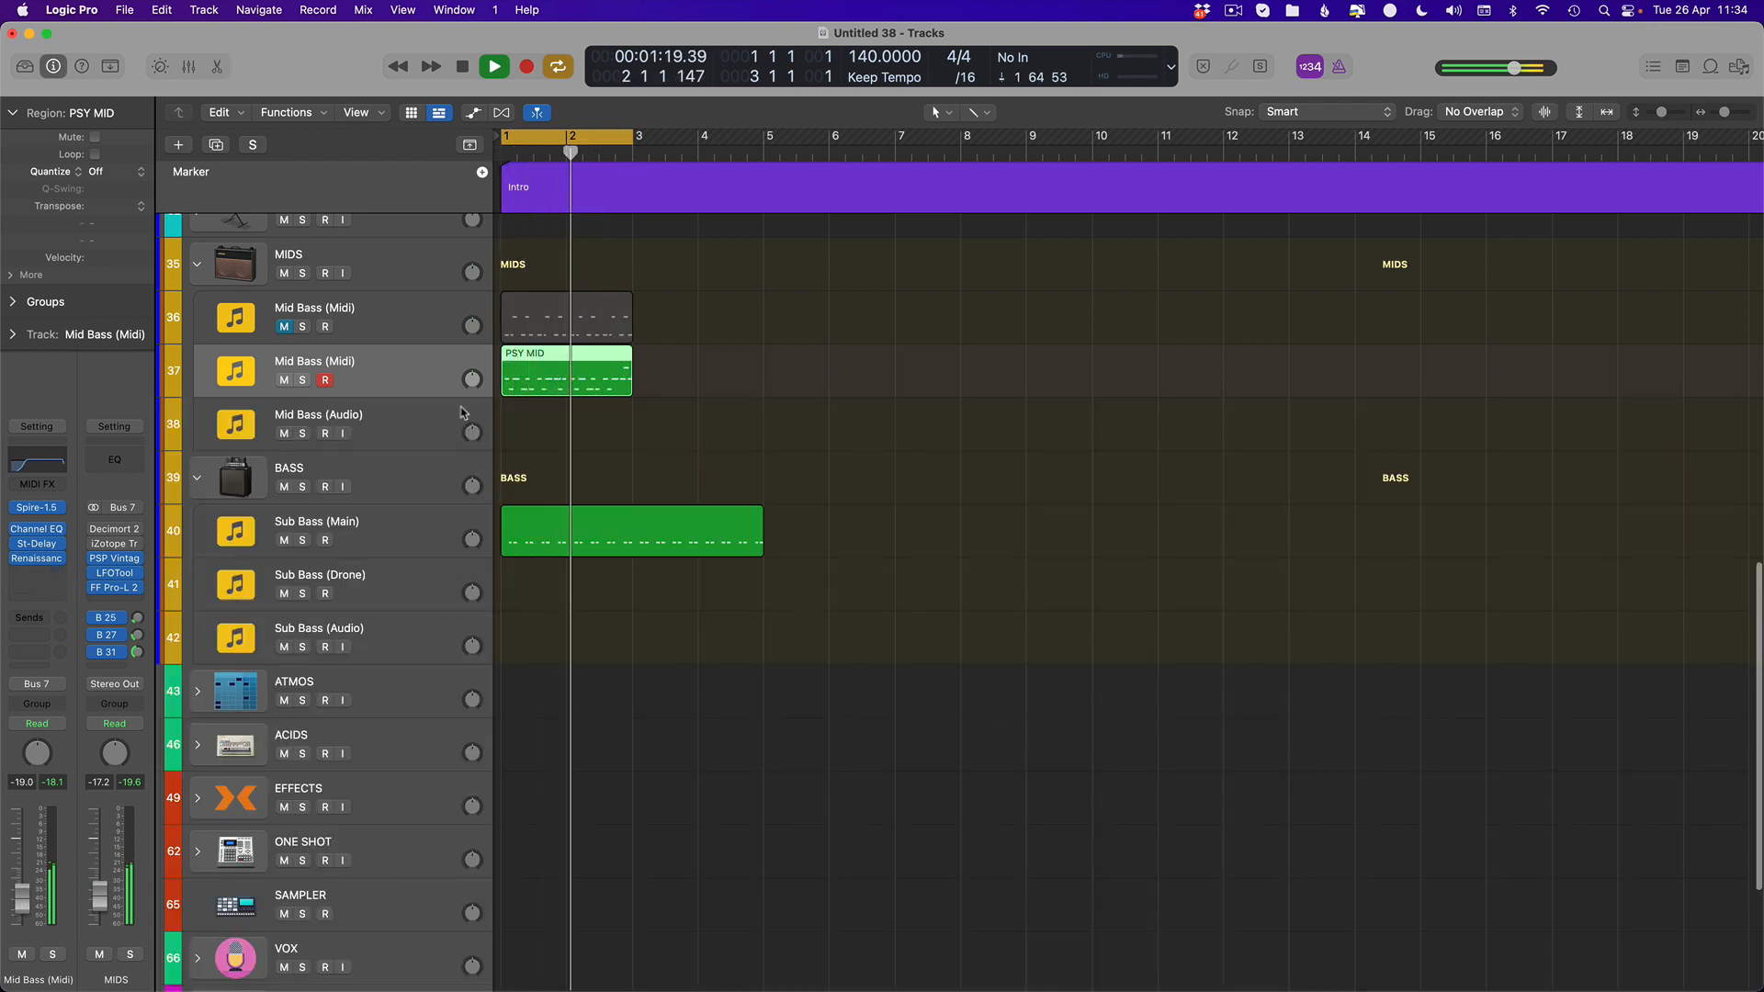
scroll(251, 369, "right", 1)
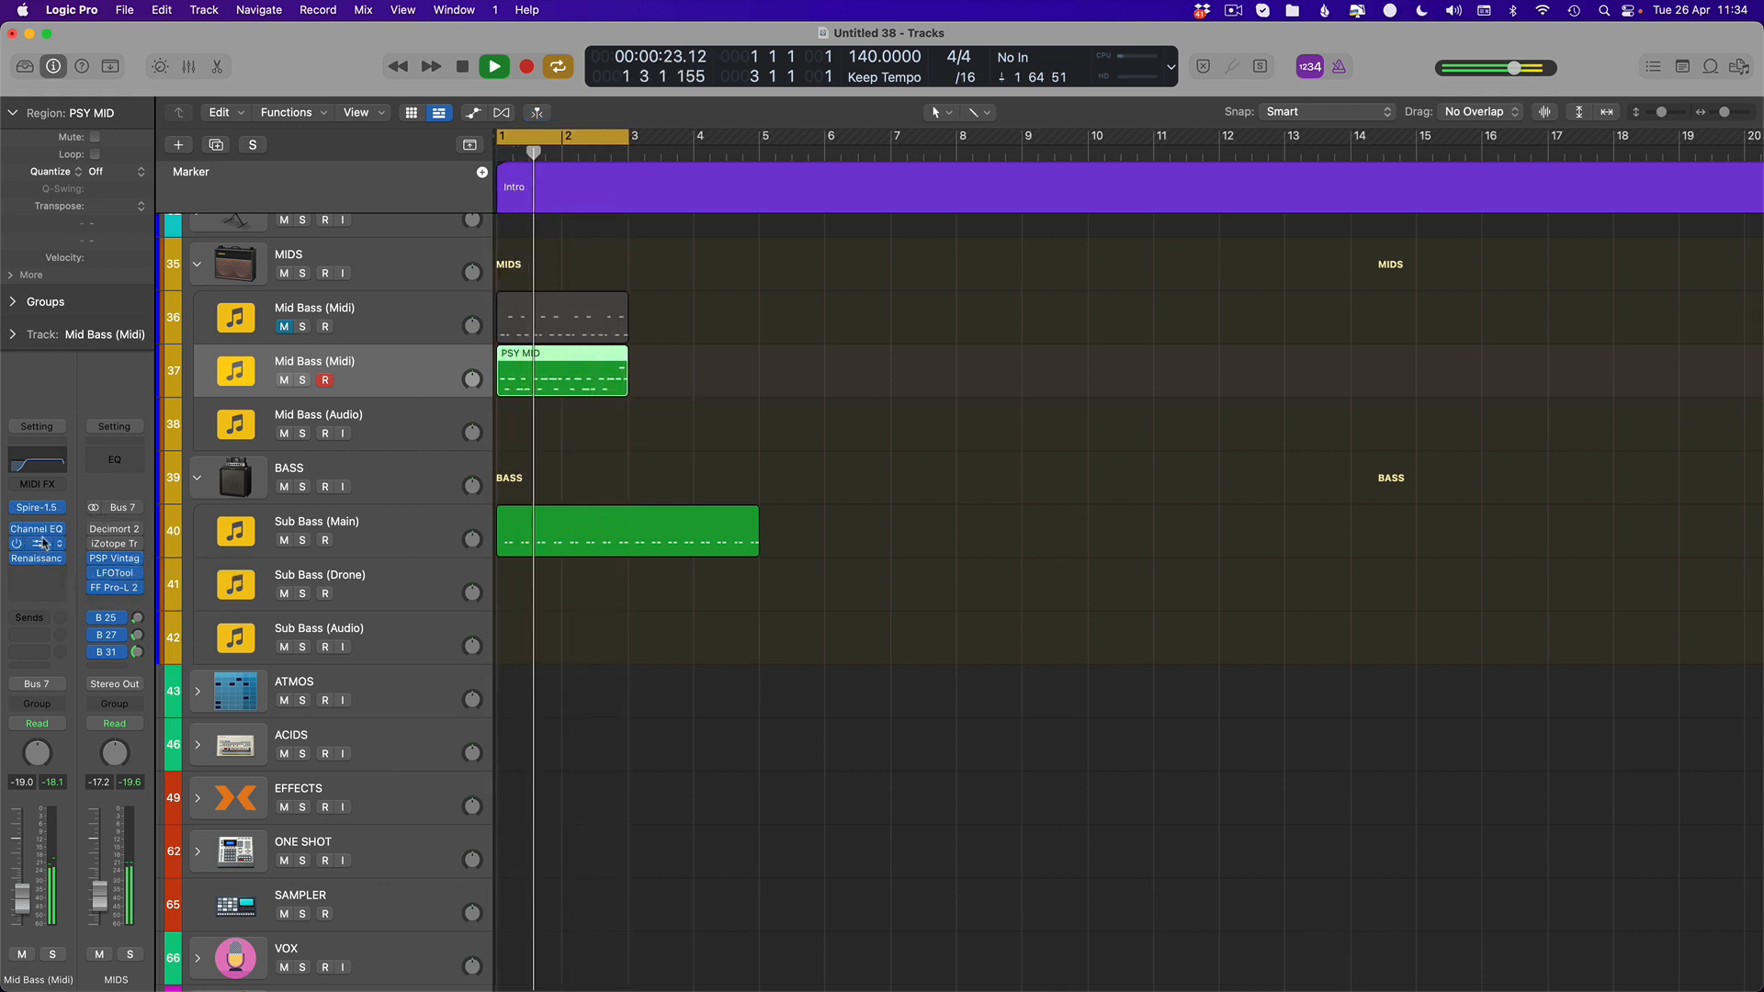
Solo the upper Mid Bass (Midi) track and set its fader to -10.8 dB
left_click(303, 327)
key("Up")
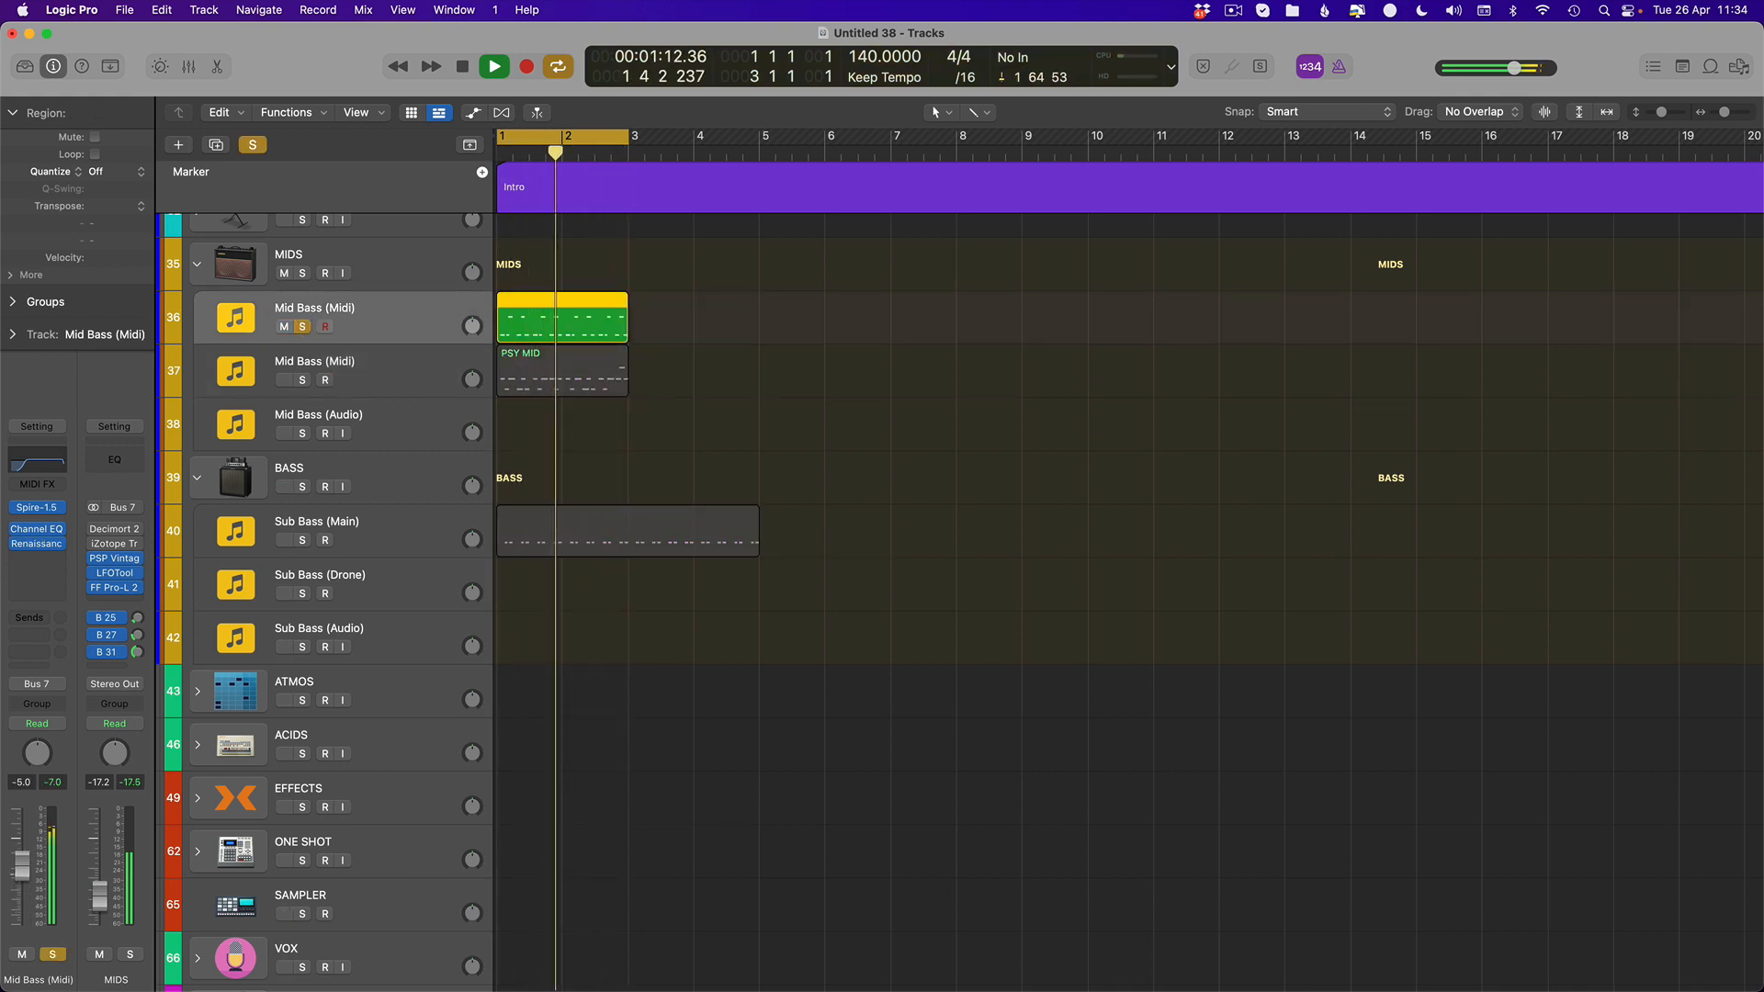
left_click_drag(22, 880, 22, 882)
Audition the Spire presets next to BASS - In The Middle, from BASS - Machine back to BASS - Here We Go
left_click(40, 515)
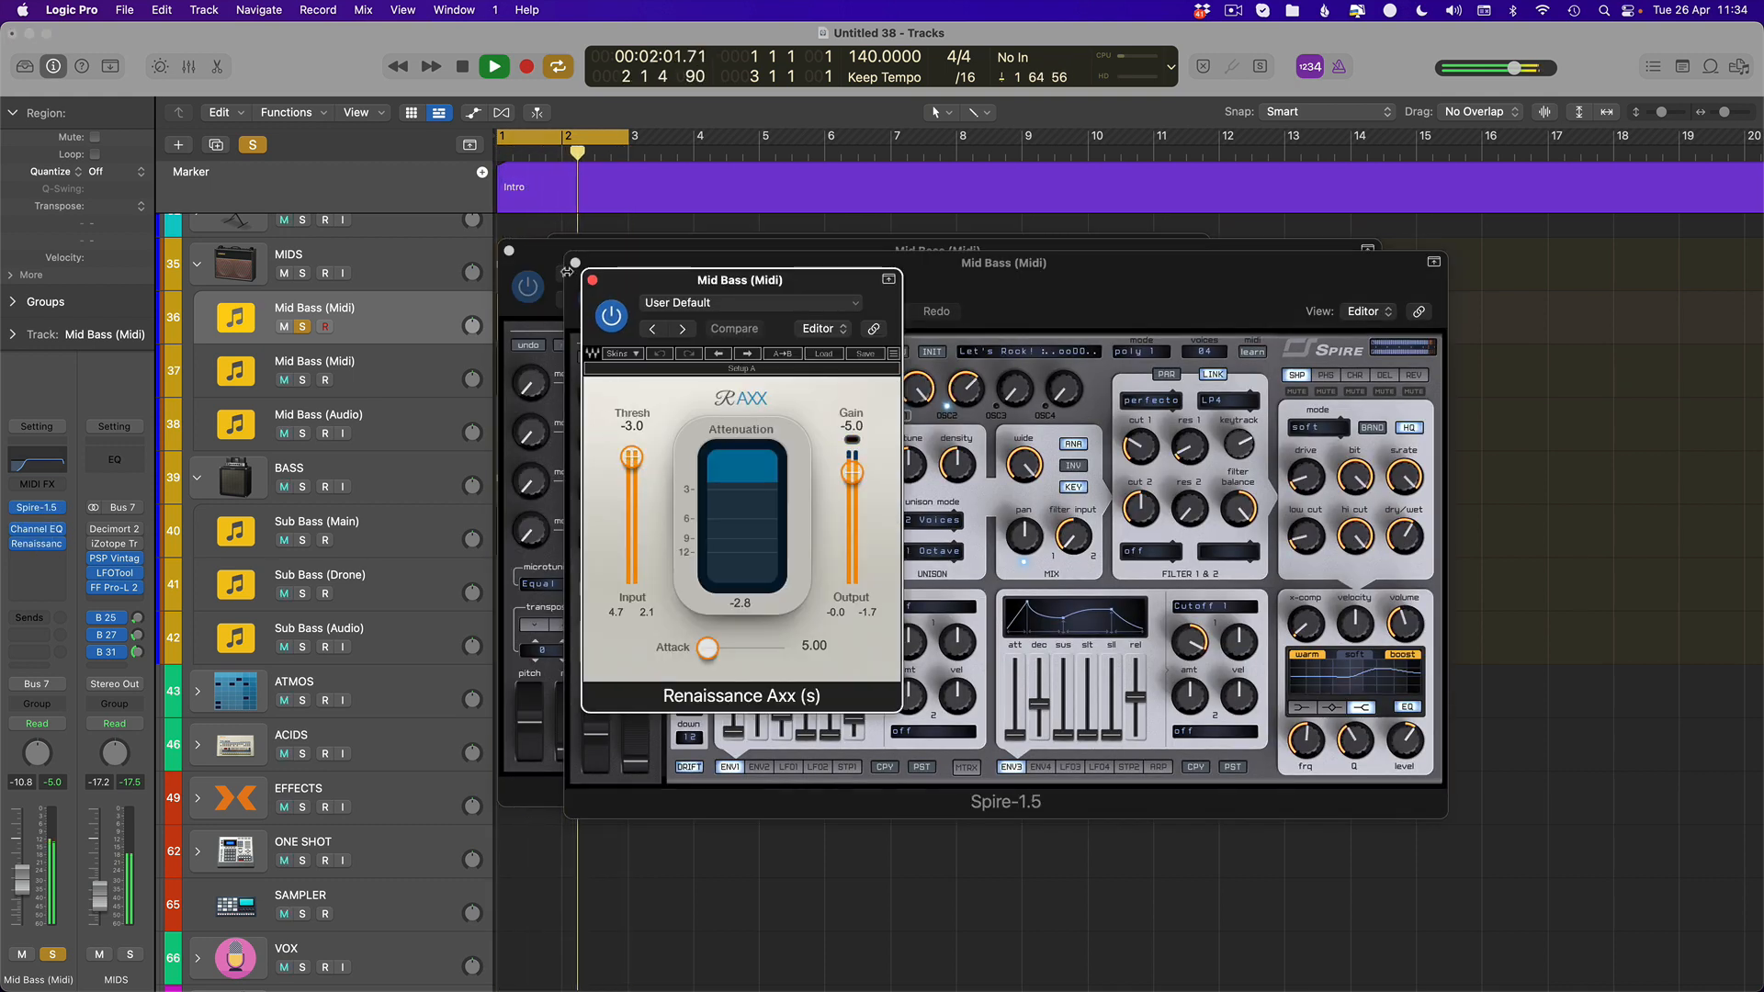
left_click(592, 281)
left_click(576, 262)
left_click(796, 340)
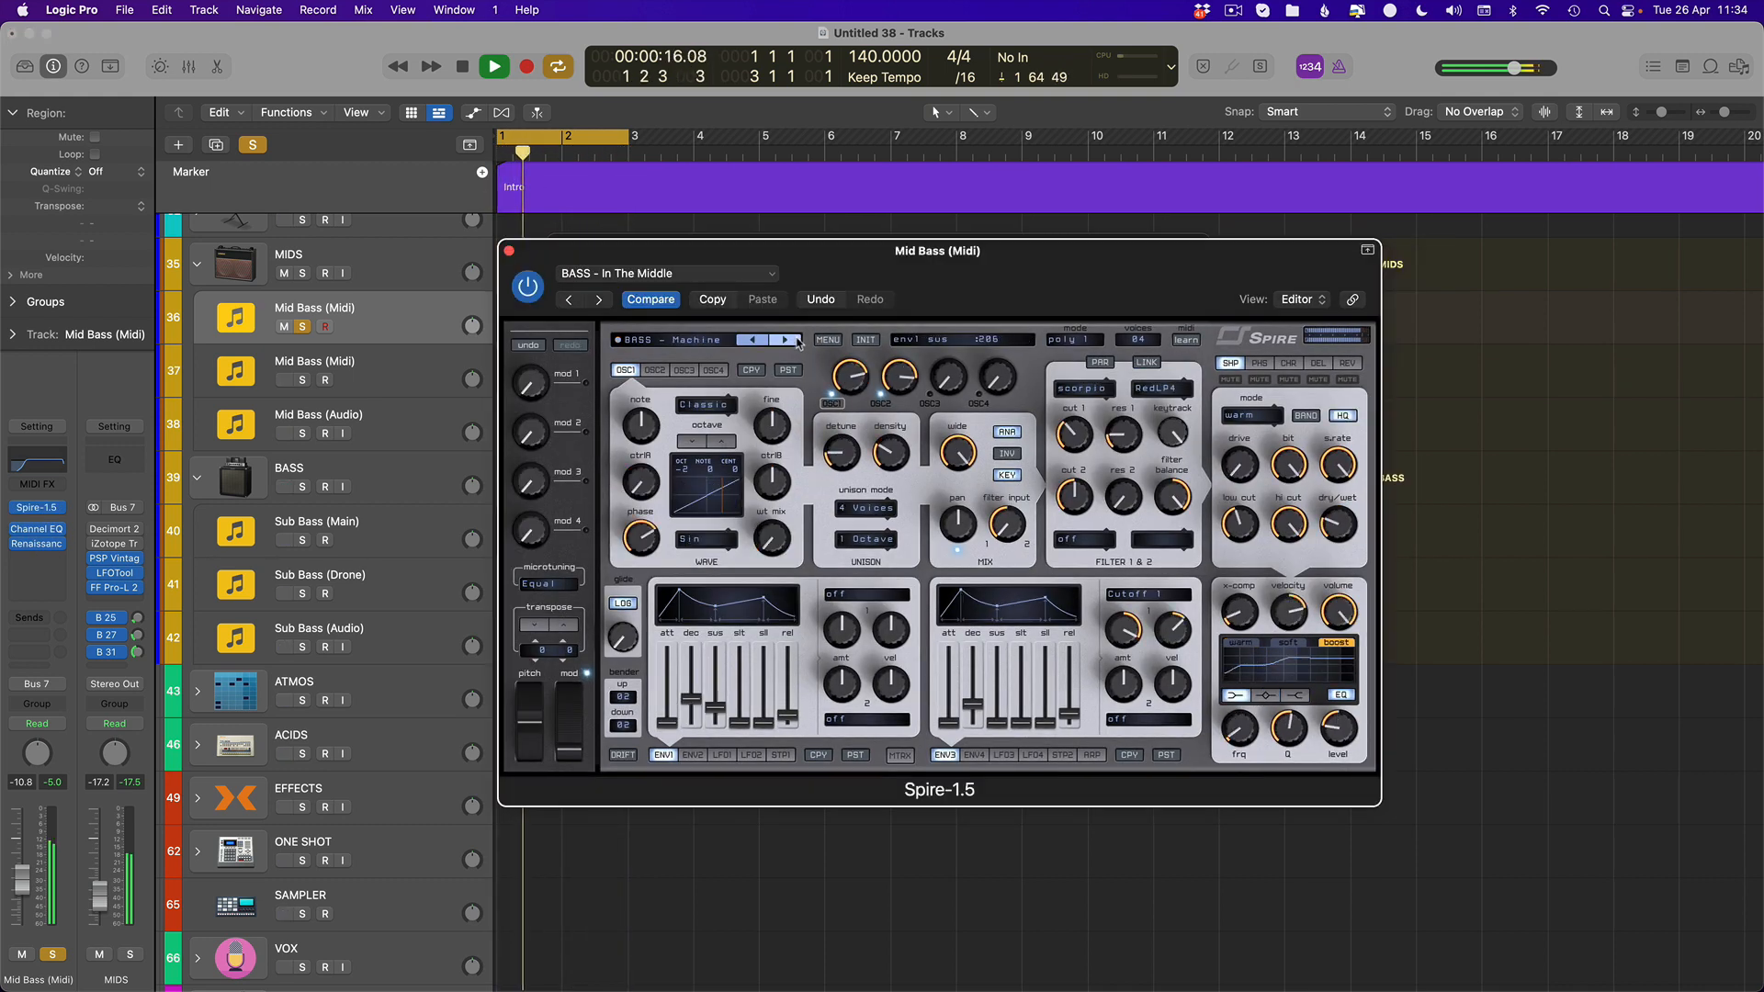
left_click(792, 341)
left_click(752, 341)
left_click(753, 340)
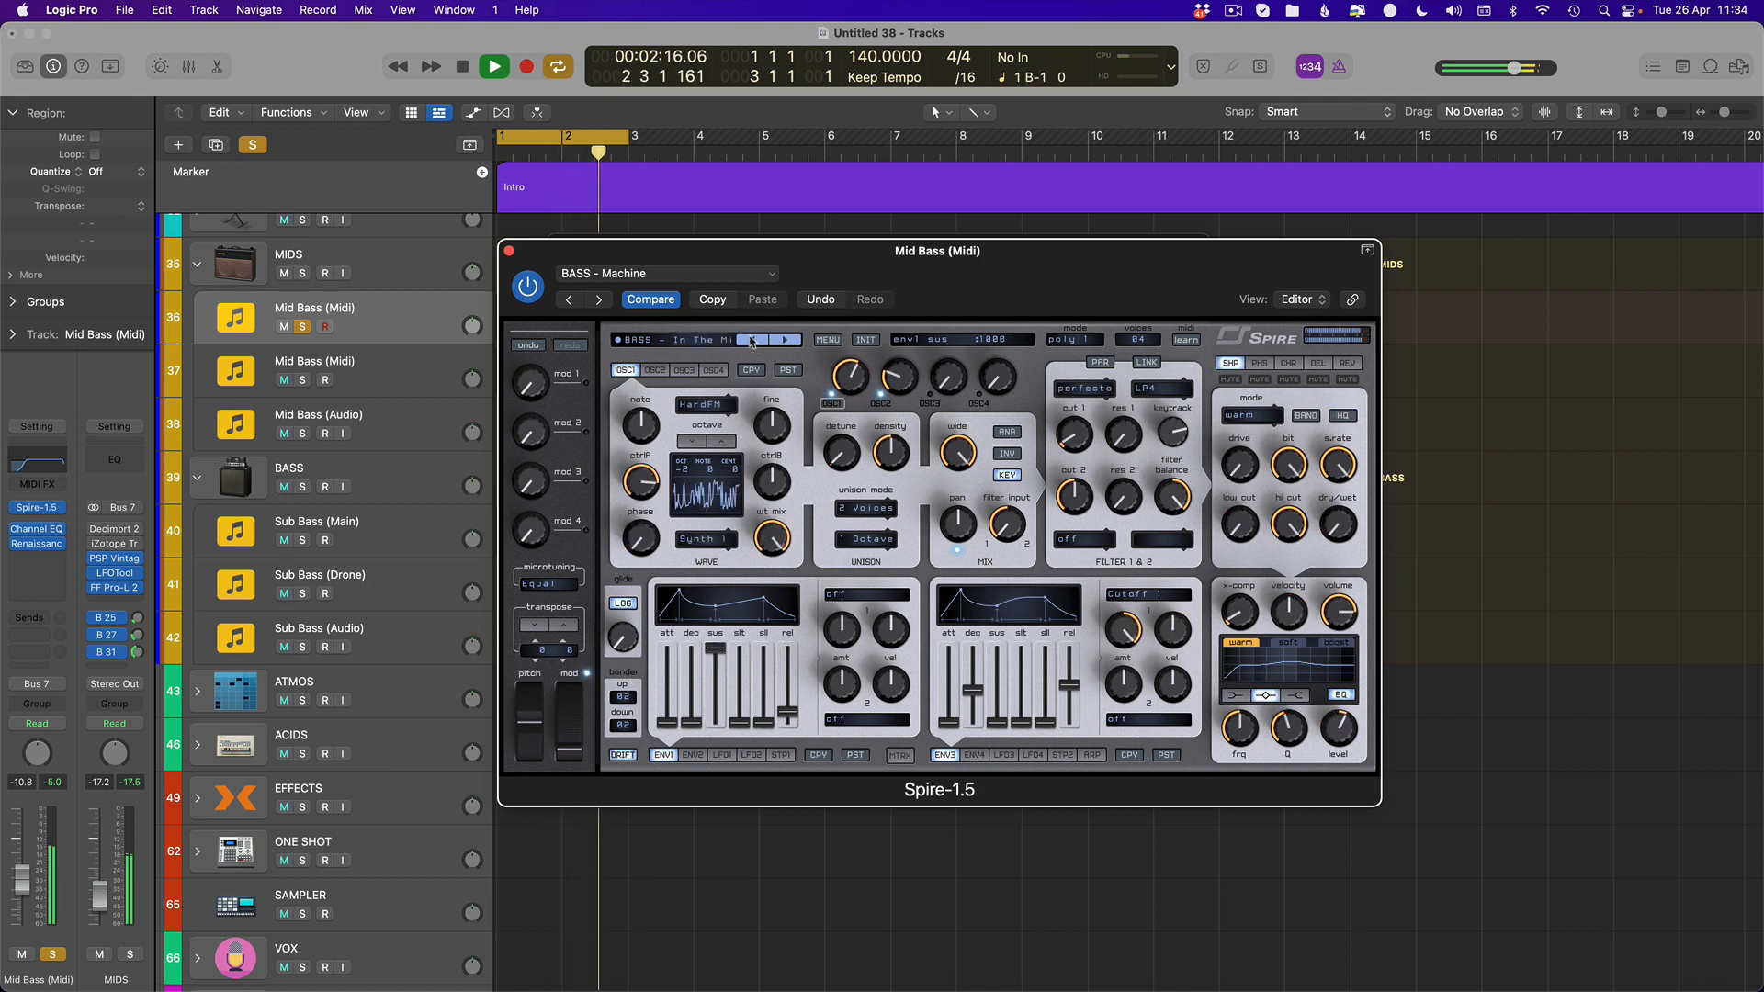
left_click(753, 340)
left_click(509, 250)
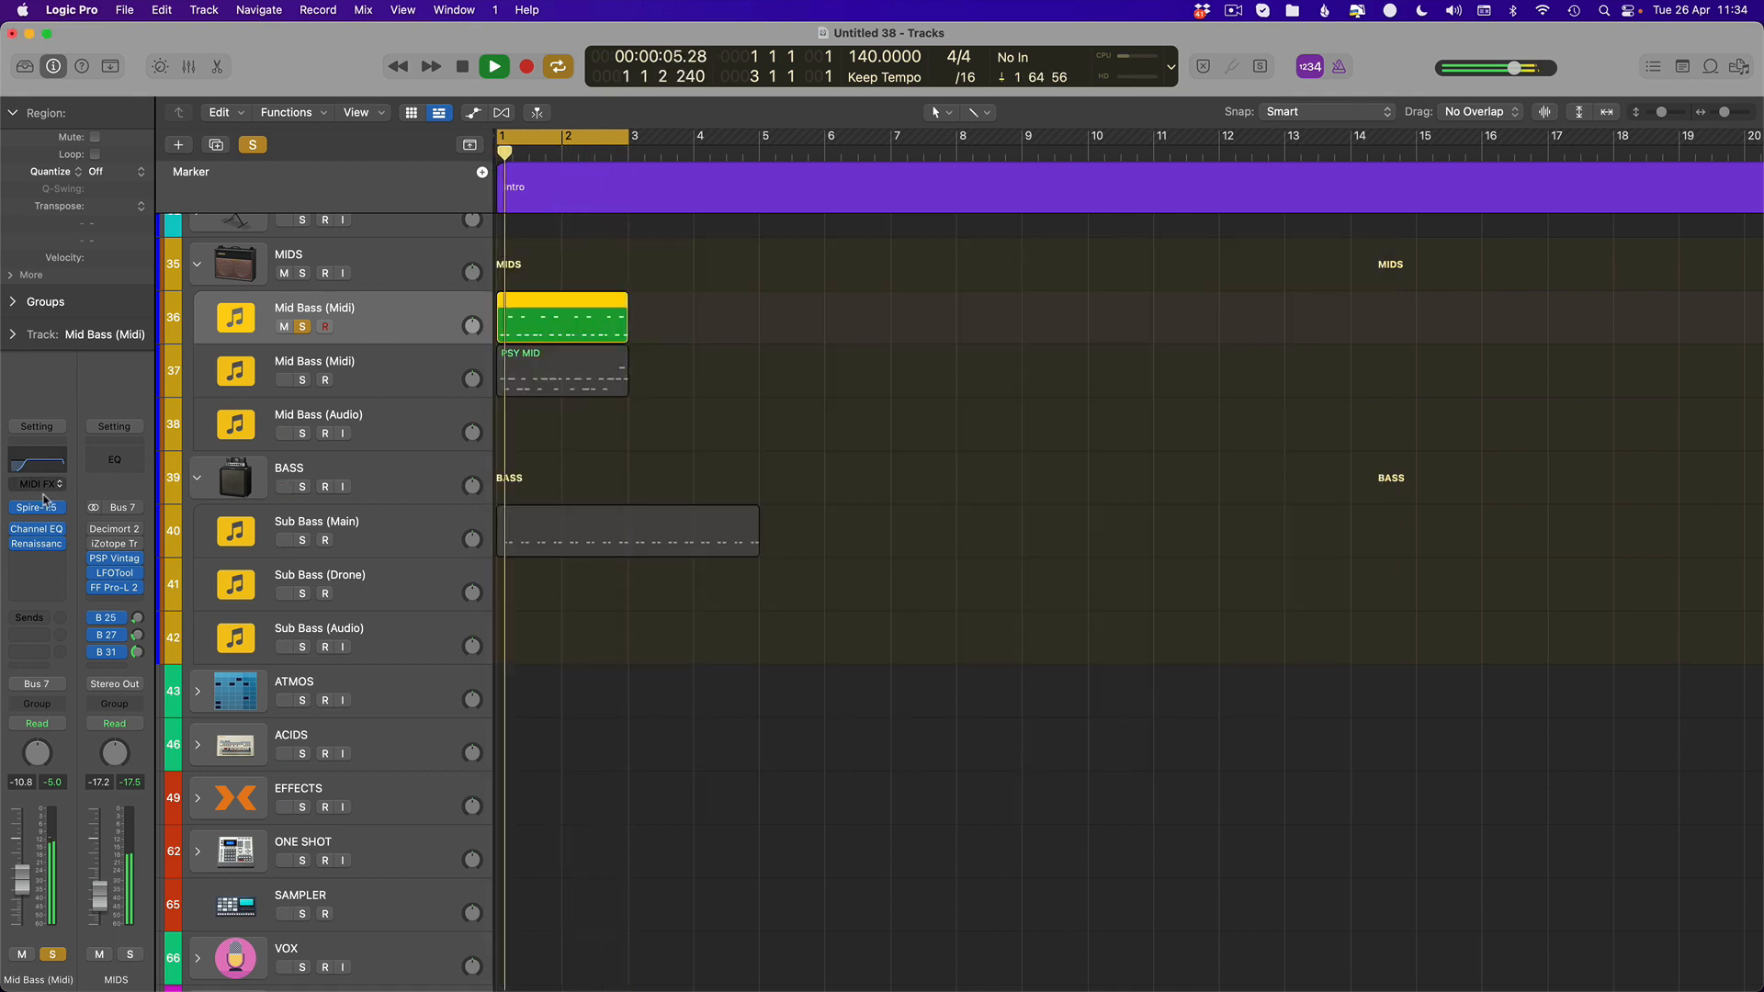
Solo the lower Mid Bass (Midi) track and restore the BASS - In The Middle preset in its Spire
left_click(304, 384)
key("v")
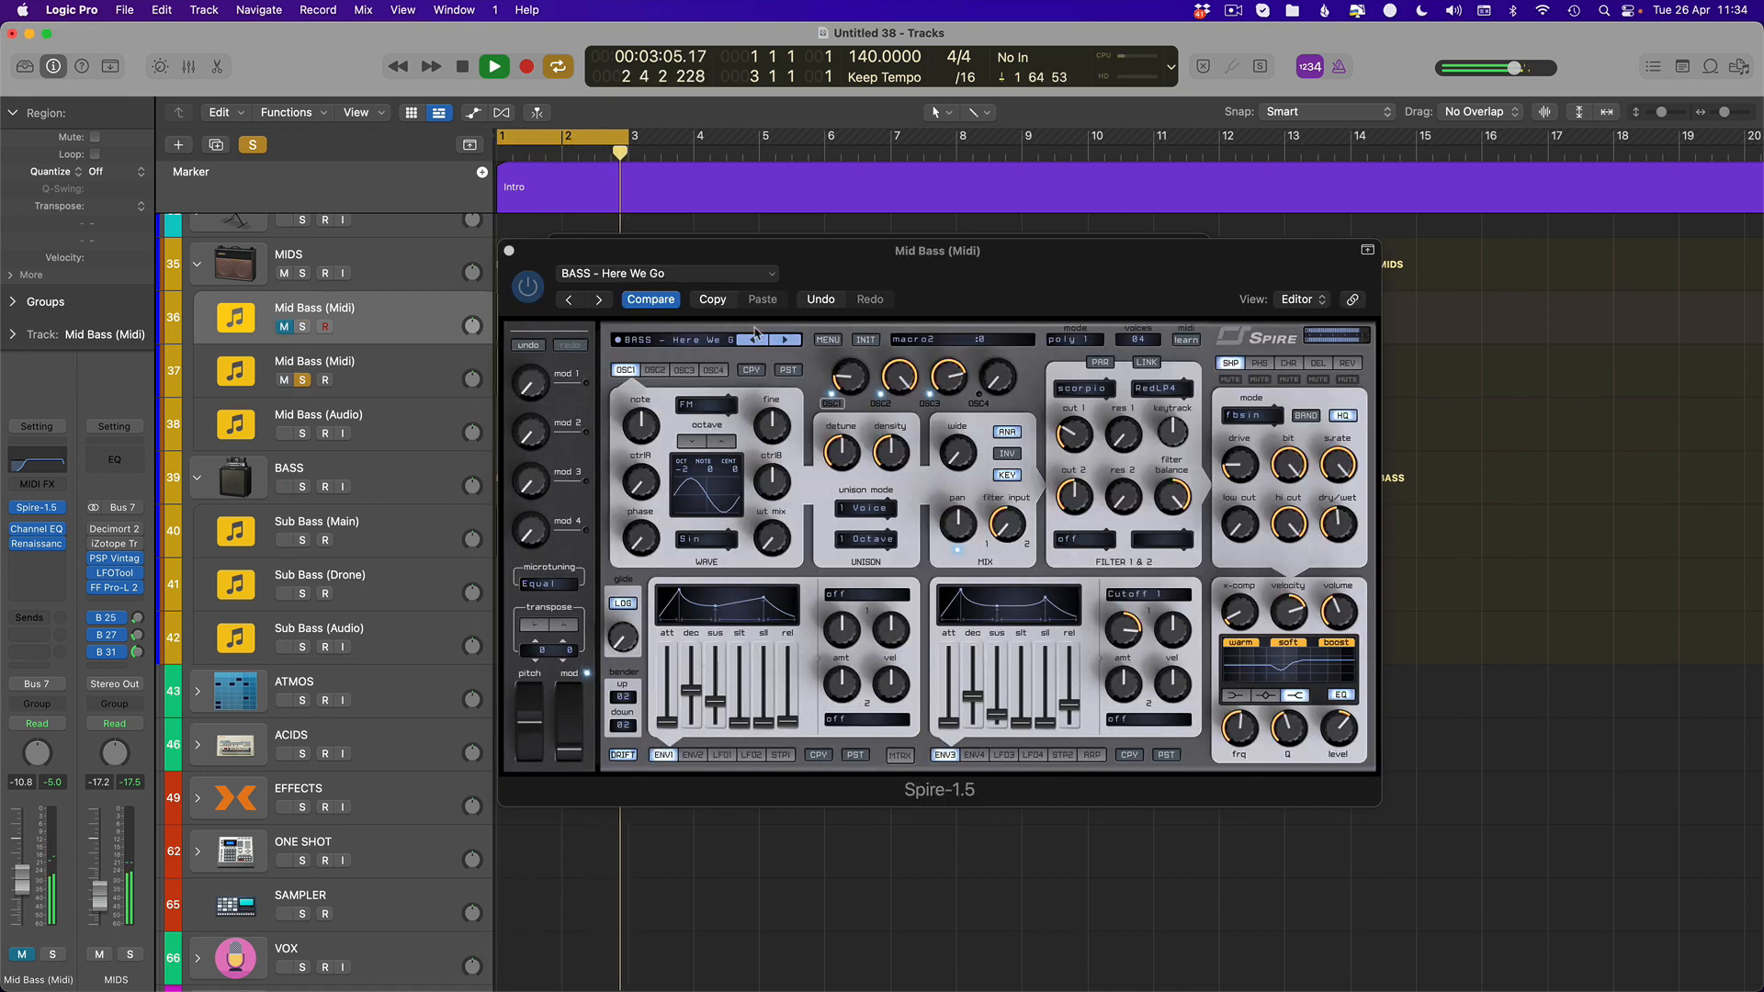
left_click(794, 342)
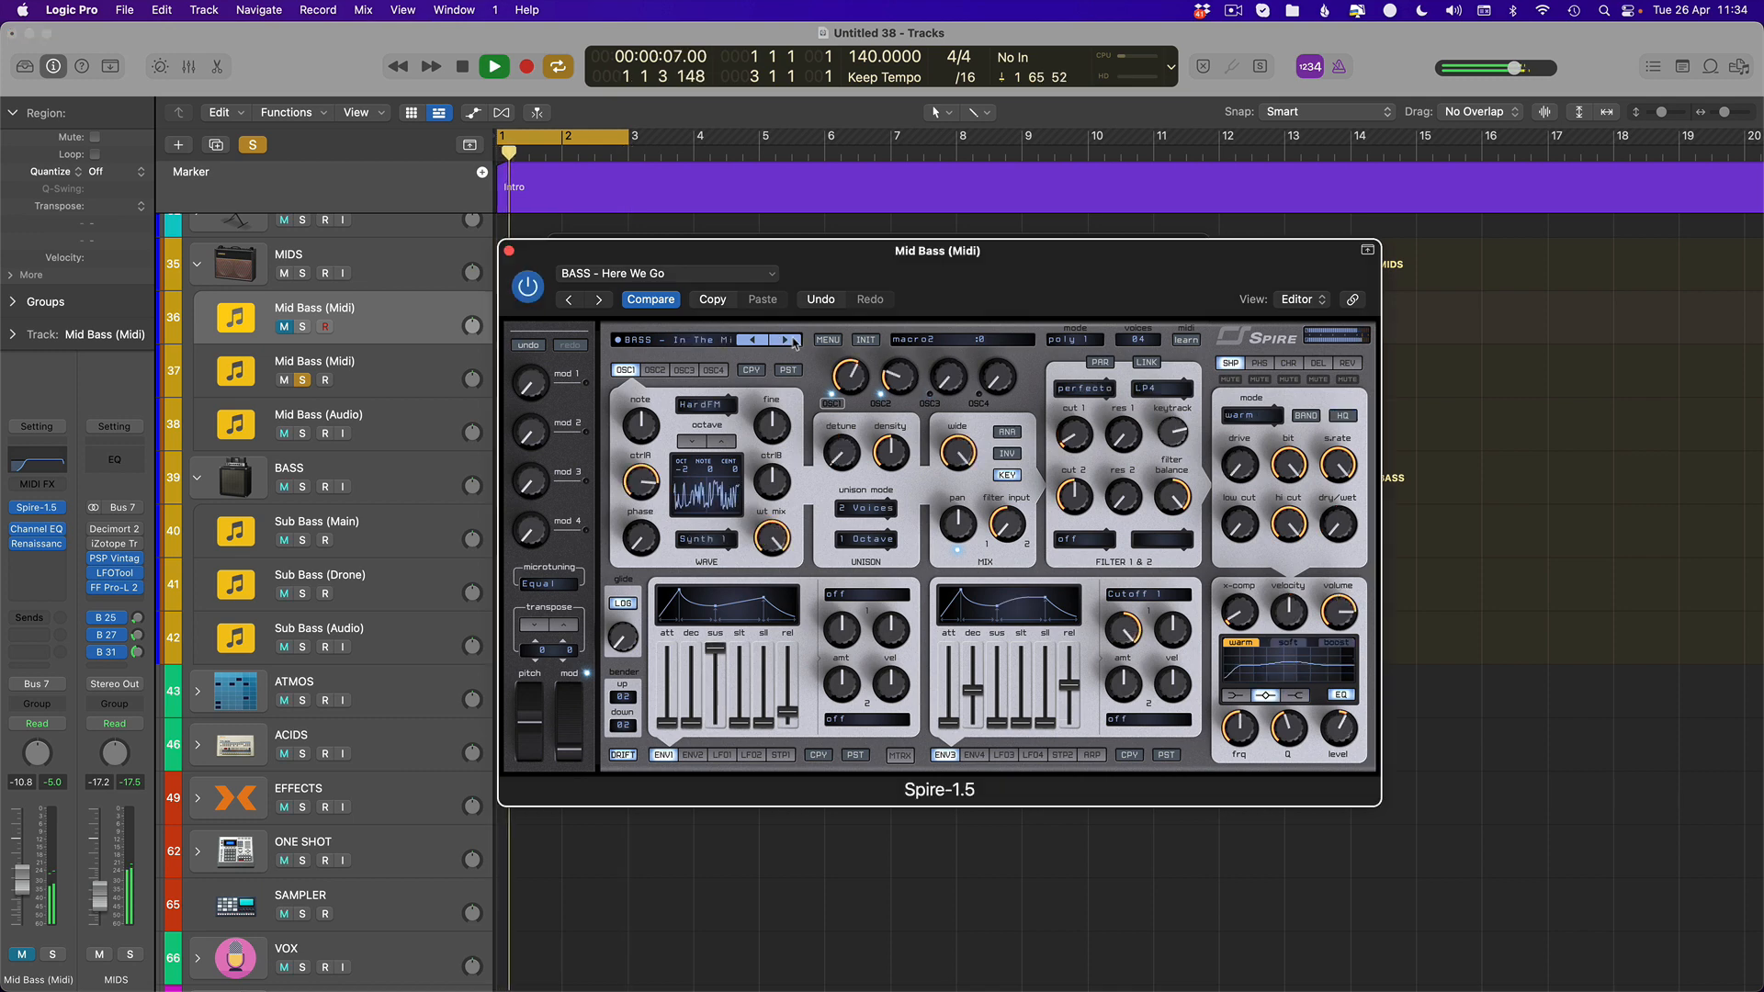
left_click(509, 251)
Solo the upper Mid Bass (Midi) track with the lower one muted, and open a Freshly Squeezed Samples bank in its Spire library
left_click(303, 327)
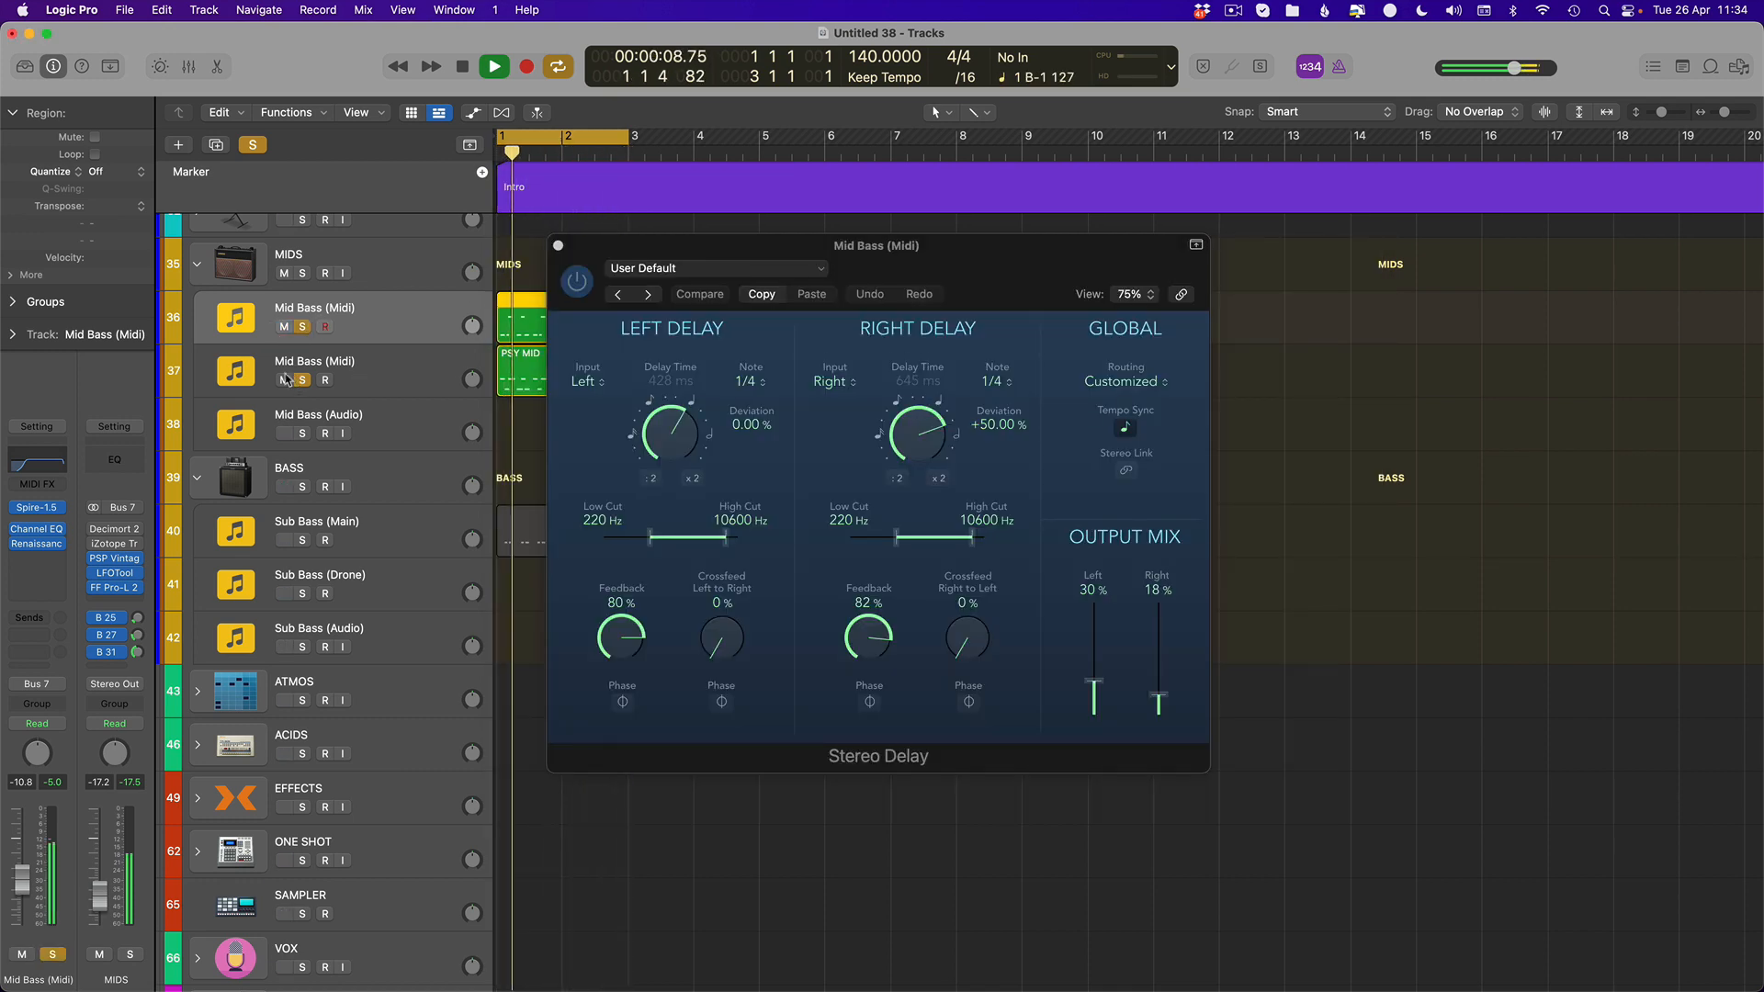
left_click(284, 380)
left_click(51, 509)
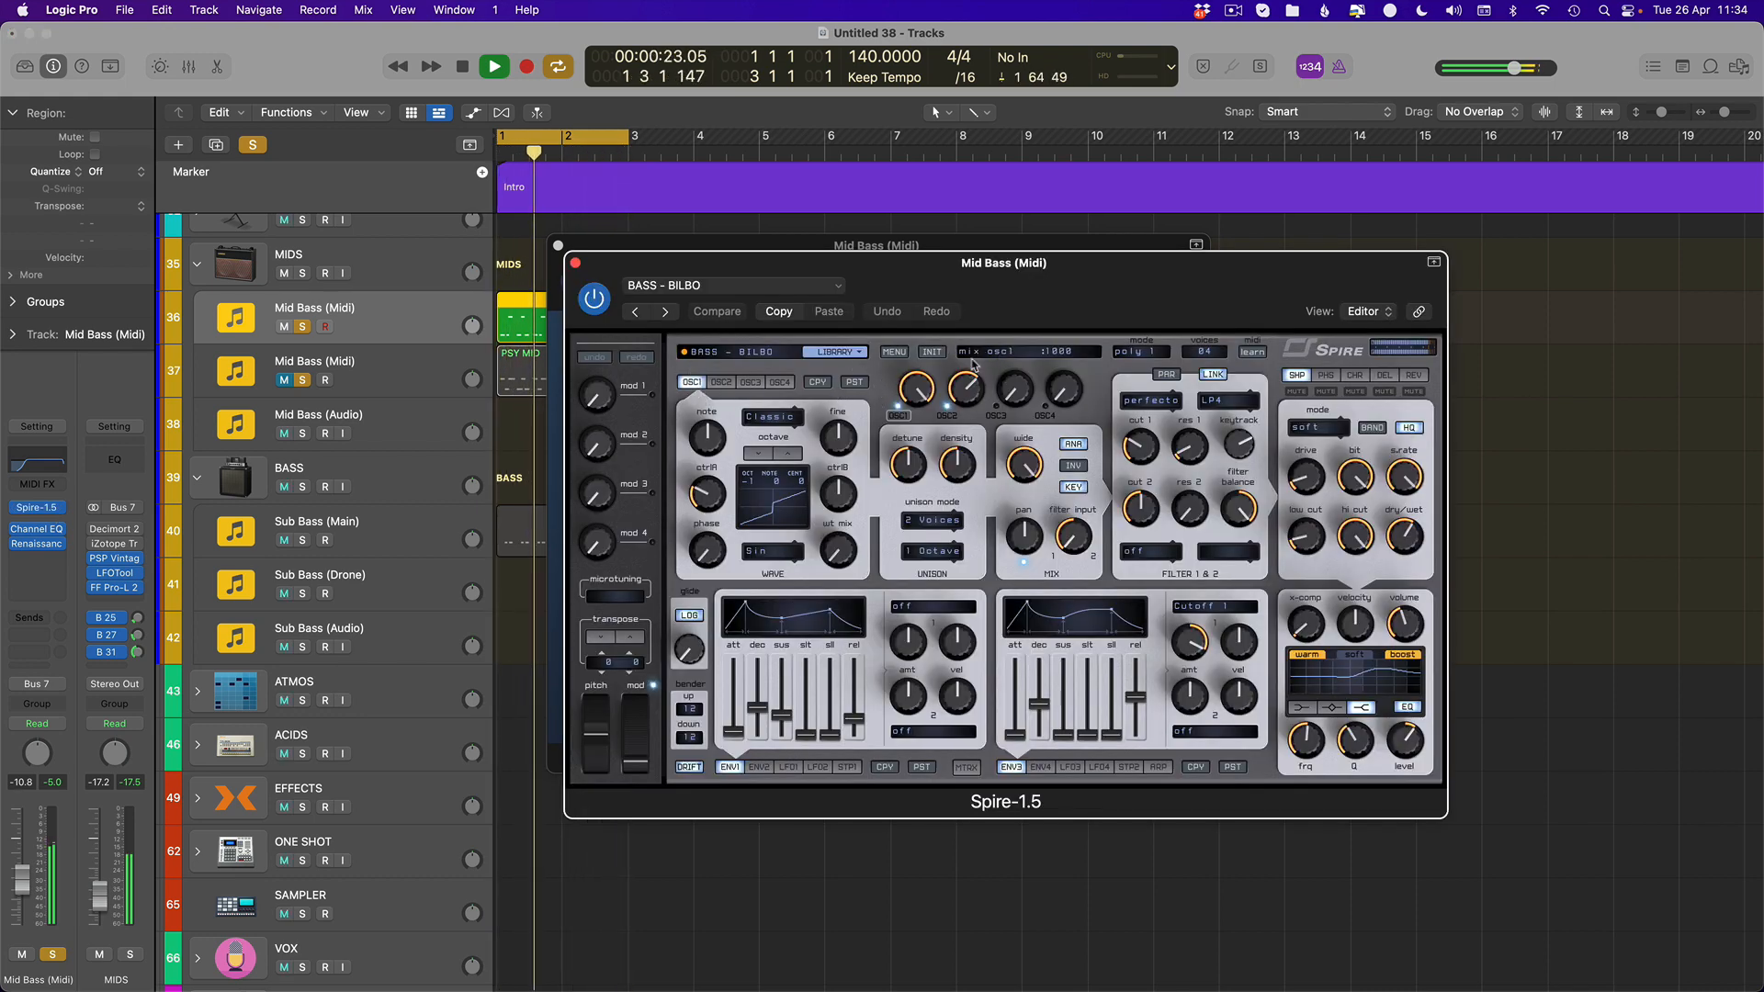
left_click(834, 352)
left_click(816, 696)
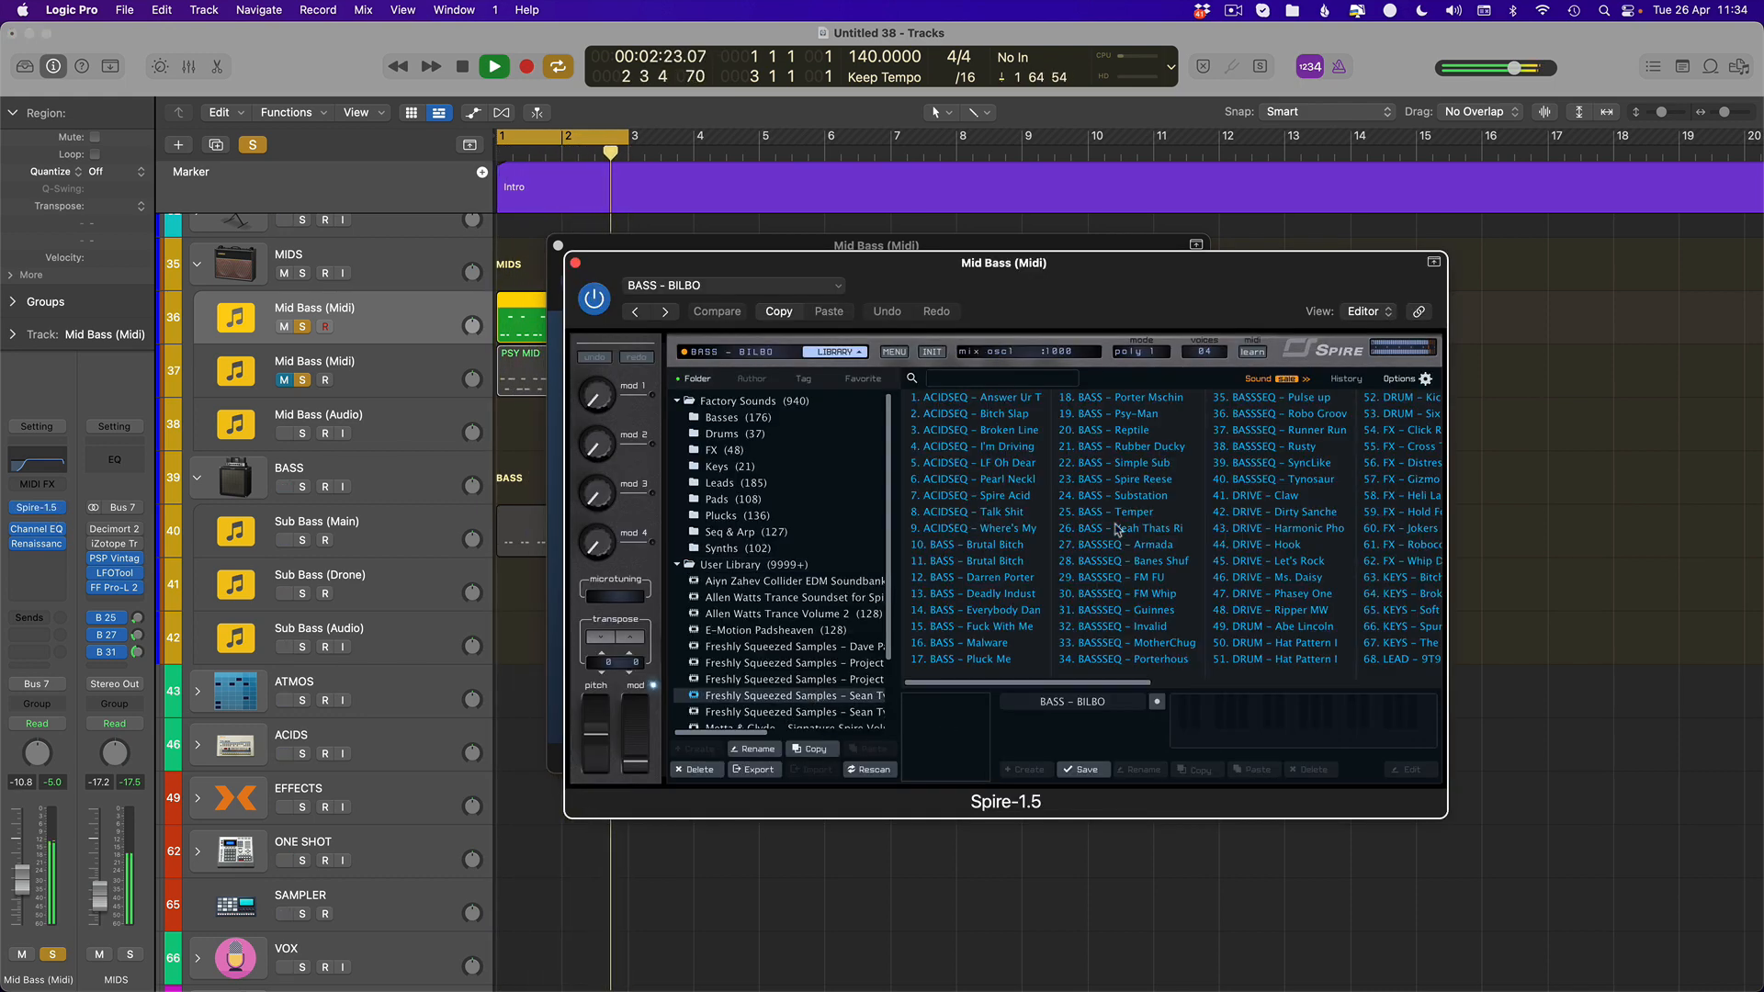
Audition the bank's BASS presets from the first Brutal Bitch onward, ending with BASS - Malware loaded
left_click(964, 545)
left_click(854, 353)
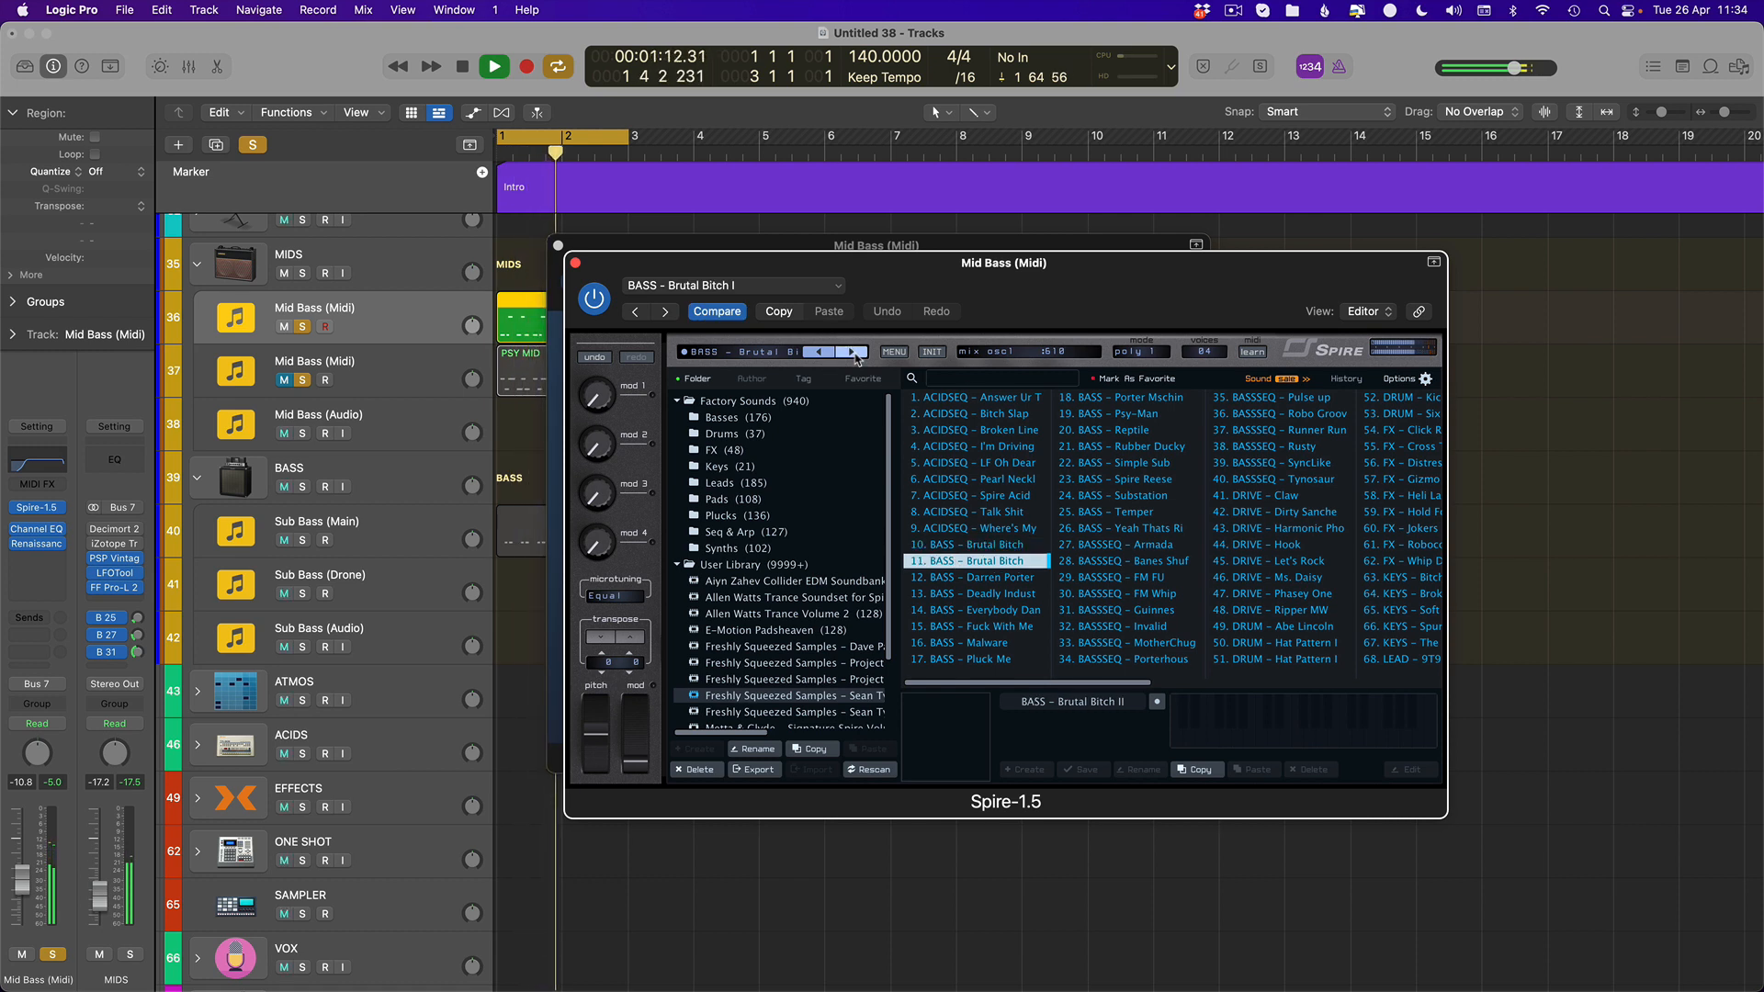
left_click(853, 353)
left_click(856, 352)
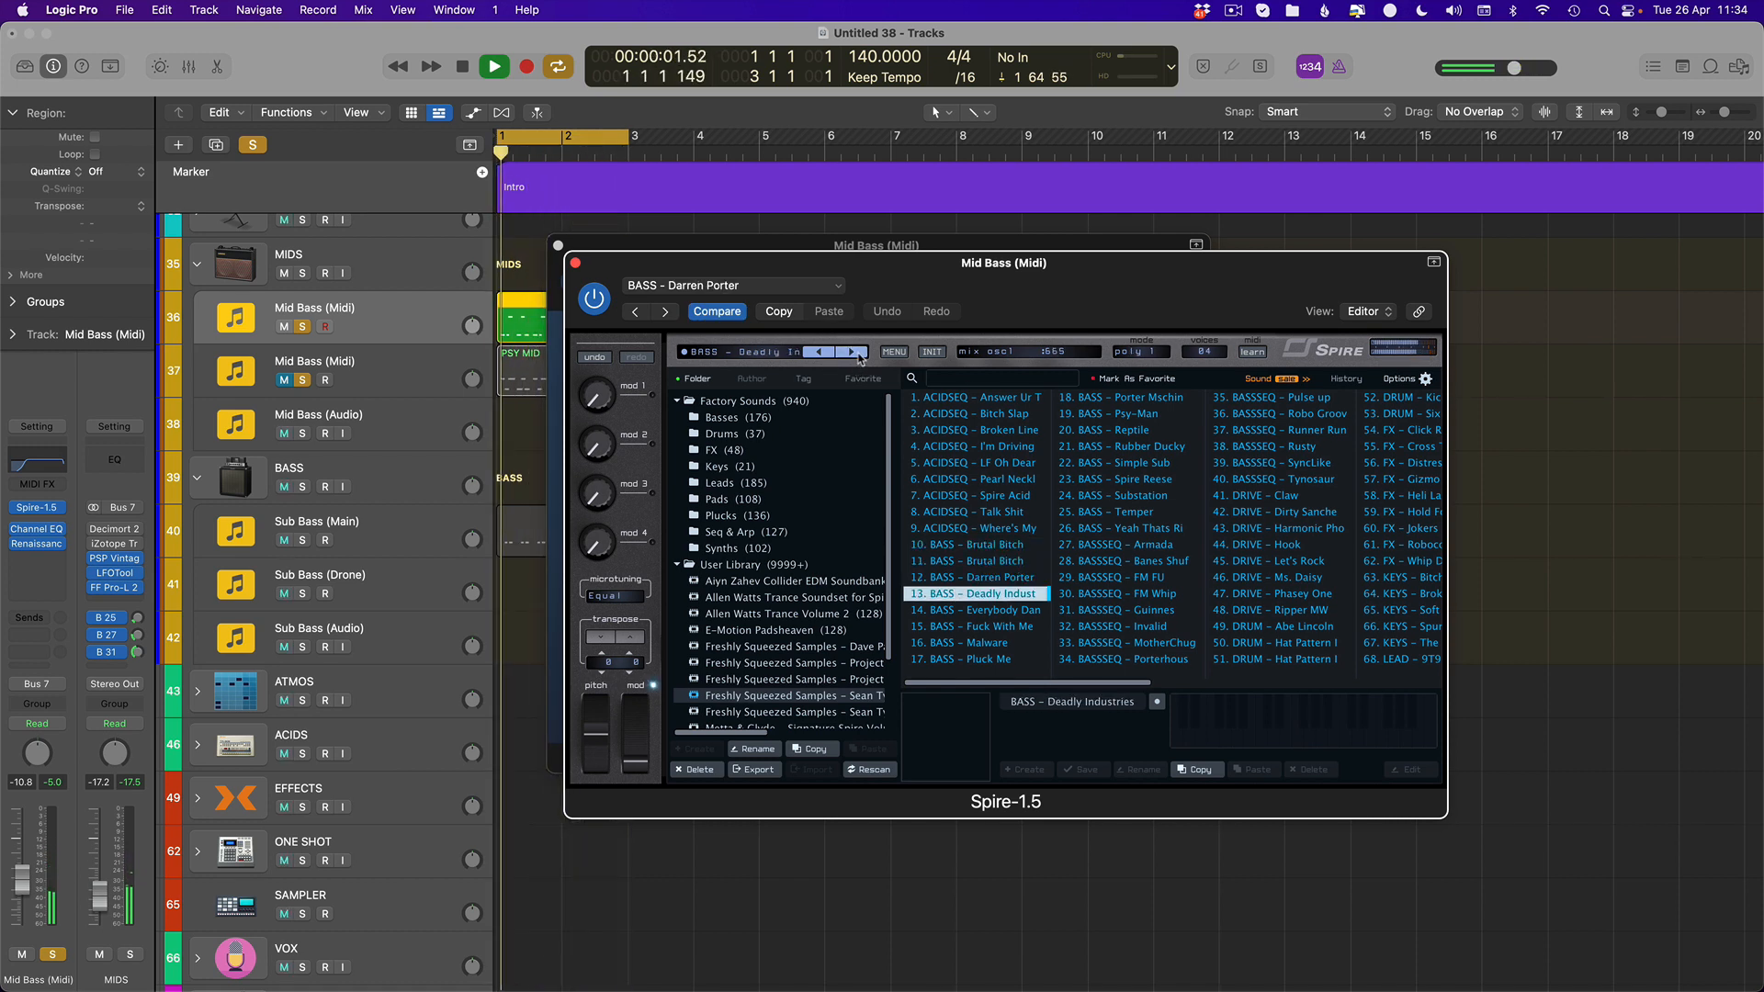
left_click(856, 352)
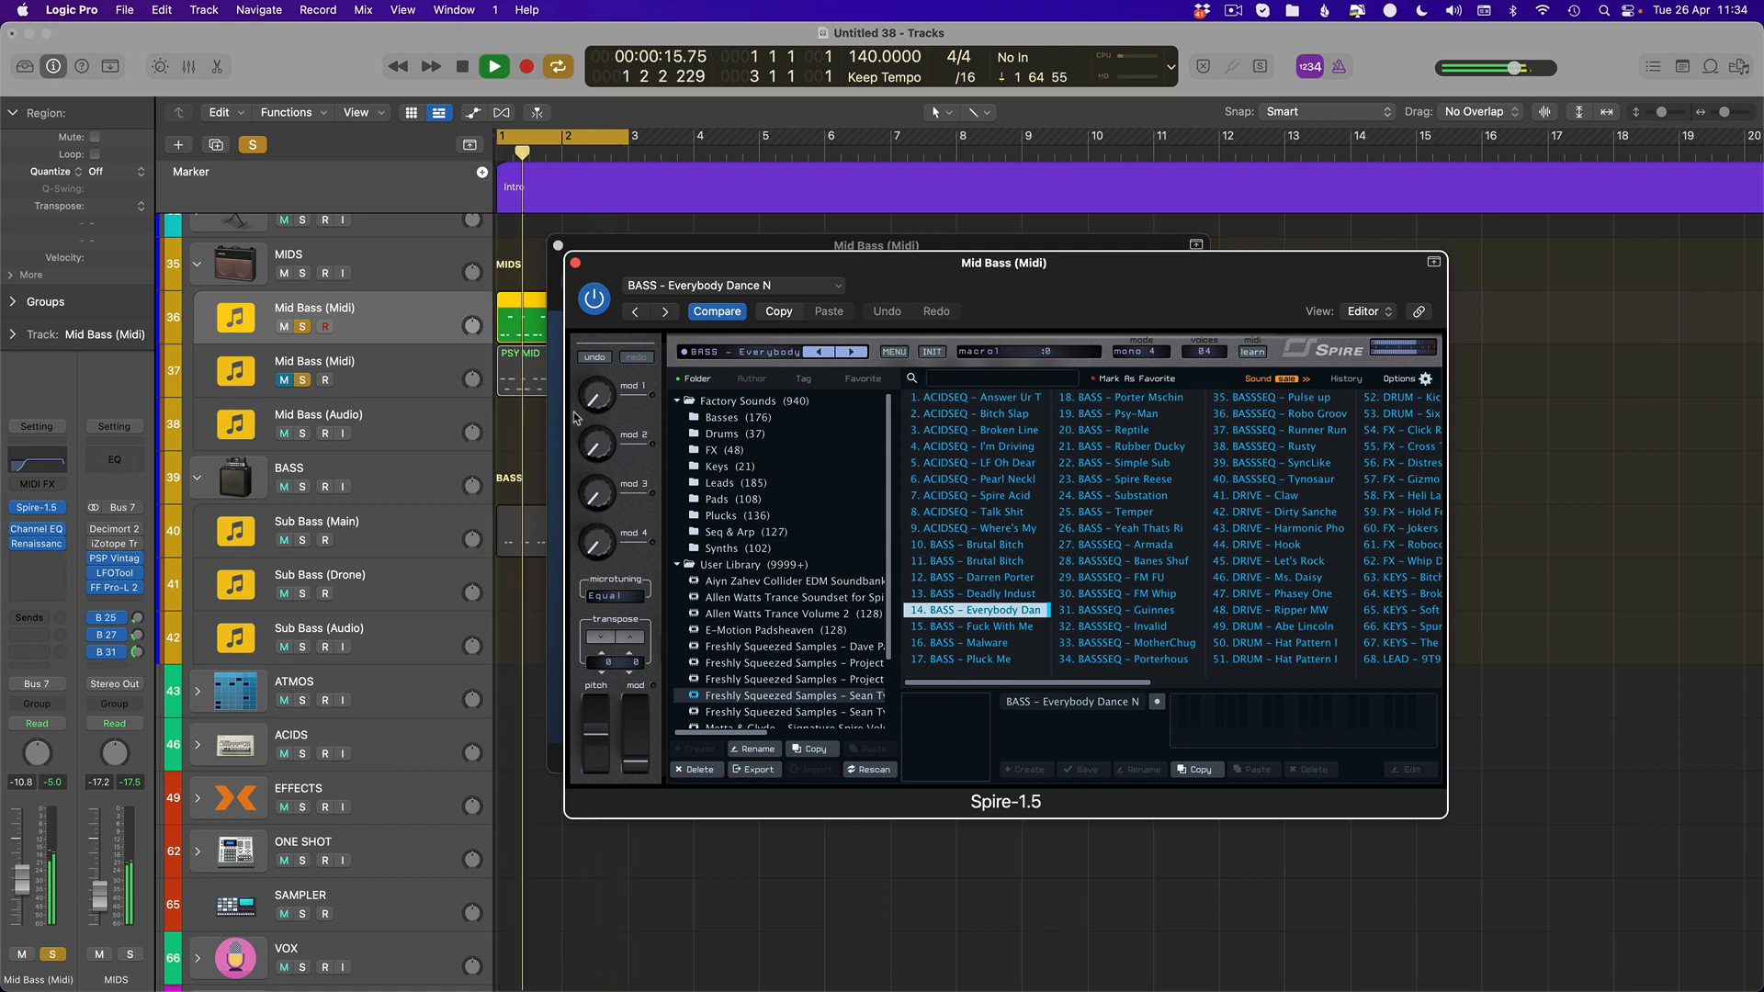
left_click(960, 628)
key("Down")
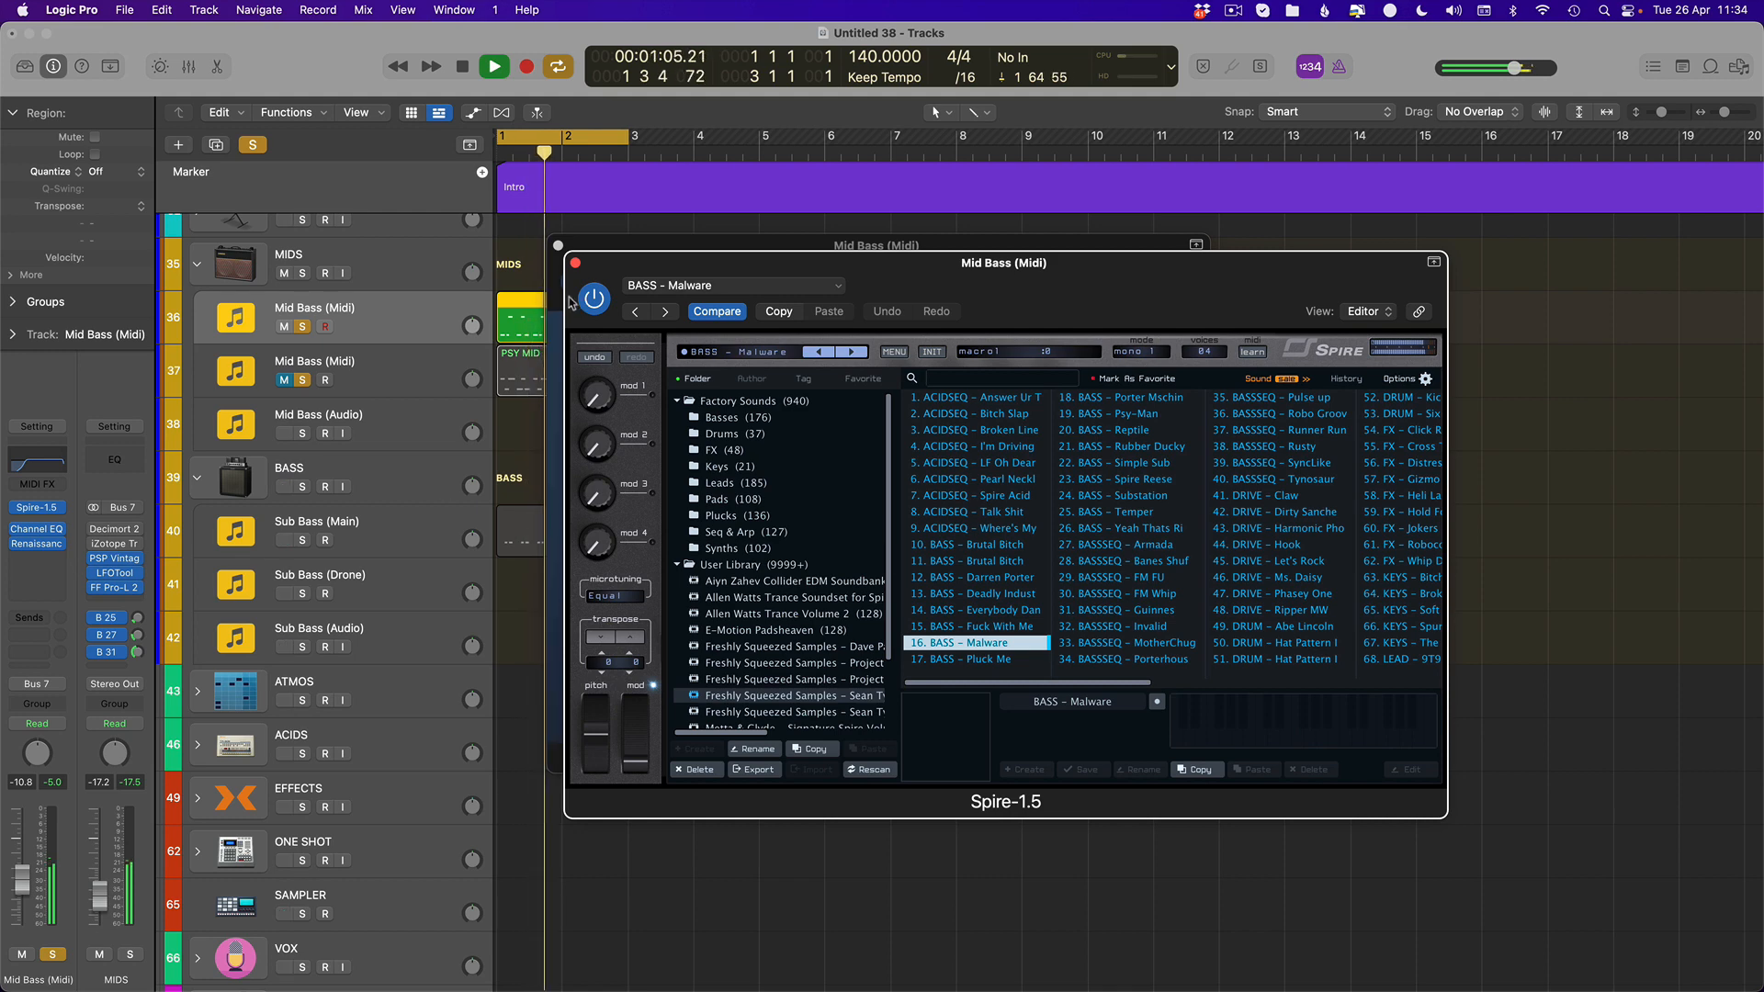
Unmute the lower Mid Bass (Midi) track to hear it with the upper one, and close the Stereo Delay and Spire windows
left_click(302, 327)
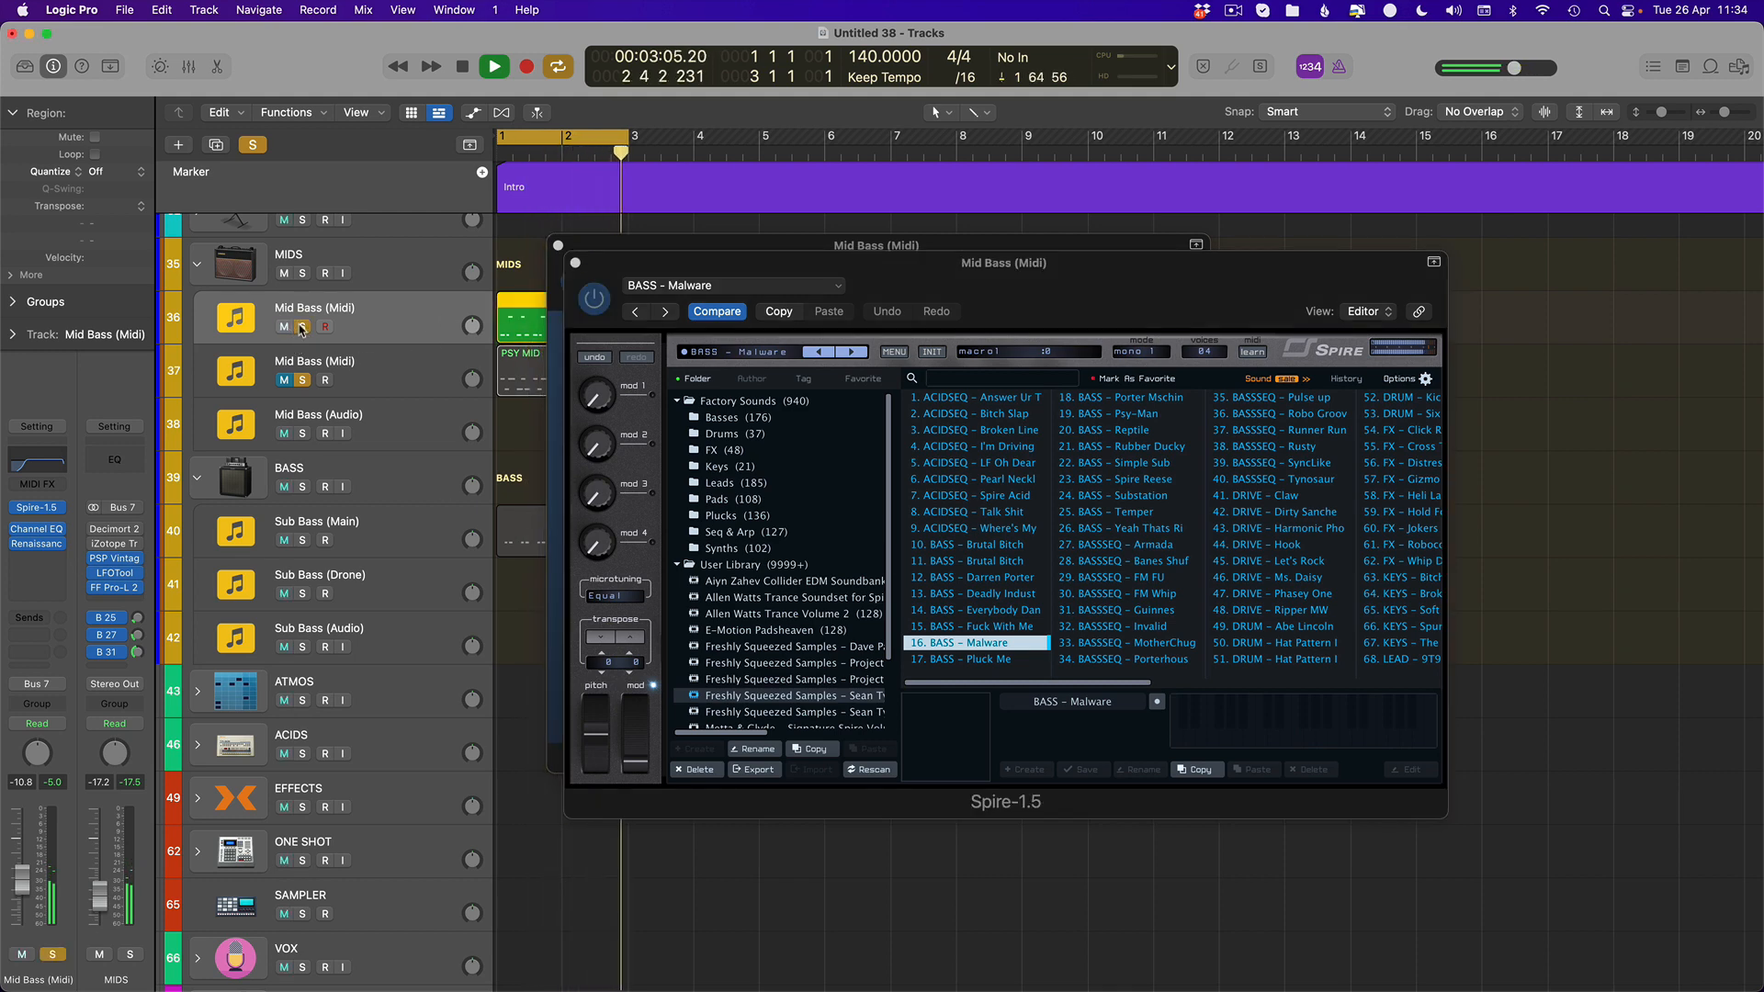
left_click(303, 327)
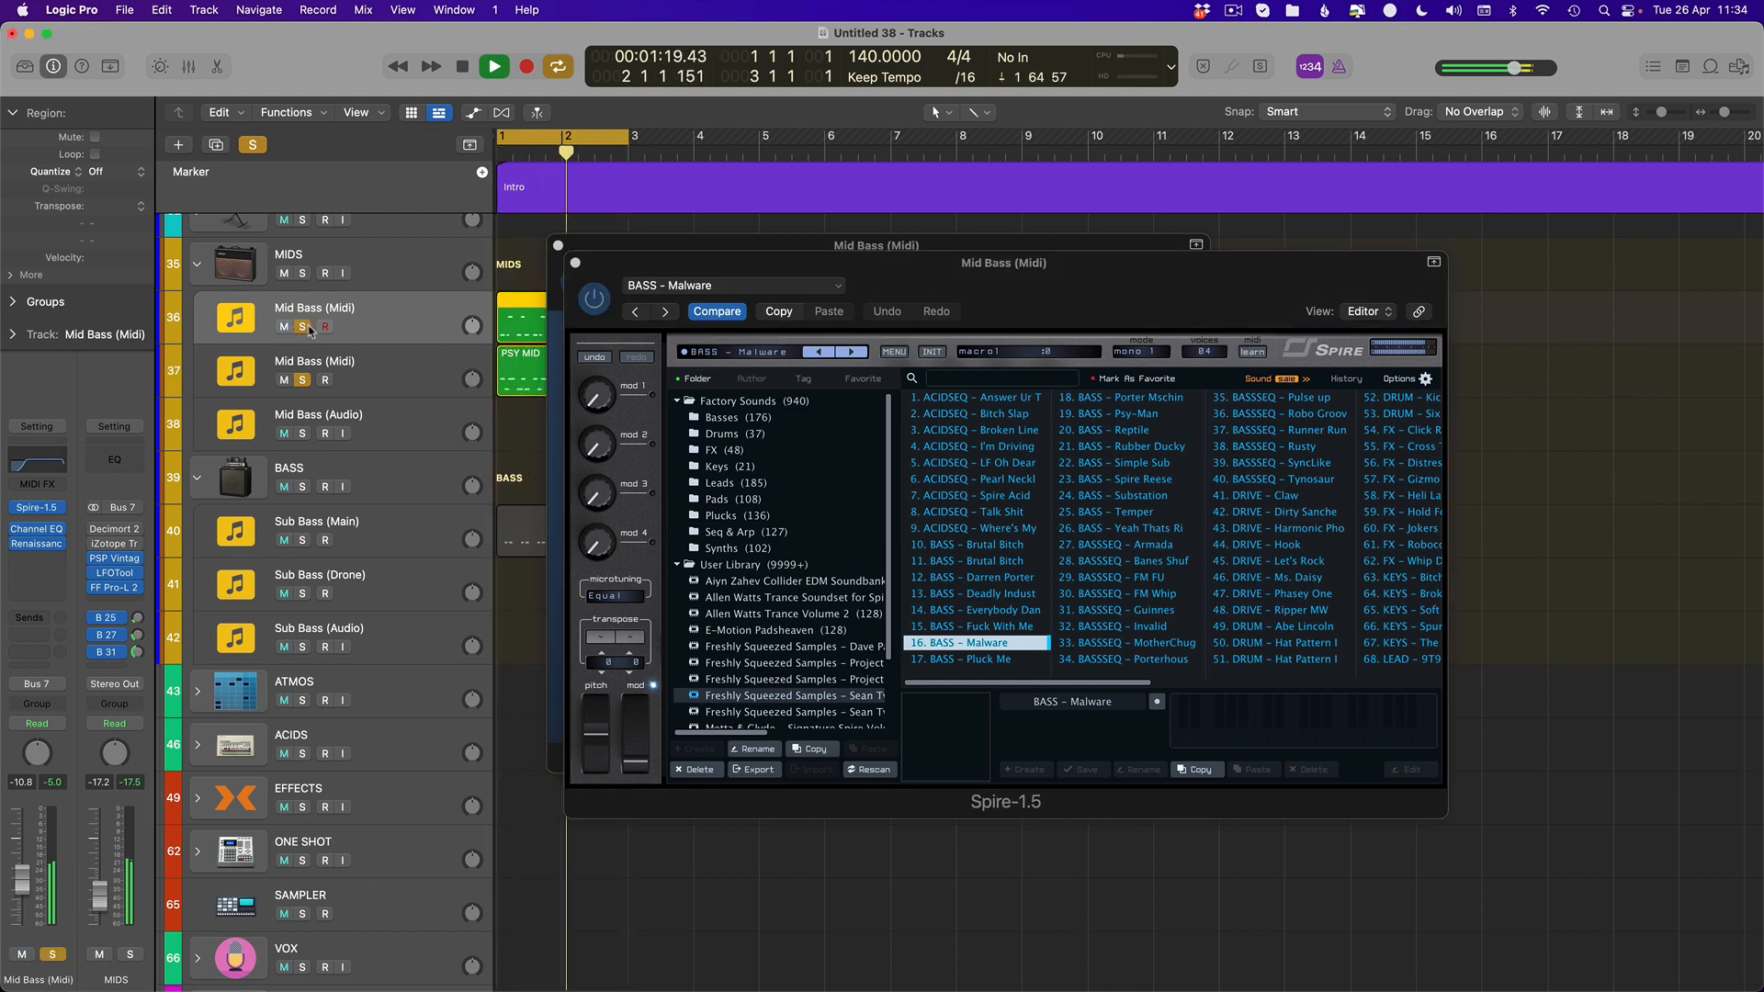
left_click(558, 246)
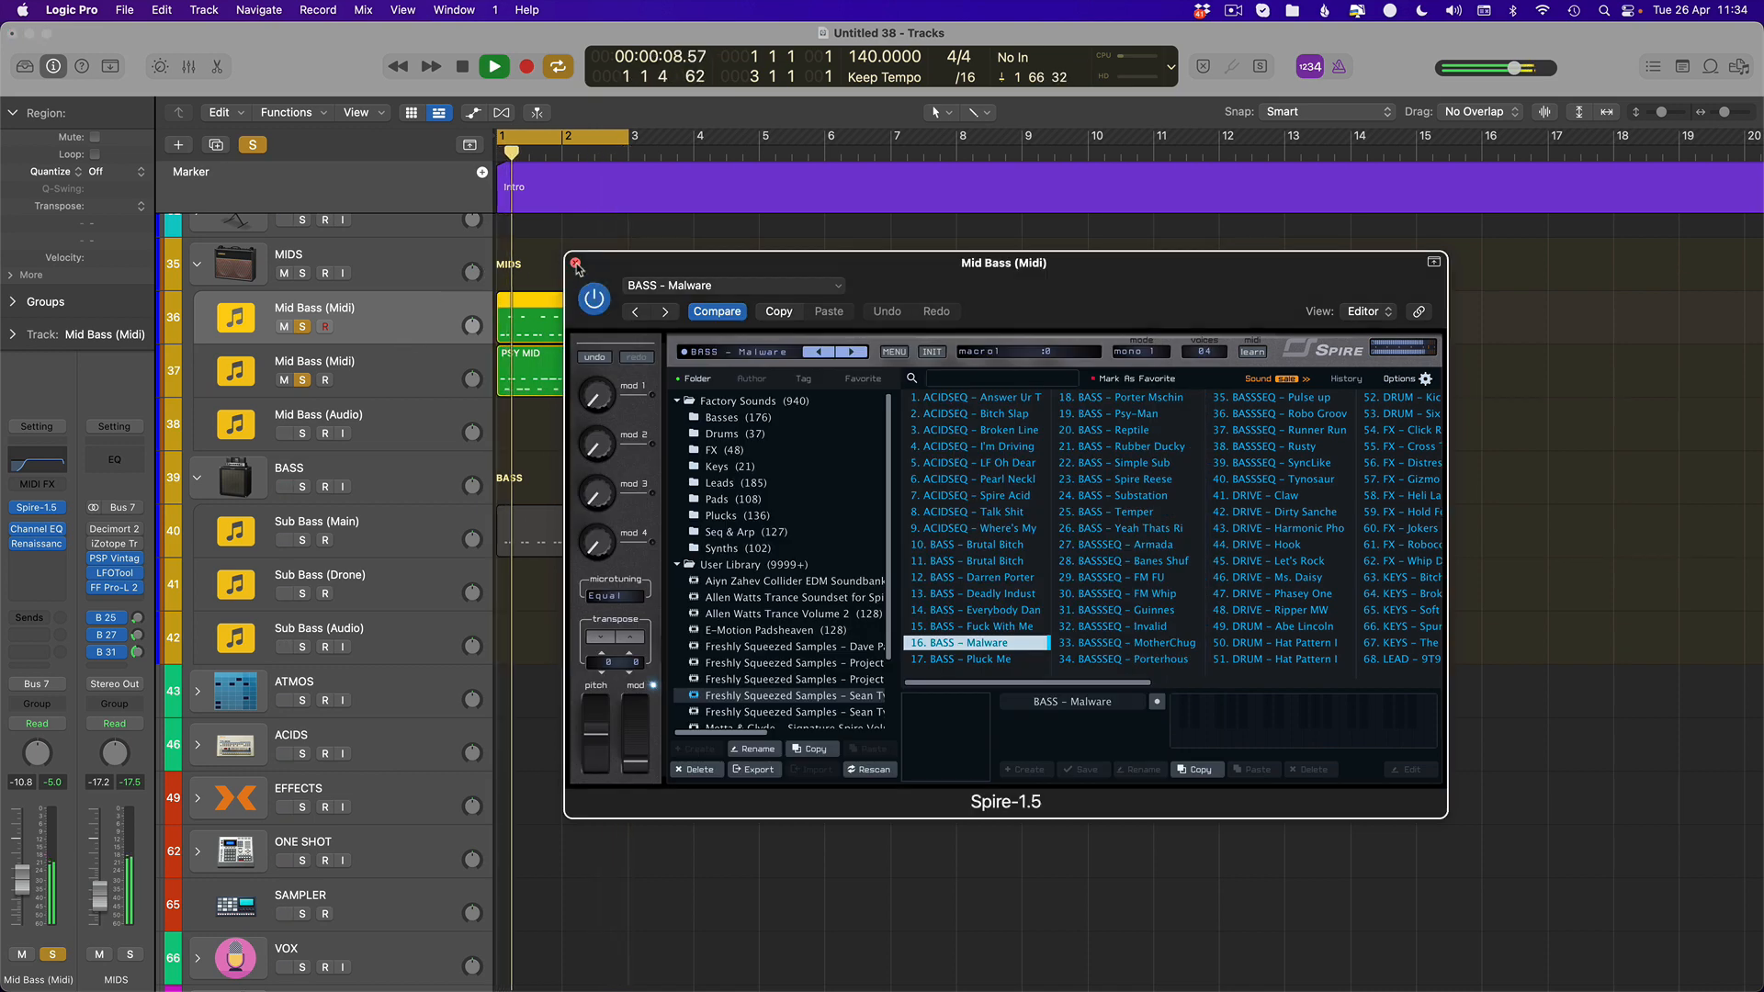
left_click(575, 262)
Unsolo both Mid Bass (Midi) tracks and mute the lower one
left_click(298, 381)
left_click(295, 380)
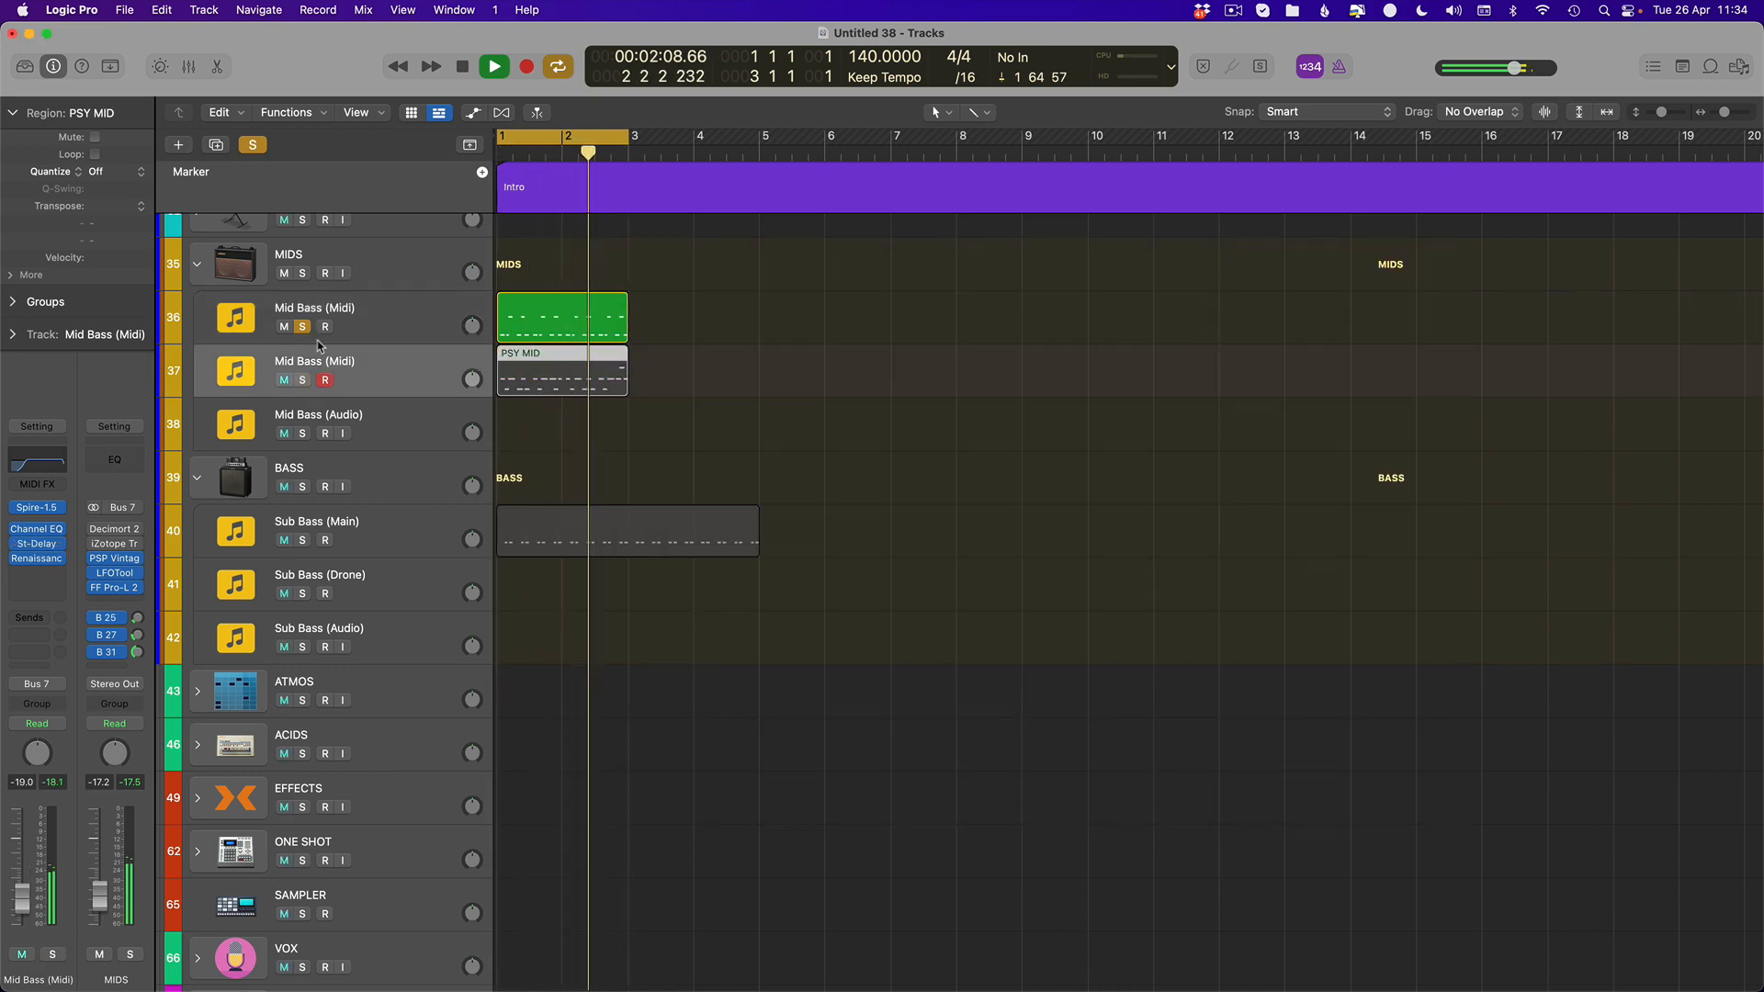
left_click(284, 338)
left_click(300, 328)
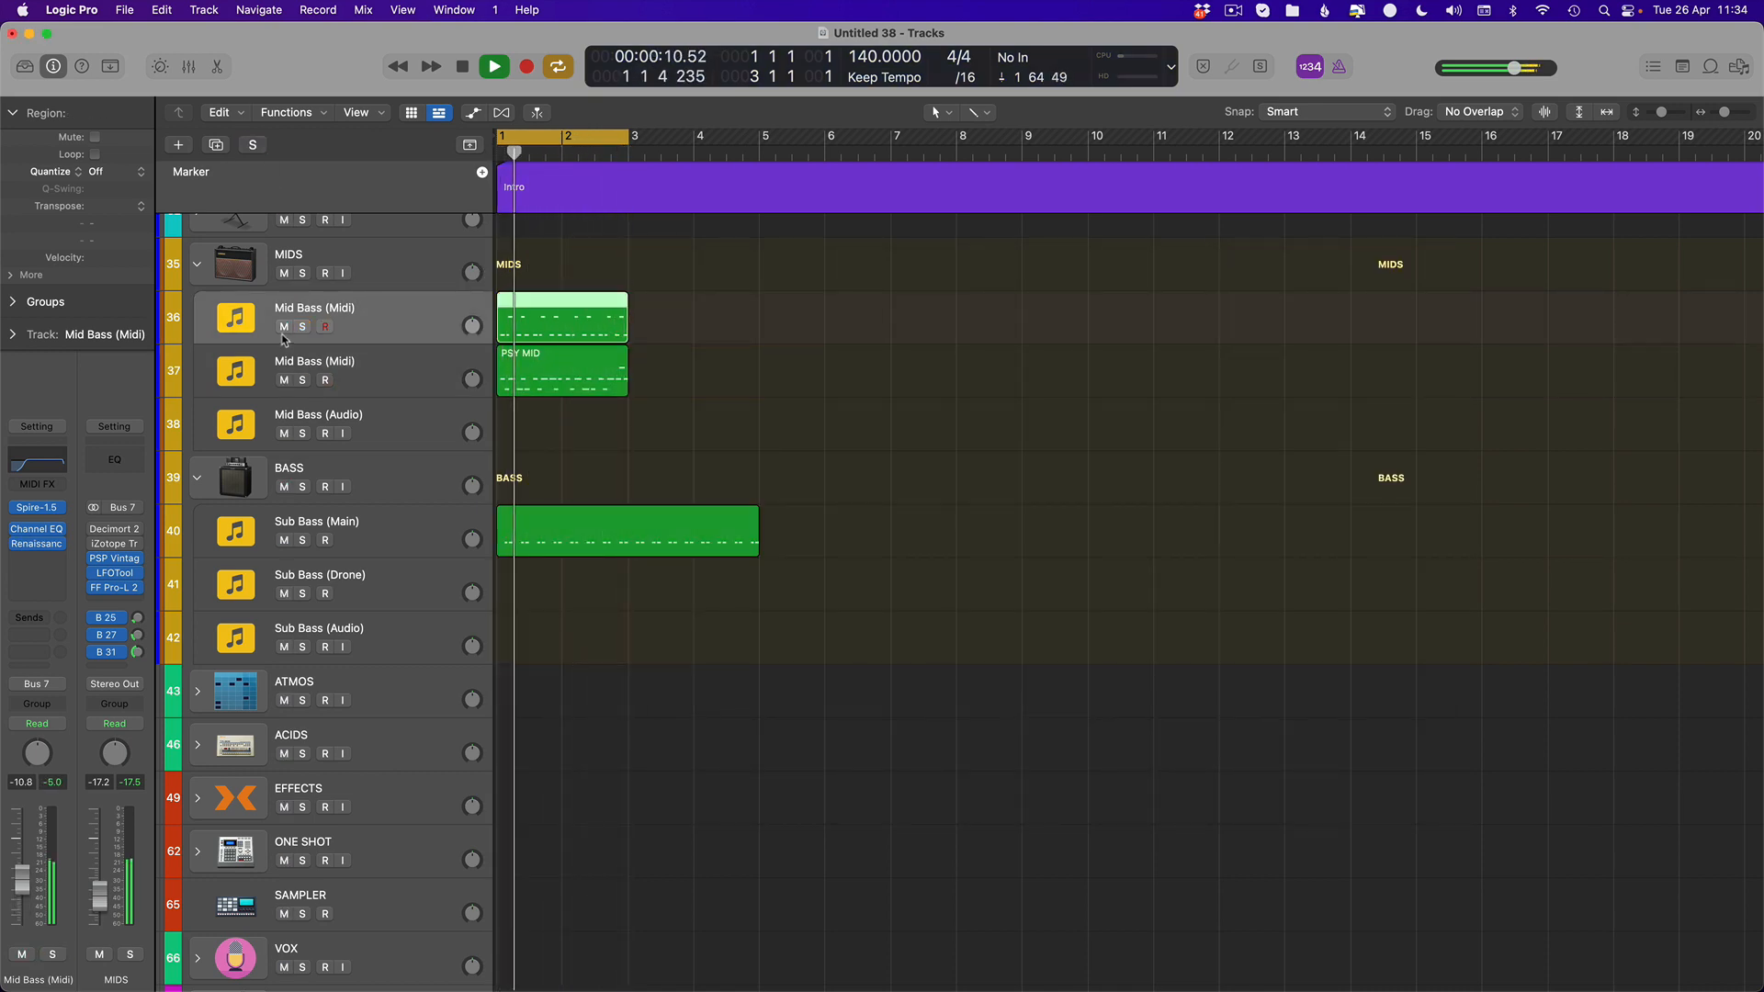
left_click(284, 379)
Add a bypassed Stereo Delay to the upper Mid Bass (Midi) track and set the track's fader to -11.2 dB
mouse_move(23, 896)
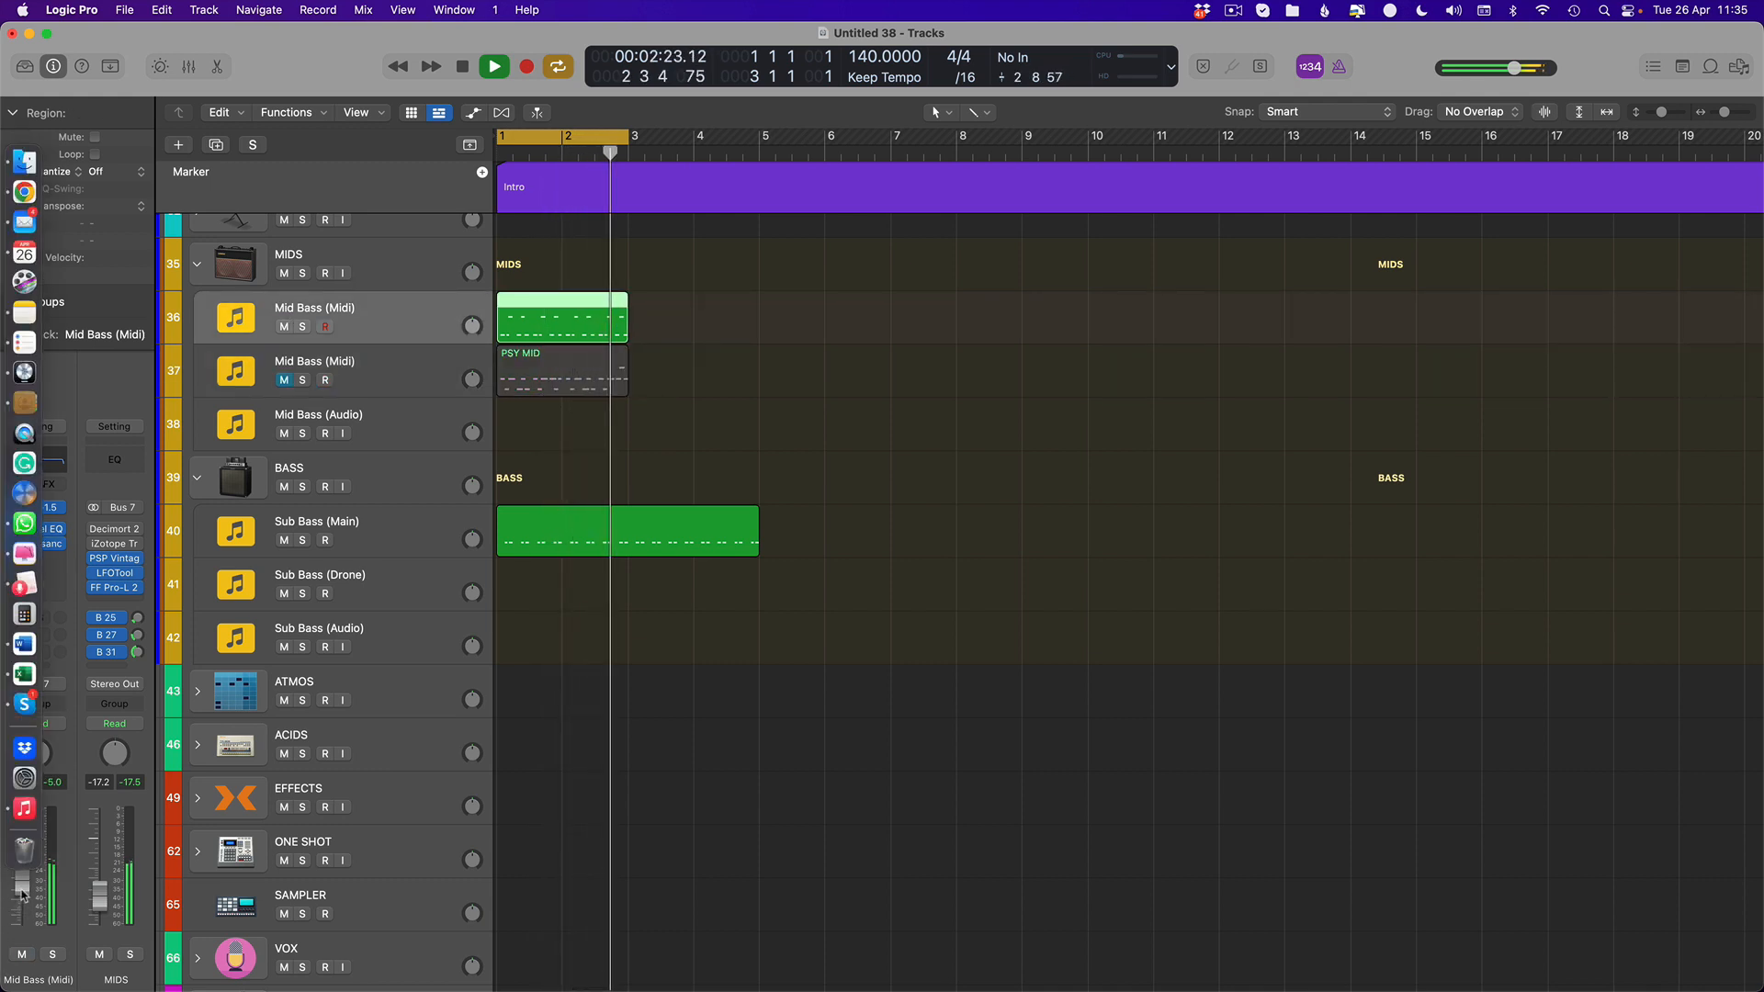
left_click(44, 542)
left_click(107, 568)
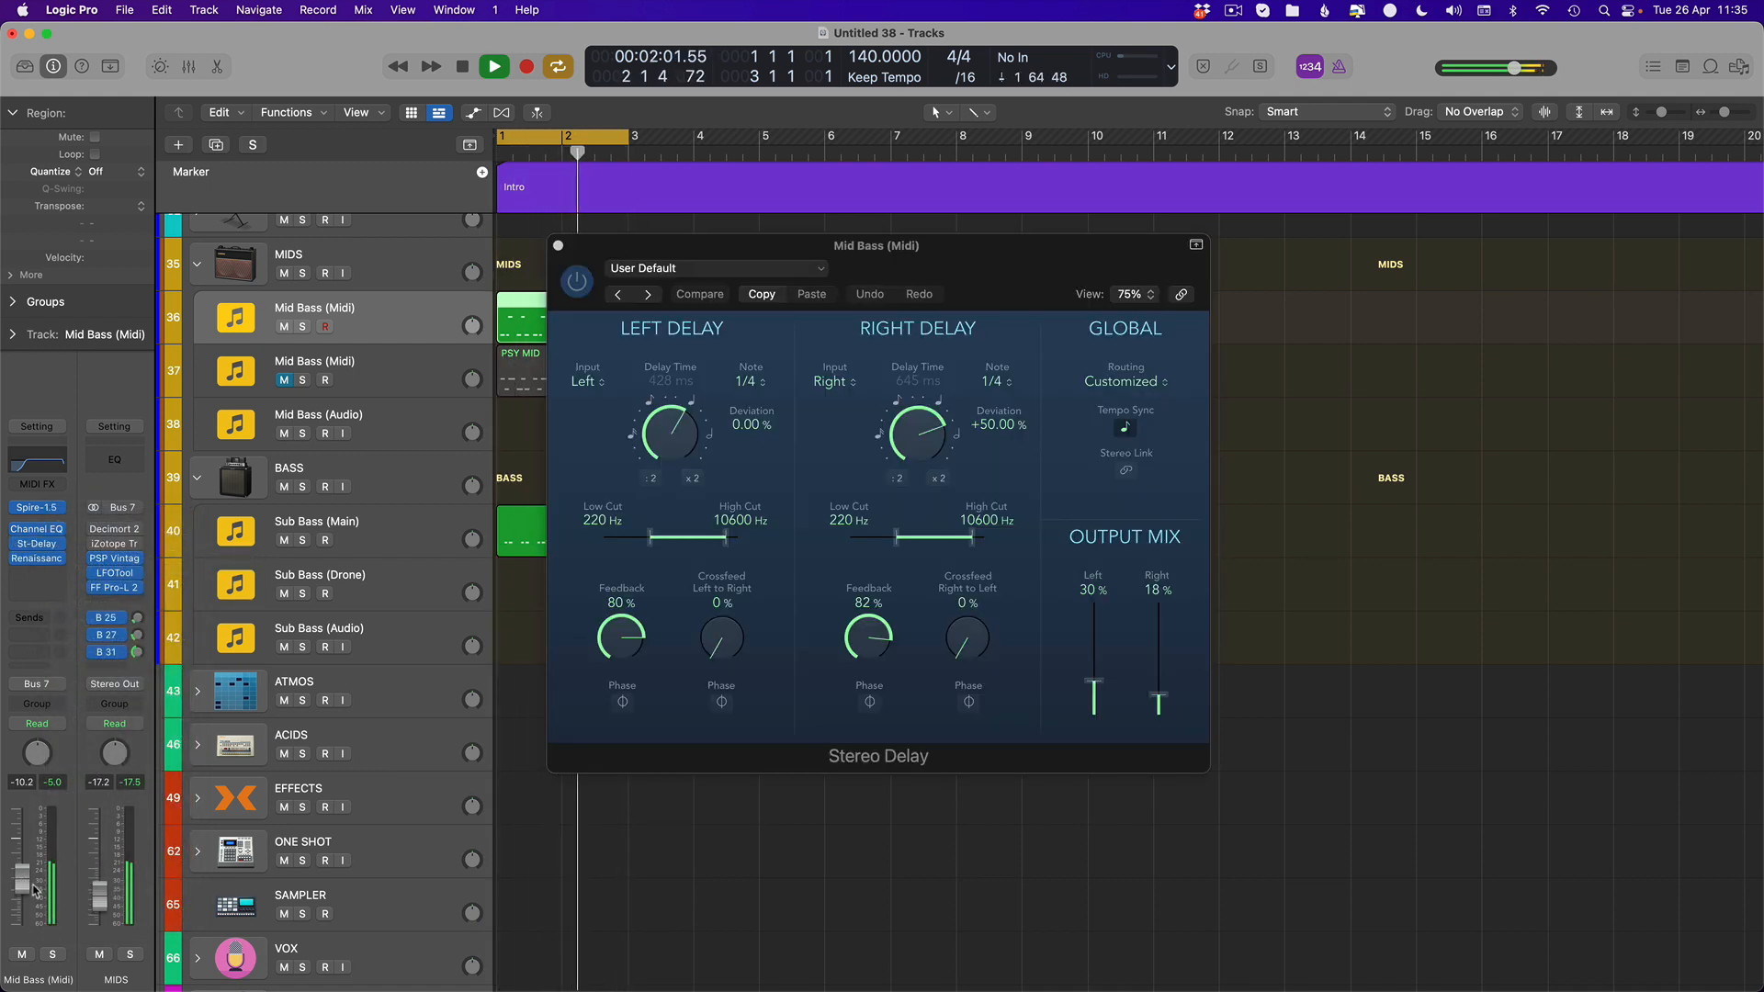
left_click(15, 544)
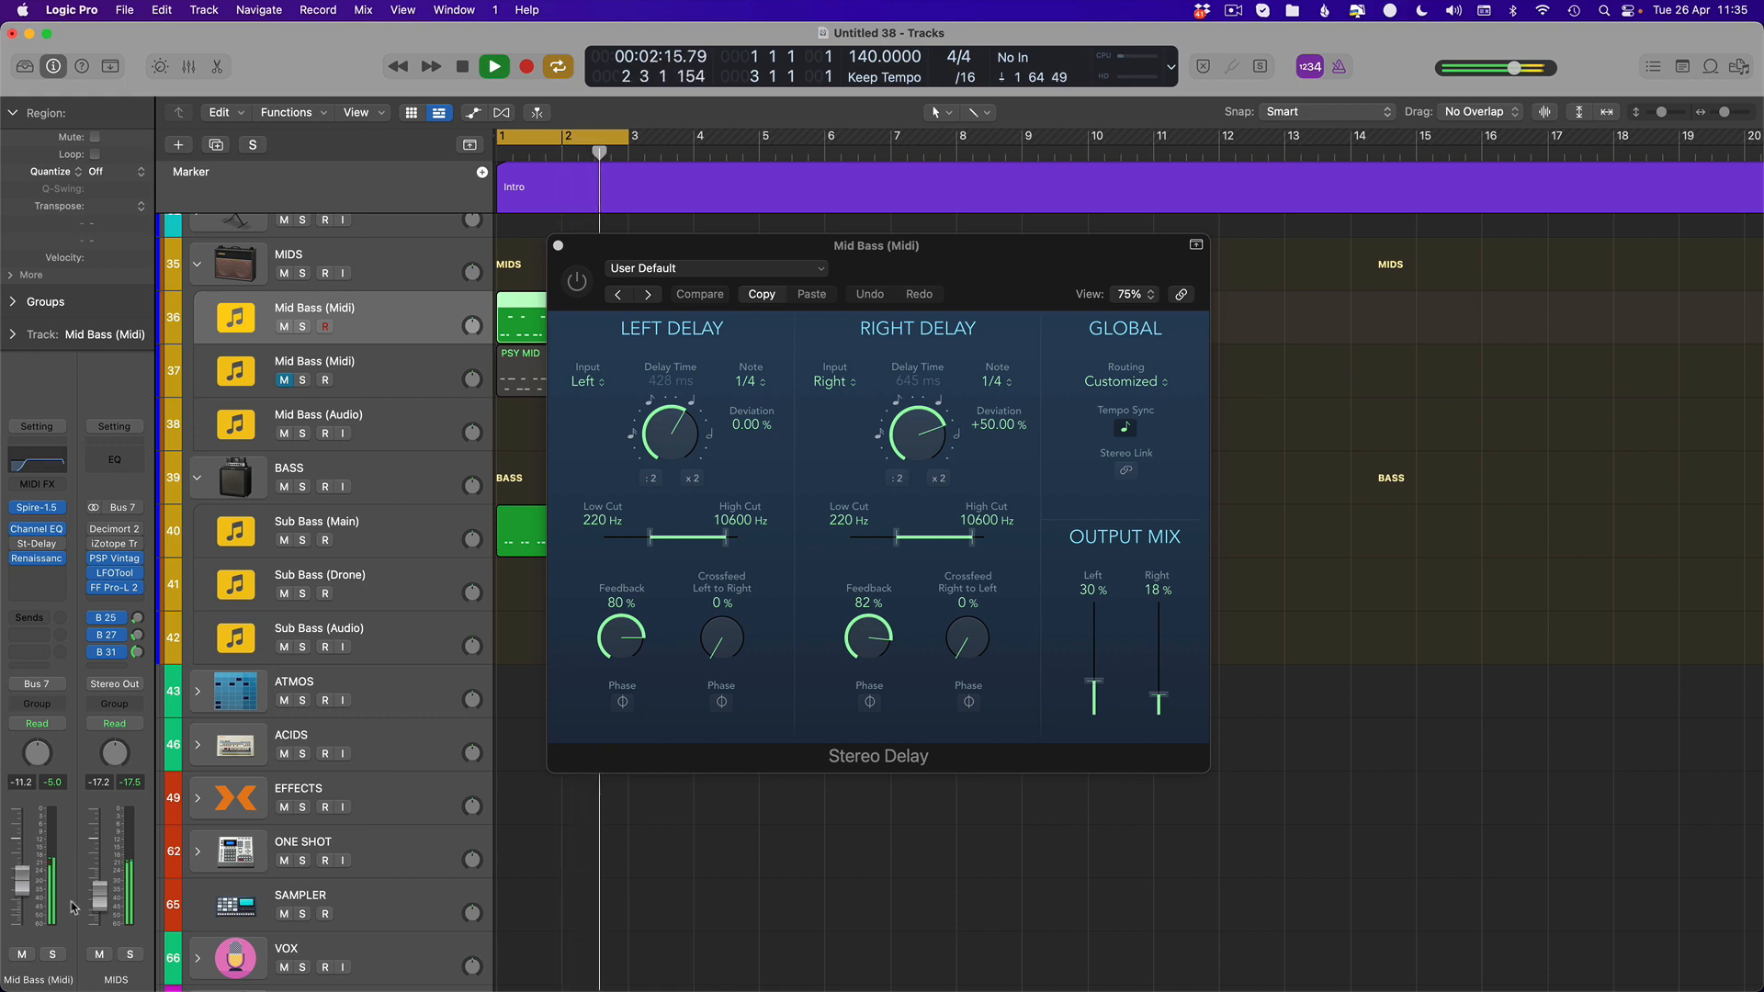
Move the upper track's octave-jump region to just after bar 4, place PSY MID there at bar 1, and delete its piece beyond bar 3
key("p")
key("v")
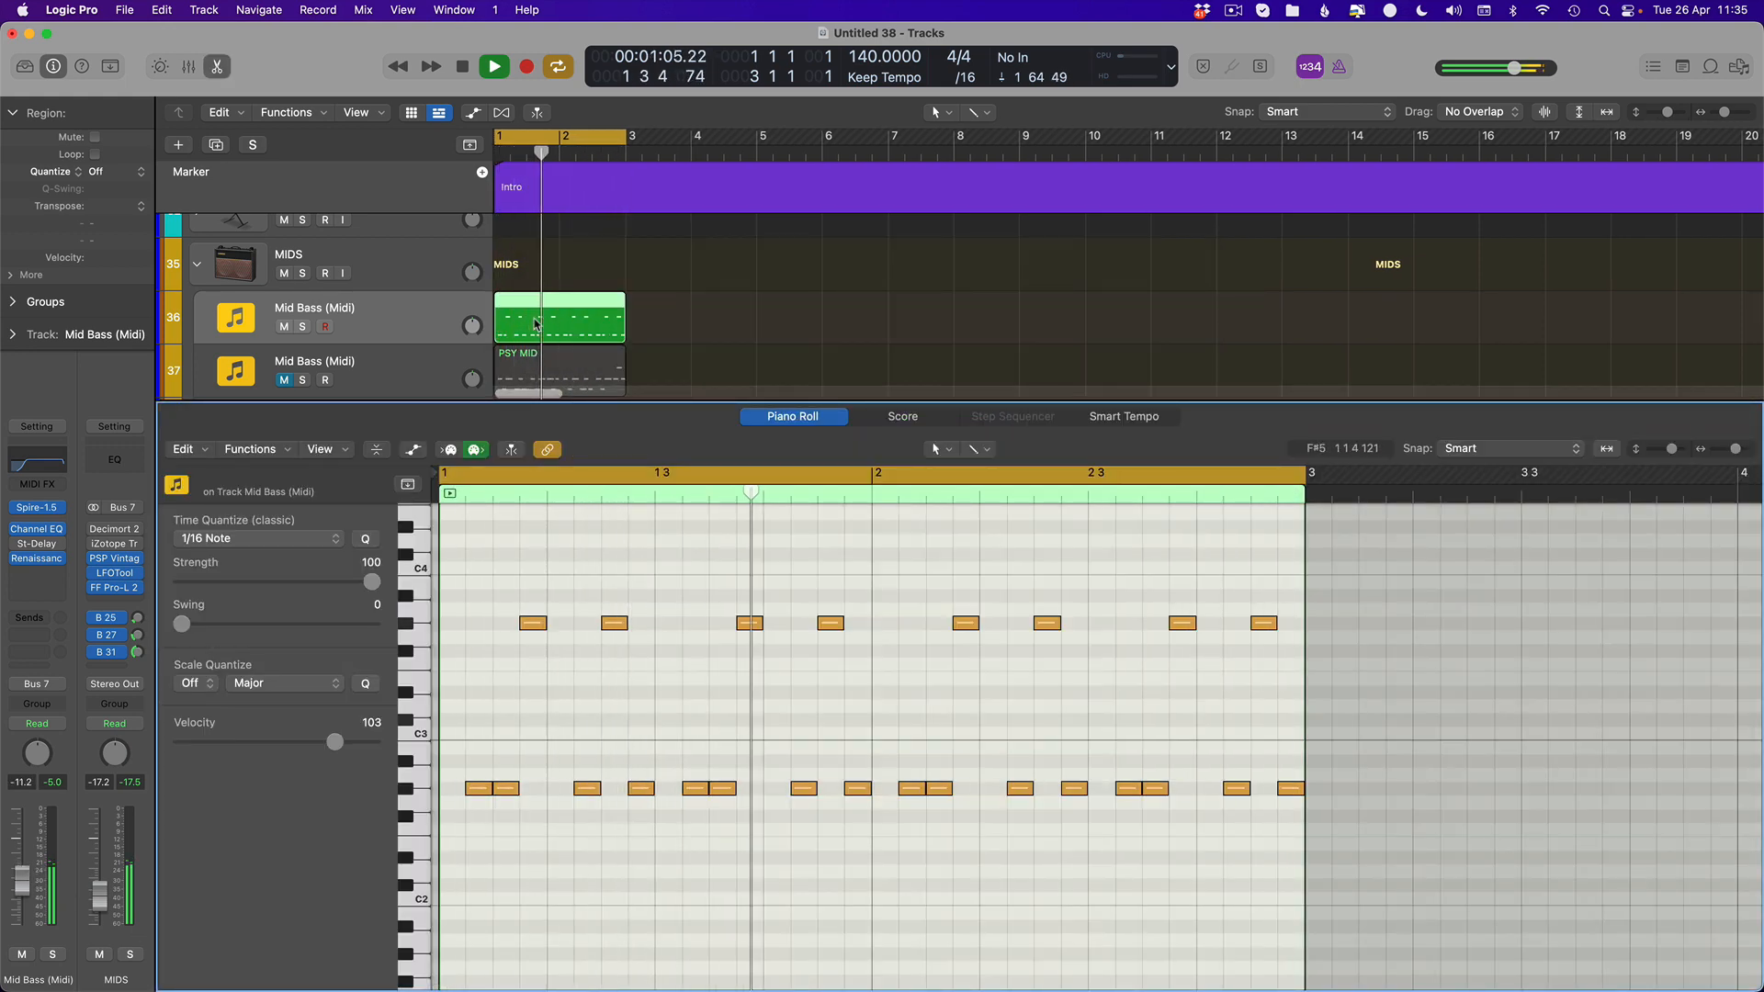
left_click_drag(536, 323, 754, 324)
left_click_drag(538, 360, 552, 339)
left_click(632, 339)
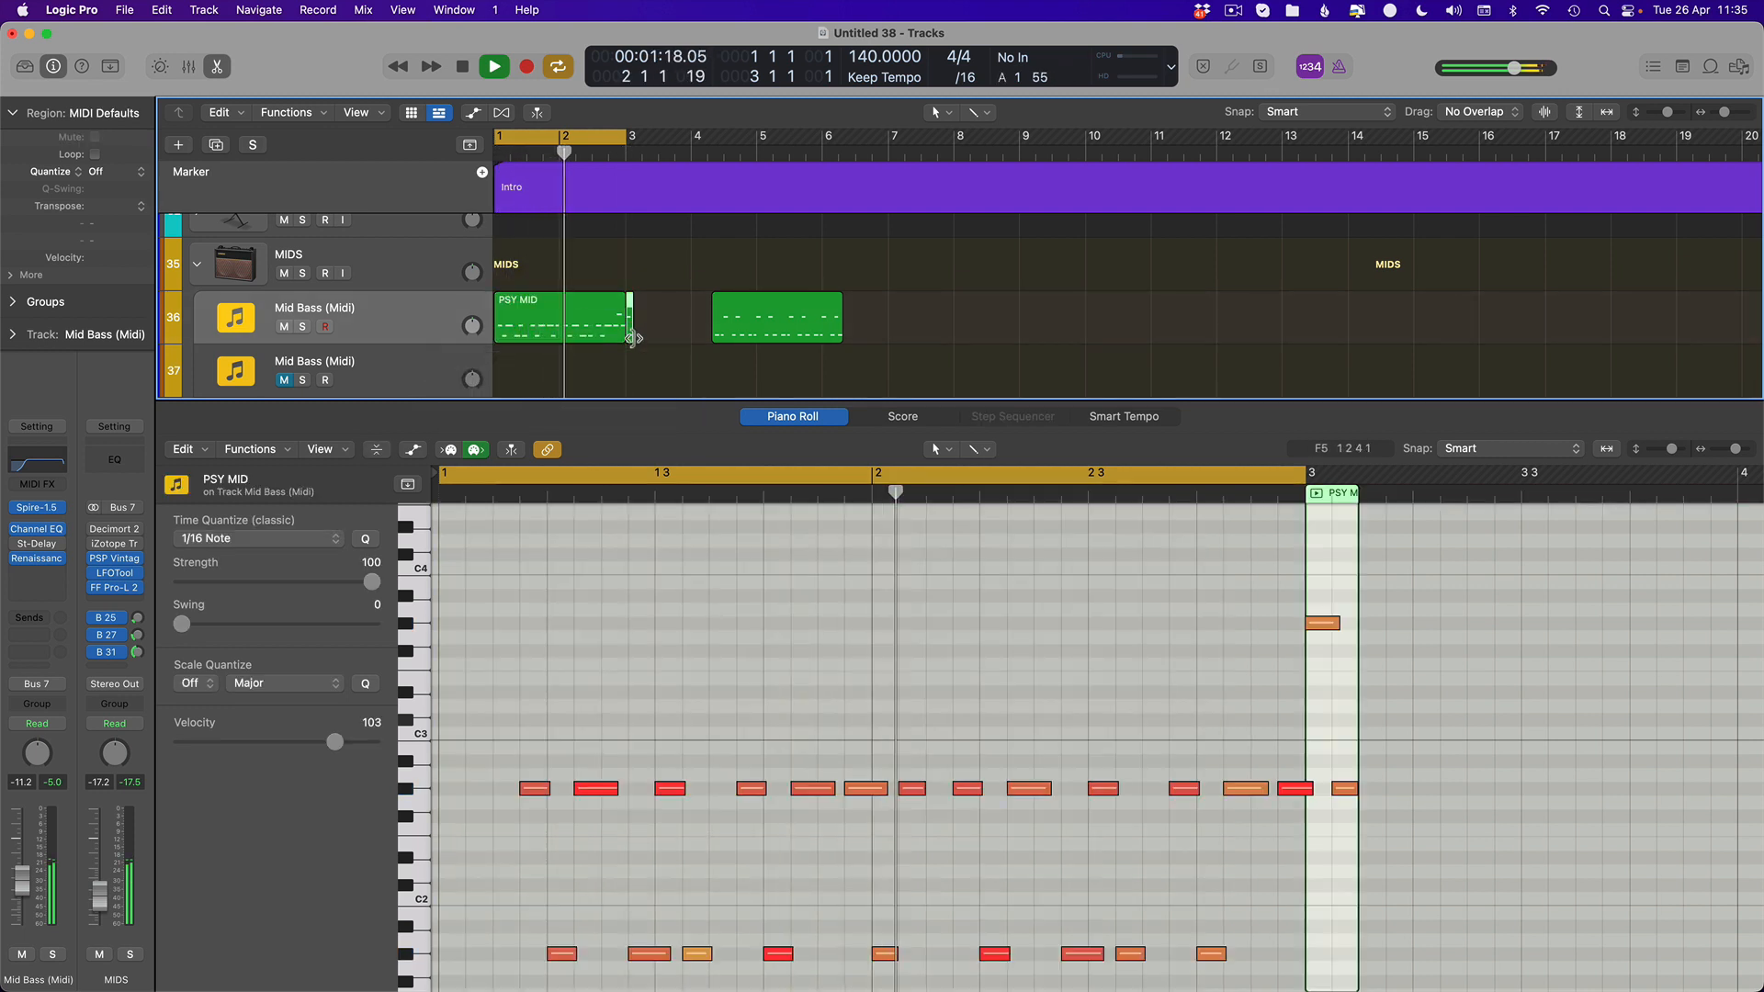
key("Delete")
left_click(522, 338)
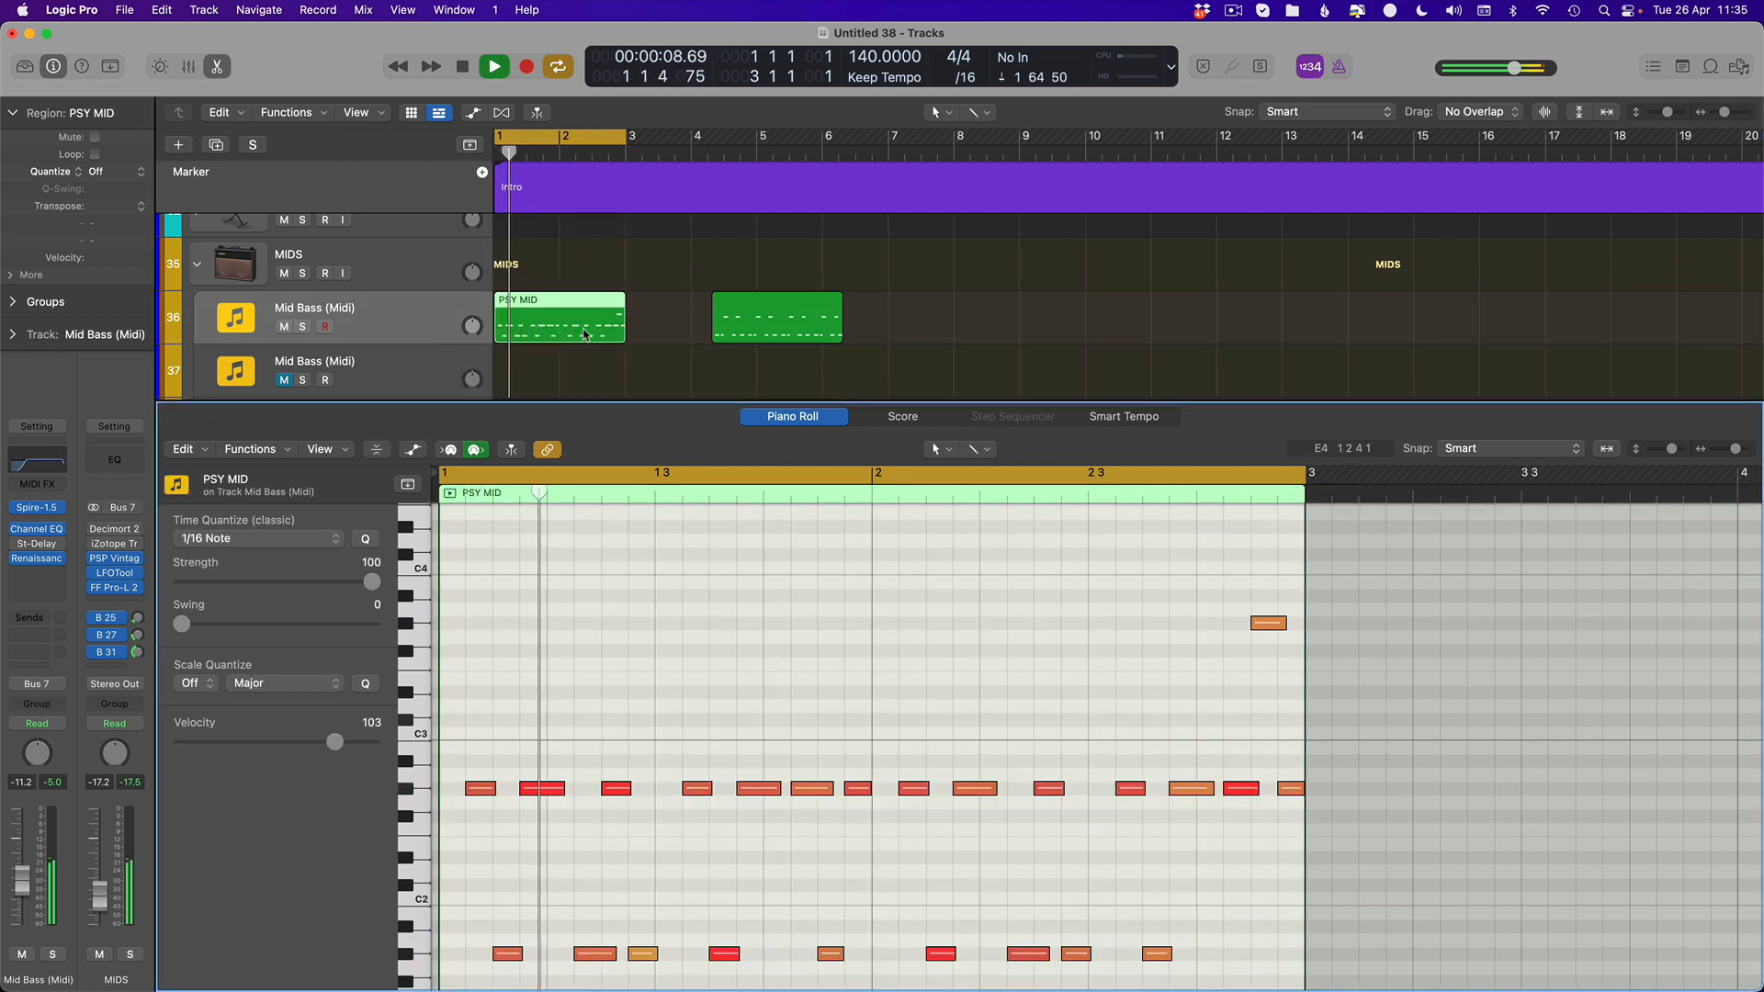
Transpose all PSY MID notes up one octave and reset the cycle range to span bar 1 to bar 3
key("super+a")
key("alt+shift+Up")
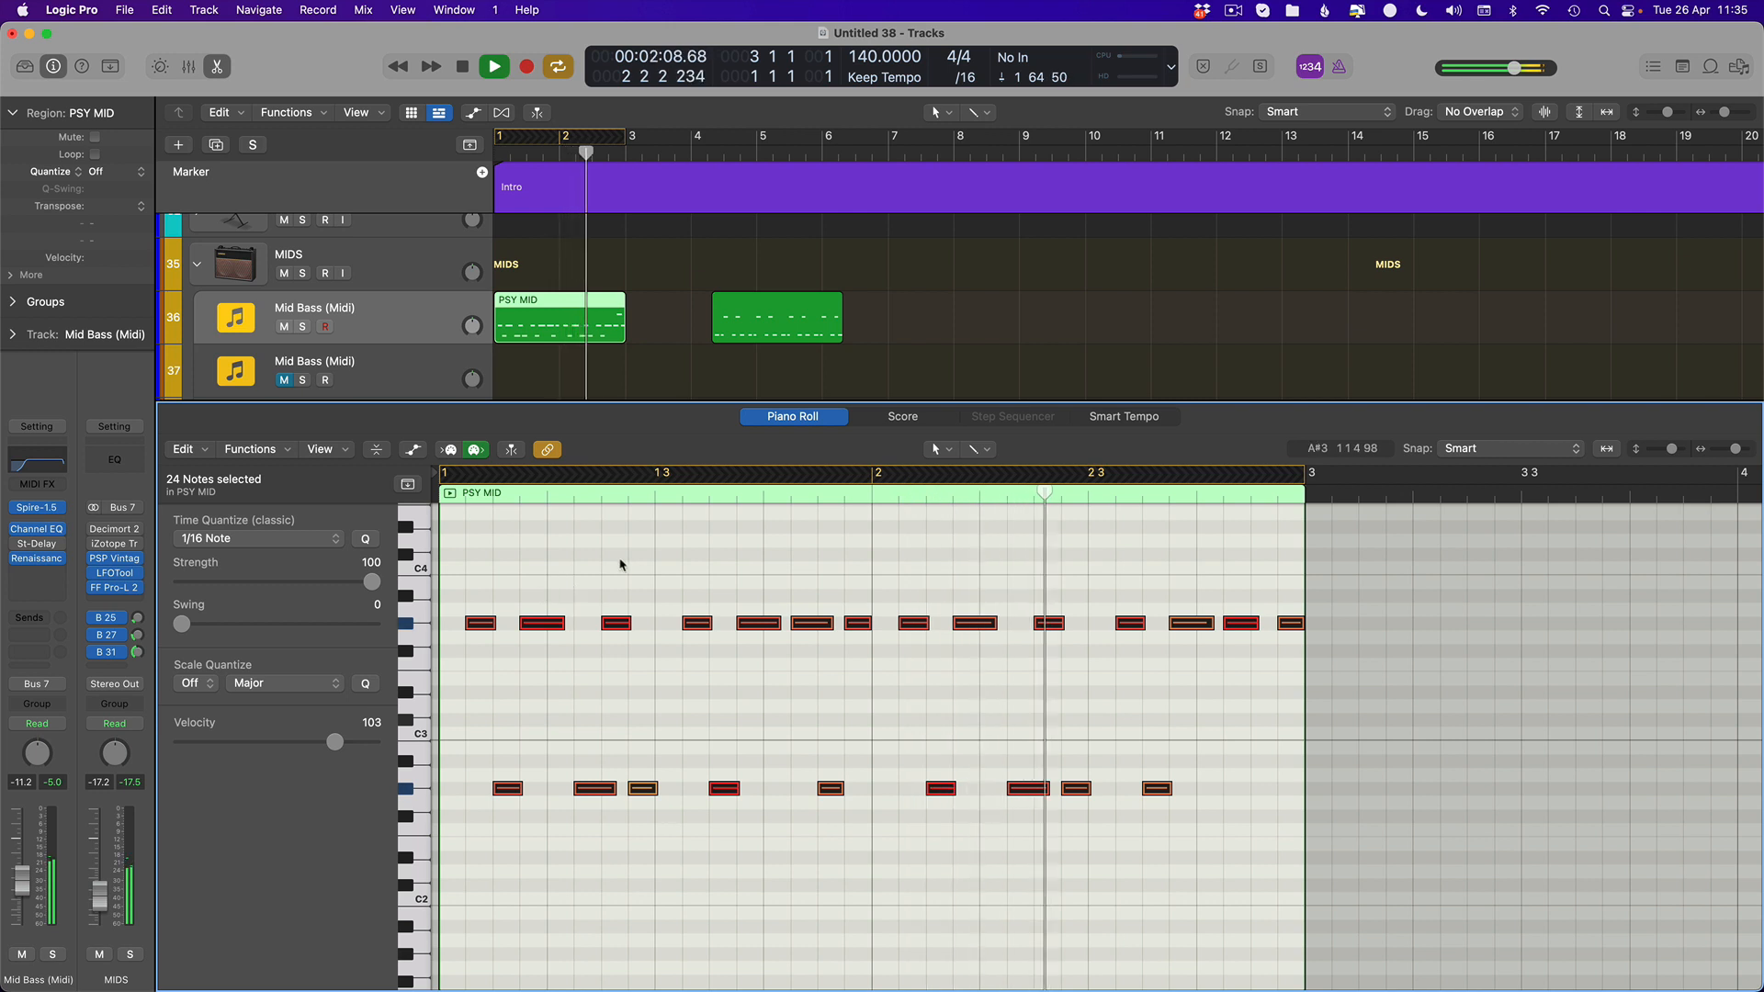
key("e")
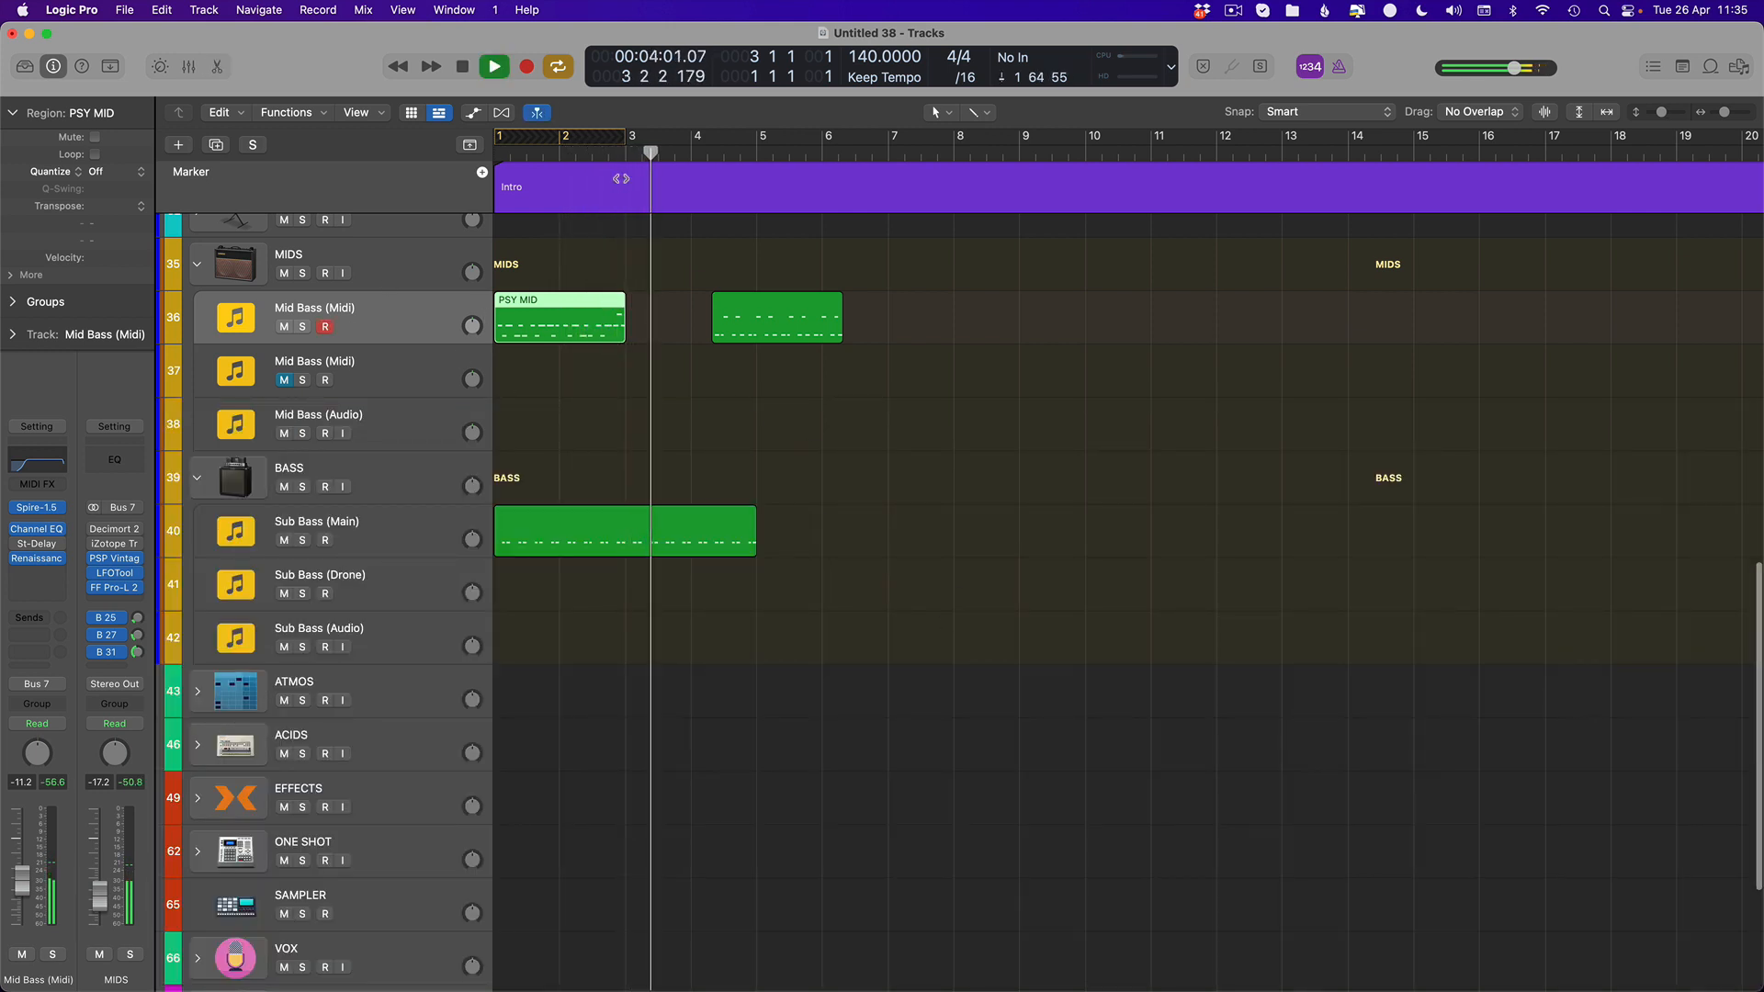
key("x")
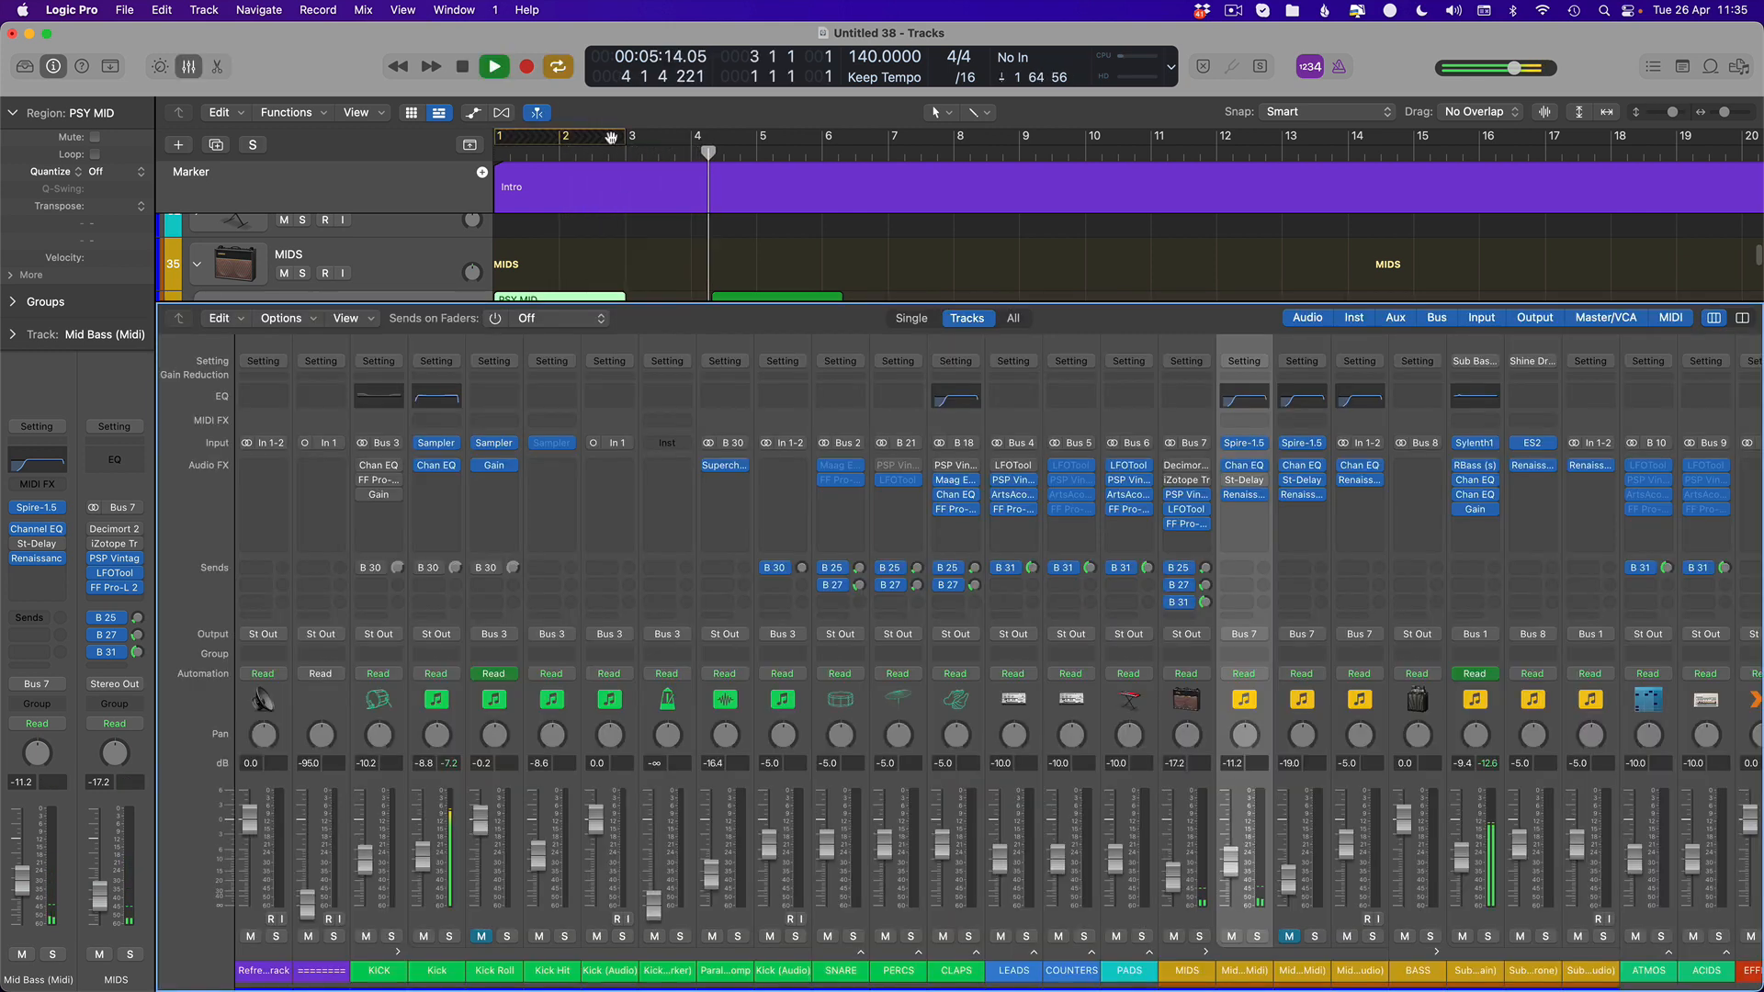
left_click_drag(611, 137, 405, 143)
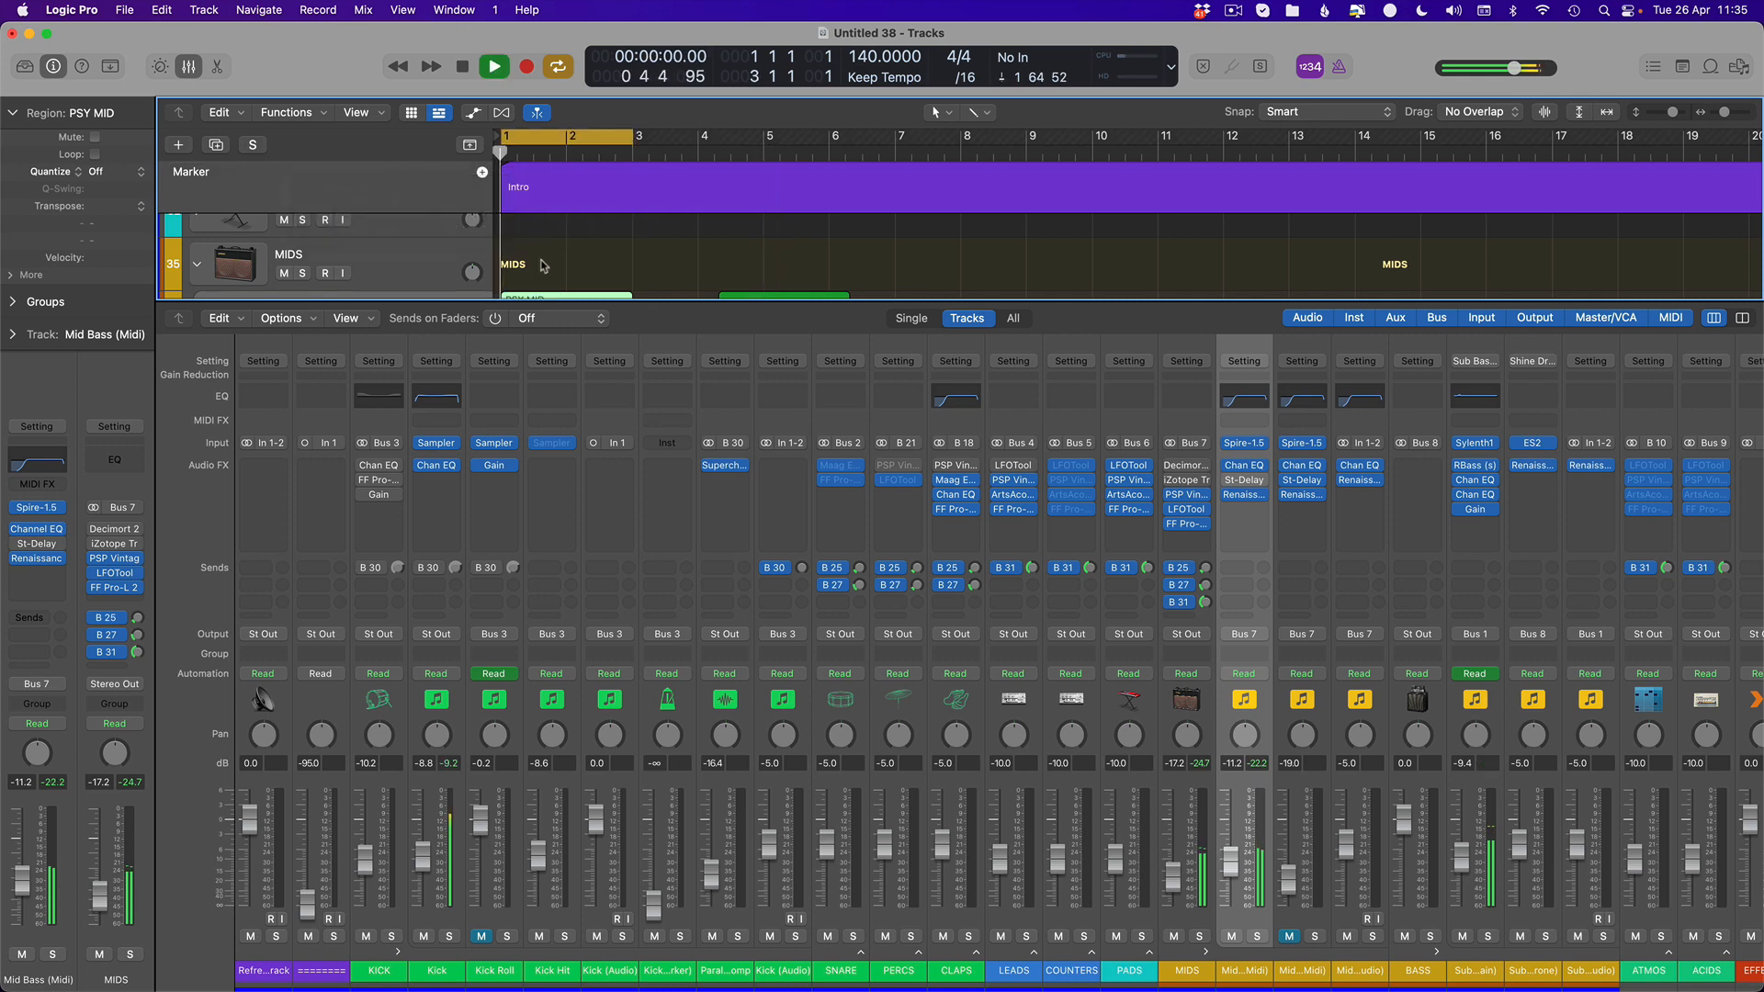
key("p")
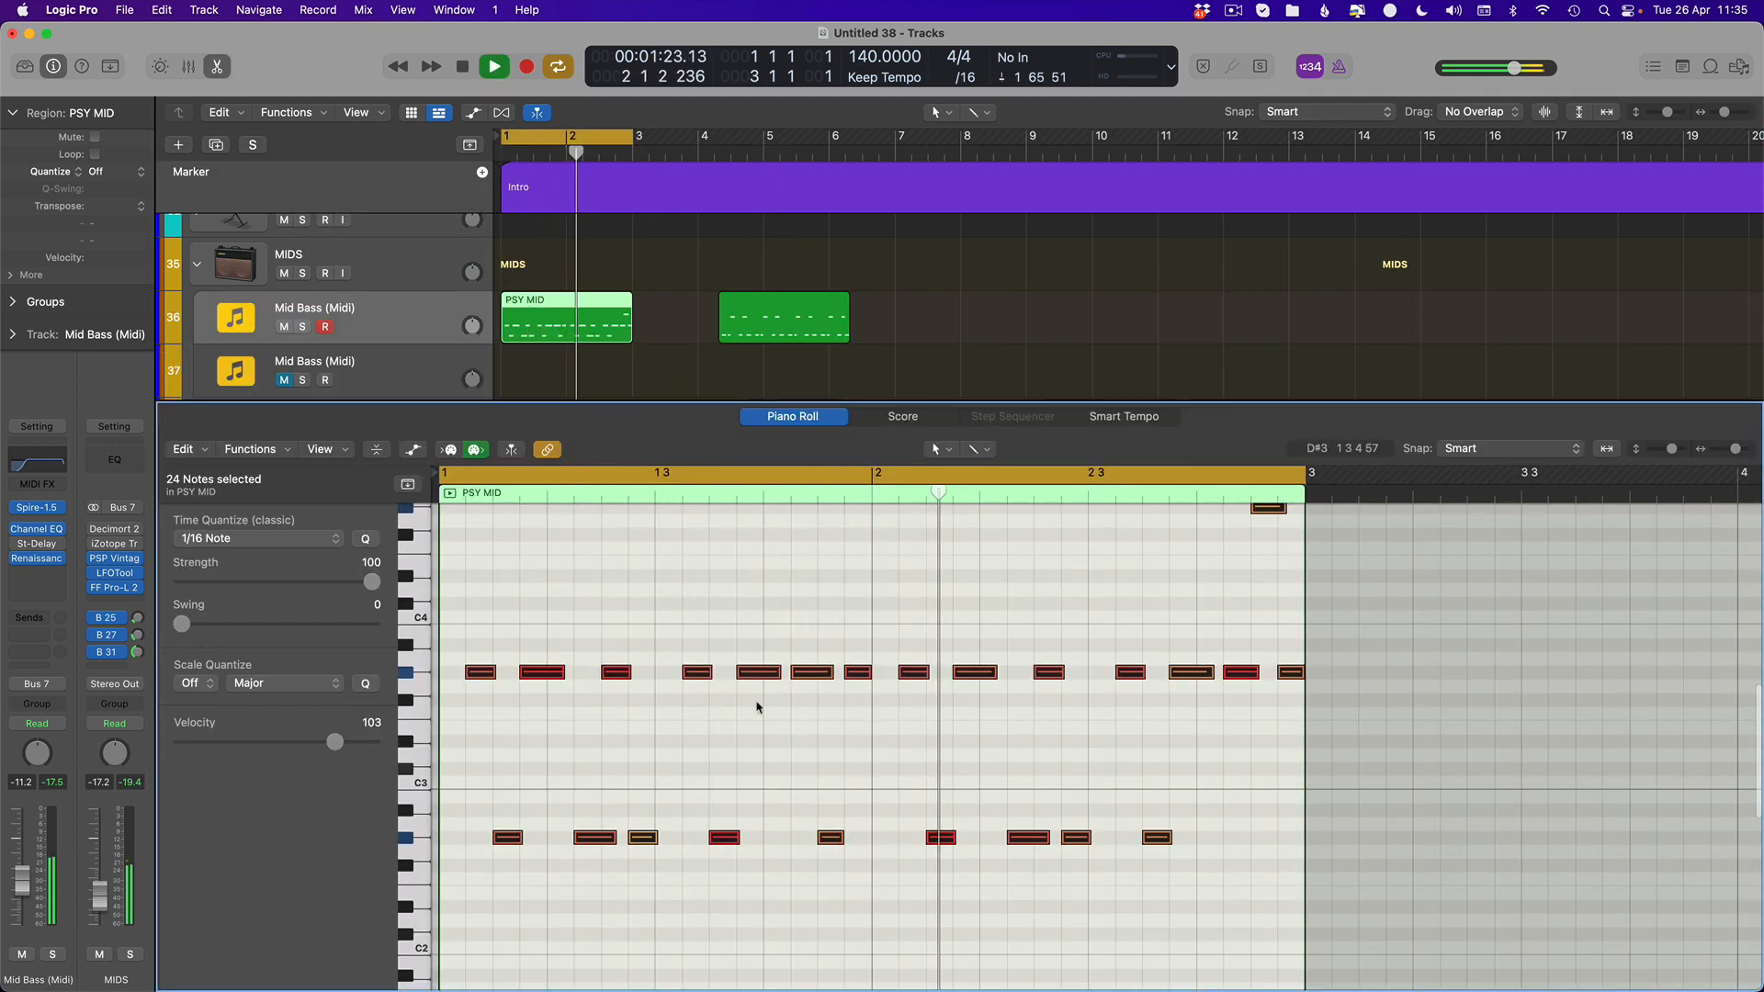
key("p")
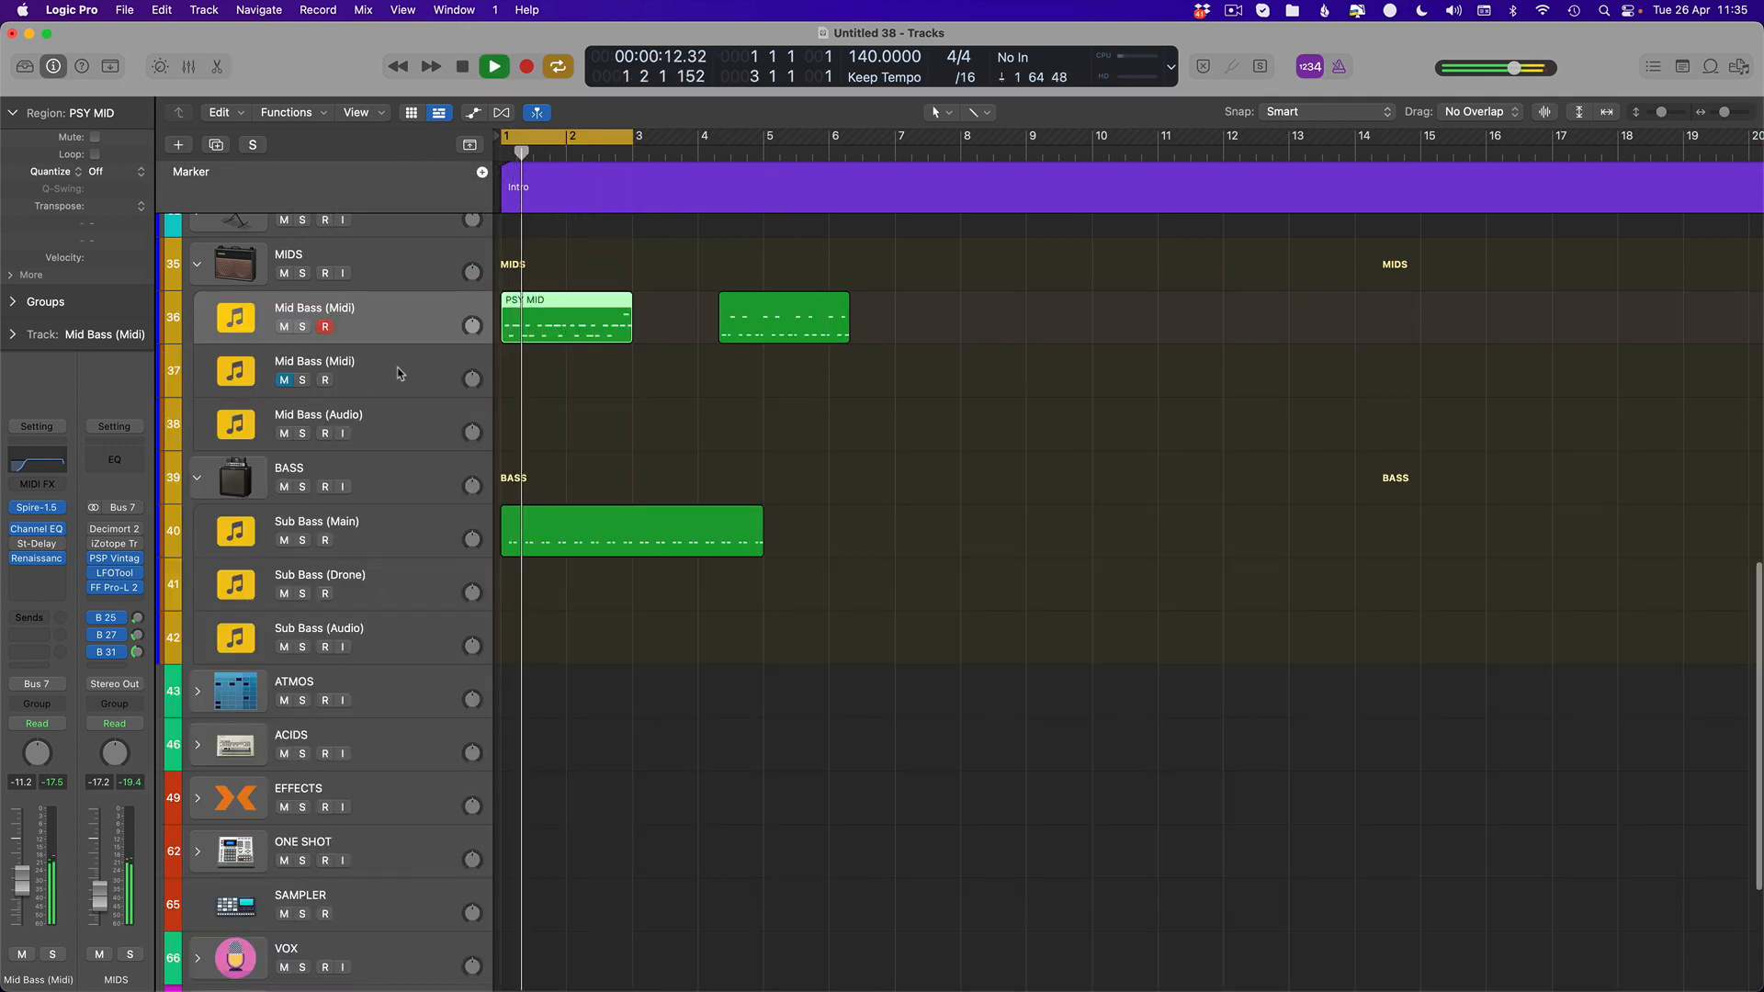
Try a copy of the octave-jump region near bar 1 on the unmuted lower Mid Bass (Midi) track, and delete that copy
left_click_drag(744, 323, 531, 377)
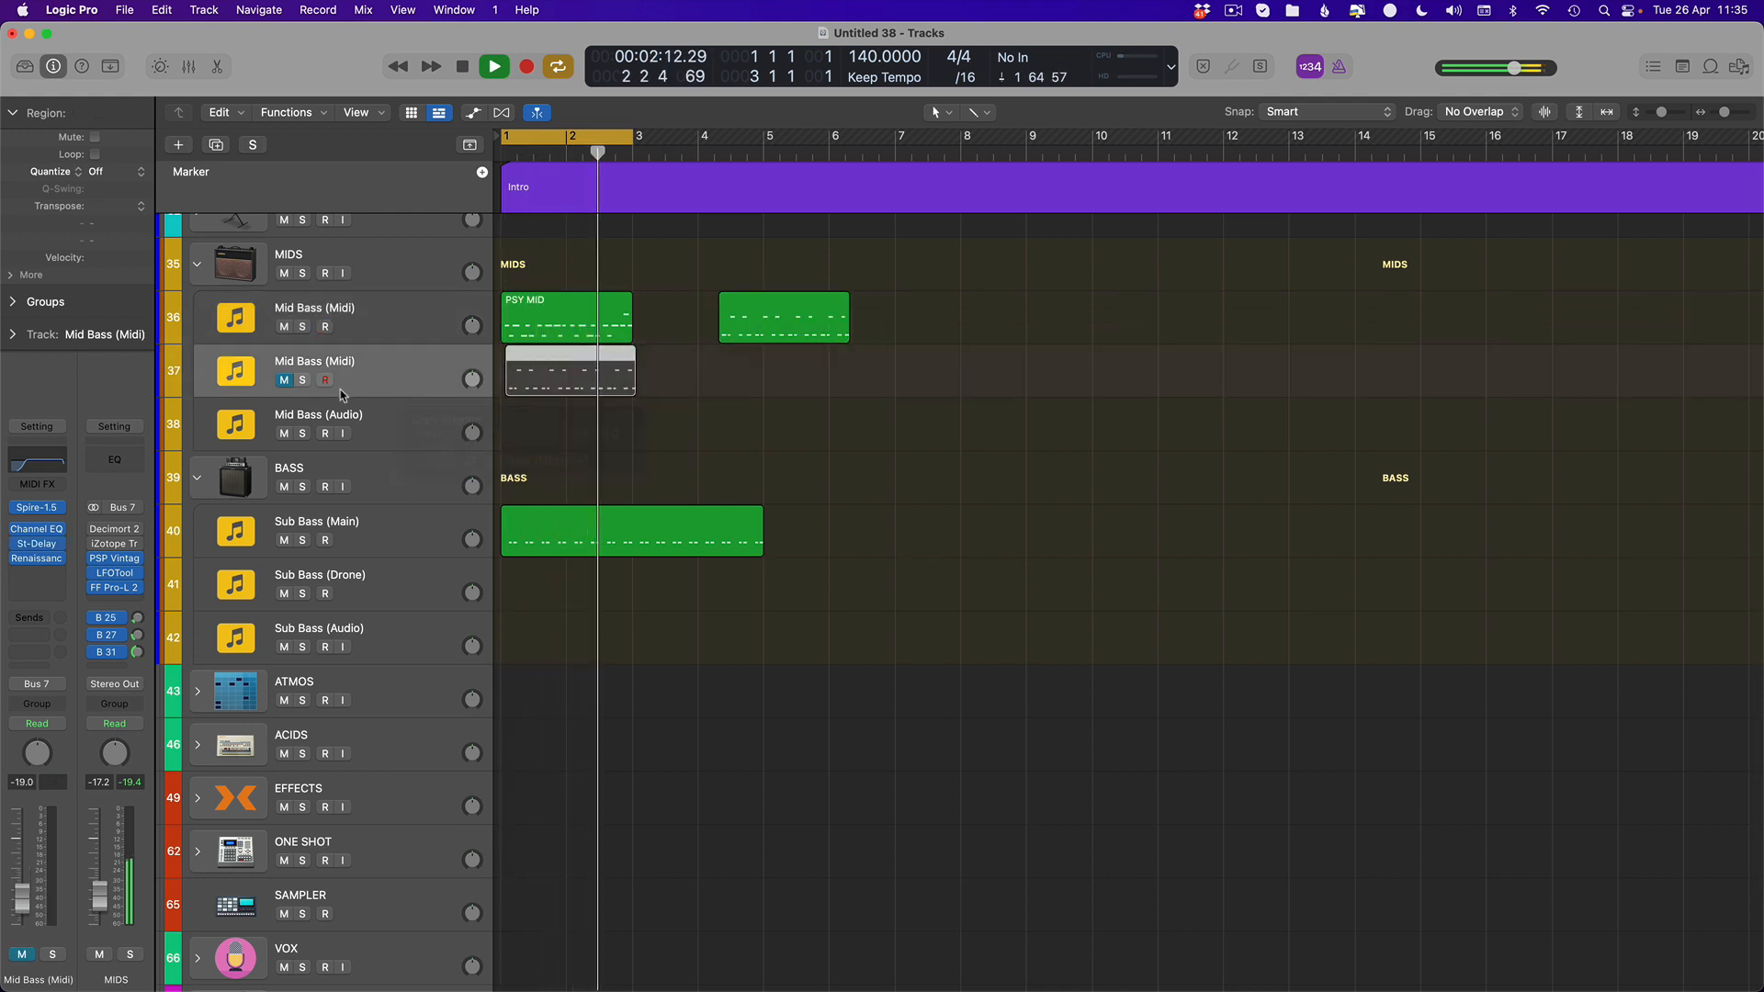
left_click(287, 382)
left_click(524, 384)
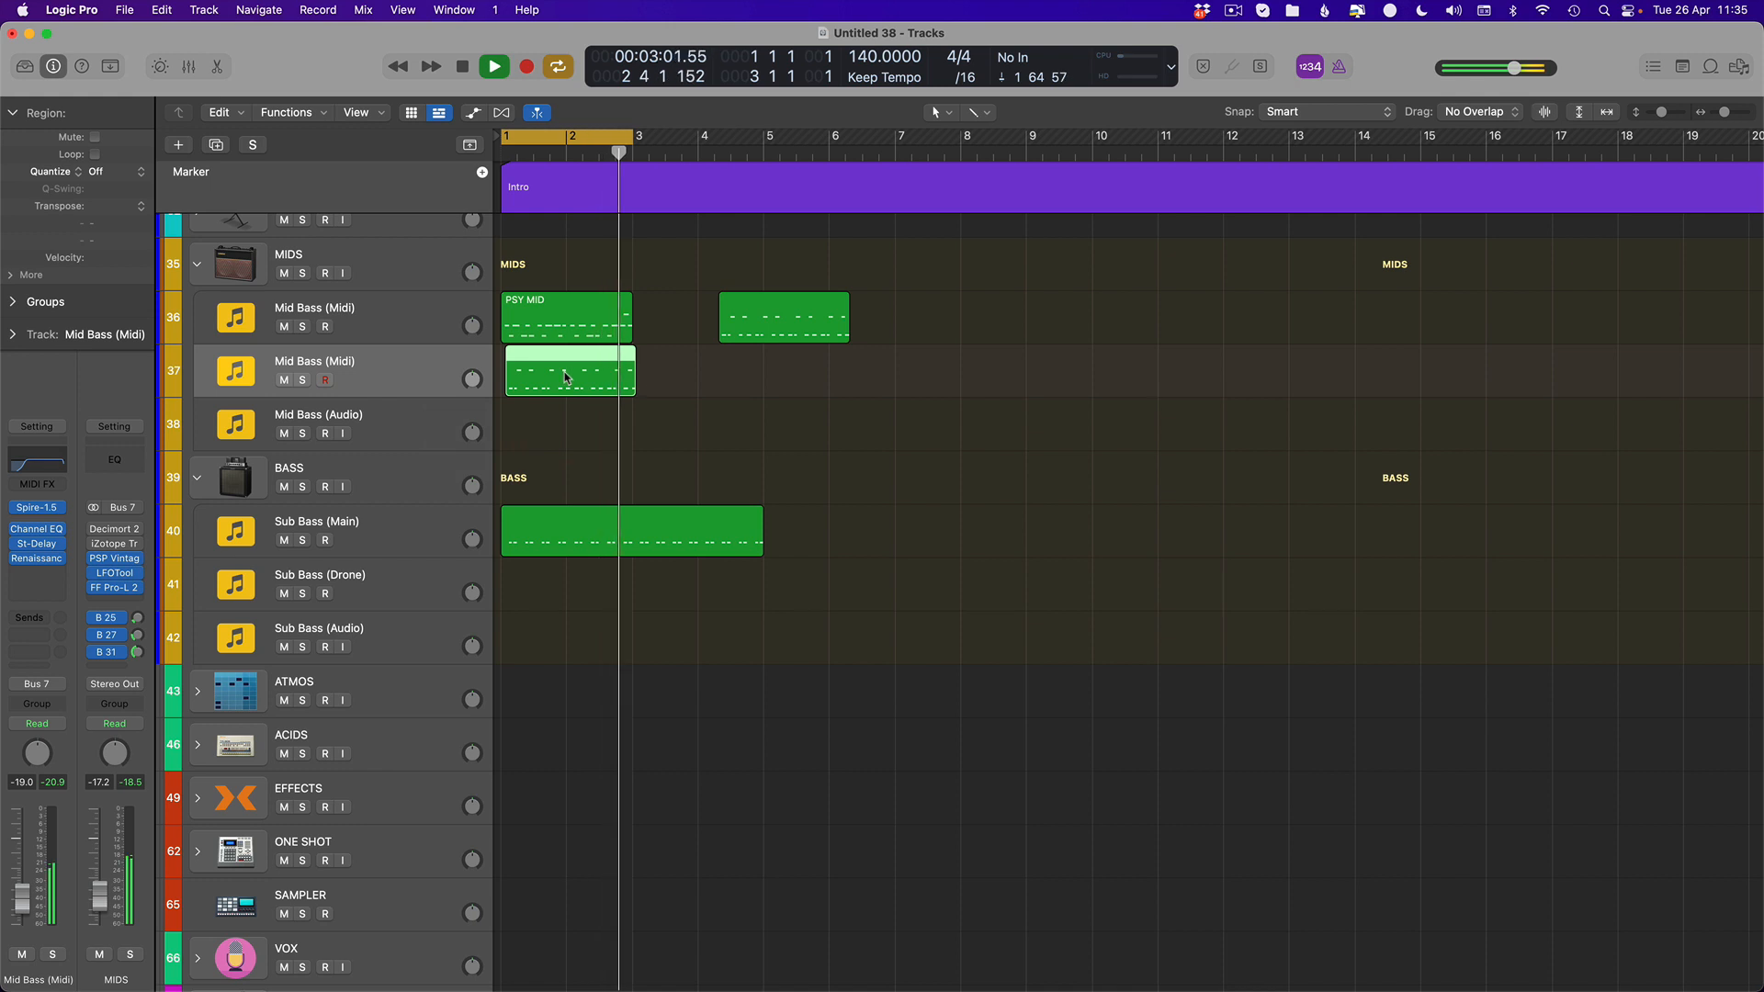
left_click_drag(555, 357, 515, 358)
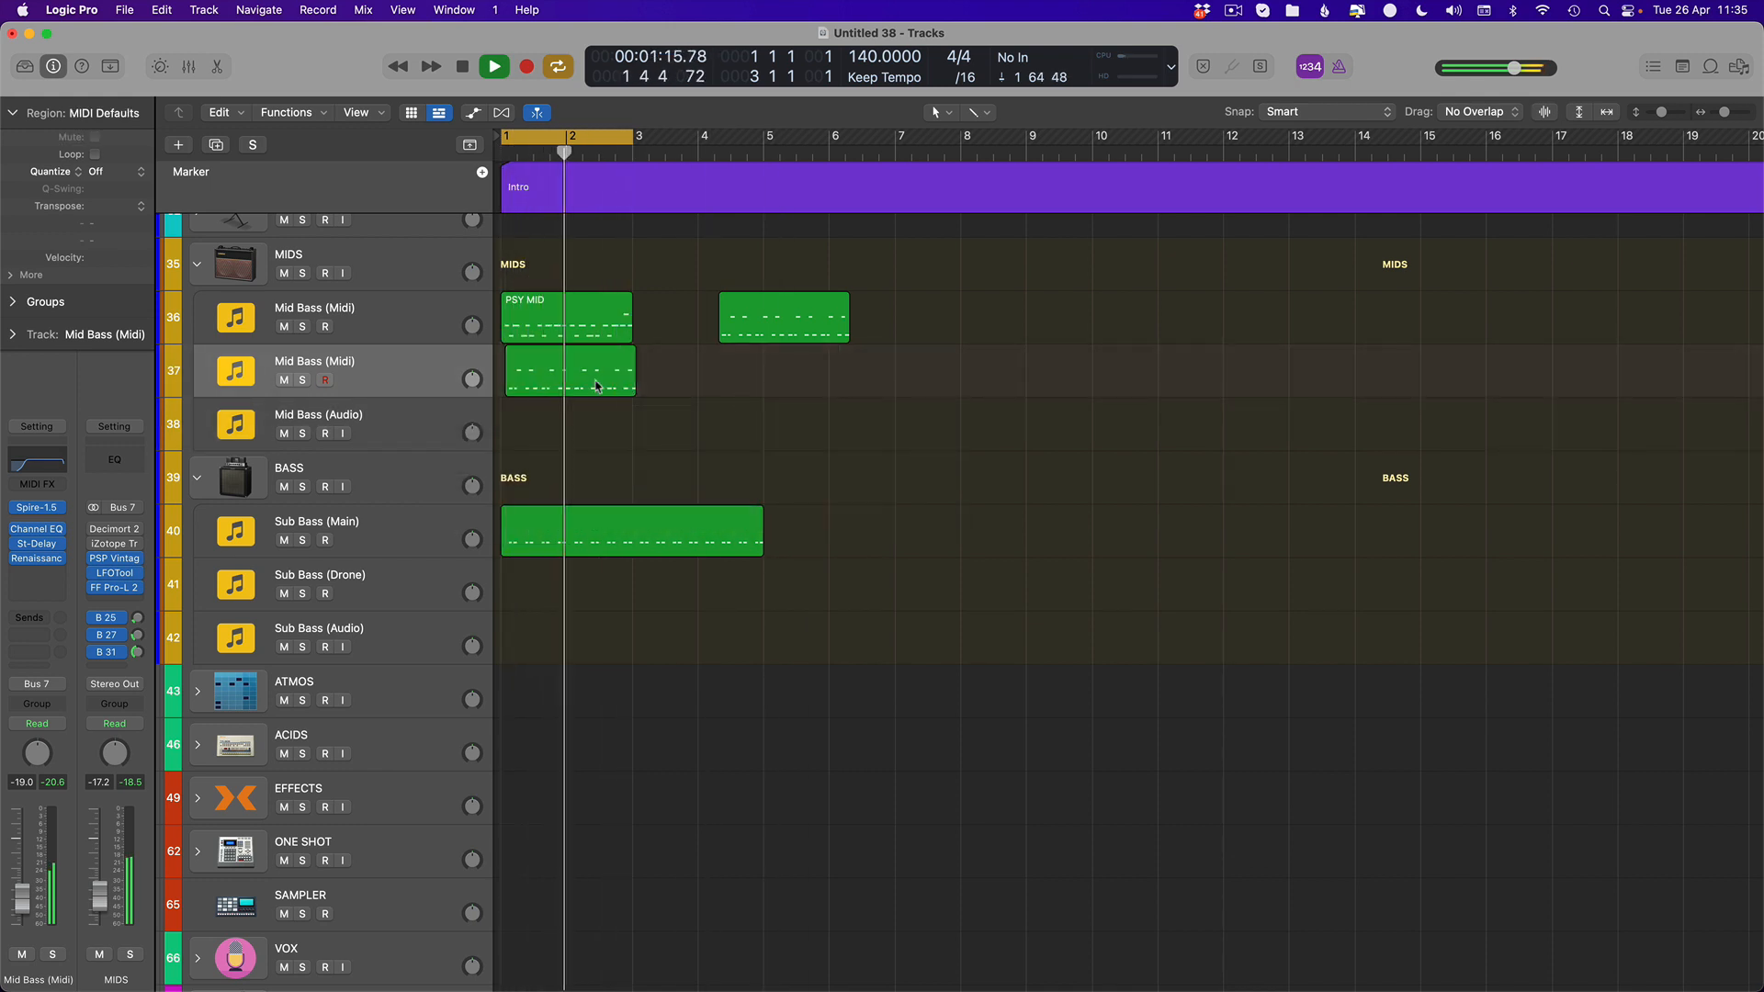
key("space")
key("Return")
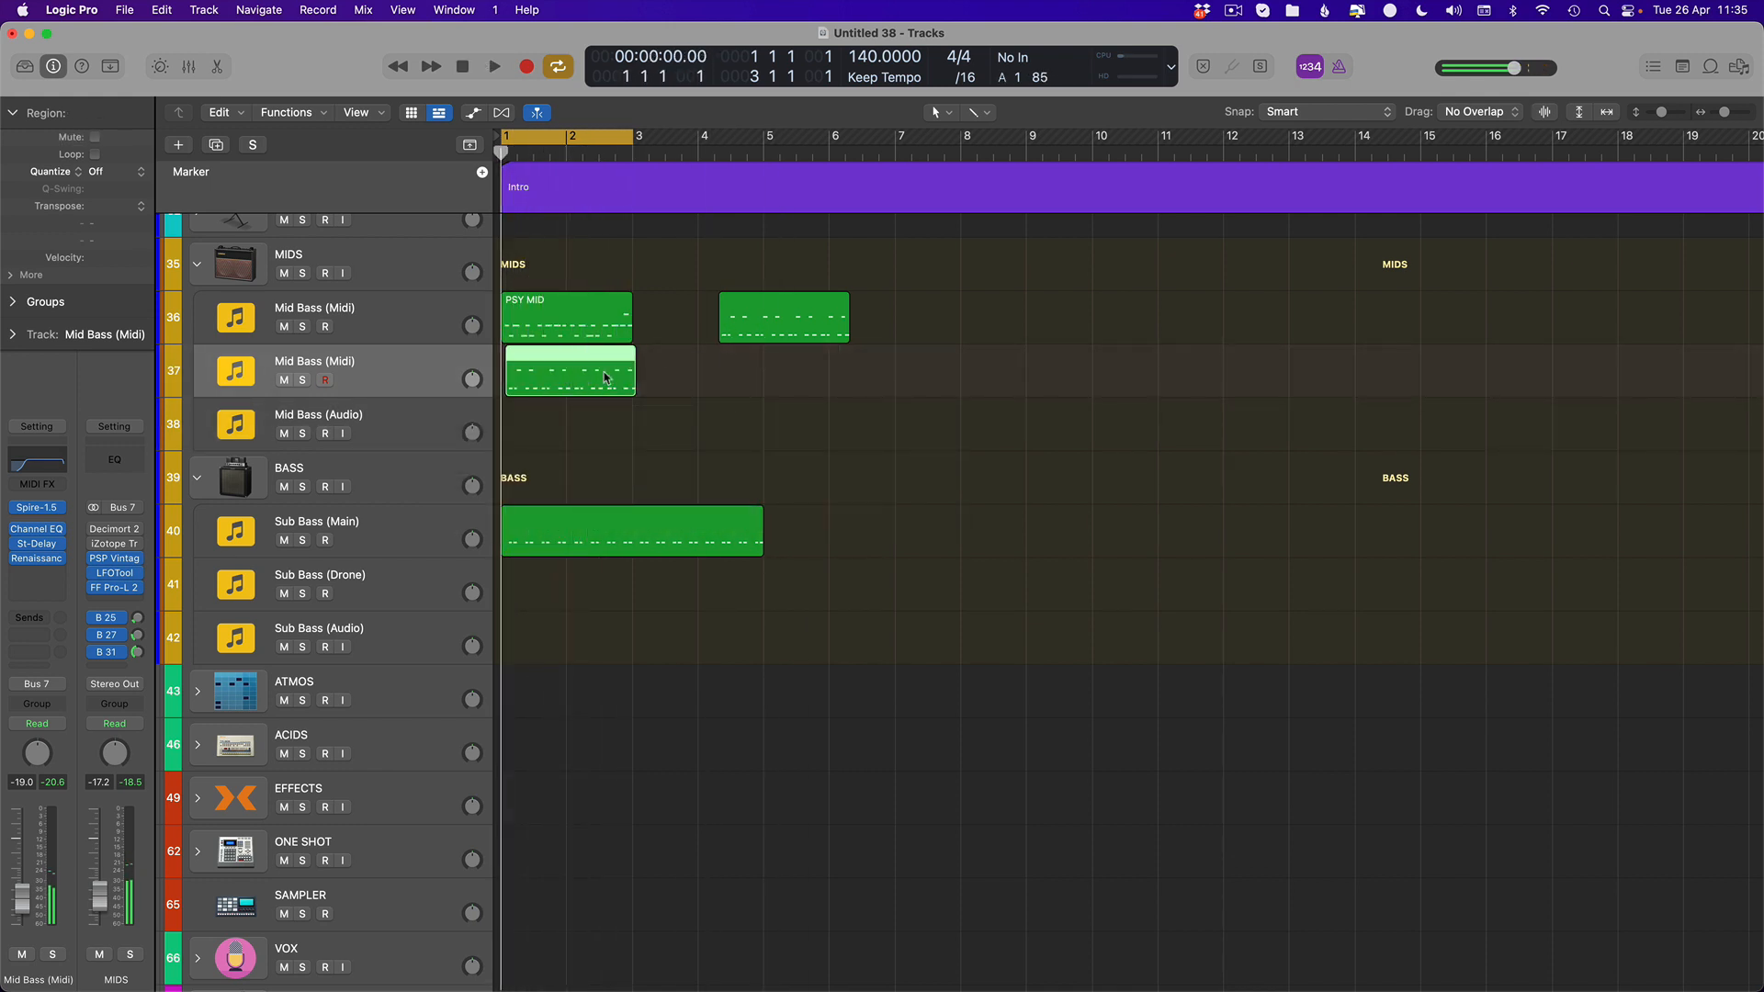
left_click(584, 388)
key("Delete")
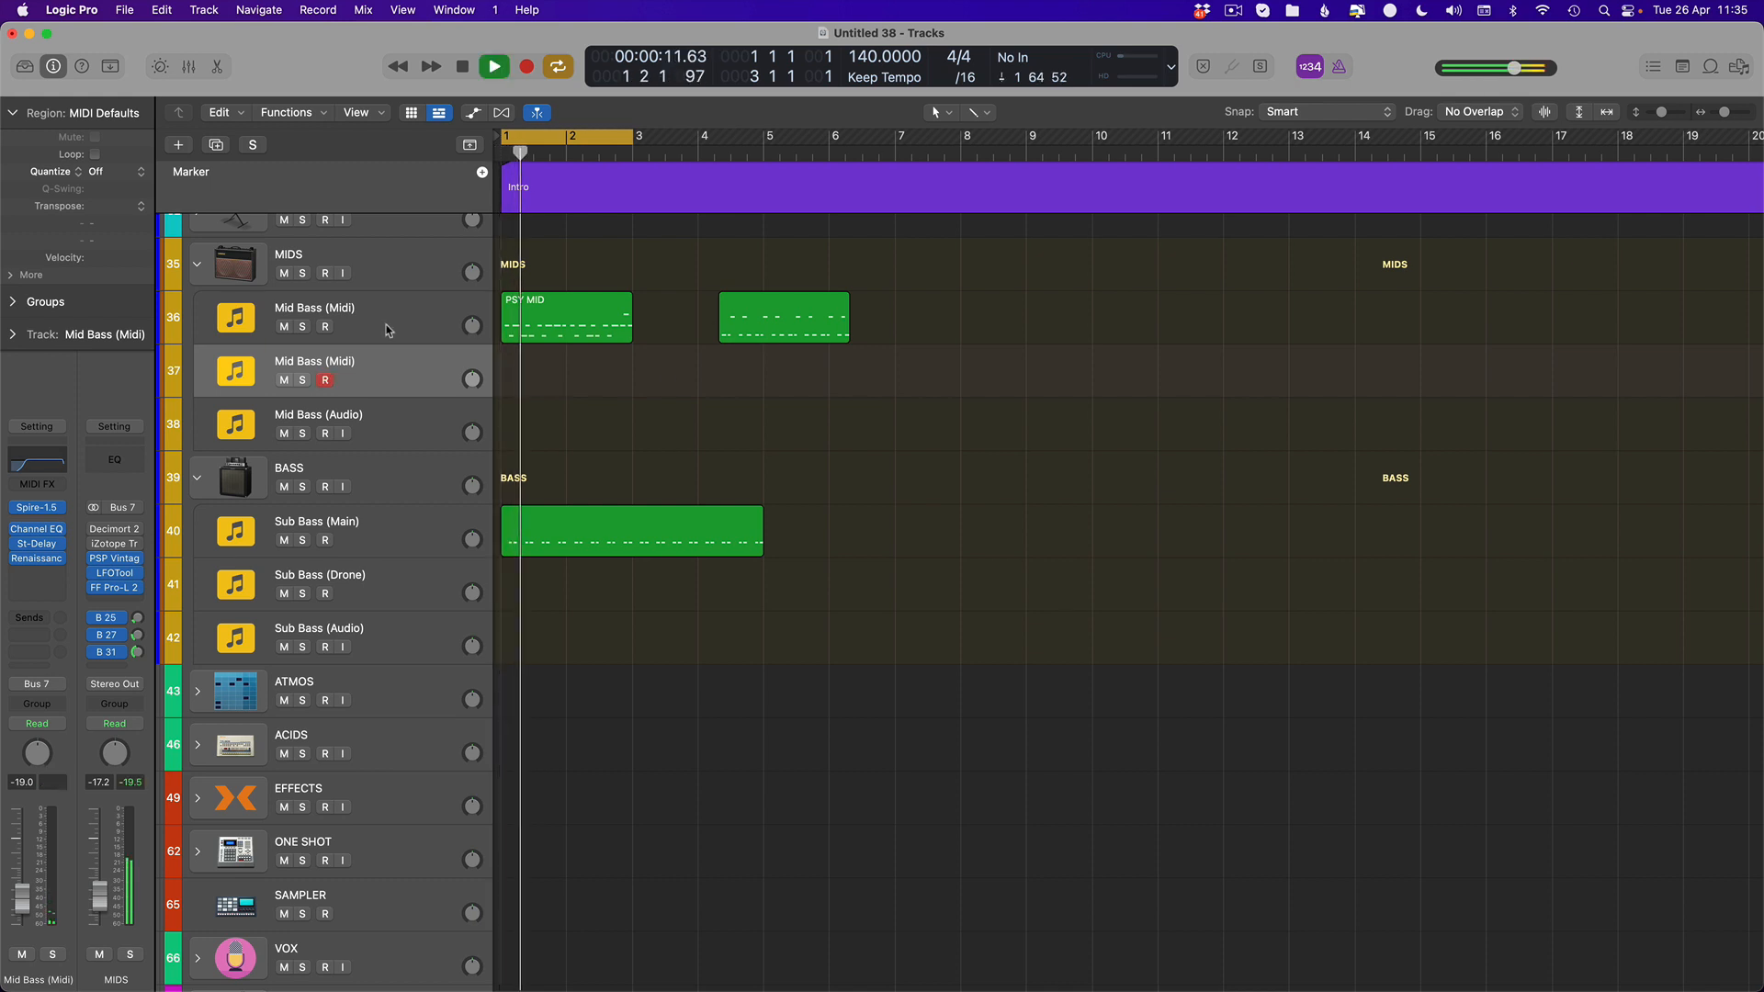
Duplicate the upper Mid Bass (Midi) track with its settings, copy PSY MID onto the duplicate at bar 1, and solo the duplicate
left_click(432, 325)
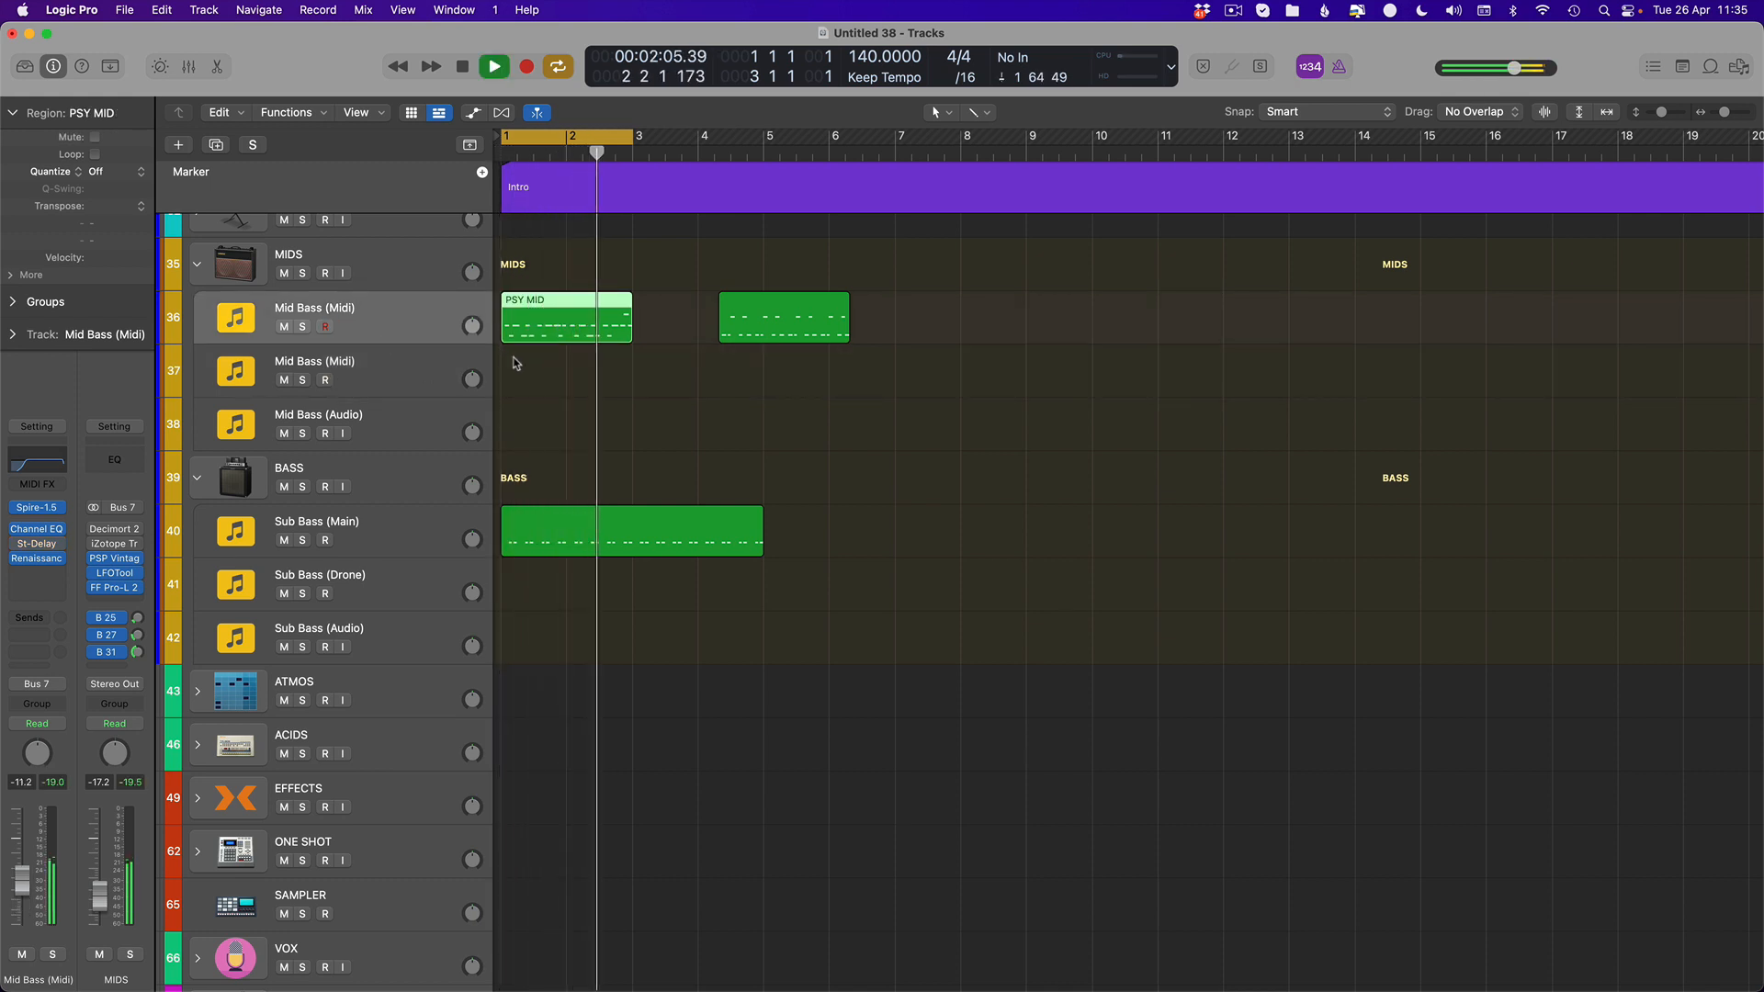
key("super+d")
left_click_drag(519, 321, 518, 373)
left_click(303, 380)
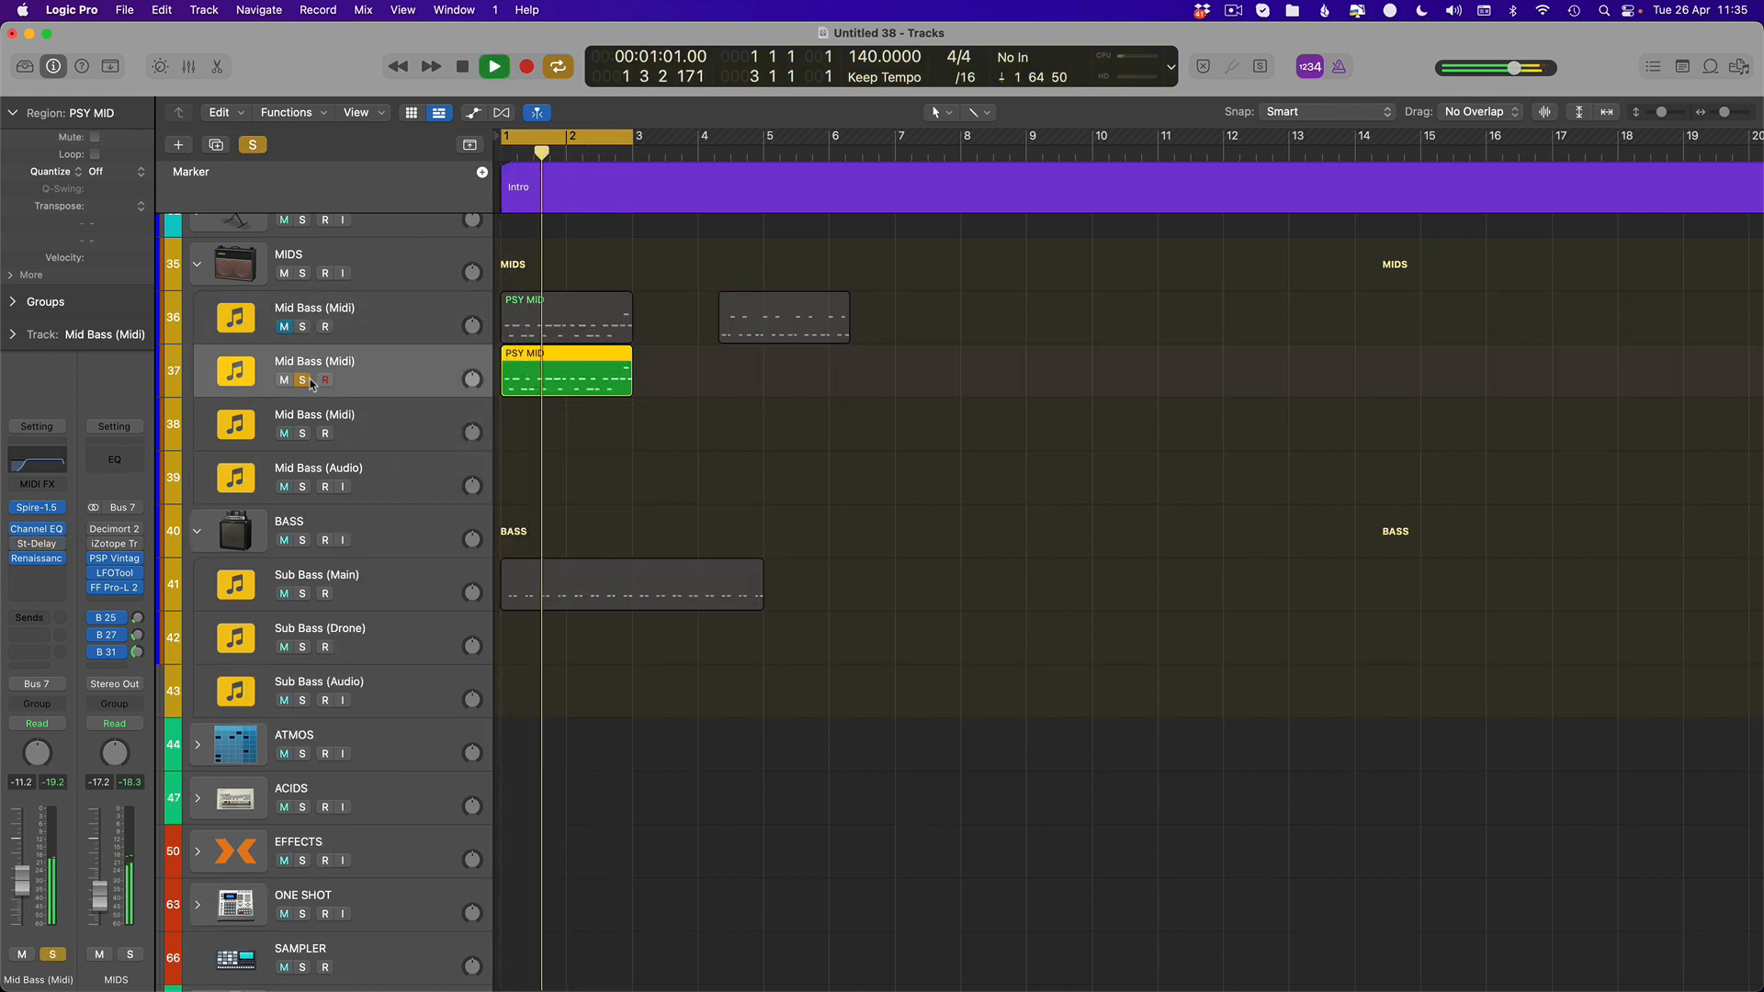
Mute the duplicate Mid Bass (Midi) track, stop playback and solo the upper Mid Bass (Midi) track
mouse_move(43, 516)
left_click(366, 332)
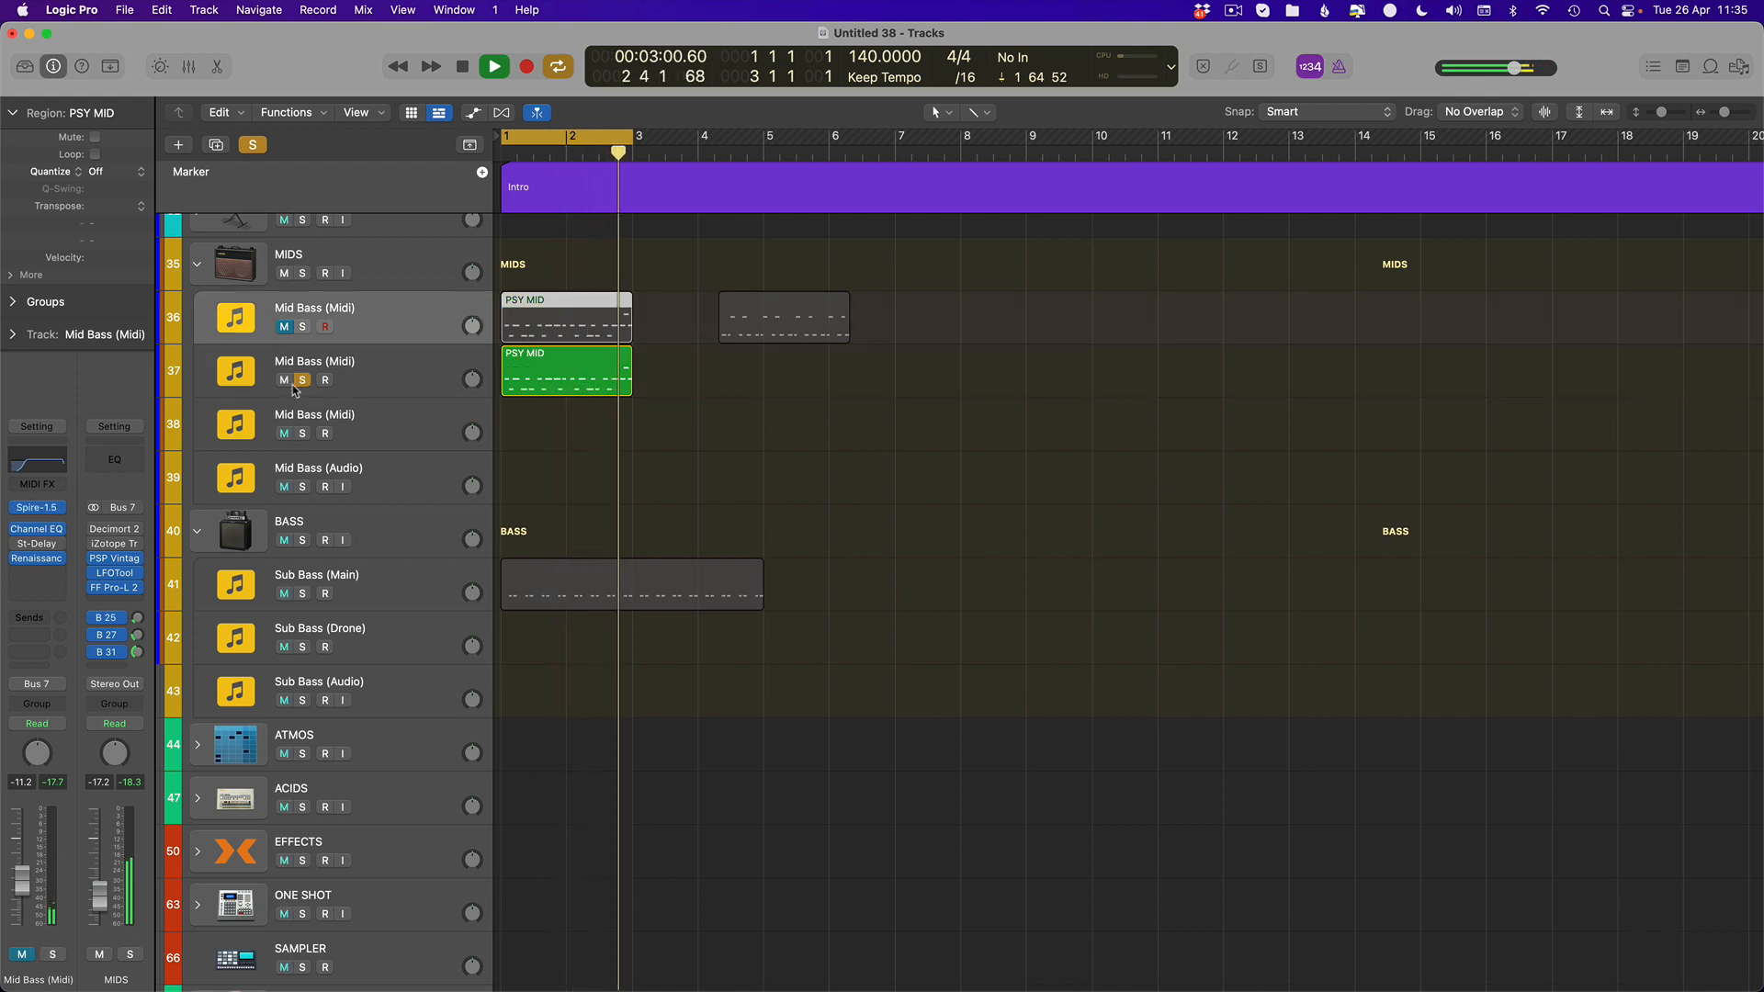
left_click(284, 380)
key("space")
left_click(304, 327)
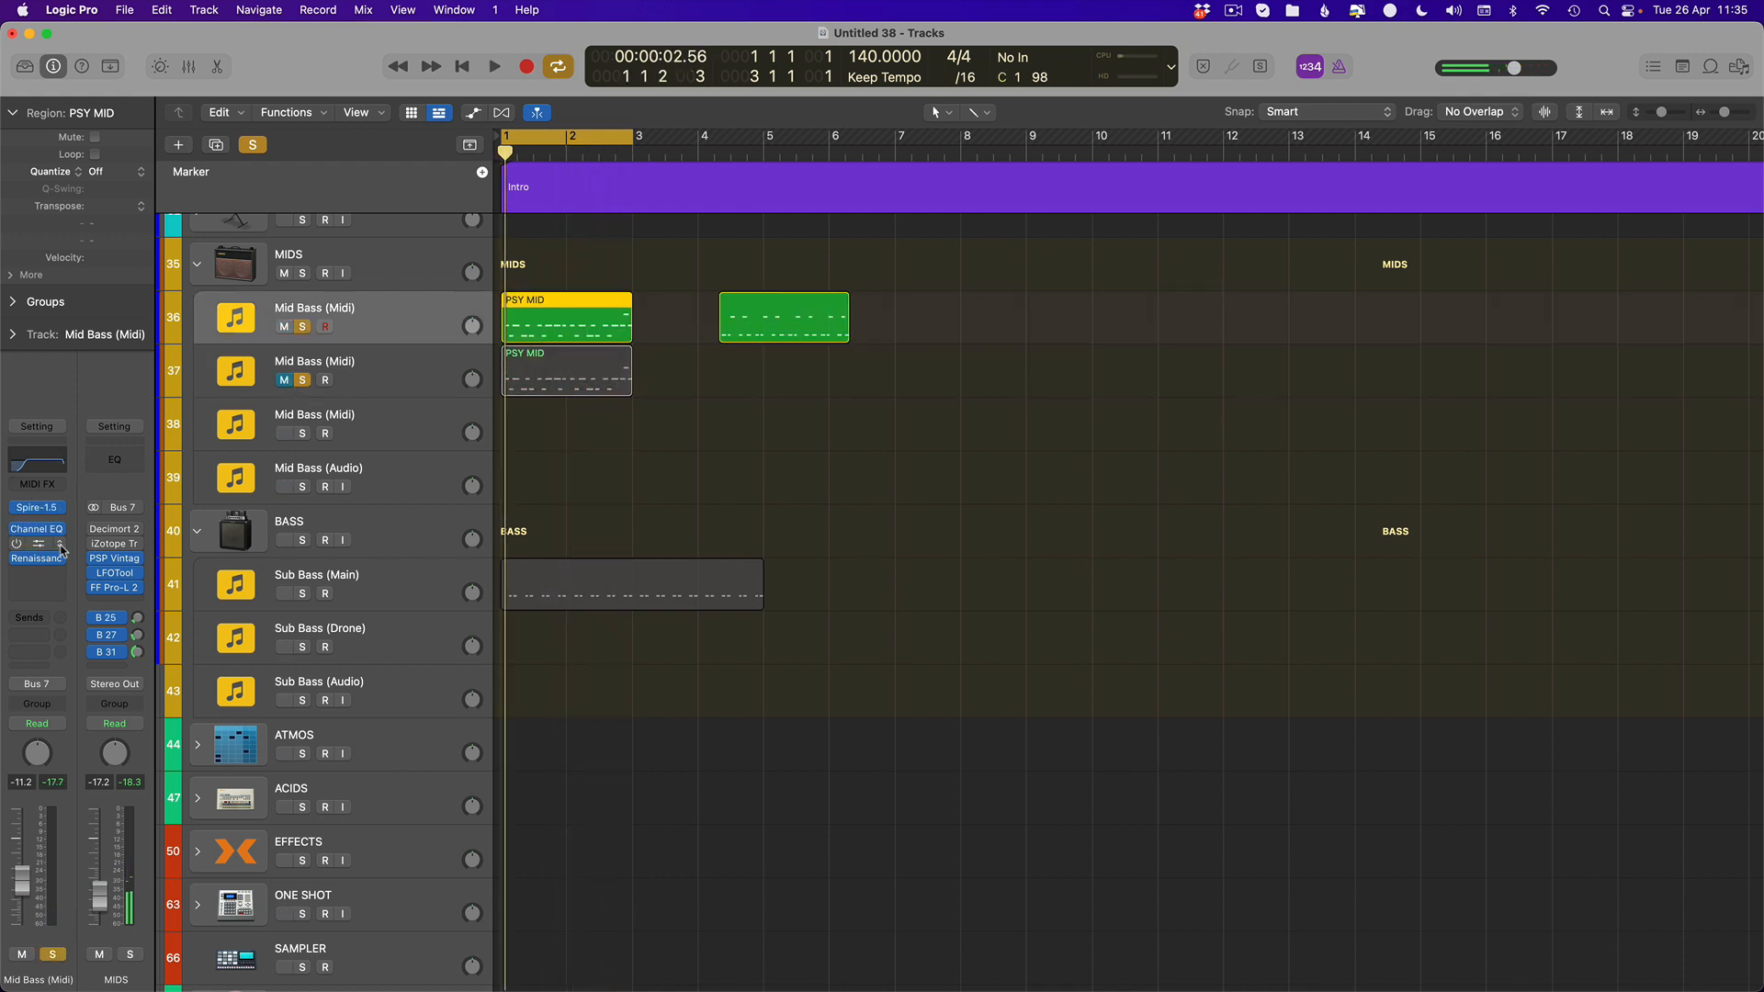
Replace the Stereo Delay on the upper Mid Bass (Midi) track with Wider, set to 48%
left_click(61, 547)
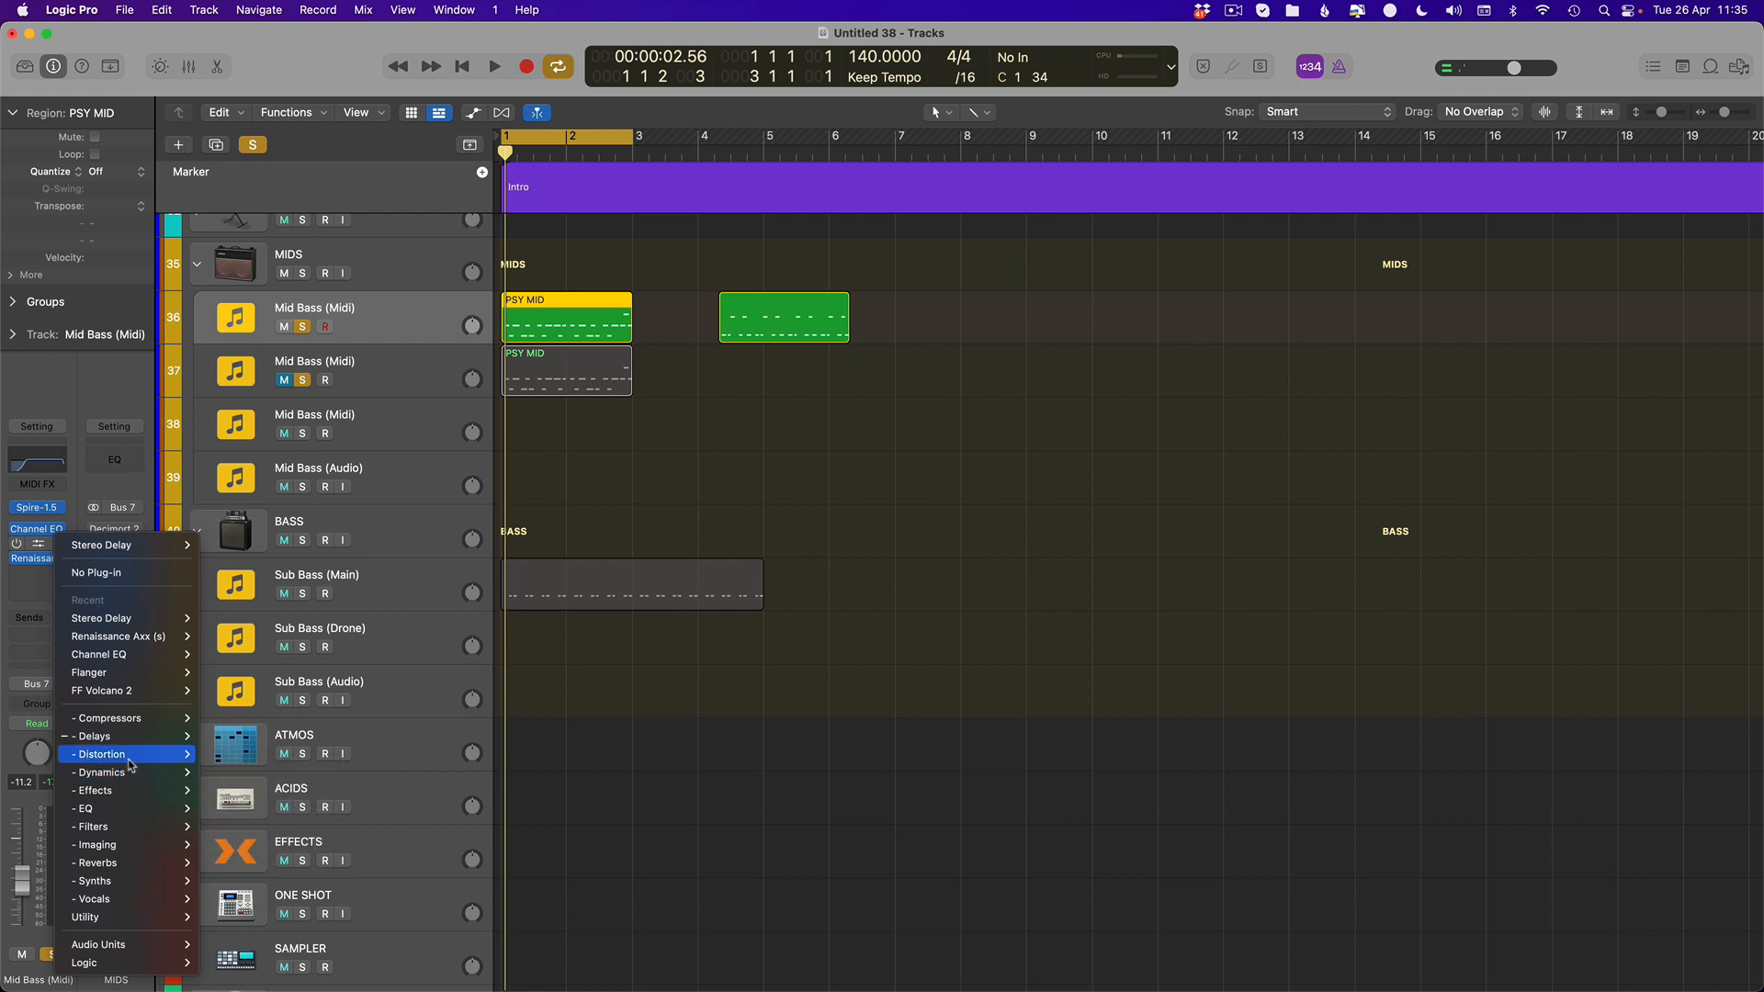
mouse_move(129, 844)
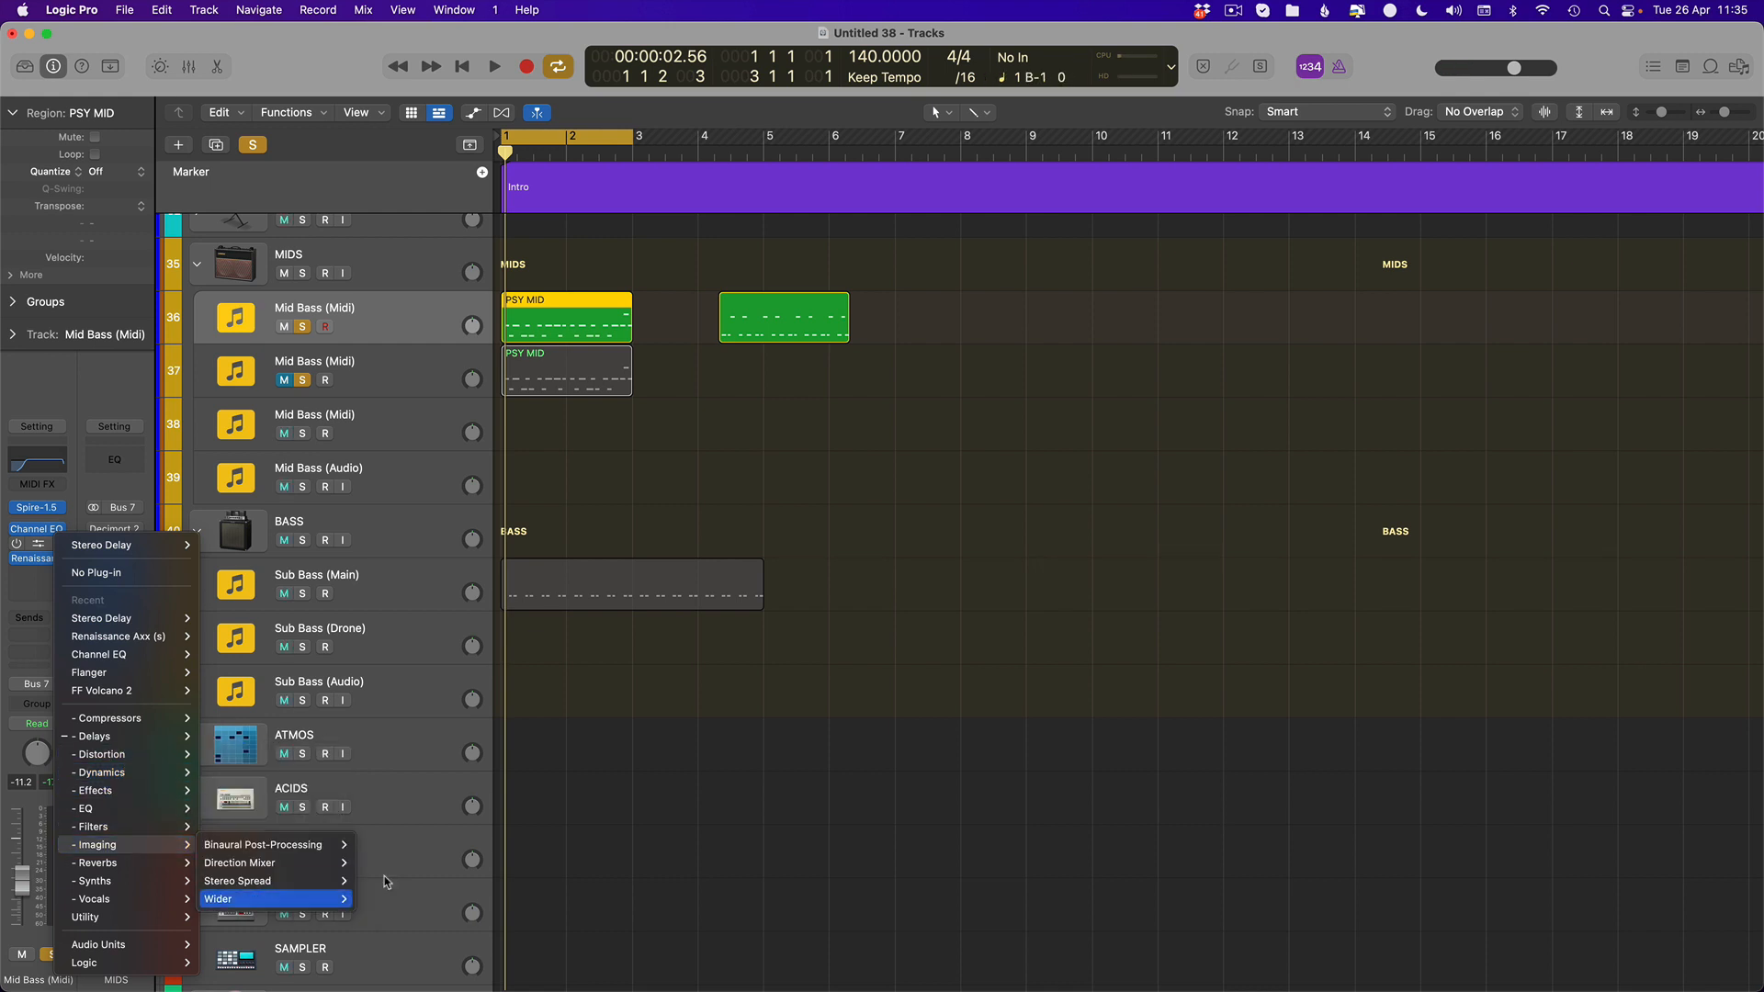
left_click(331, 899)
key("space")
left_click_drag(851, 439, 849, 377)
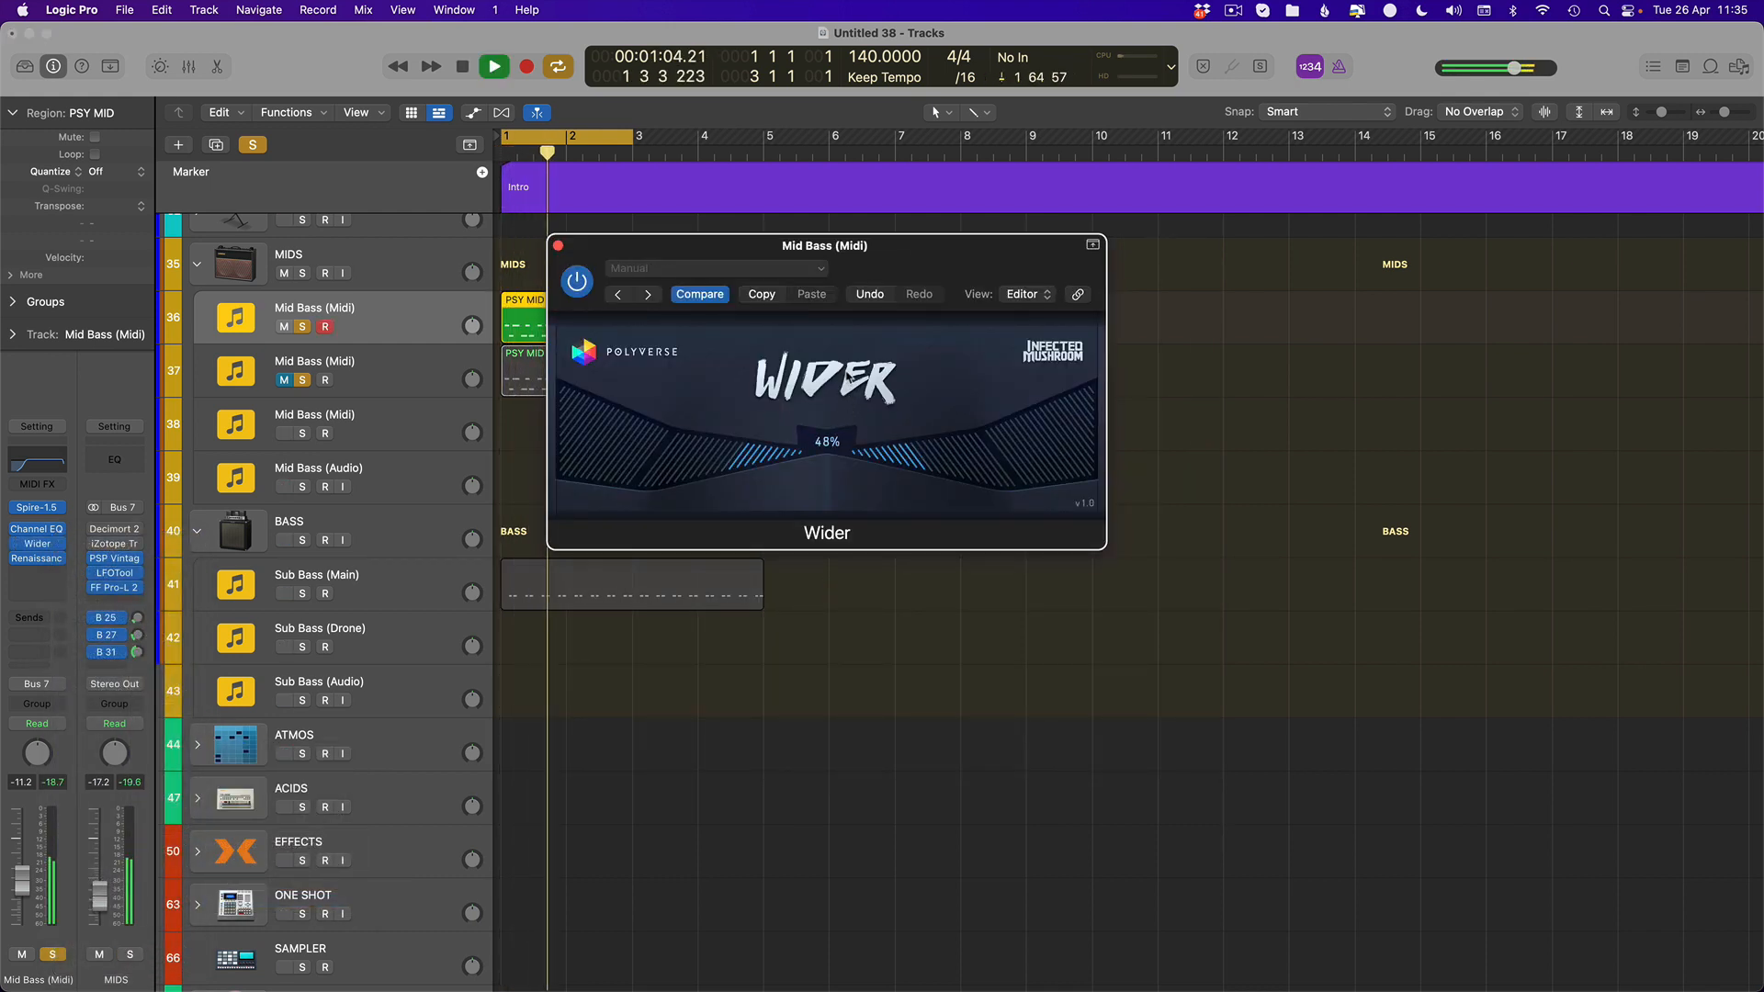
left_click(558, 246)
Unmute the duplicate Mid Bass (Midi) track, unsolo the upper one, and open the duplicate's Spire
left_click(285, 380)
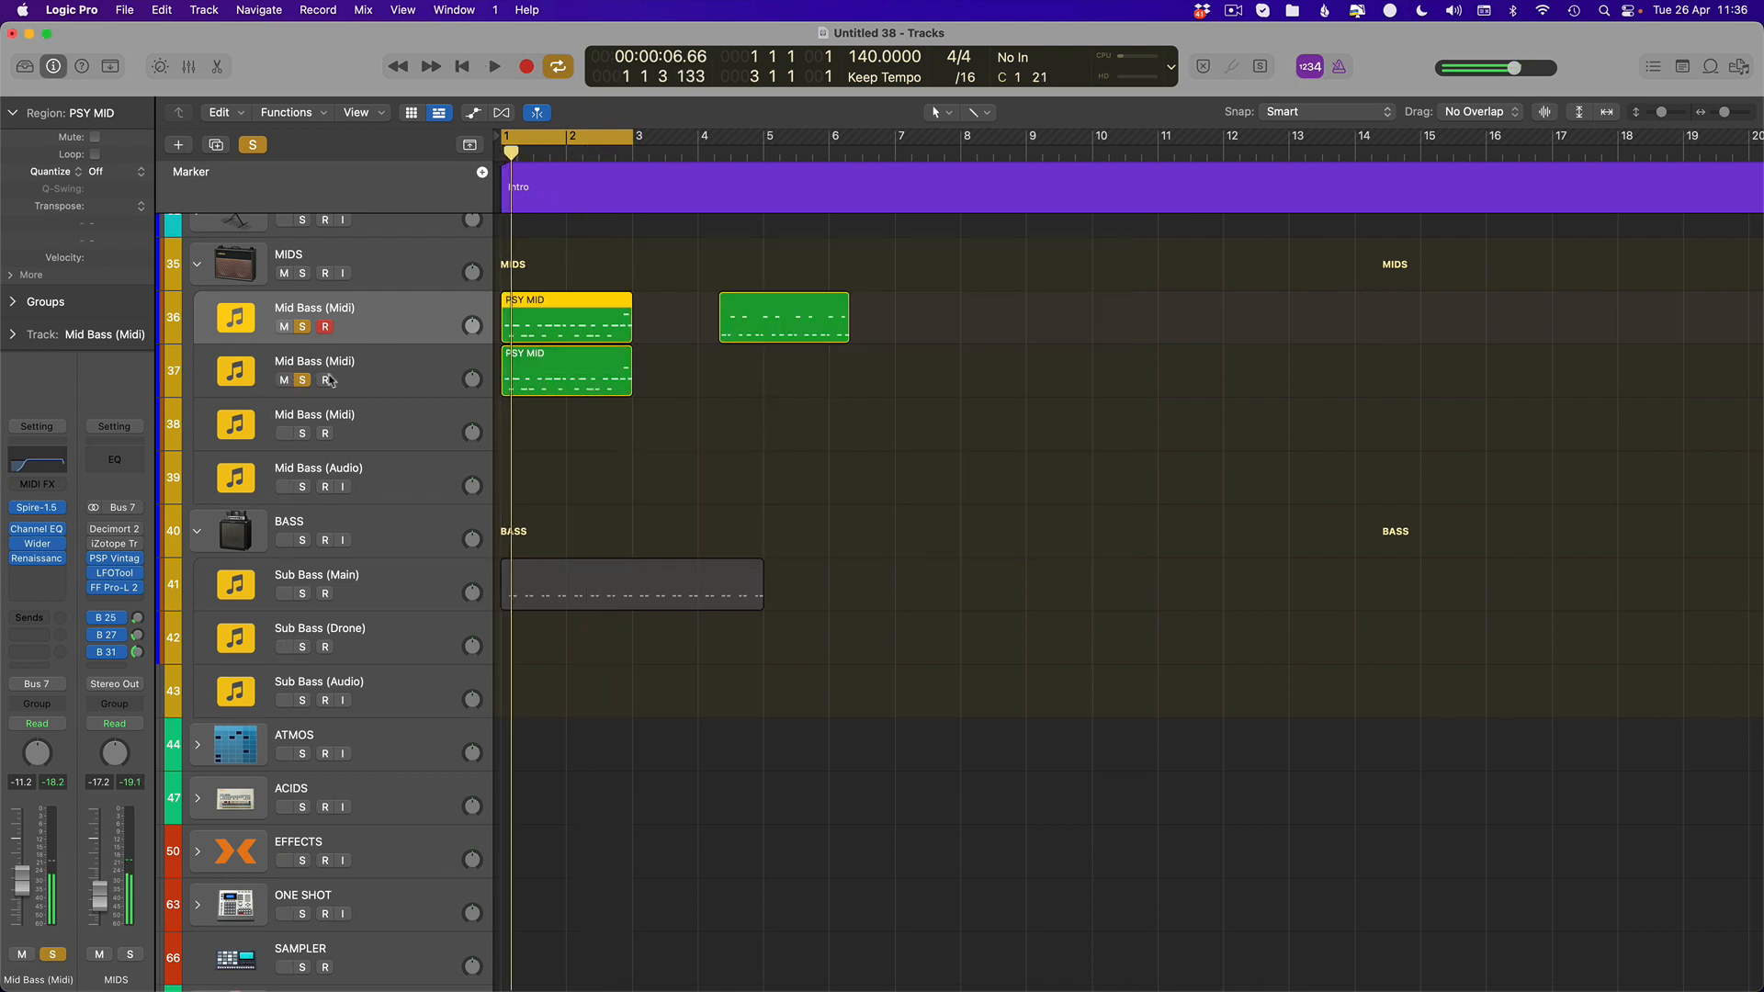
left_click(296, 327)
left_click(354, 363)
left_click(41, 511)
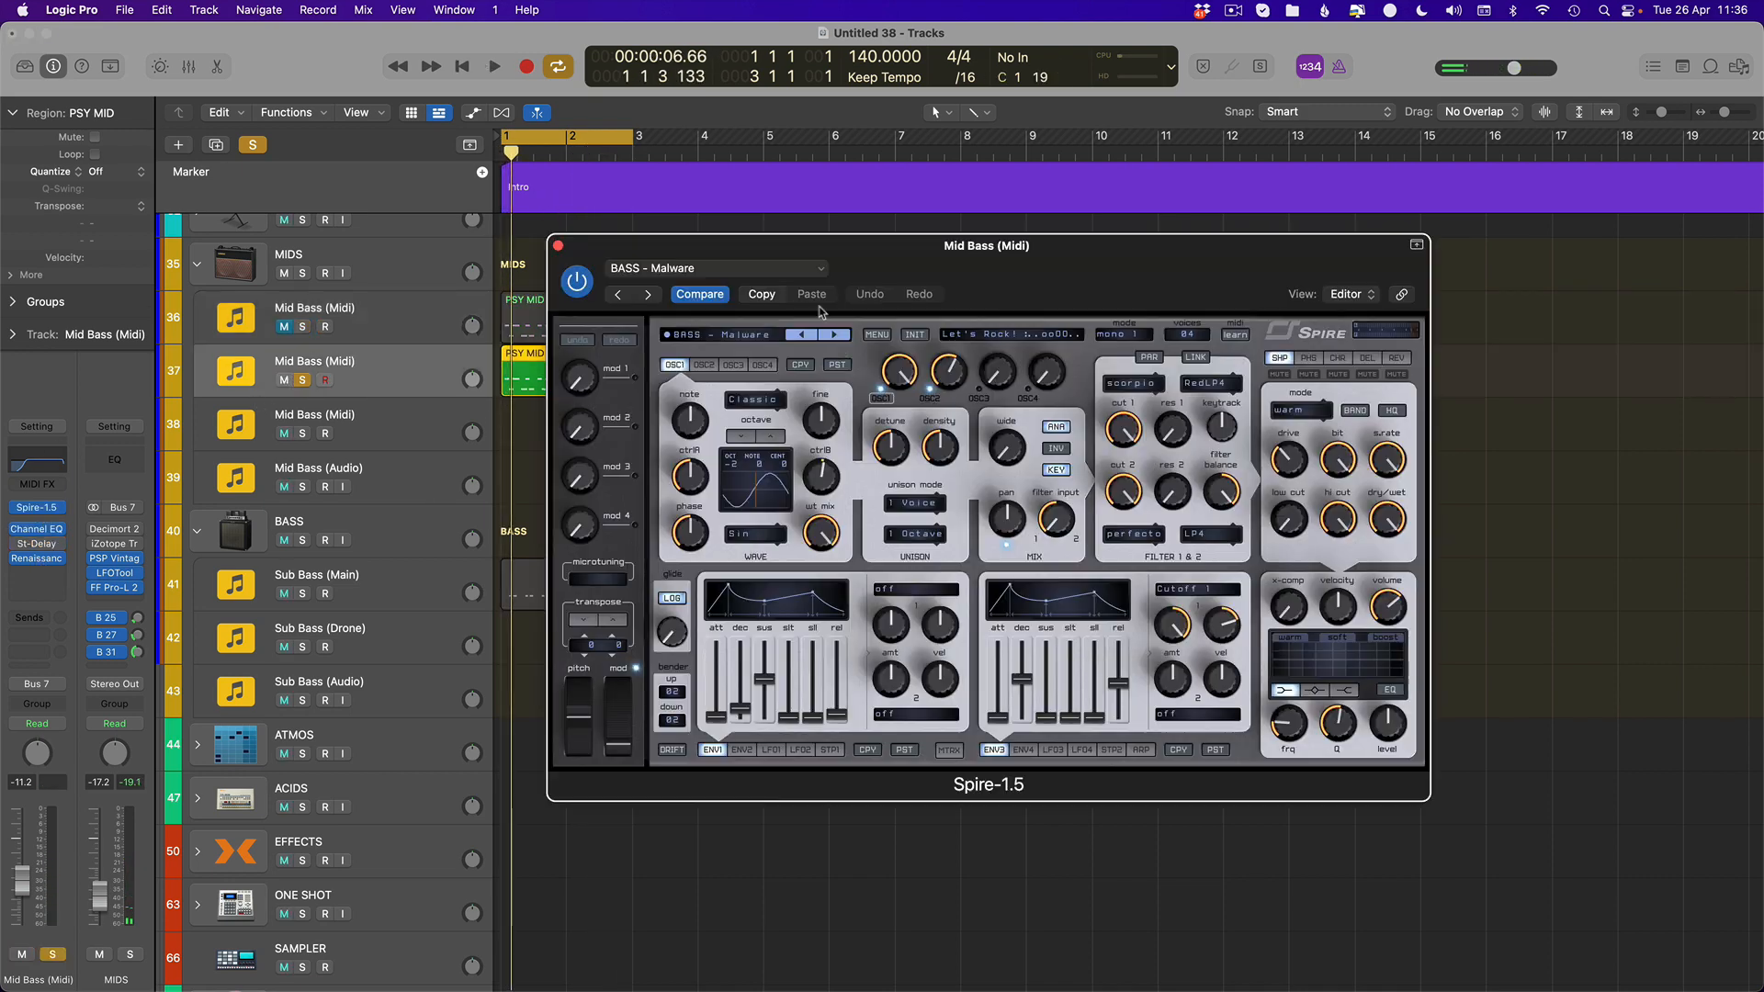
Audition Spire presets including BASS - Pluck Me and BASS - Psy-Man, ending with BASS - Porter Mschine gu loaded on the duplicate track
left_click(836, 335)
key("space")
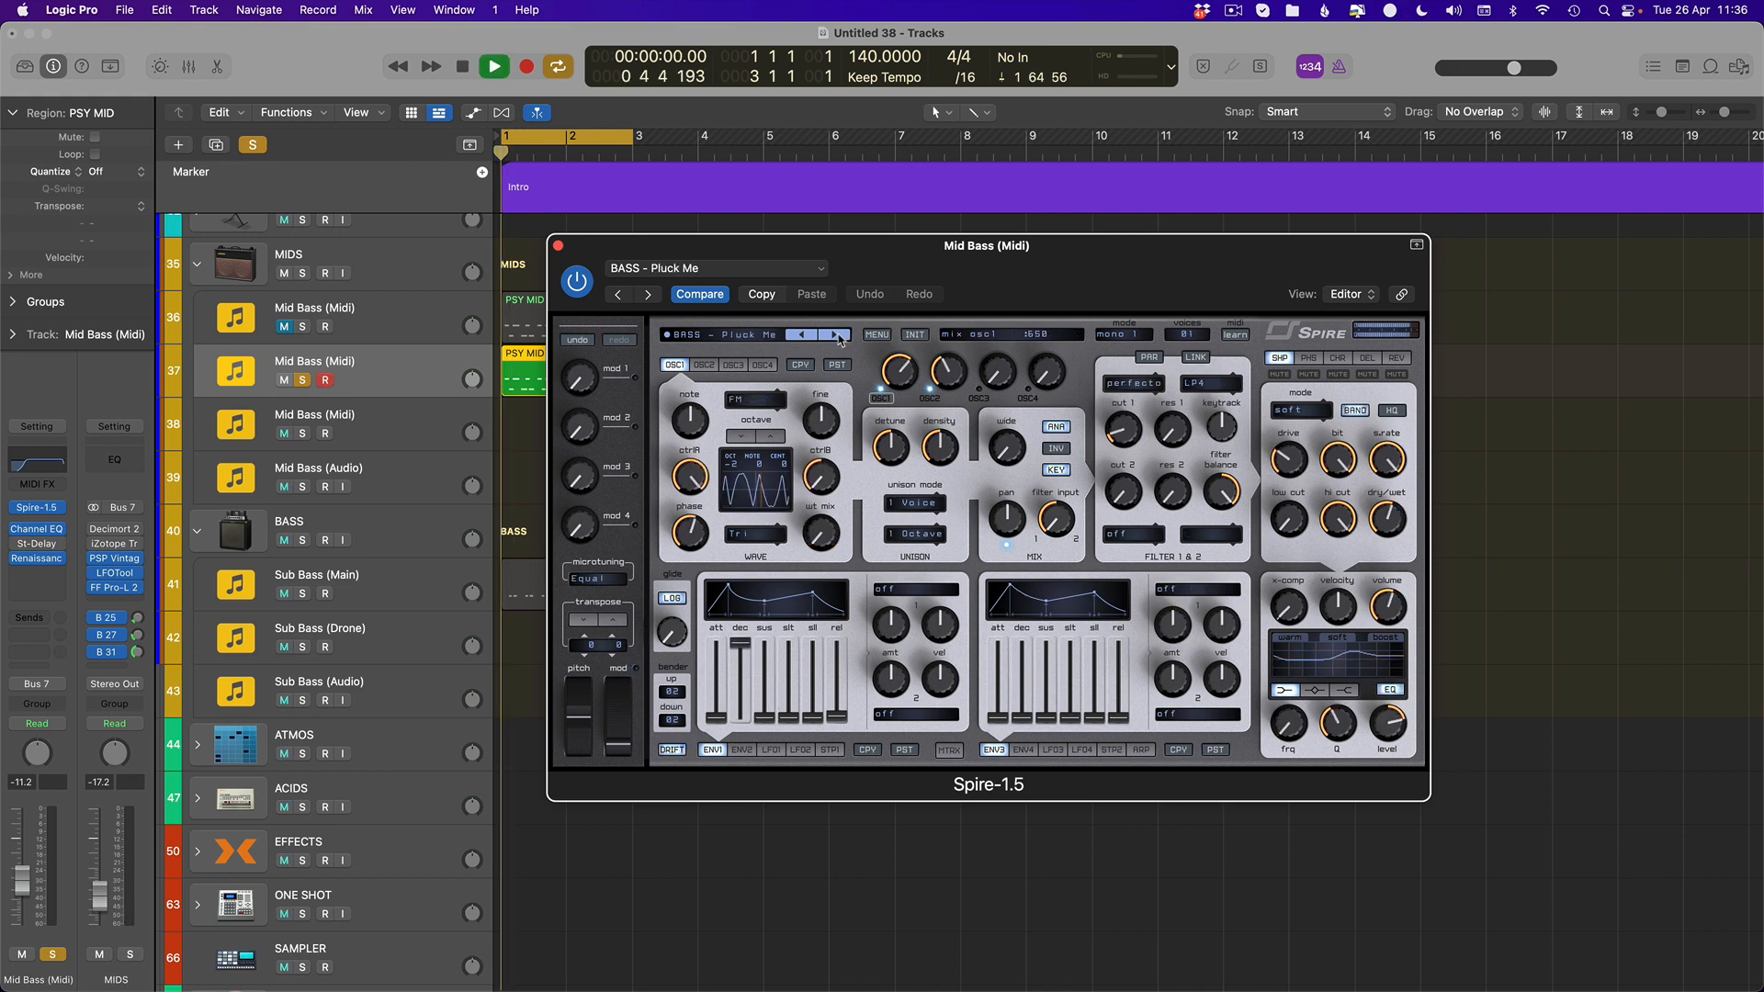
left_click(836, 334)
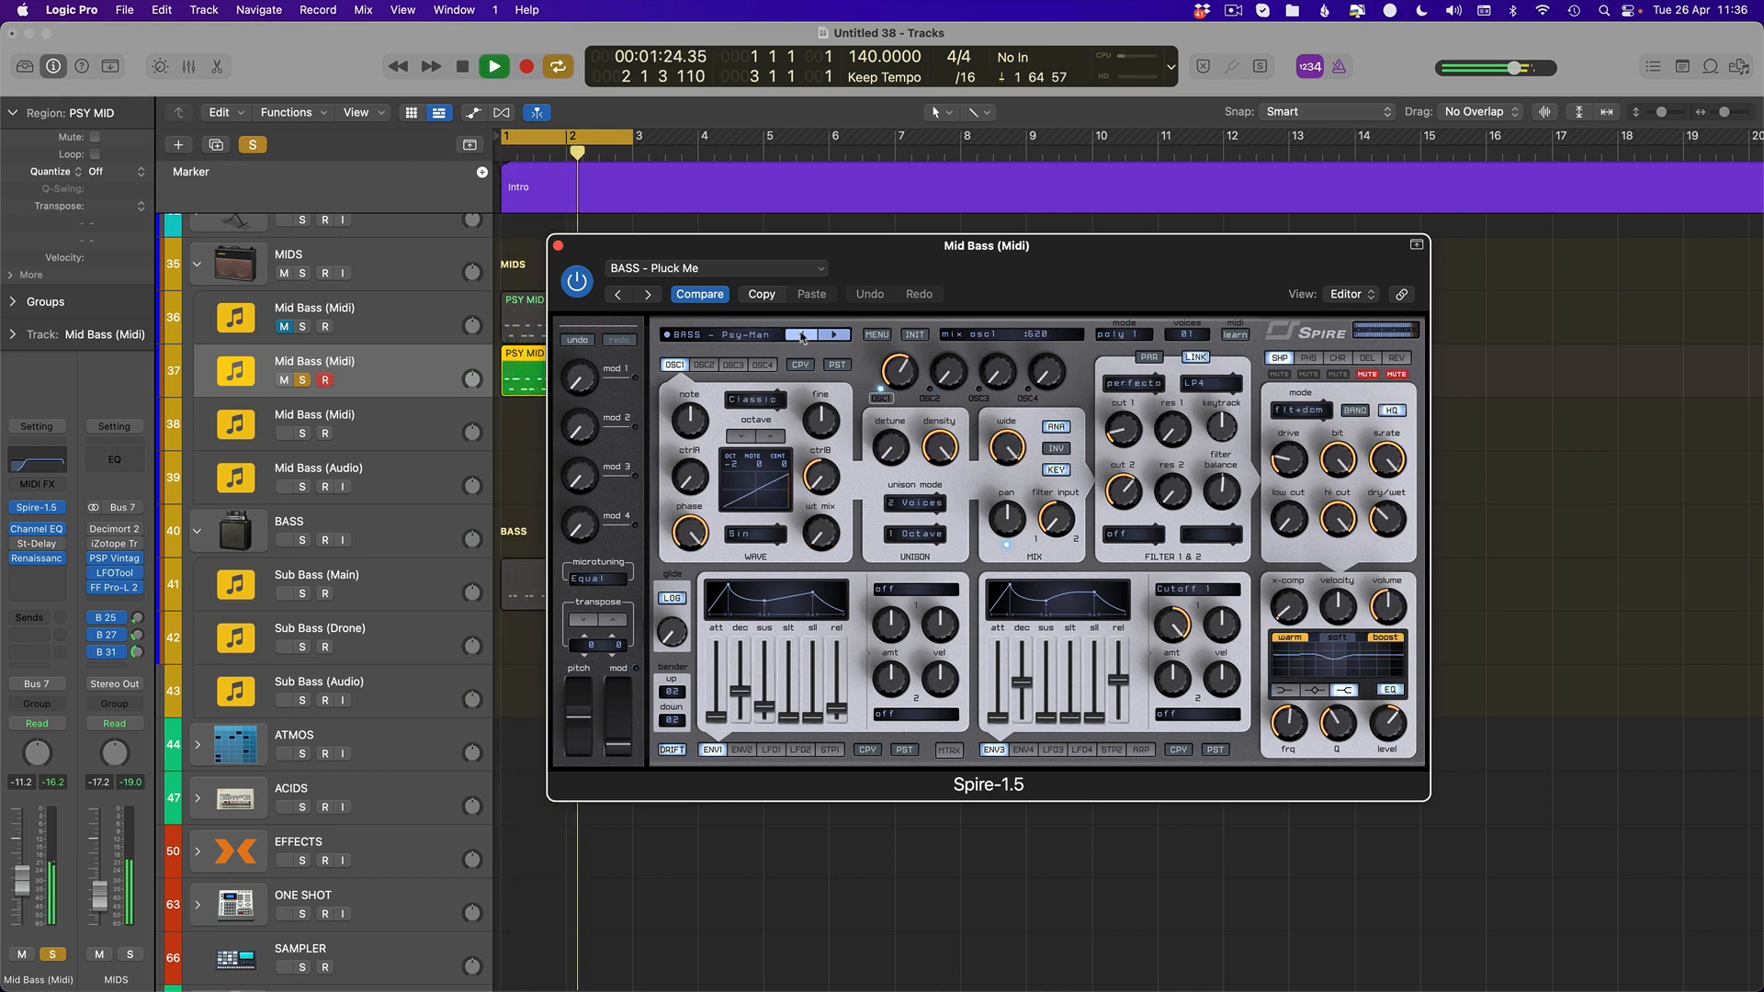
left_click(802, 335)
Insert OhmBoyz between the Channel EQ and Stereo Delay on the duplicate track and set its D1 level to -9.1 dB
left_click(16, 544)
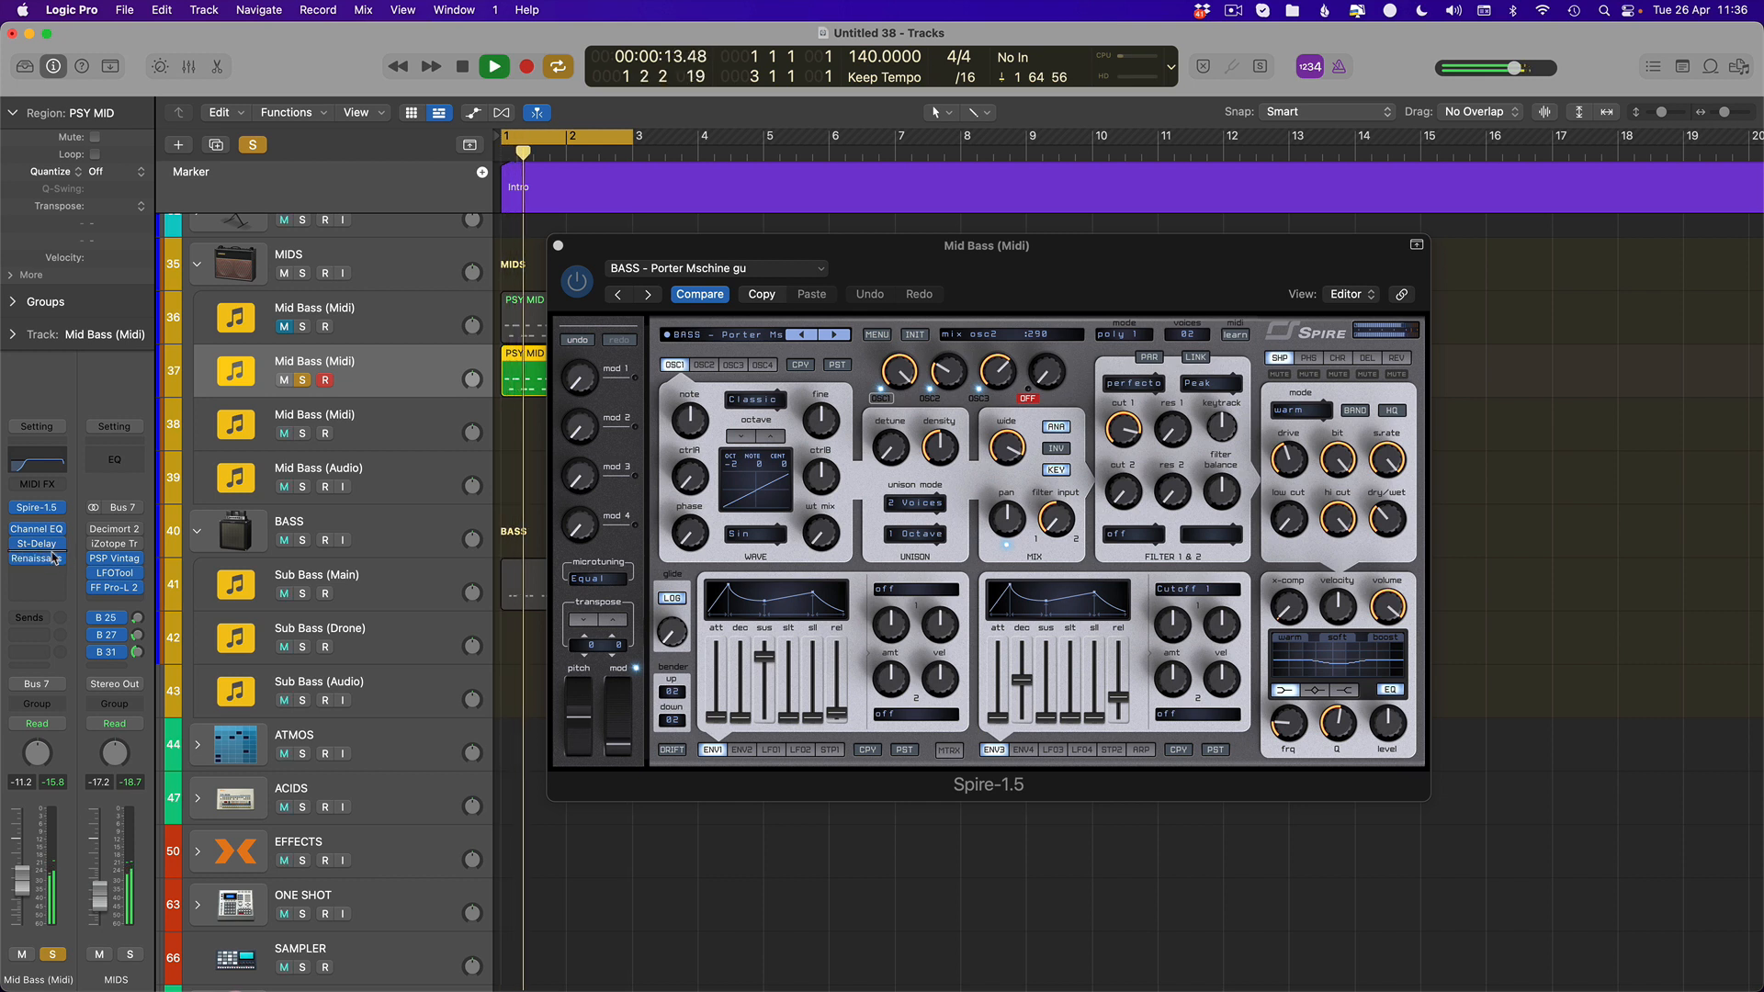
left_click(46, 543)
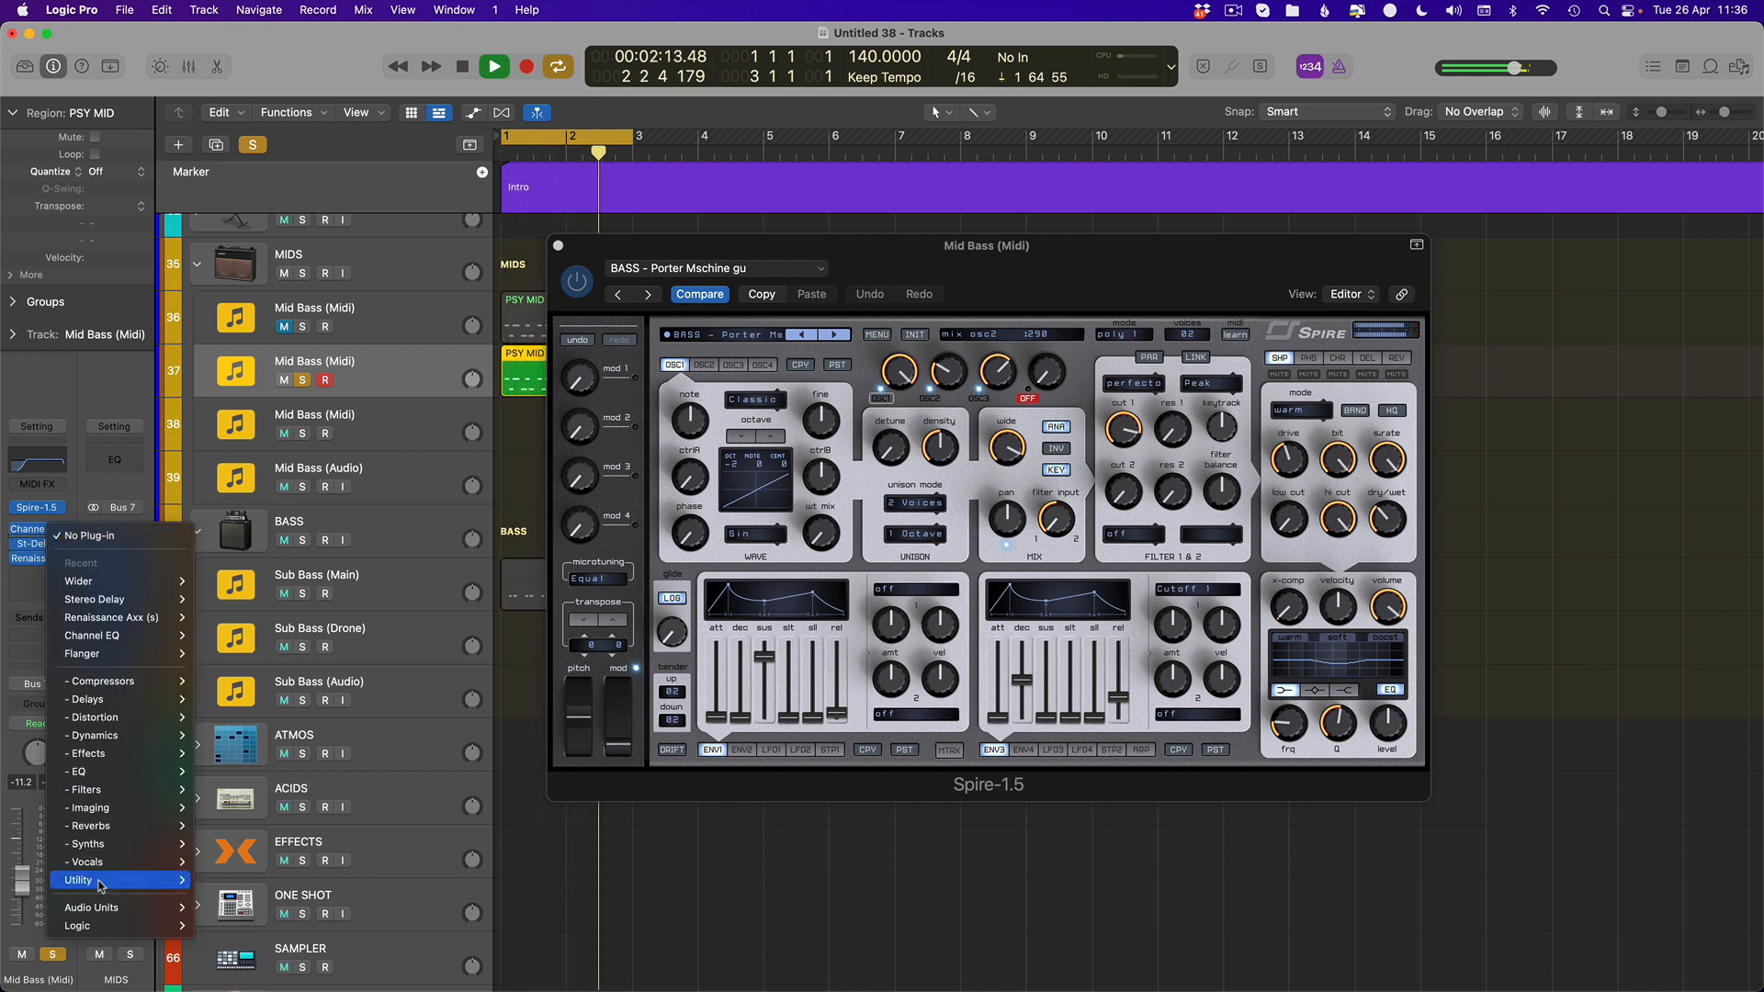
mouse_move(119, 908)
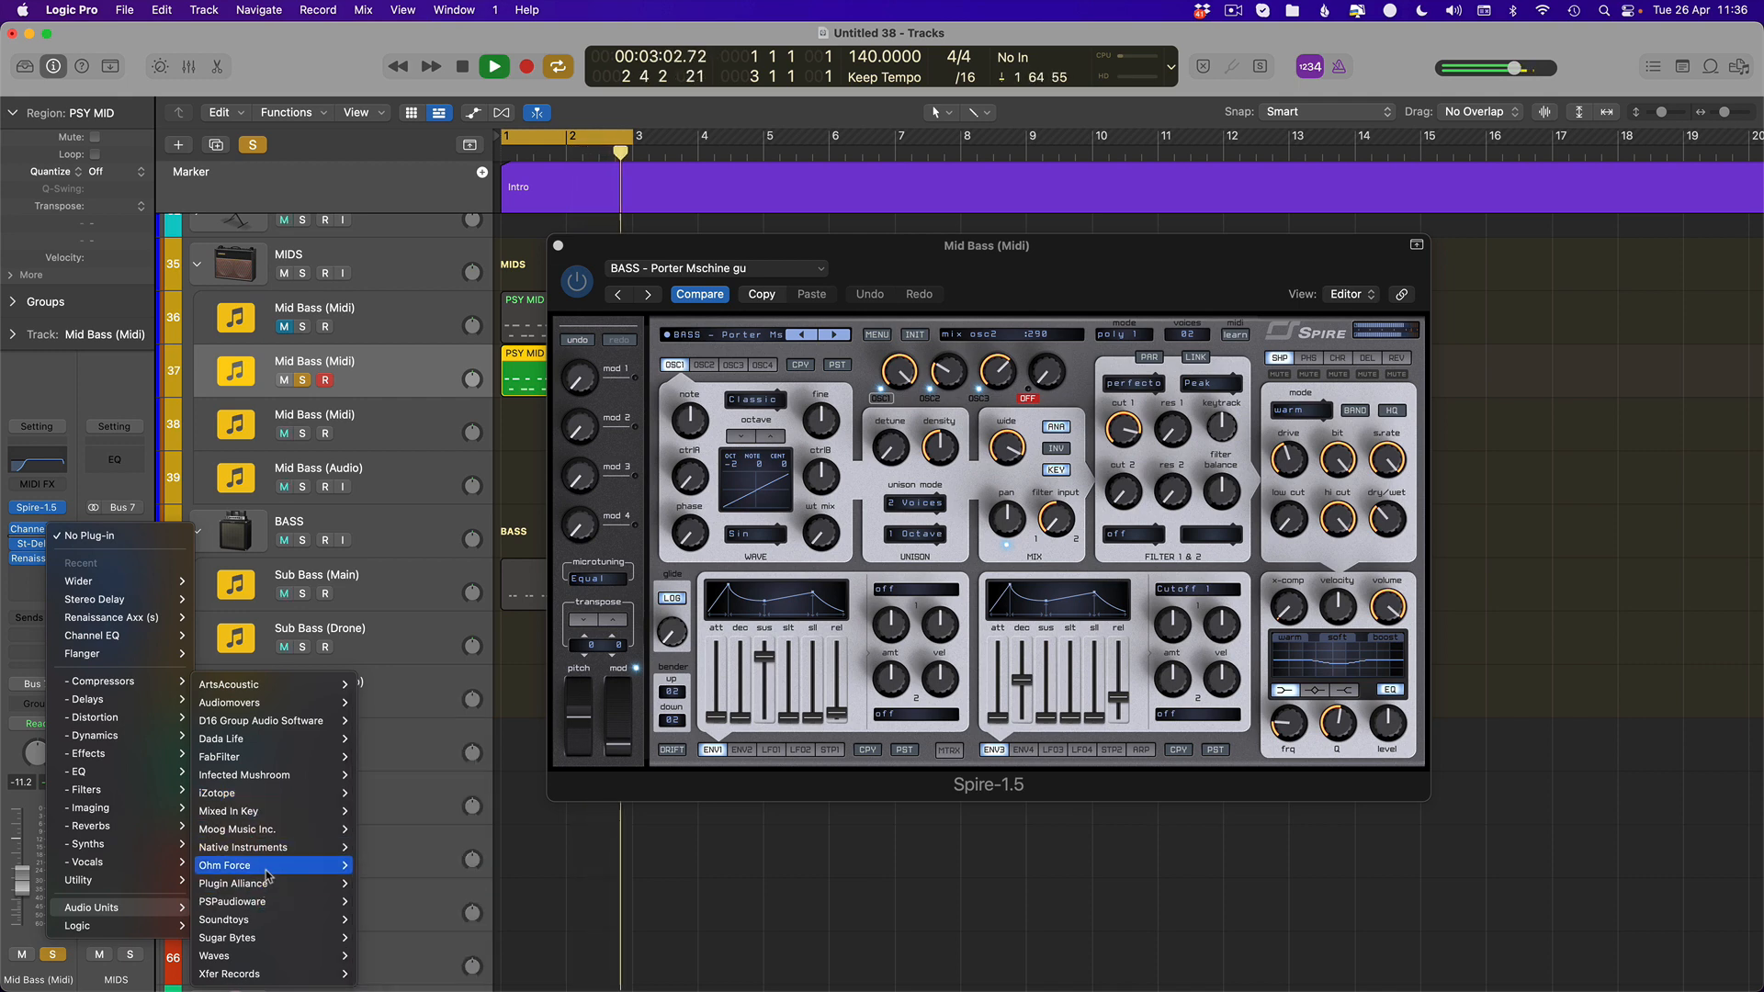
mouse_move(266, 866)
left_click(396, 866)
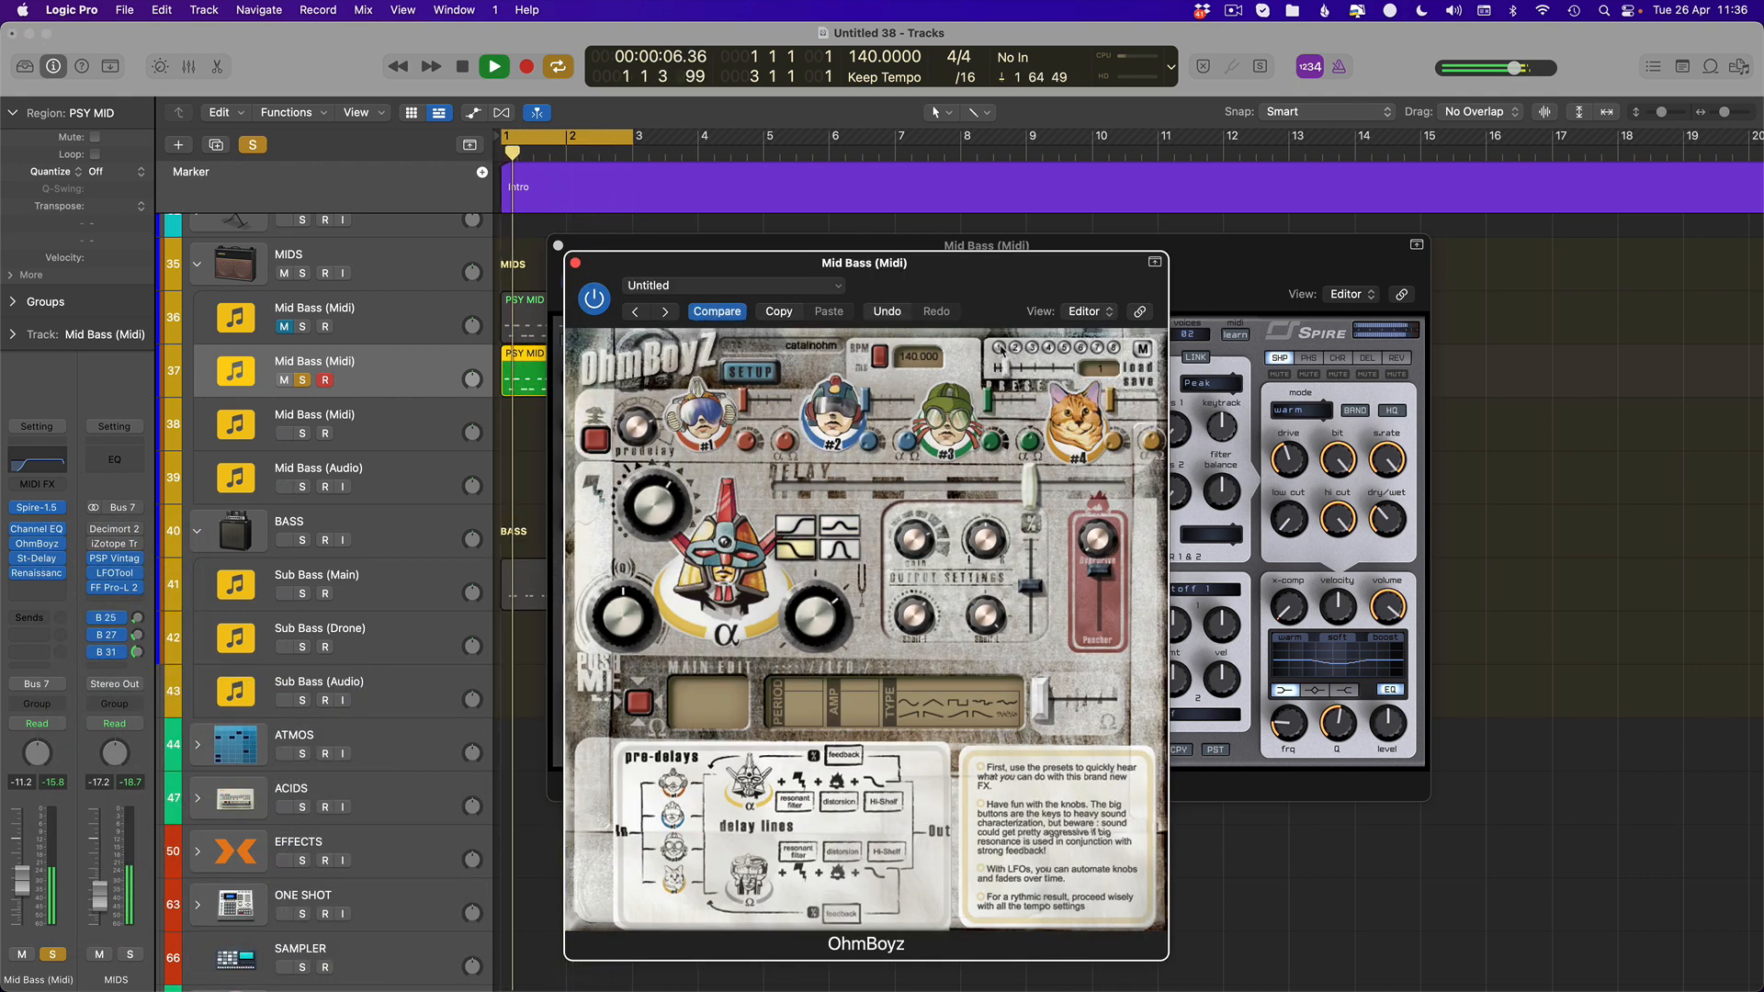
left_click(795, 550)
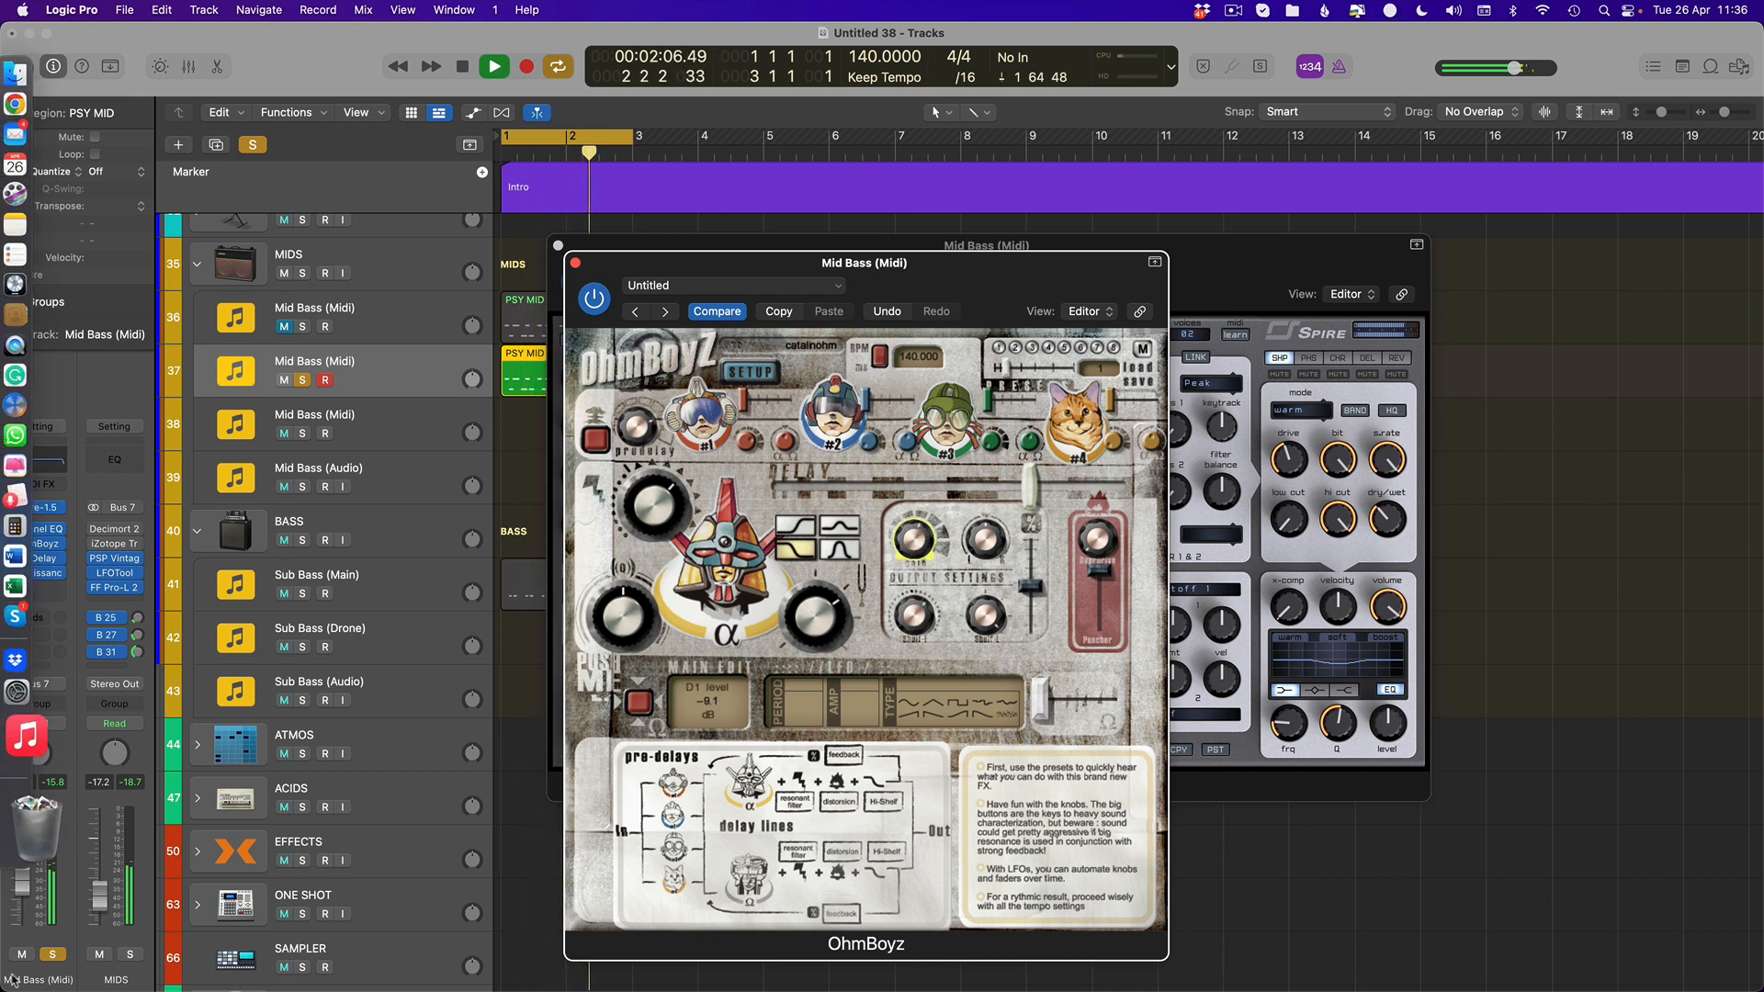
Solo the upper Mid Bass (Midi) track together with its duplicate and set the duplicate's fader to -10.0 dB
left_click(290, 380)
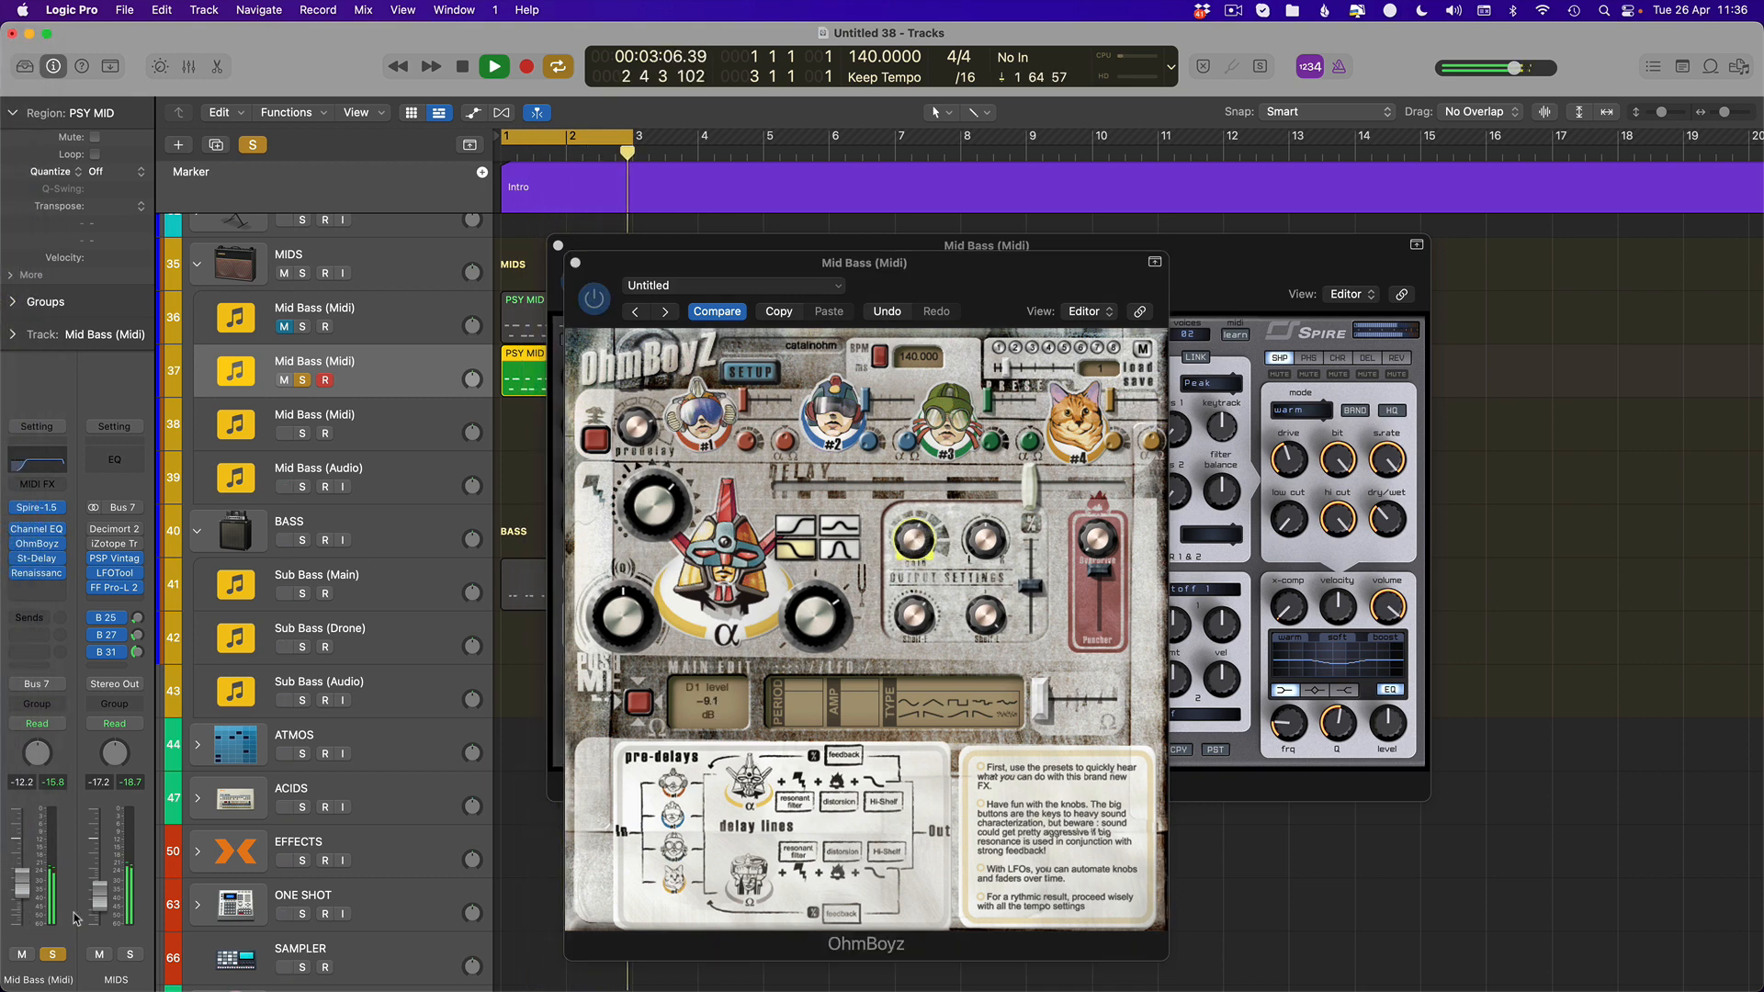
left_click(303, 327)
left_click(373, 384)
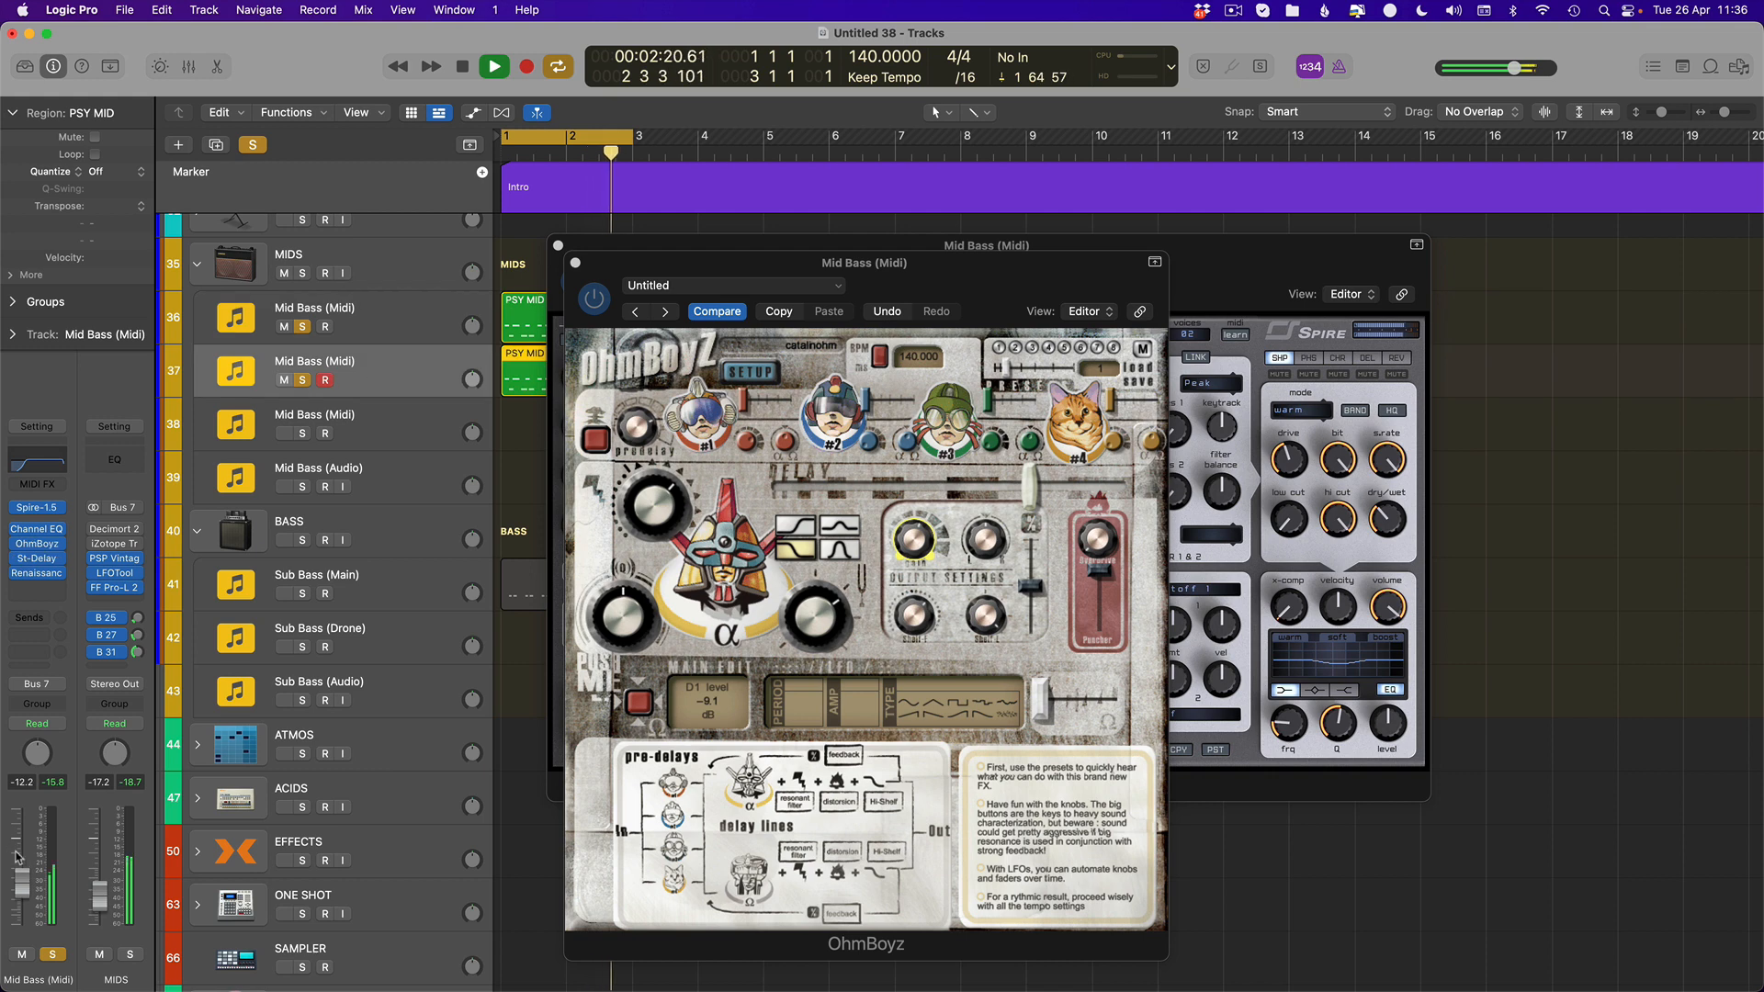
left_click_drag(23, 899, 25, 893)
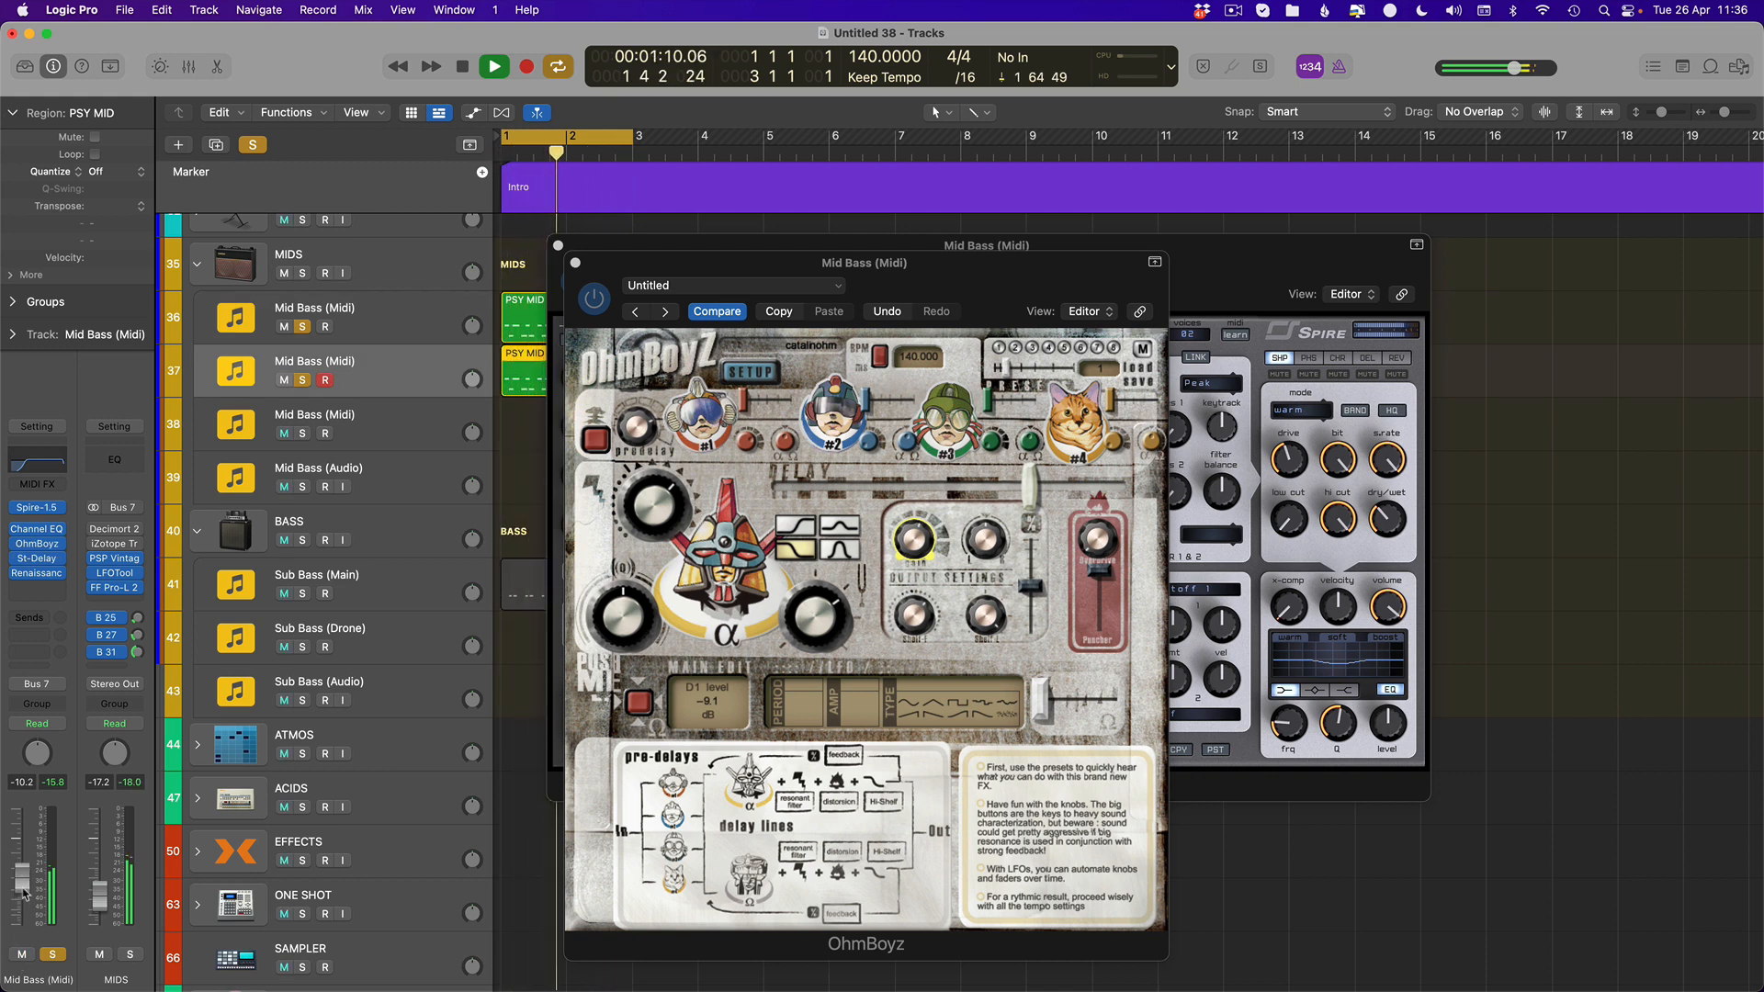
Hide the plug-in windows, select the upper Mid Bass (Midi) track and check its Spire sound against the duplicate
key("v")
left_click(31, 509)
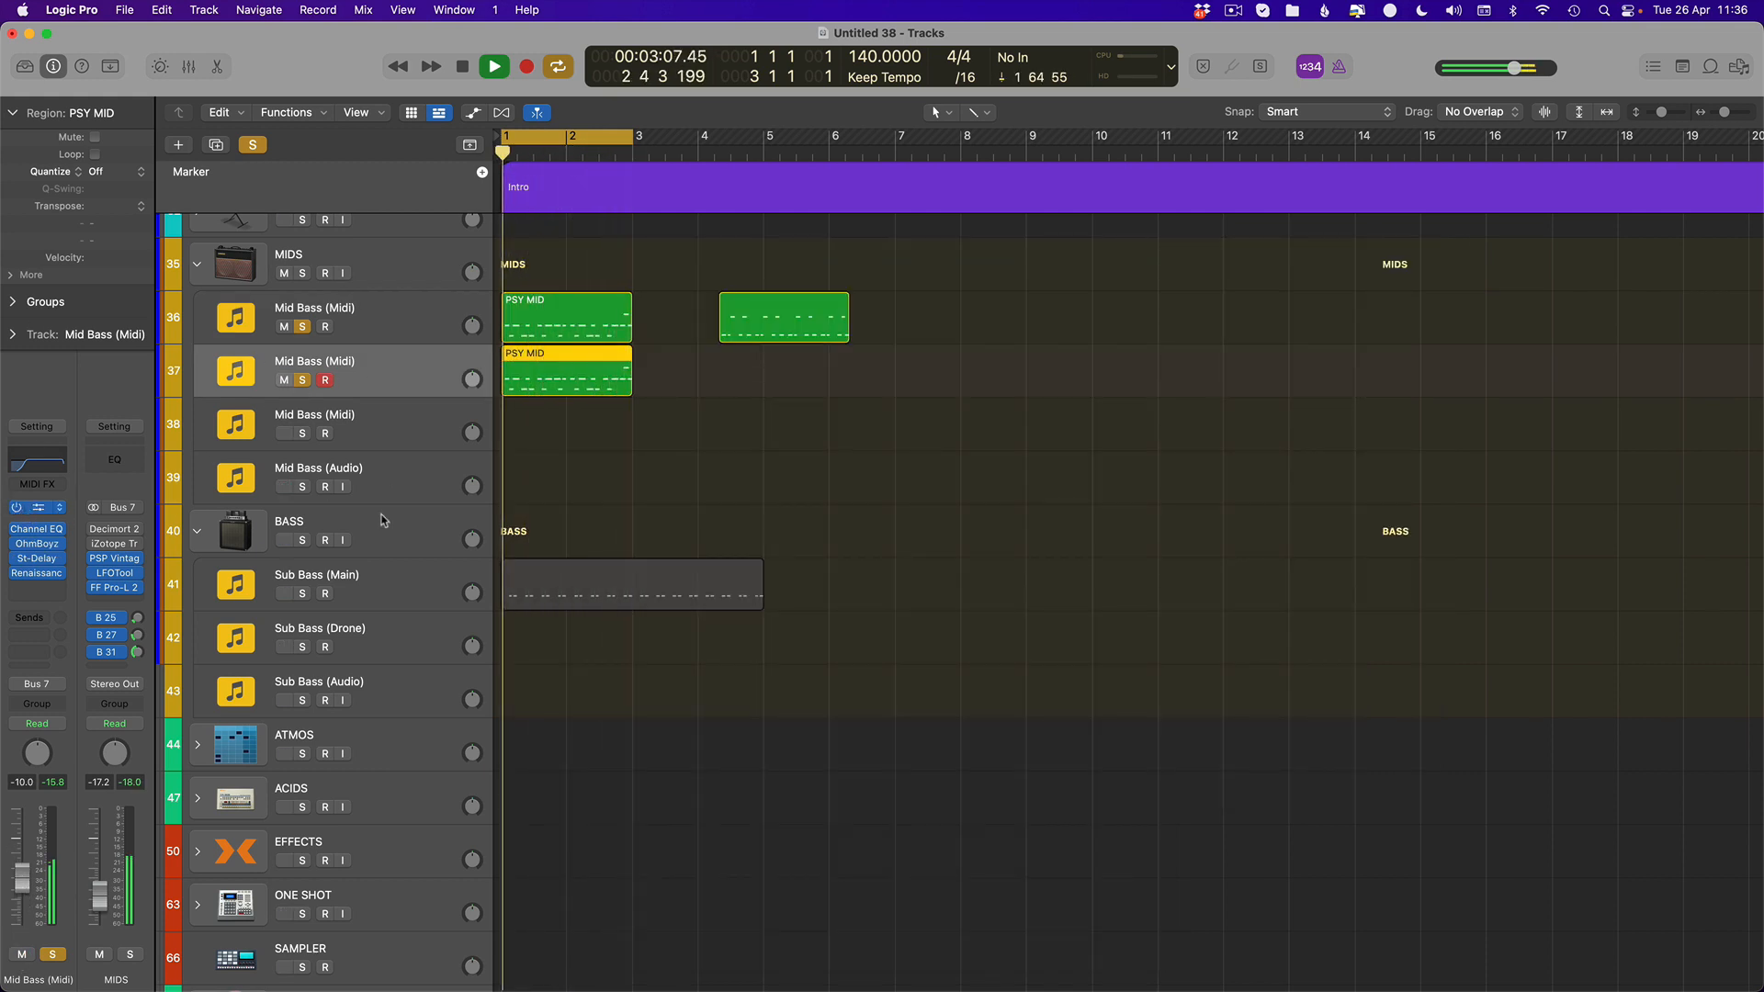
left_click(298, 297)
left_click(37, 507)
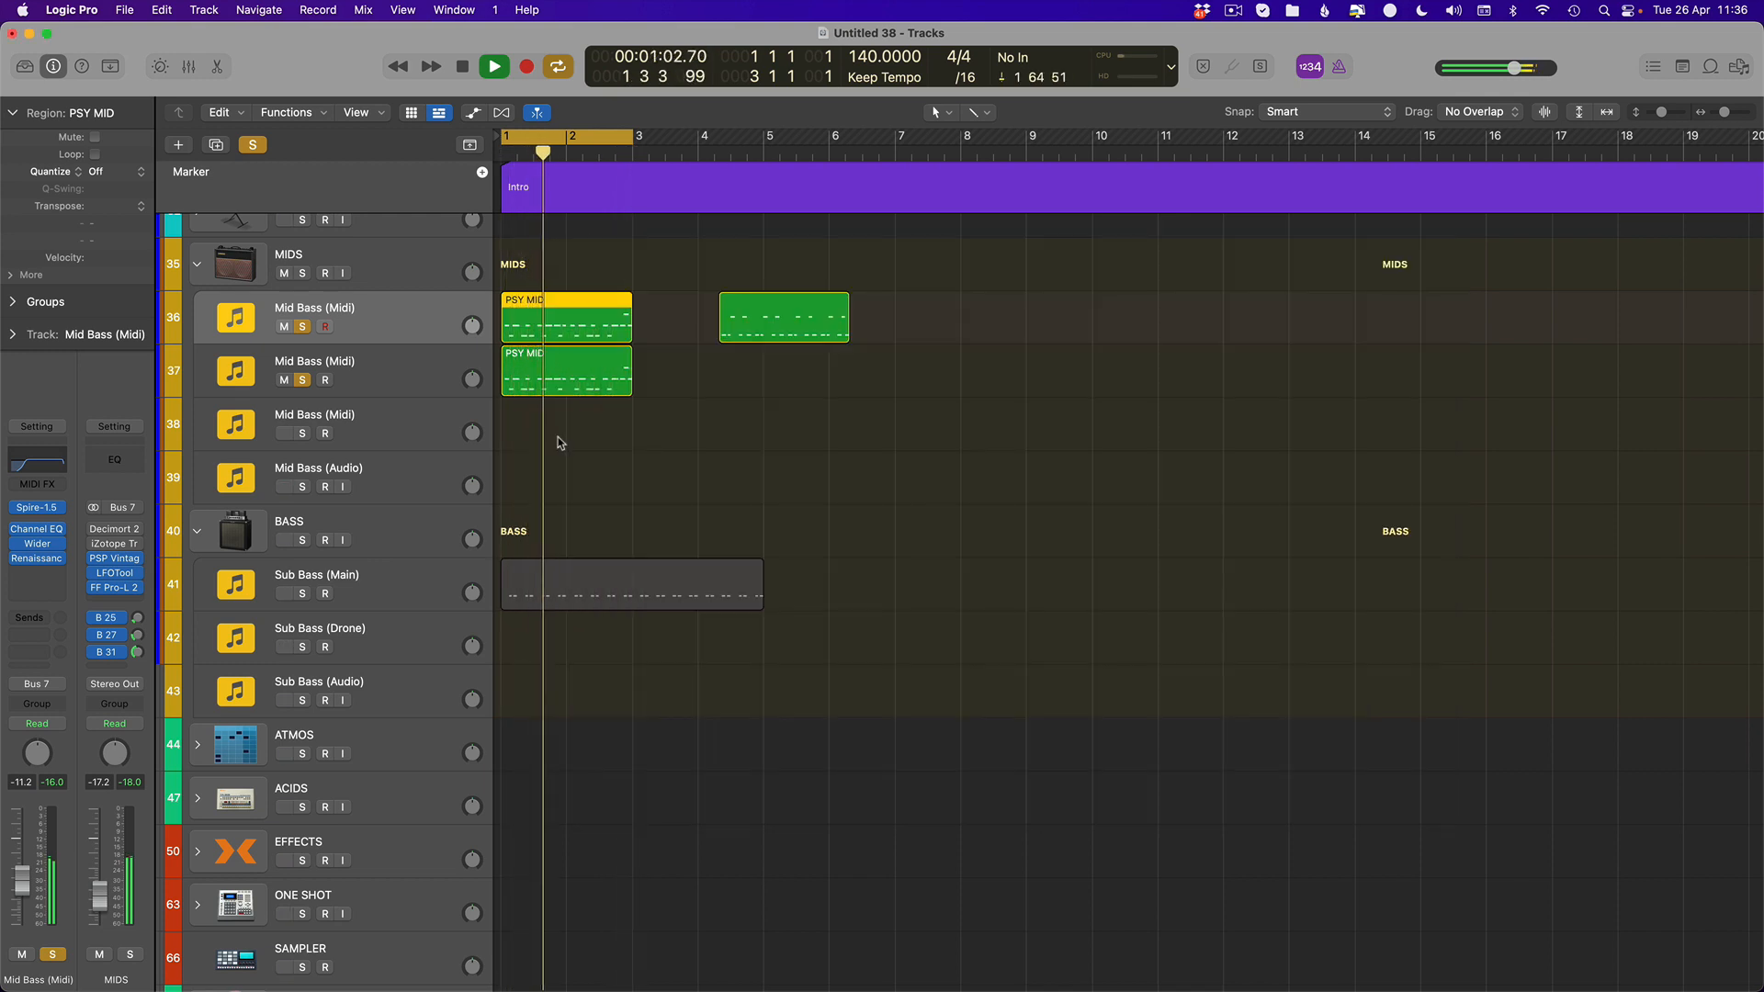
Copy the unnamed region after bar 4 on the upper mid bass track to bar 1 of the third track, and shrink the duplicate track's height
key("v")
left_click_drag(751, 348, 431, 448)
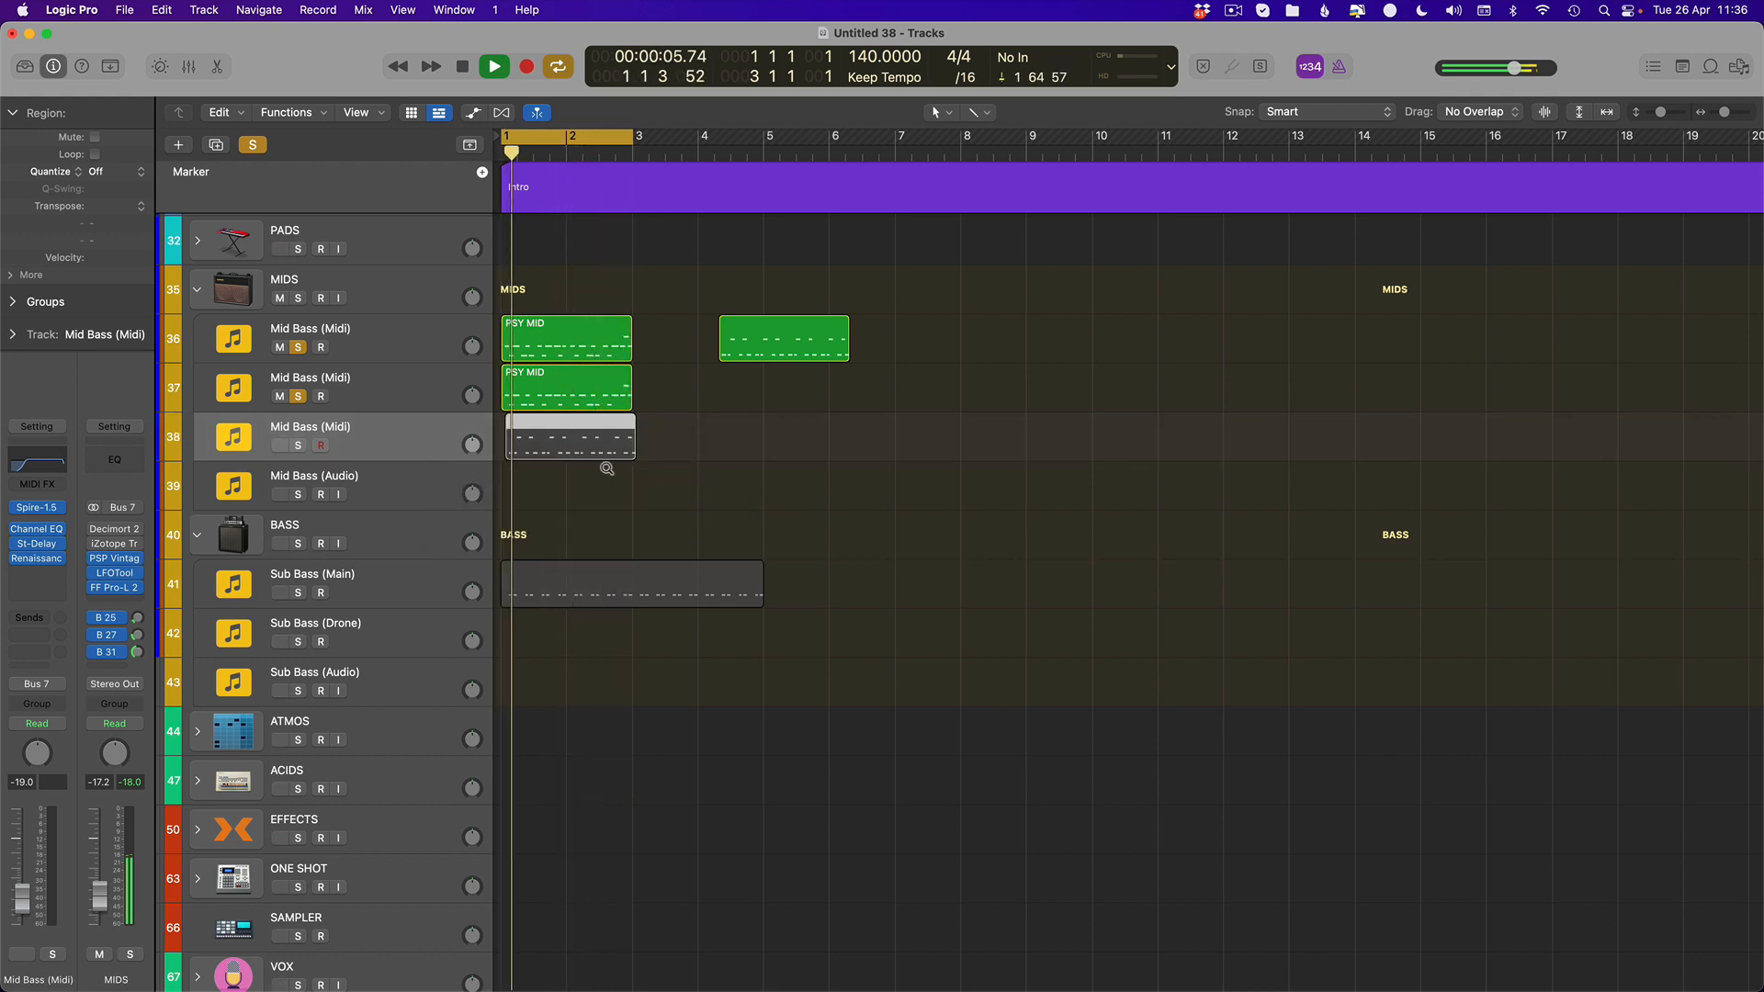
scroll(593, 461, "up", 5)
left_click_drag(570, 452, 428, 469)
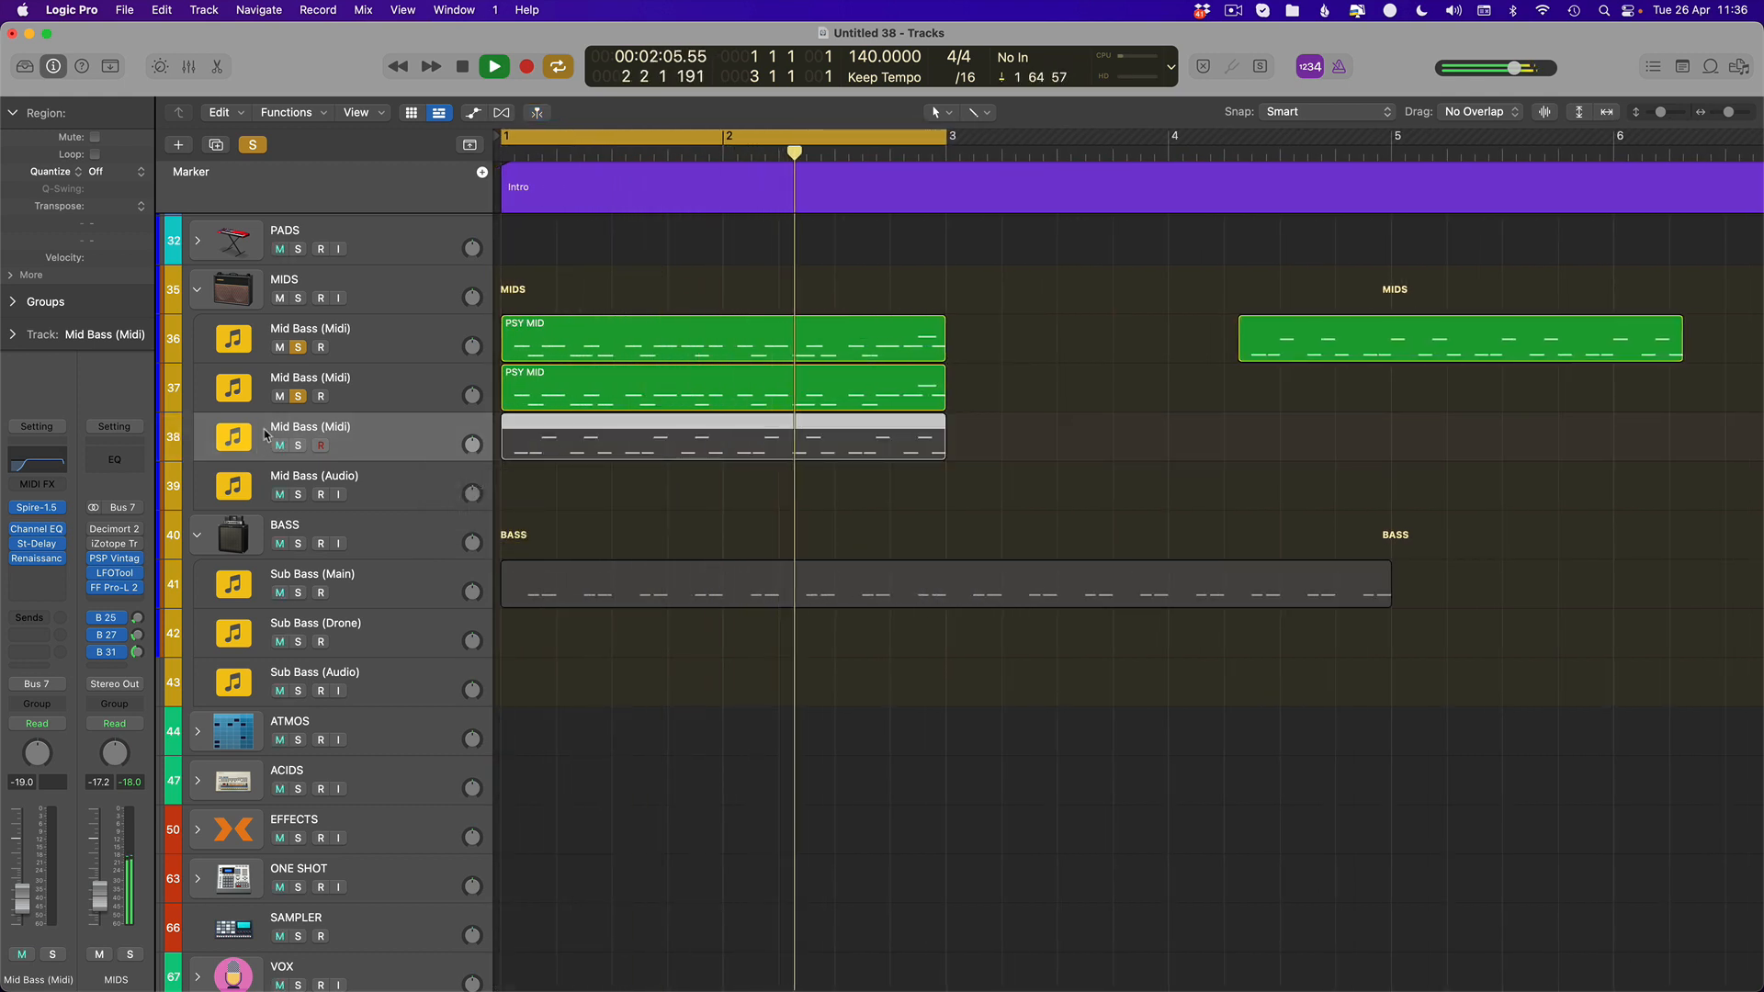
left_click_drag(295, 410, 303, 377)
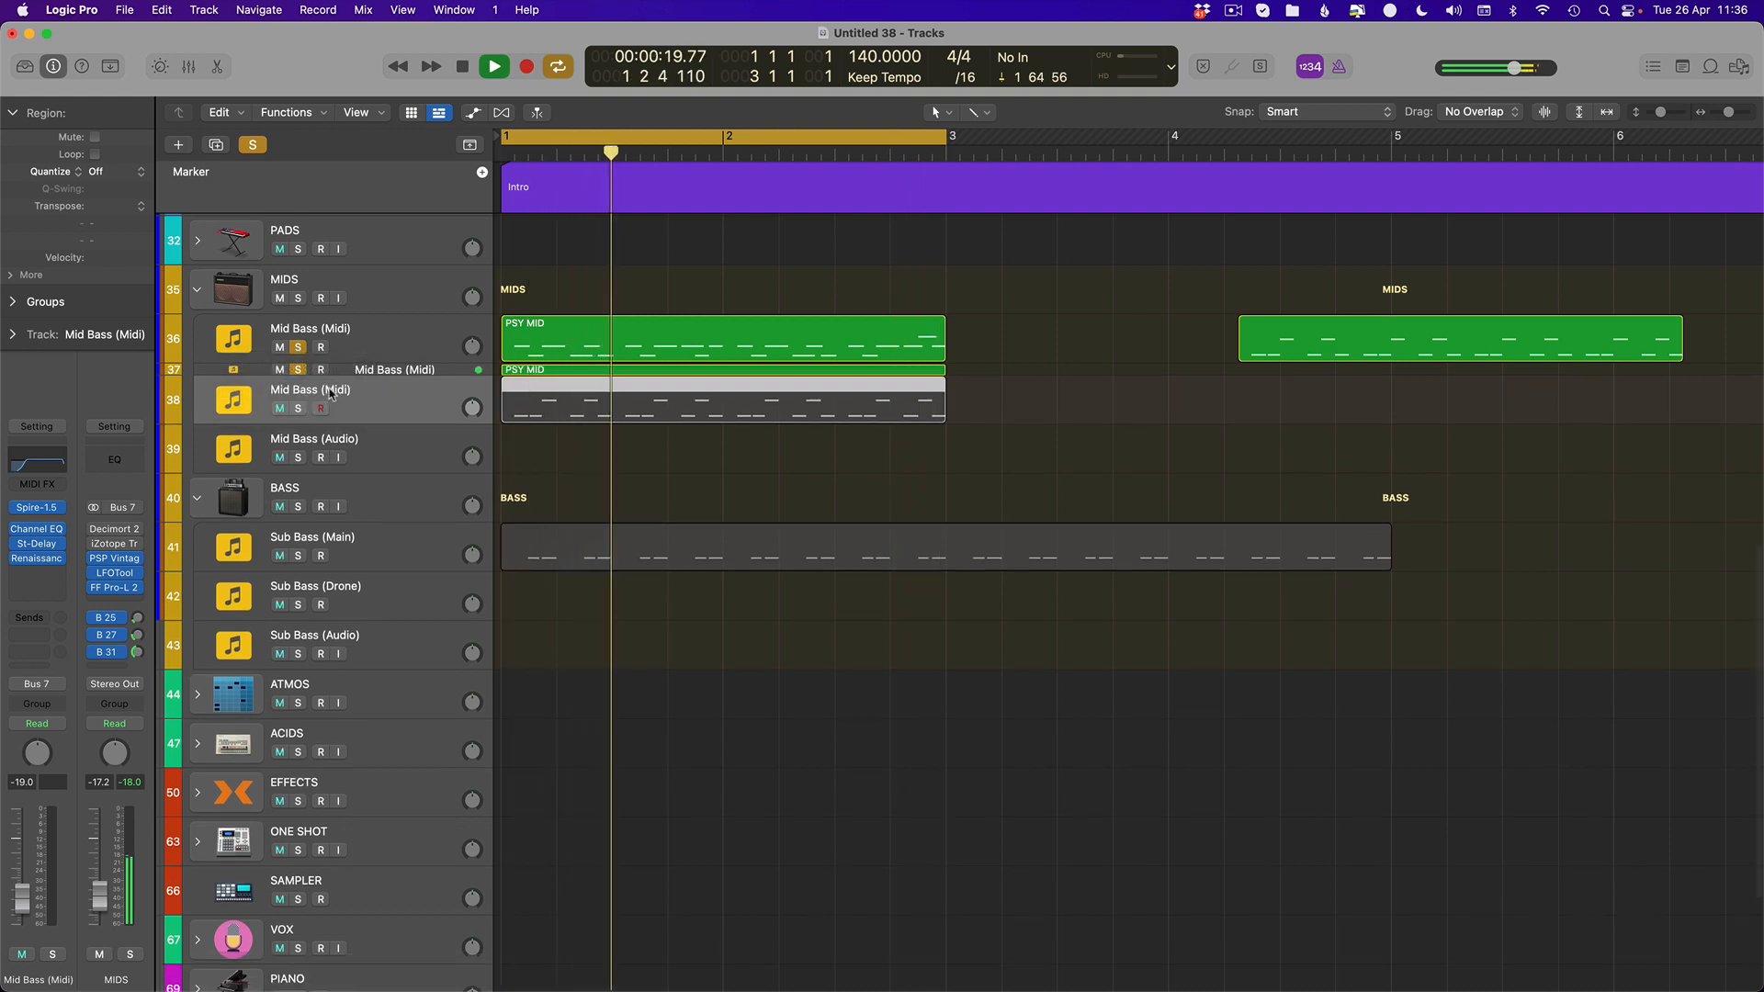
left_click(377, 371)
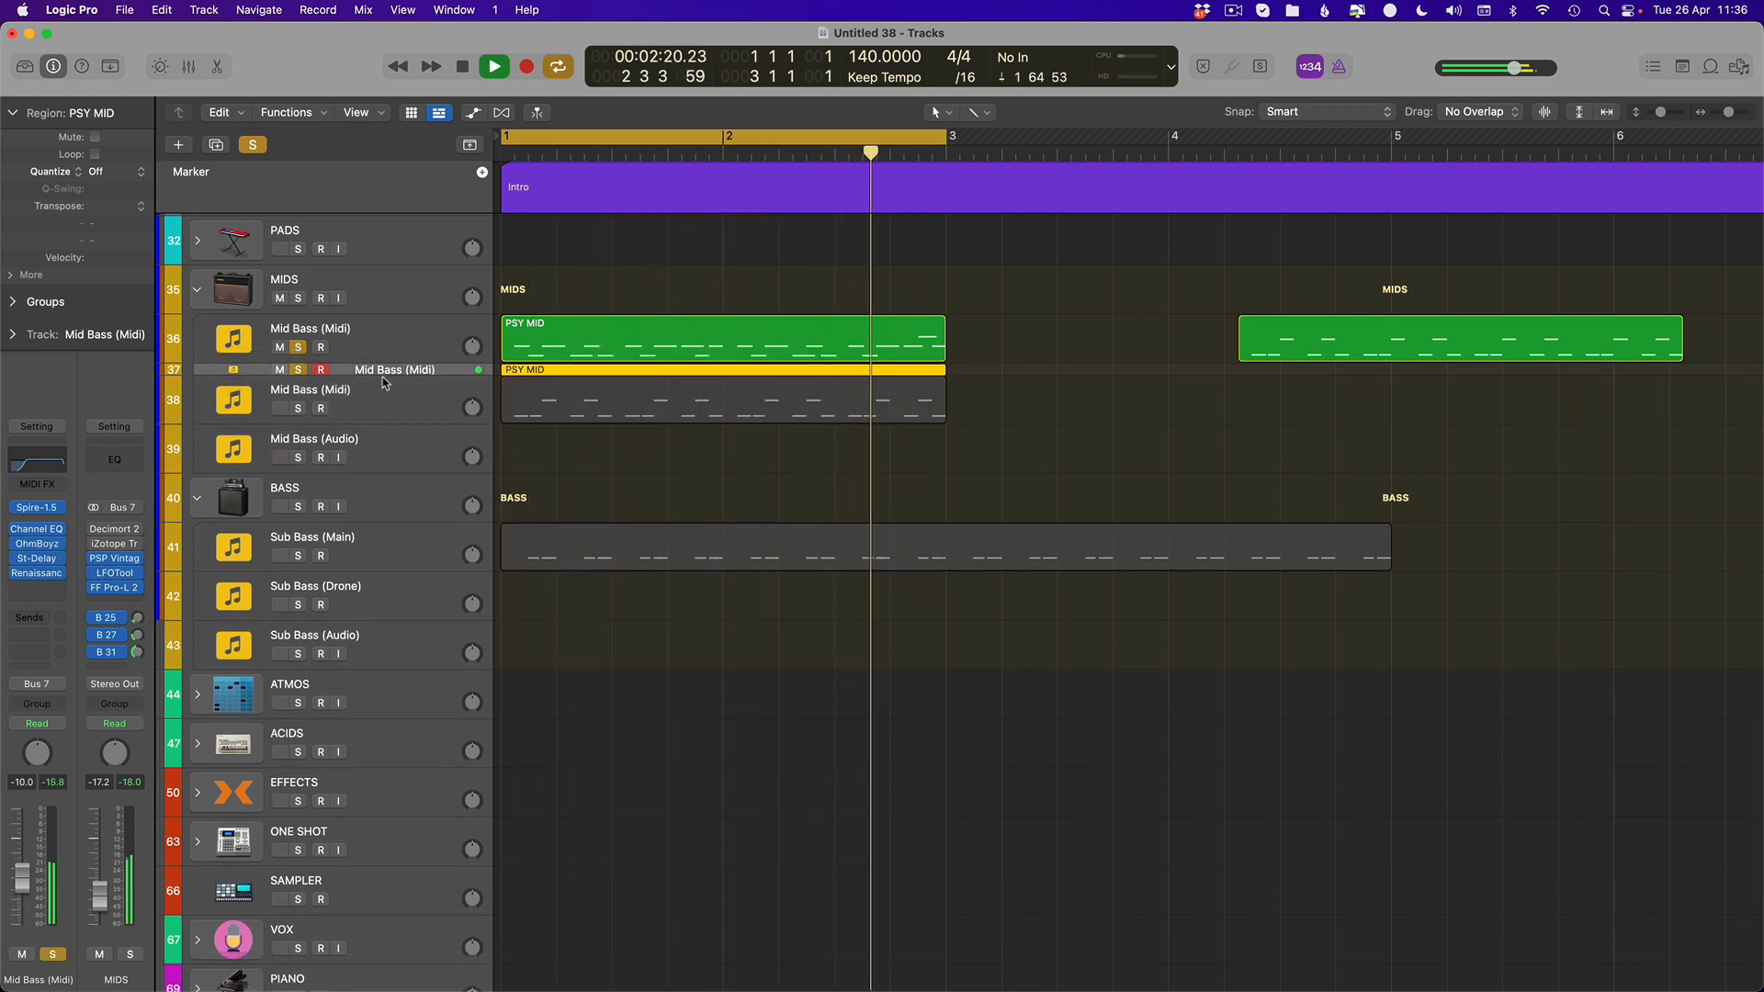
Transpose the eight upper notes of the third mid bass track's region down one octave and shorten all its notes
double_click(588, 404)
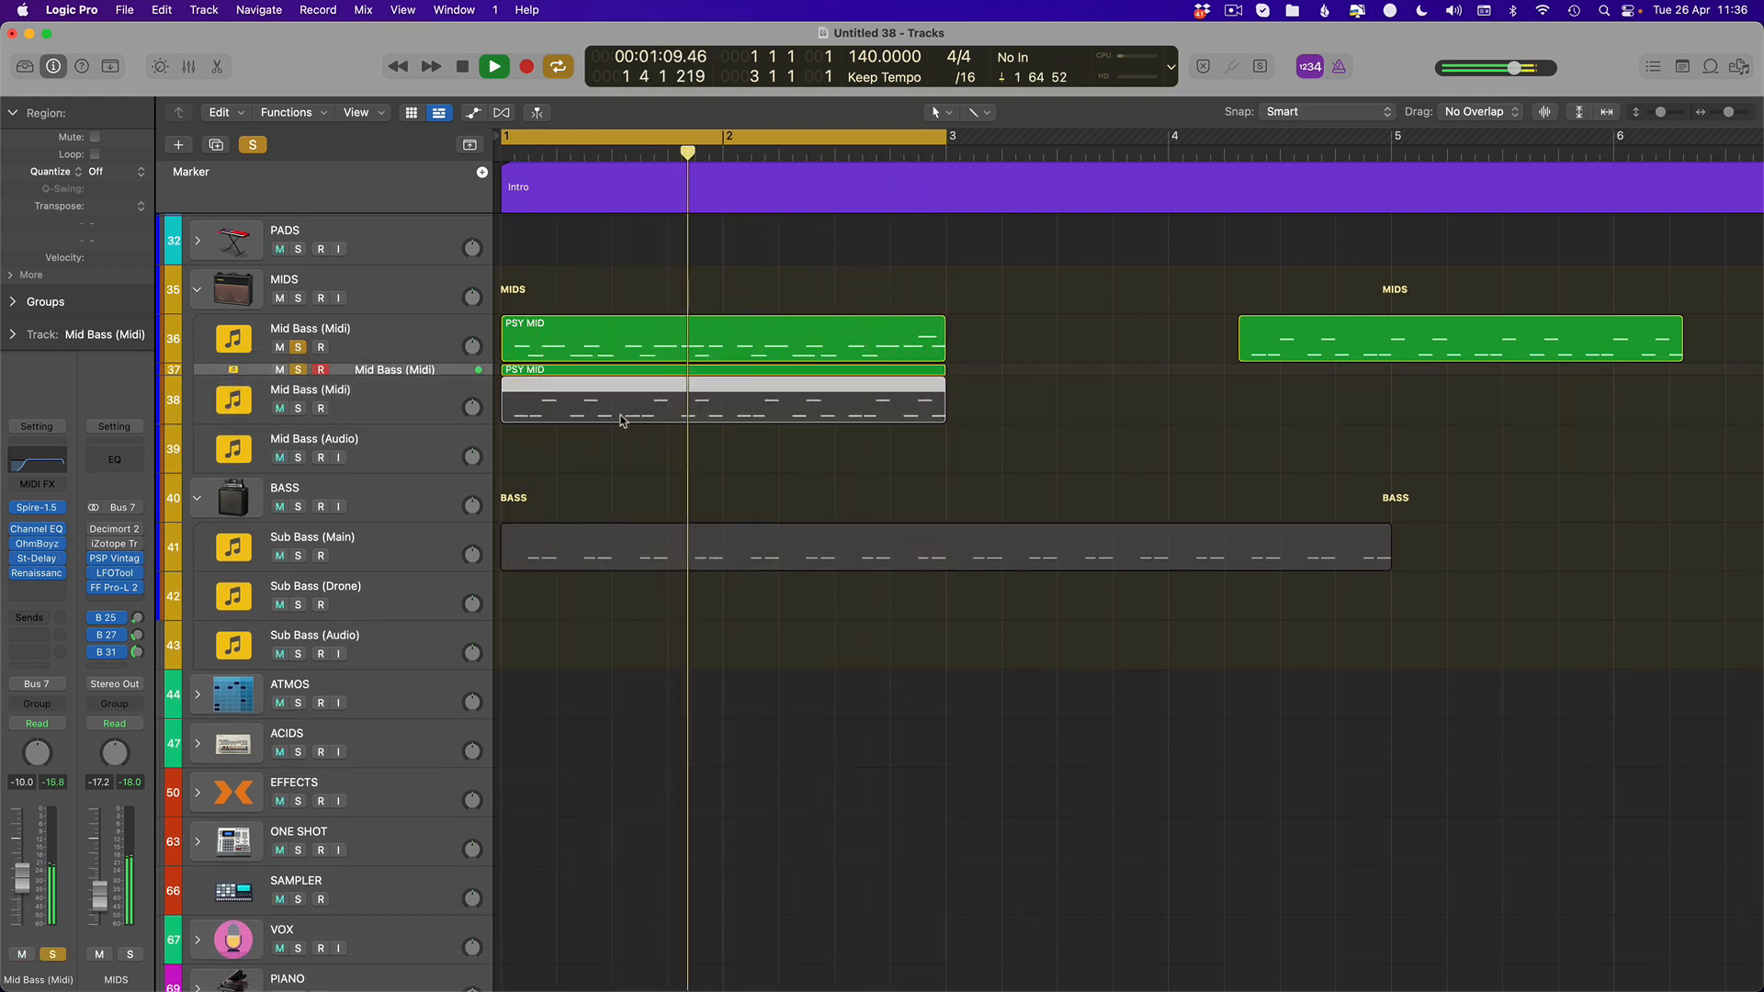
left_click_drag(1364, 556, 509, 597)
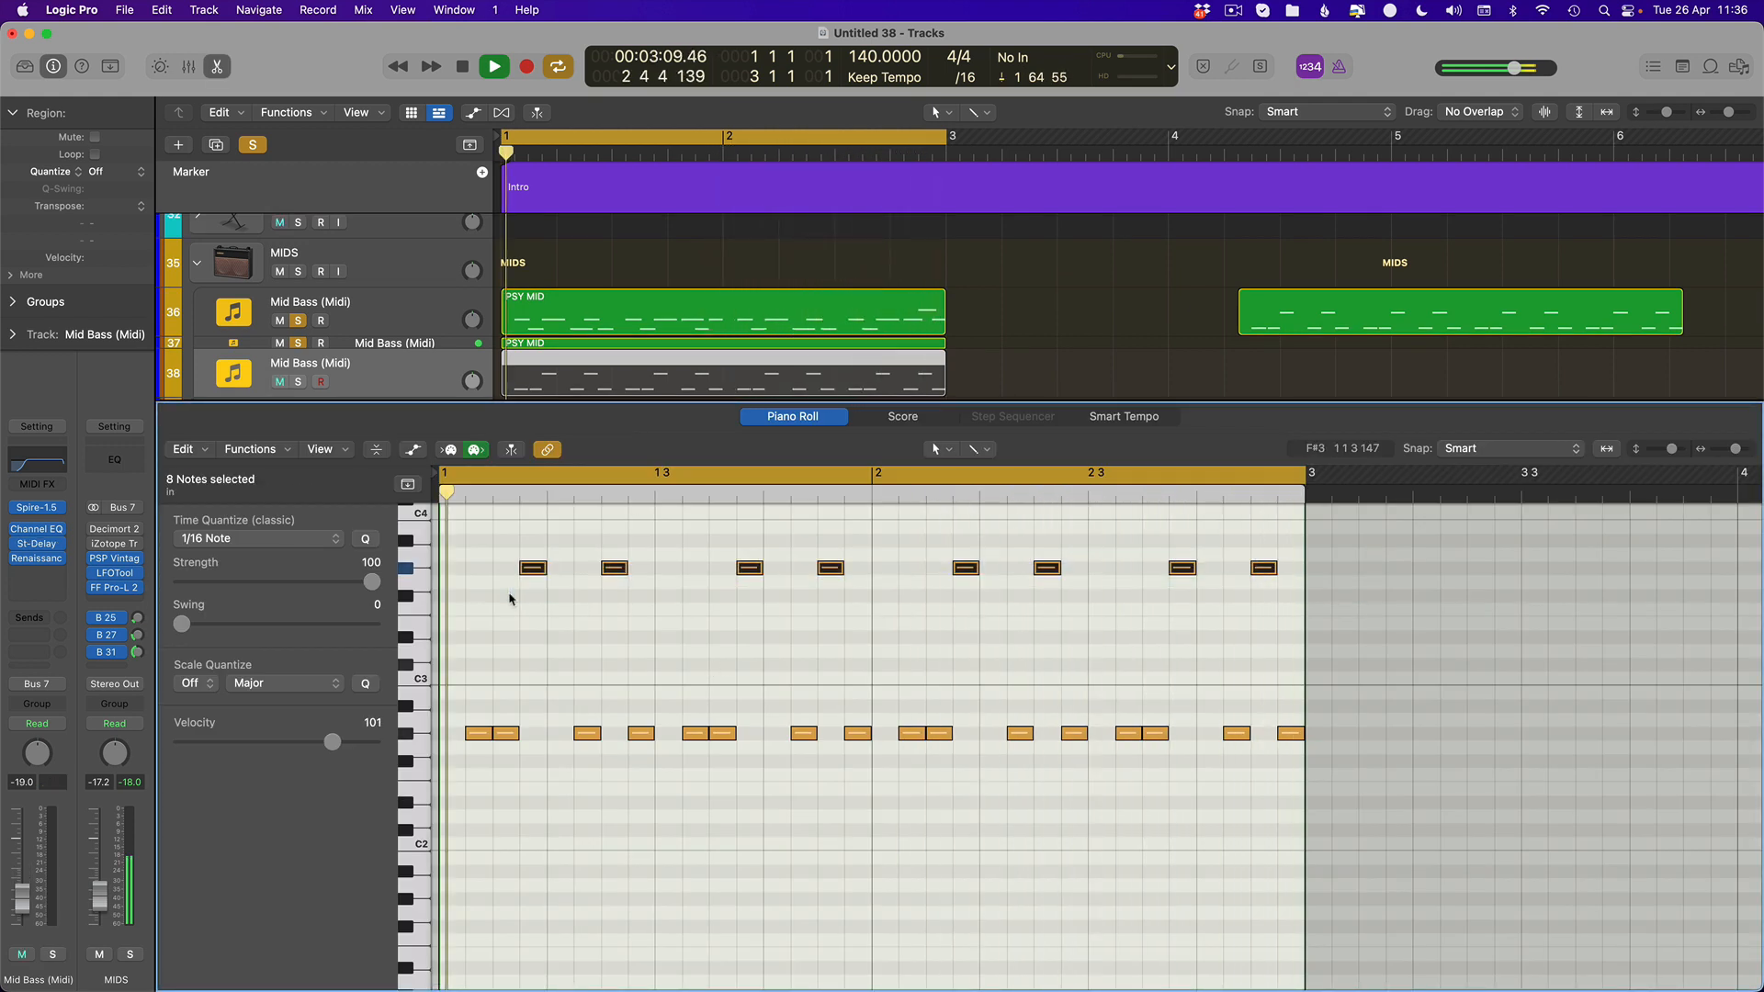
key("alt+shift+Down")
left_click(711, 761)
key("super+a")
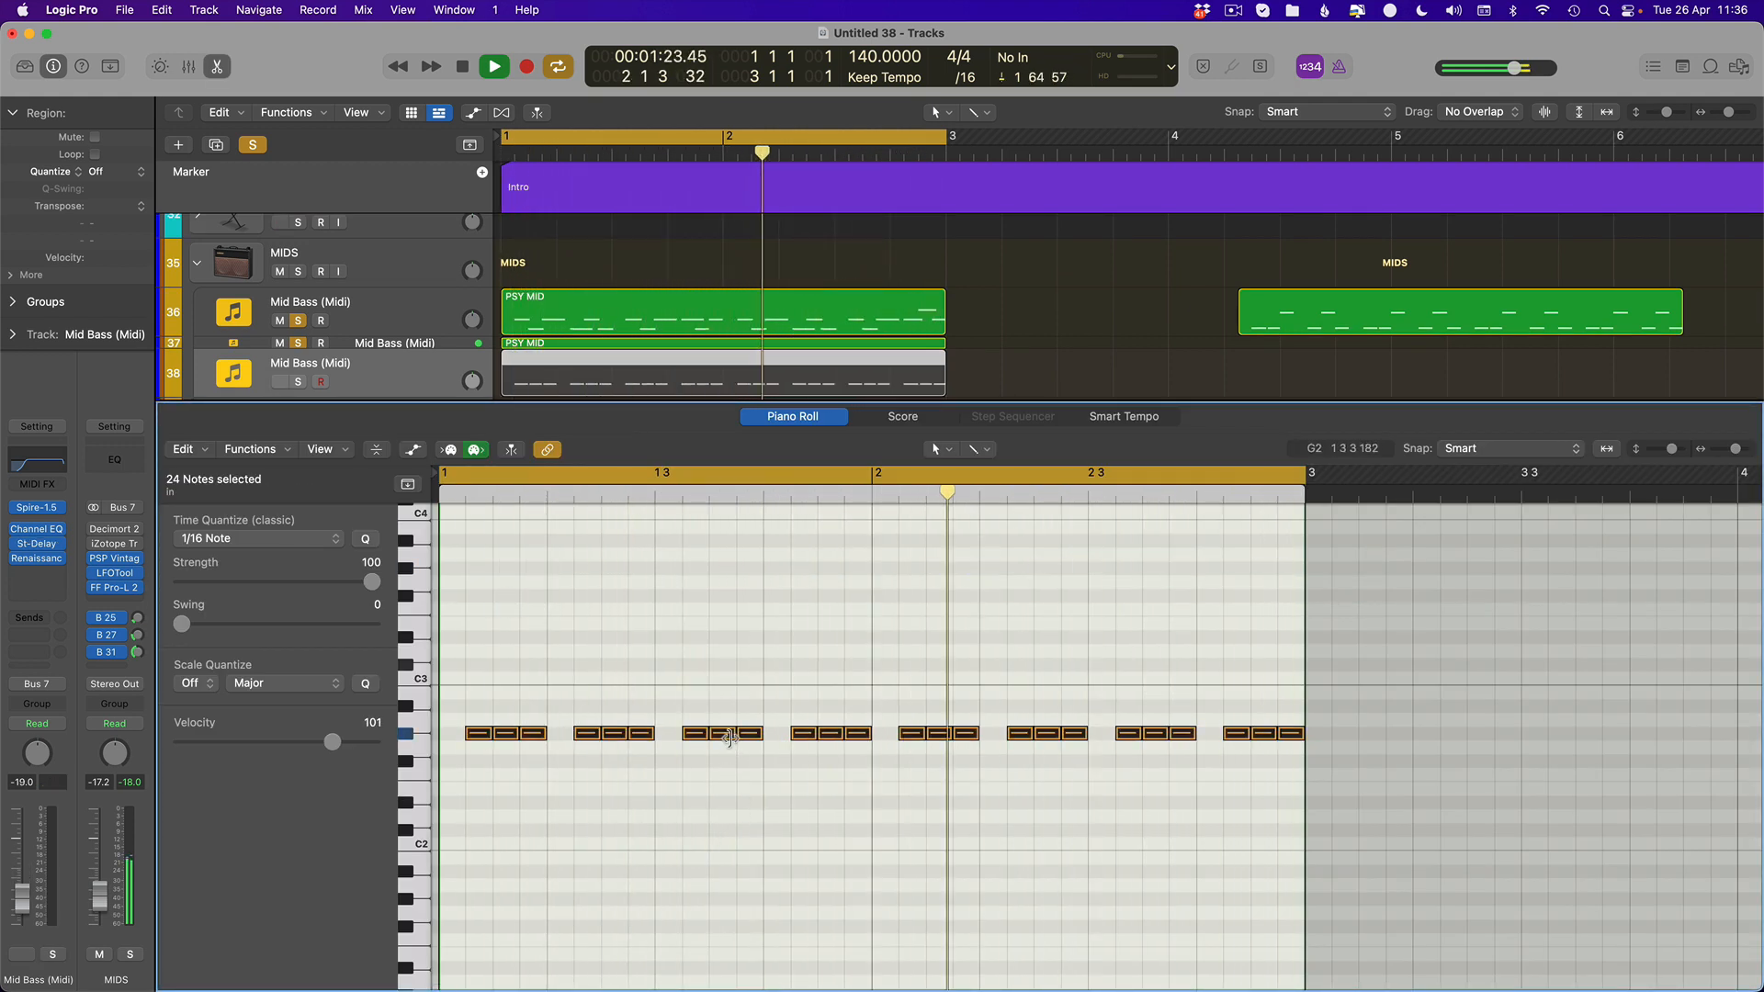
left_click_drag(733, 735, 725, 736)
key("e")
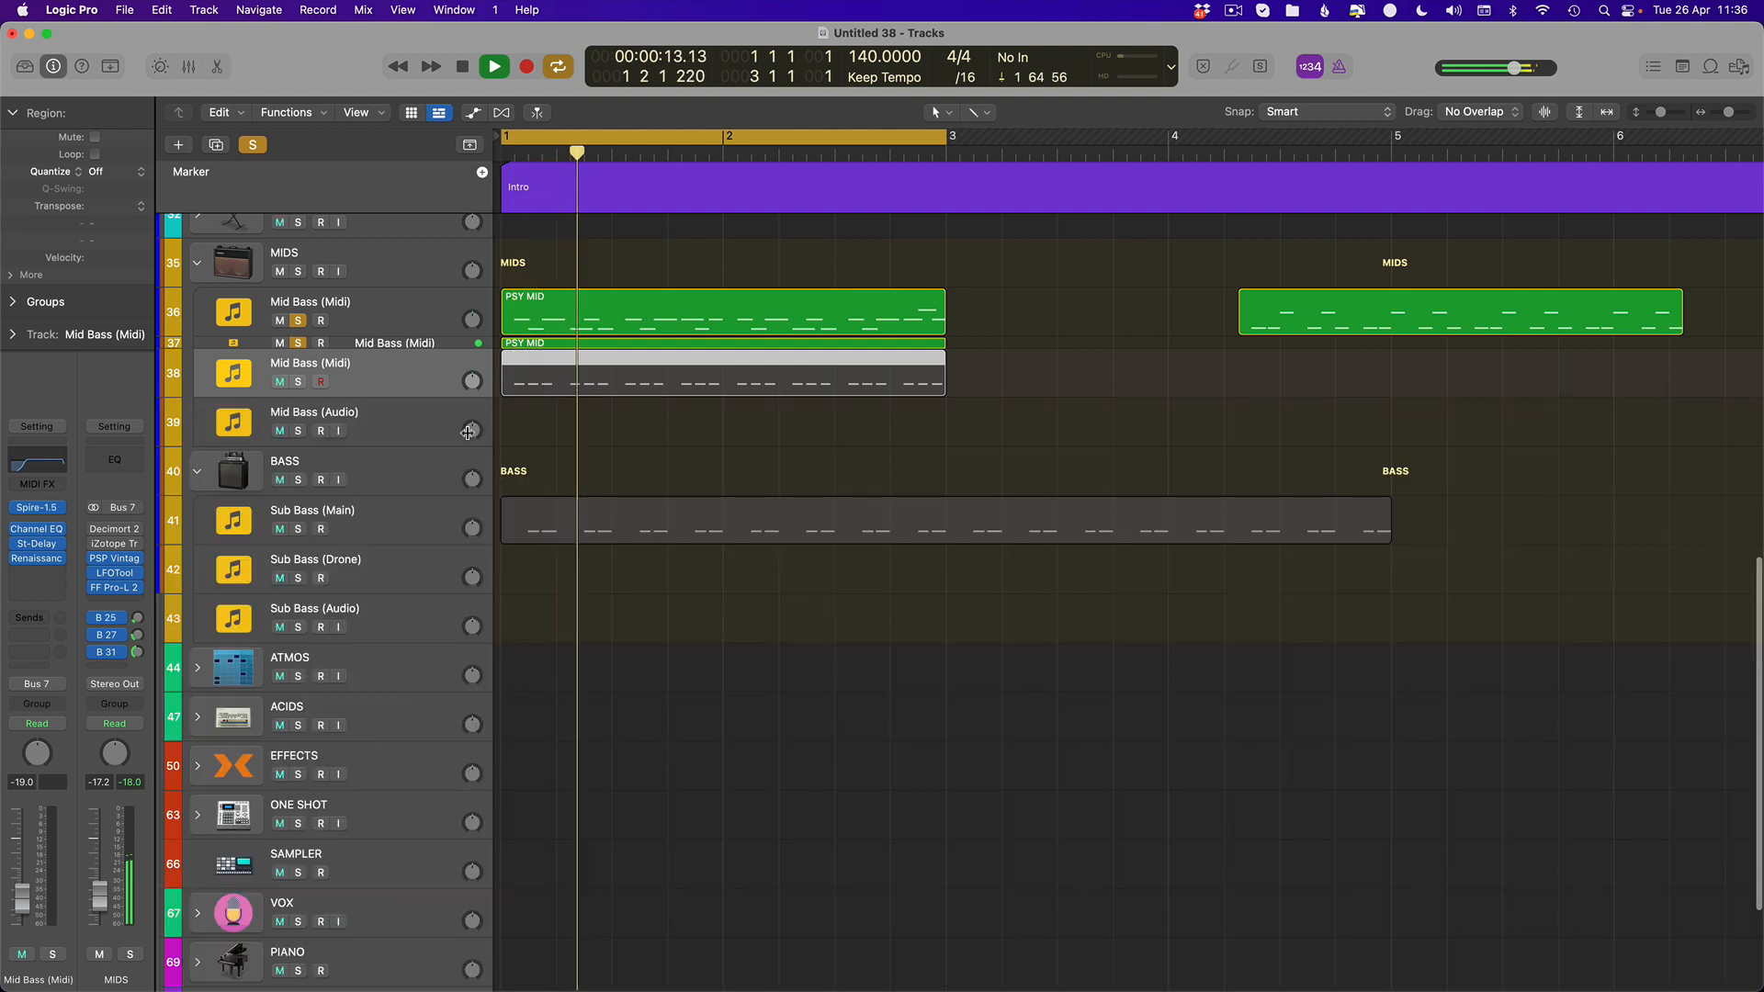
Solo the third Mid Bass (Midi) track, set its fader to -17.0 dB, and return to the full mix with the upper track unmuted
left_click(298, 382)
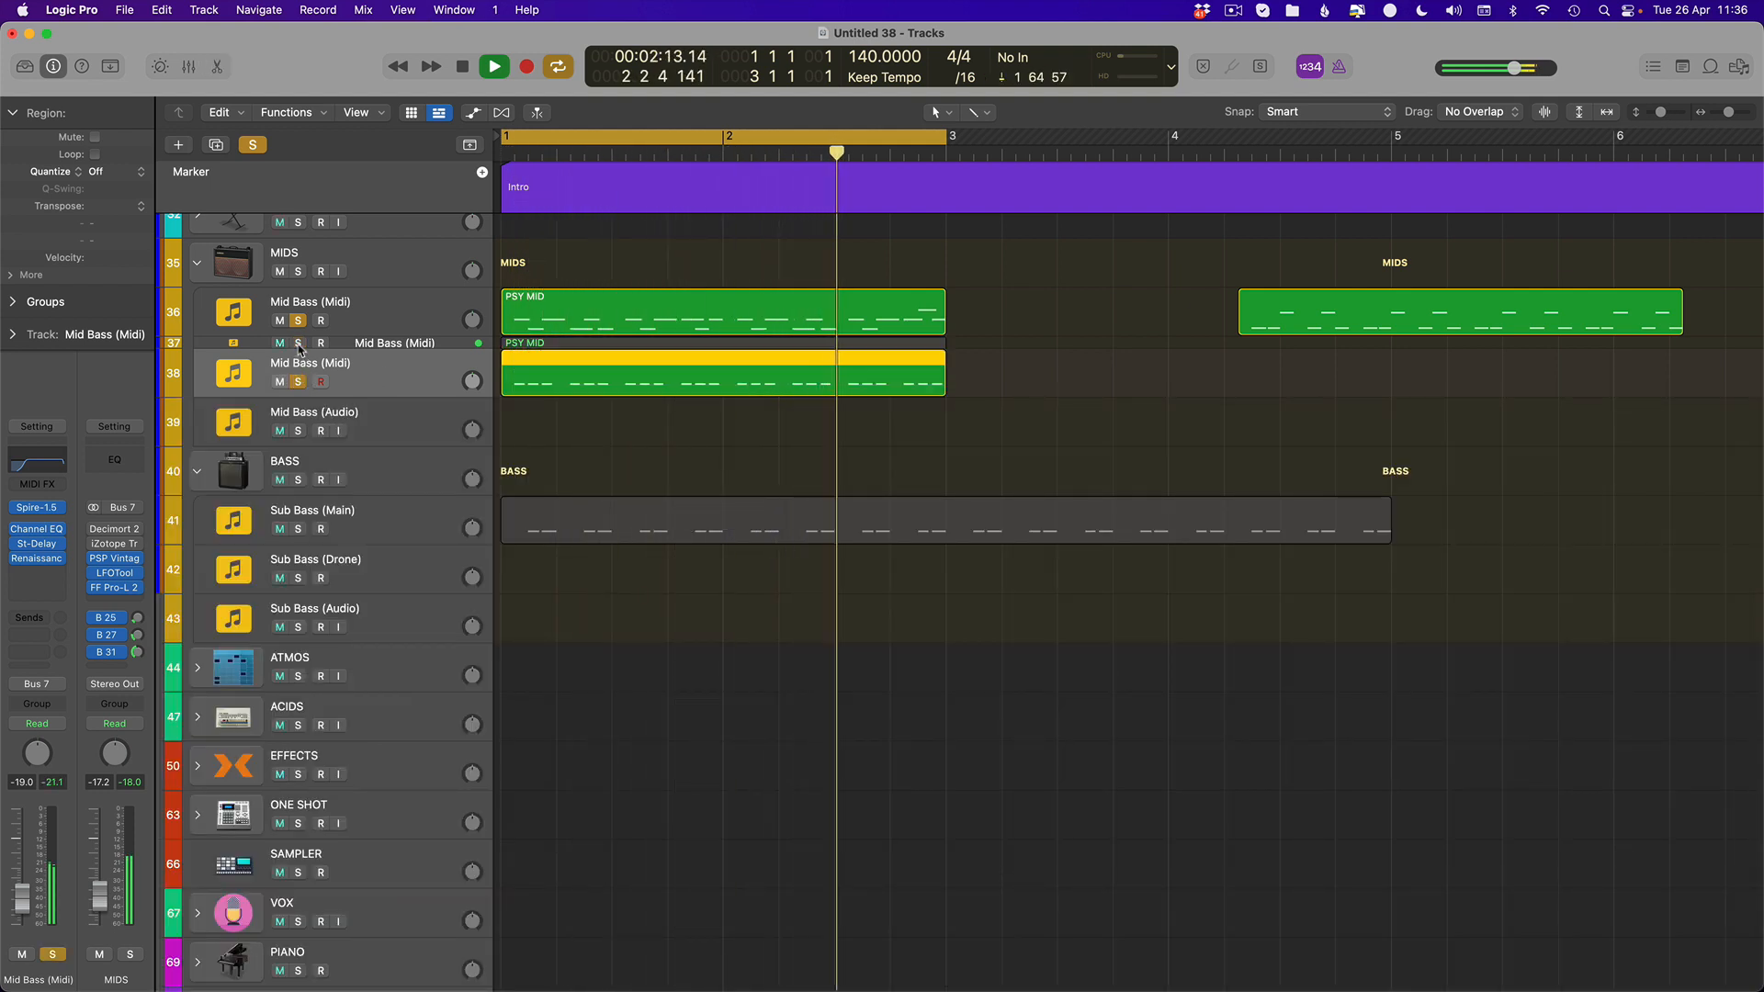
left_click(279, 320)
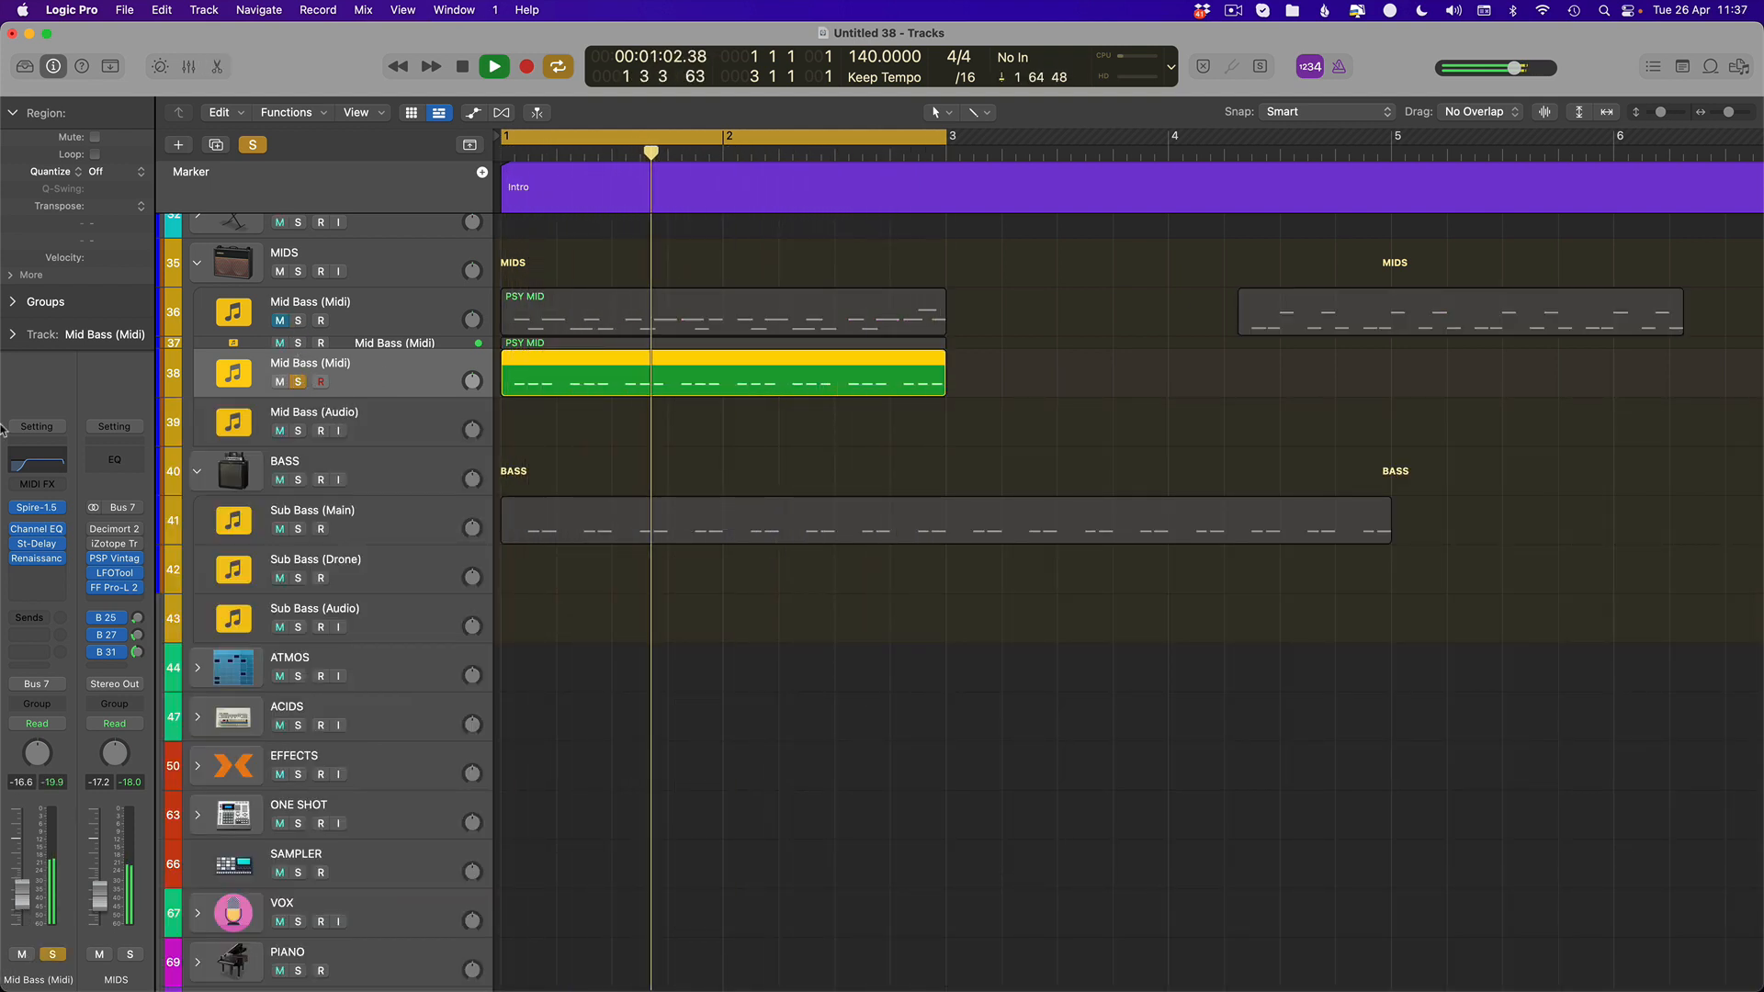
left_click_drag(20, 890, 20, 892)
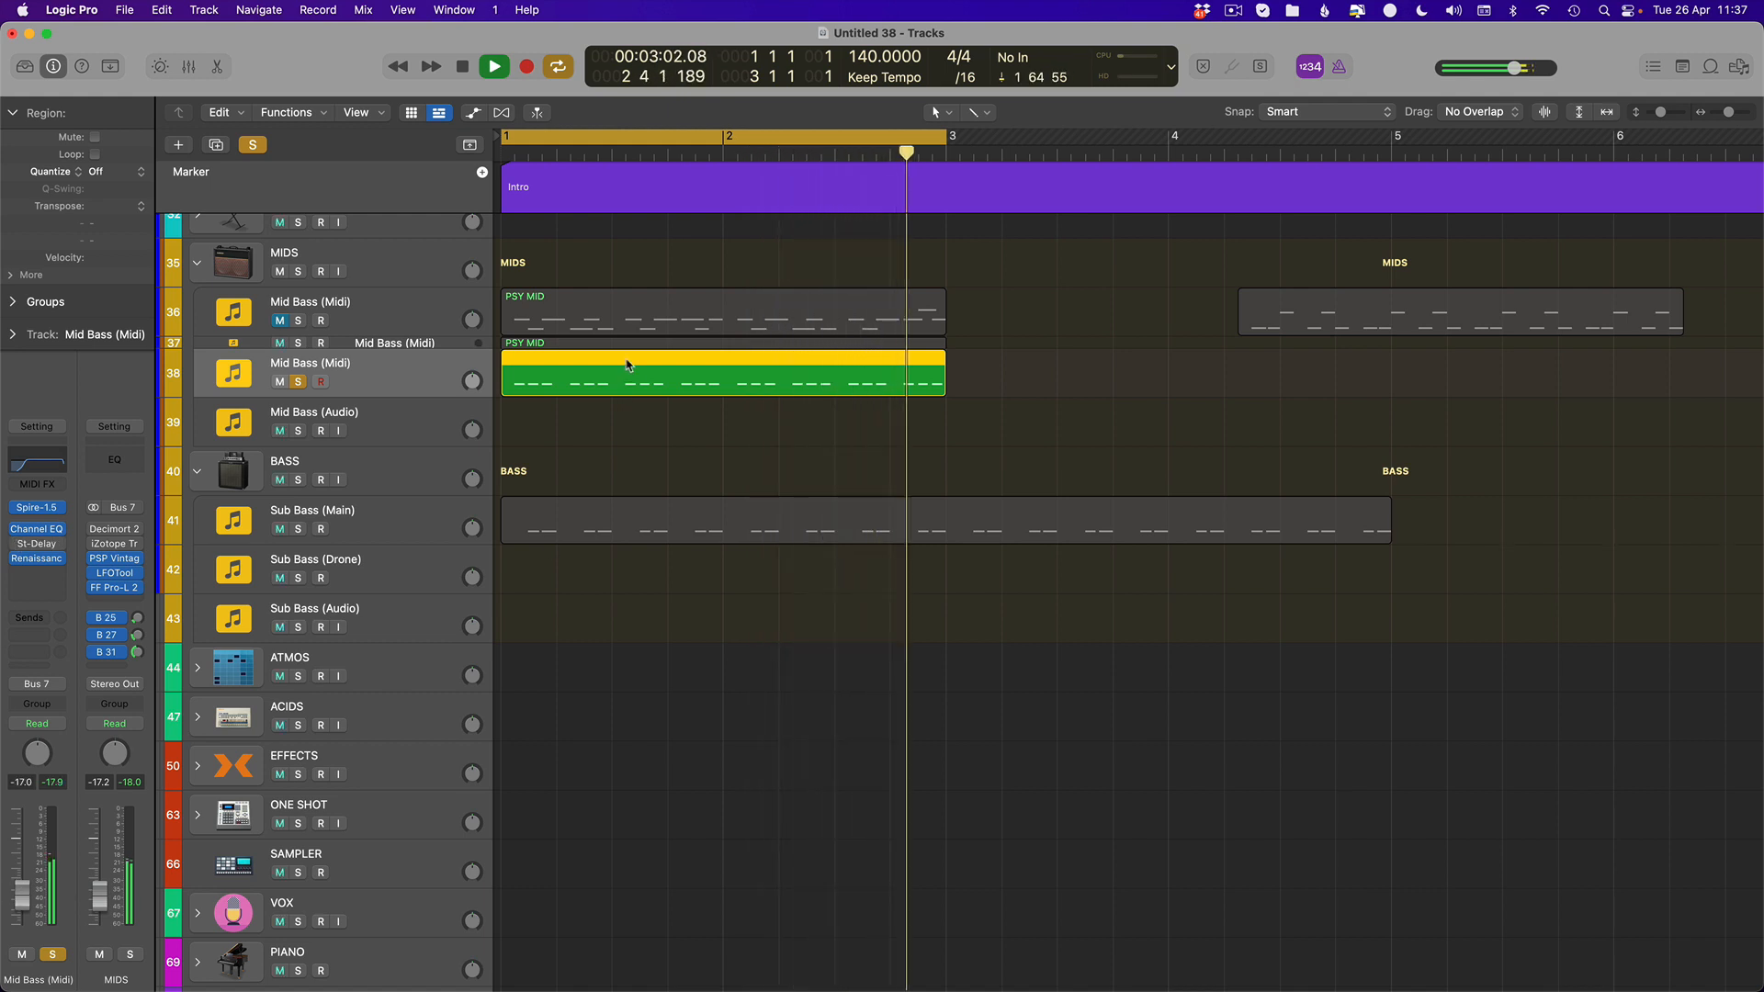
left_click(253, 145)
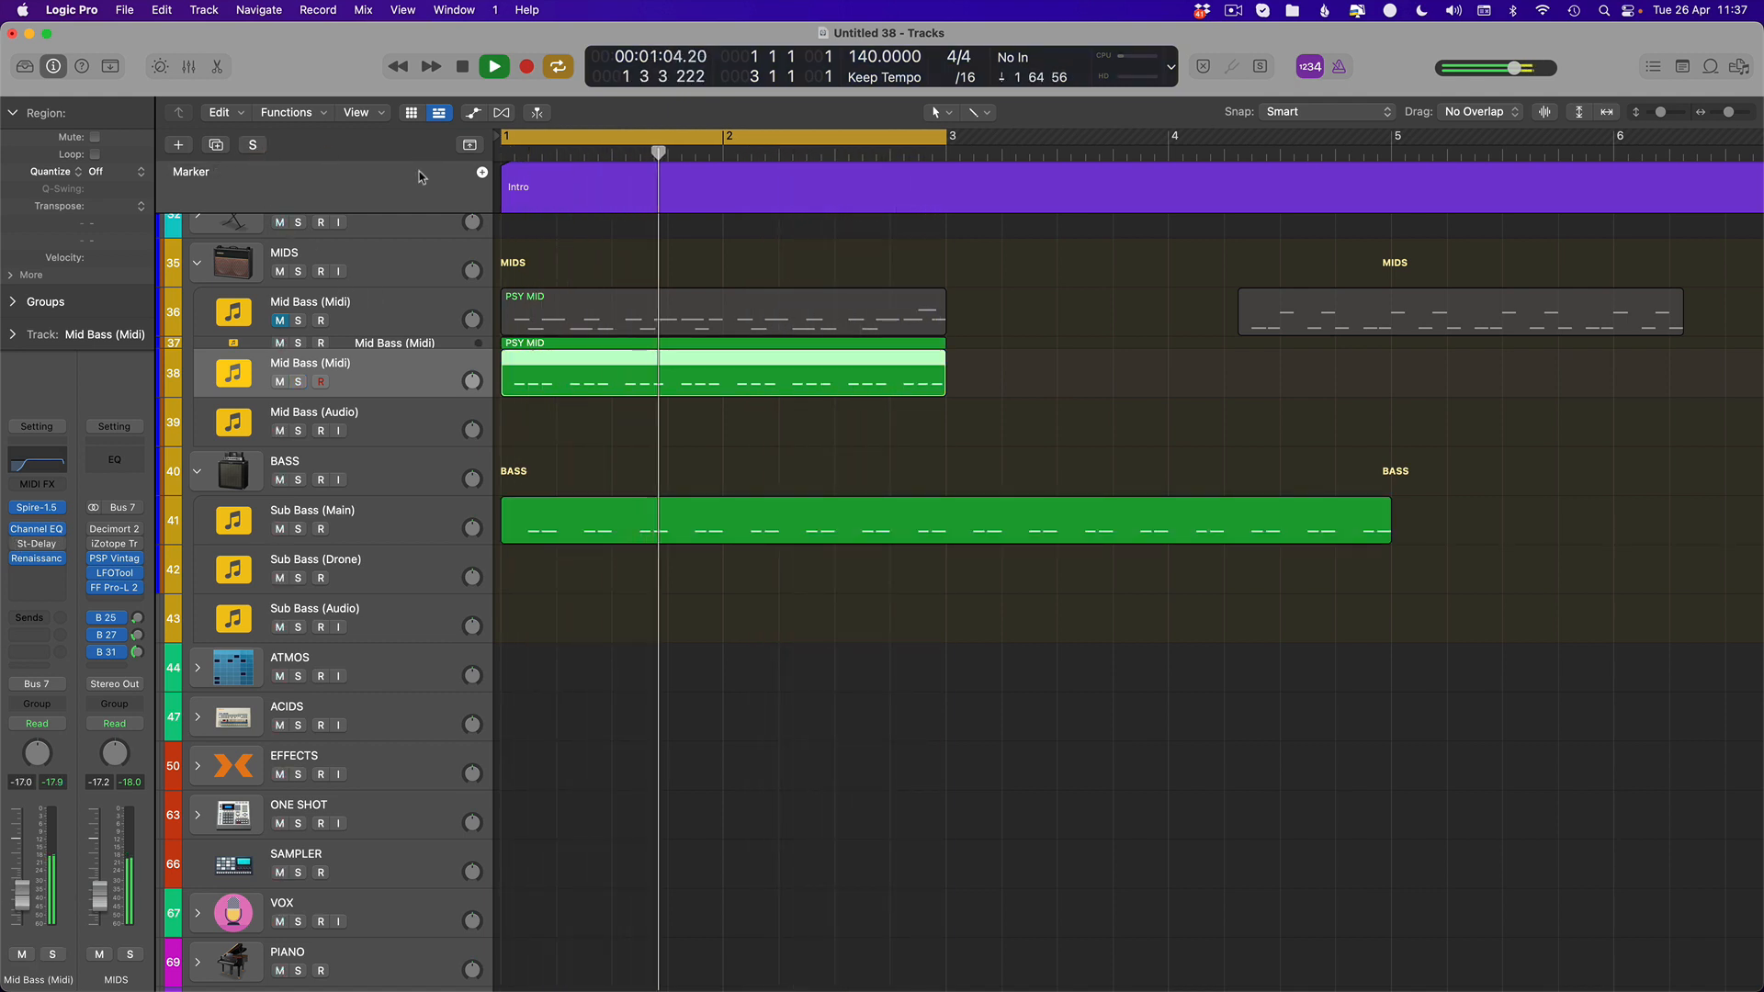
left_click(280, 320)
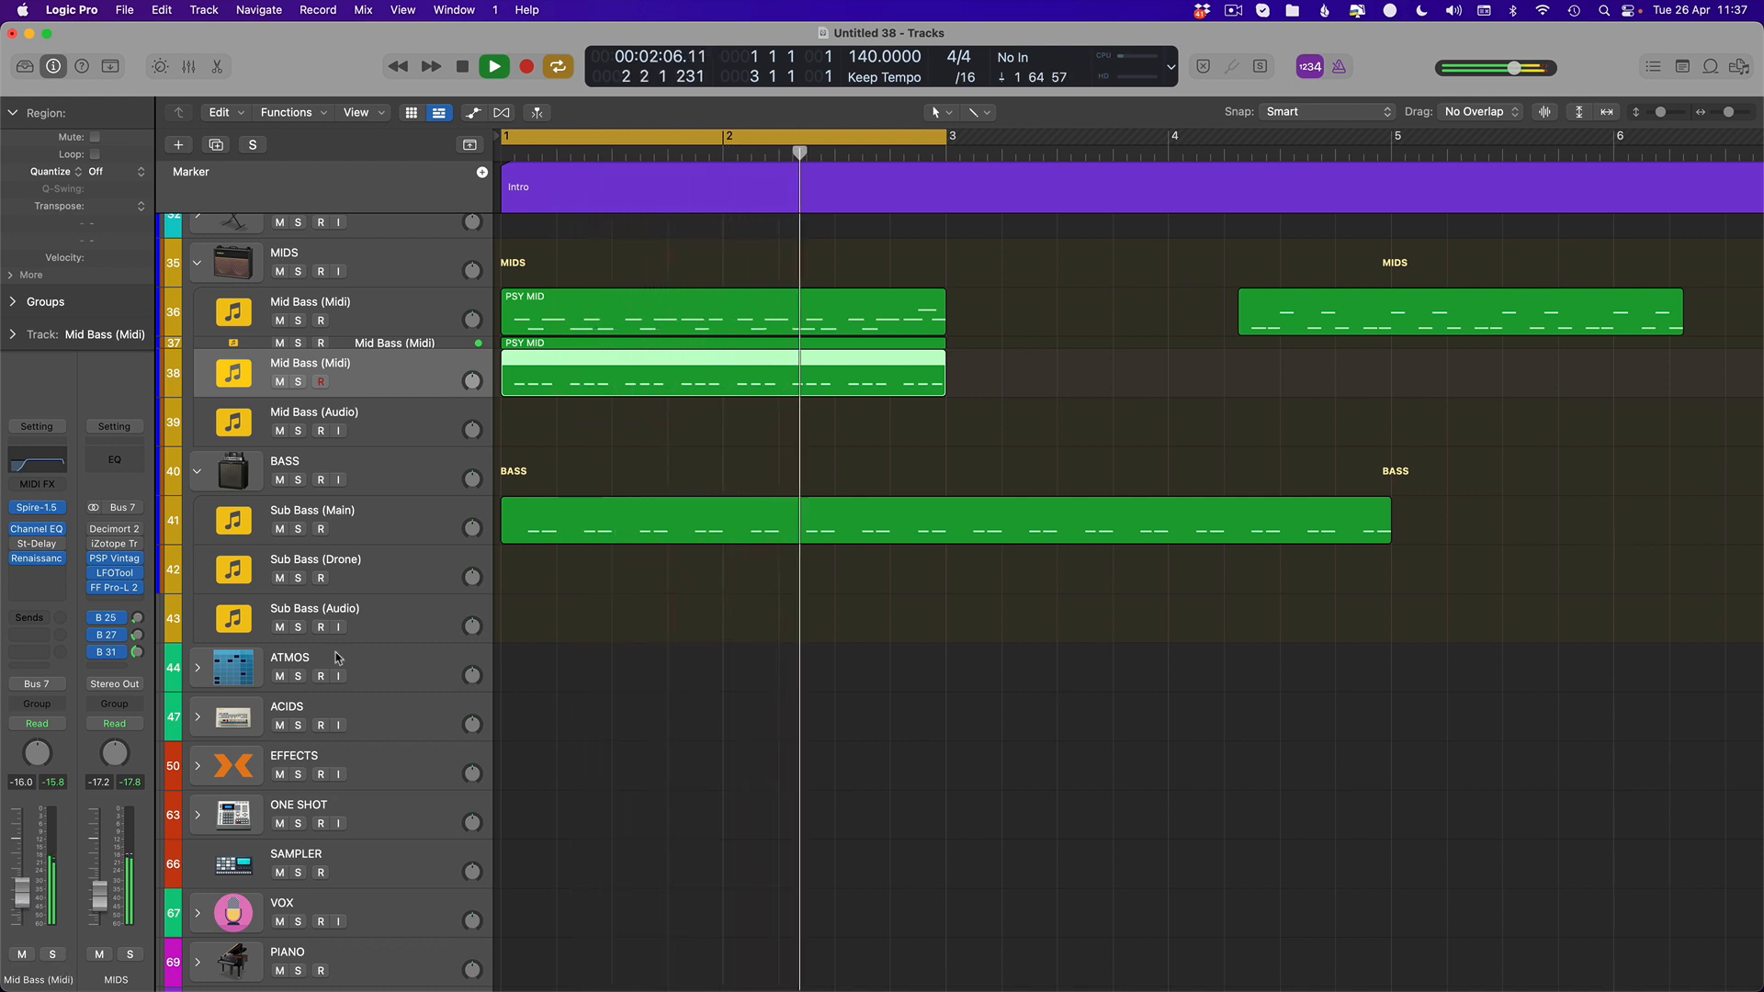
Compare the duplicate track with the third Mid Bass (Midi) track, then solo the third and set its fader to -14.4 dB
left_click(352, 345)
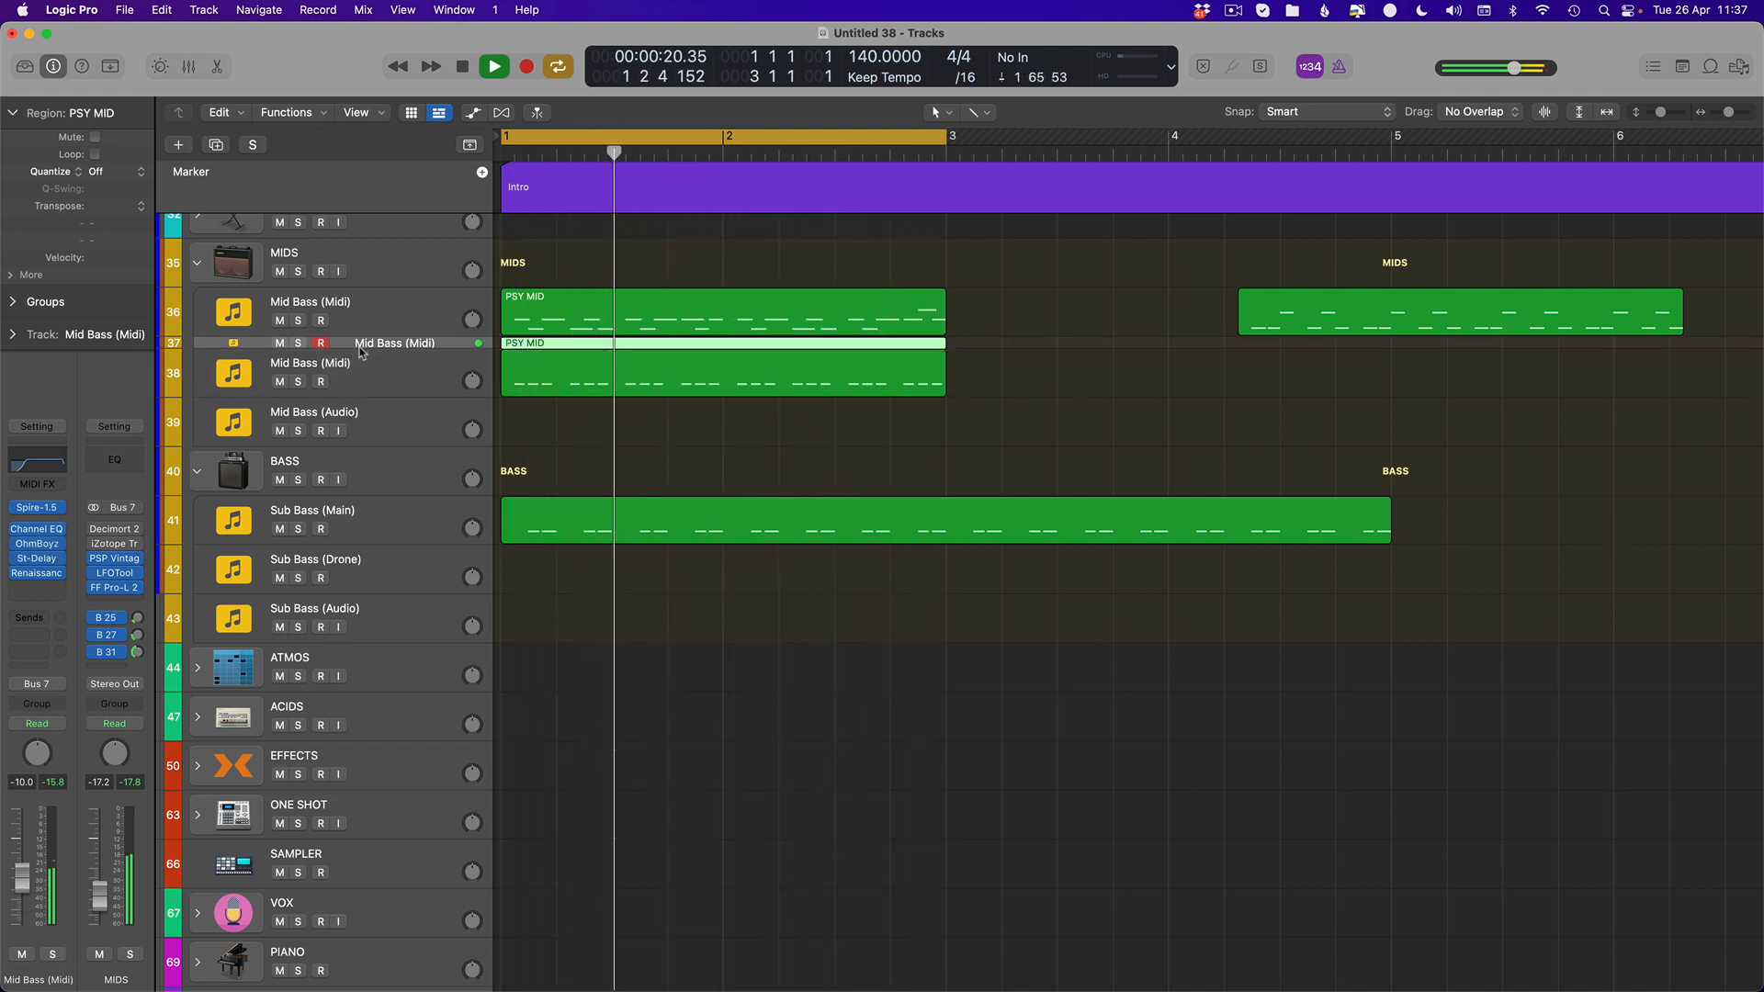
left_click(359, 386)
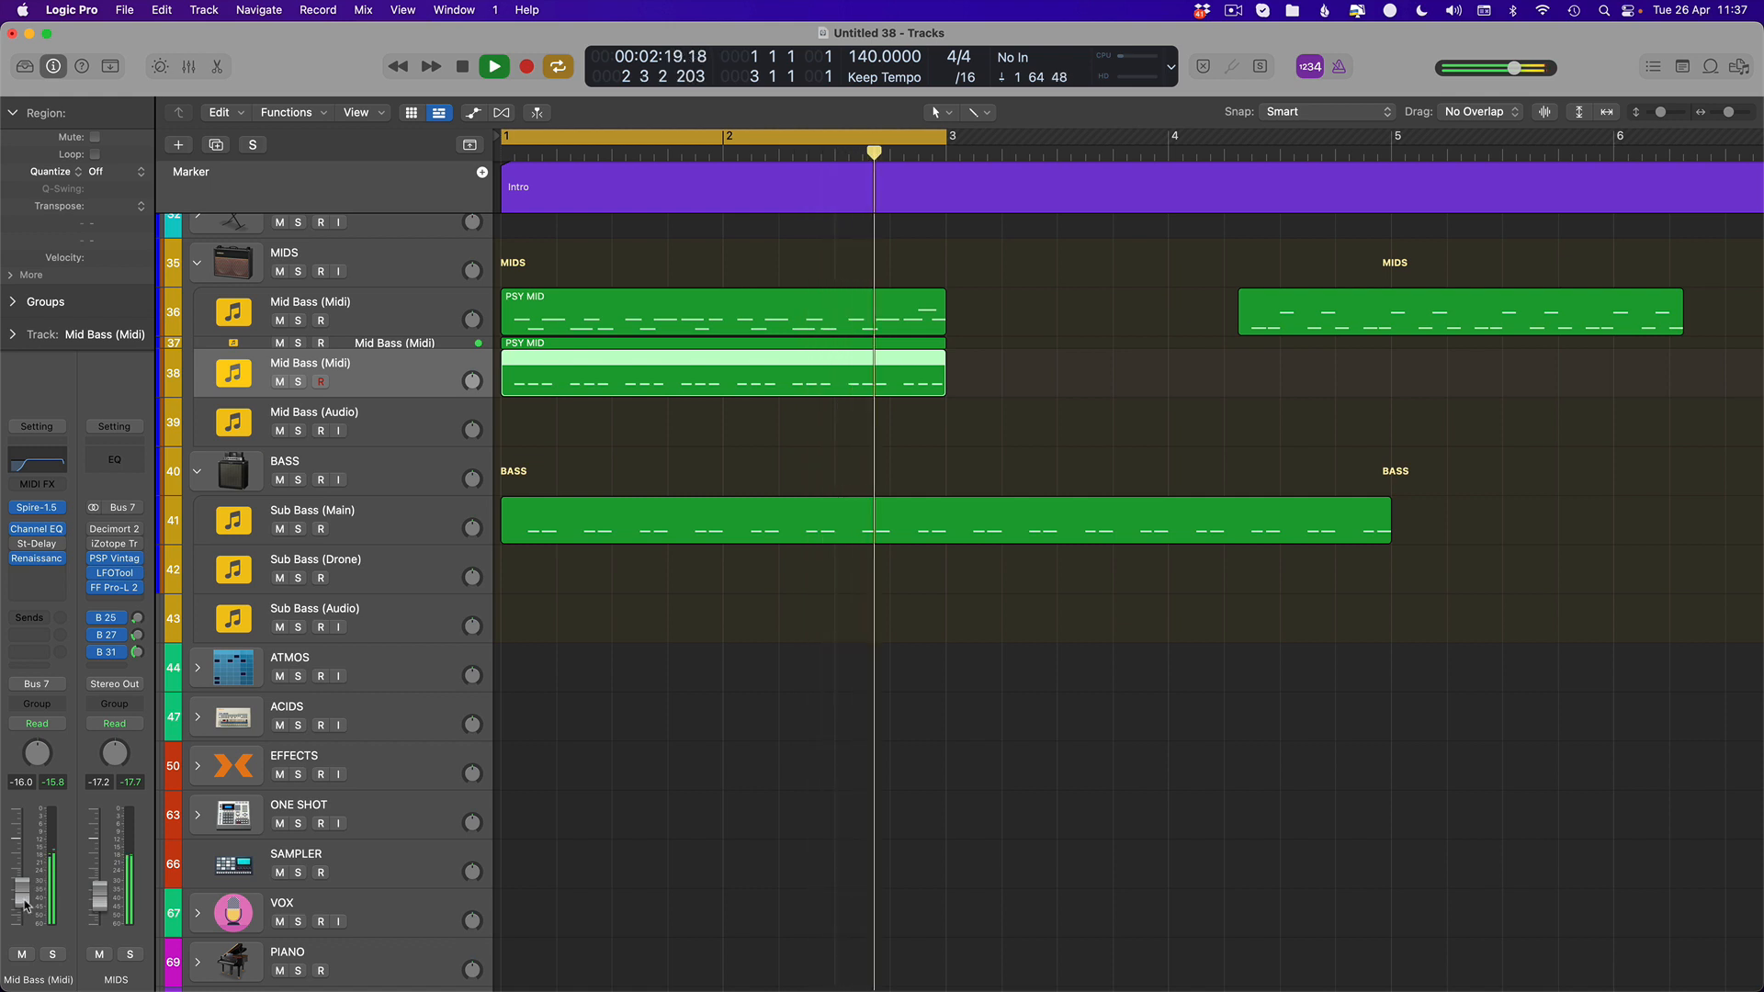
key("s")
Try the third mid bass track's notes one octave lower with its Spire sound, then move them back up an octave
double_click(622, 358)
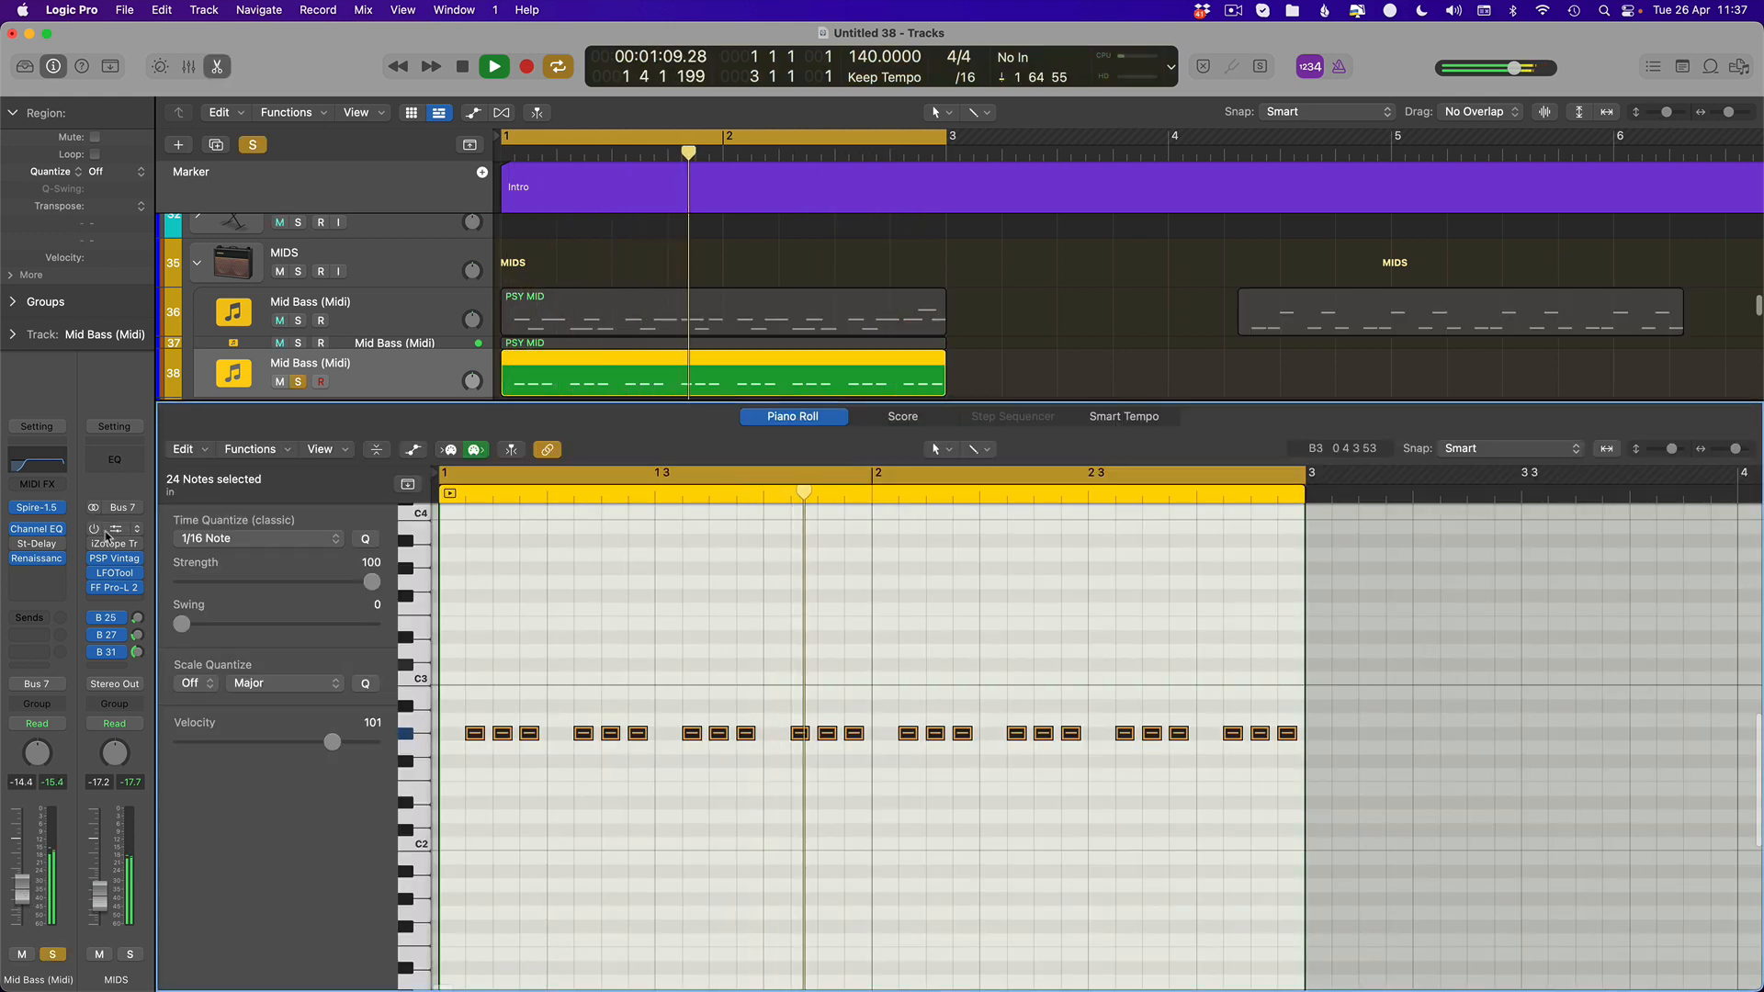
key("v")
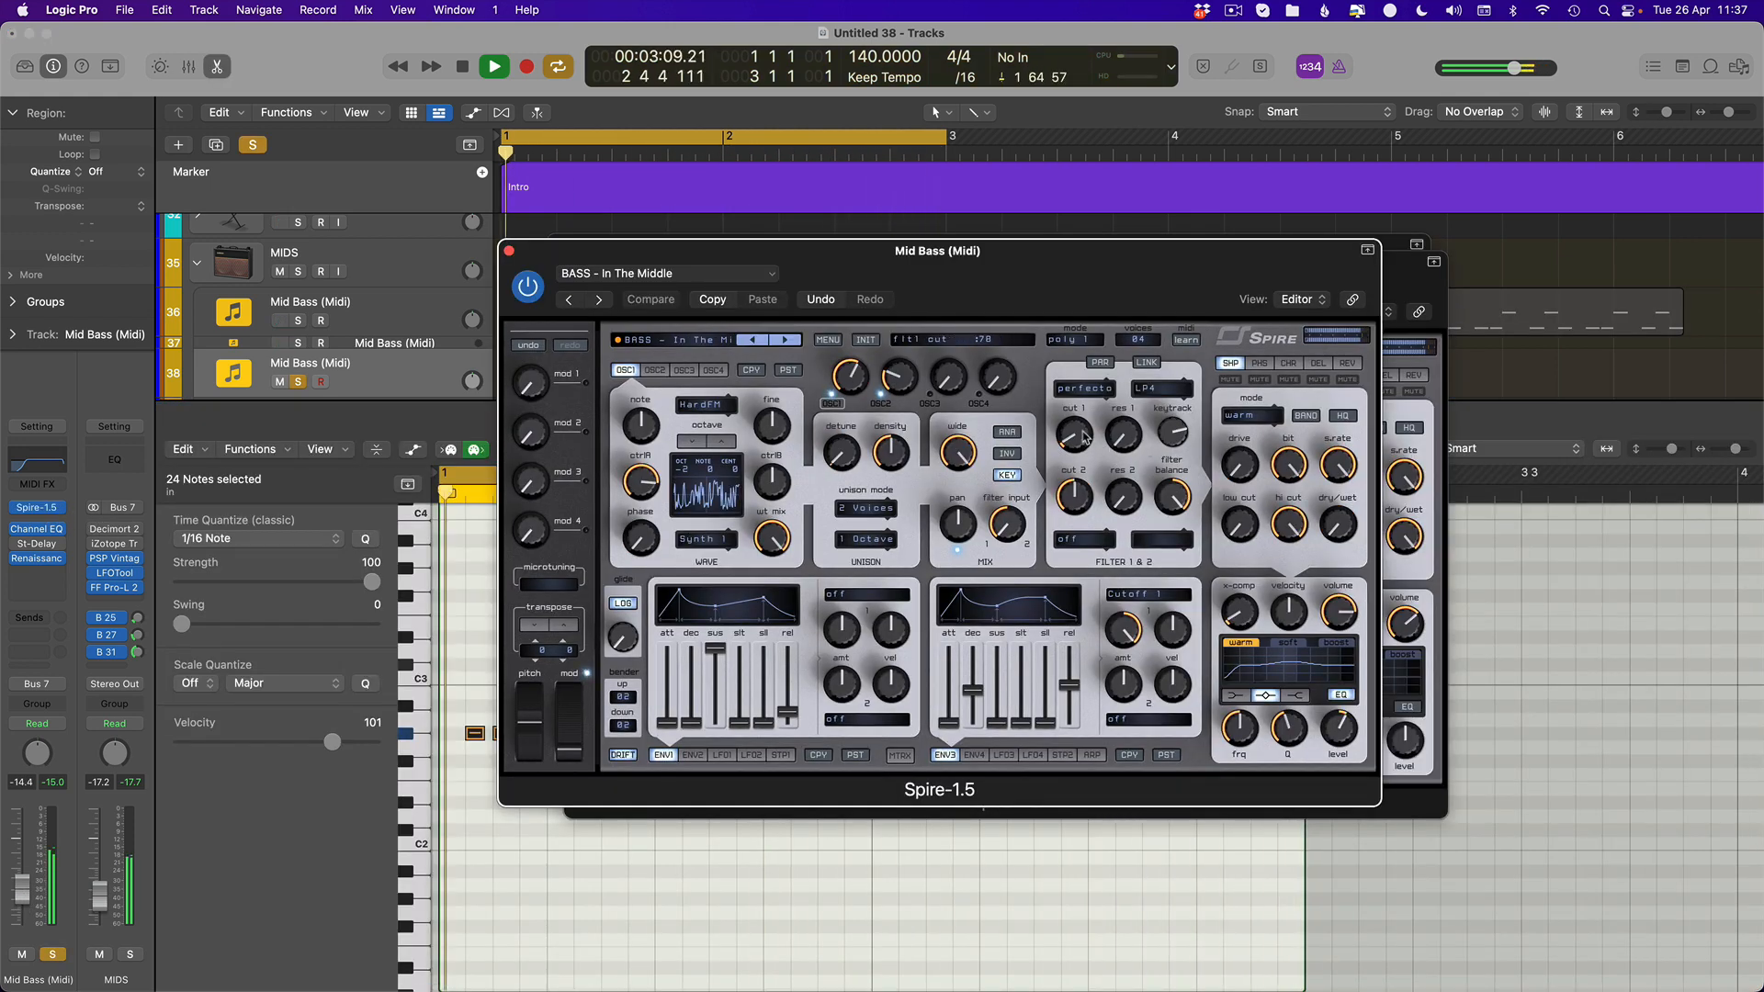
left_click(873, 835)
key("alt+shift+Down")
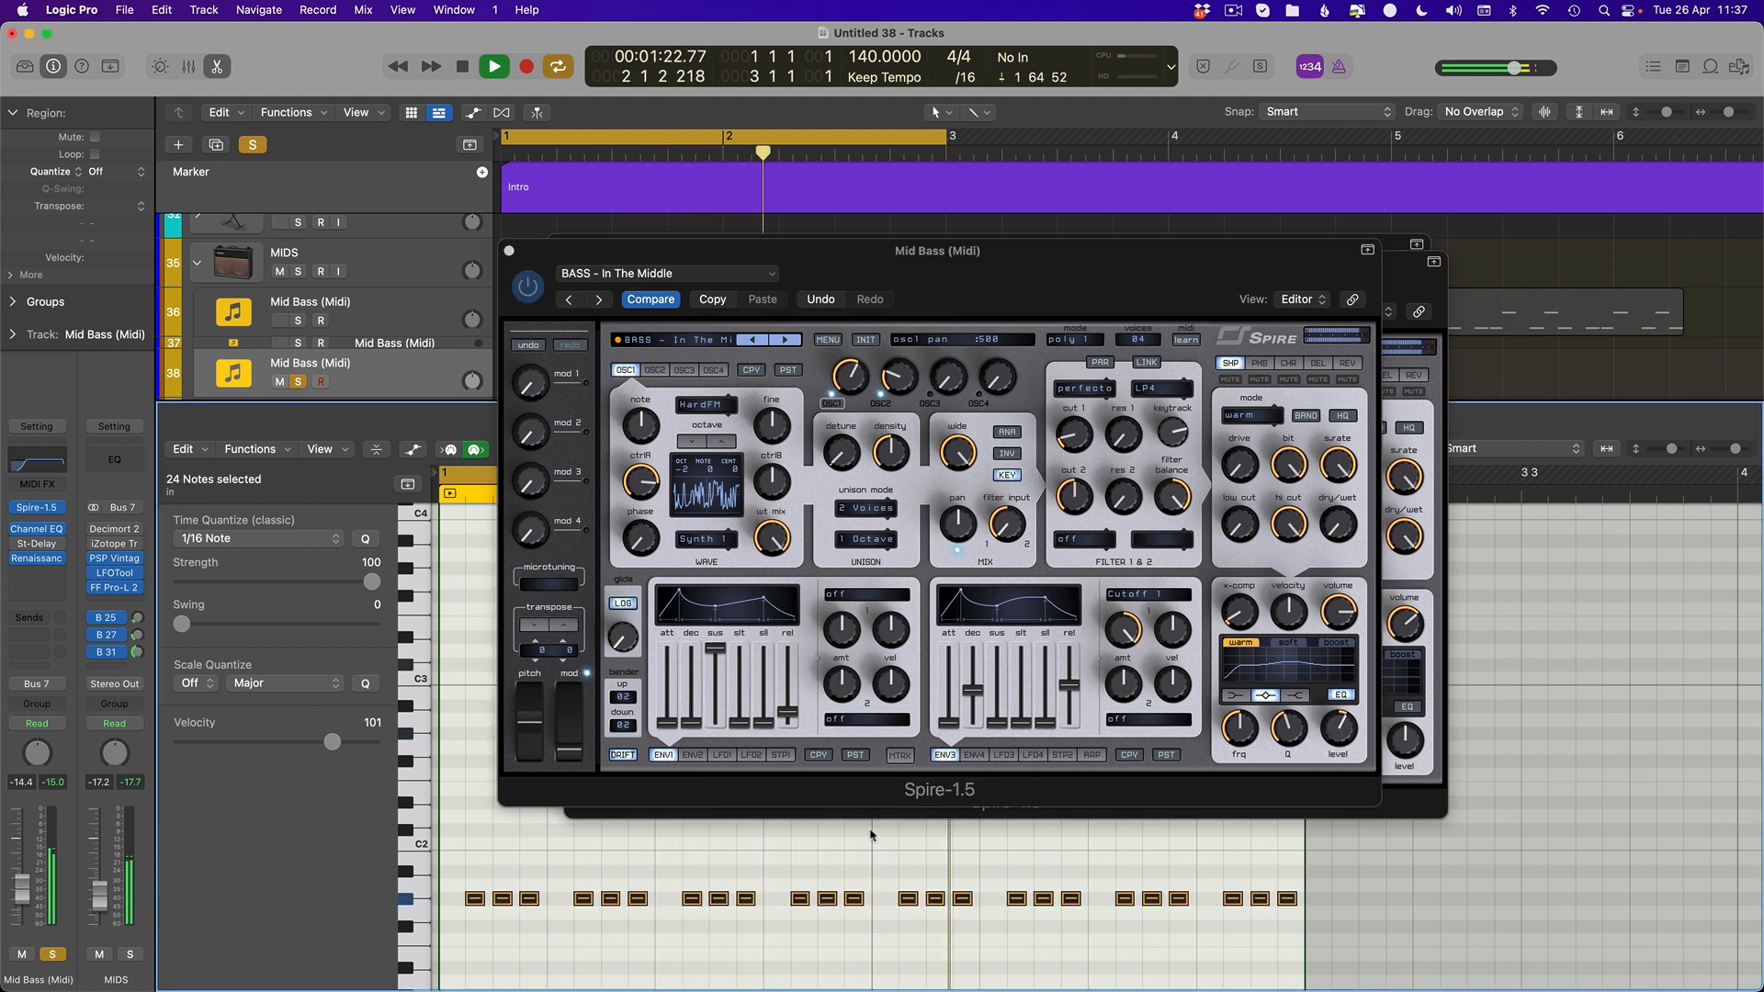
key("alt+shift+Up")
Adjust Spire's filter 1 cutoff, check its delay settings, and set the Renaissance Axx threshold to -5.0 on the third mid bass track
left_click(1073, 445)
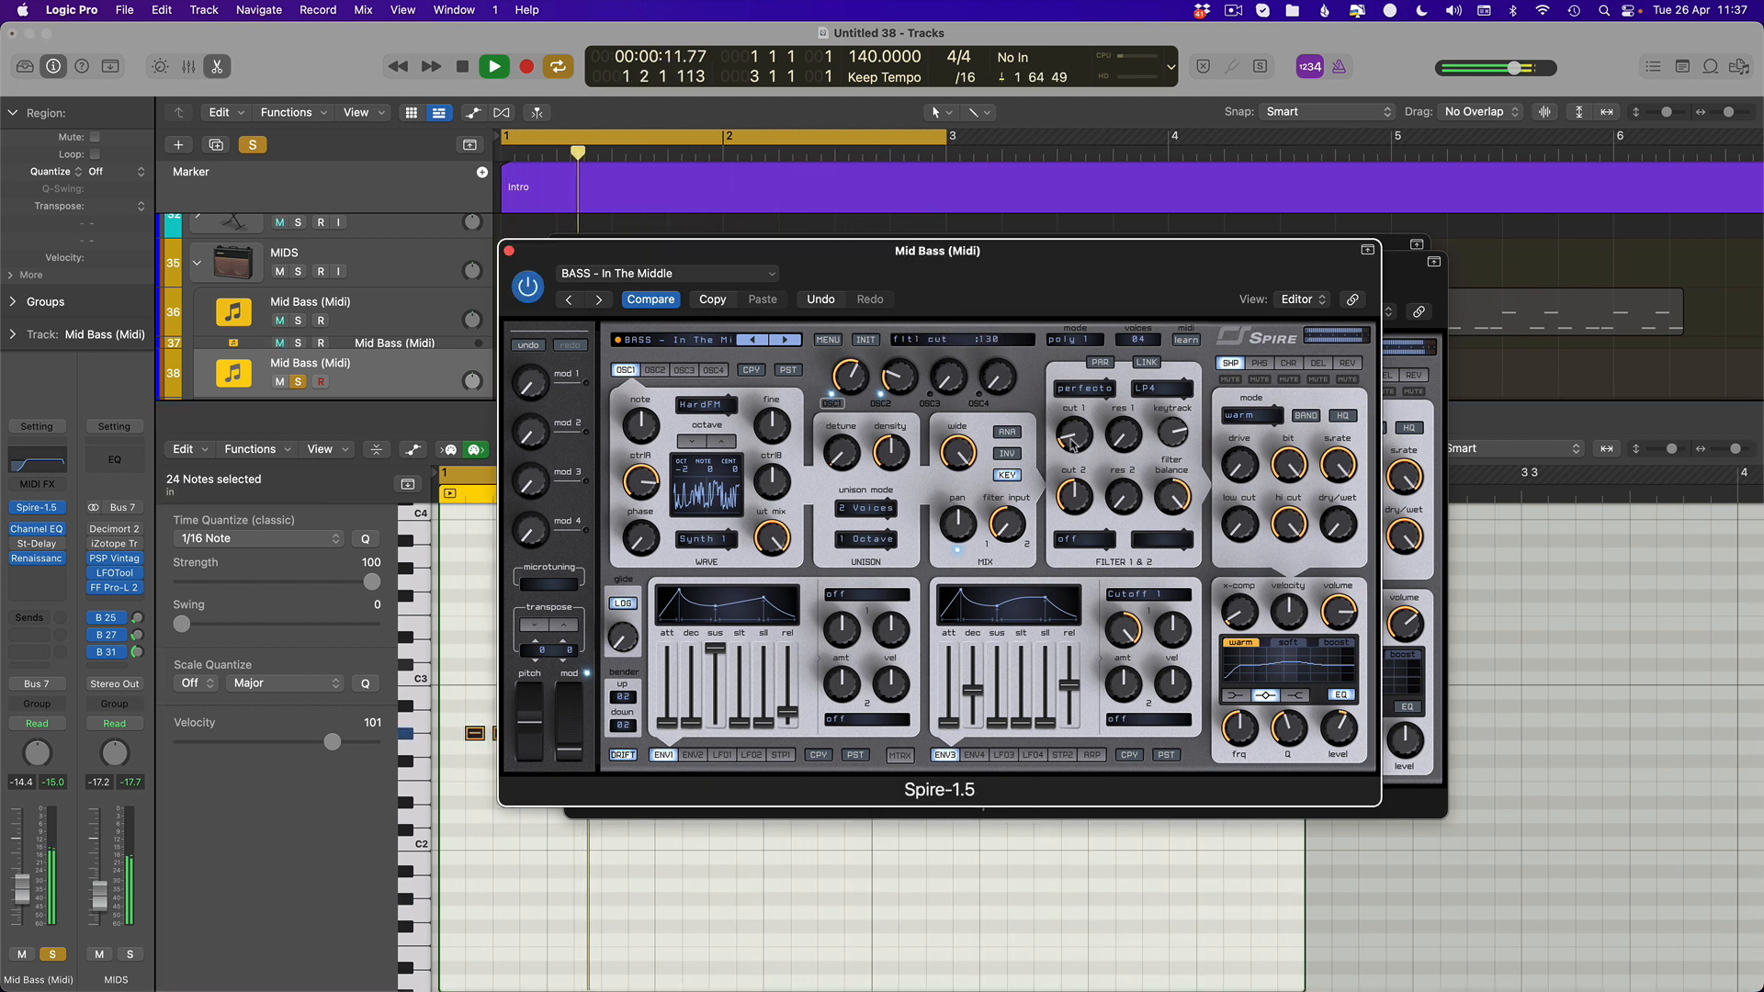
left_click(1319, 370)
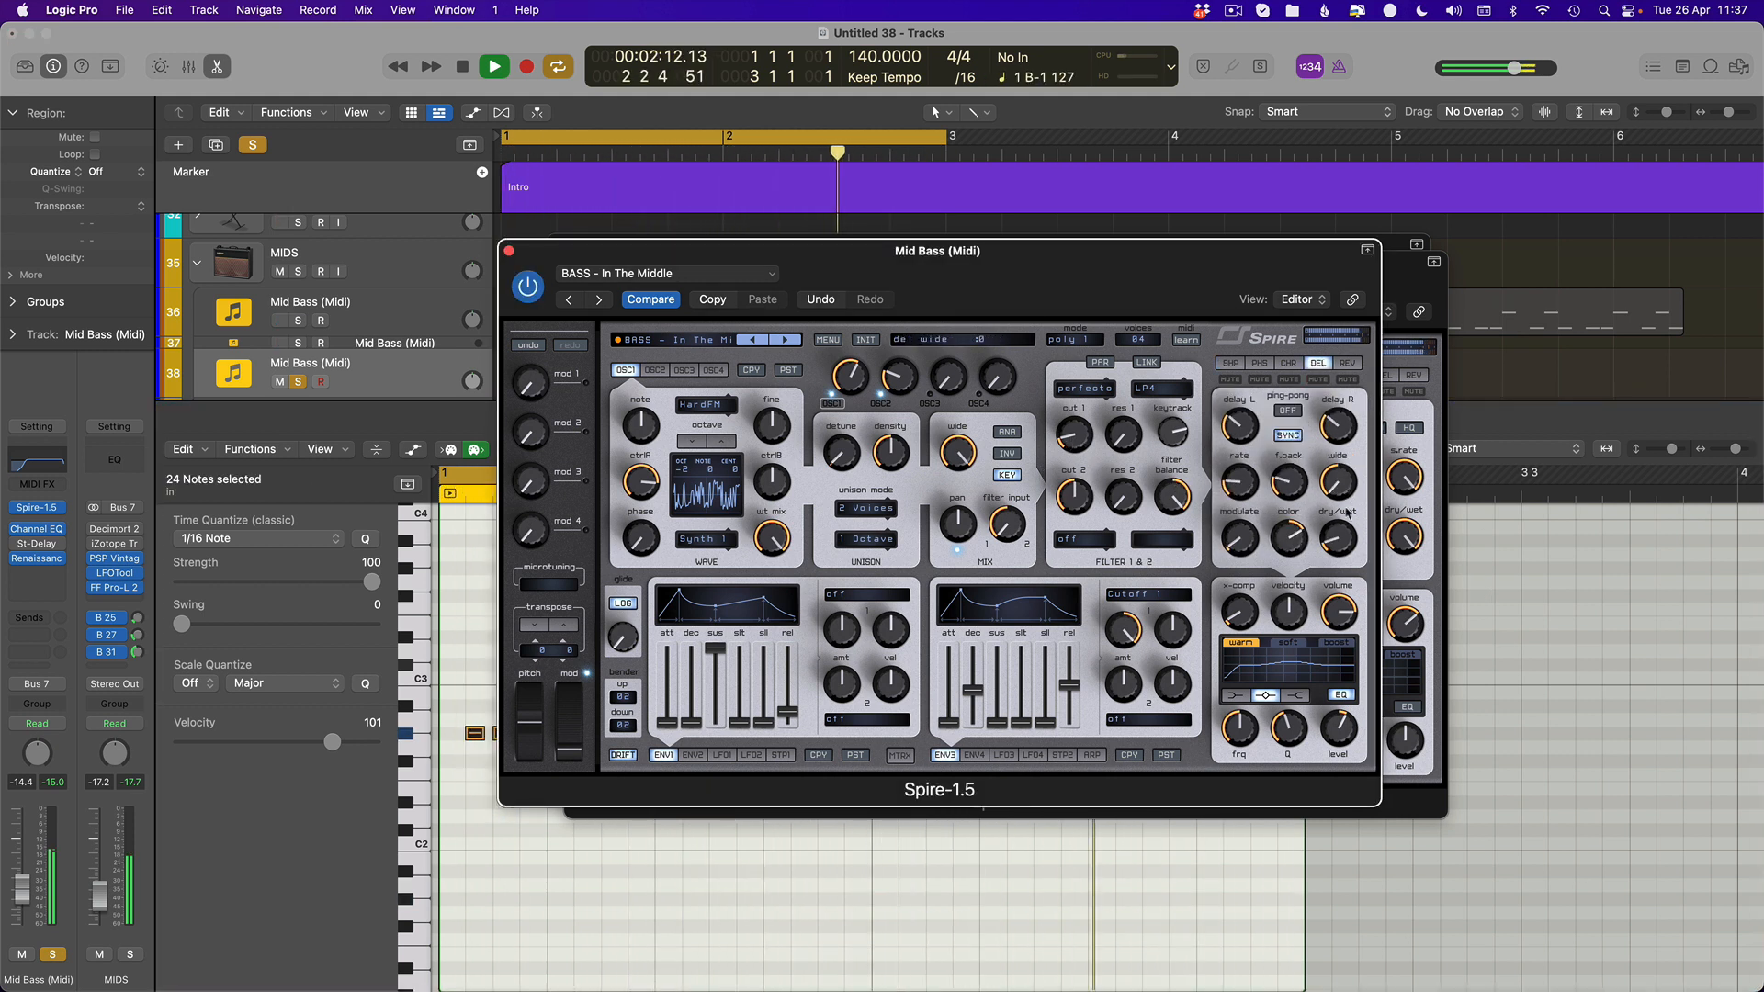
left_click(39, 559)
left_click(612, 448)
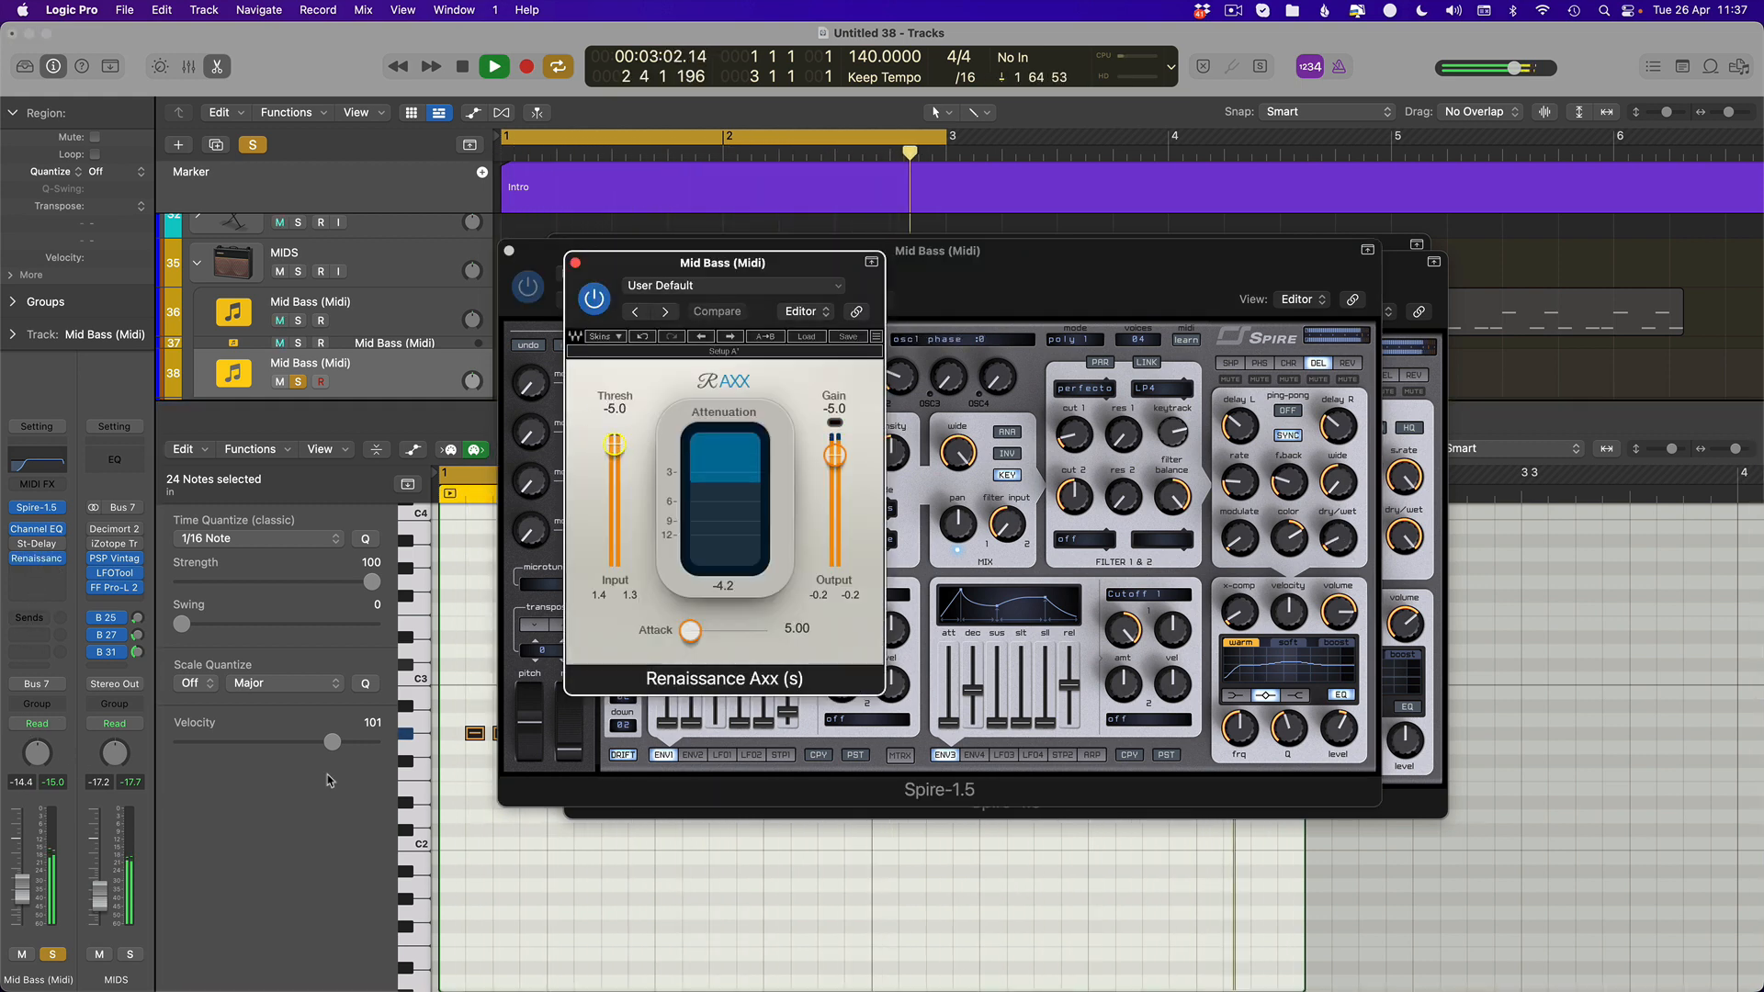
Unsolo the third Mid Bass (Midi) track with its fader at -15.6 dB and delete the spare region after bar 4 on the upper track
key("v")
left_click(55, 954)
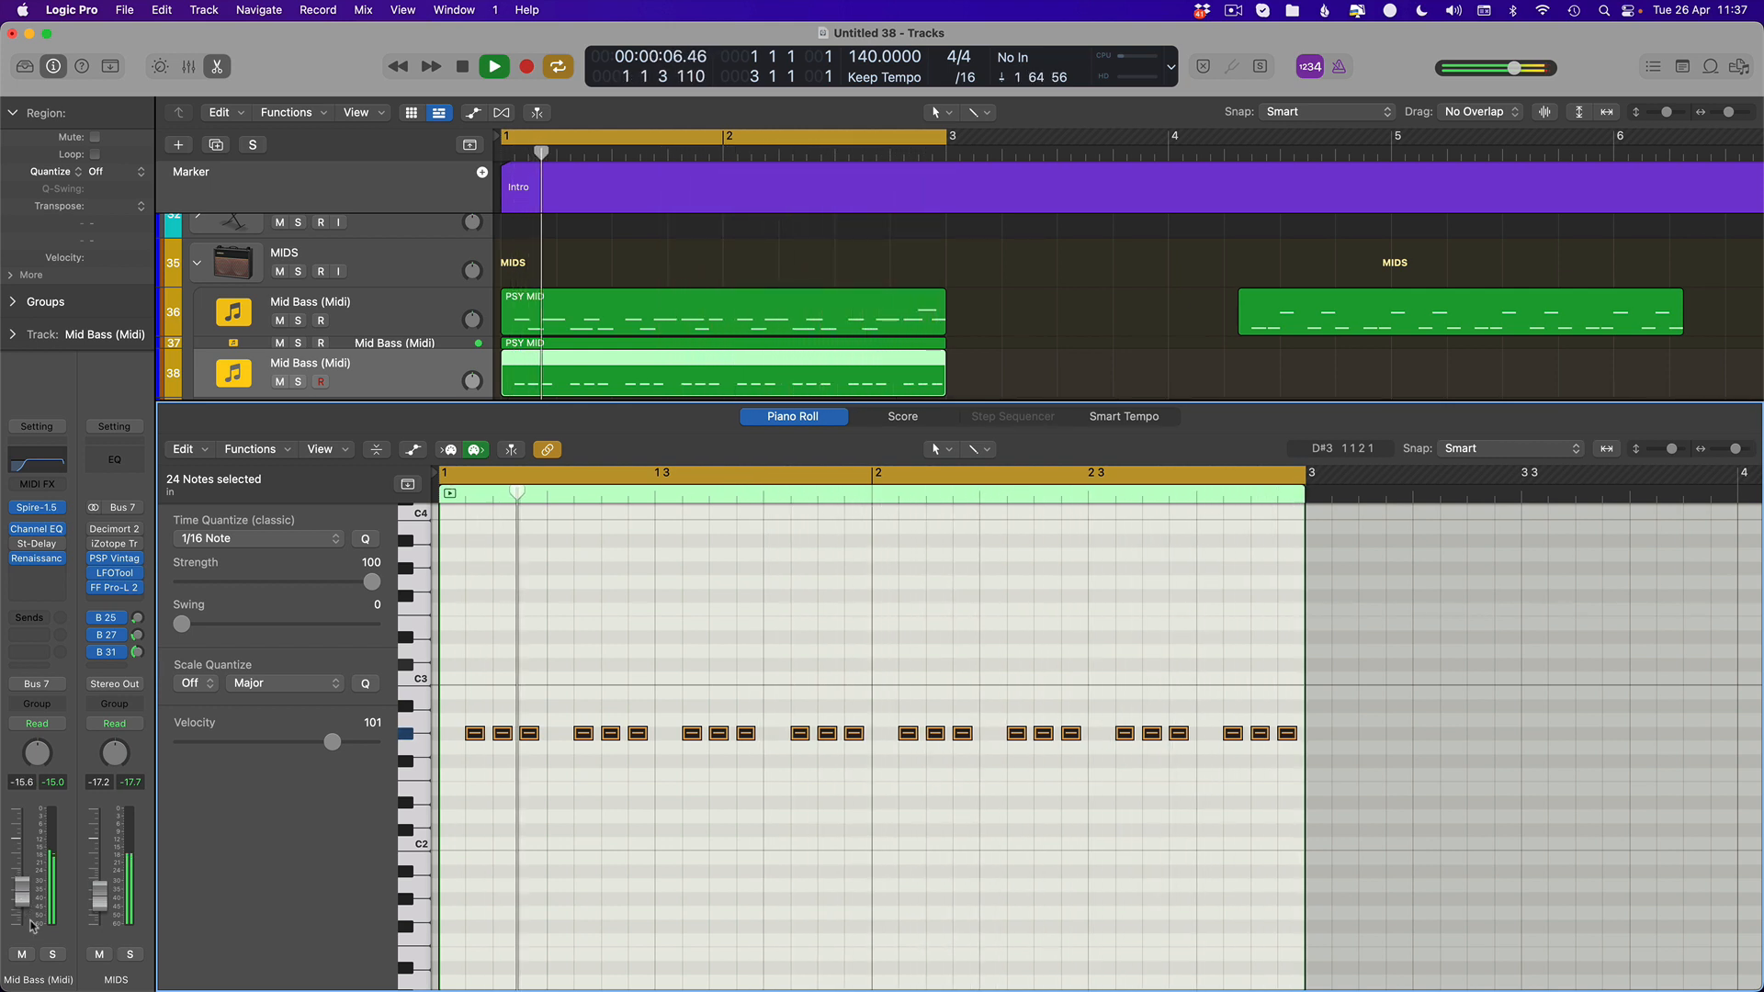
key("p")
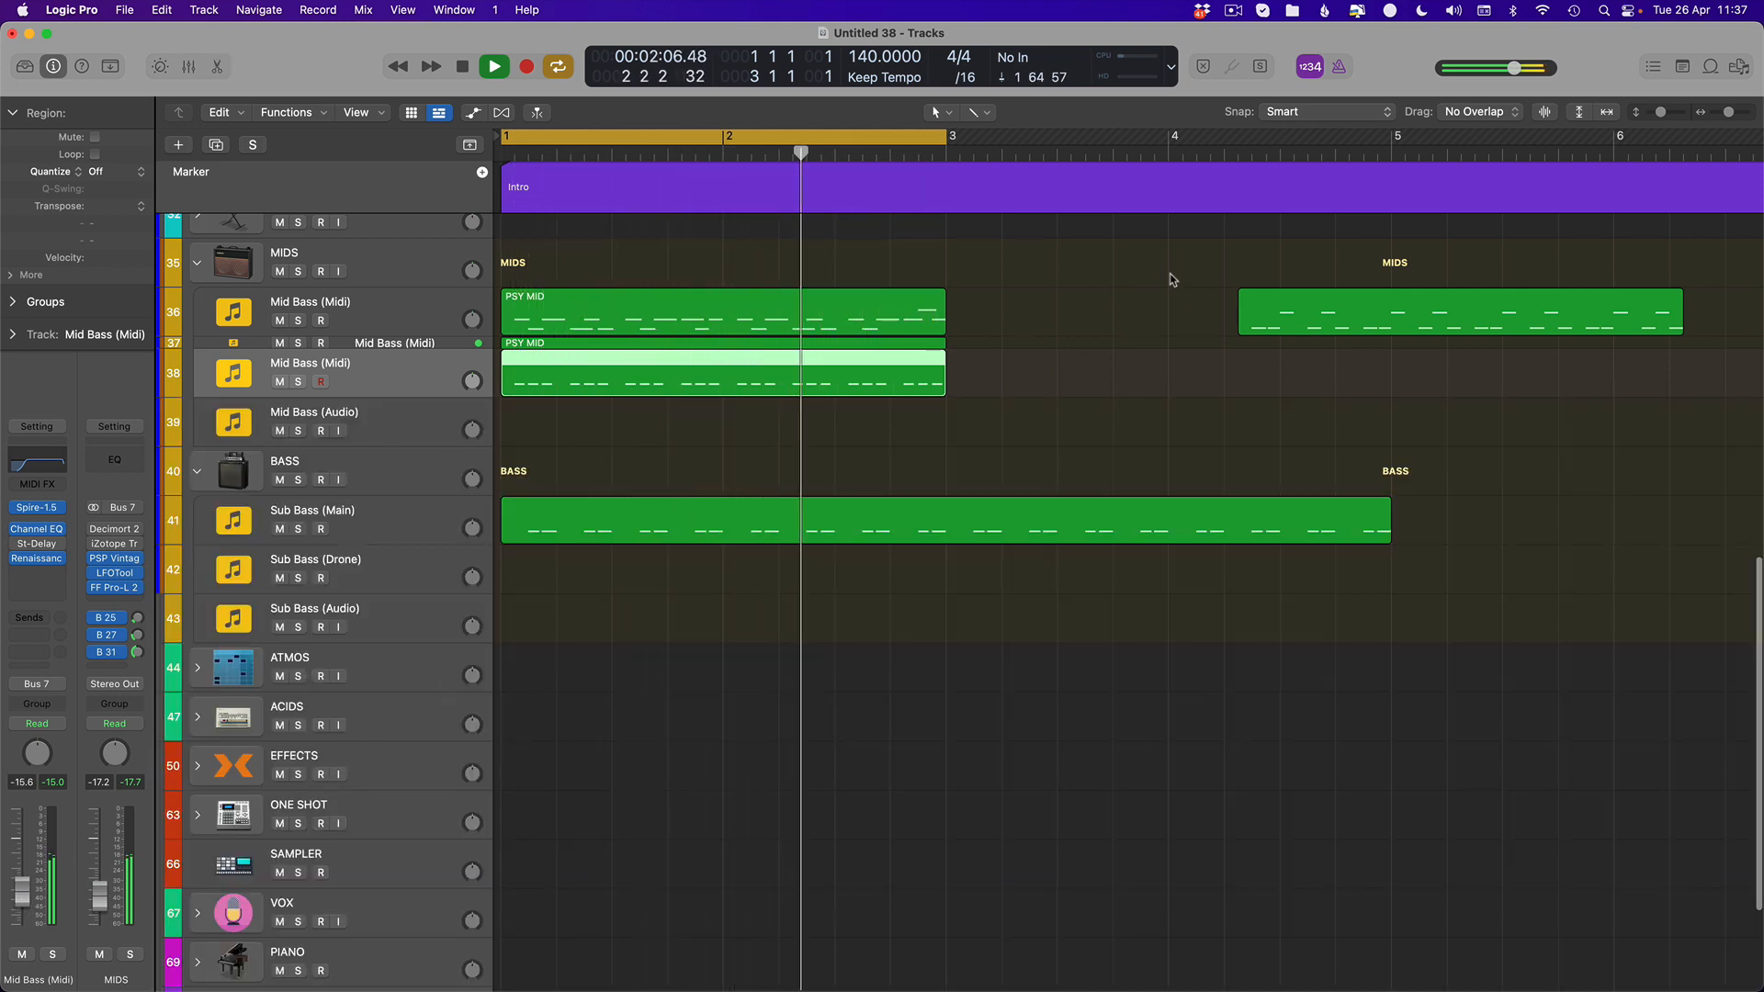
left_click(1254, 311)
key("Delete")
Adjust the LFOTool curve on the MIDS stack and set the MIDS fader to -20.0 dB
left_click(328, 253)
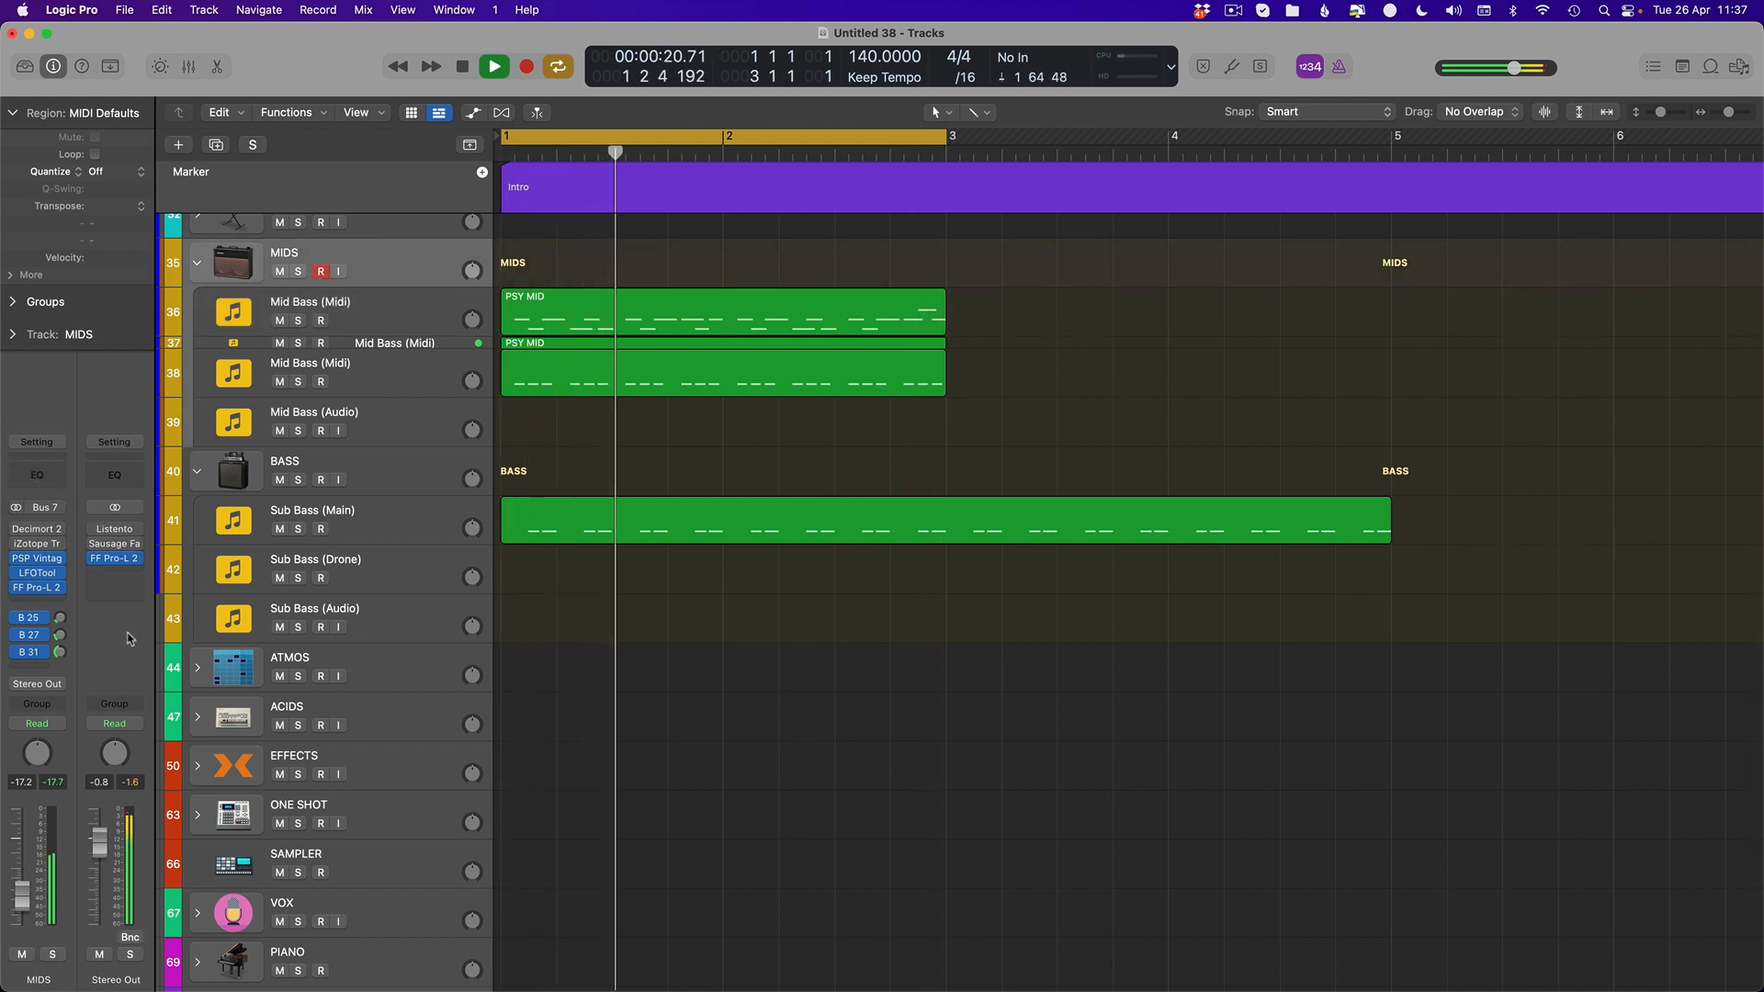
left_click(37, 572)
left_click_drag(696, 492, 696, 433)
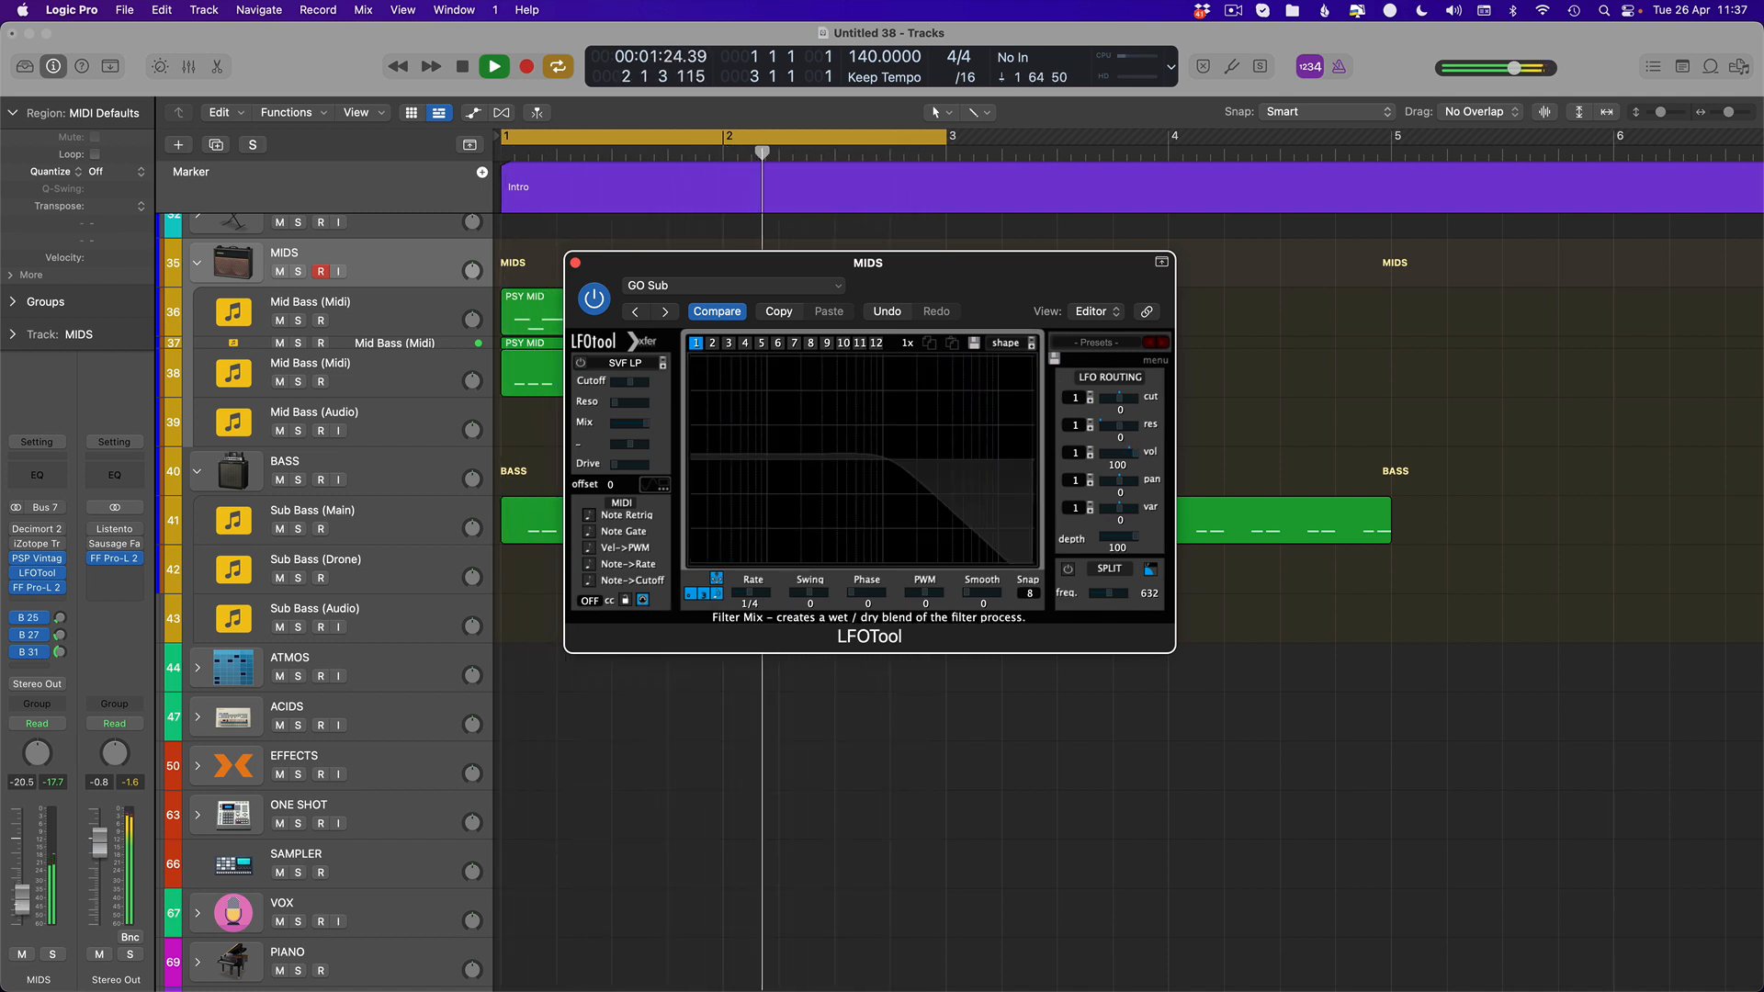
left_click(575, 263)
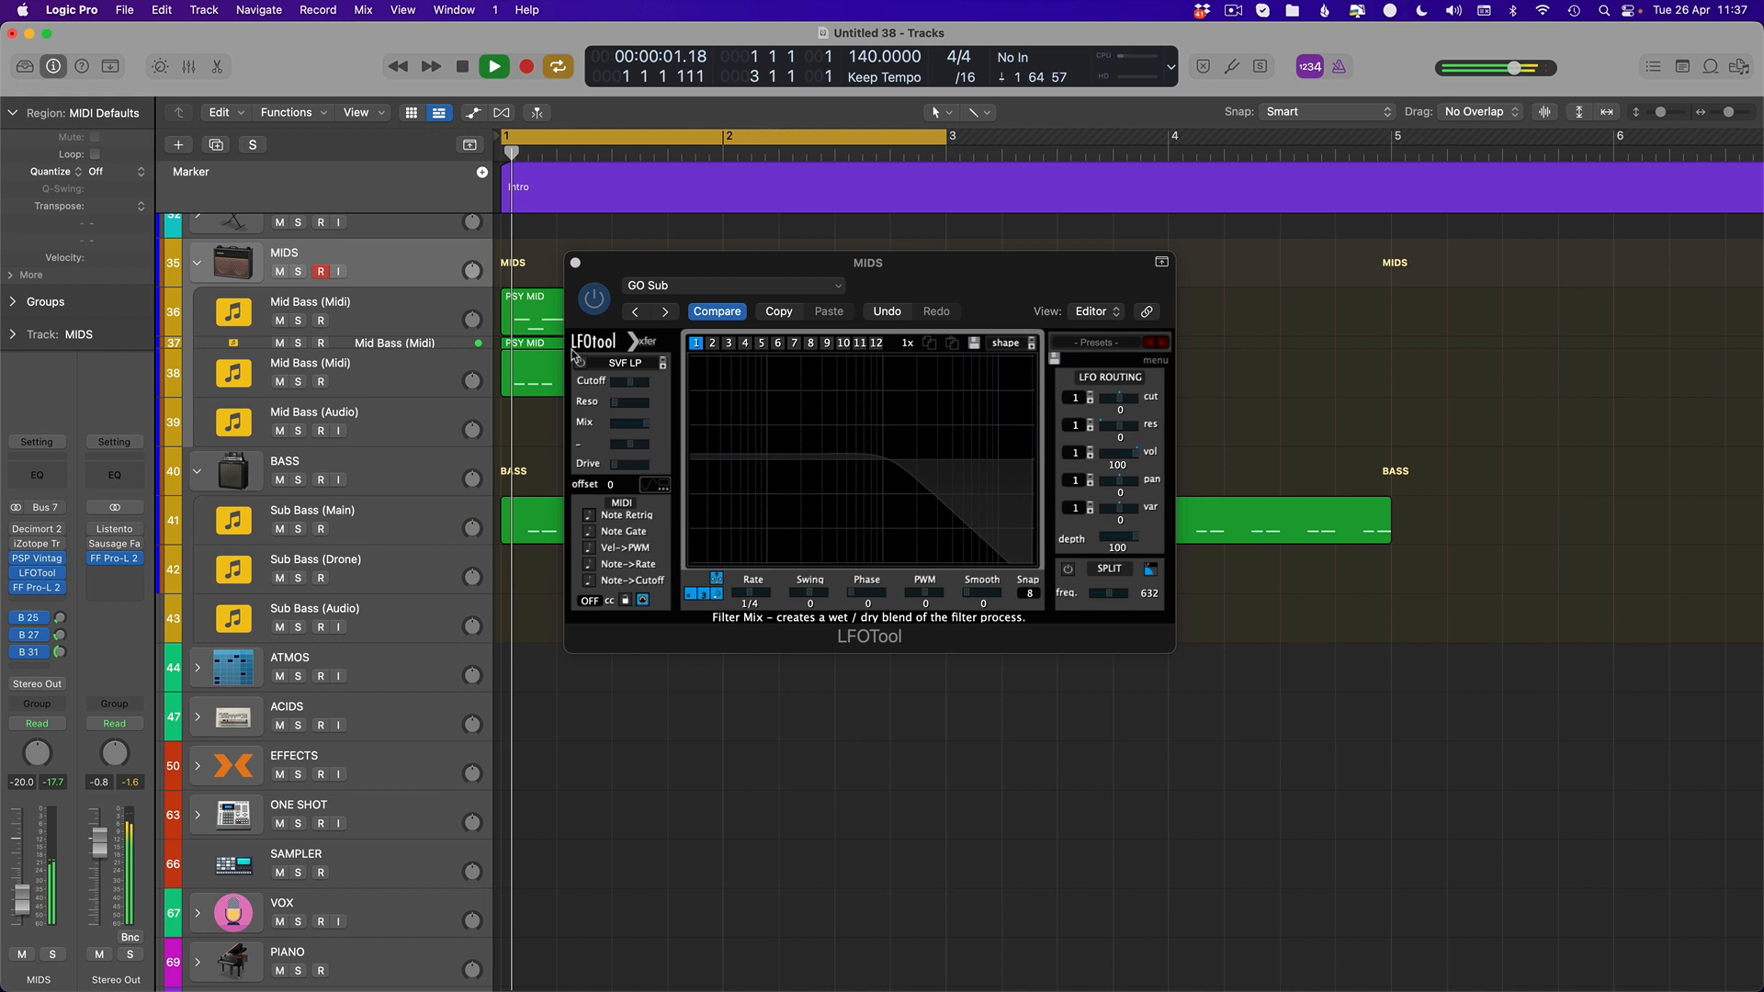
Mute and unmute the upper Mid Bass (Midi) track to judge it in the mix, then set the duplicate's fader to -9.8 dB
left_click(310, 313)
left_click(280, 321)
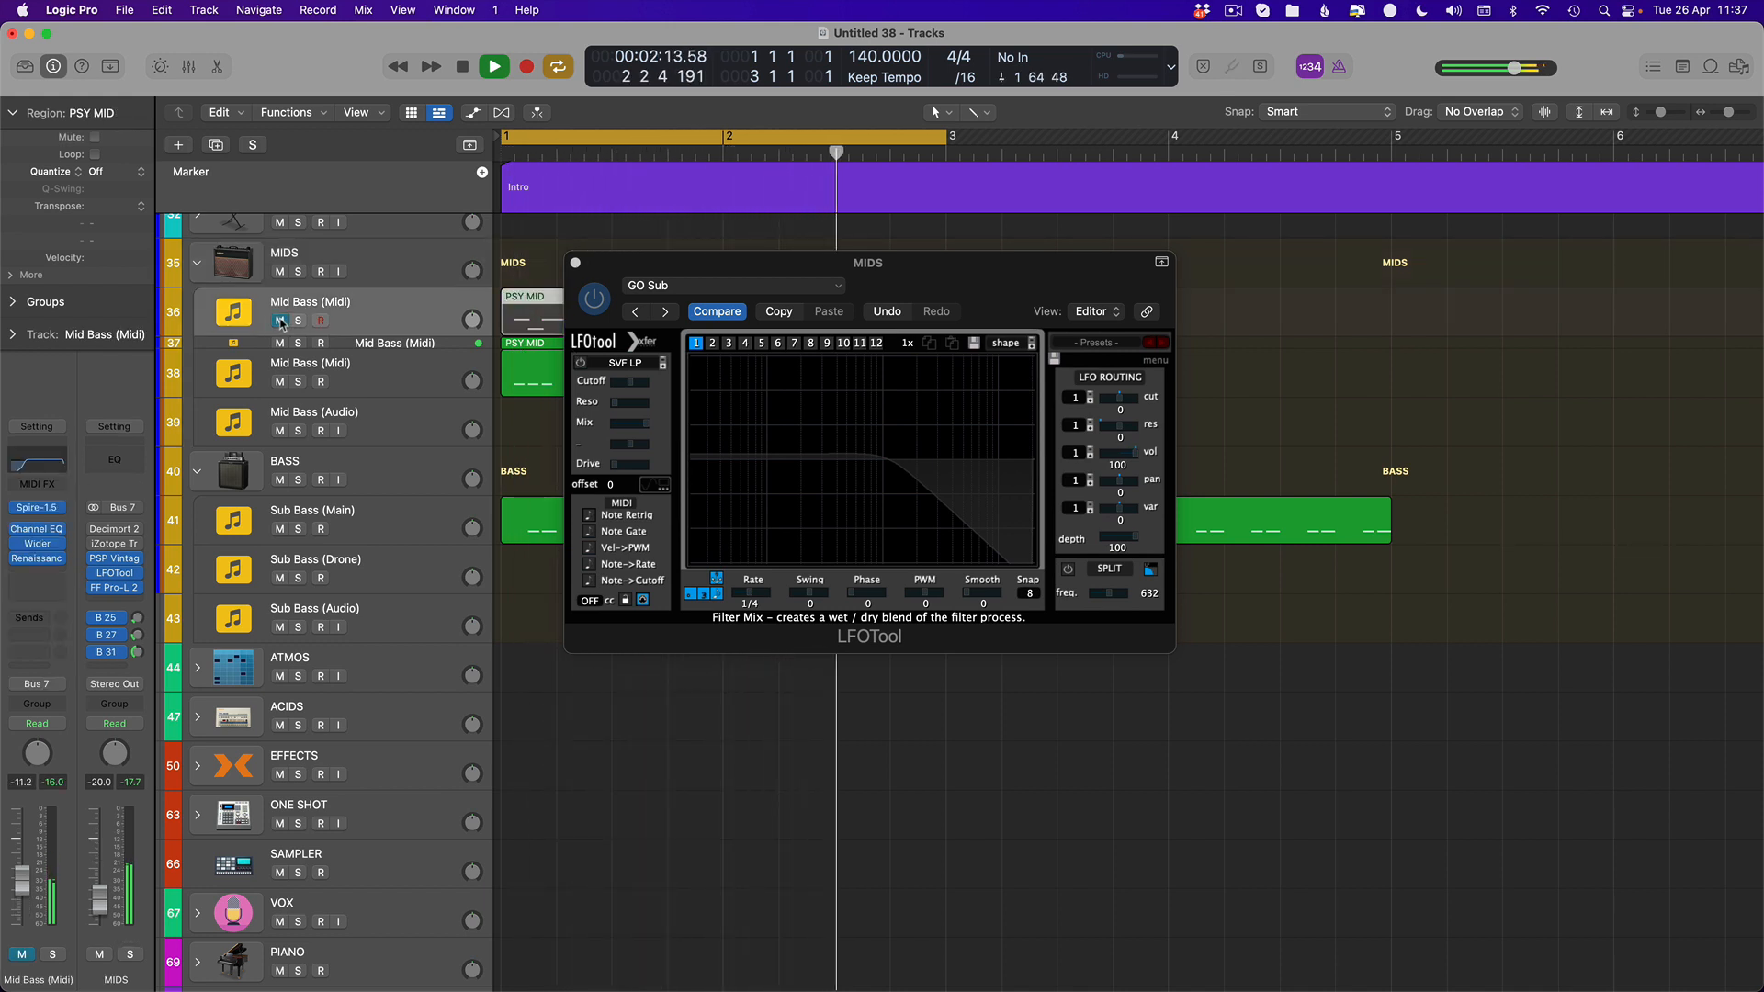
left_click(280, 320)
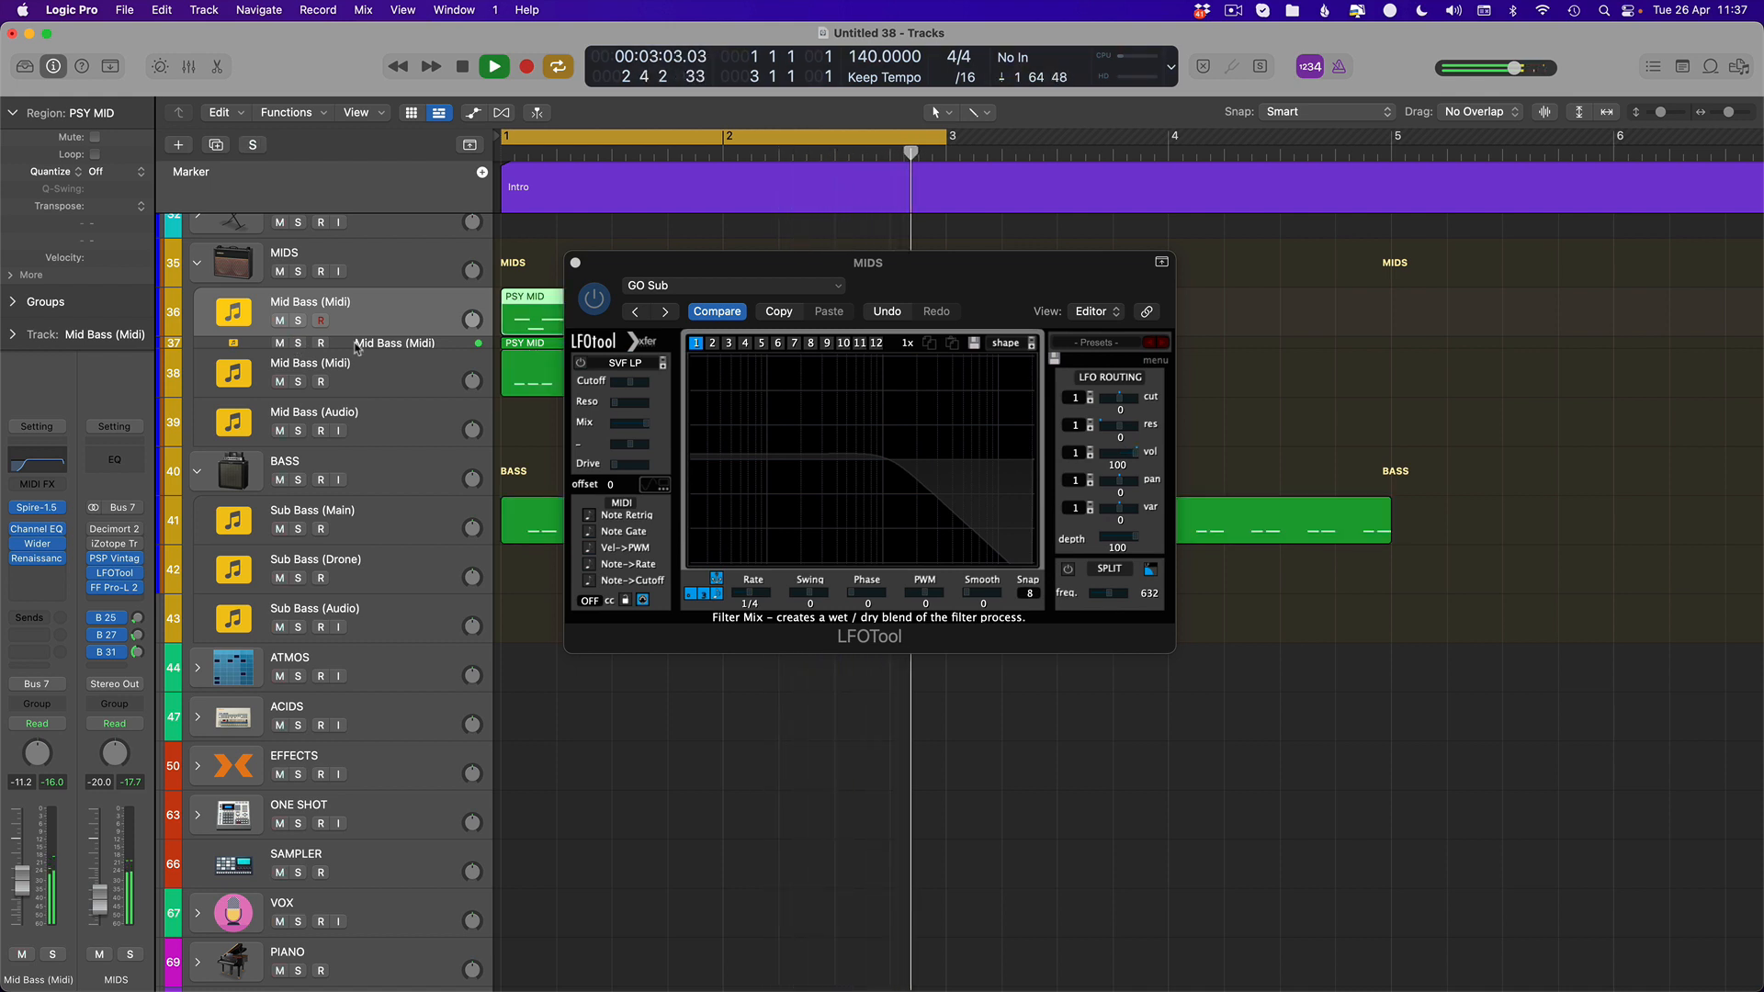
left_click(299, 347)
left_click_drag(22, 894, 22, 893)
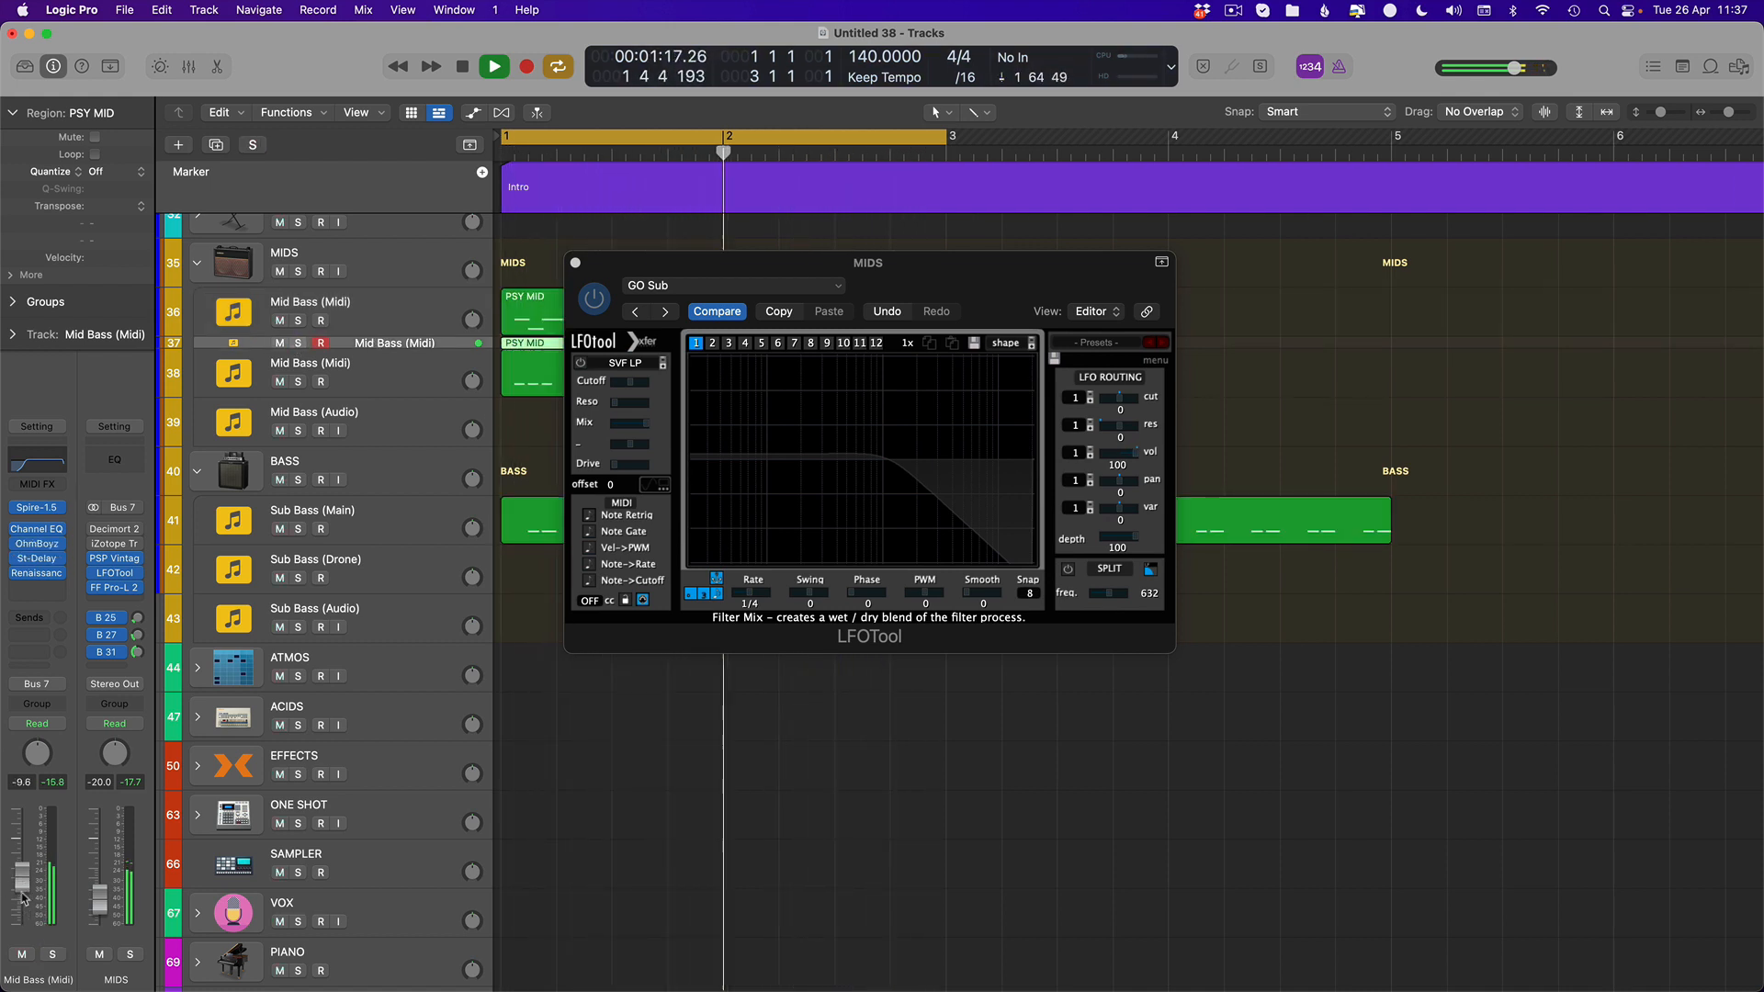
Solo the third Mid Bass (Midi) track to adjust its Spire filter 1 cutoff, then set its fader to -15.4 dB in the full mix
left_click(258, 357)
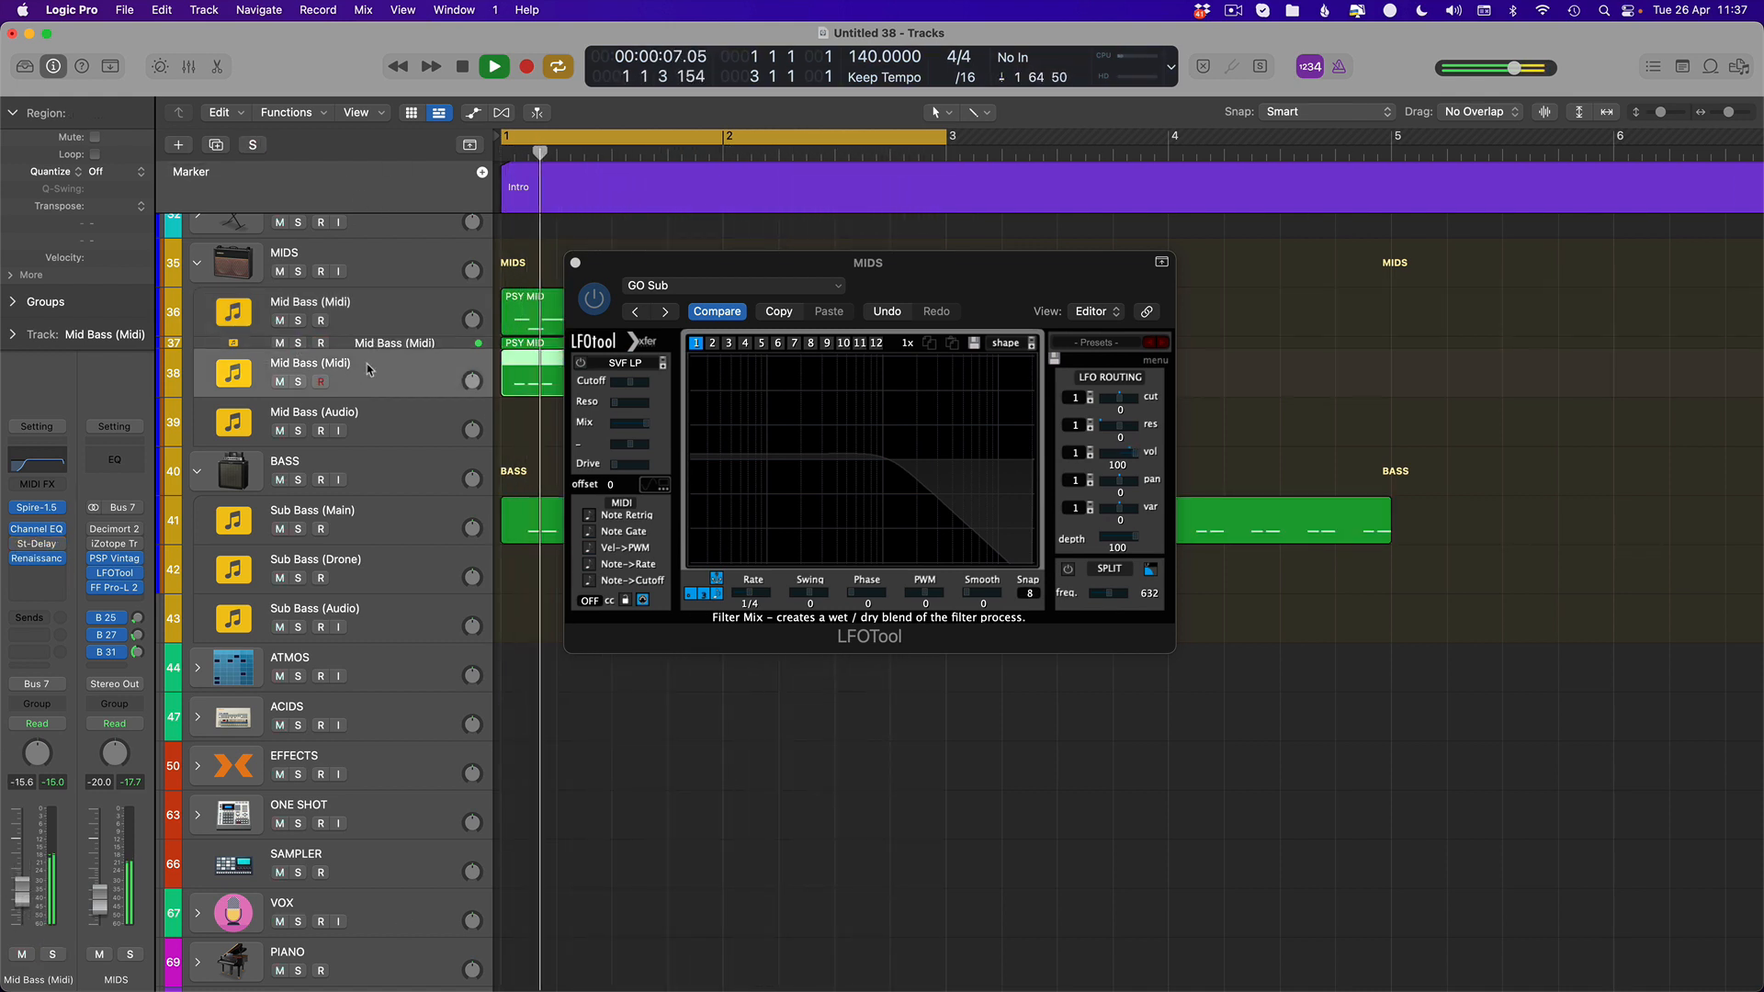
key("s")
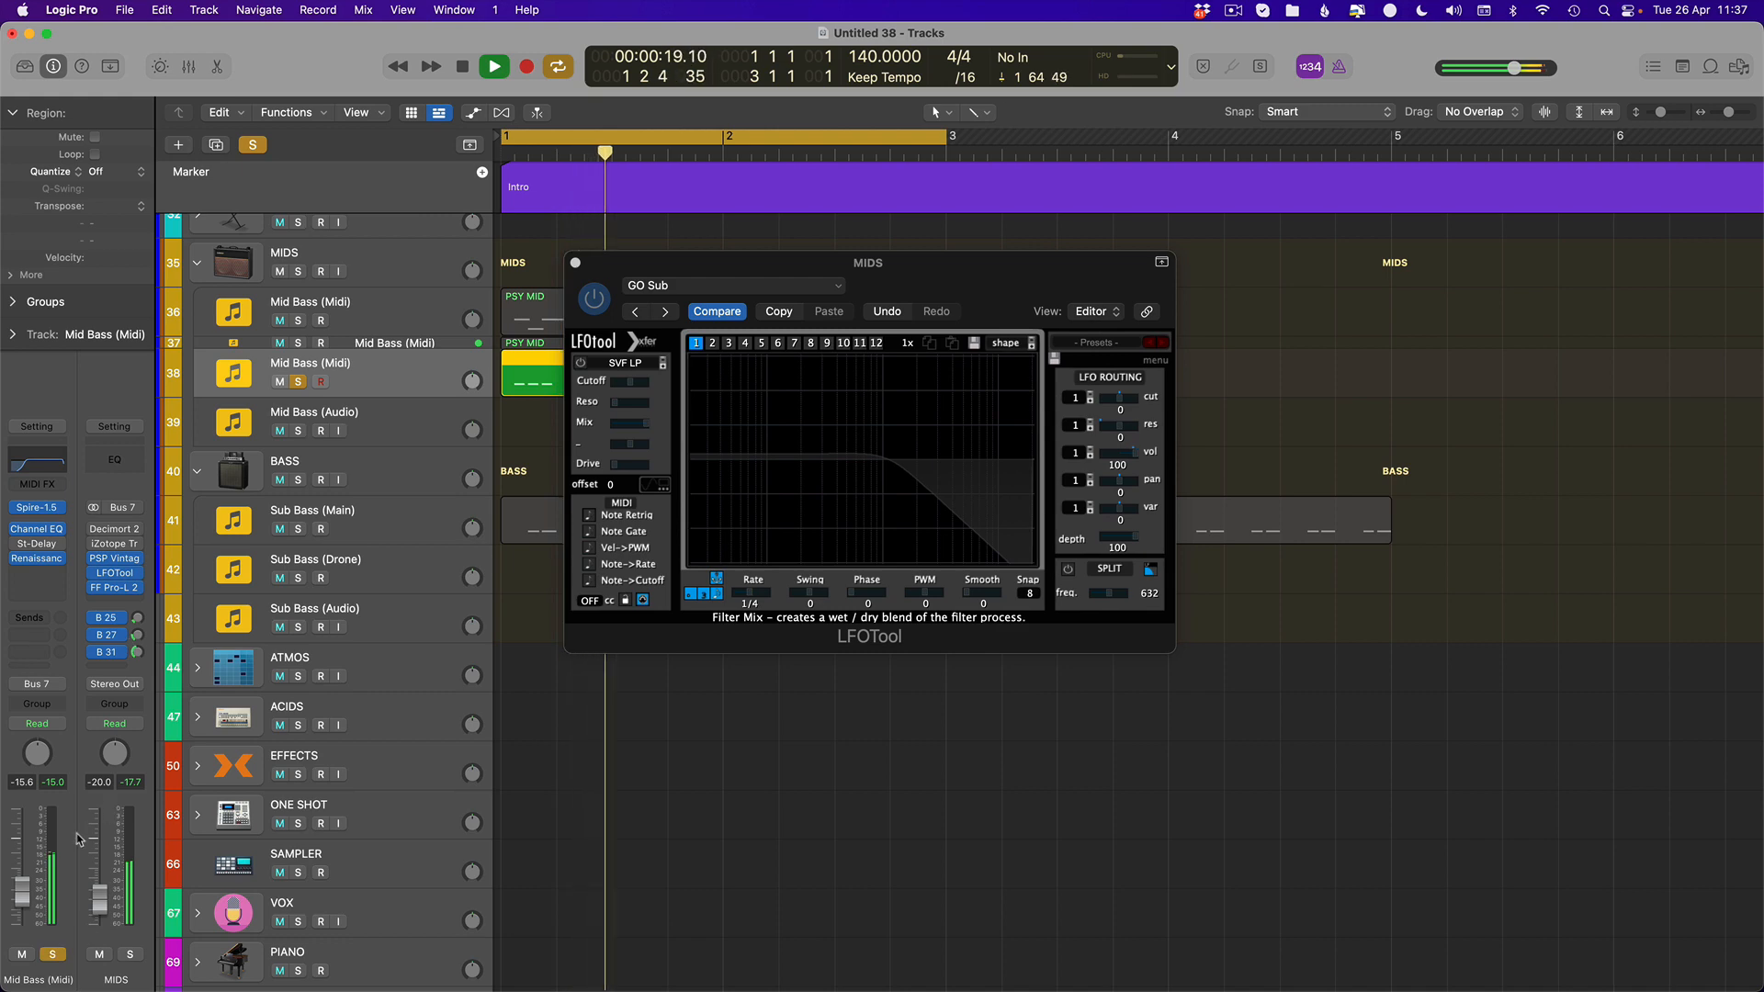
left_click(43, 509)
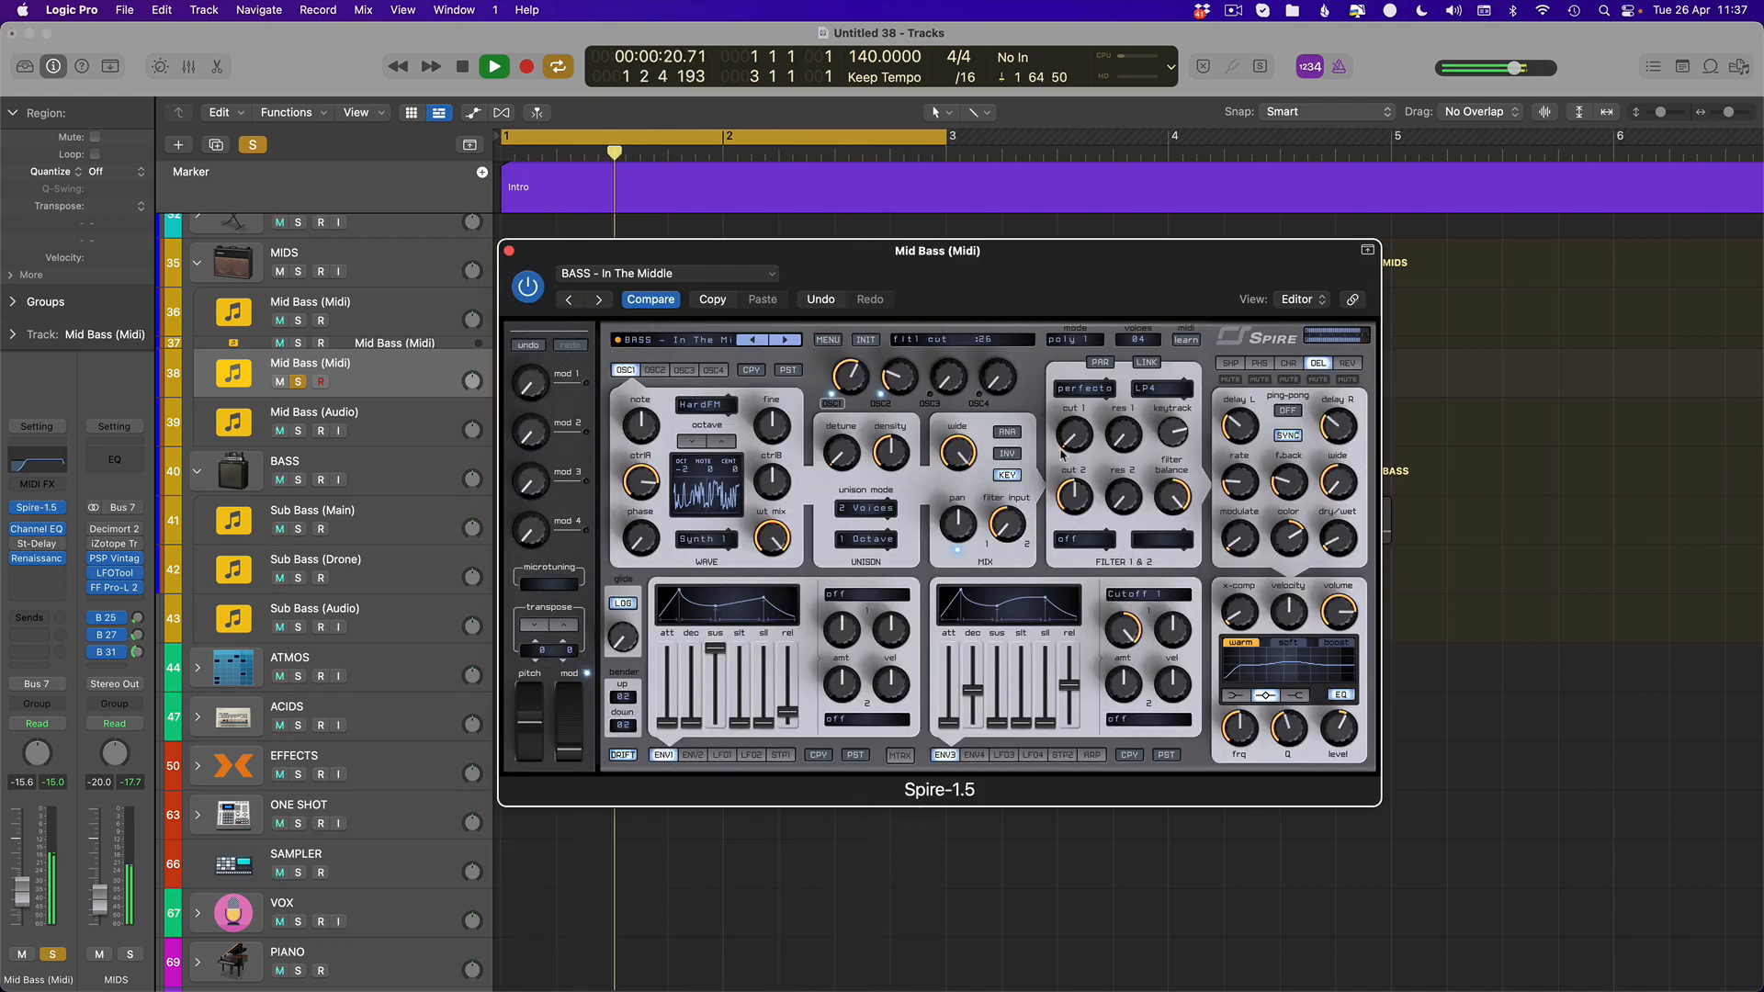
left_click_drag(22, 894, 22, 896)
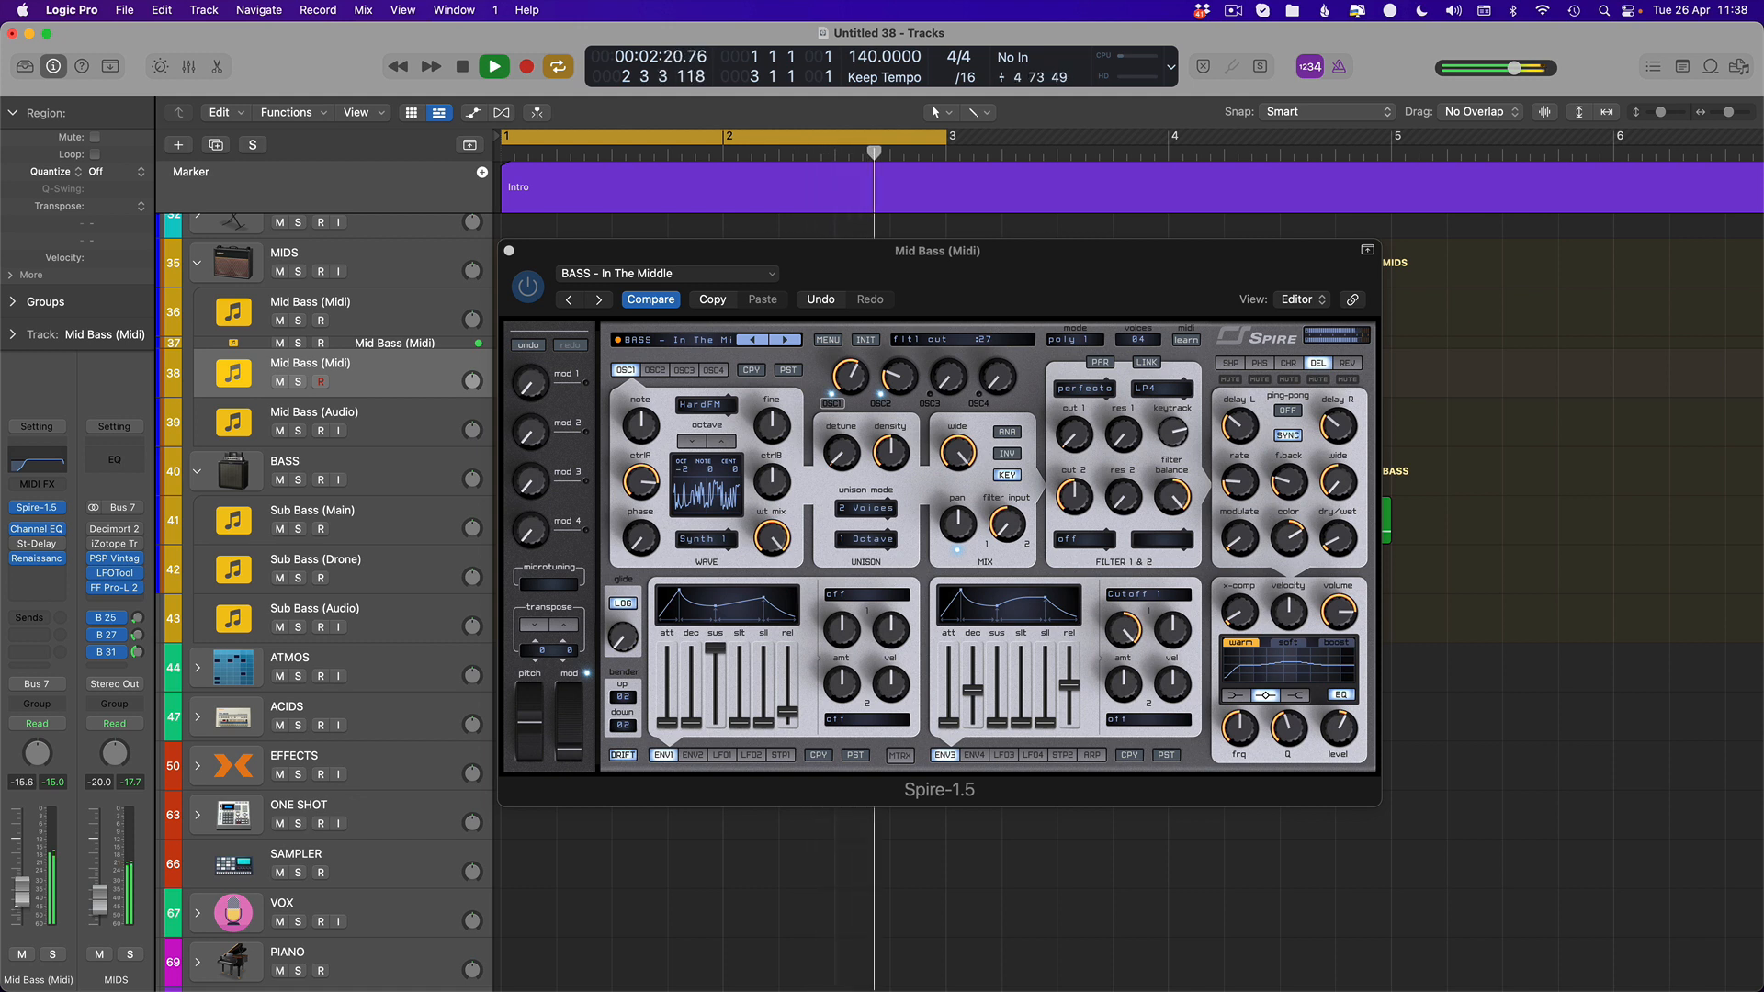
key("c")
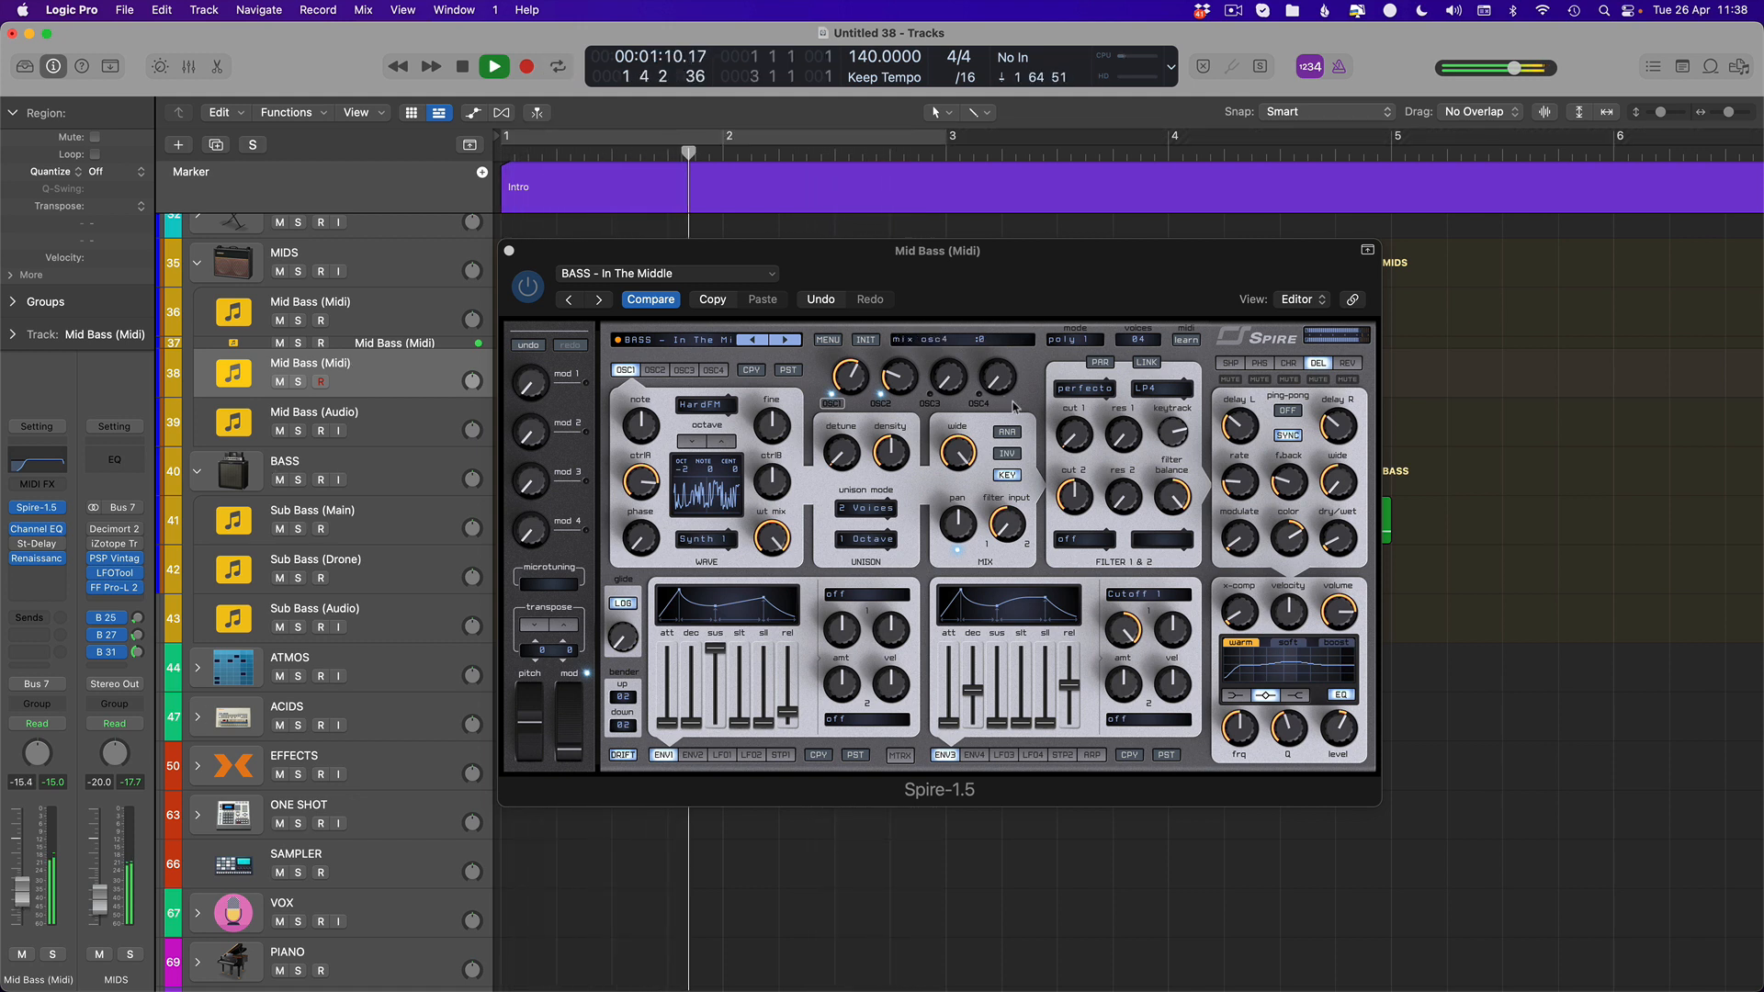
left_click(1068, 416)
key("c")
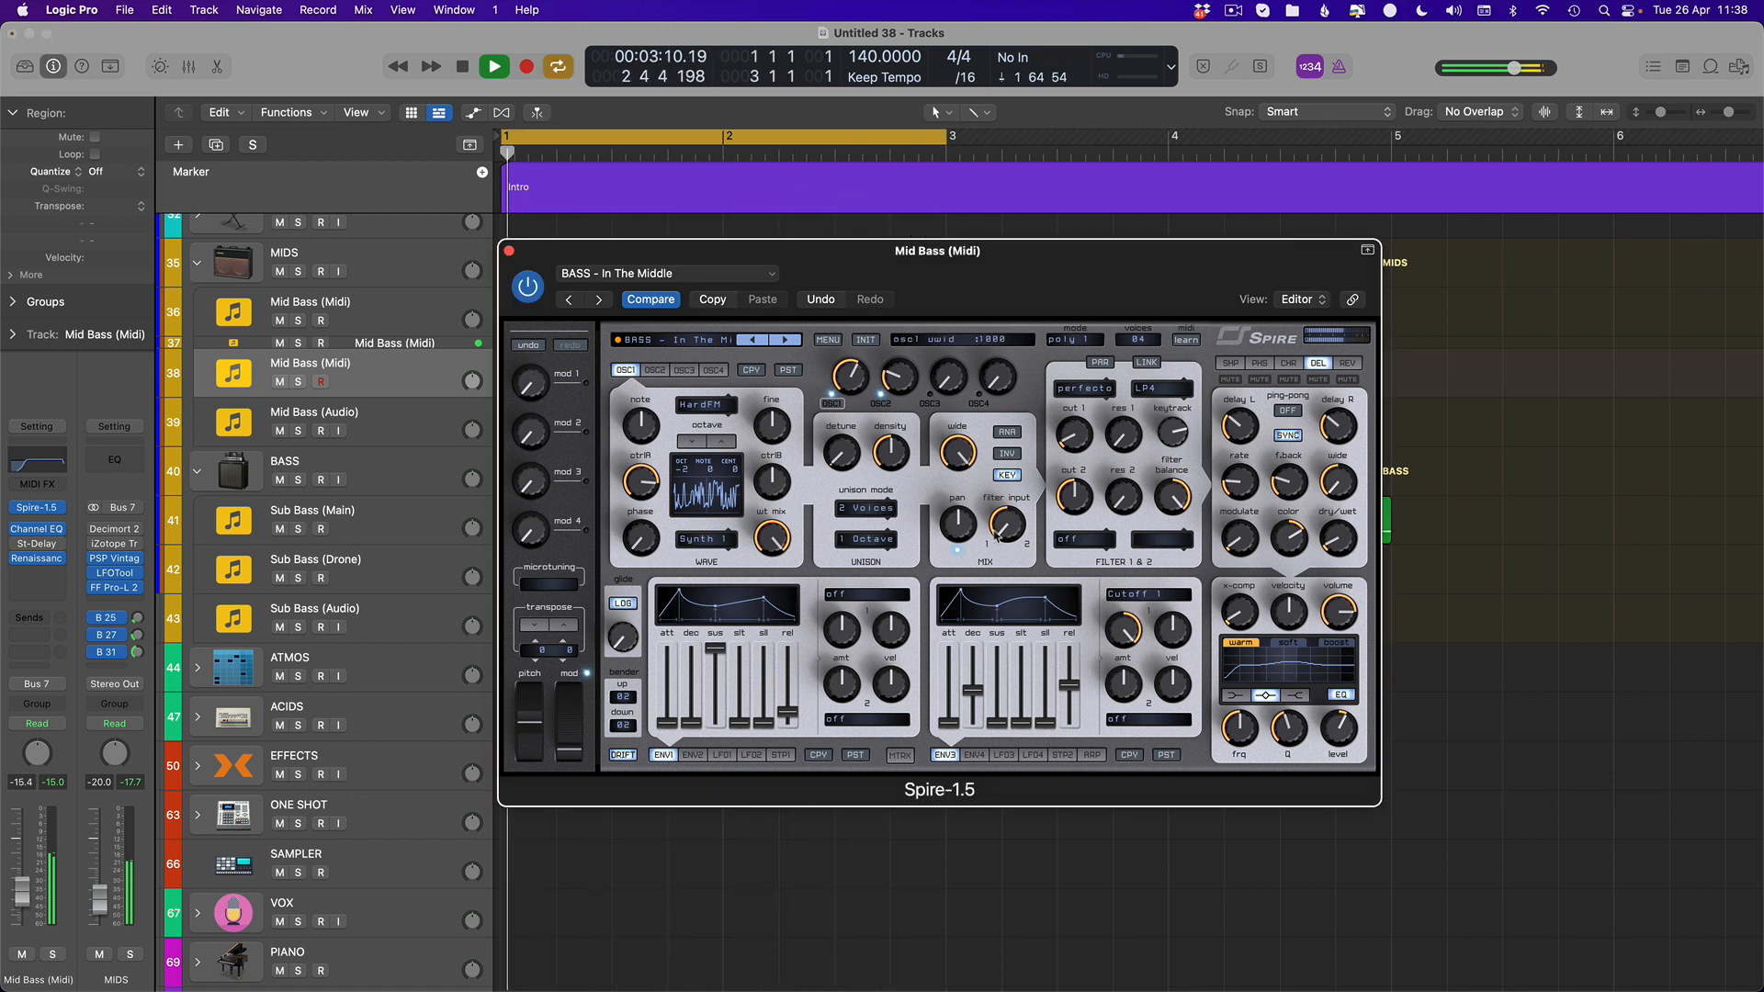
Hide the Spire plug-in window, show more bars of the arrangement and stop playback
key("v")
key("super+Left")
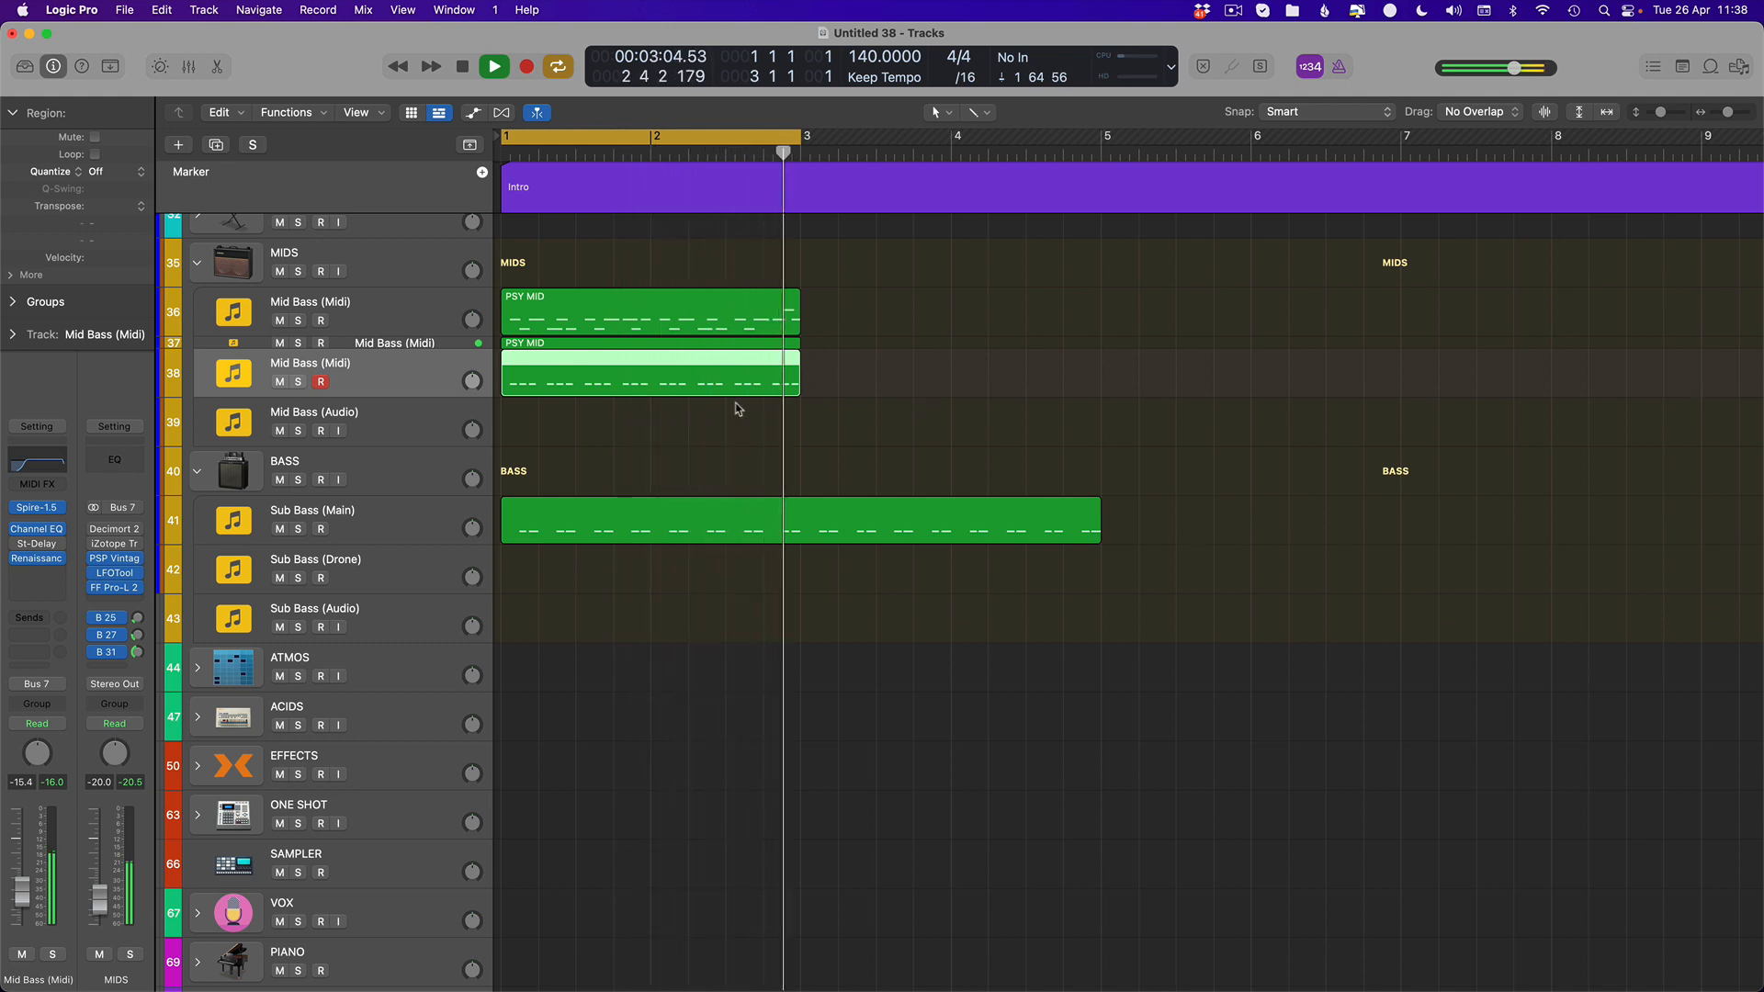
key("space")
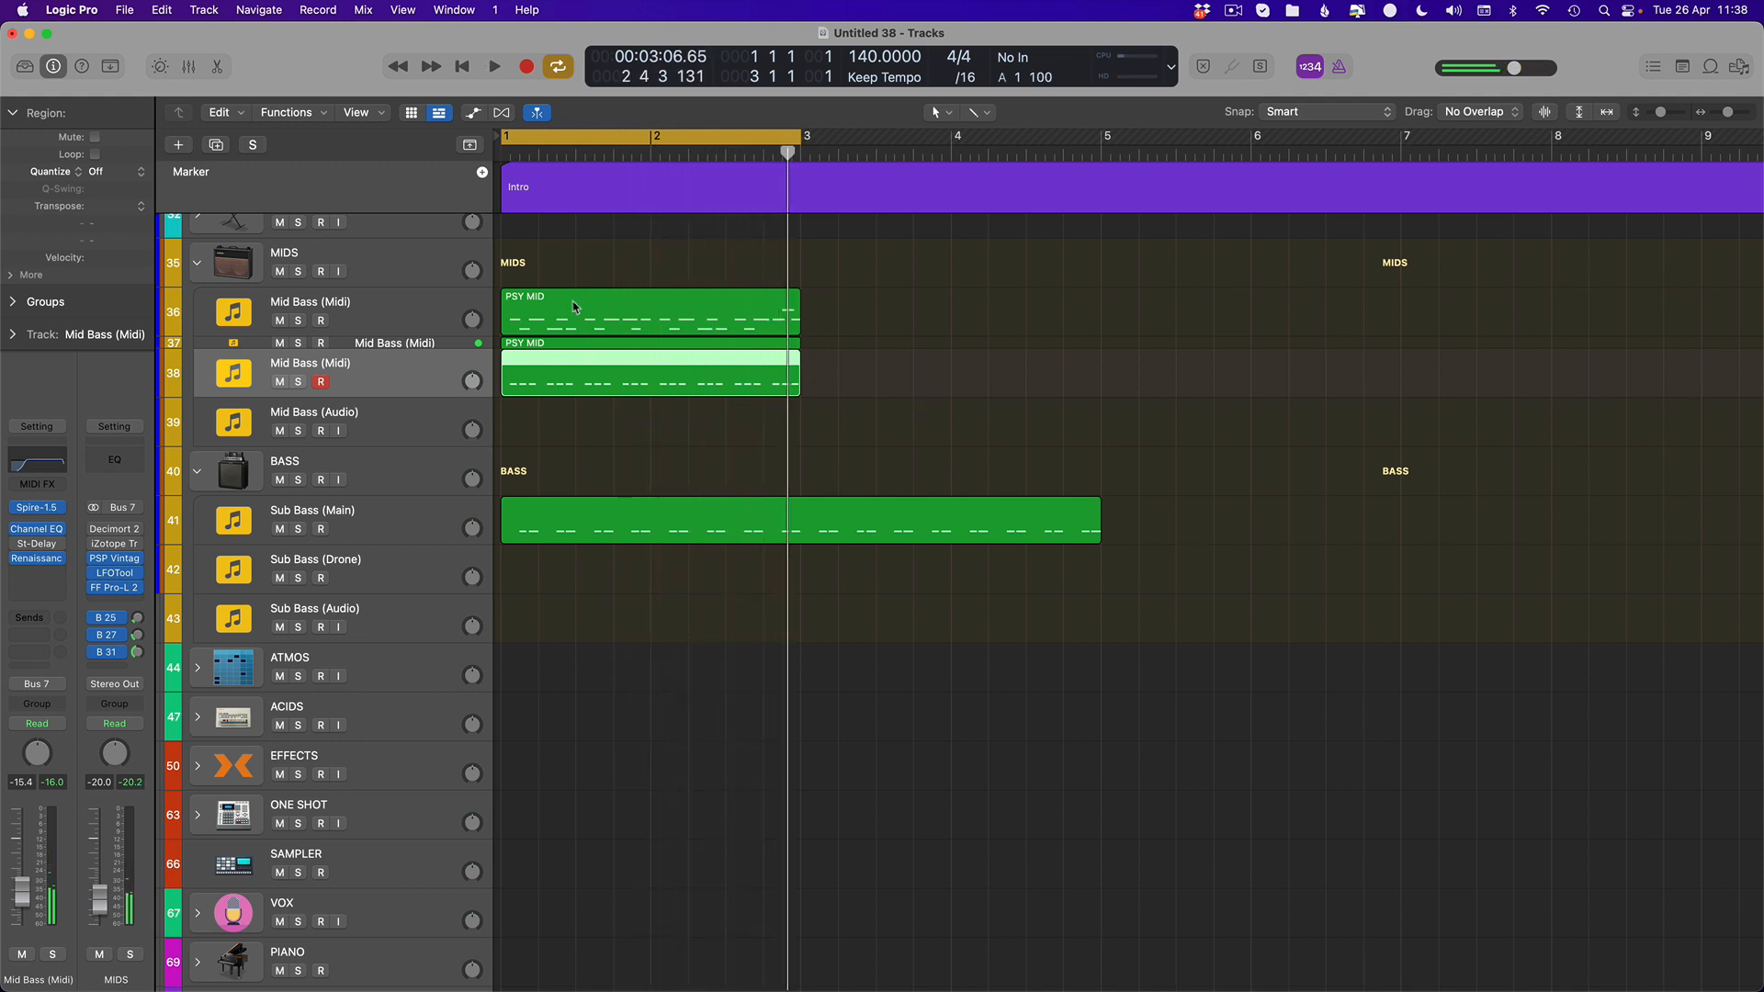
Enlarge the track rows and select the three Mid Bass (Midi) tracks with their two-bar regions
left_click(573, 308)
left_click(570, 344)
left_click(422, 383)
key("super+Down")
key("super+Down")
key("super+Down")
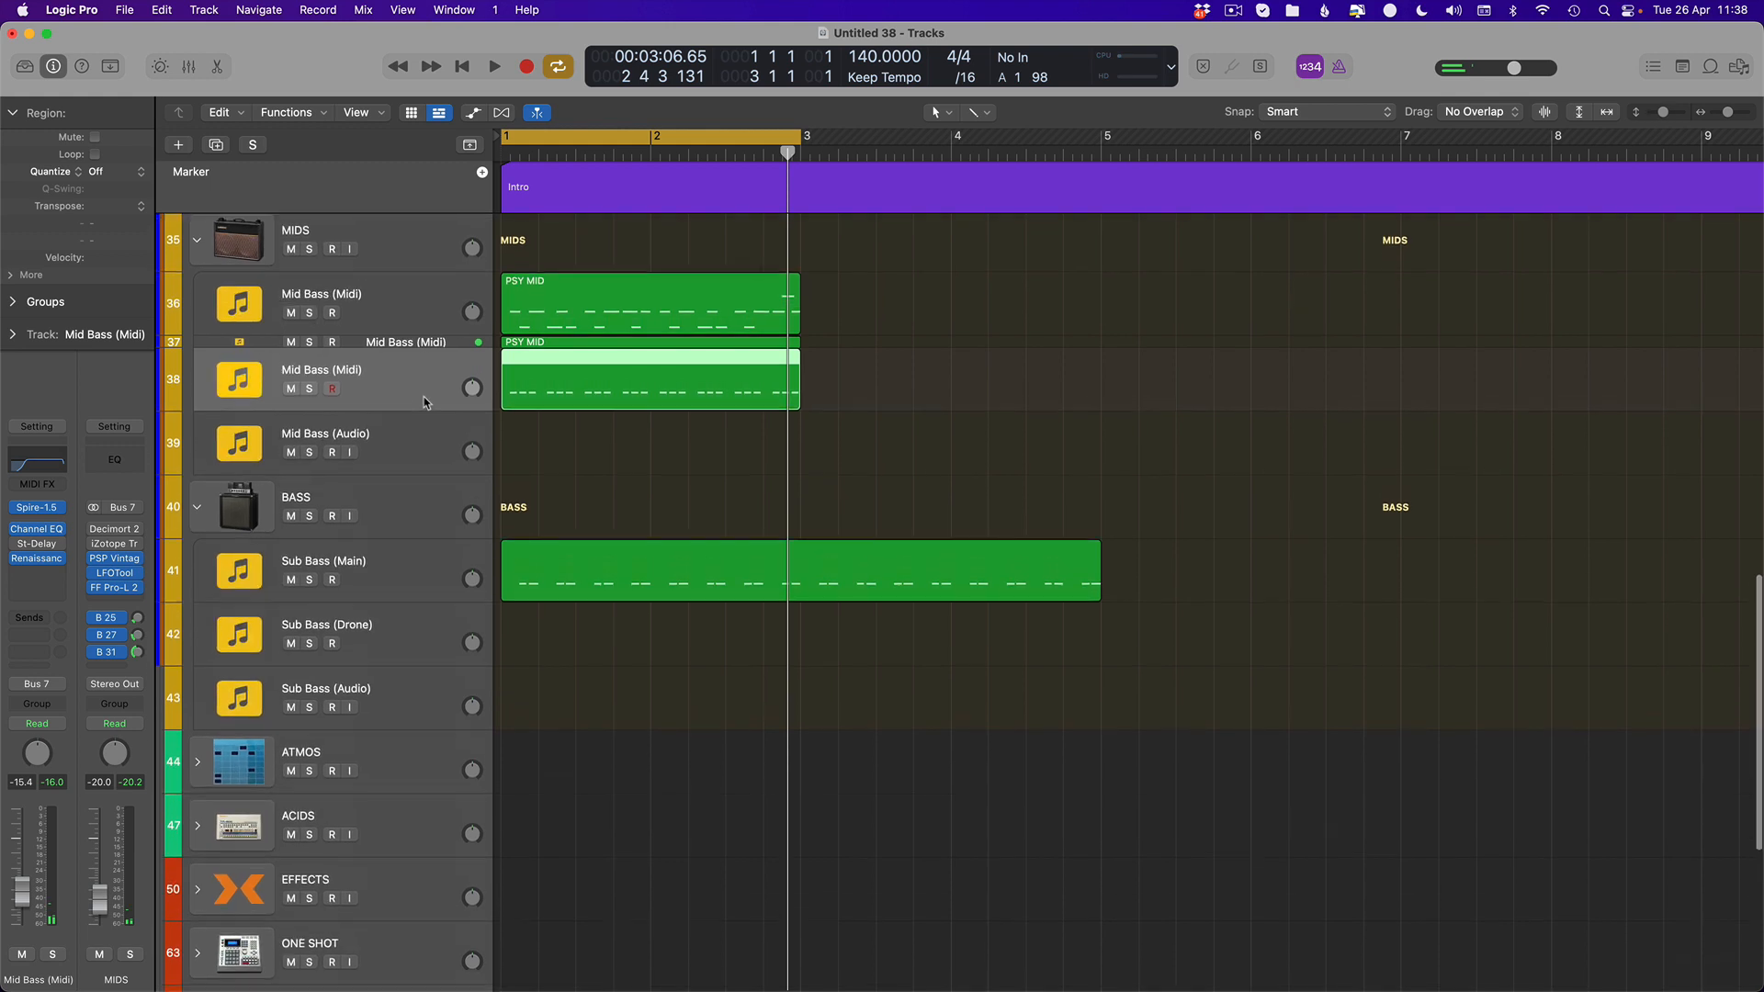
key("super+Down")
left_click(324, 333)
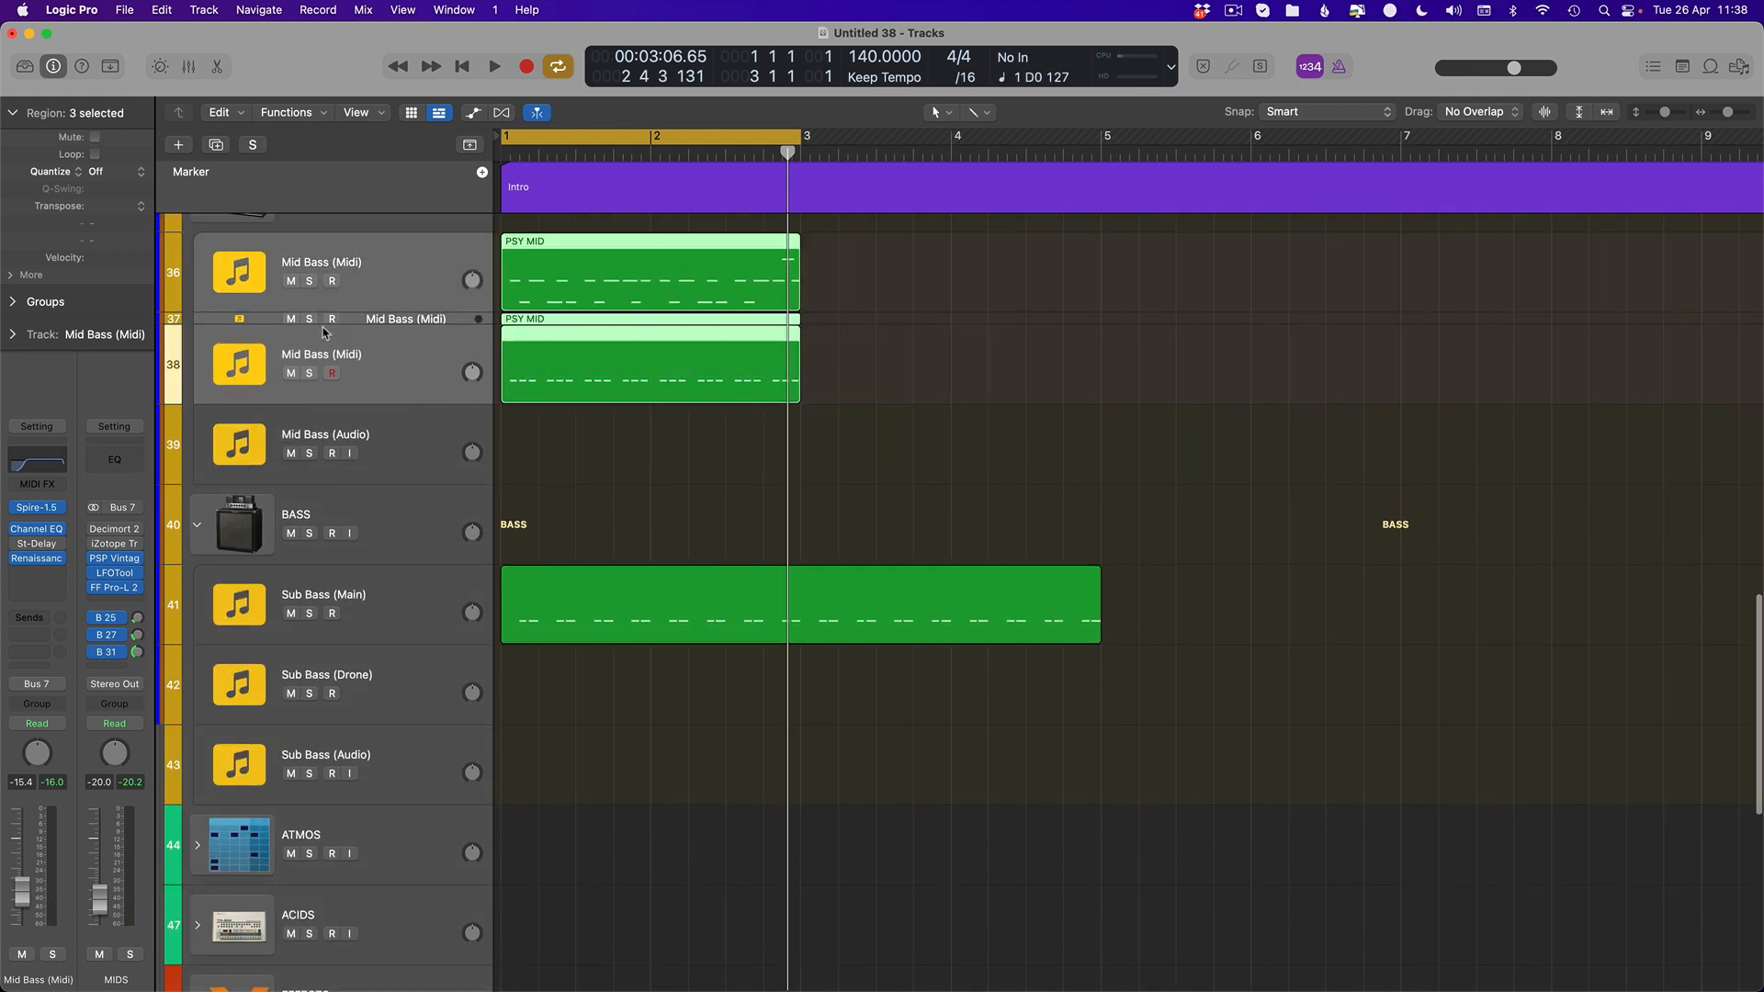
Solo only the uppermost Mid Bass (Midi) track and play its two-bar pattern
left_click(309, 282)
left_click(309, 281)
left_click(386, 294)
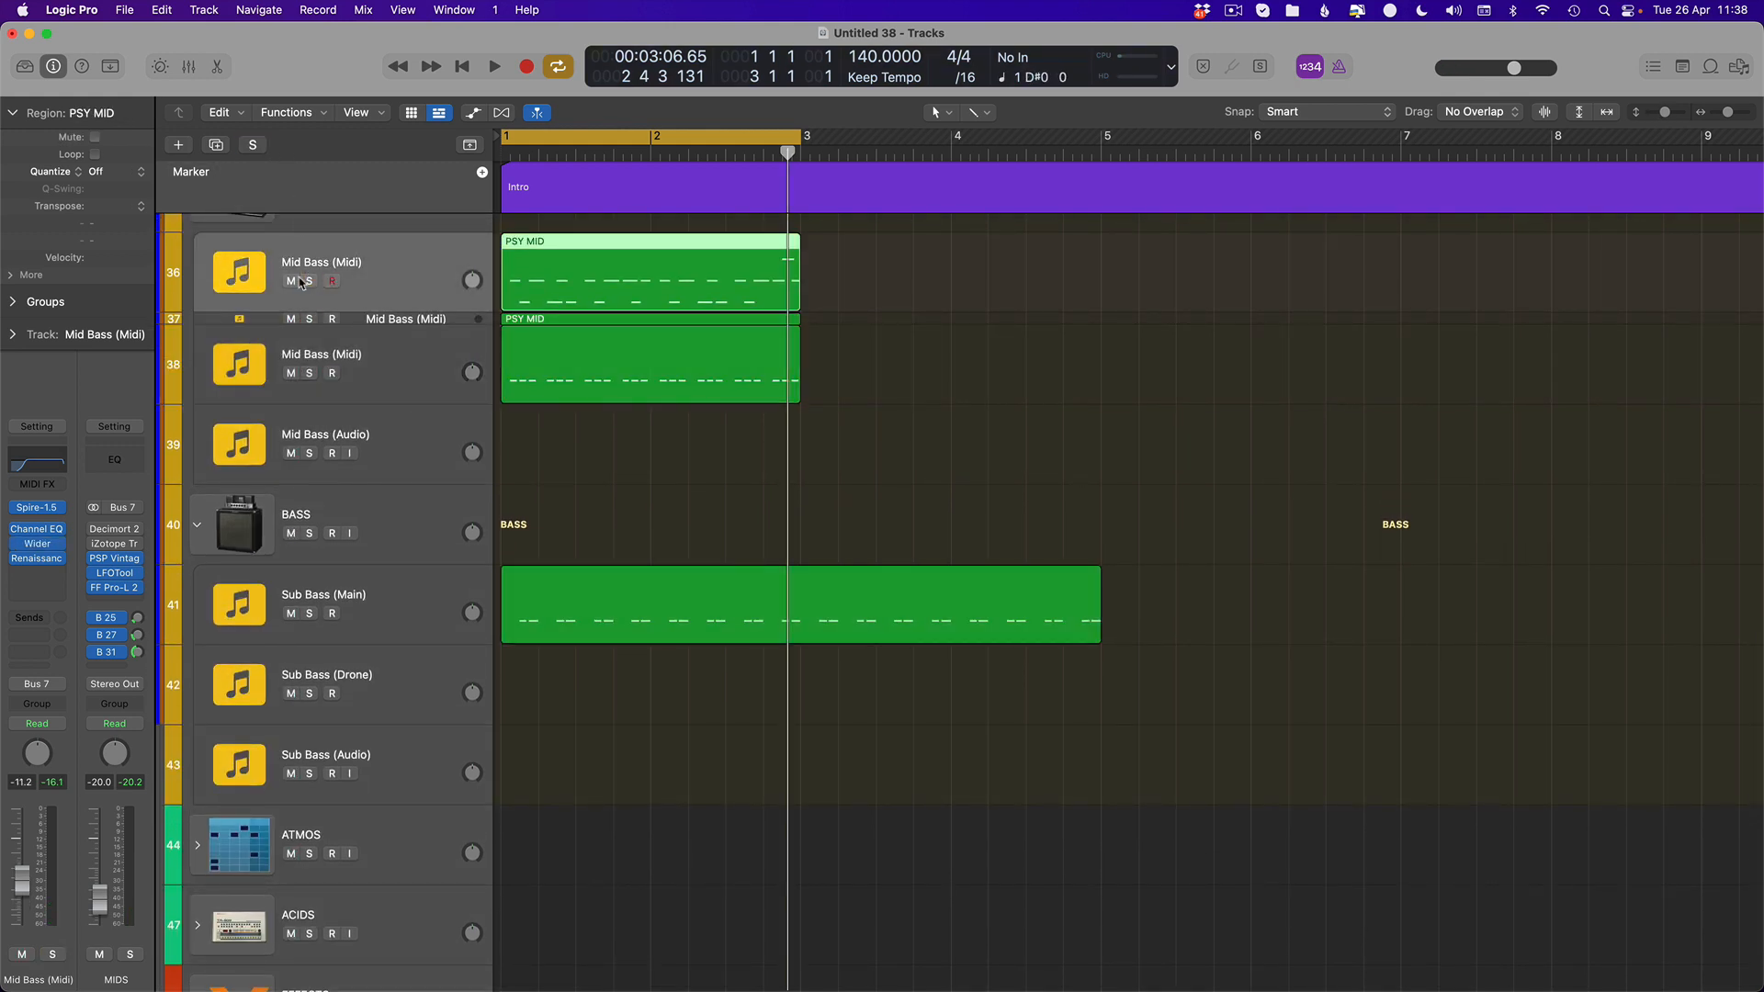
left_click(308, 281)
key("space")
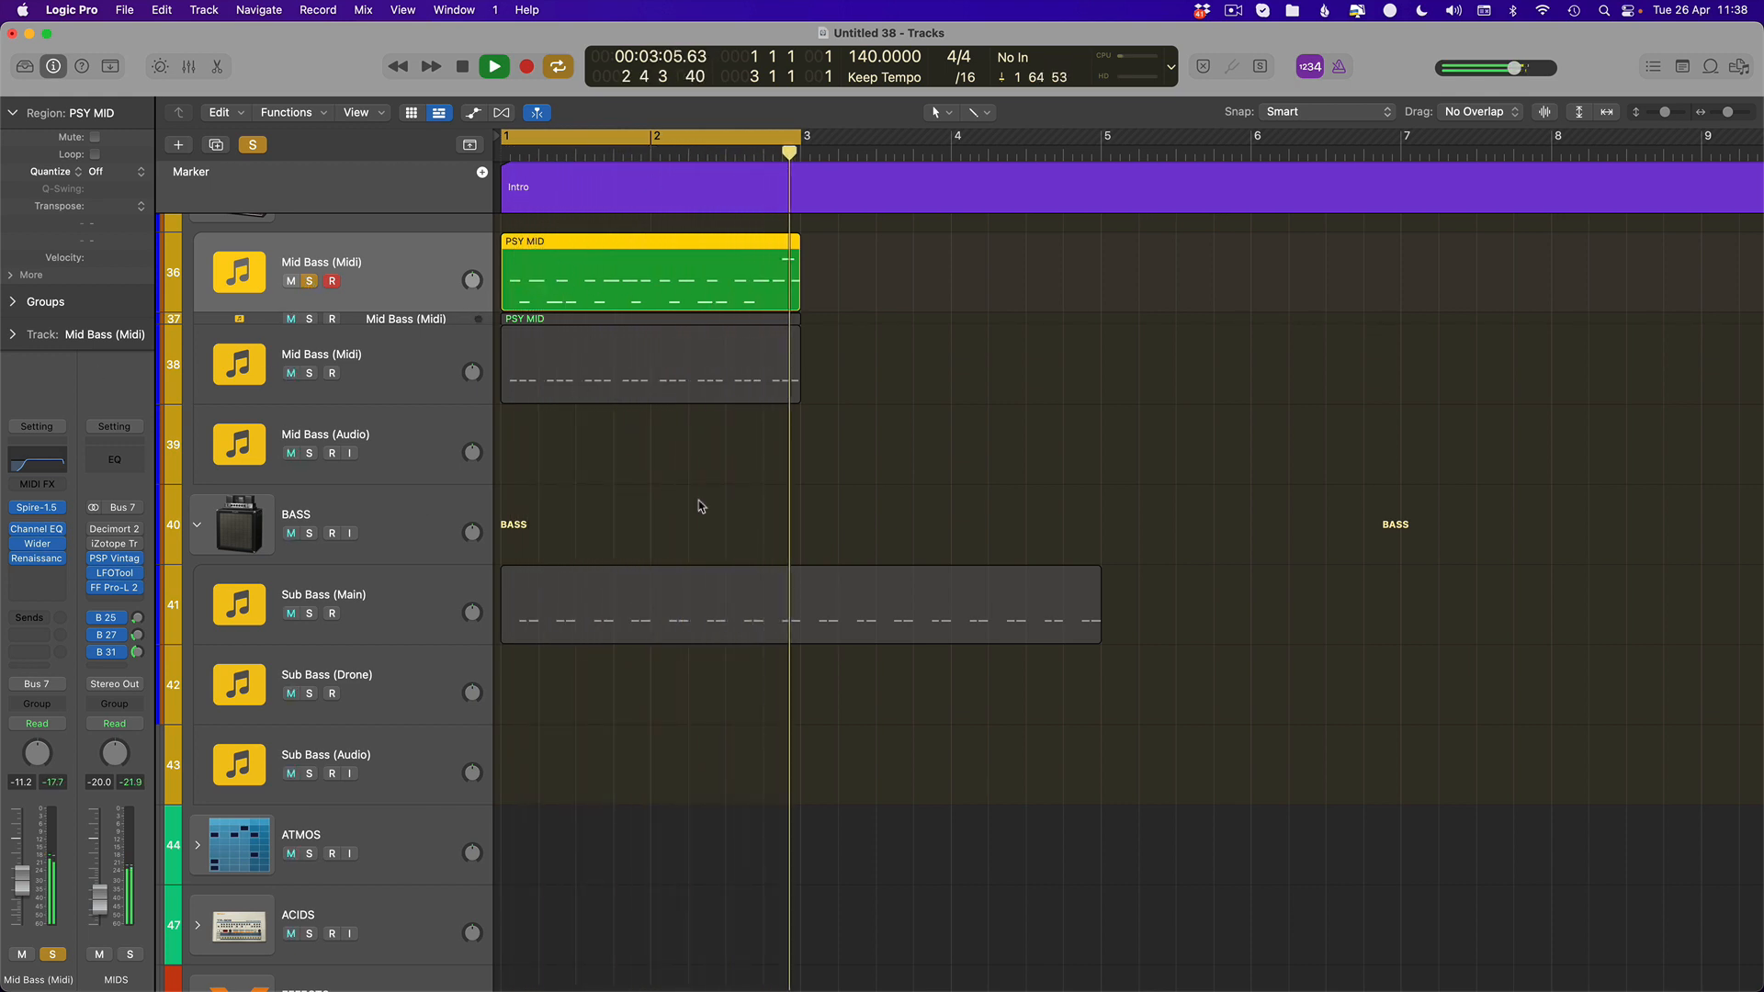
key("space")
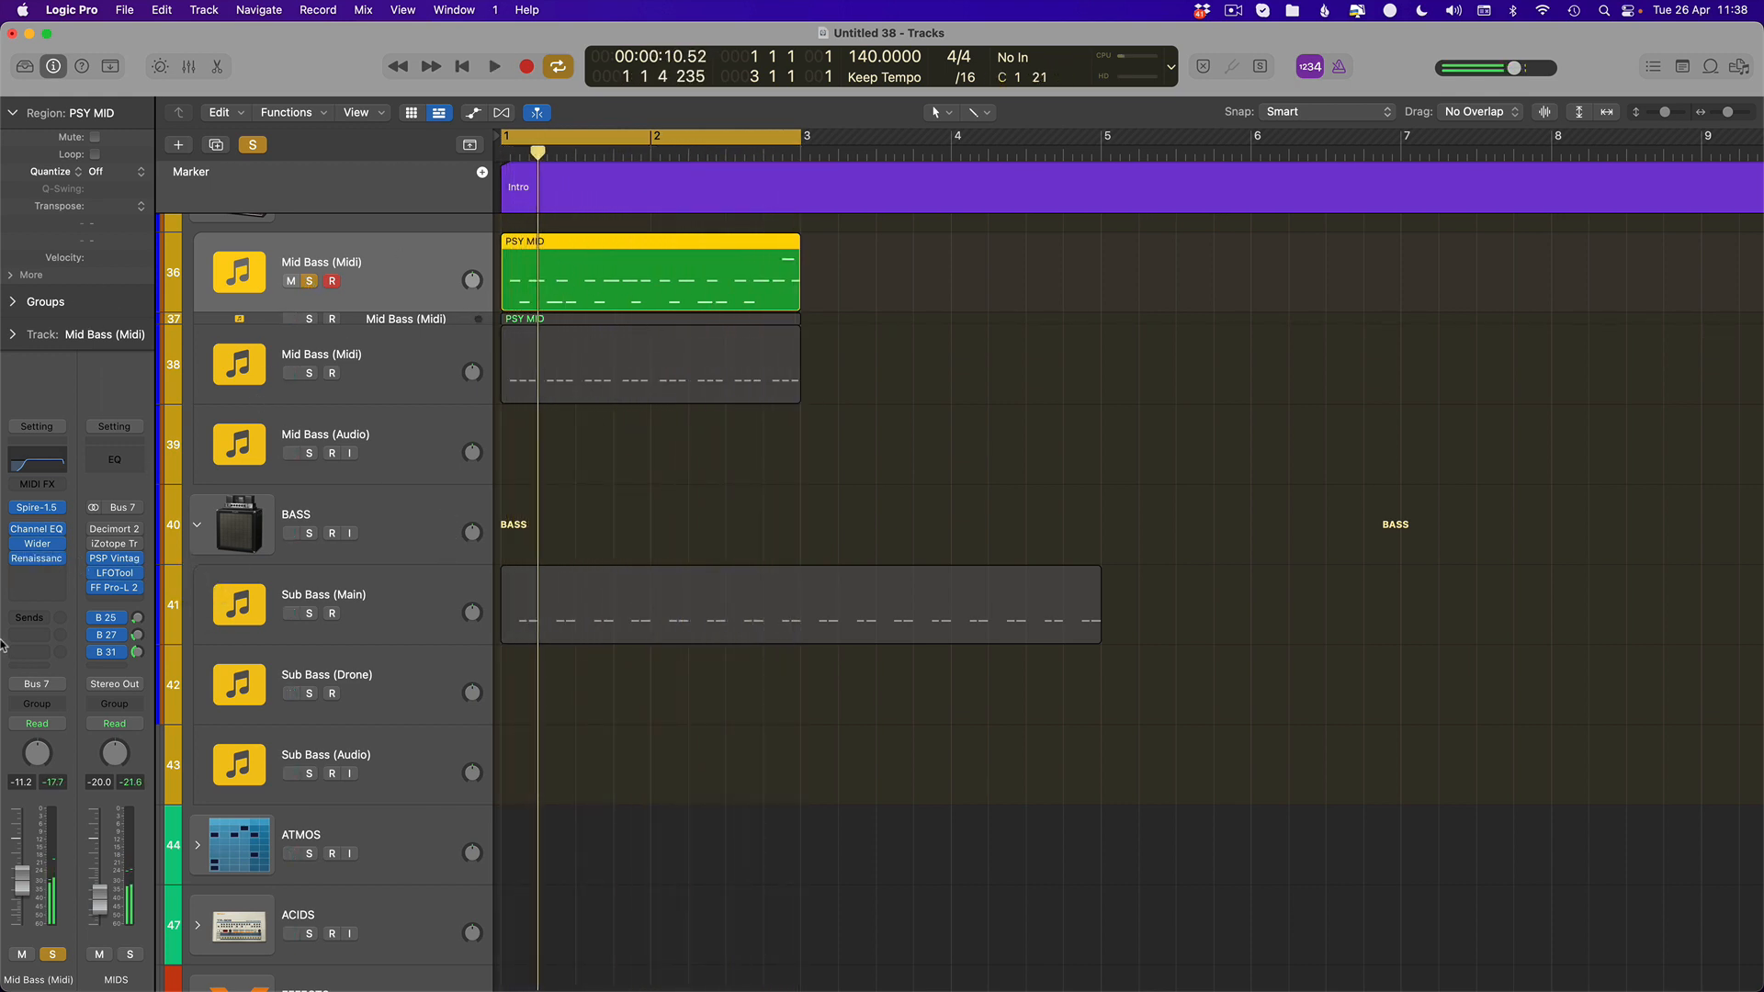
Switch the solo to the duplicate Mid Bass (Midi) track and play that layer alone
mouse_move(44, 545)
left_click(309, 319)
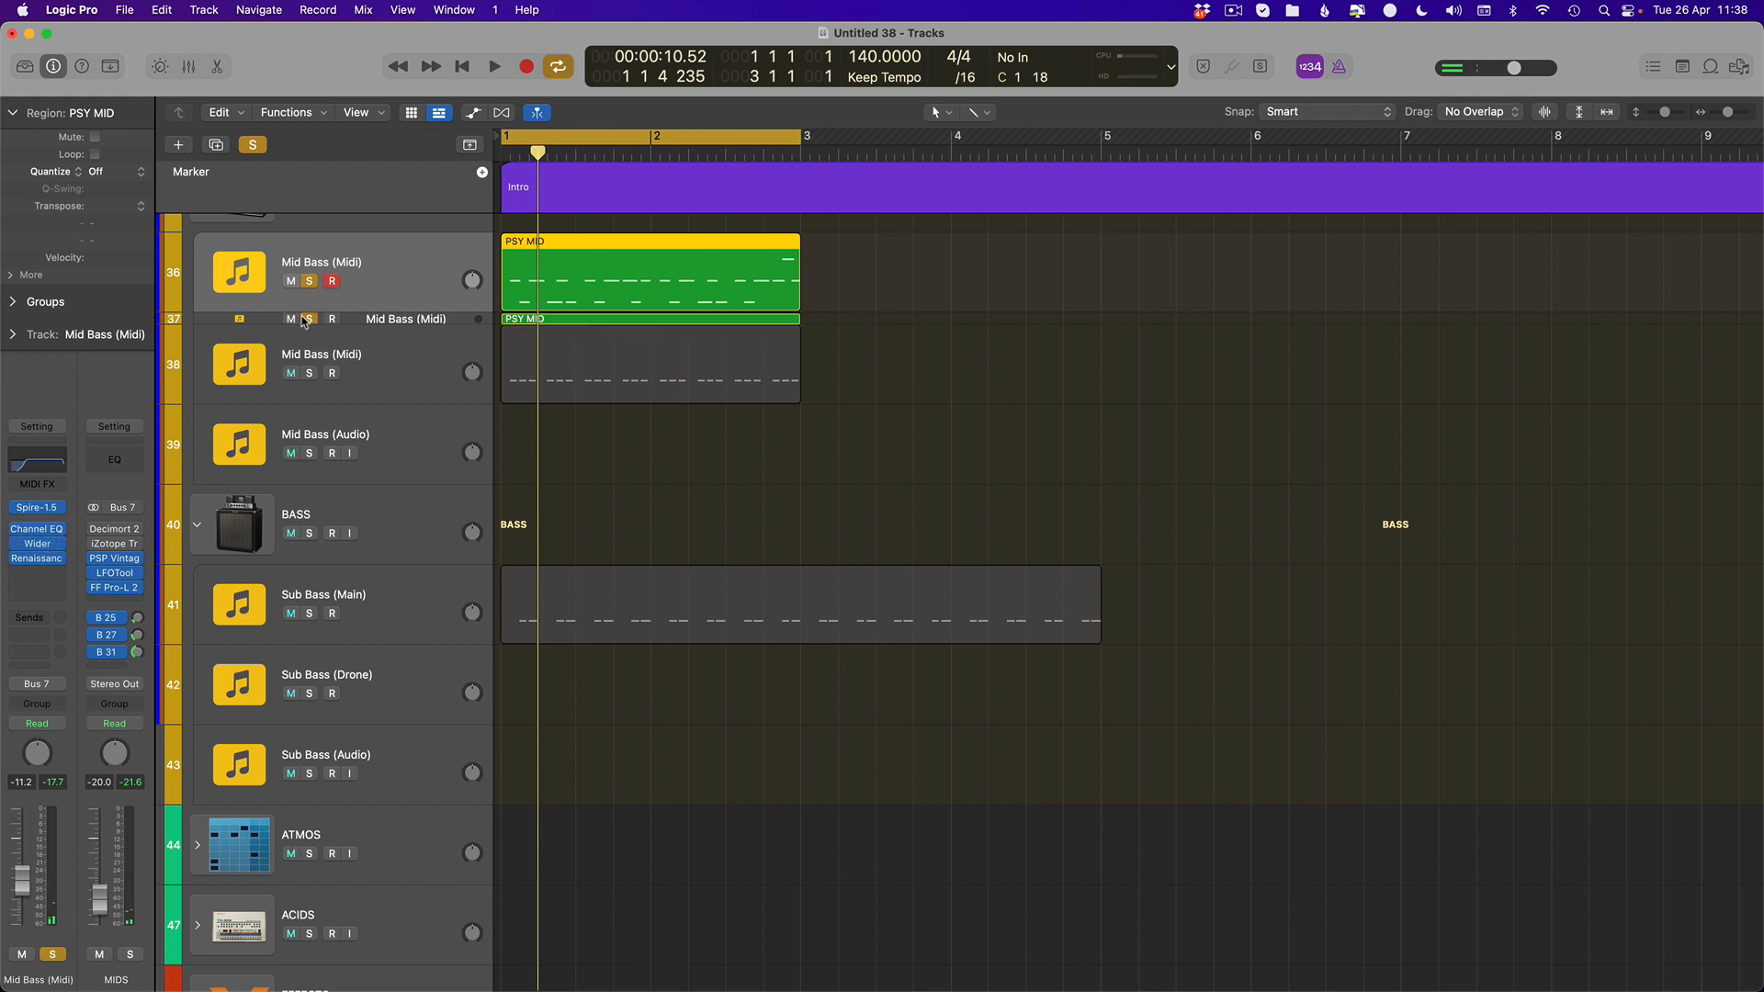
left_click(310, 280)
left_click(610, 322)
key("space")
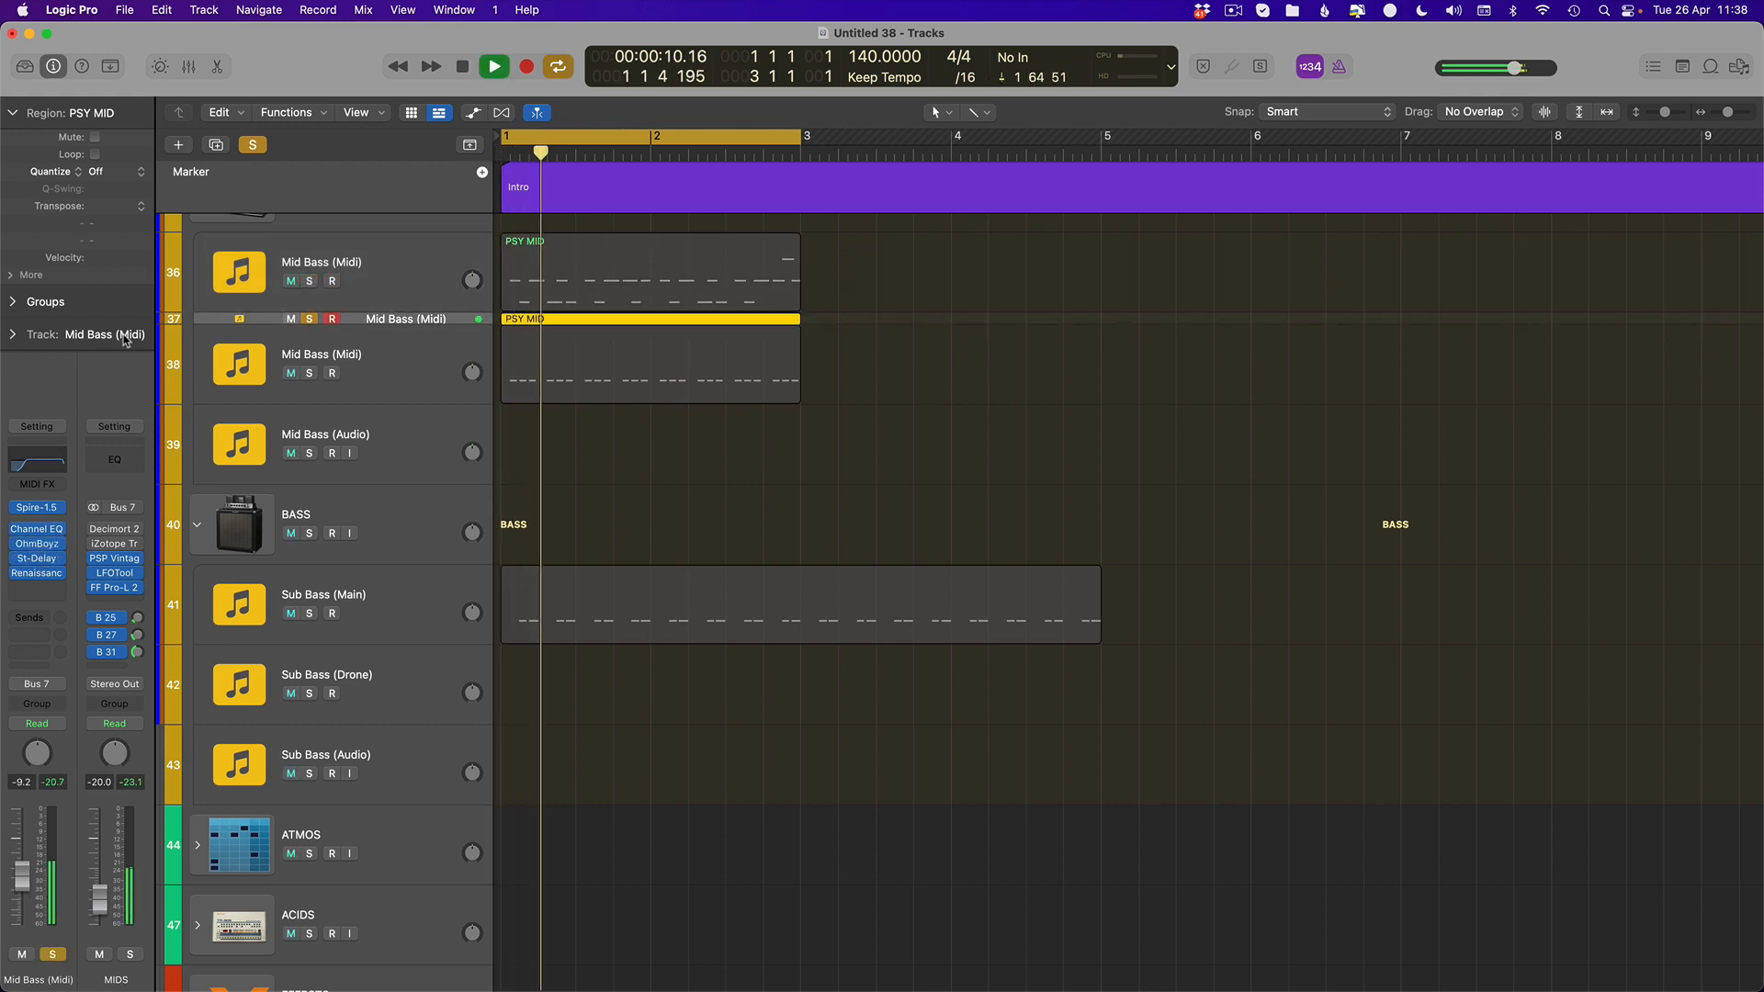
key("space")
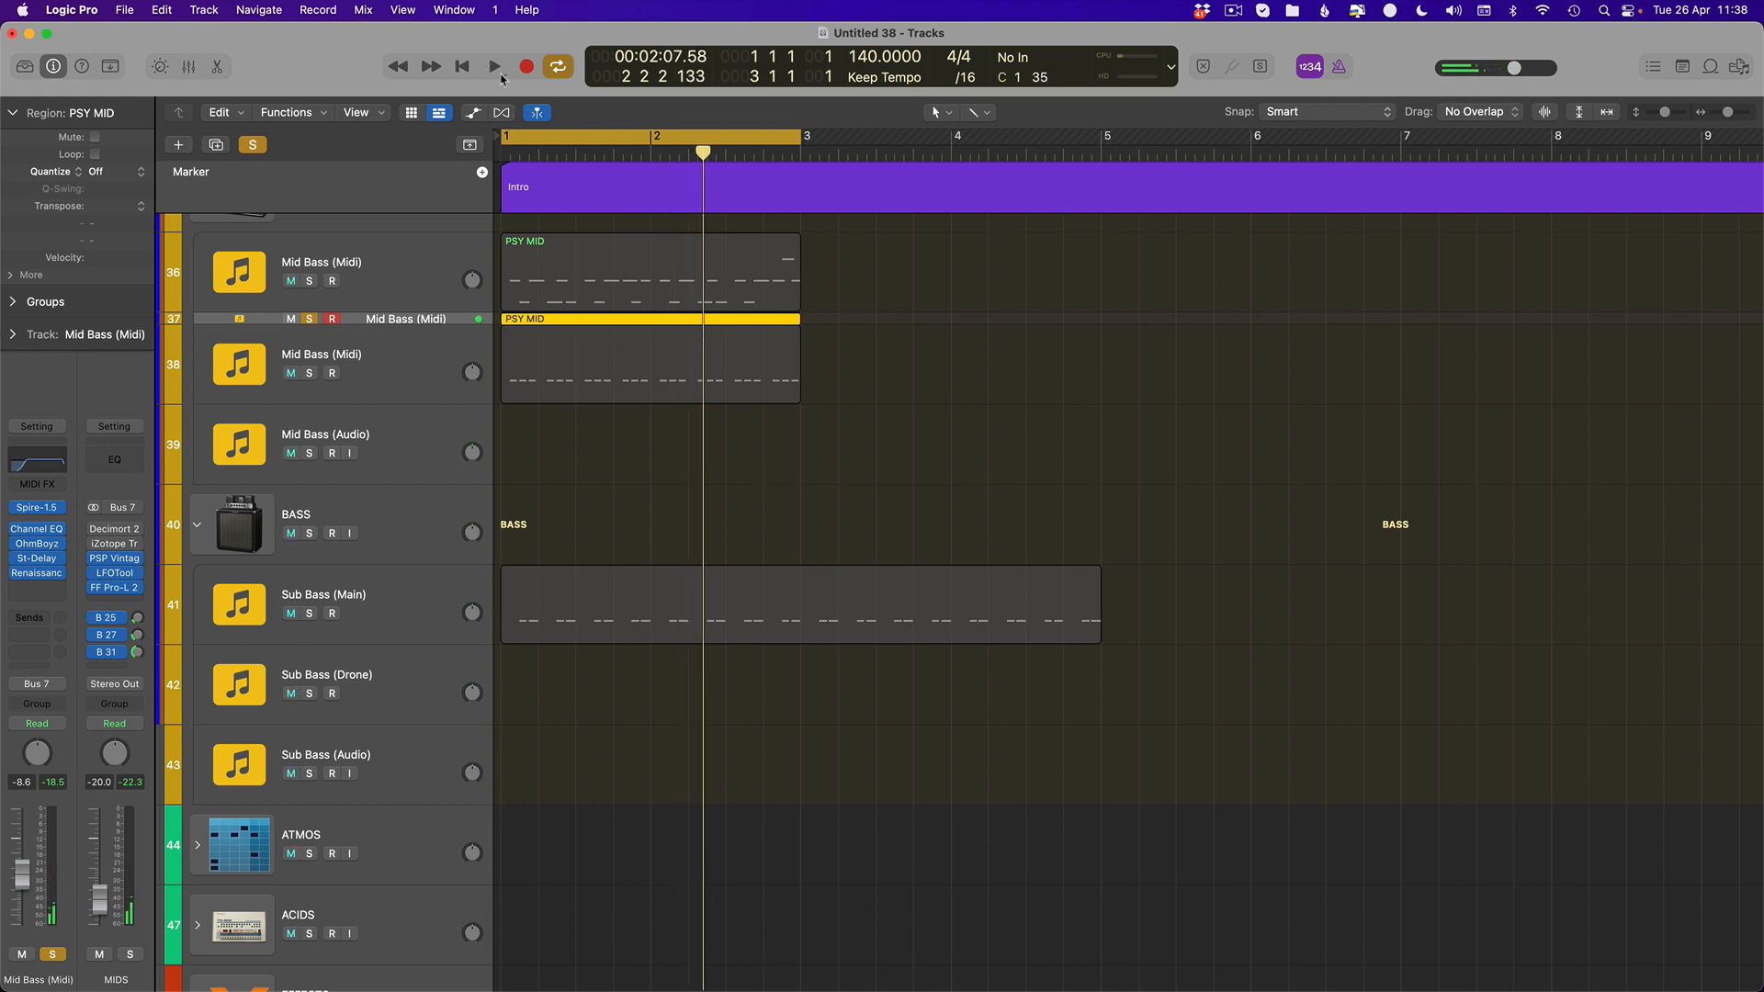
Switch the solo to the third Mid Bass (Midi) track and play that layer alone
left_click(309, 373)
left_click(309, 319)
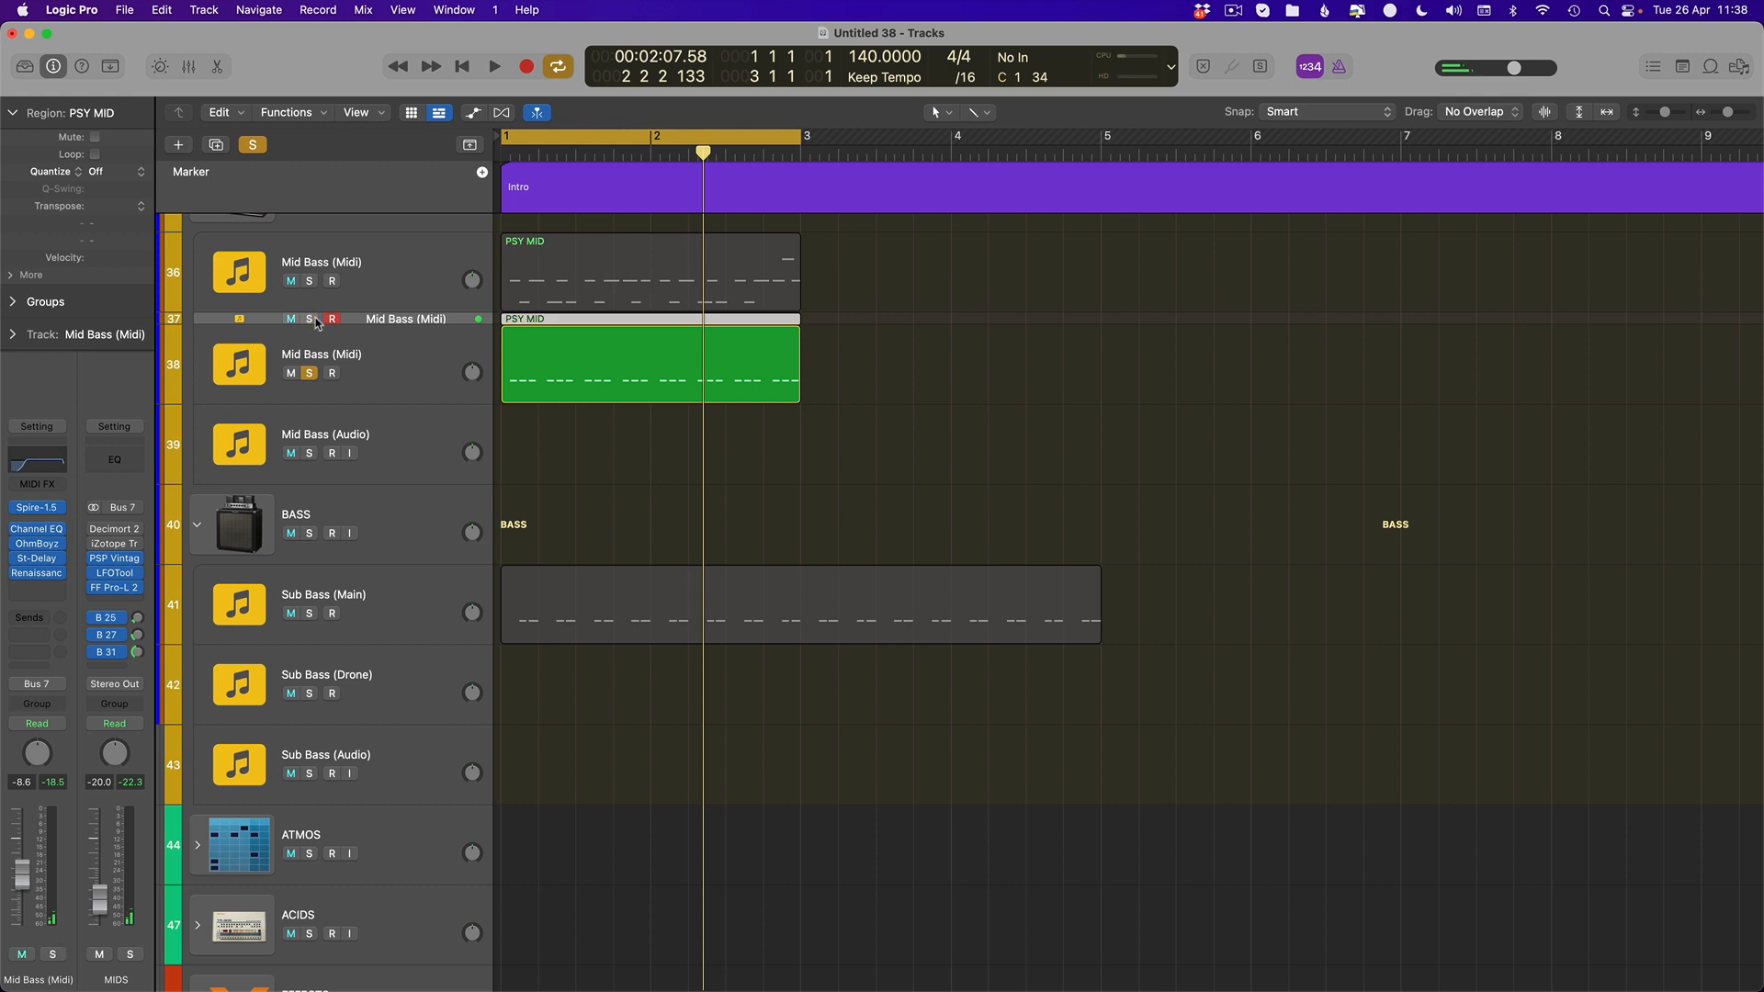
left_click(384, 372)
key("space")
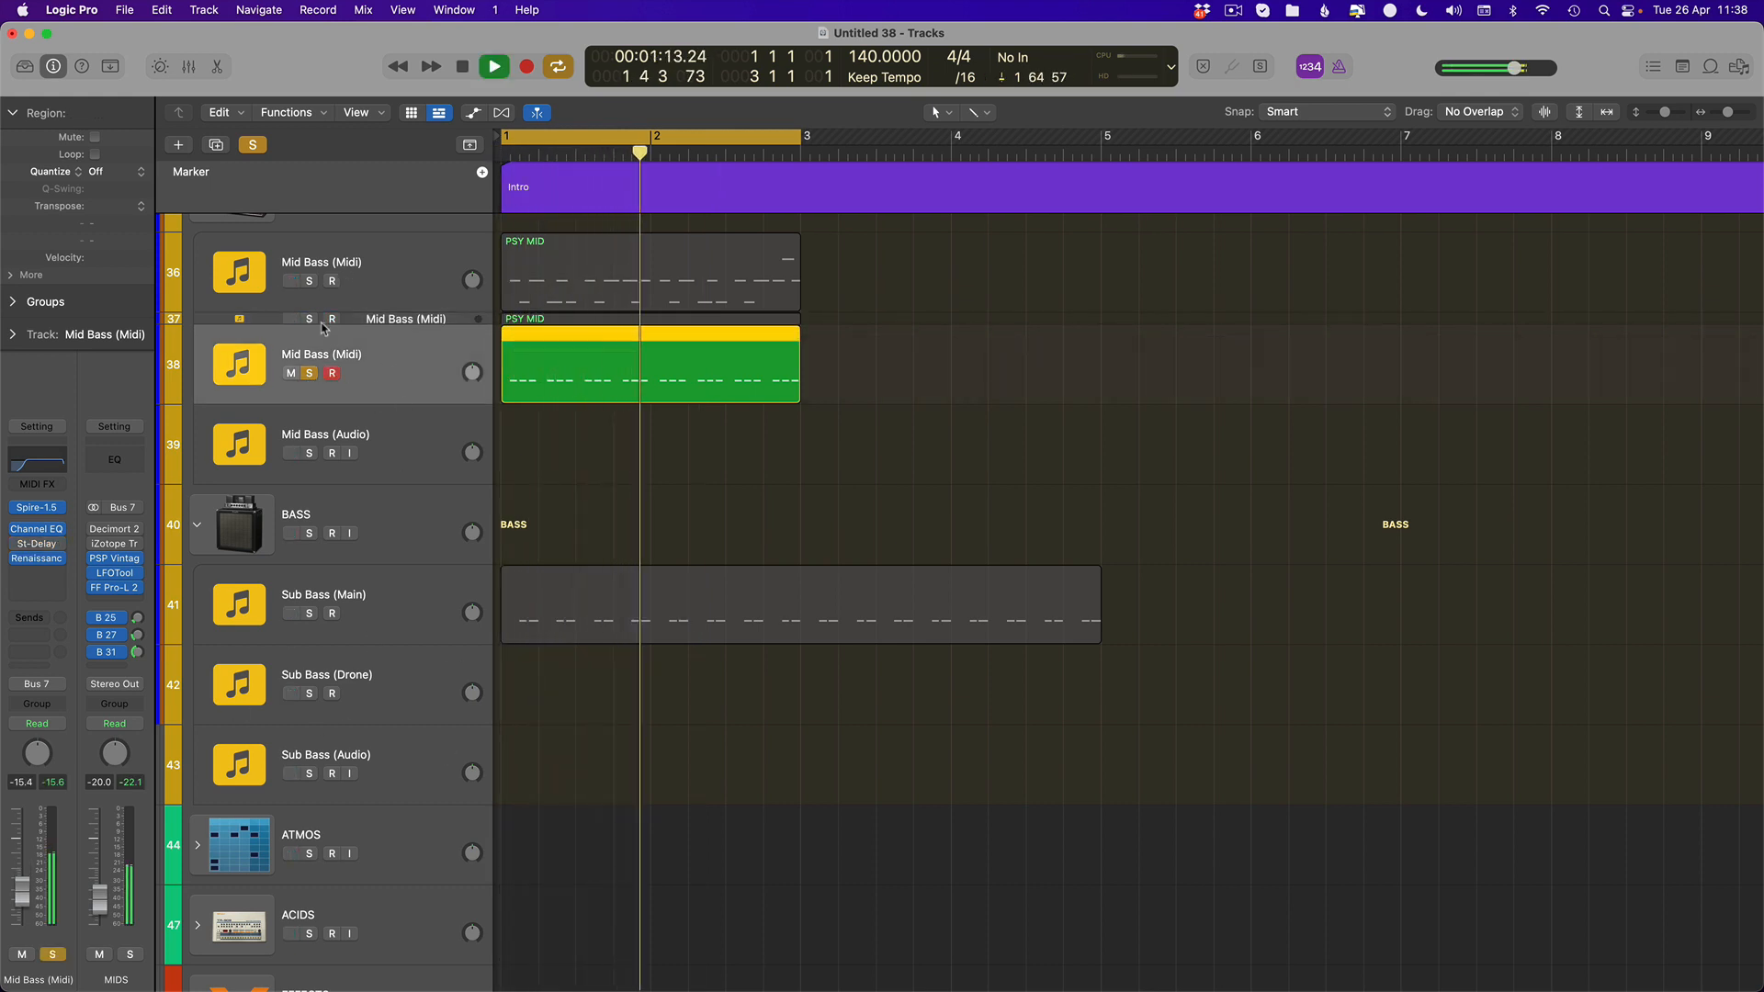
Add the other two mid bass layers and Sub Bass (Main) to the solo, clear all solos to hear the full mix and stop playback
left_click(310, 319)
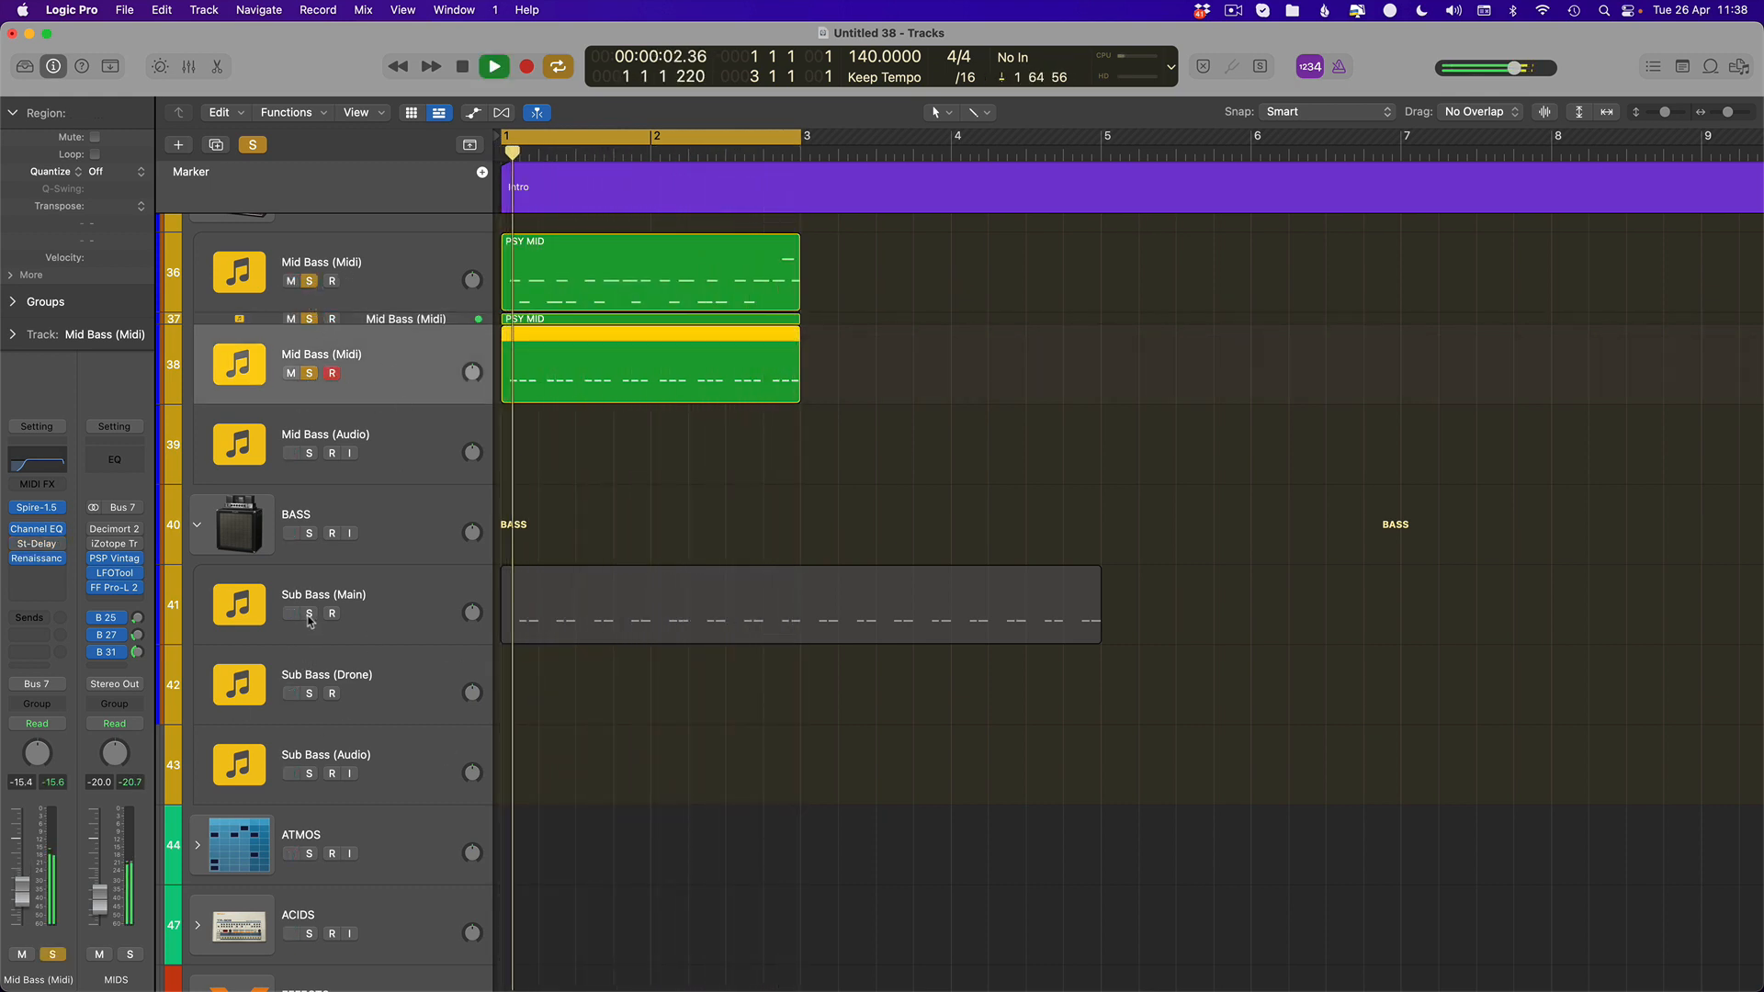
left_click(308, 615)
left_click(252, 145)
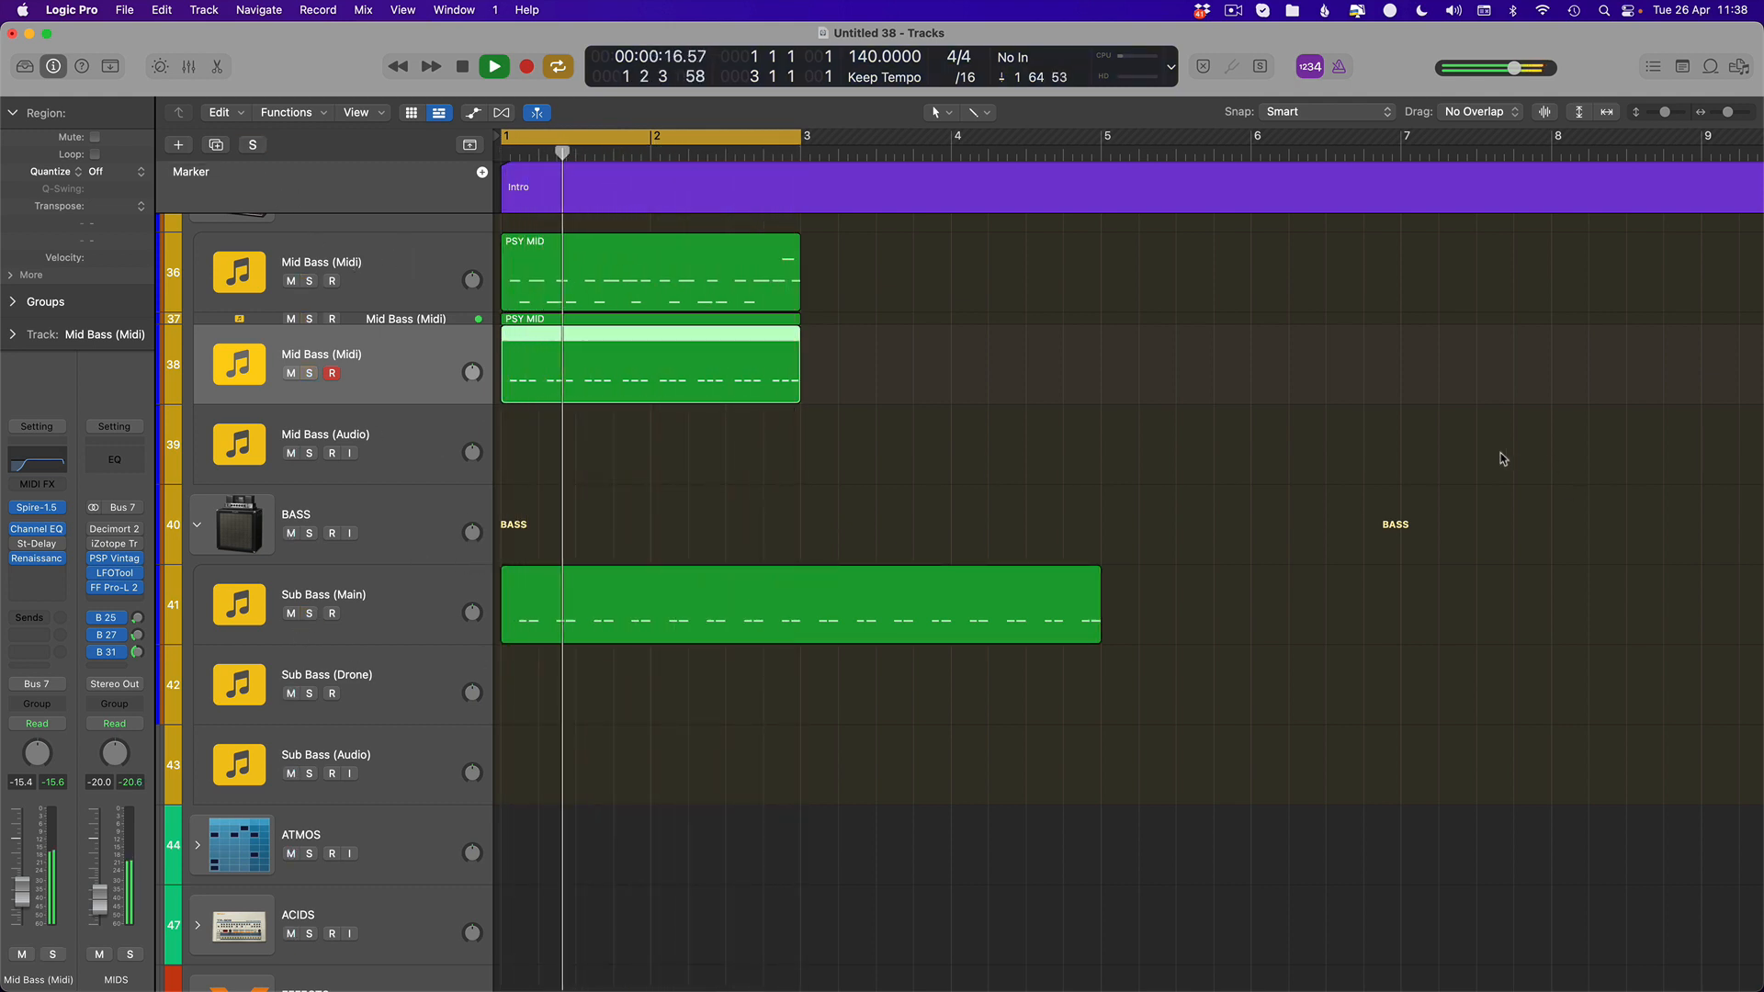
key("space")
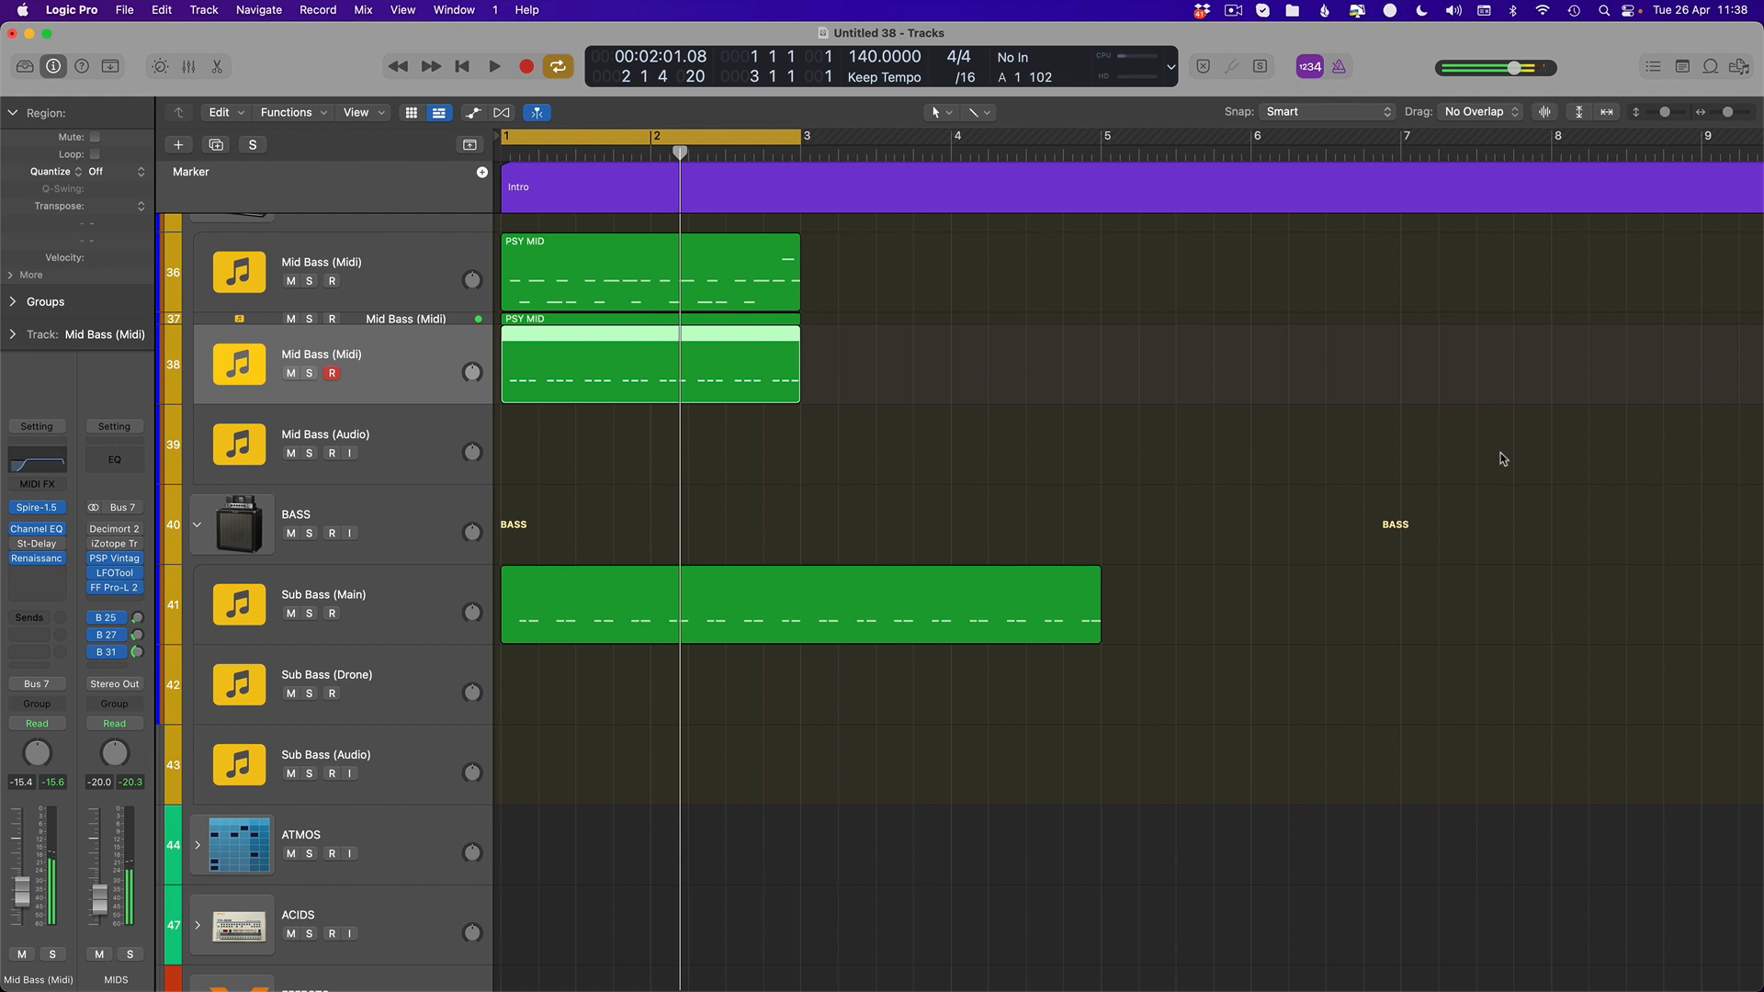
key("super+Down")
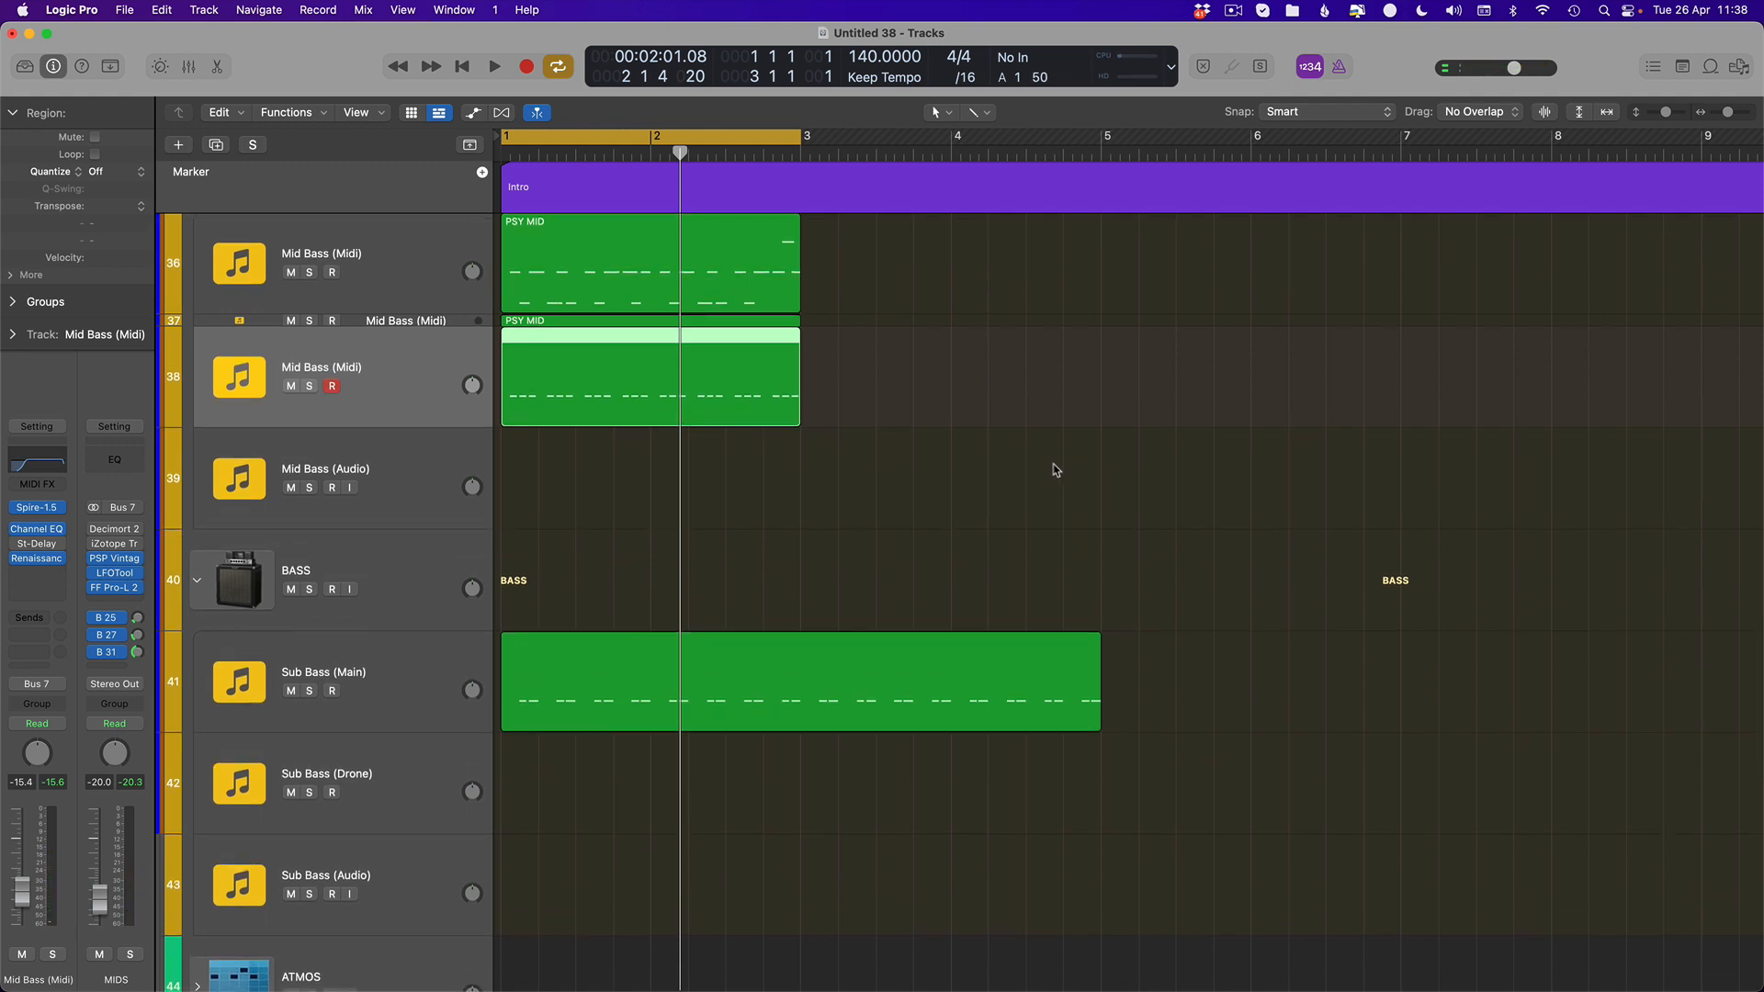
scroll(1055, 469, "up", 5)
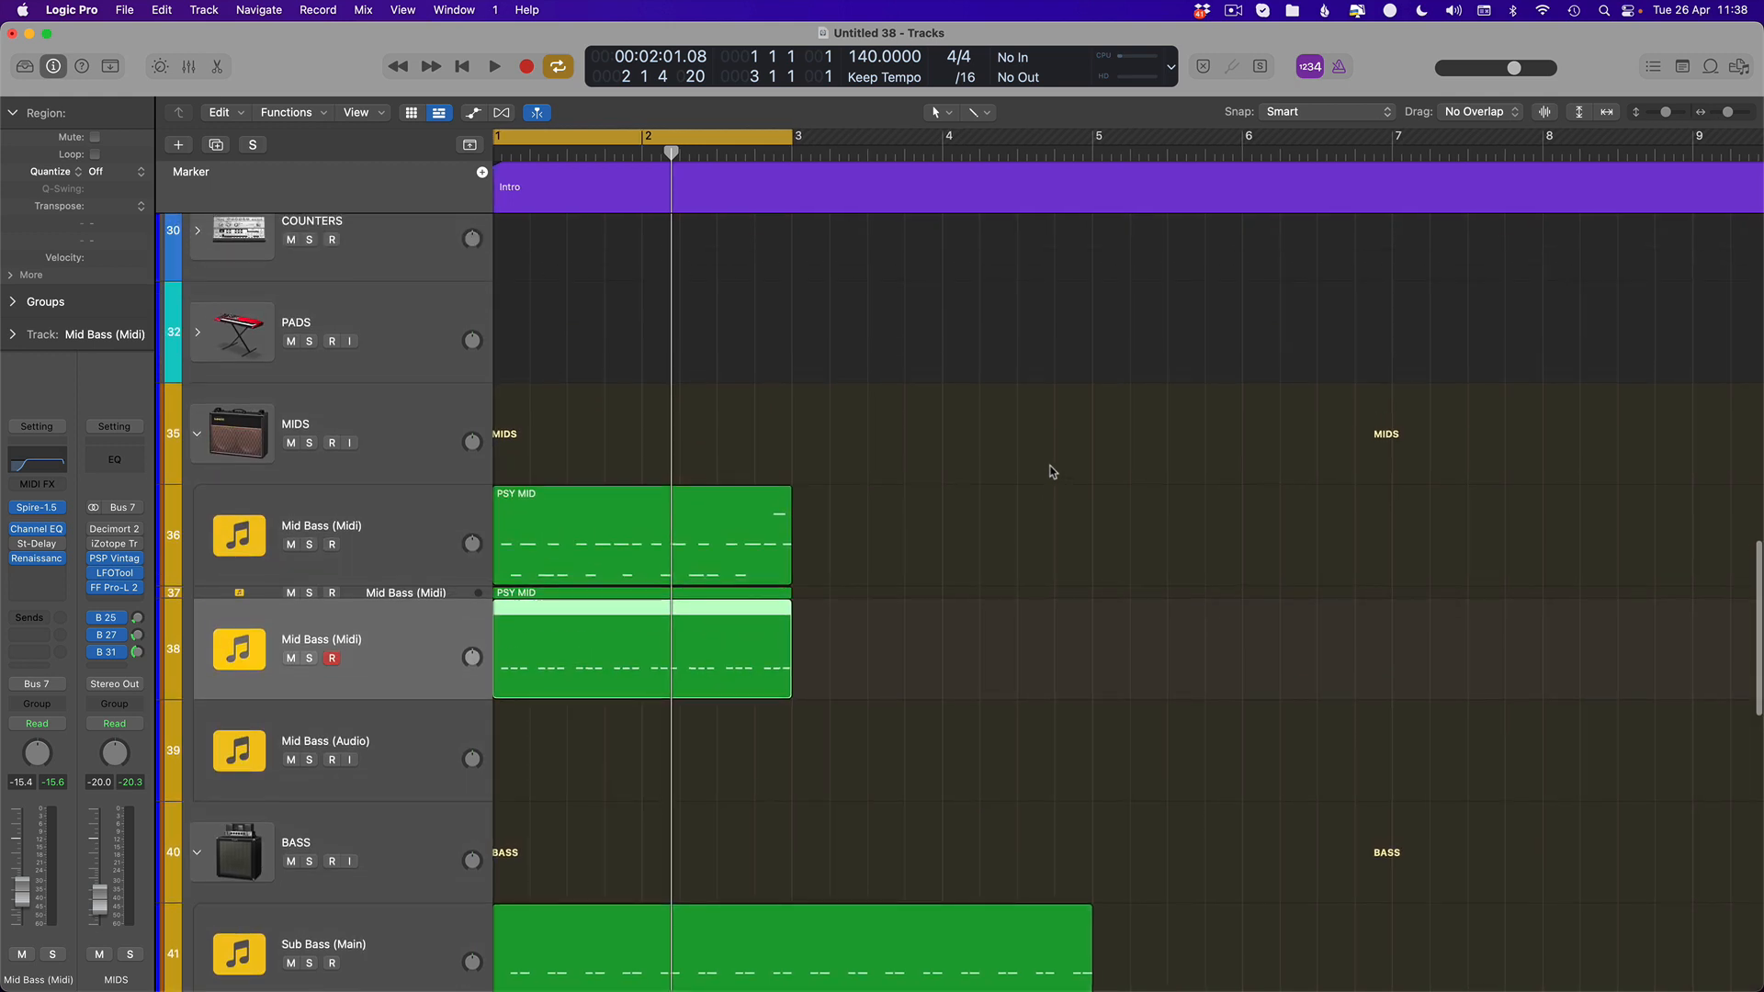
left_click(1200, 11)
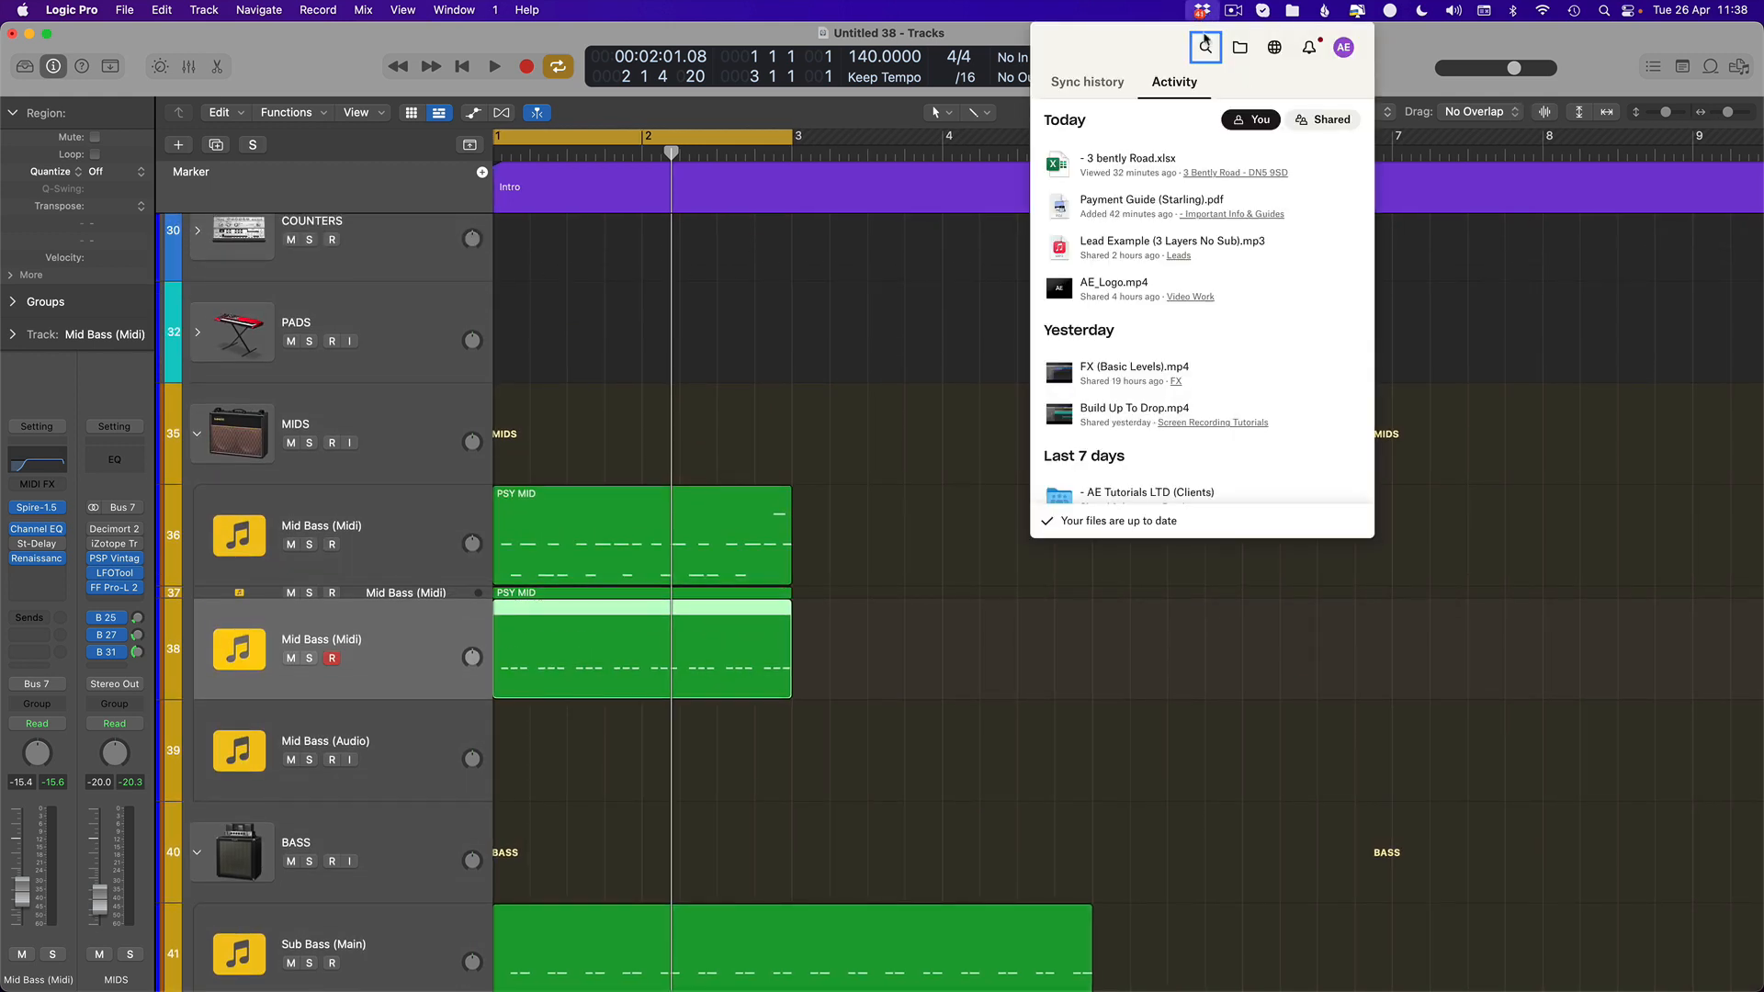
left_click(1240, 12)
left_click(1161, 424)
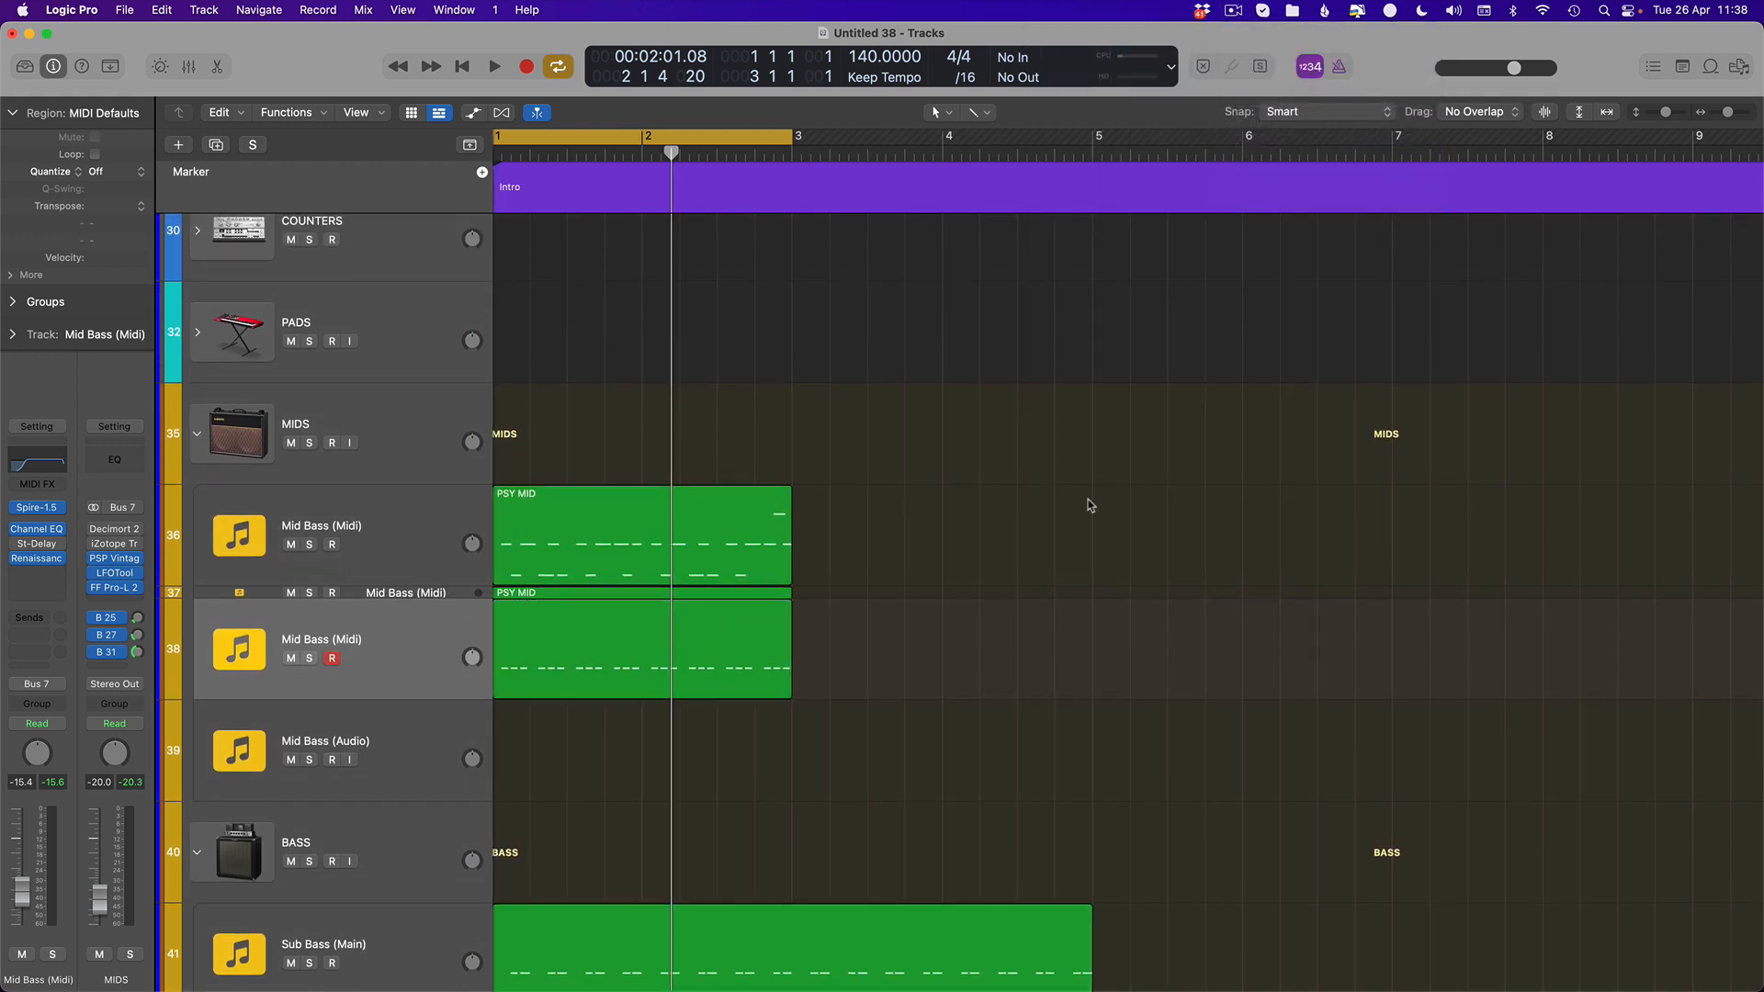
scroll(1087, 507, "down", 5)
scroll(1088, 511, "down", 2)
scroll(1084, 512, "up", 6)
scroll(1072, 517, "down", 2)
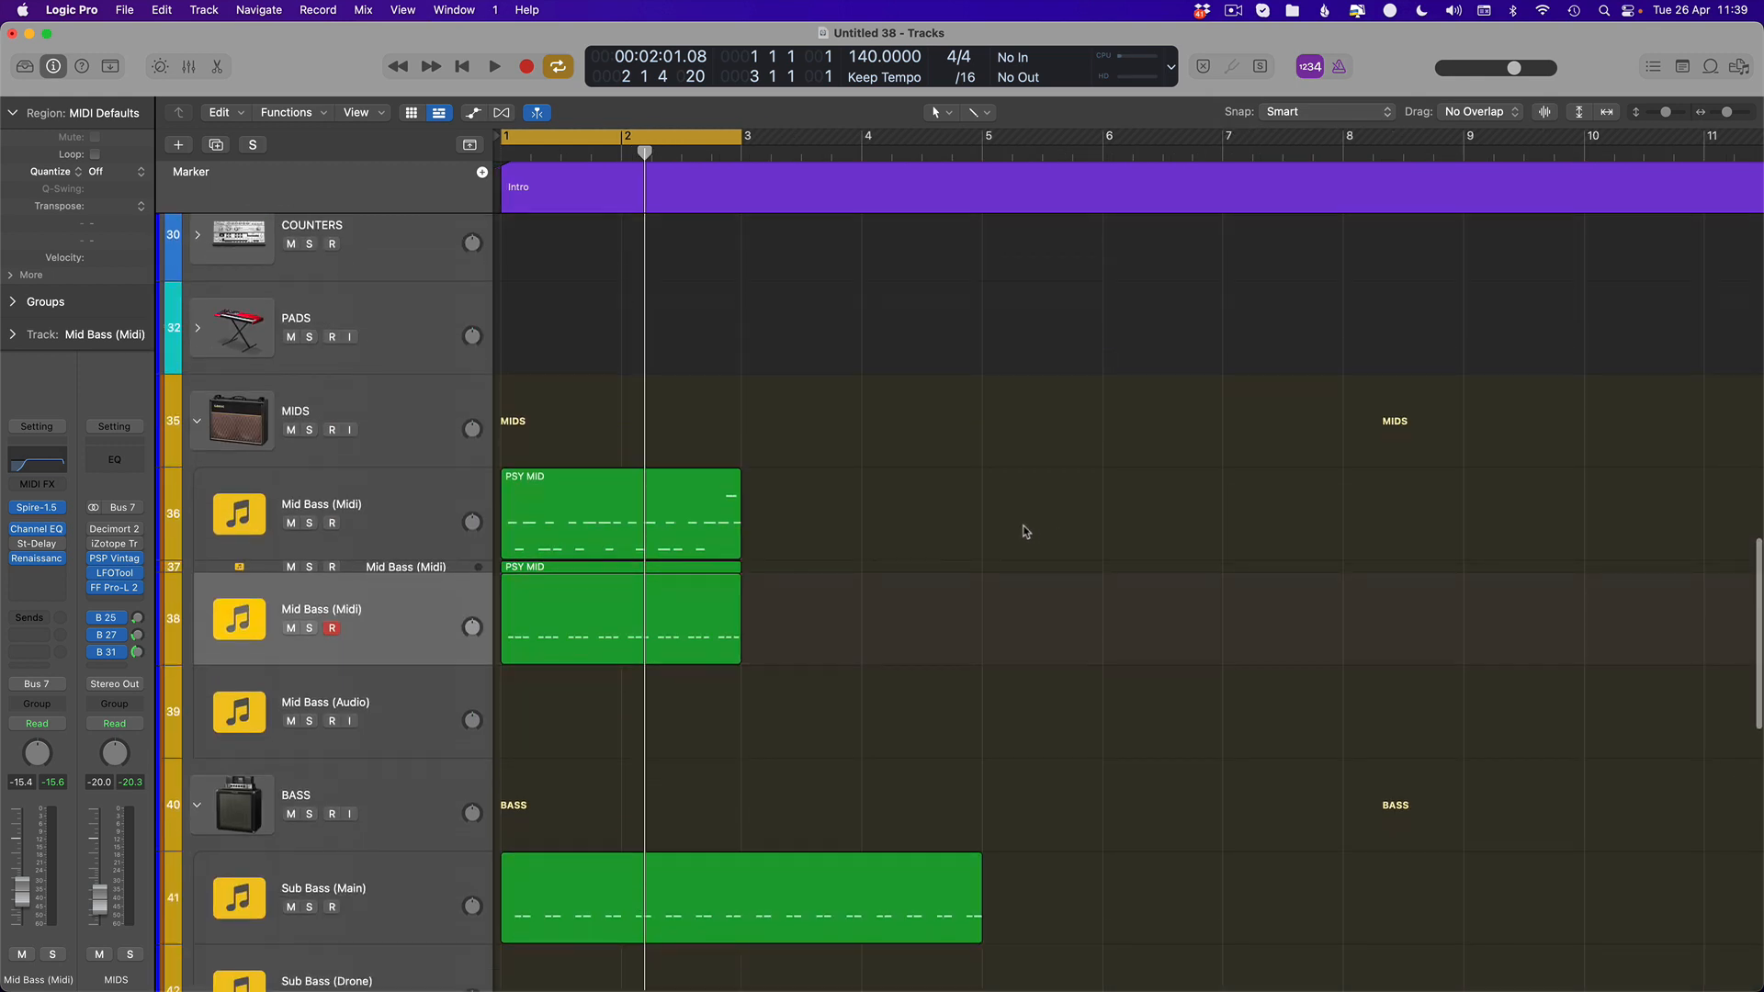
Return the playhead to the start of the project
key("Return")
right_click(825, 445)
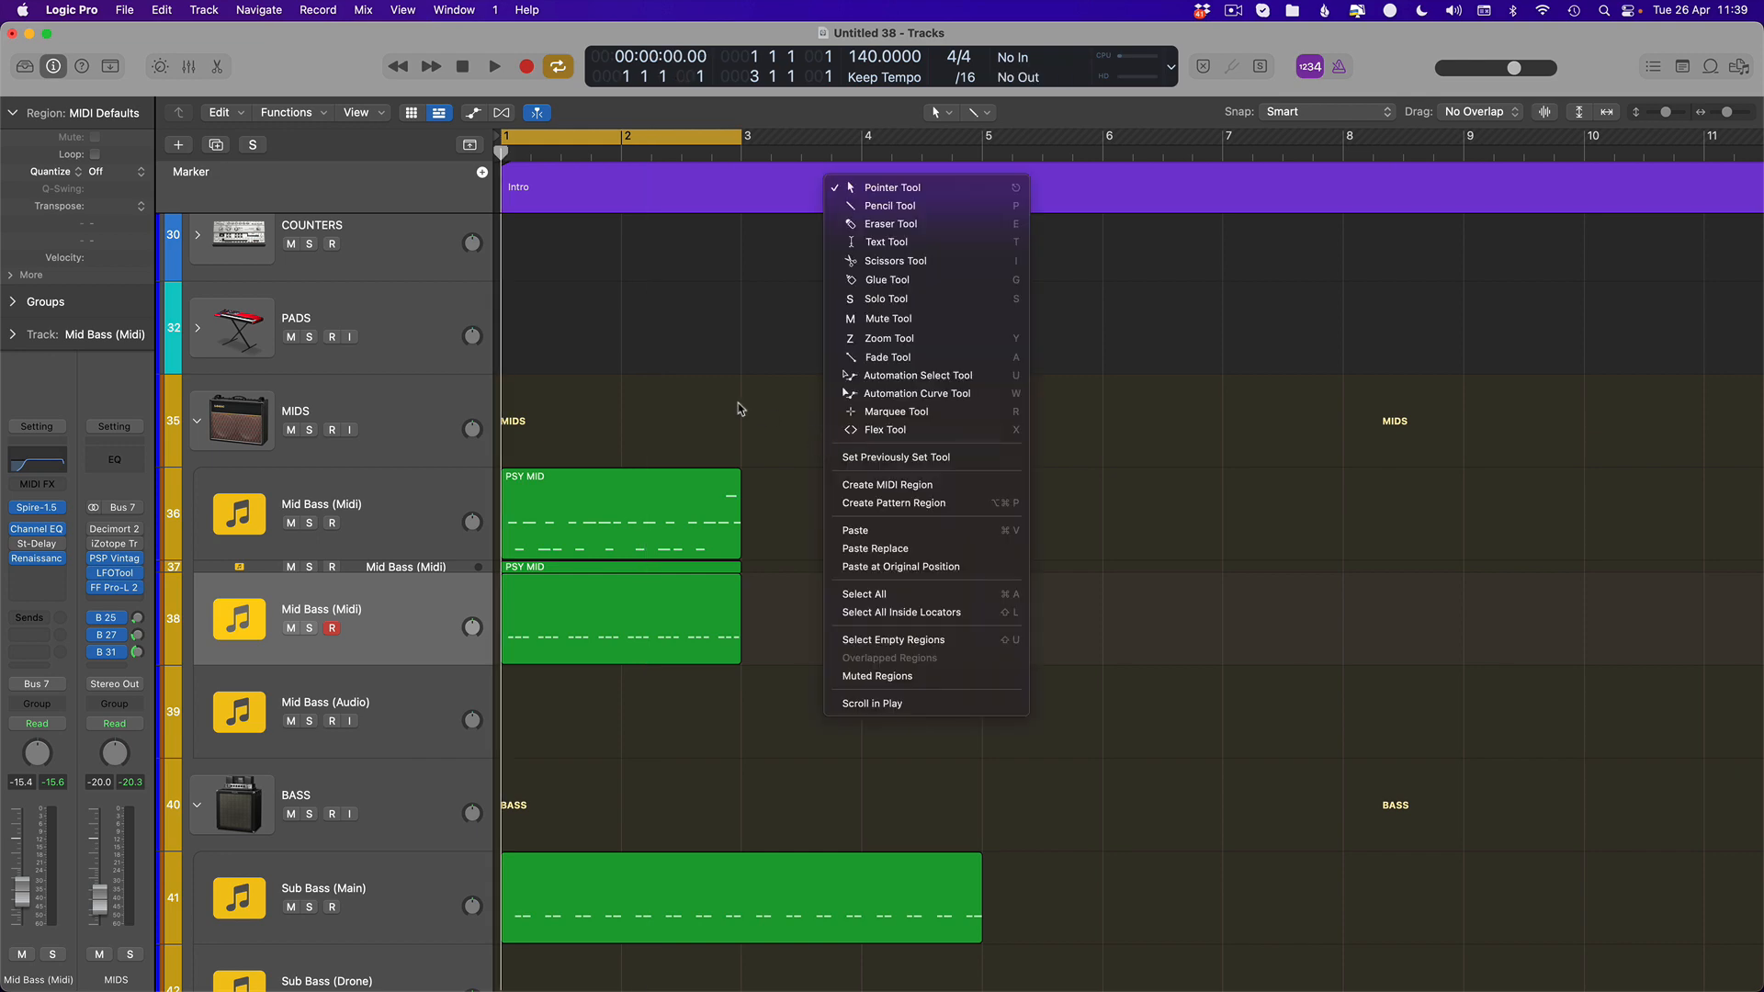
key("Escape")
left_click(1235, 11)
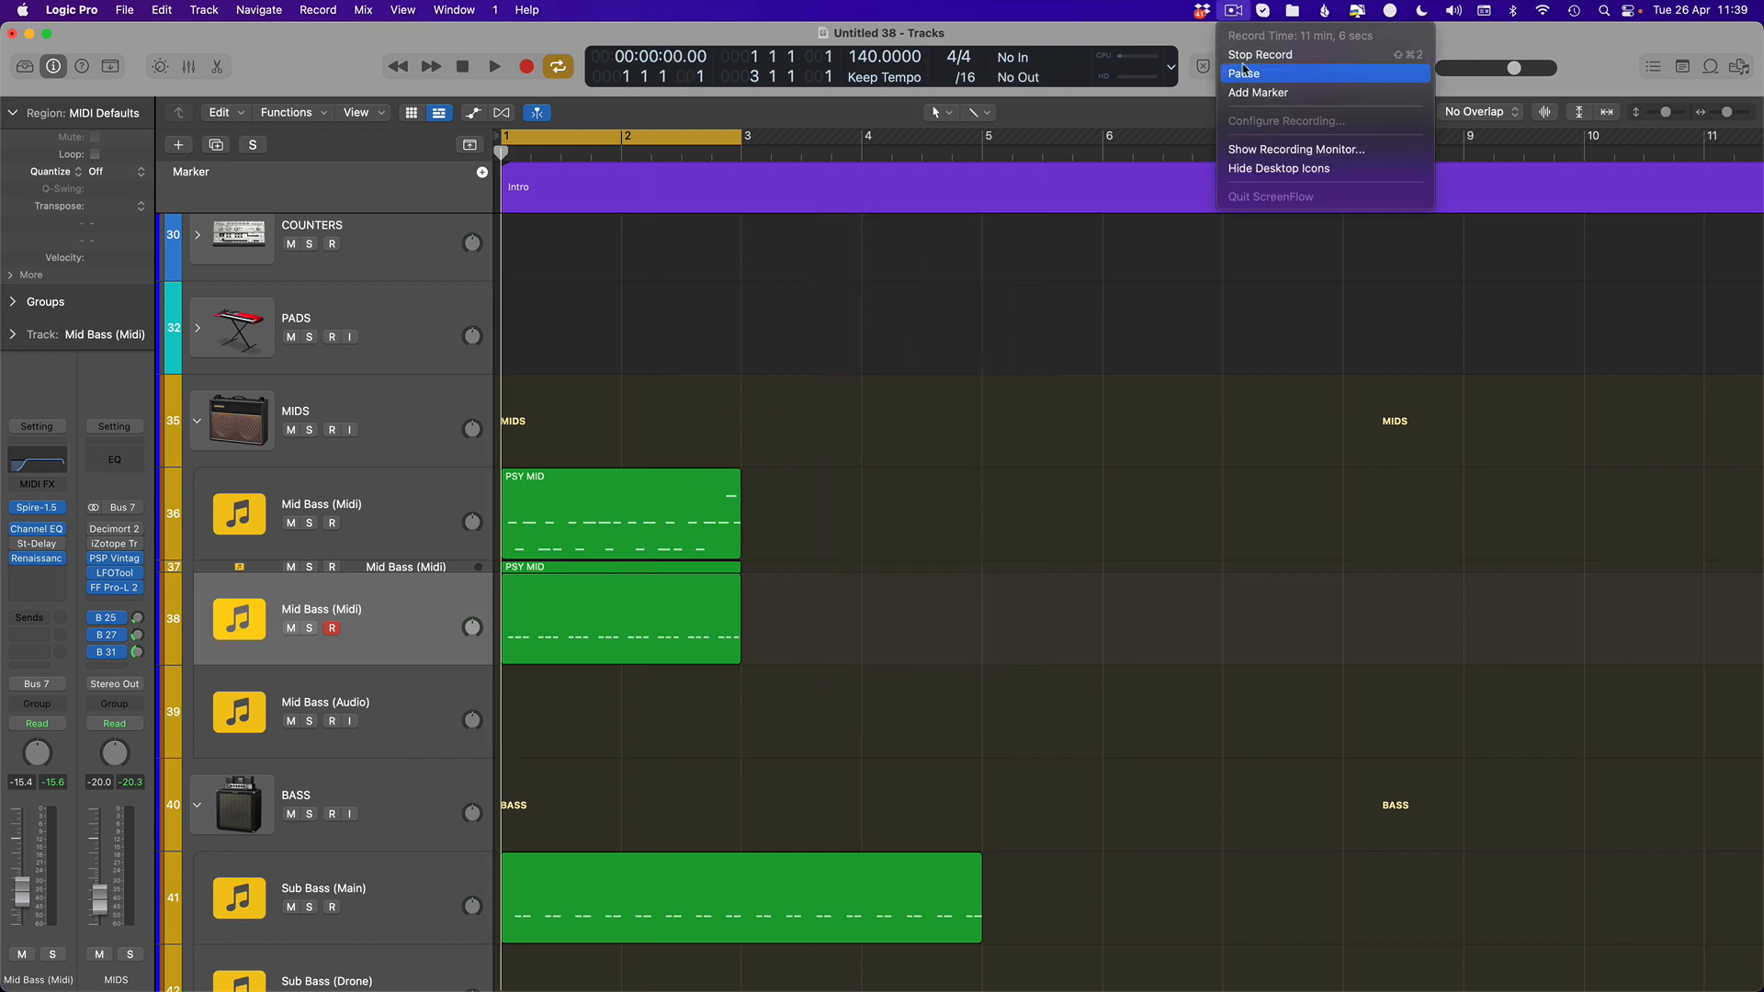